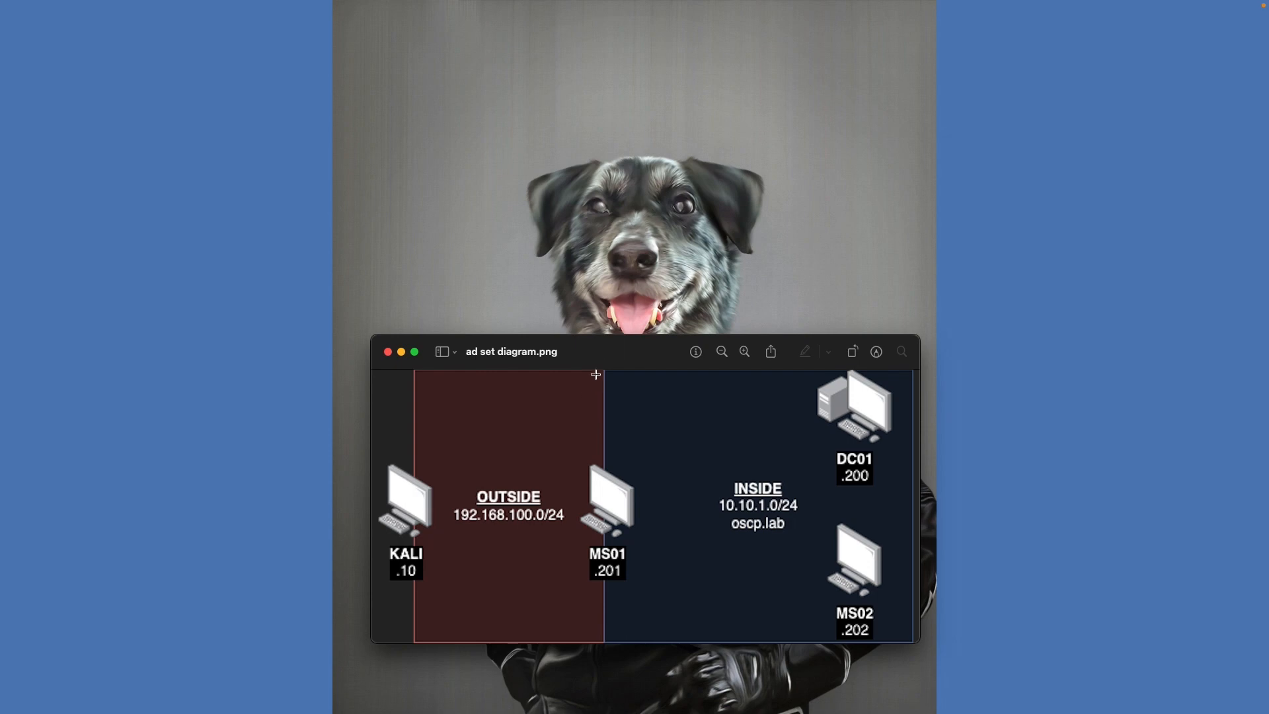
# Reposition the network diagram window and check this Mac's hardware and OS details
pyautogui.moveTo(603, 361); pyautogui.dragTo(594, 302)
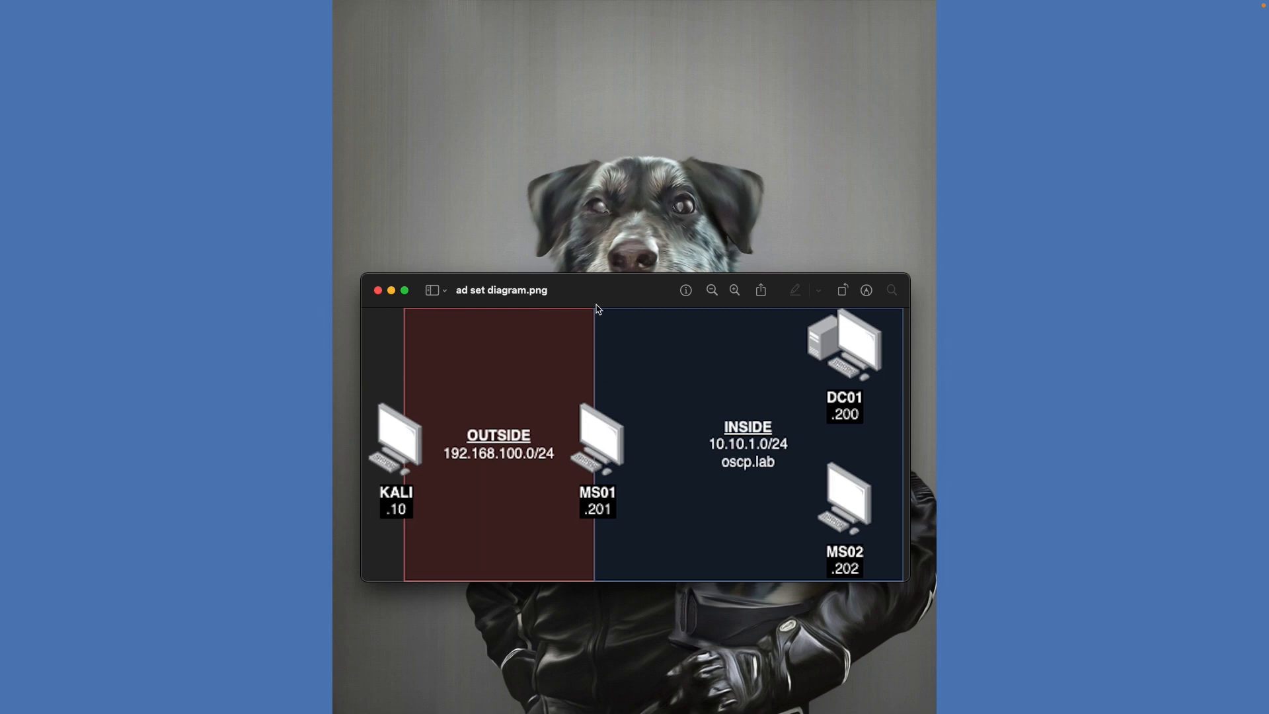
pyautogui.moveTo(597, 307); pyautogui.dragTo(597, 342)
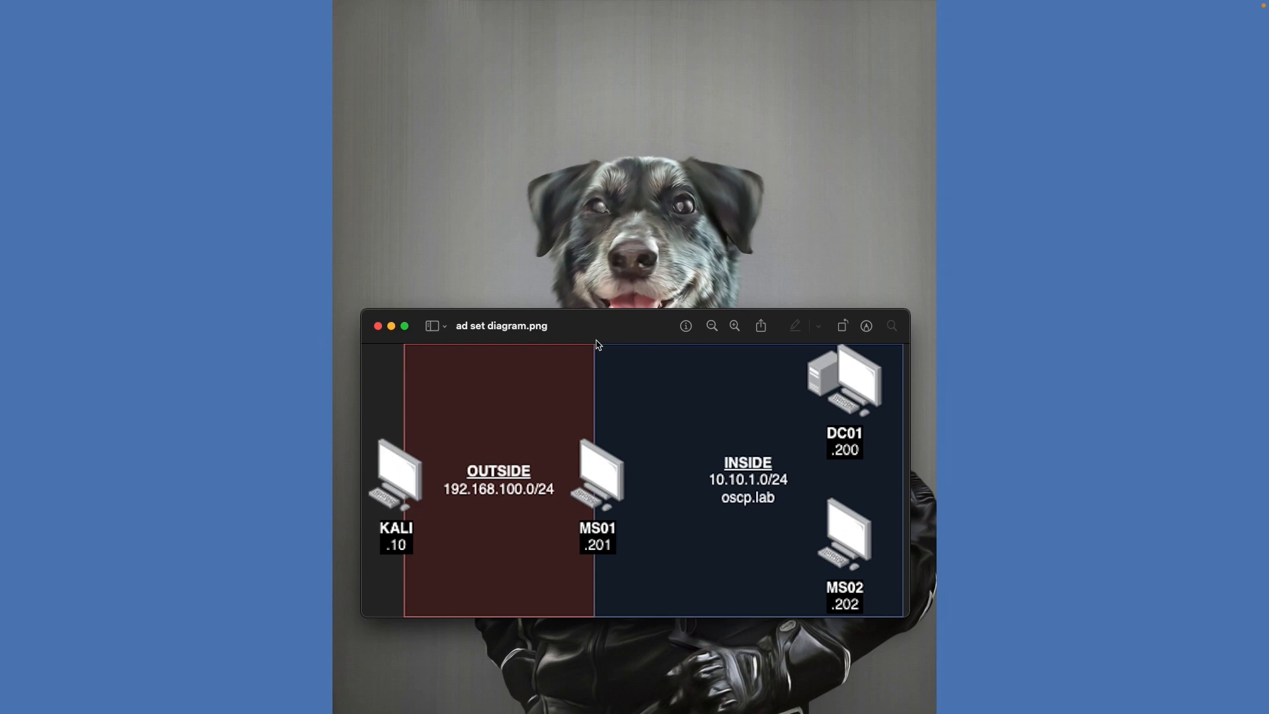
pyautogui.click(494, 220)
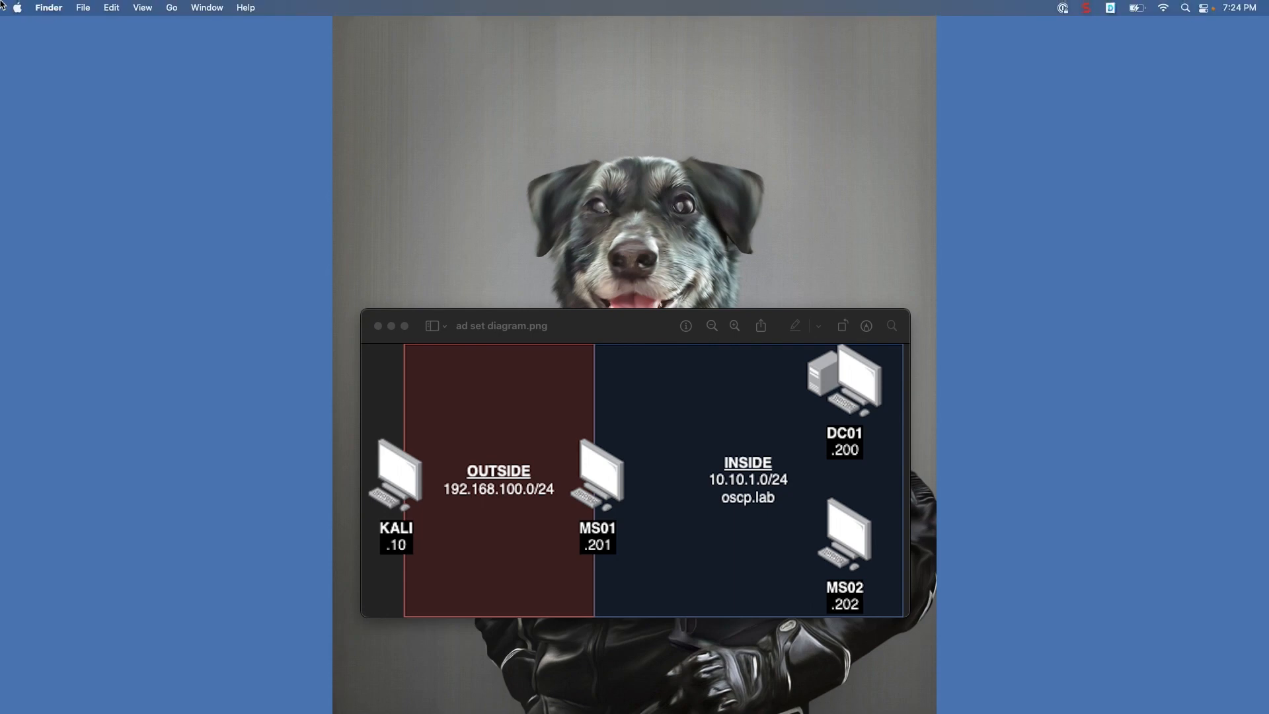
pyautogui.click(8, 9)
pyautogui.click(40, 26)
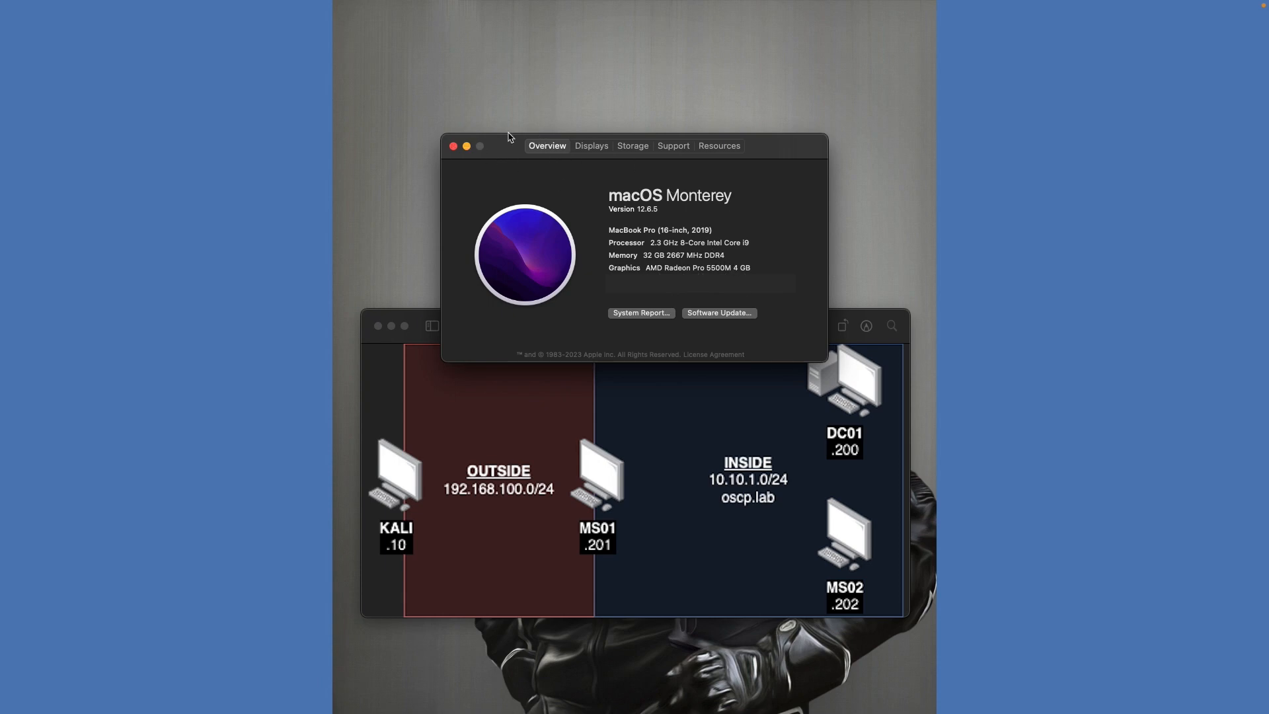
pyautogui.click(455, 146)
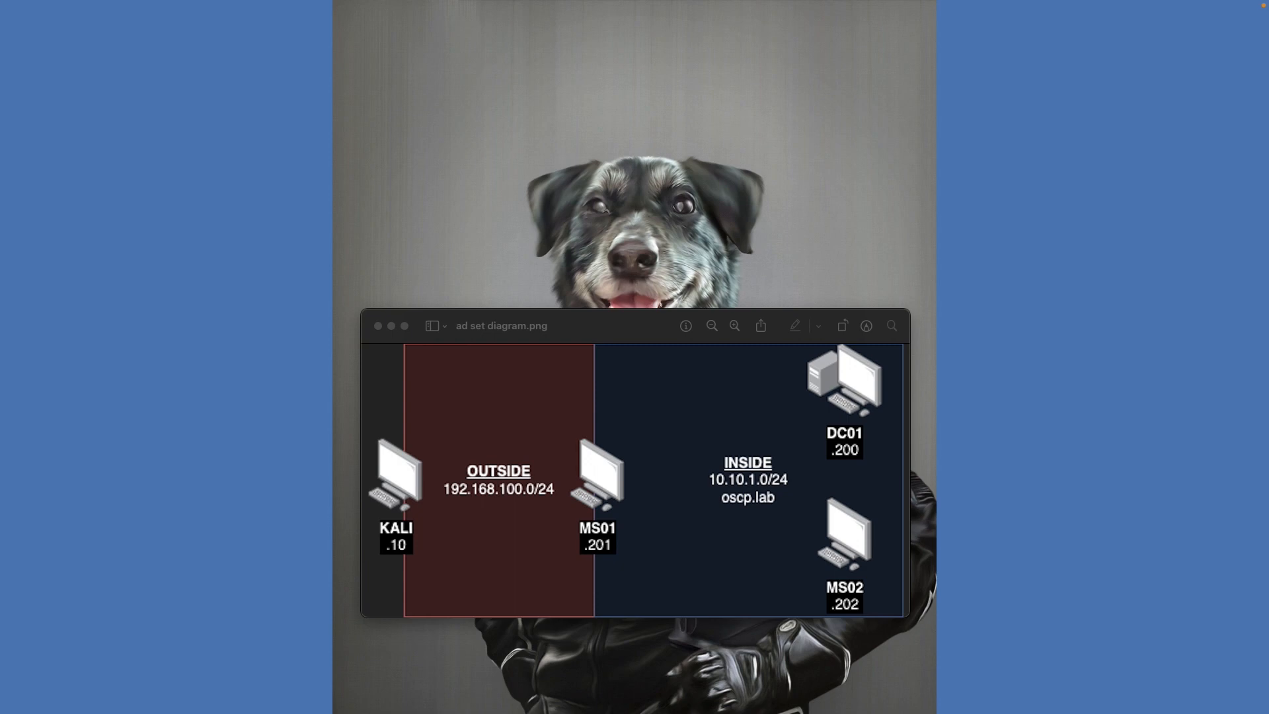
# Place the VirtualBox Manager window, then layer the diagrams in front with the VPN version on top
pyautogui.moveTo(855, 152); pyautogui.dragTo(795, 174)
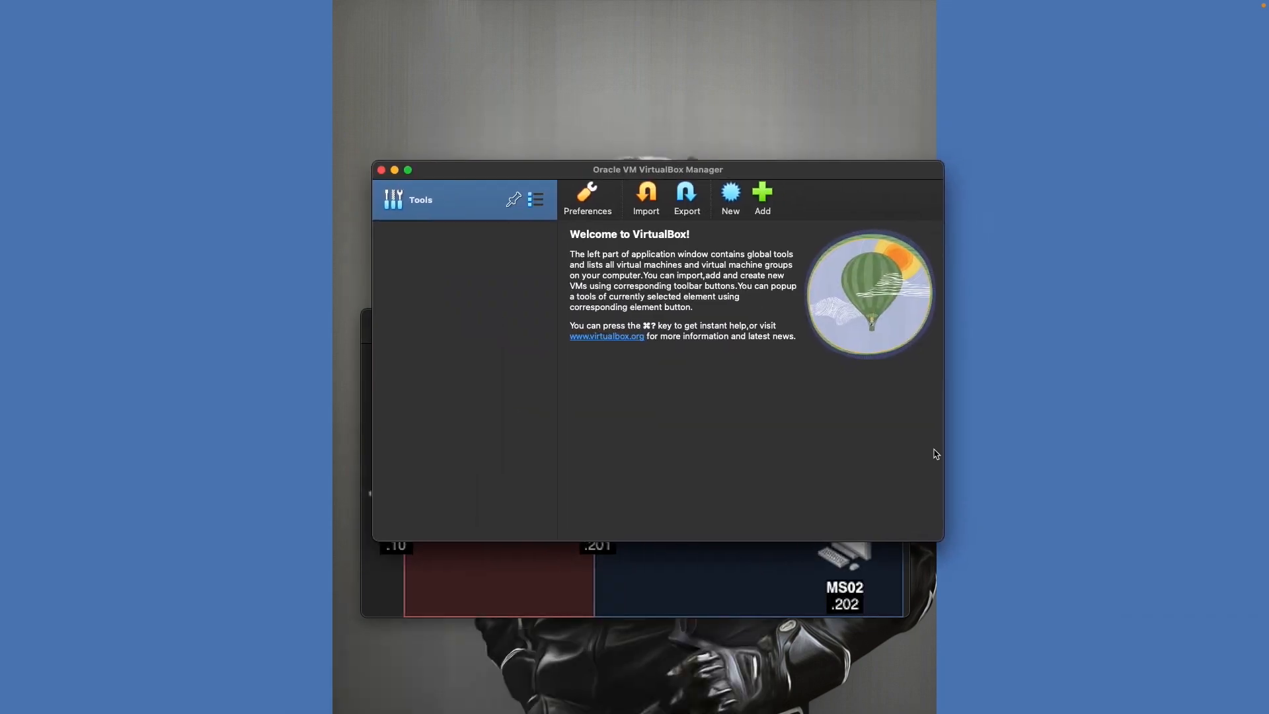
pyautogui.click(733, 593)
pyautogui.moveTo(647, 331); pyautogui.dragTo(681, 352)
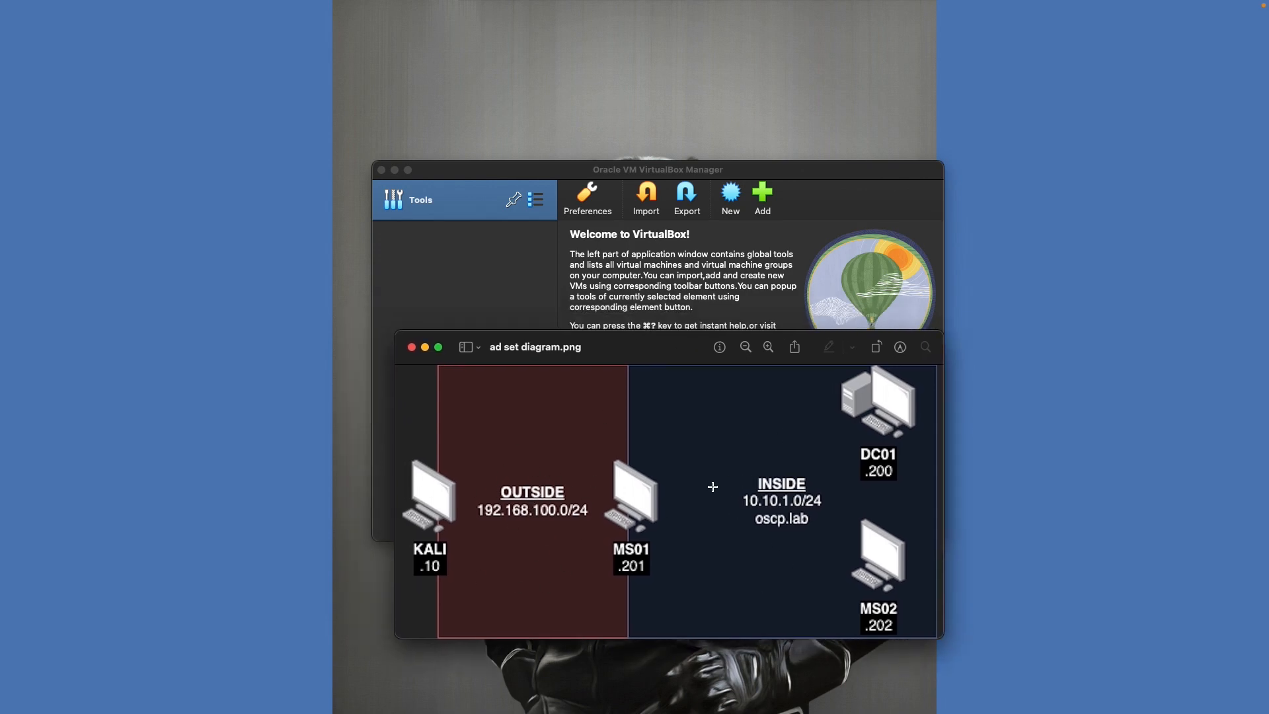
pyautogui.moveTo(643, 347); pyautogui.dragTo(644, 349)
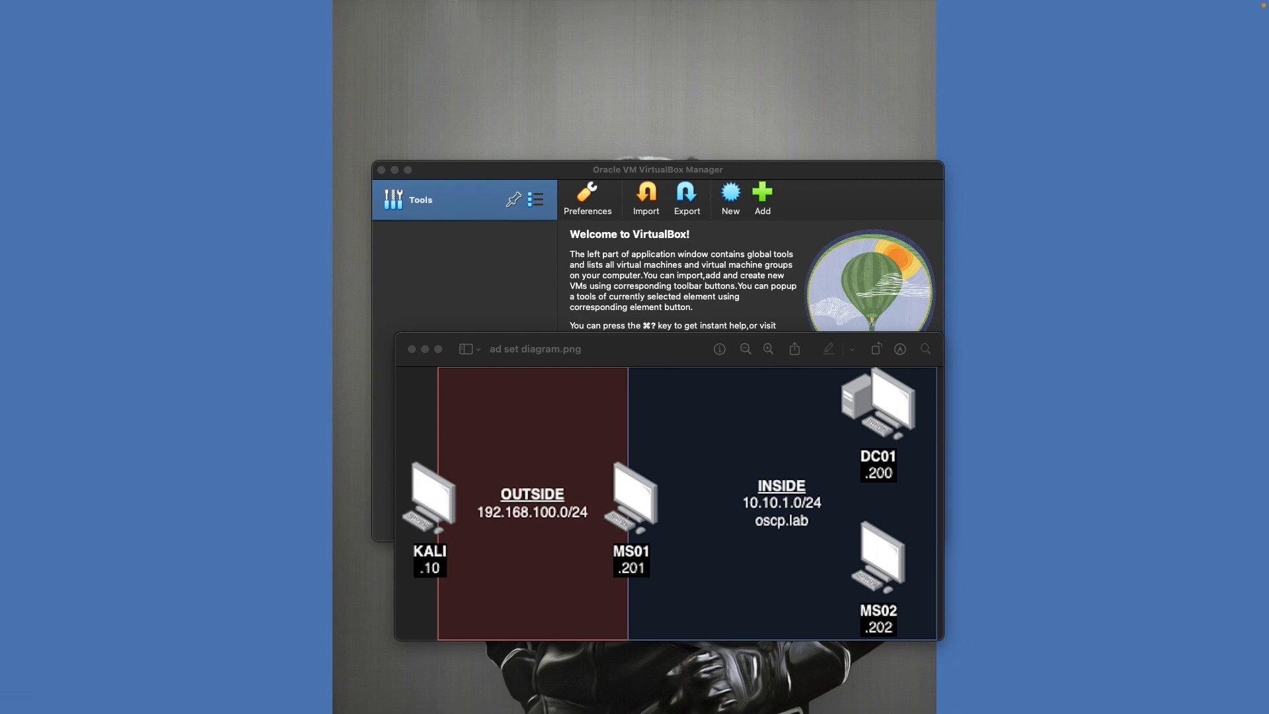
pyautogui.moveTo(531, 406); pyautogui.dragTo(645, 419)
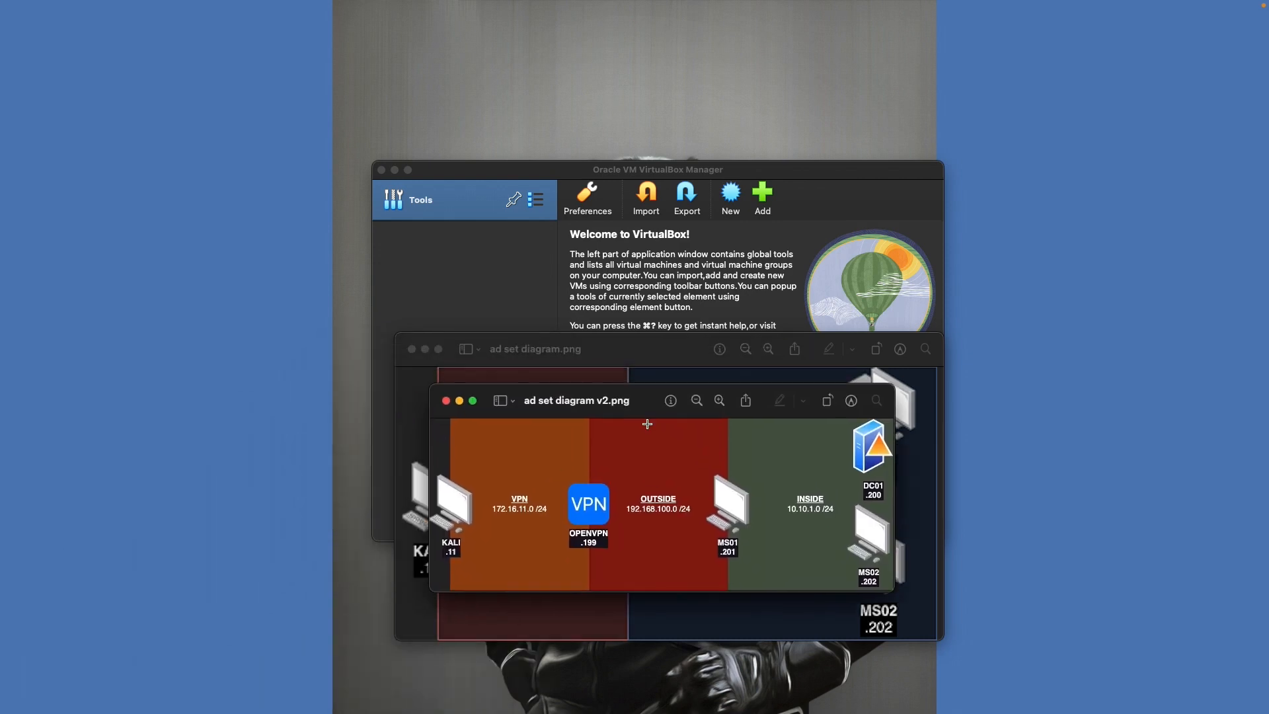
# Close the old diagram, move the VPN diagram aside, and enlarge 'ad set diagram.png' over VirtualBox
pyautogui.click(412, 350)
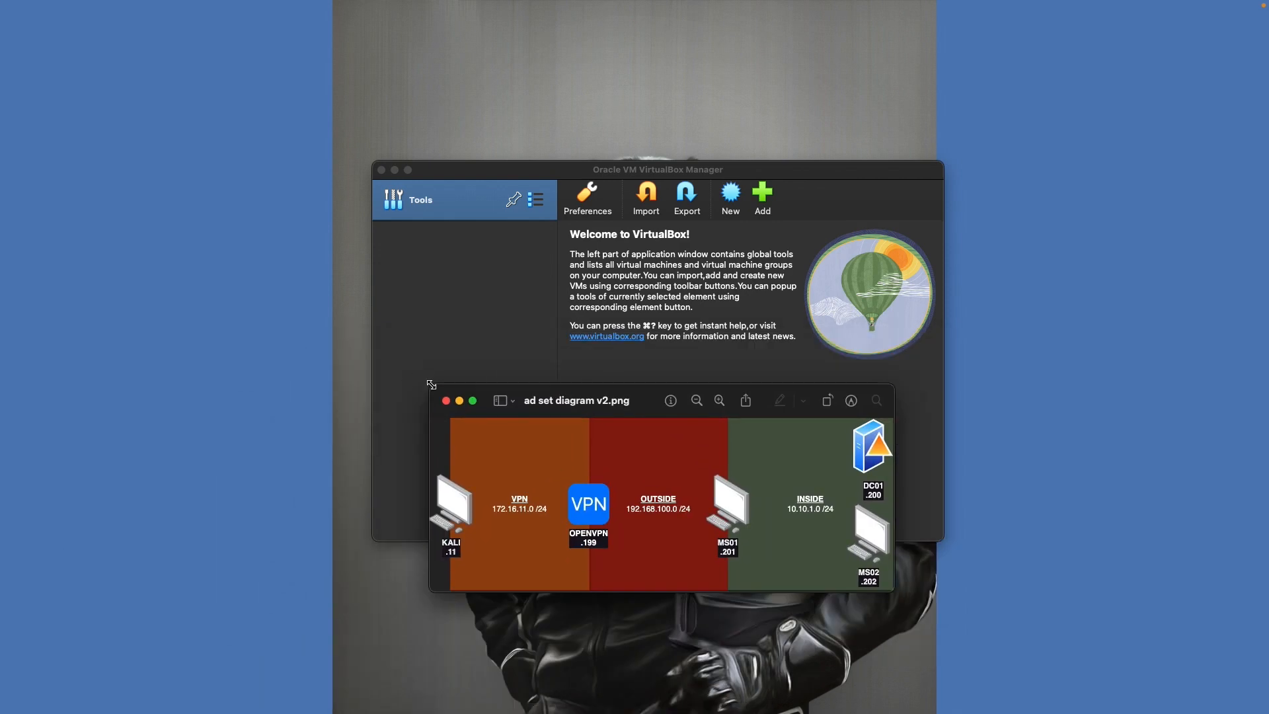
pyautogui.moveTo(431, 385); pyautogui.dragTo(245, 329)
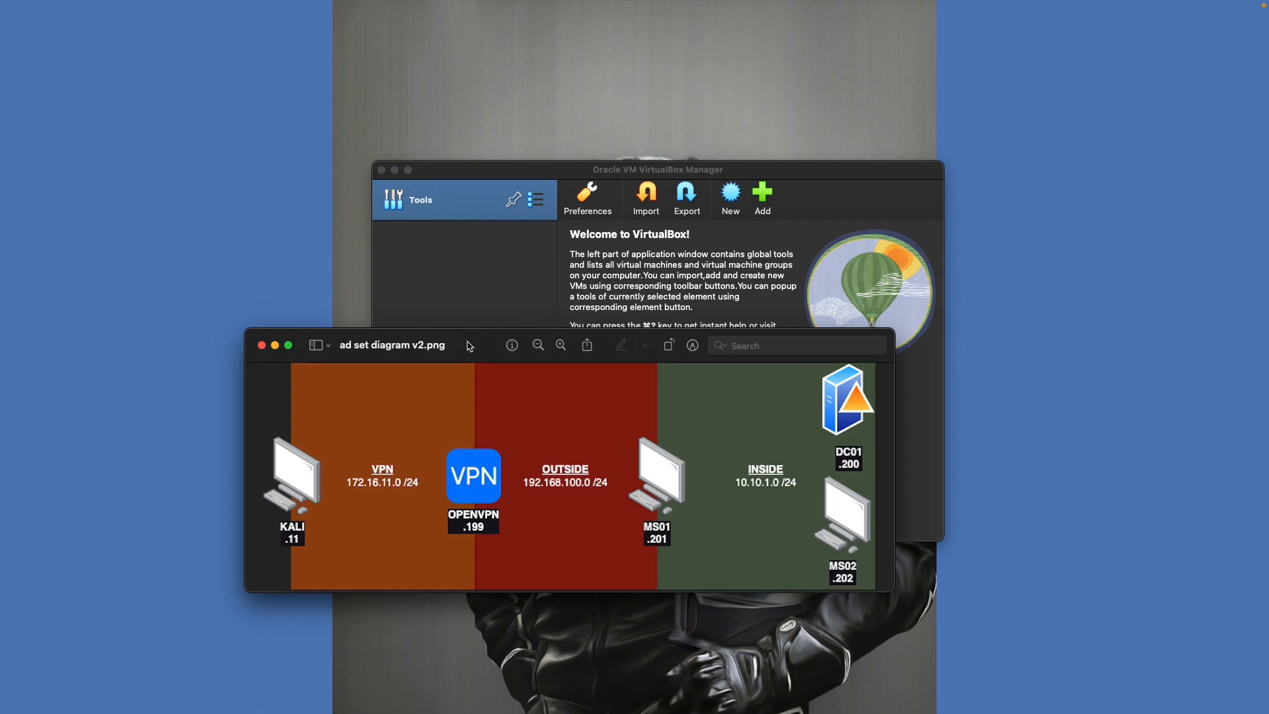
pyautogui.moveTo(468, 343); pyautogui.dragTo(0, 344)
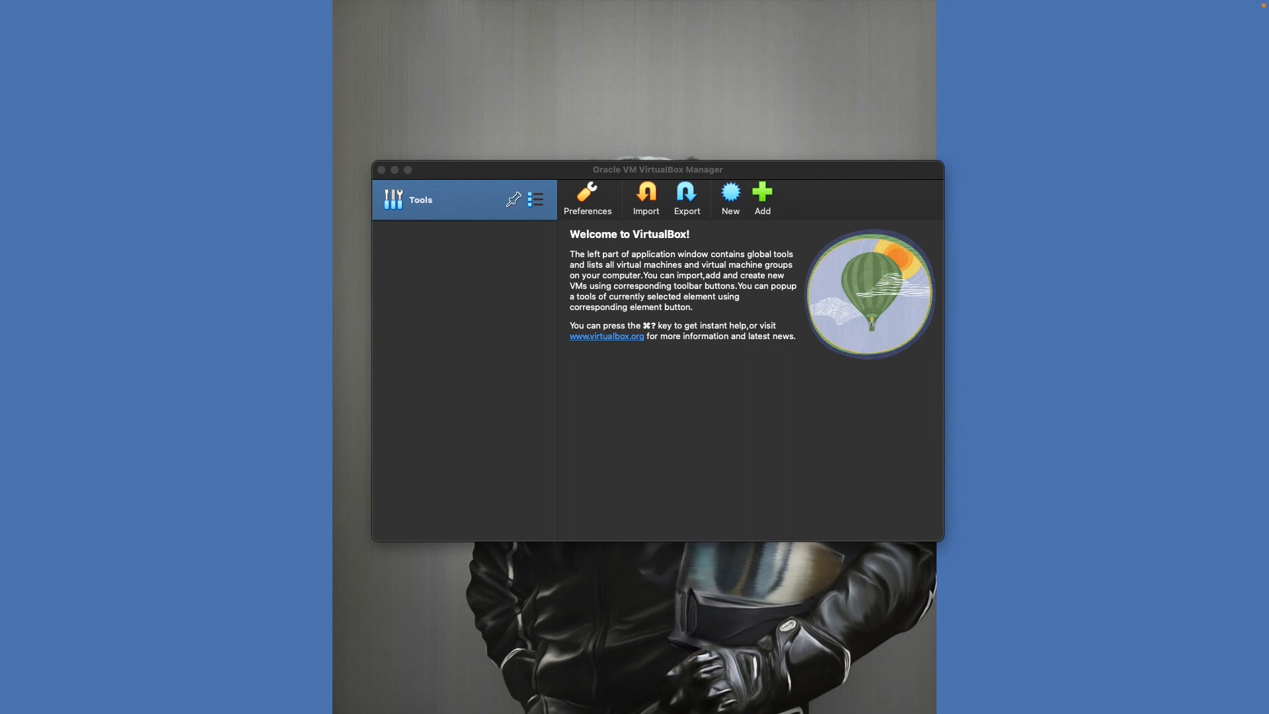
pyautogui.moveTo(0, 198); pyautogui.dragTo(584, 431)
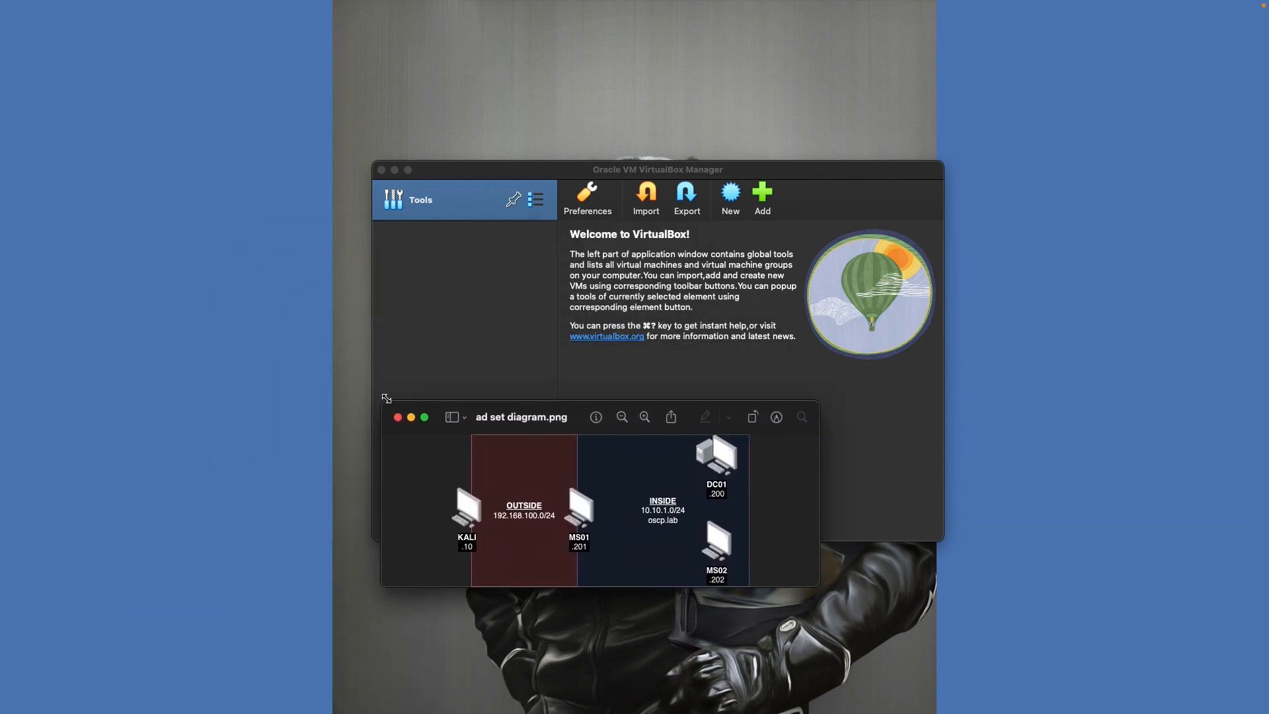
pyautogui.moveTo(387, 399); pyautogui.dragTo(164, 255)
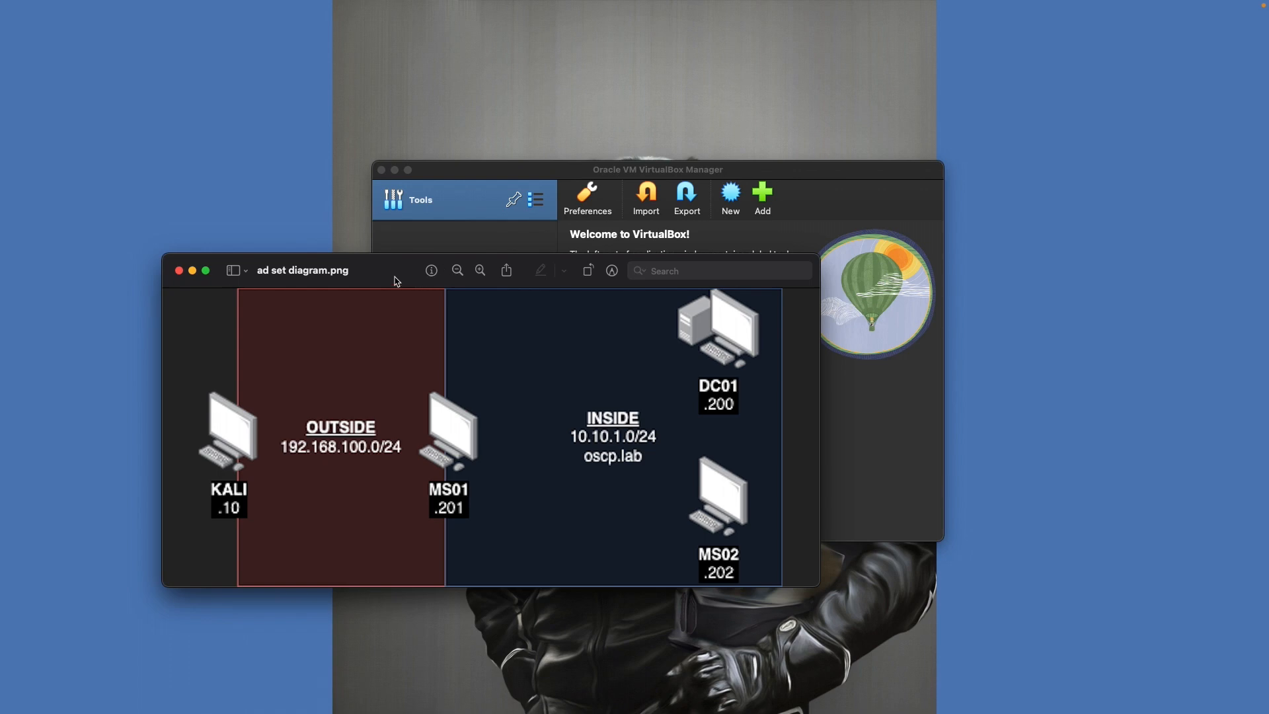
pyautogui.moveTo(396, 281); pyautogui.dragTo(566, 360)
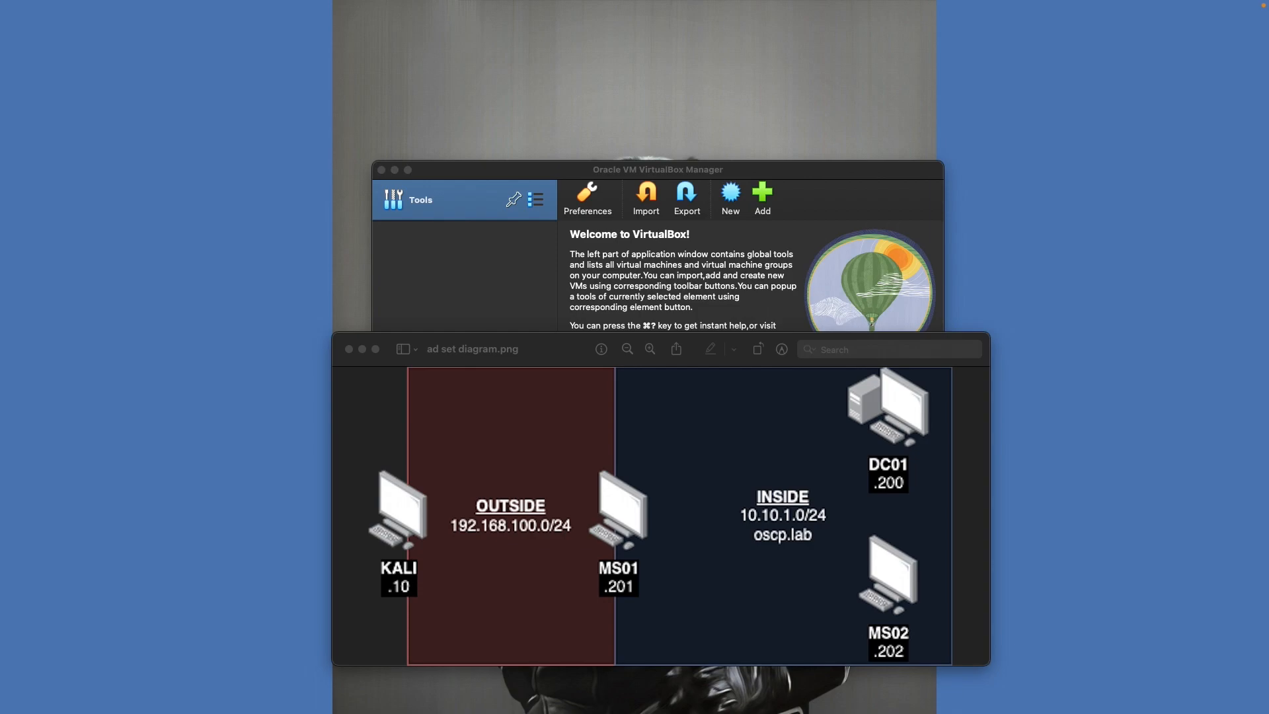
pyautogui.moveTo(654, 2); pyautogui.dragTo(601, 48)
# Open kali.org's Get Kali page and go to the pre-built virtual machine images
pyautogui.write('kali')
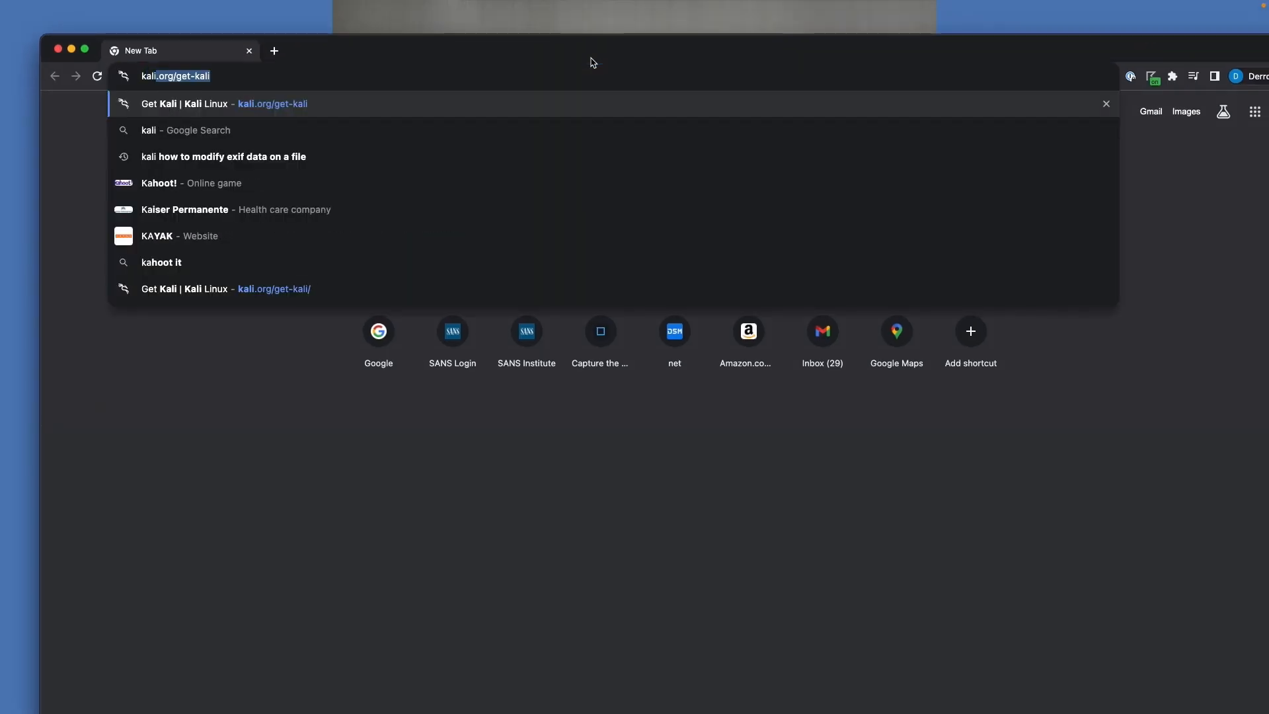
pyautogui.press('Return')
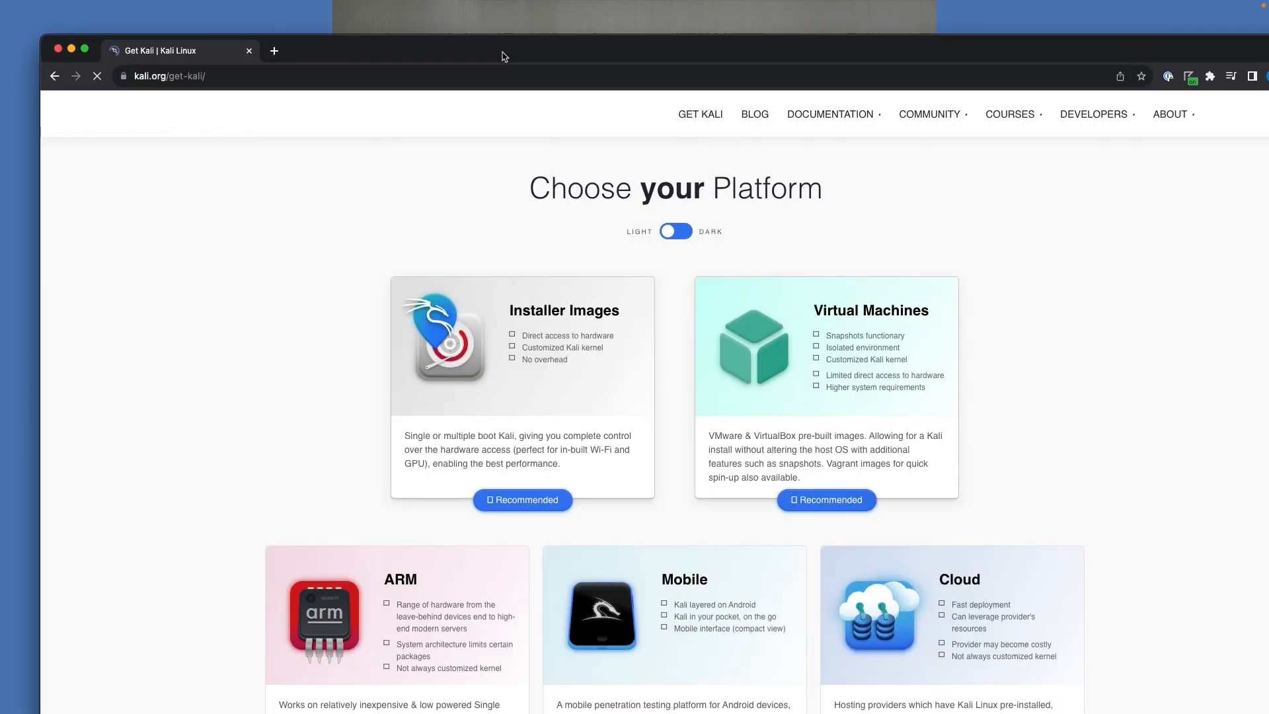
pyautogui.doubleClick(504, 53)
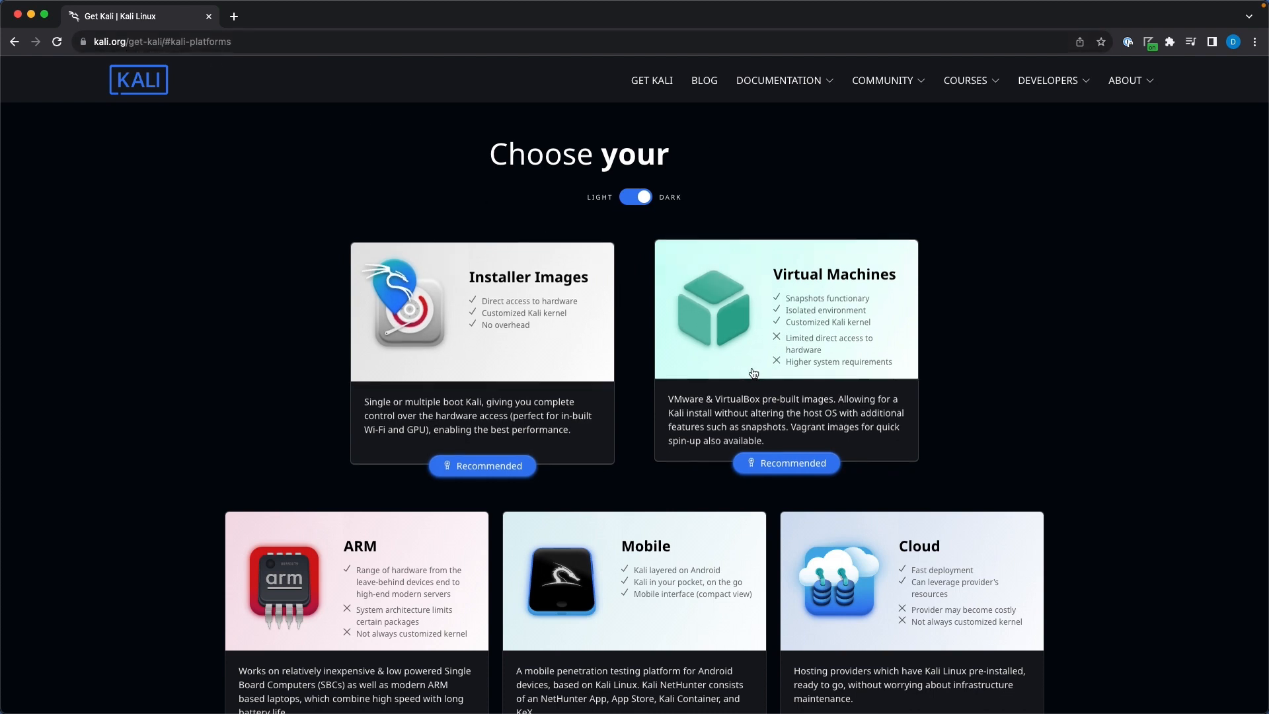
pyautogui.click(802, 468)
pyautogui.scroll(-2, 555, 391)
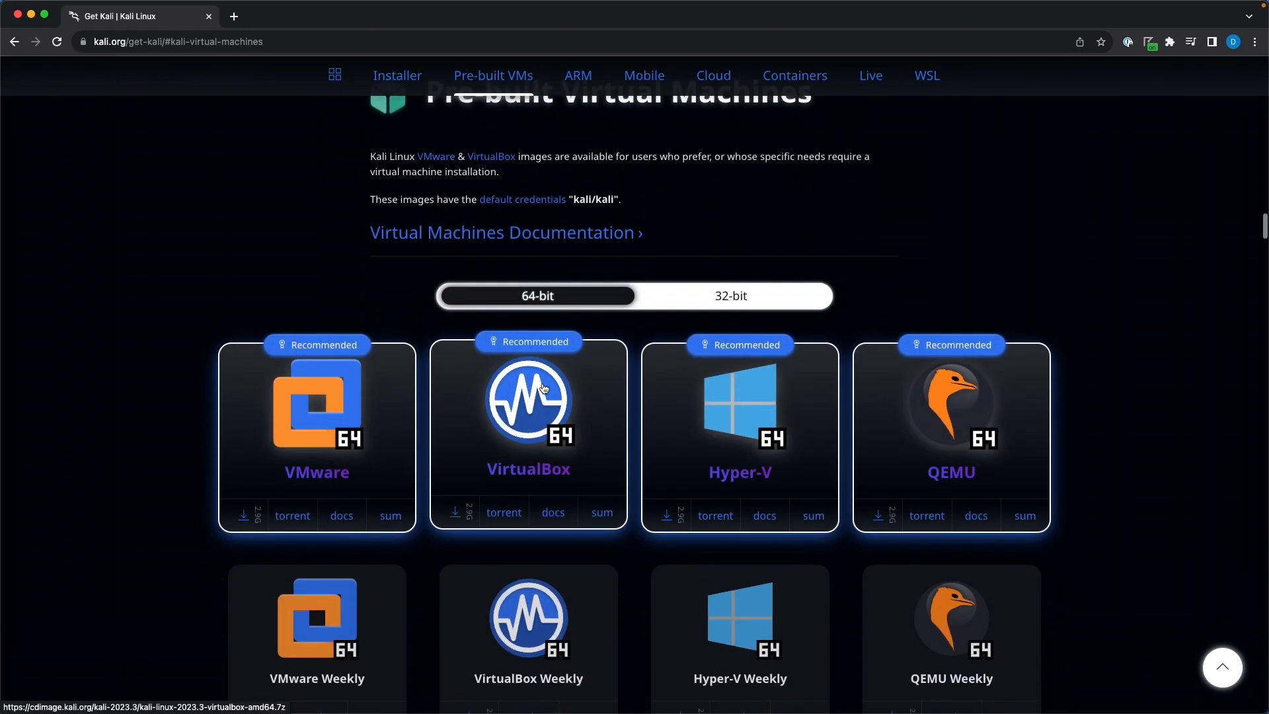
pyautogui.scroll(-1, 543, 388)
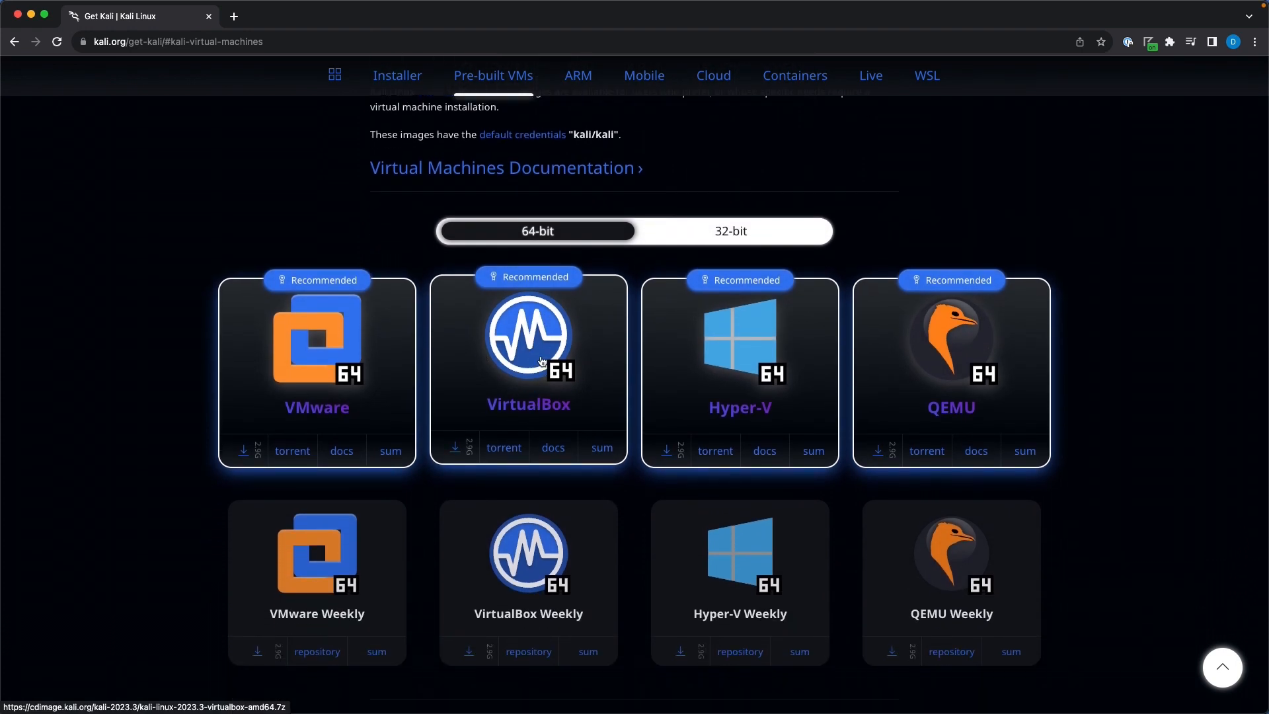
# Download the 64-bit VirtualBox Kali image, unpack the .7z archive, and close Chrome
pyautogui.click(458, 454)
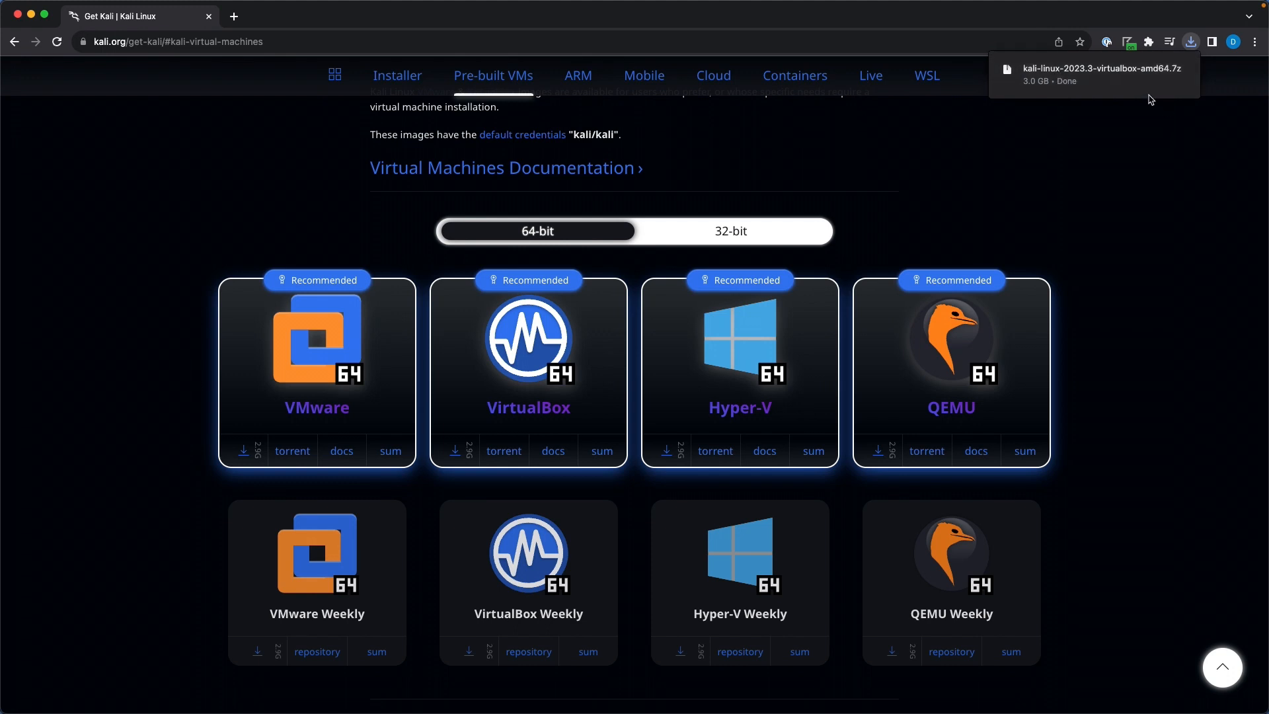
pyautogui.click(1125, 71)
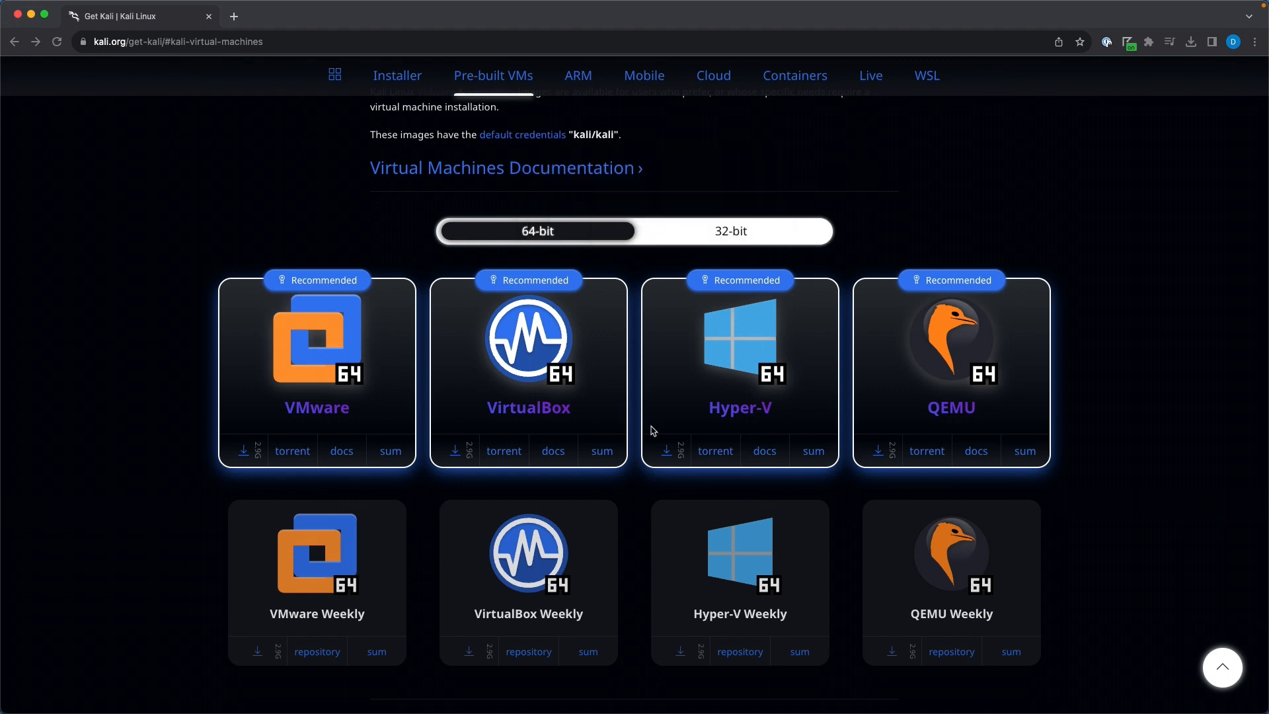
pyautogui.click(208, 17)
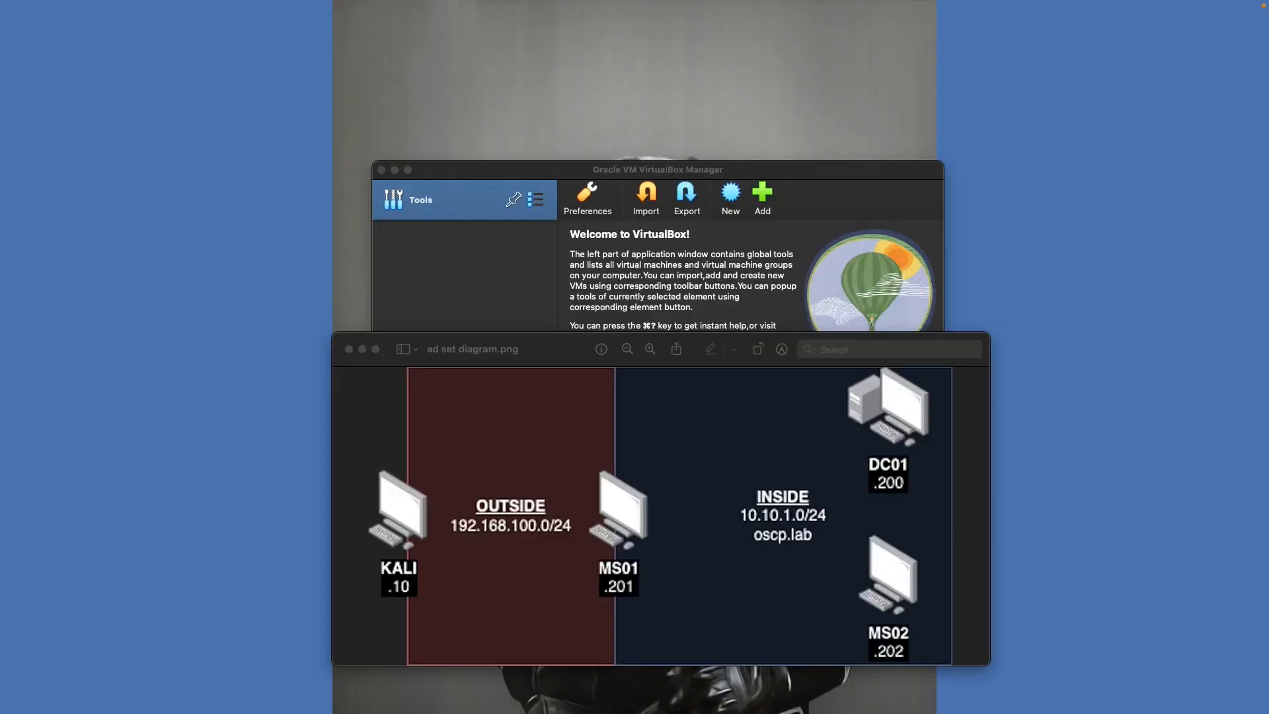
# Register the Kali VM by opening kali-linux-2023.3-virtualbox-amd64.vbox, after abandoning an appliance import
pyautogui.moveTo(846, 713); pyautogui.dragTo(820, 224)
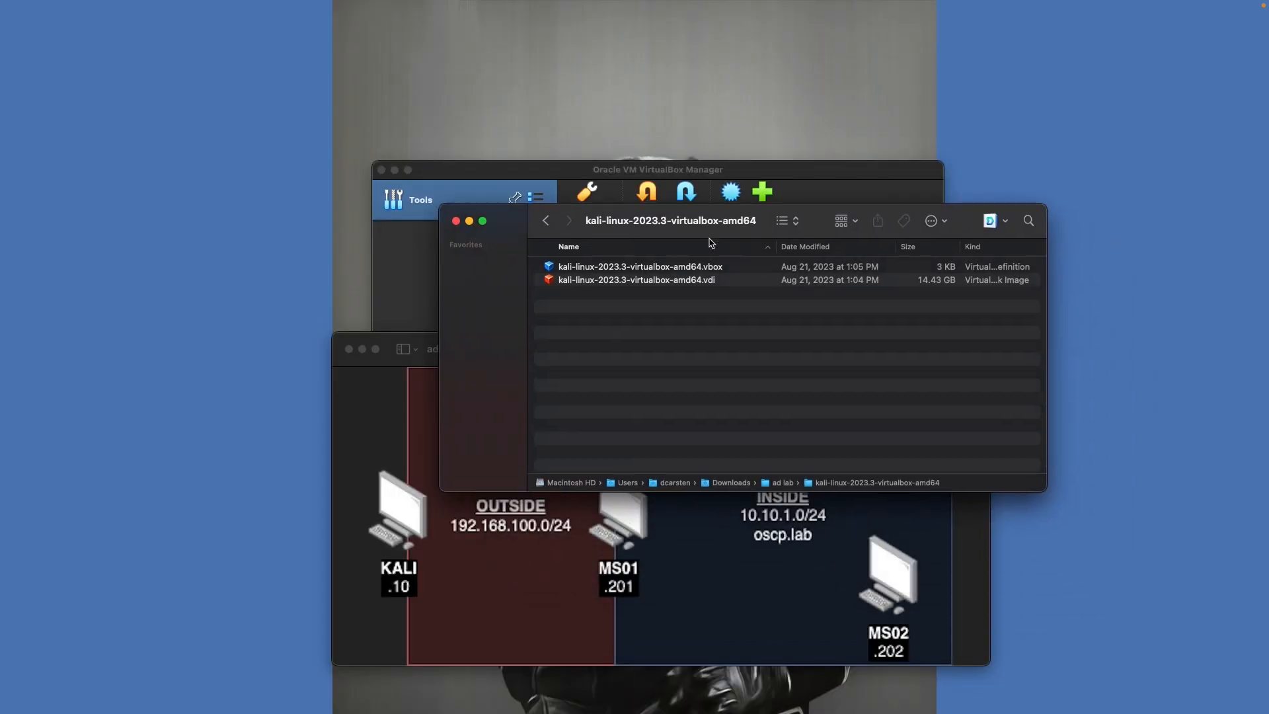
pyautogui.click(588, 268)
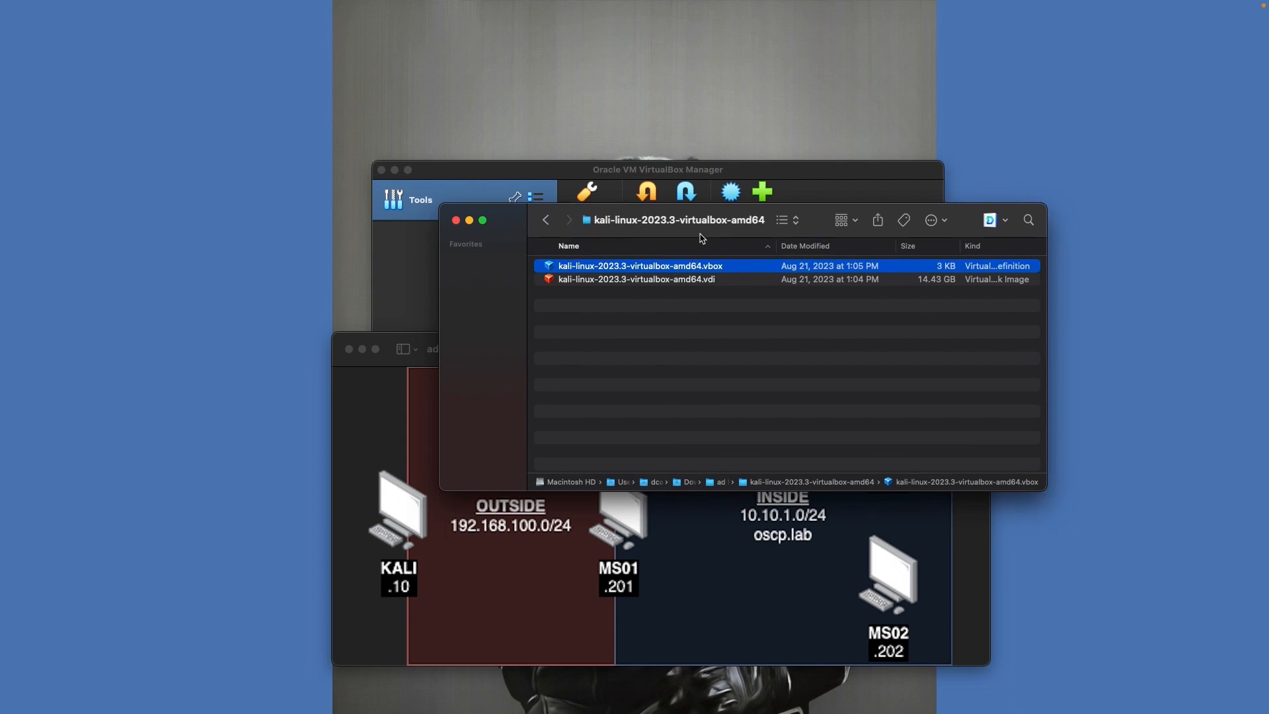
pyautogui.moveTo(703, 236); pyautogui.dragTo(697, 426)
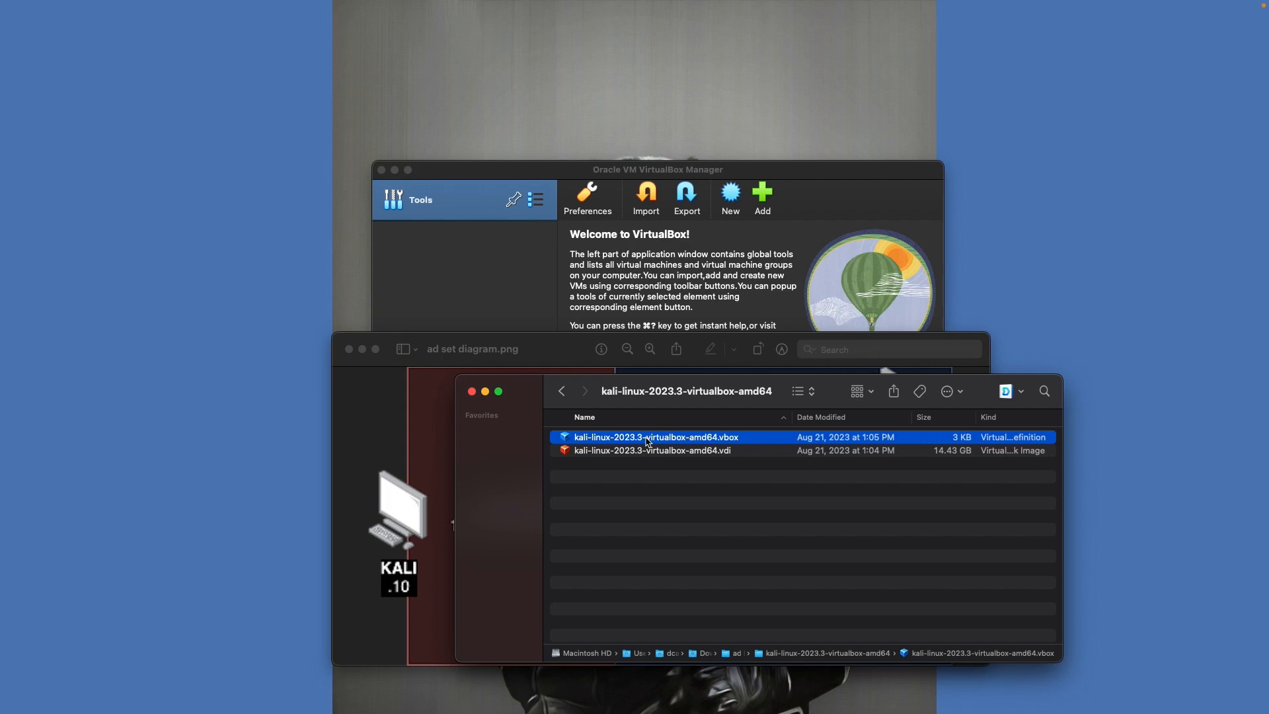
pyautogui.moveTo(648, 442); pyautogui.dragTo(521, 284)
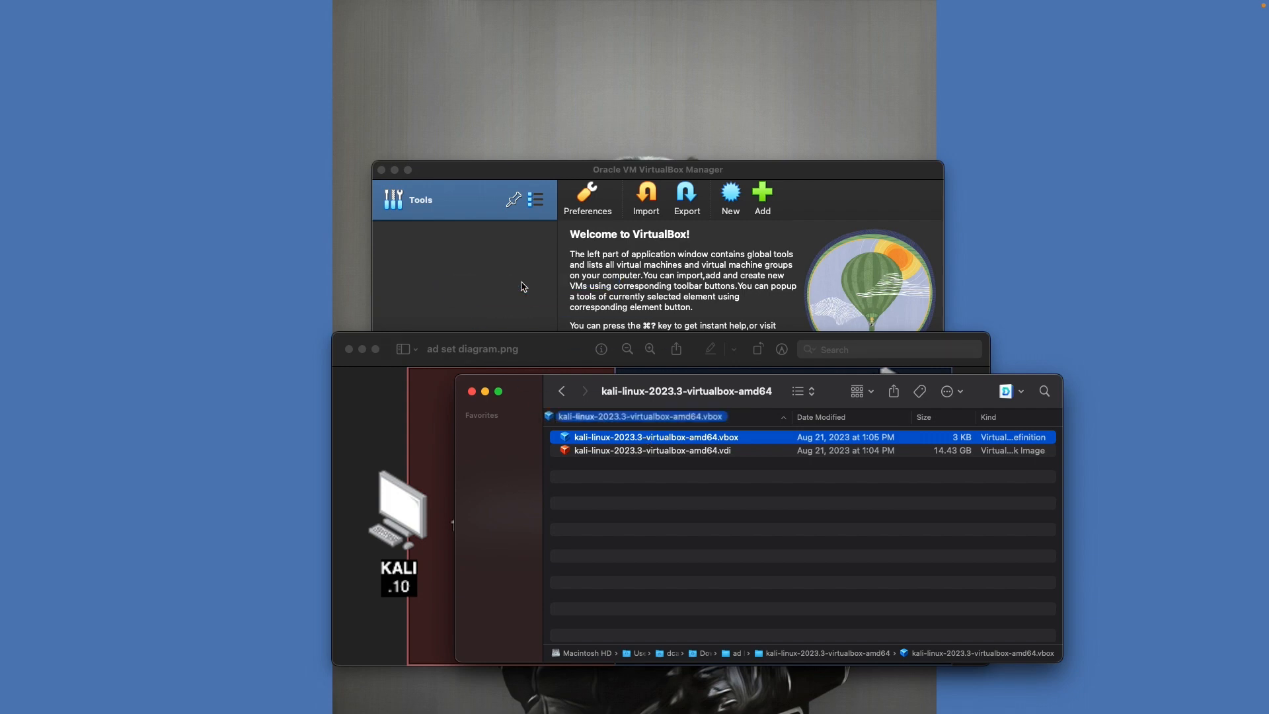
pyautogui.click(656, 210)
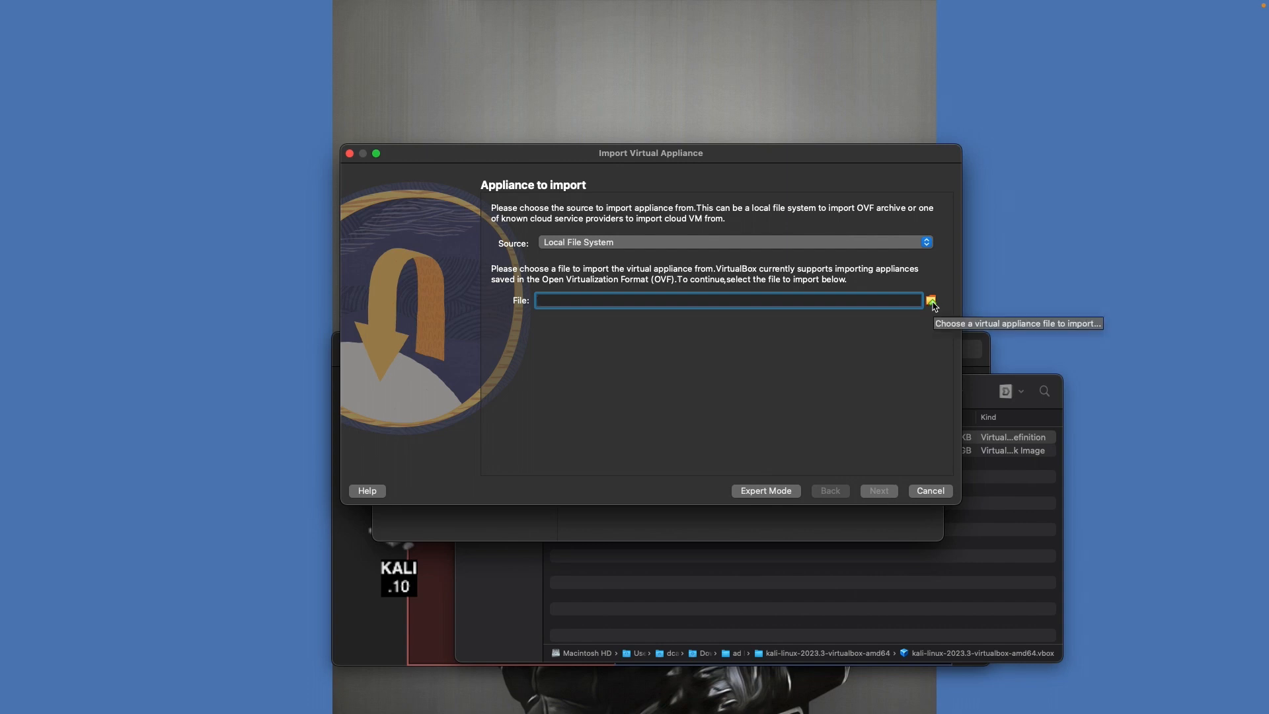
pyautogui.press('Escape')
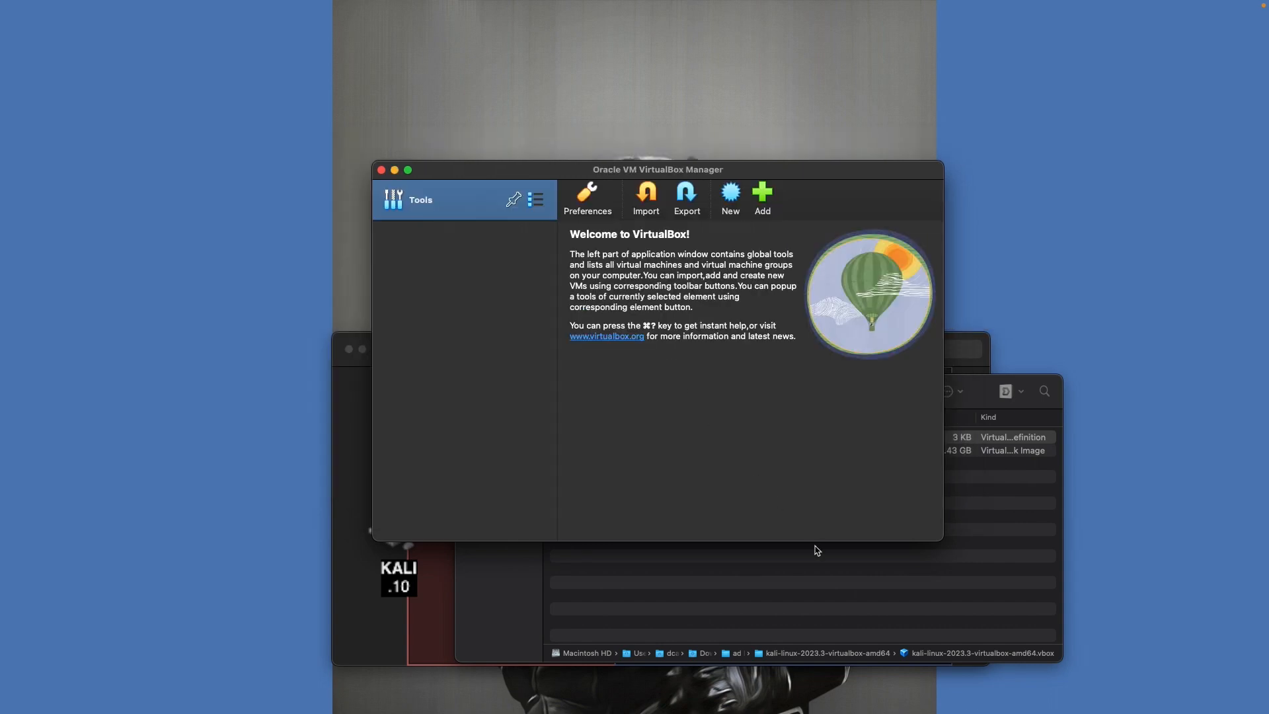
pyautogui.click(816, 591)
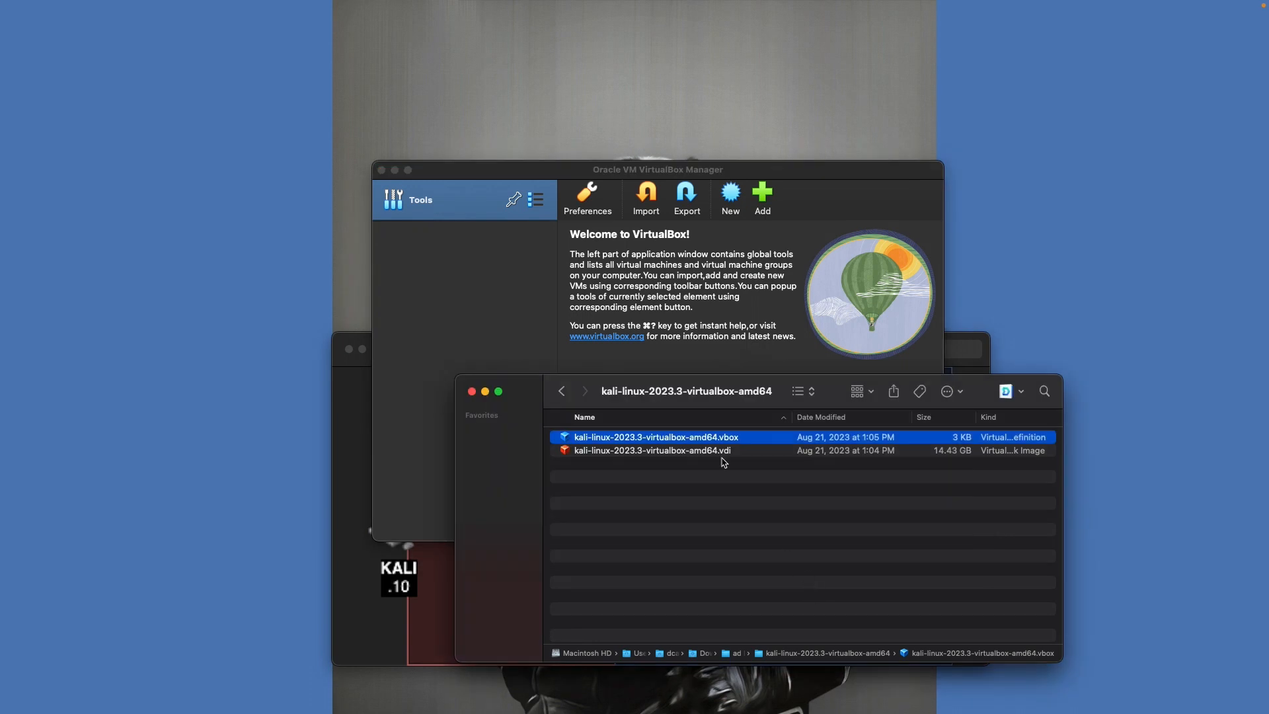
pyautogui.doubleClick(647, 442)
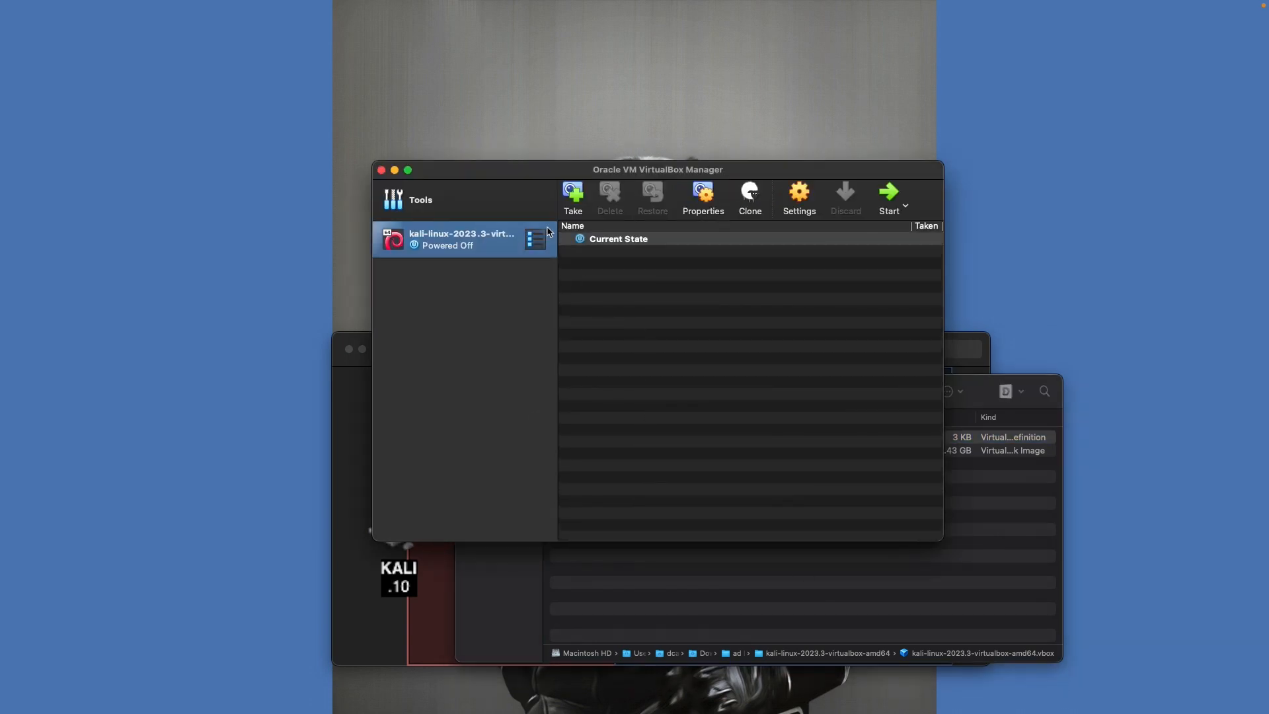
# In the Kali VM's System settings, set base memory to 4096 MB and confirm 2 processors
pyautogui.click(703, 606)
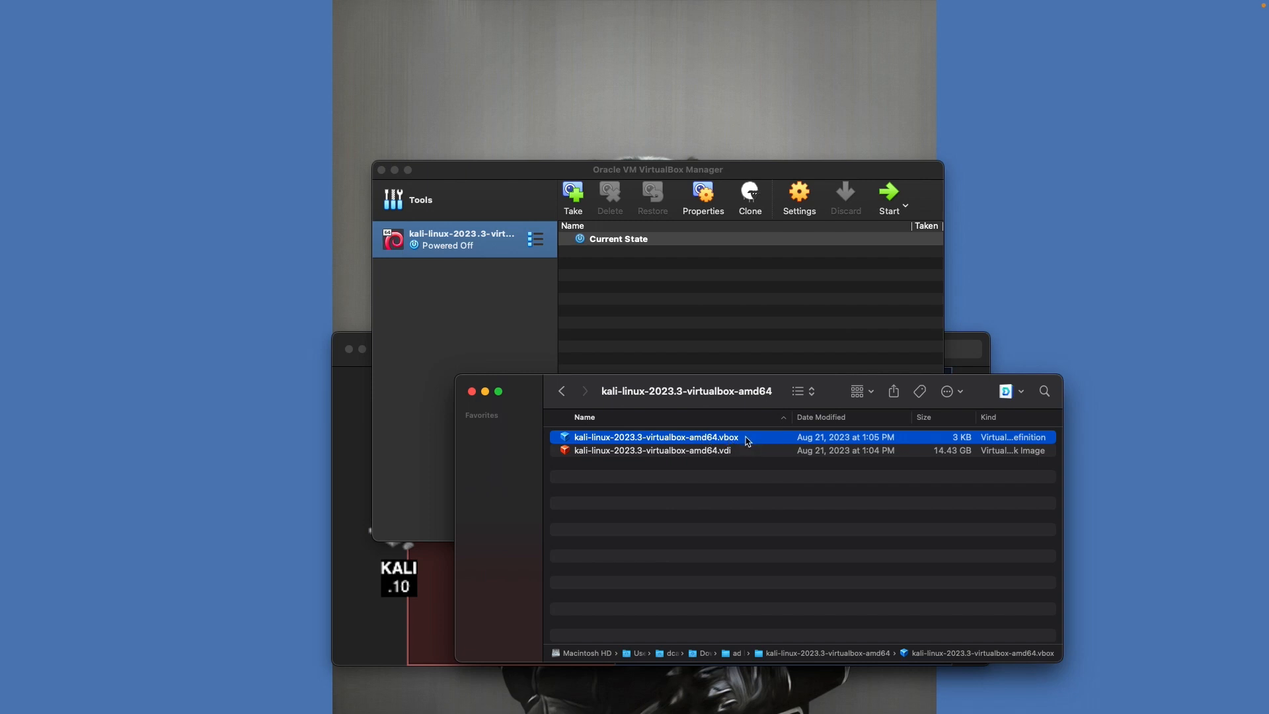
pyautogui.click(453, 304)
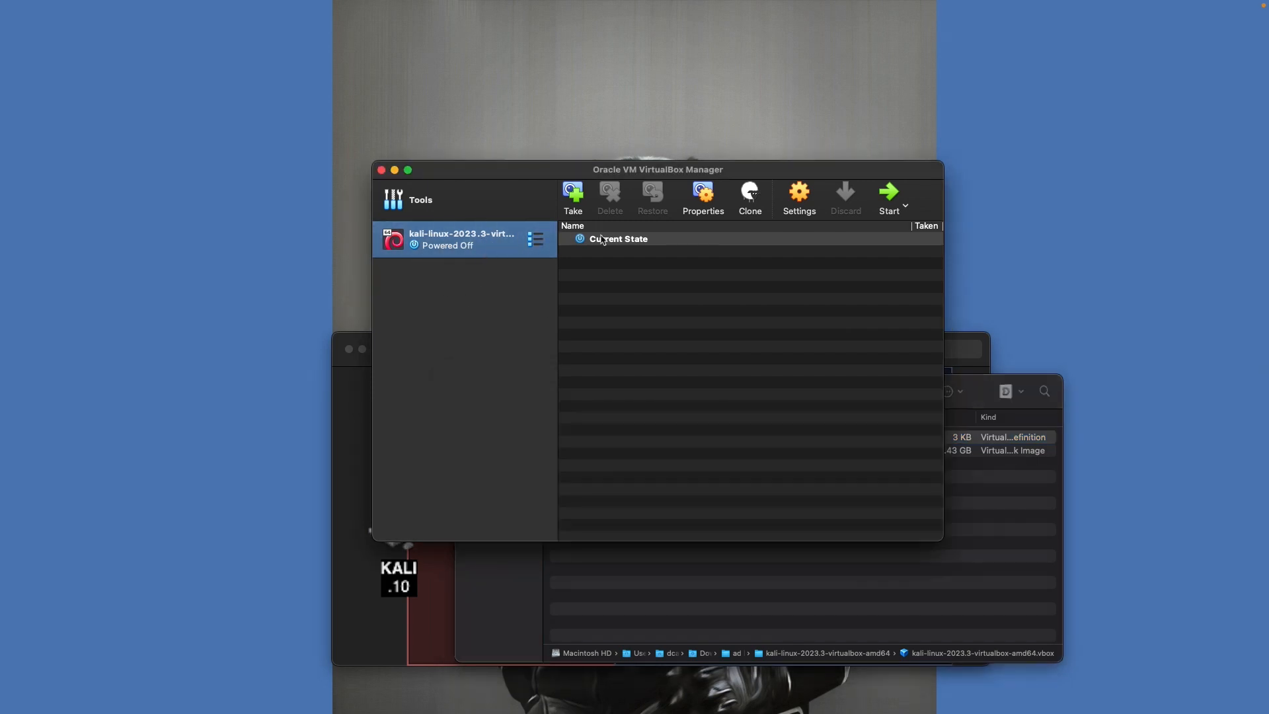
pyautogui.click(800, 197)
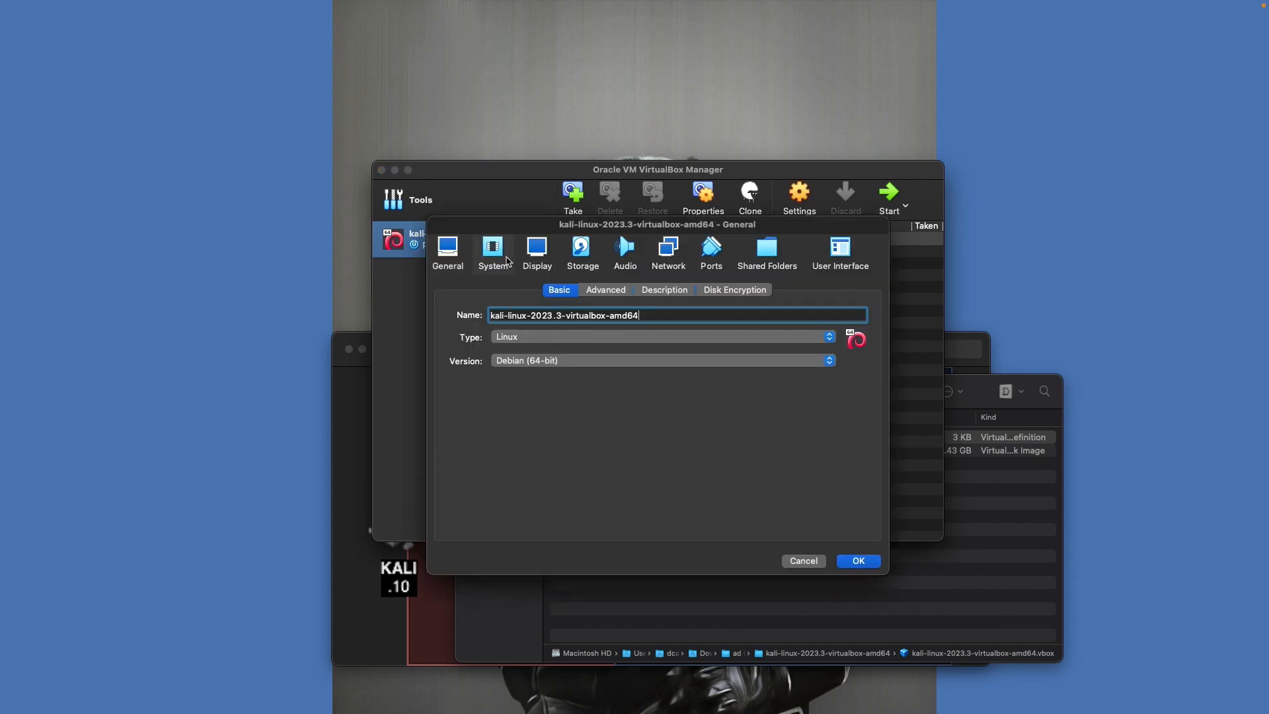
pyautogui.click(508, 261)
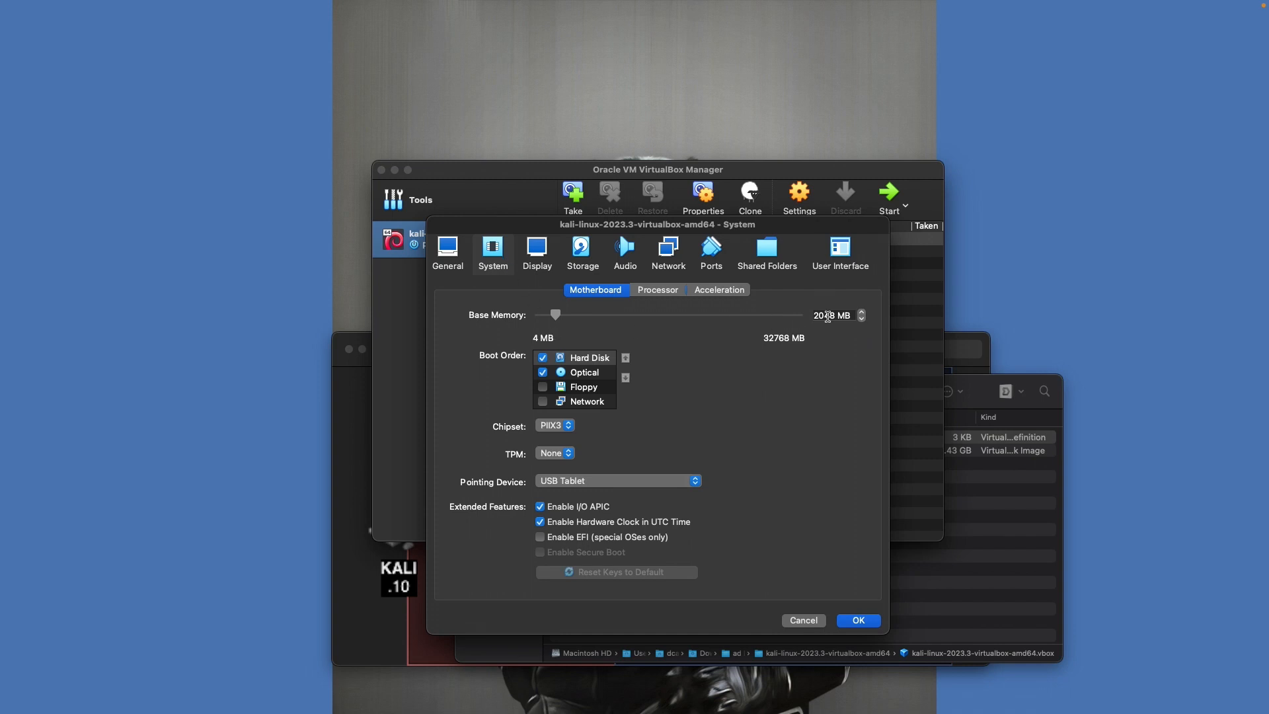
pyautogui.doubleClick(822, 319)
pyautogui.write('4096')
pyautogui.press('Tab')
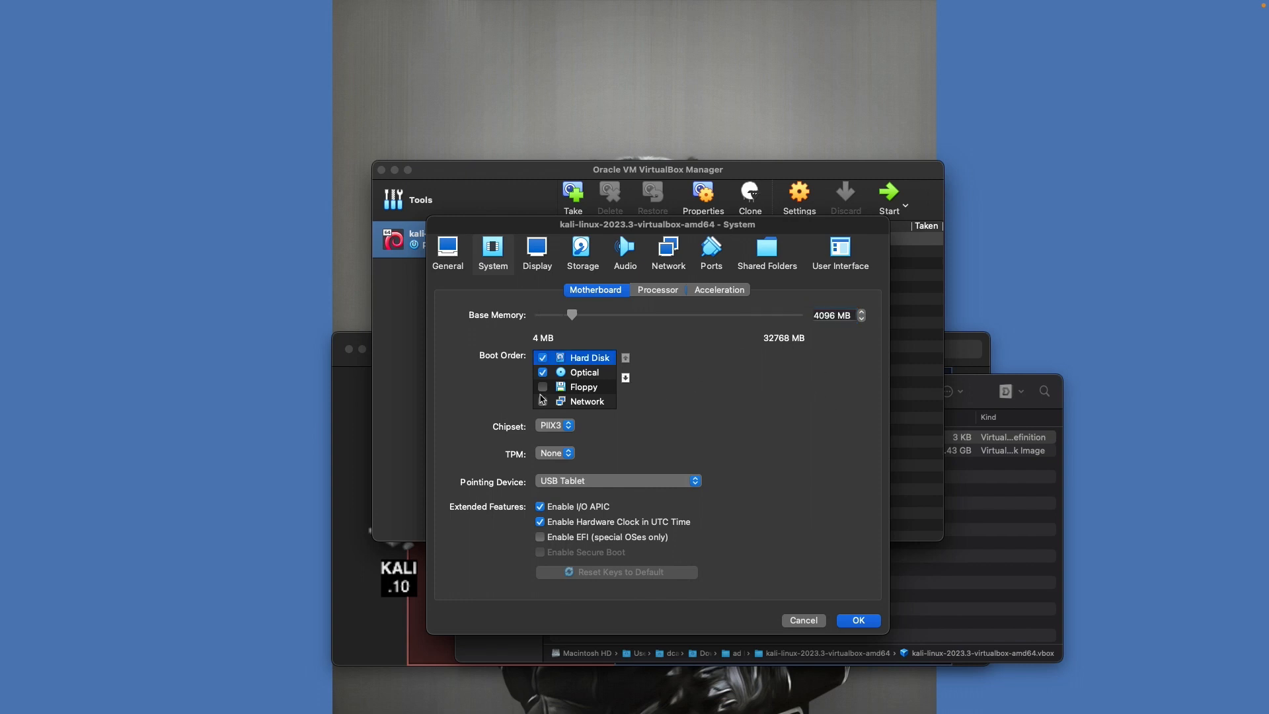
pyautogui.click(646, 294)
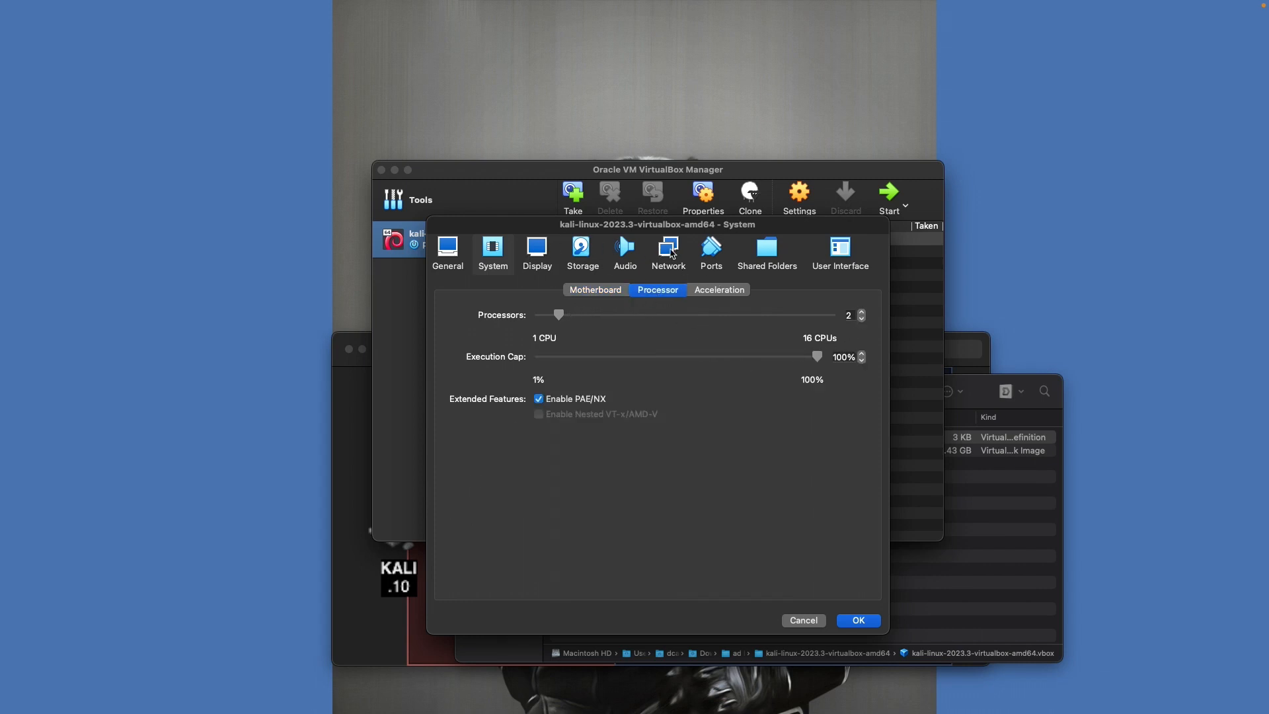
pyautogui.click(669, 251)
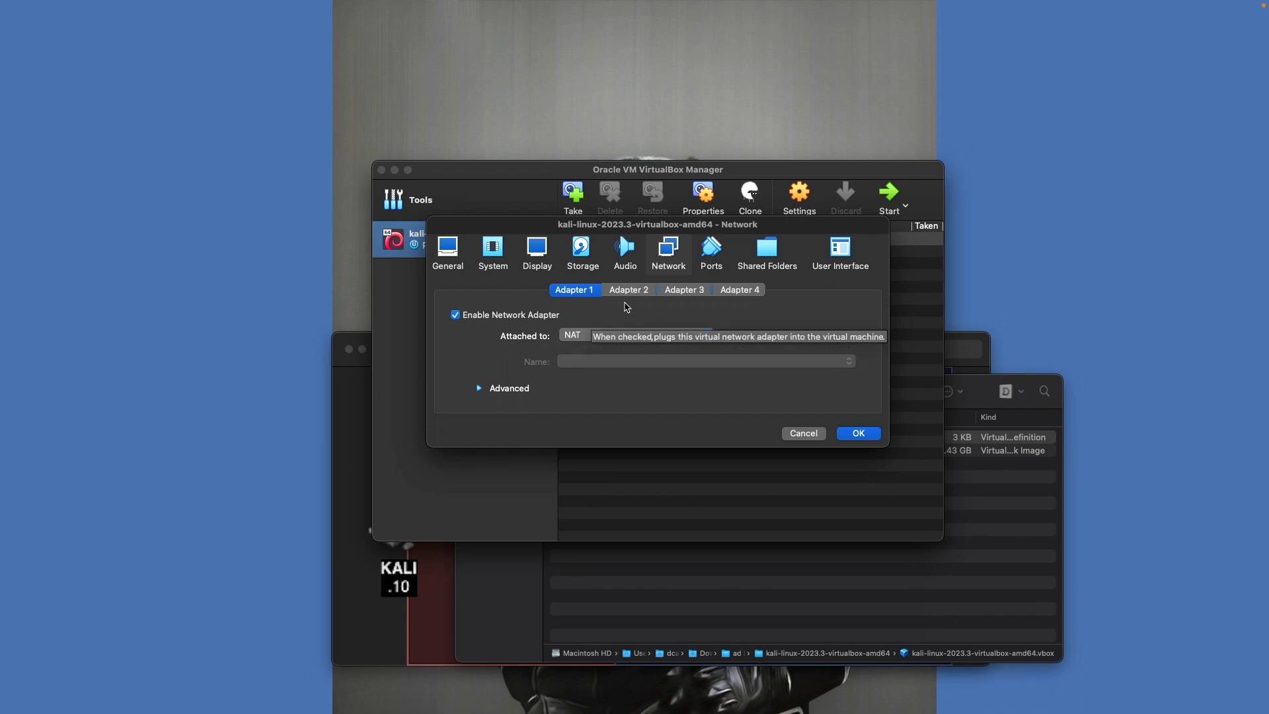
# Enable Adapter 2 on the Internal Network 'oscp-outside' and save the Kali VM's settings
pyautogui.click(639, 295)
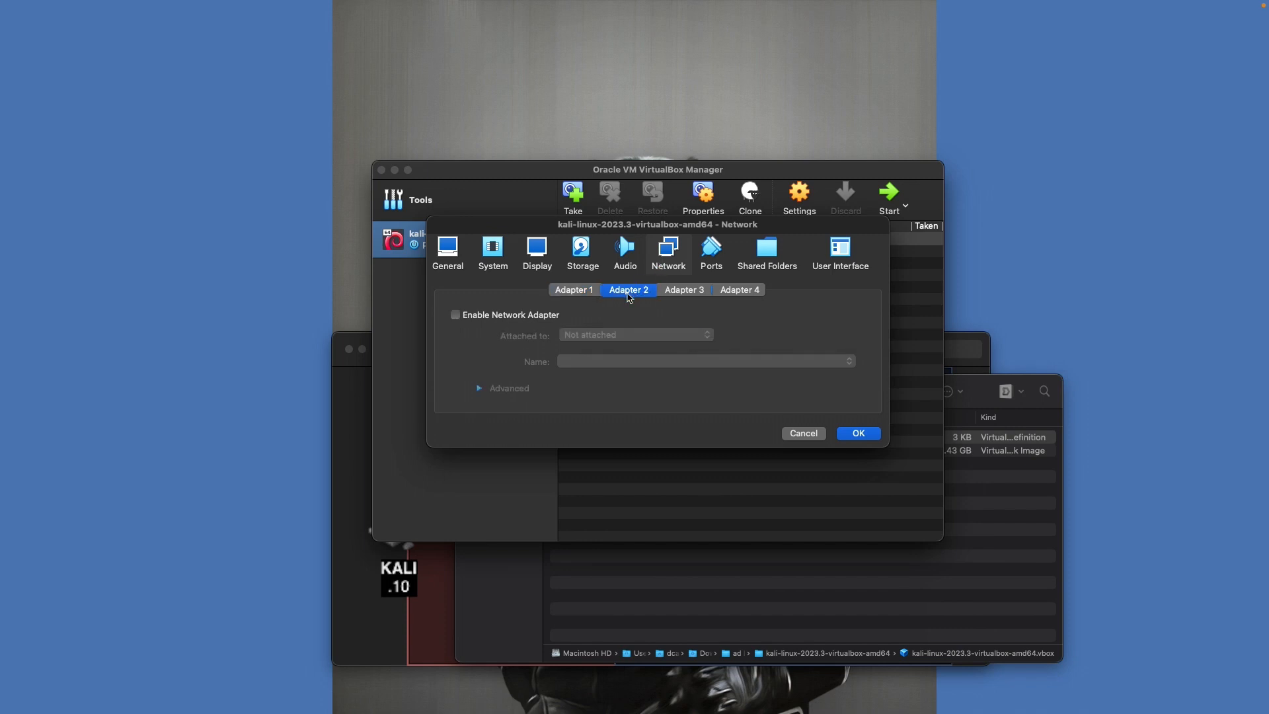
pyautogui.click(486, 310)
pyautogui.click(569, 335)
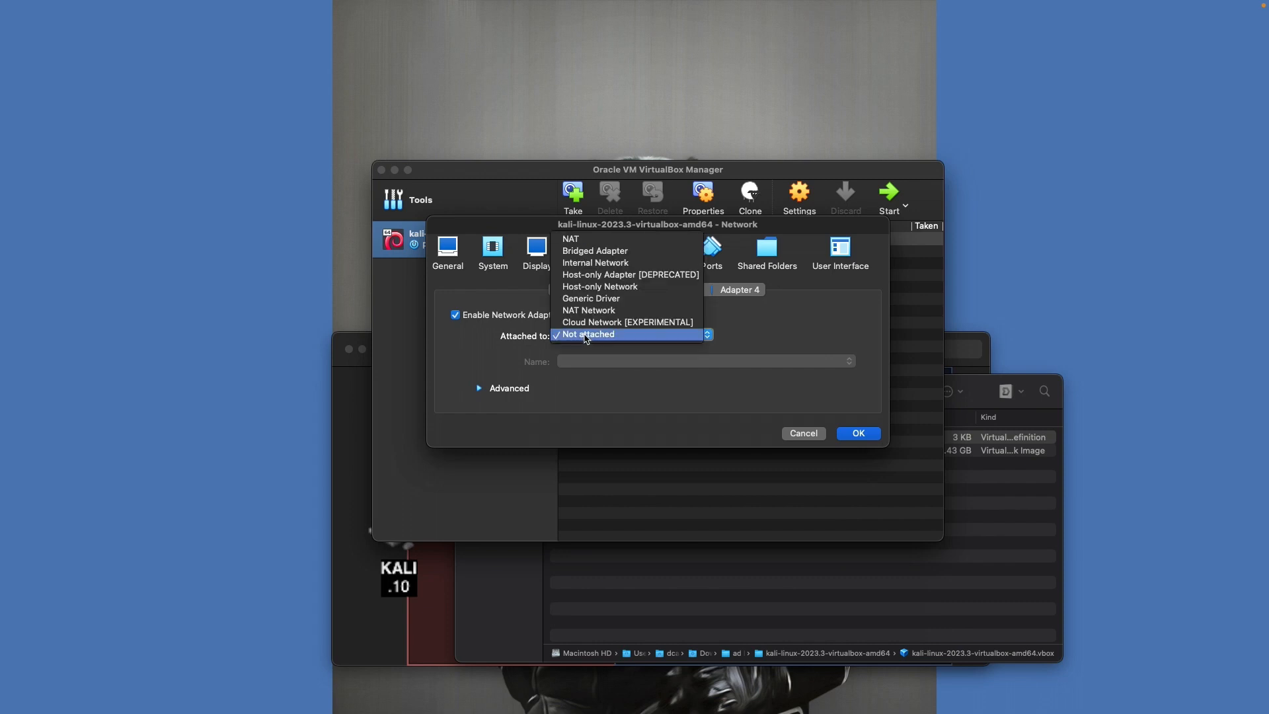
pyautogui.click(605, 266)
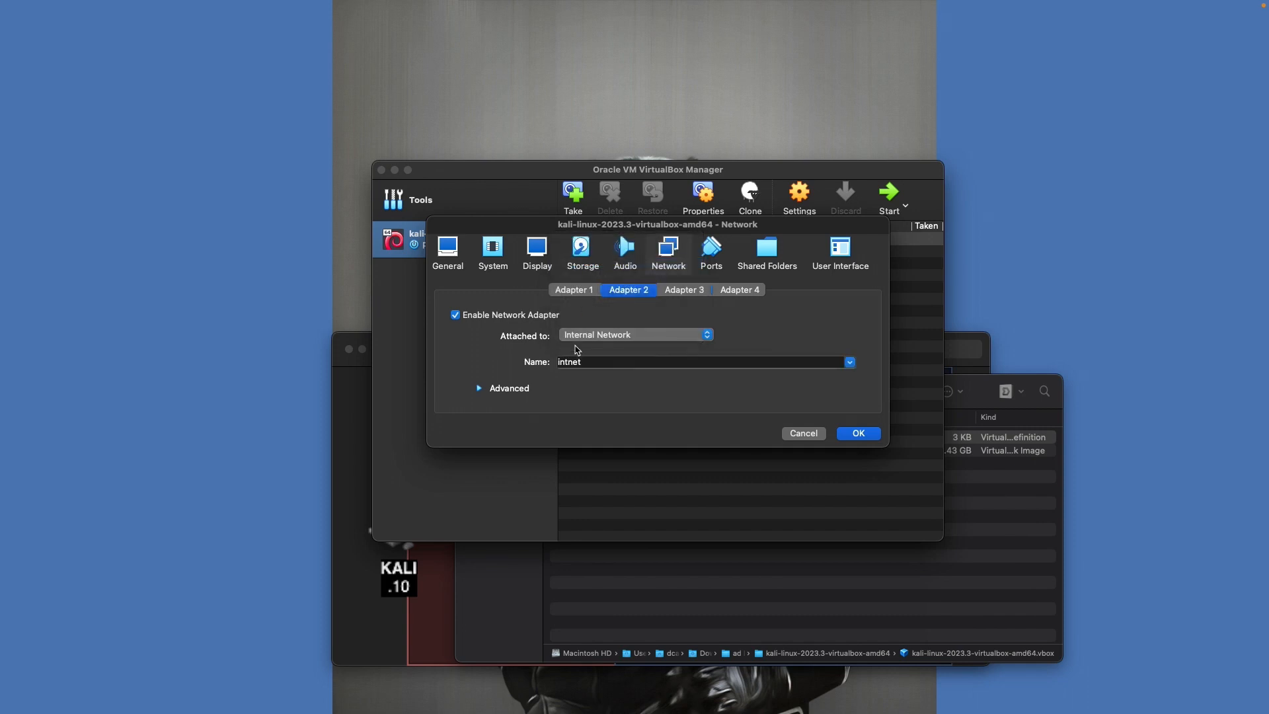
pyautogui.doubleClick(586, 360)
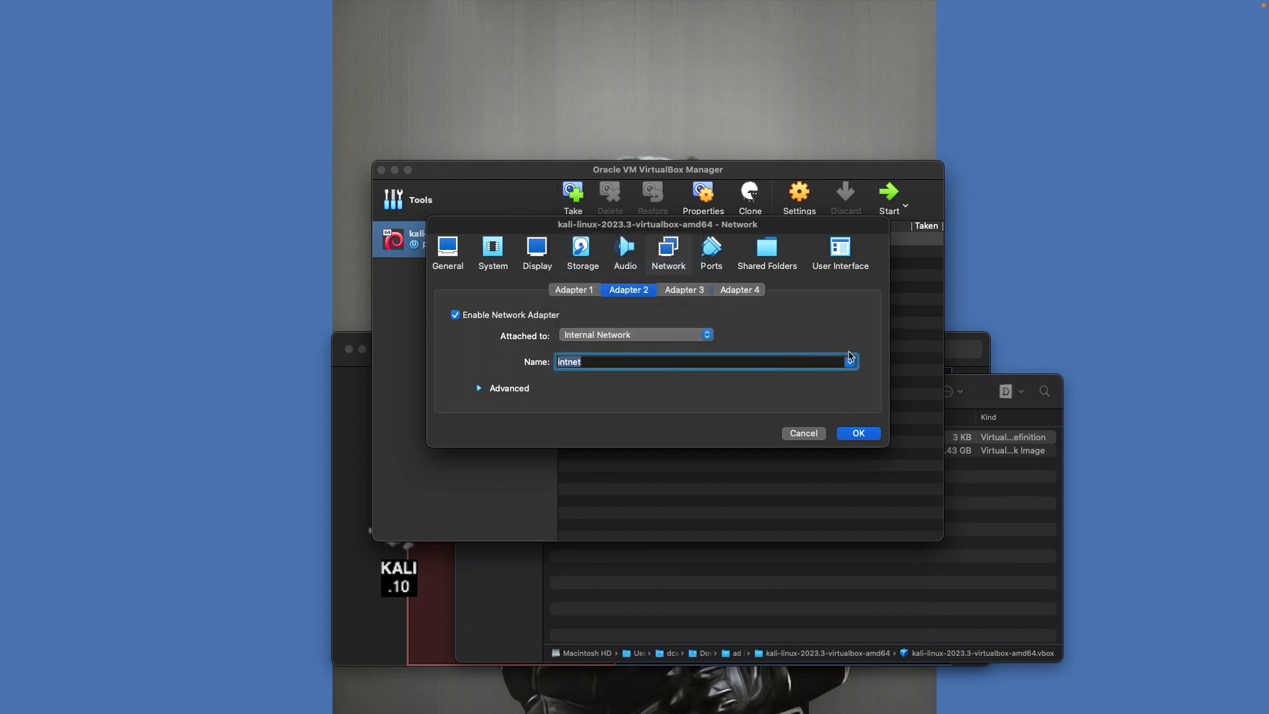
pyautogui.click(851, 362)
pyautogui.click(603, 360)
pyautogui.doubleClick(586, 361)
pyautogui.click(444, 575)
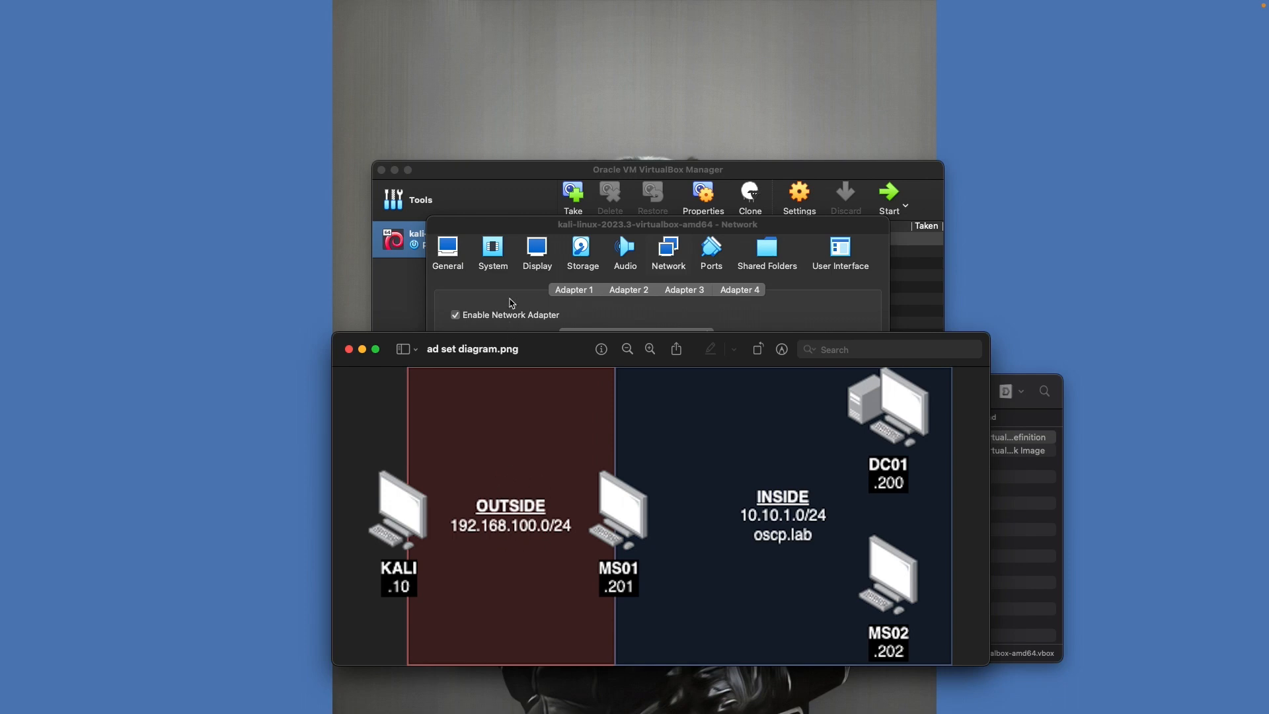
pyautogui.click(511, 299)
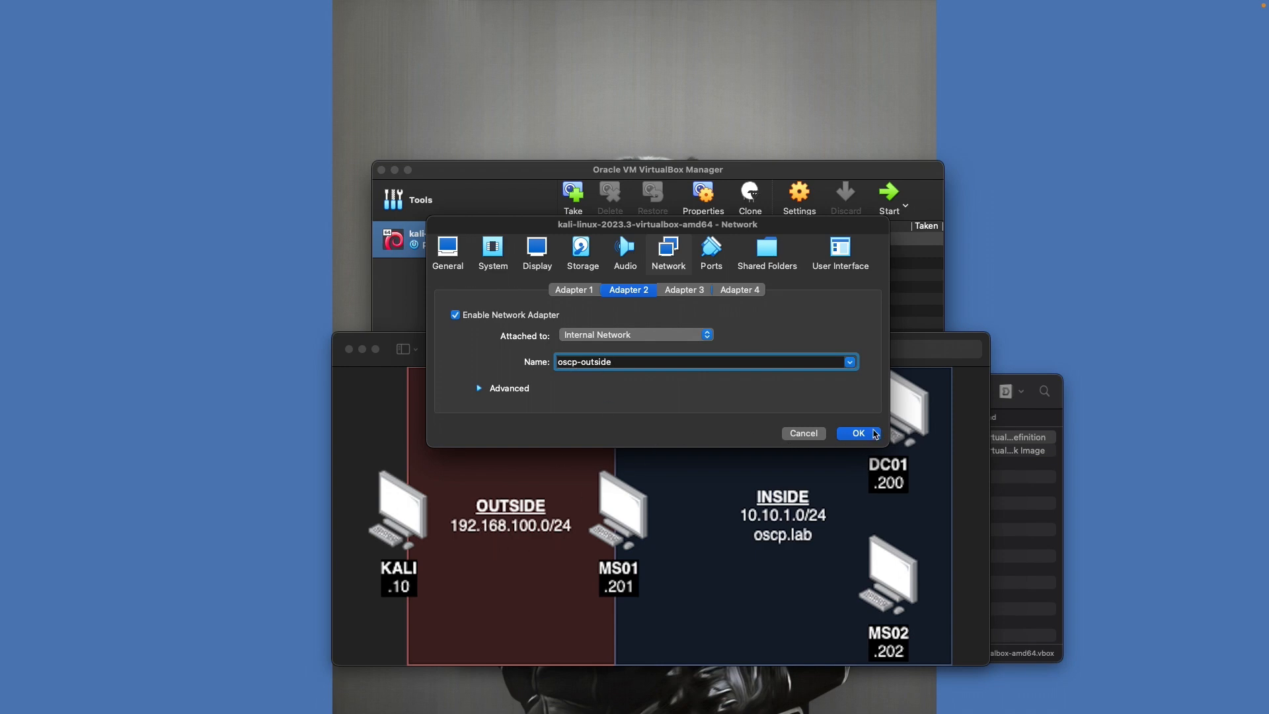
pyautogui.click(858, 434)
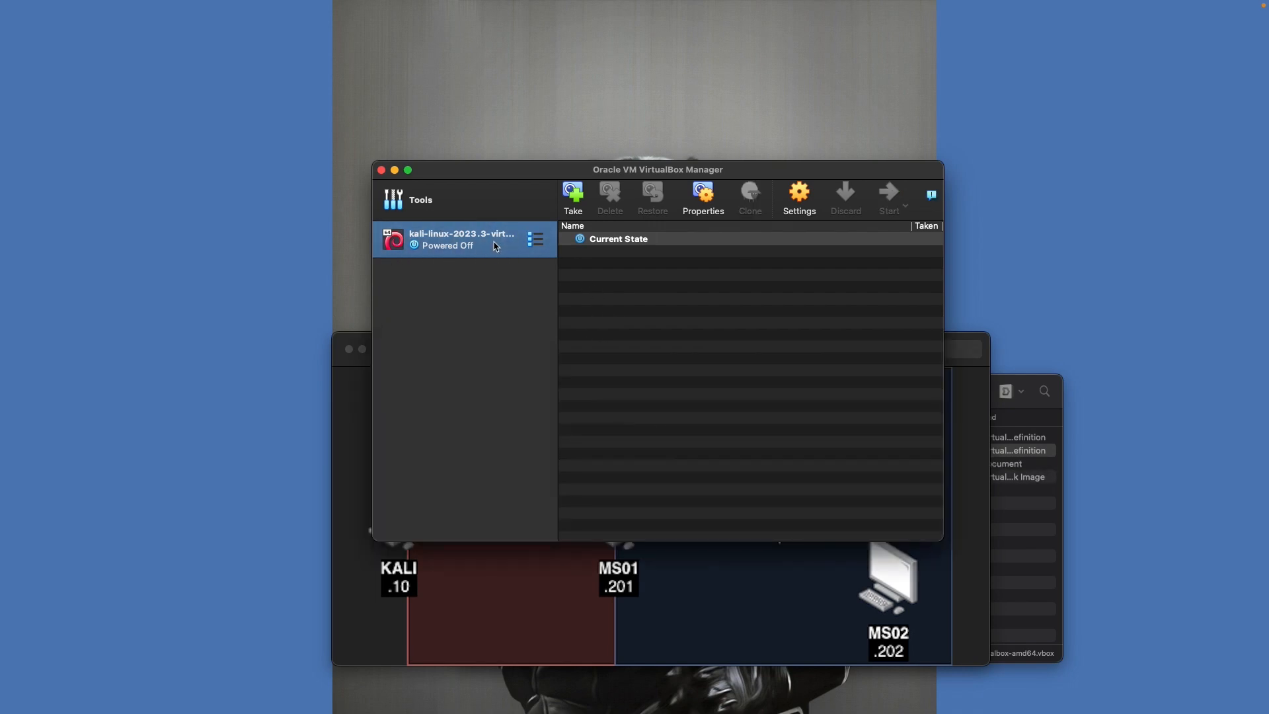
# Start the Kali VM full-screen and boot straight past GRUB to the login screen
pyautogui.doubleClick(494, 246)
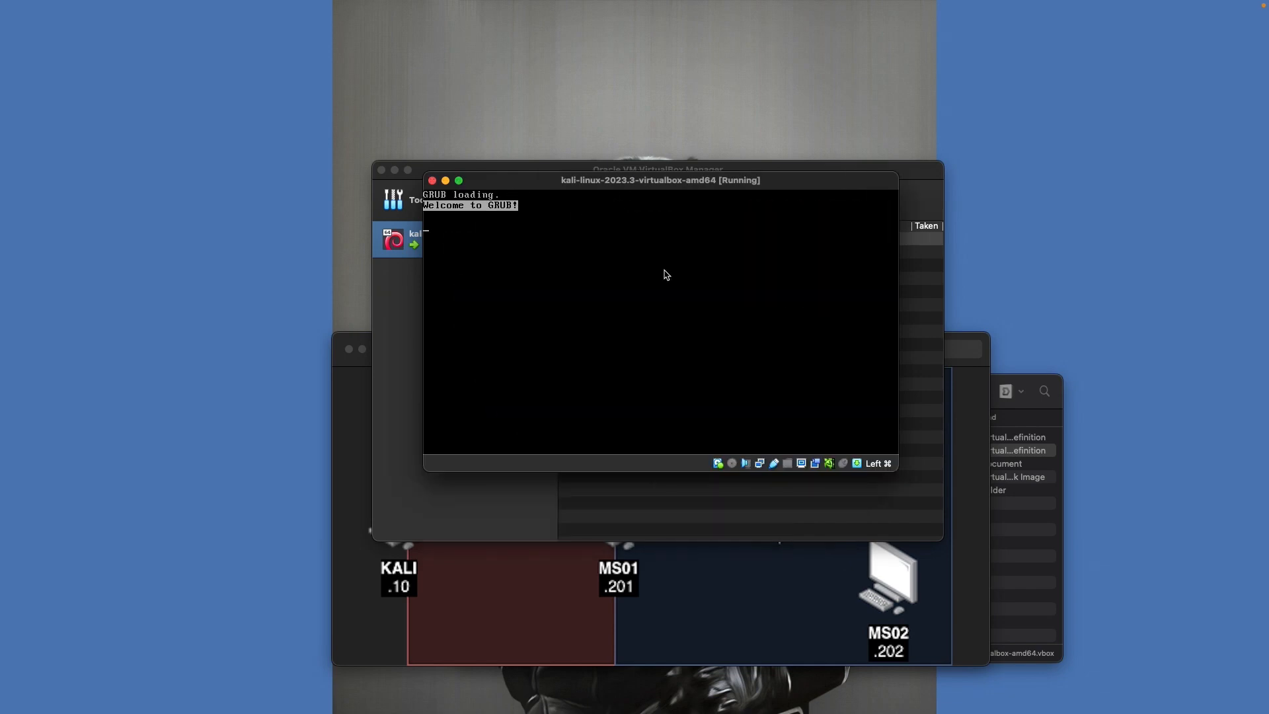
pyautogui.click(459, 182)
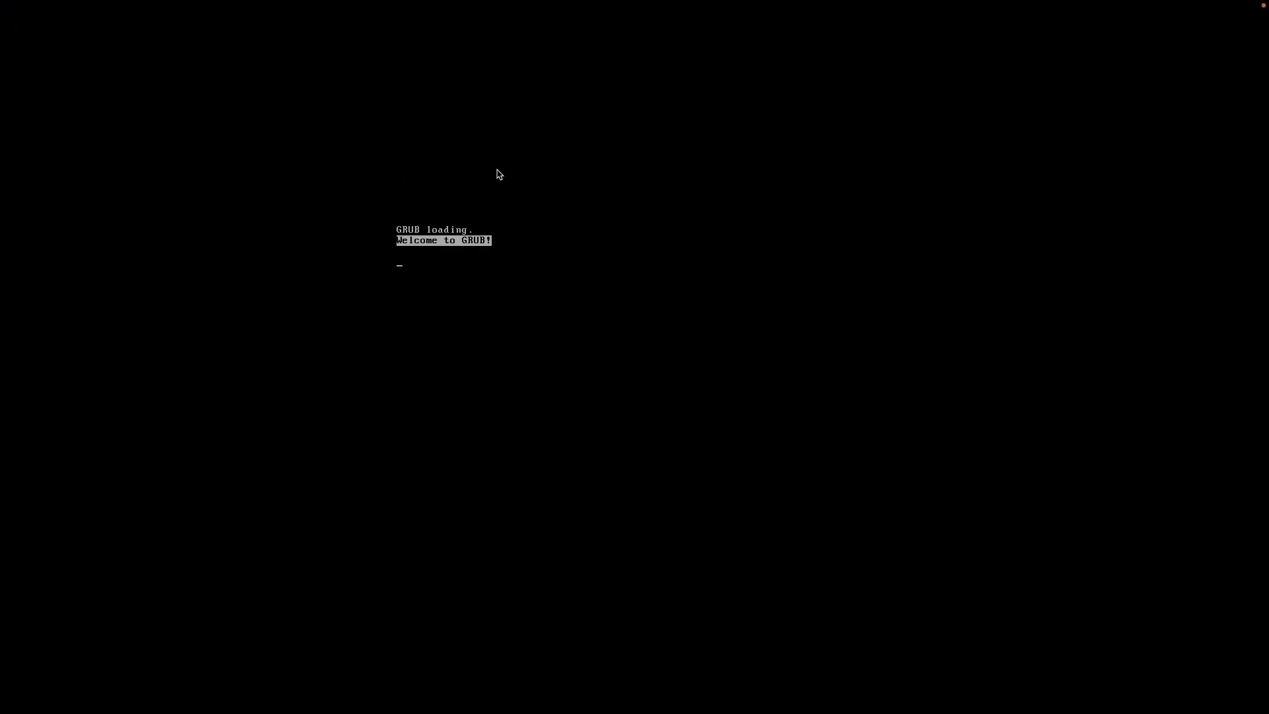
pyautogui.press('Return')
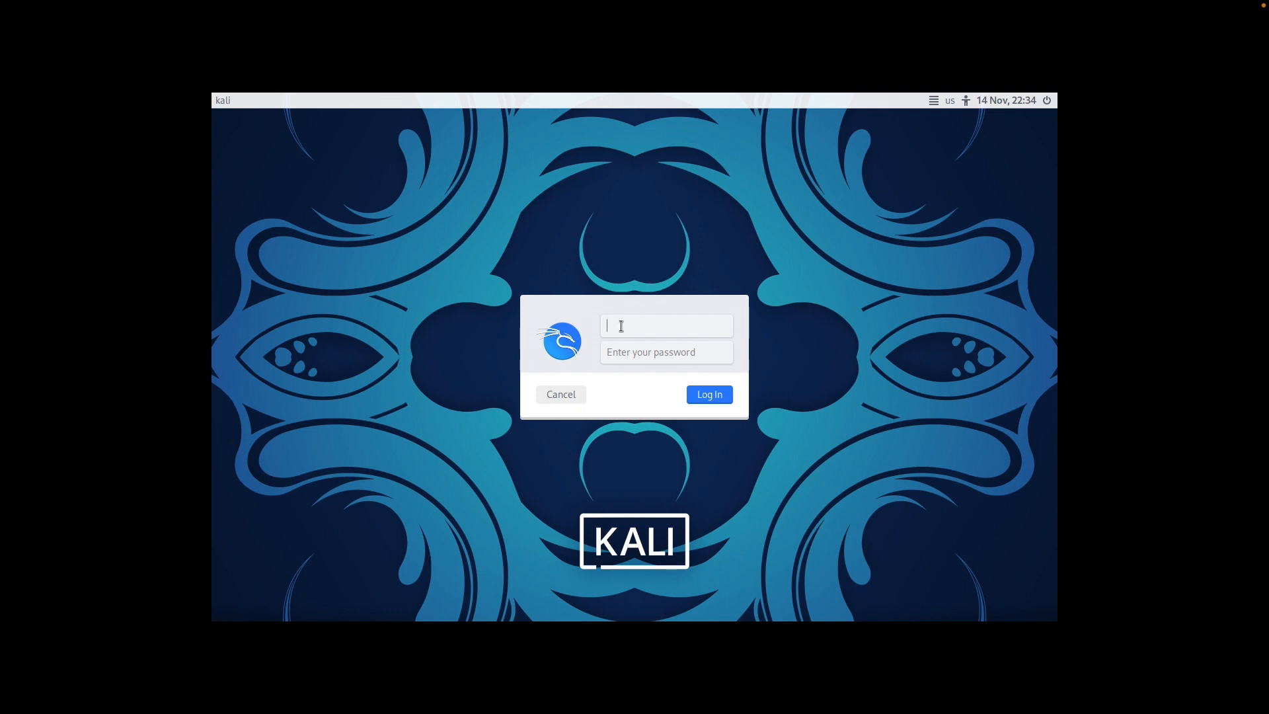
# Log in to the Kali desktop as the default user and try launching a terminal
pyautogui.write('kali')
pyautogui.press('Return')
pyautogui.press('Return')
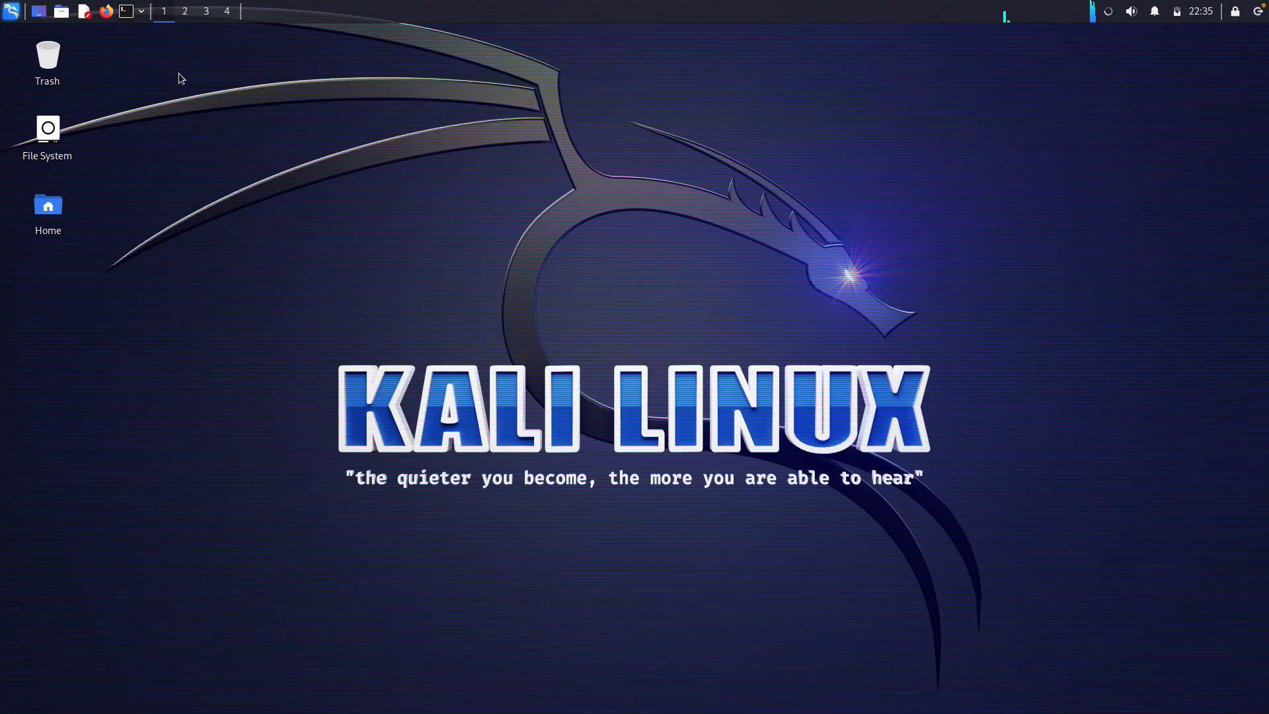
pyautogui.click(127, 12)
pyautogui.click(130, 16)
# Bring up the network tray applet's right-click options menu
pyautogui.click(1109, 12)
pyautogui.click(1110, 13)
pyautogui.click(1109, 12)
pyautogui.click(1110, 12)
pyautogui.rightClick(1110, 13)
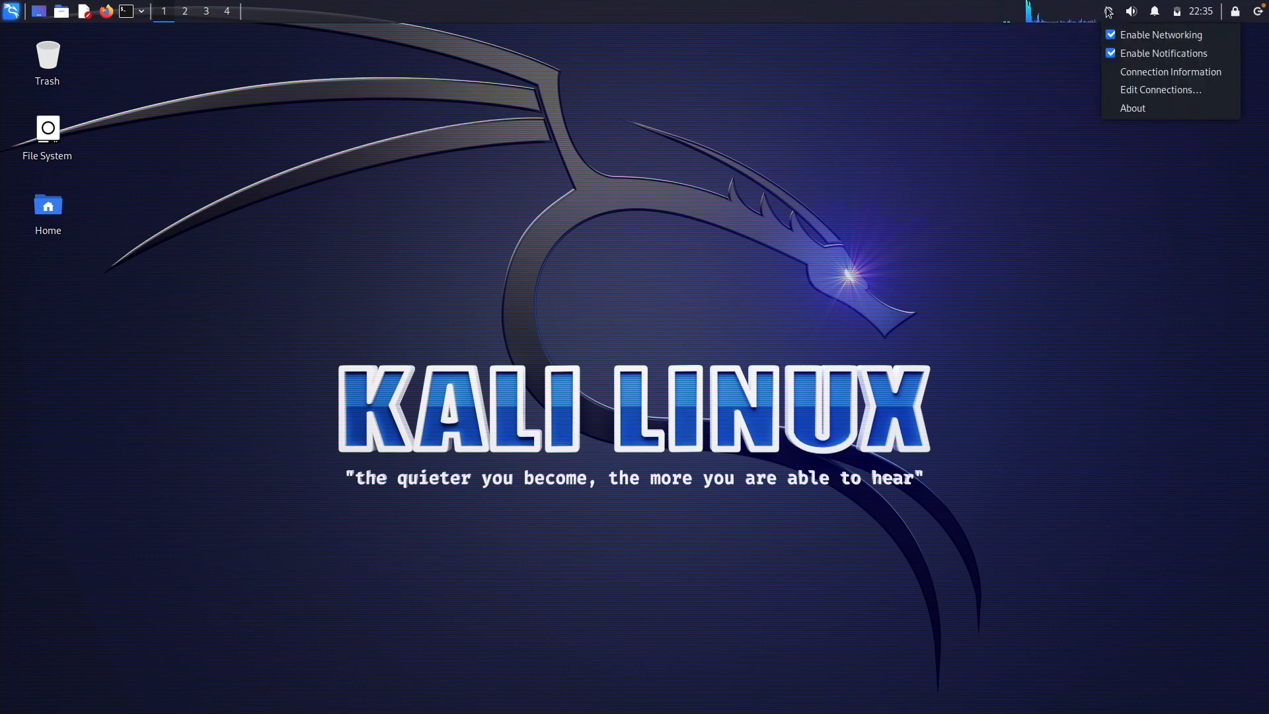
pyautogui.click(1109, 12)
pyautogui.click(1110, 13)
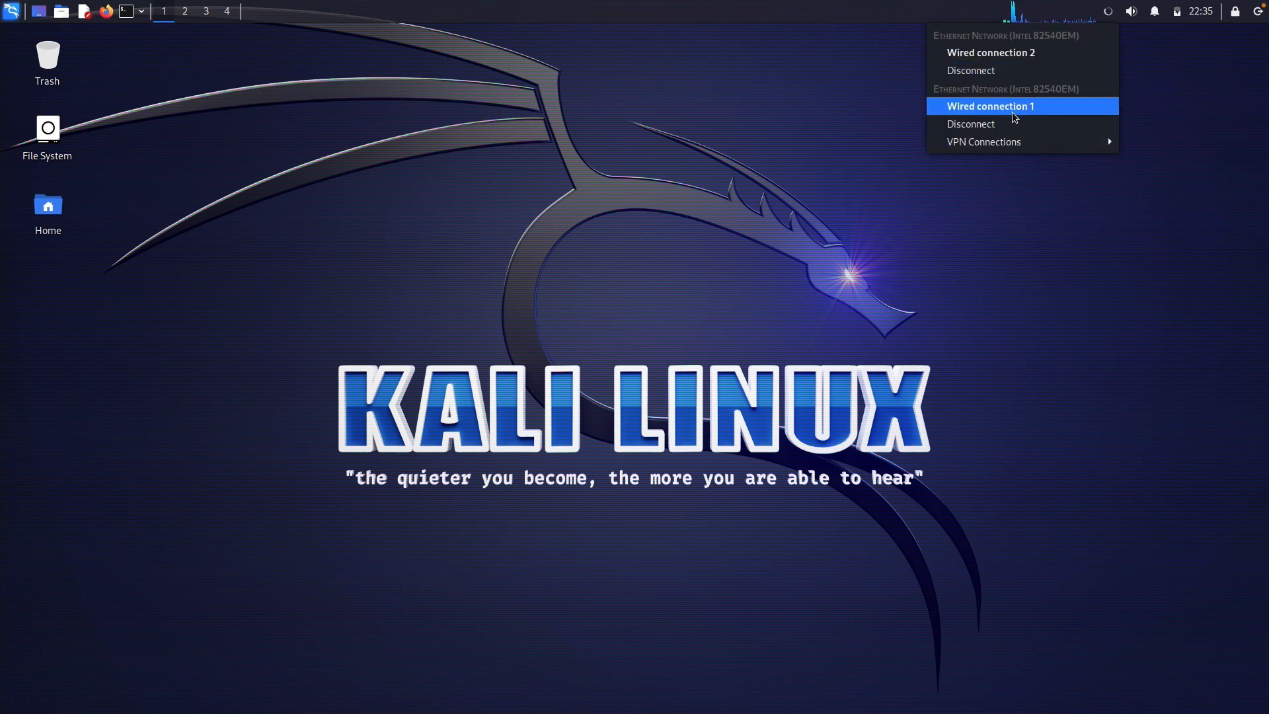
pyautogui.click(1006, 51)
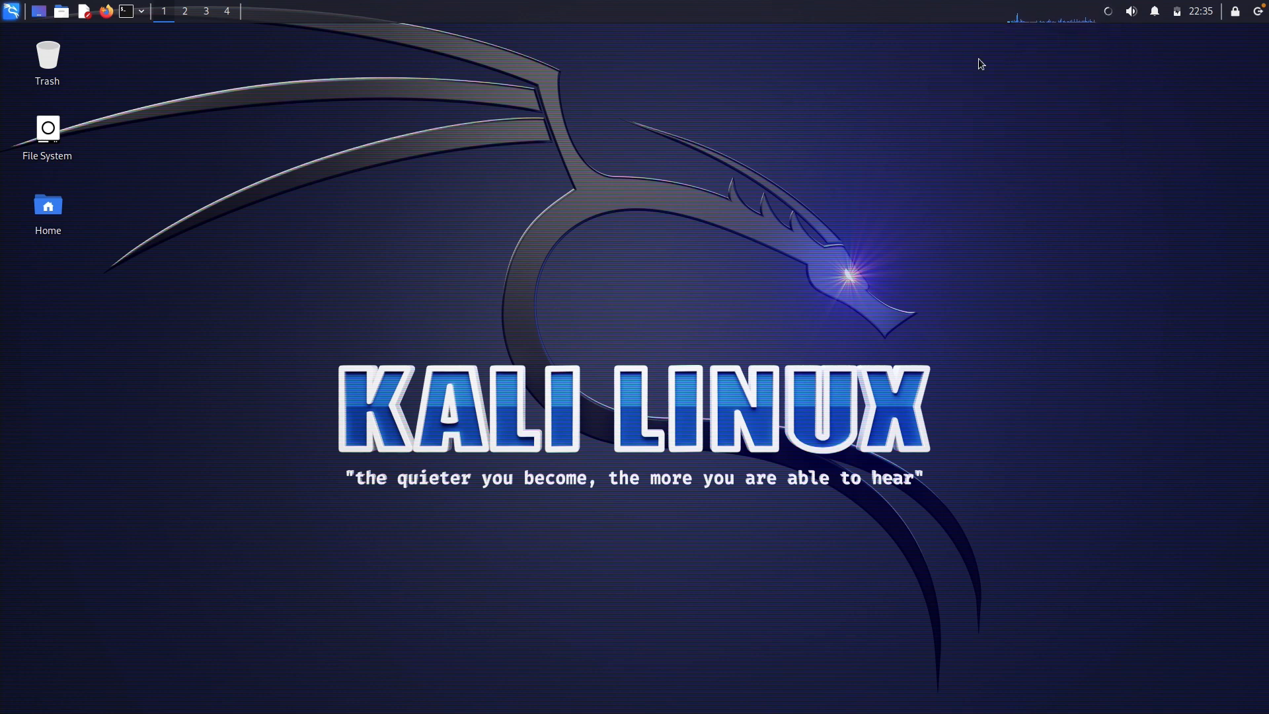
pyautogui.click(1113, 13)
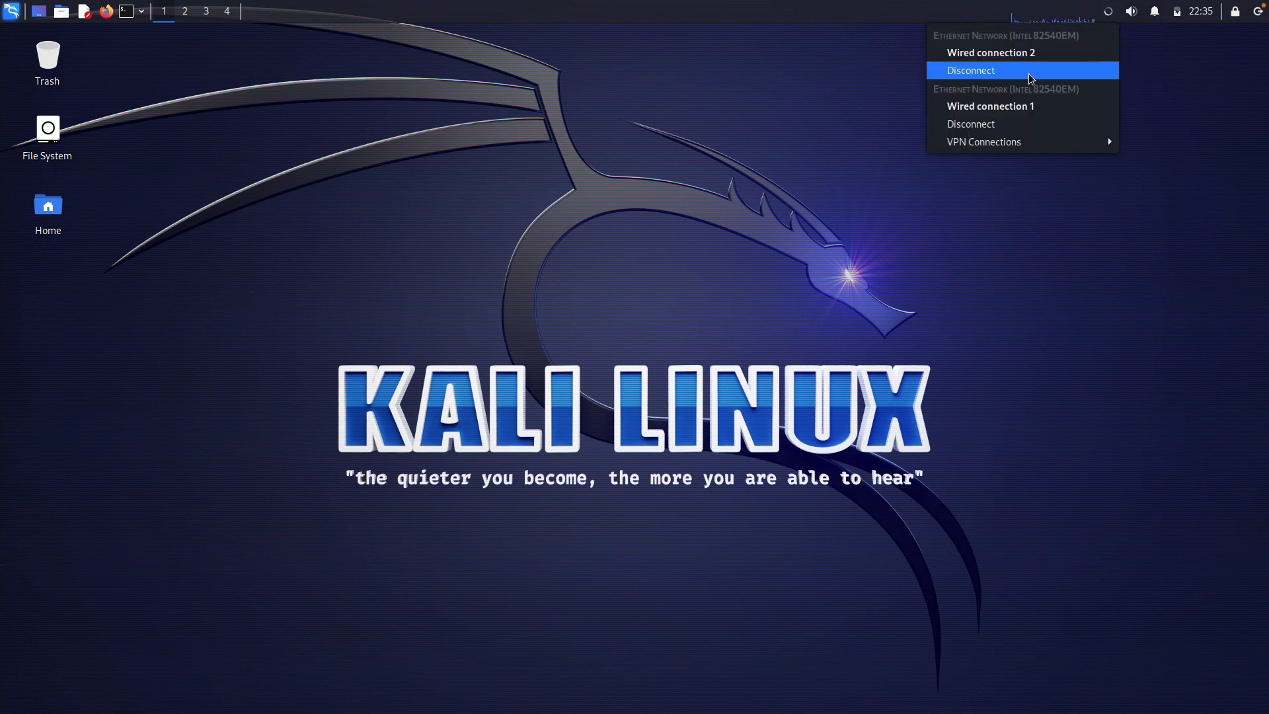
pyautogui.click(1034, 106)
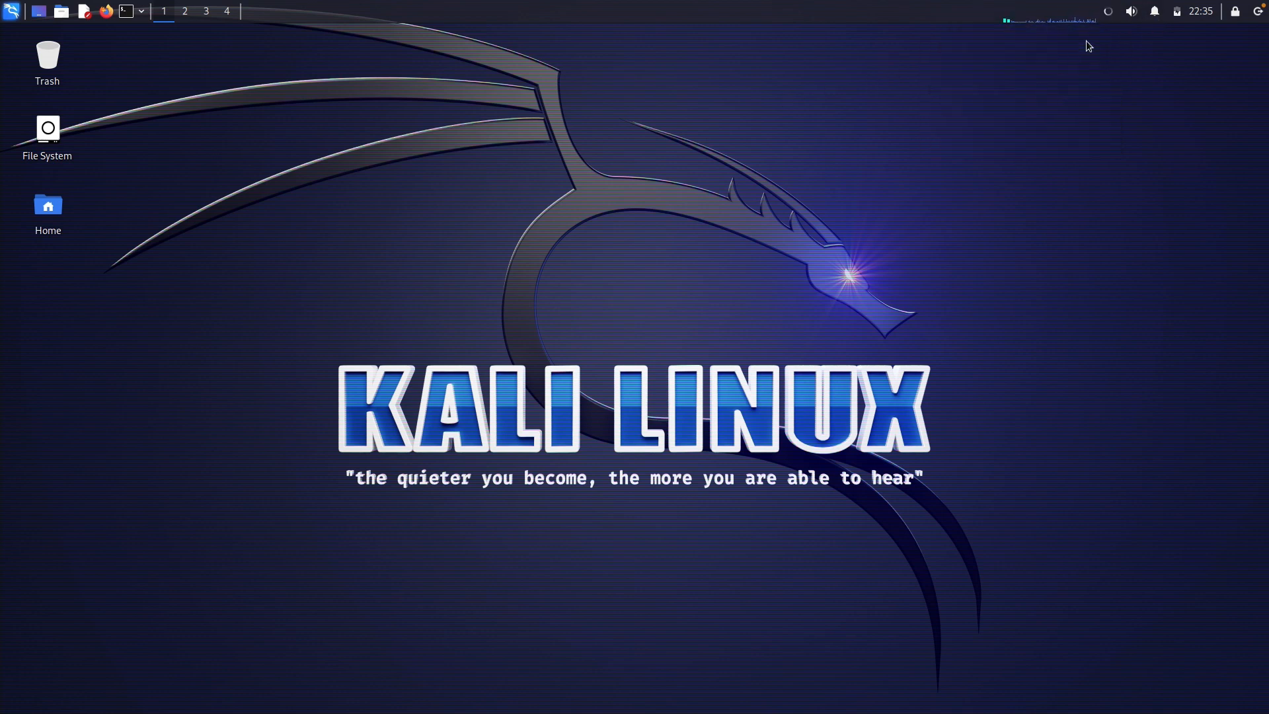
pyautogui.rightClick(1113, 13)
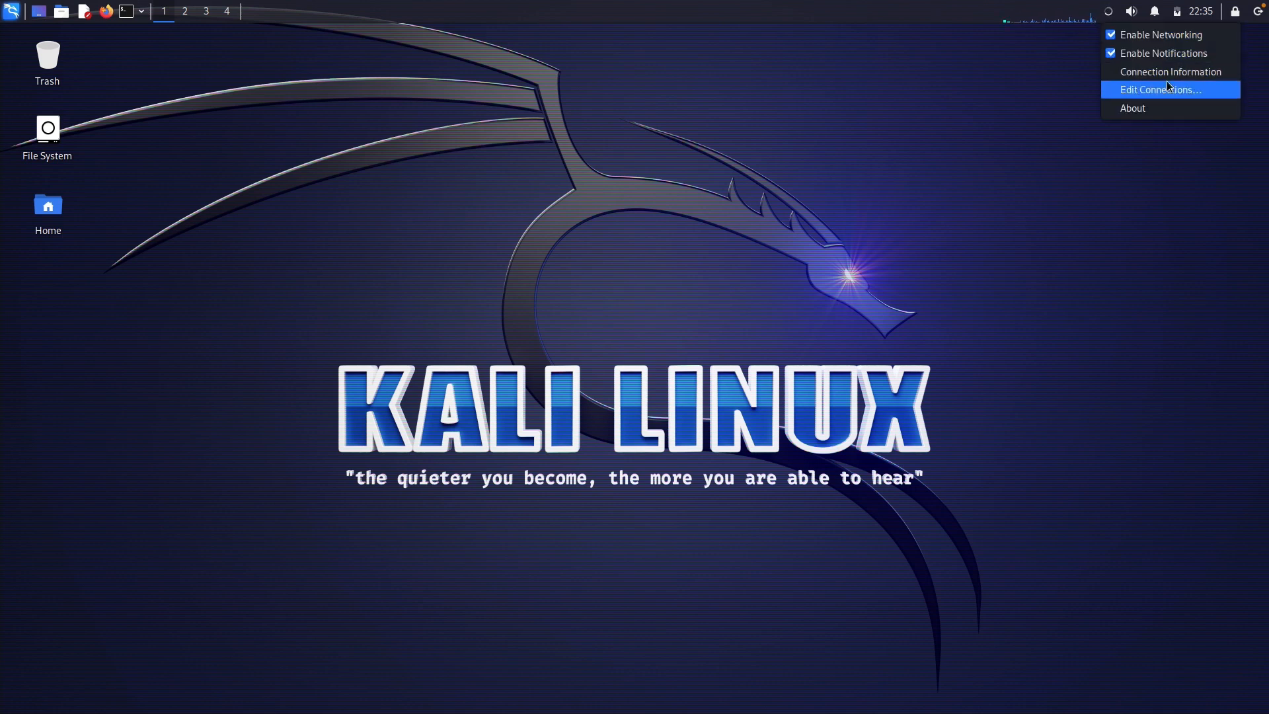
pyautogui.click(1031, 112)
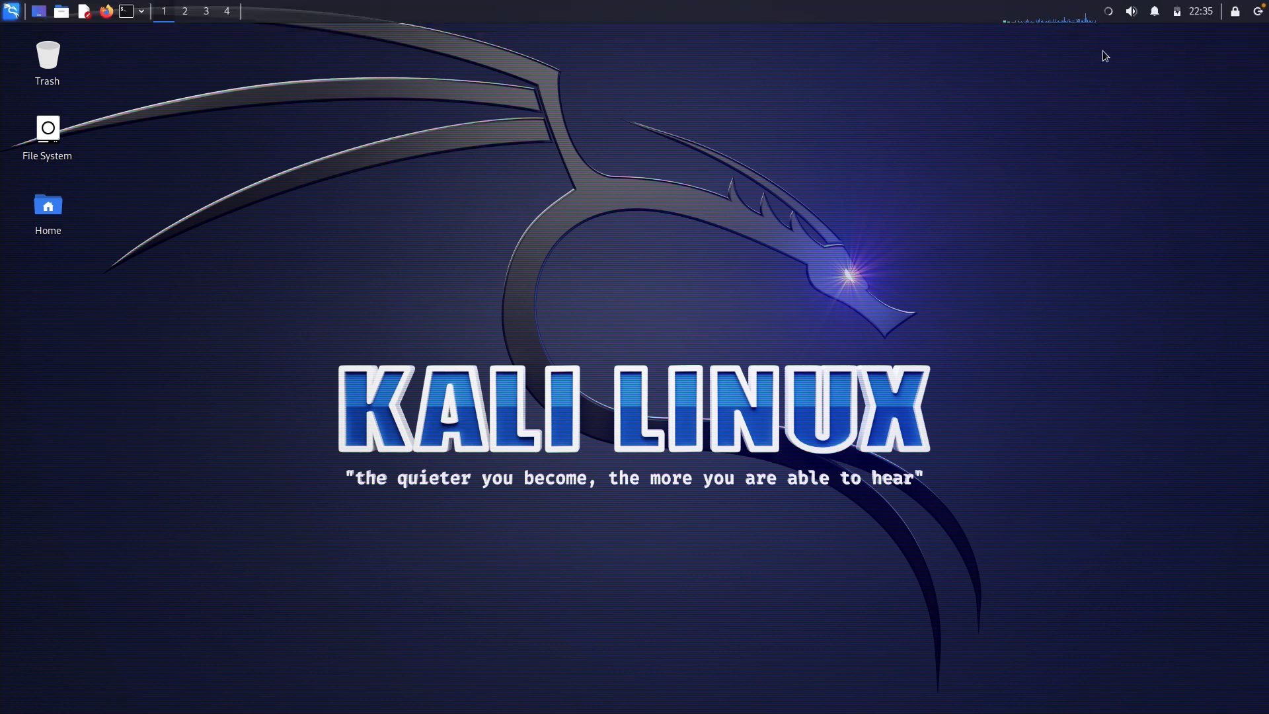
pyautogui.rightClick(1109, 14)
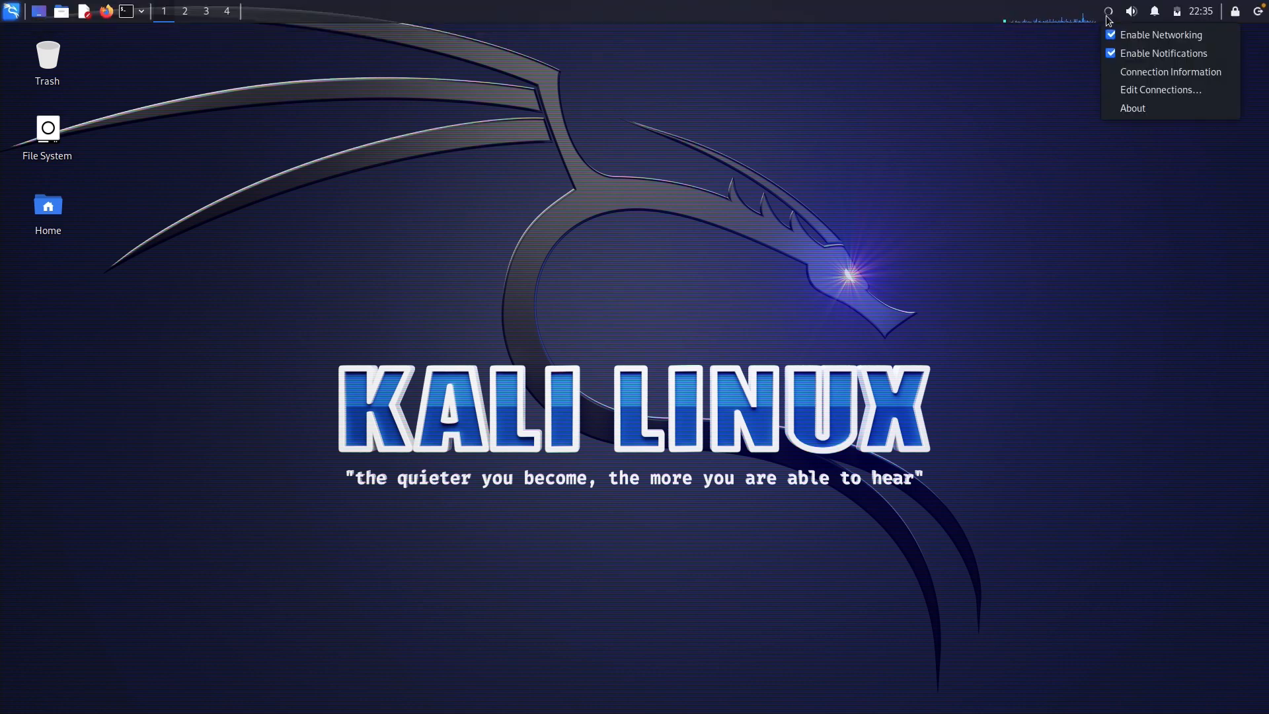
# Open the connections editor and edit Wired connection 2's IPv4 settings
pyautogui.click(1143, 90)
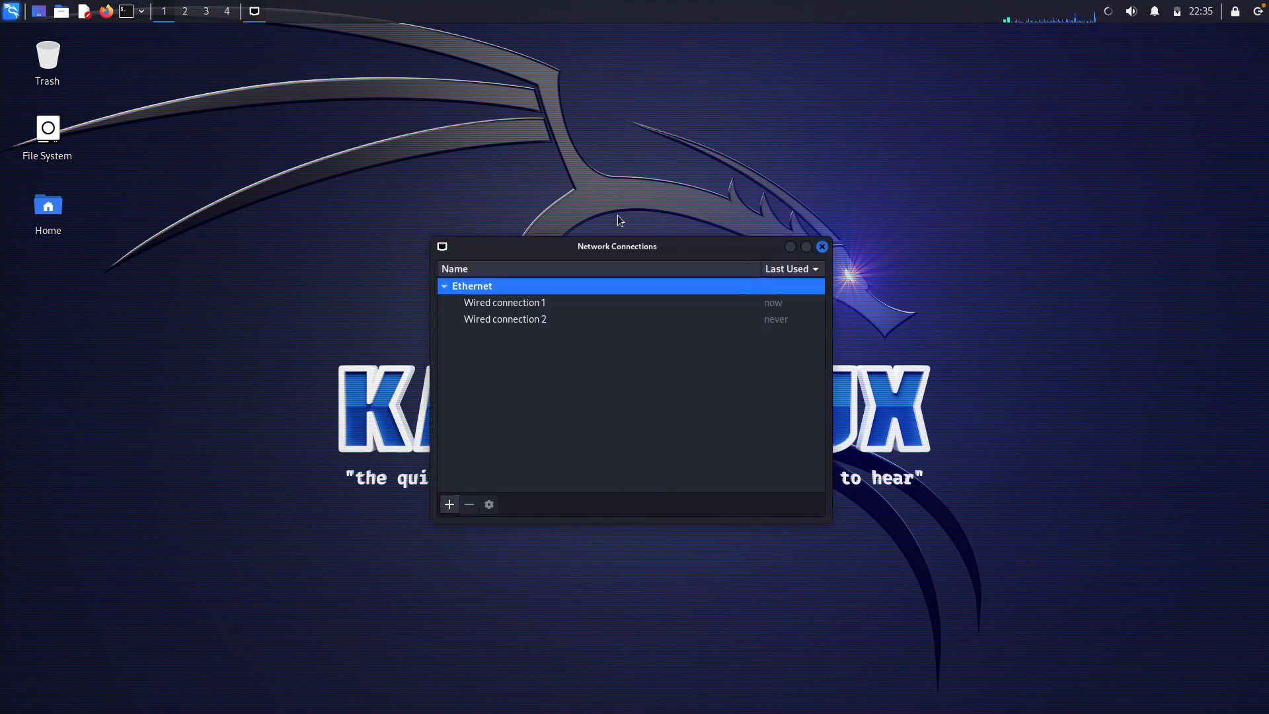
pyautogui.click(520, 302)
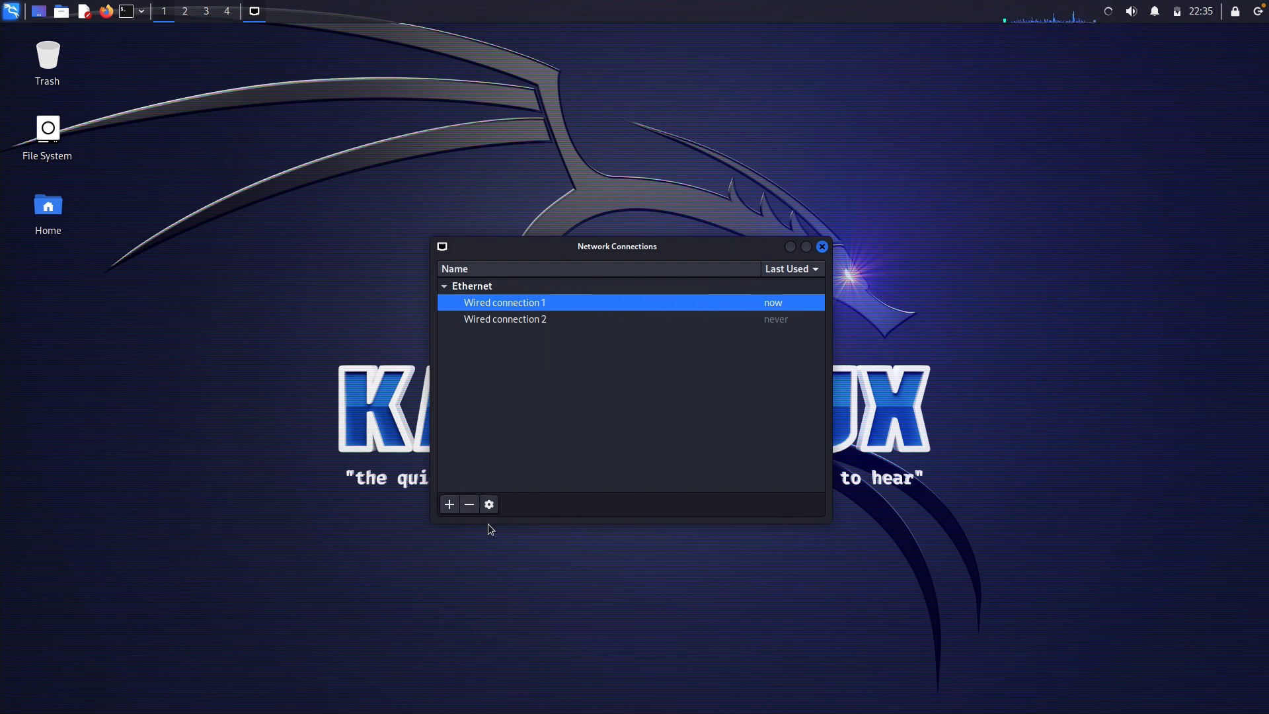
pyautogui.moveTo(495, 249); pyautogui.dragTo(693, 176)
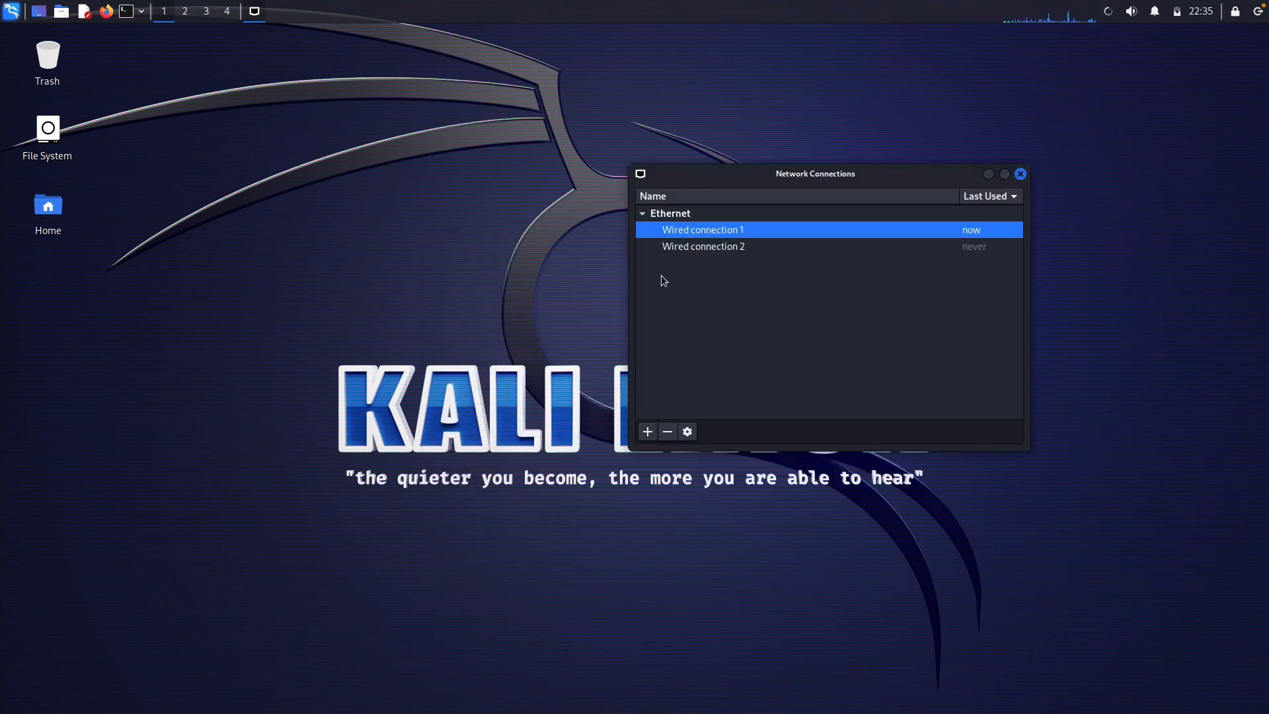
pyautogui.click(714, 249)
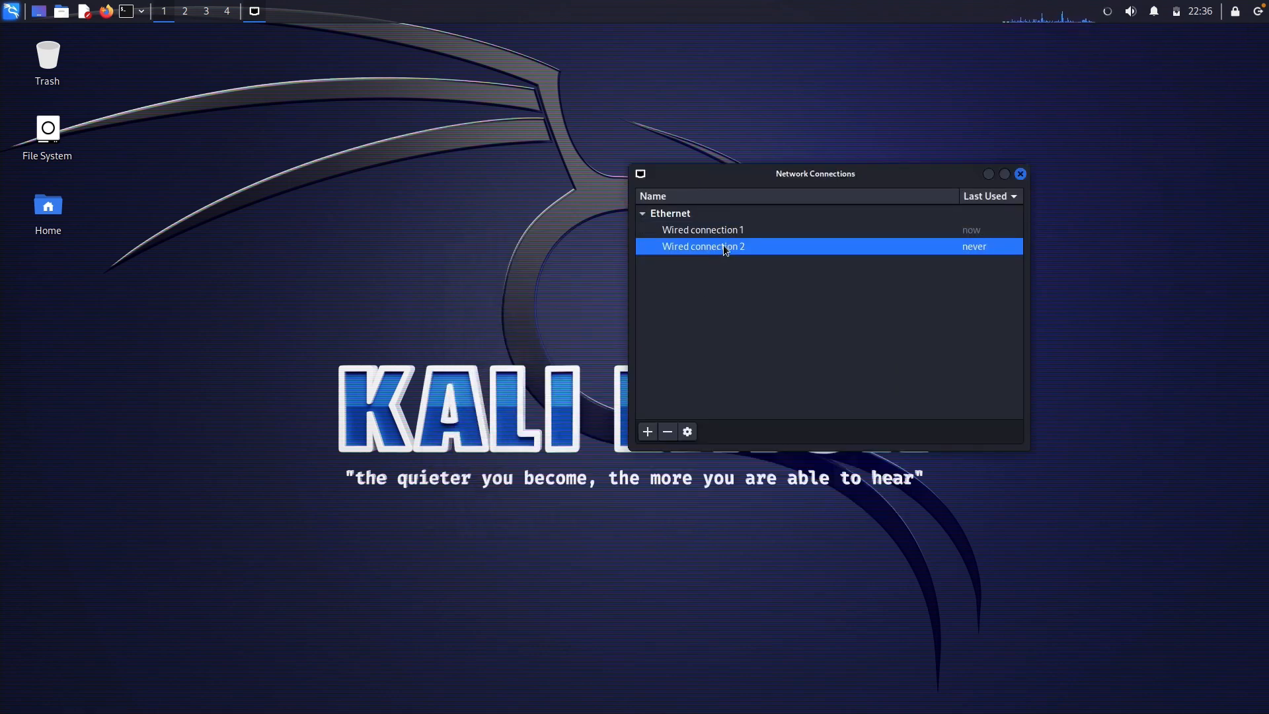
pyautogui.click(688, 431)
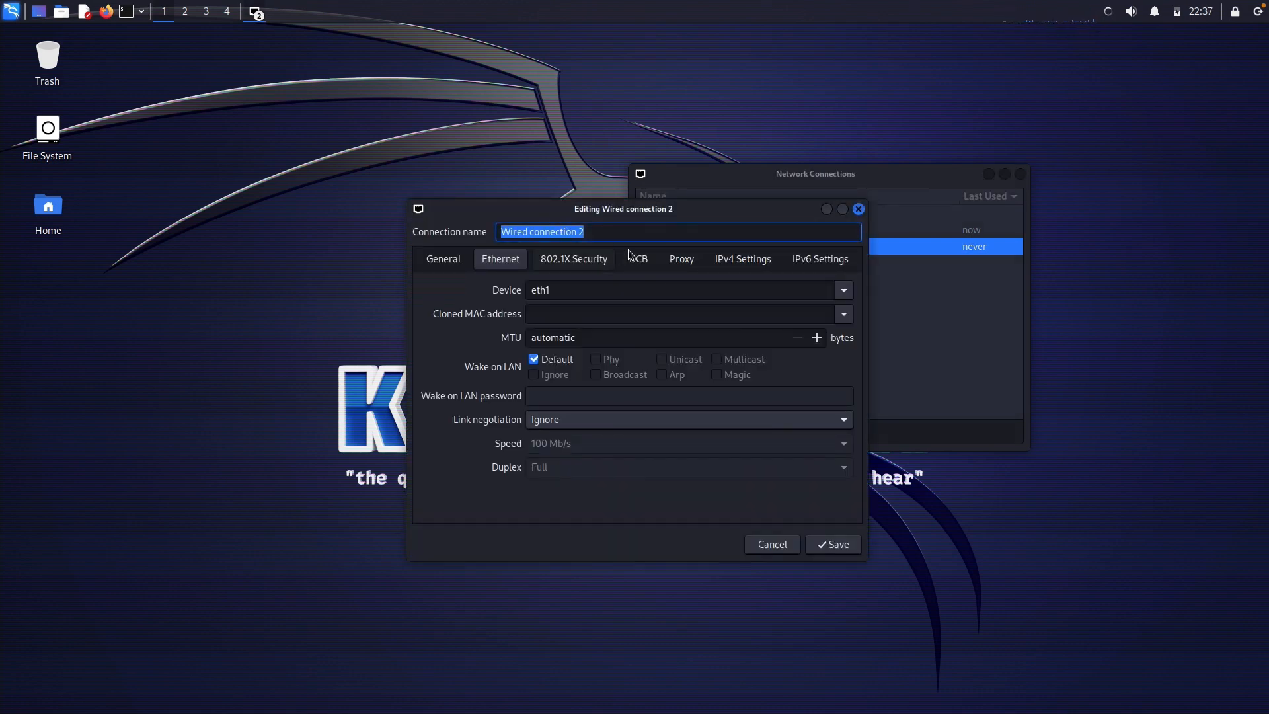
pyautogui.click(742, 260)
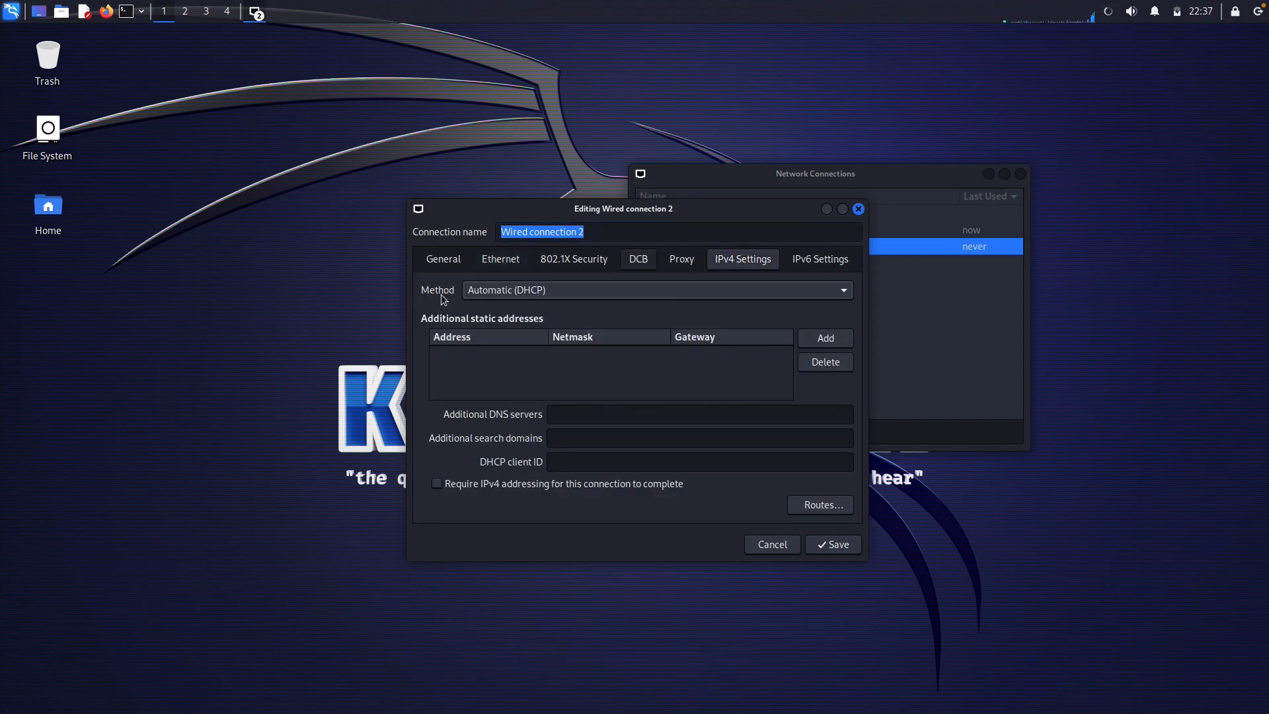
# Set IPv4 to Manual with address 192.168.100.10, netmask 24, no gateway, and save
pyautogui.click(662, 283)
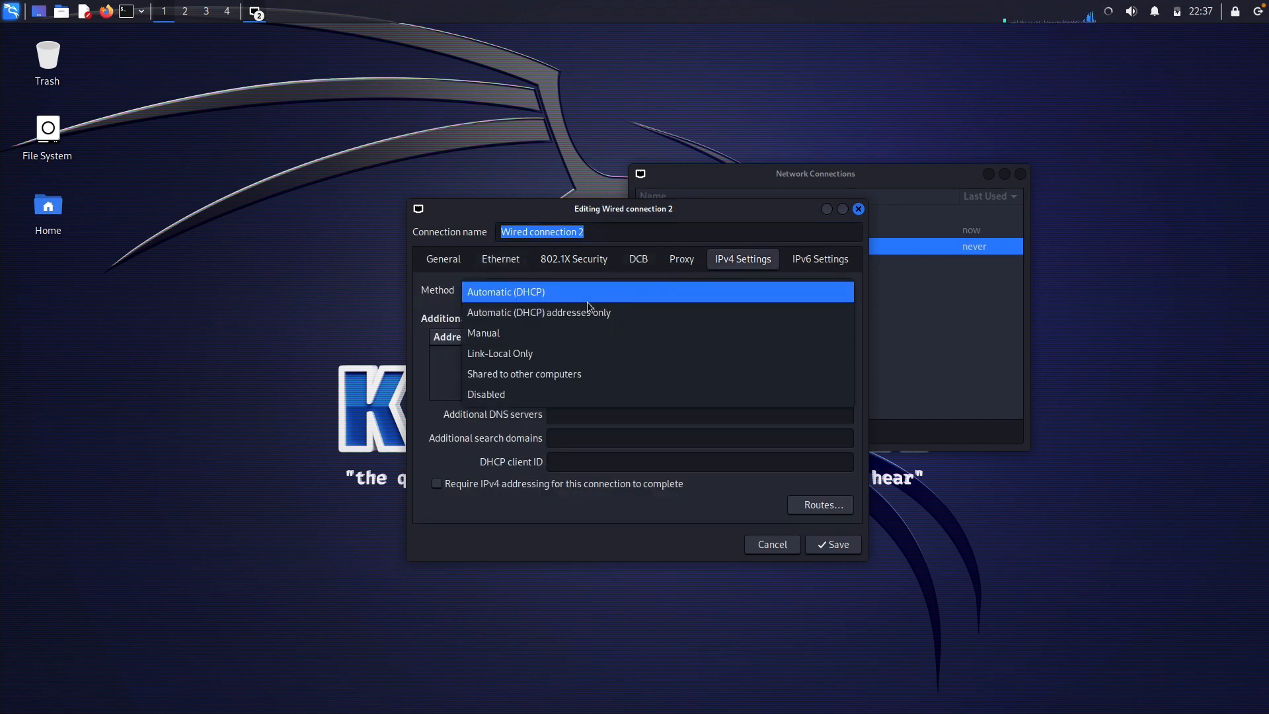
pyautogui.click(538, 336)
pyautogui.click(826, 337)
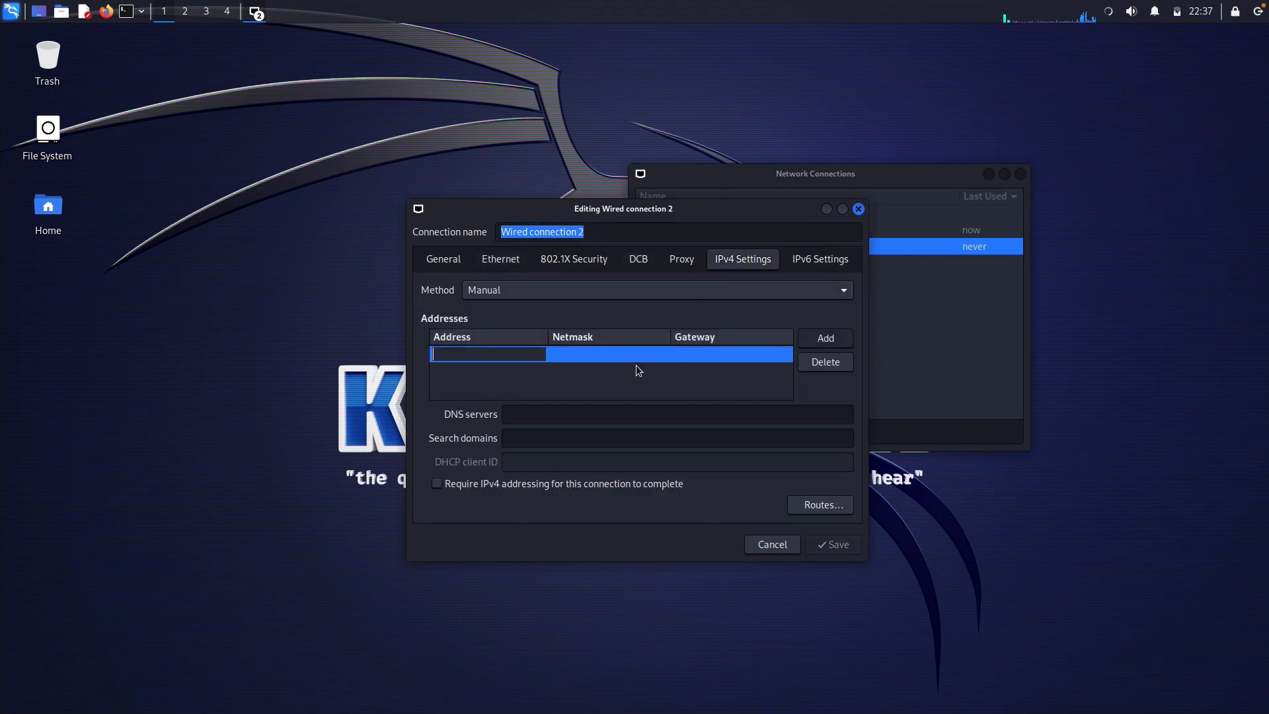
pyautogui.write('10.')
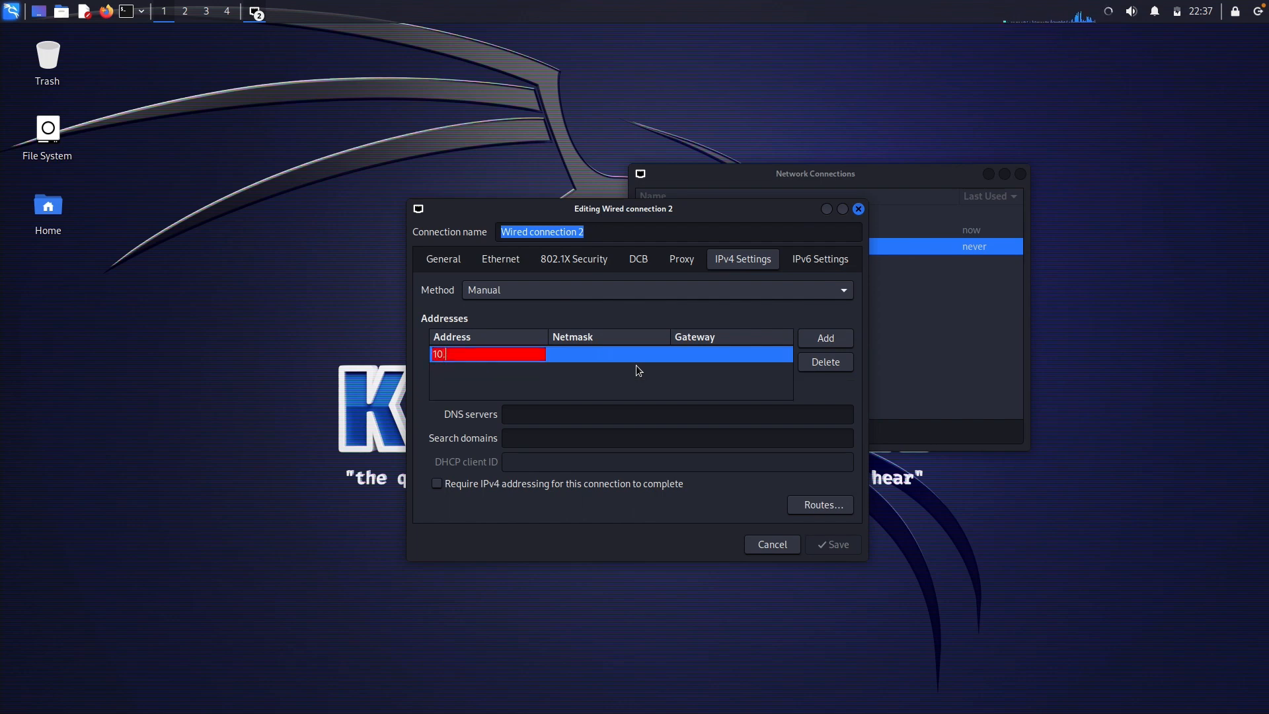
pyautogui.hotkey('ctrl', 'Left')
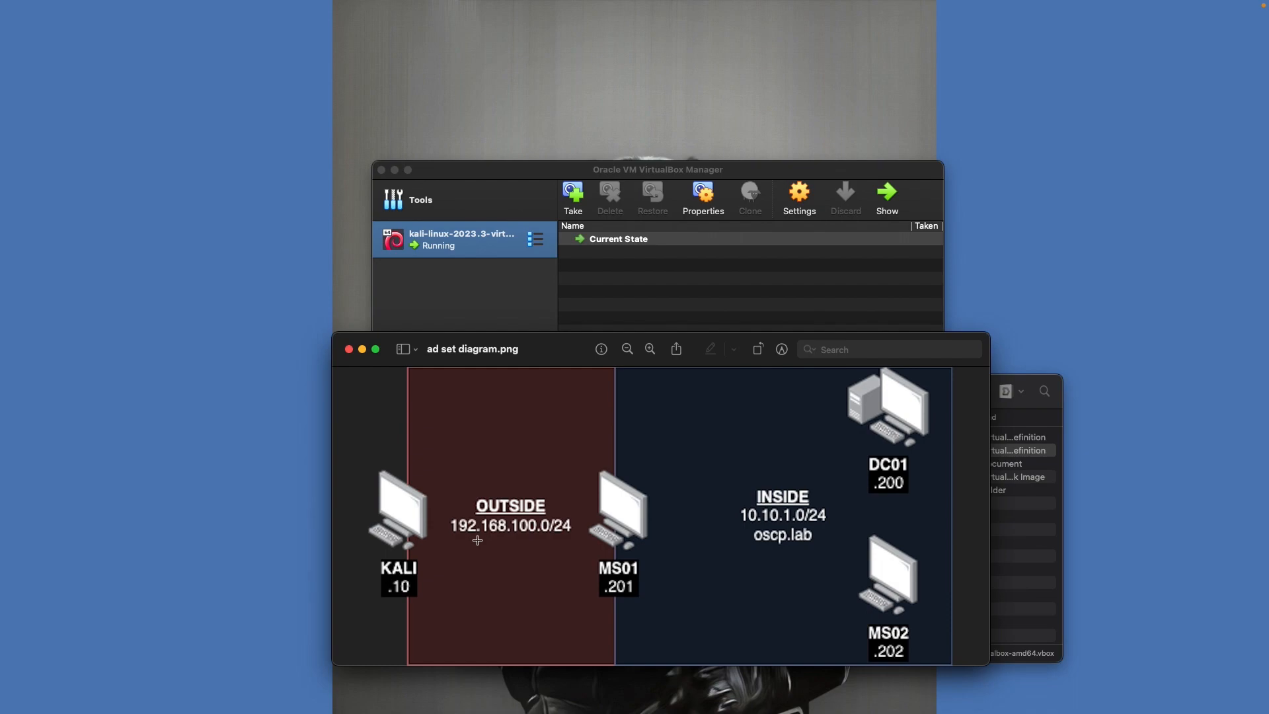
pyautogui.hotkey('ctrl', 'Right')
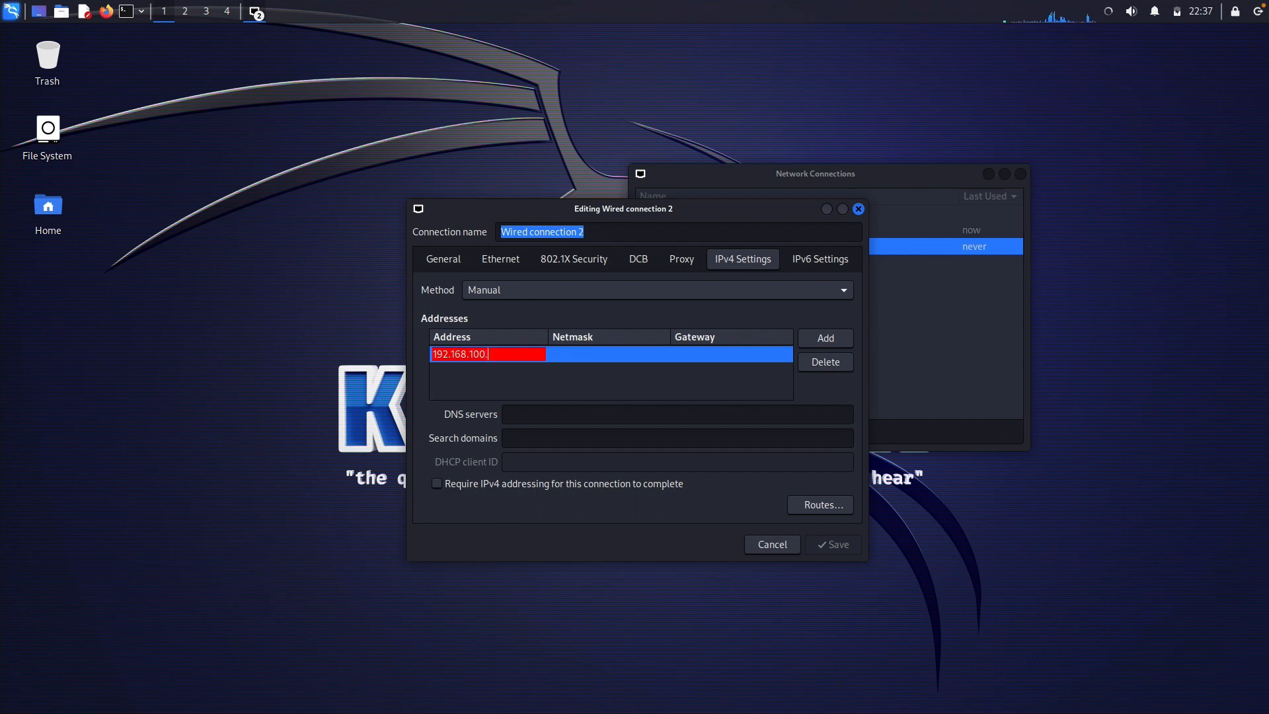
pyautogui.write('10')
pyautogui.click(593, 354)
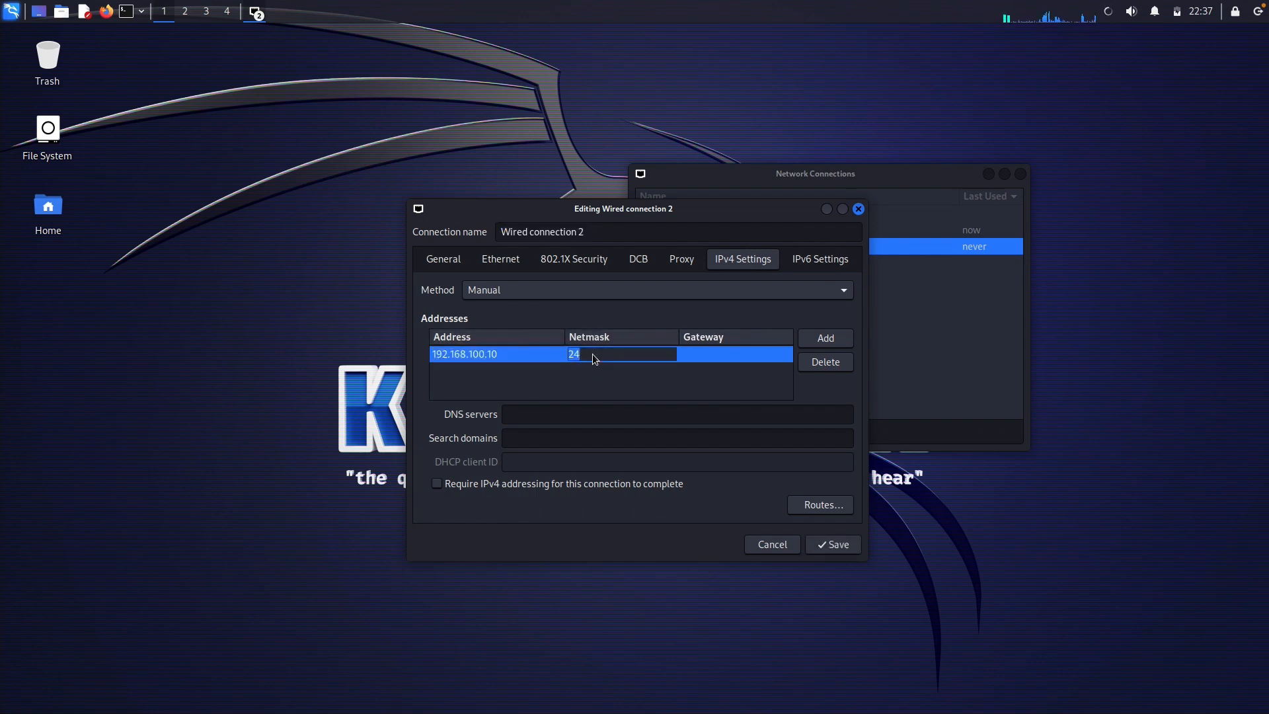
pyautogui.click(707, 361)
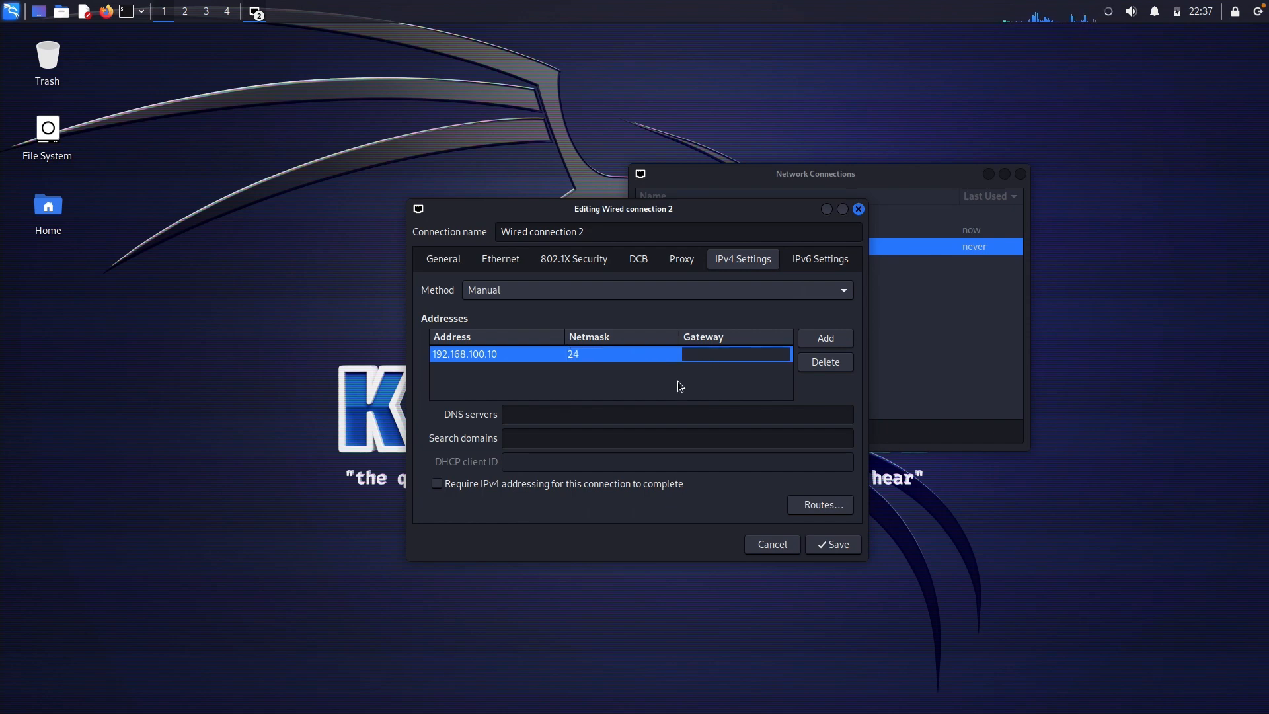
pyautogui.click(833, 544)
pyautogui.click(835, 544)
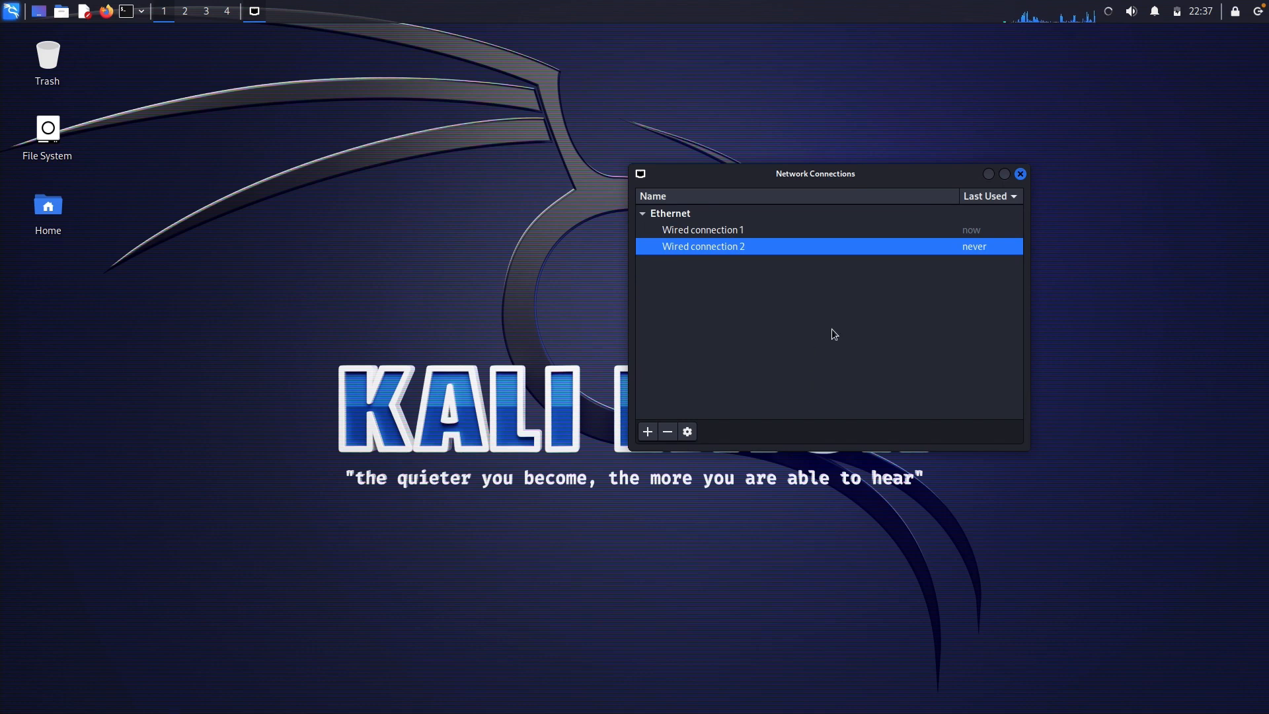
# Run ifconfig in a new terminal and check eth0 at 10.0.2.15 and eth1 at 192.168.100.10
pyautogui.click(1020, 174)
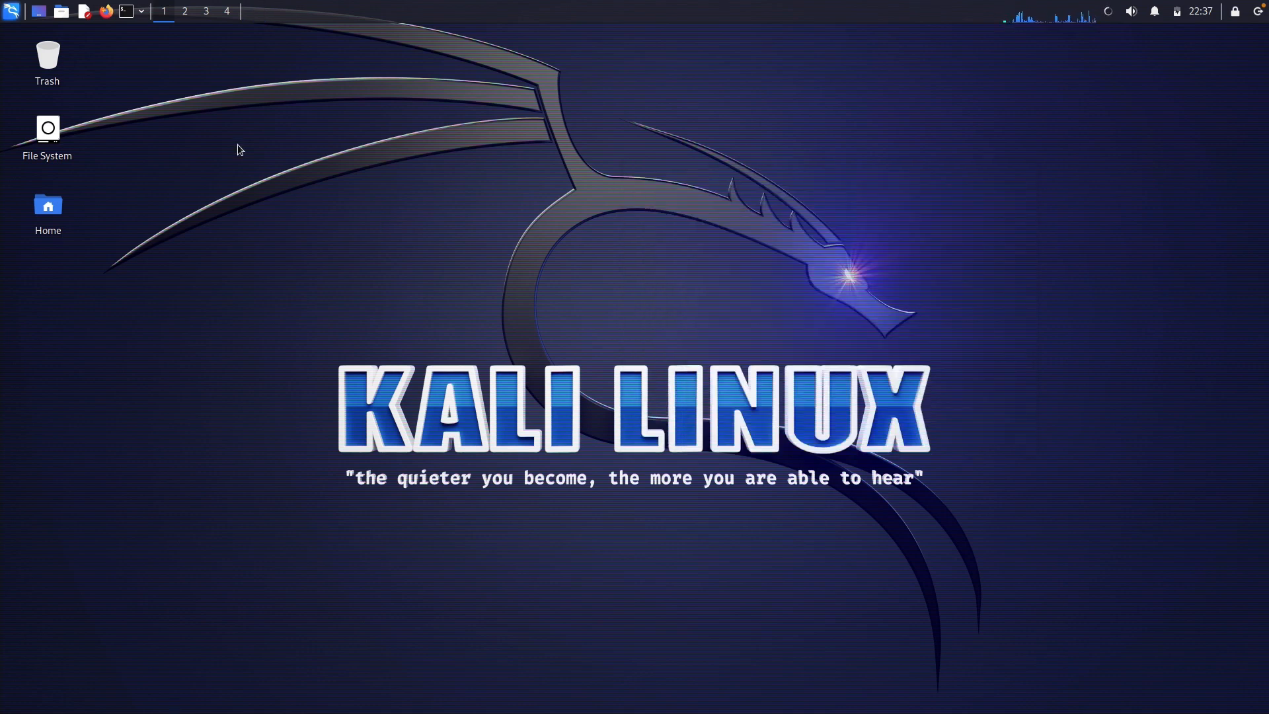
pyautogui.click(127, 12)
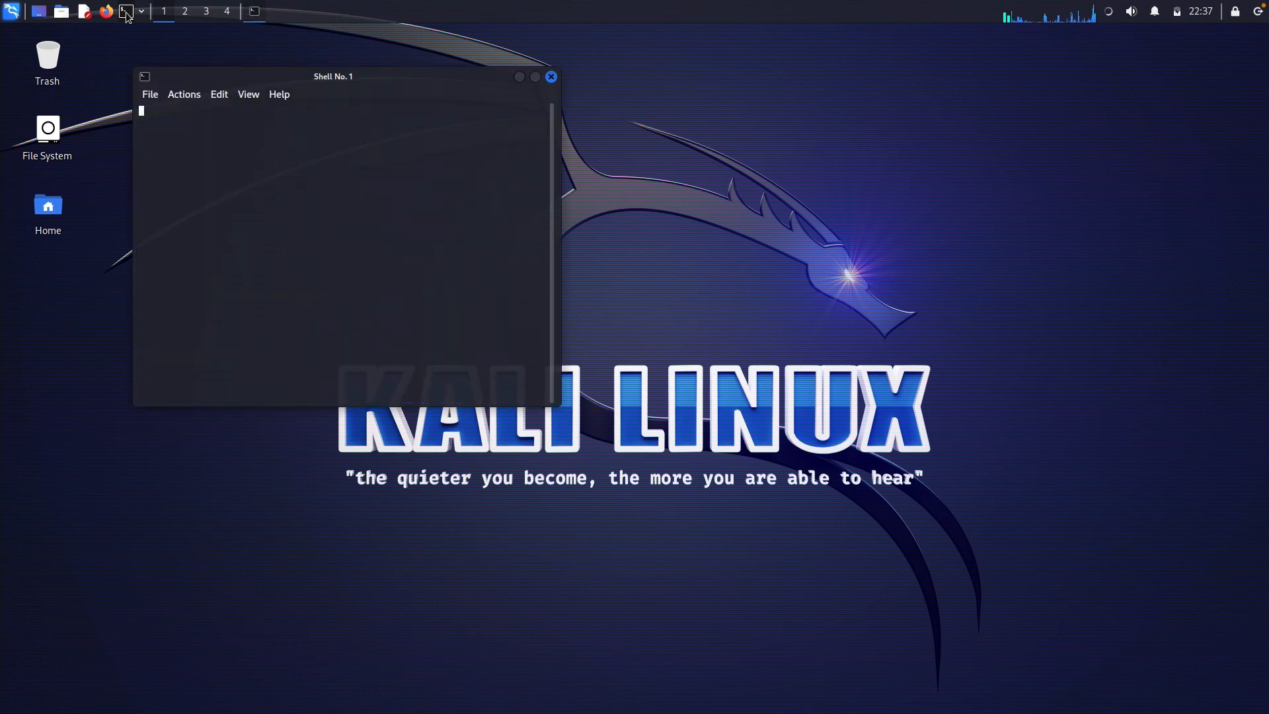
pyautogui.write('ifconfig')
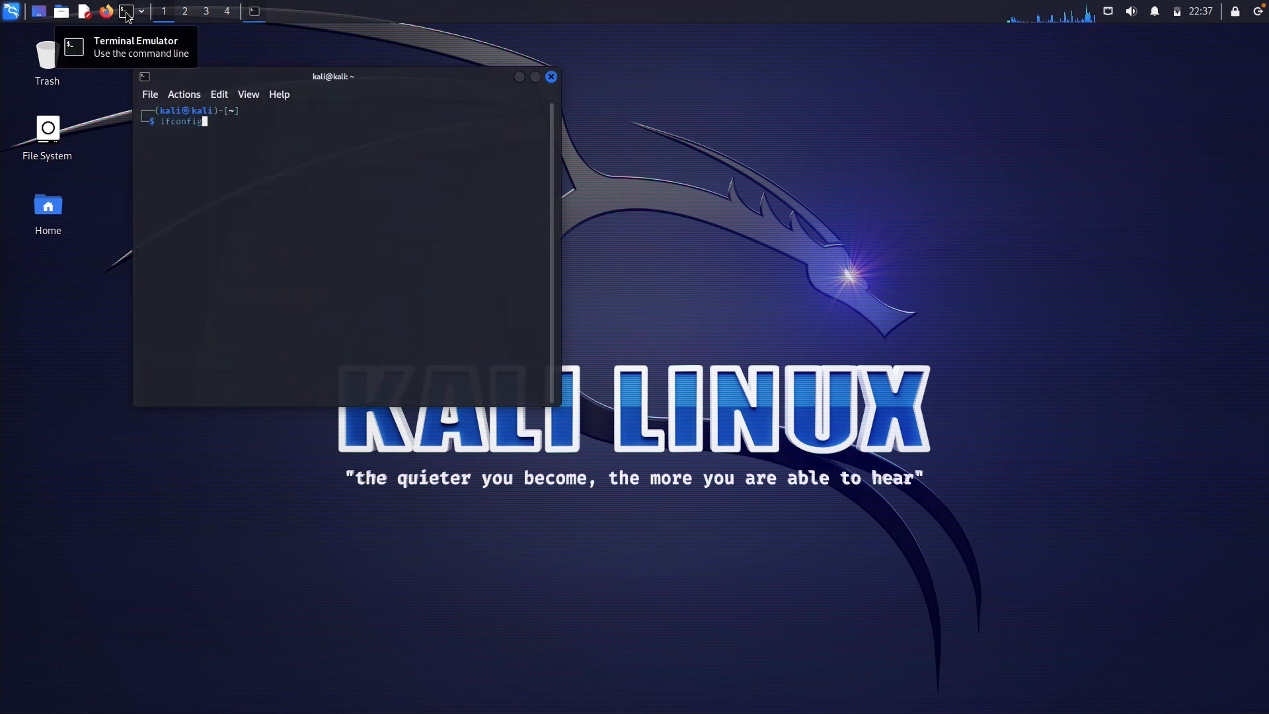
pyautogui.press('Return')
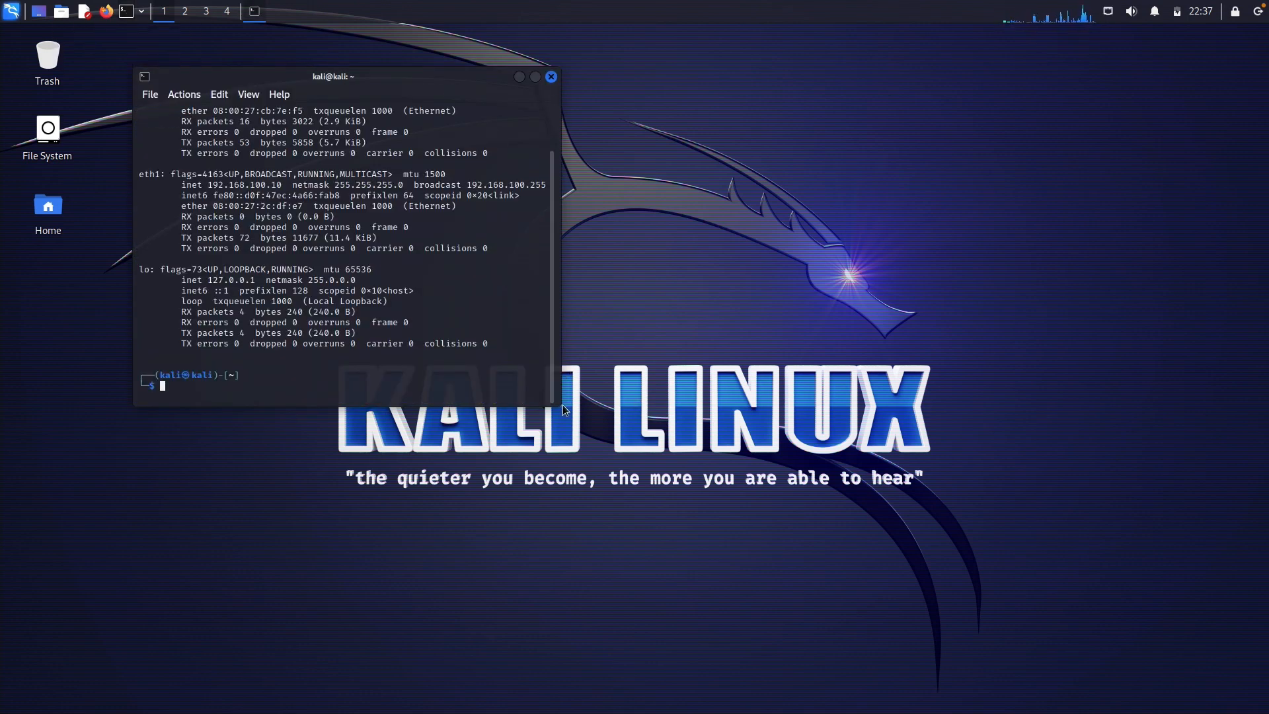
pyautogui.moveTo(561, 410); pyautogui.dragTo(897, 621)
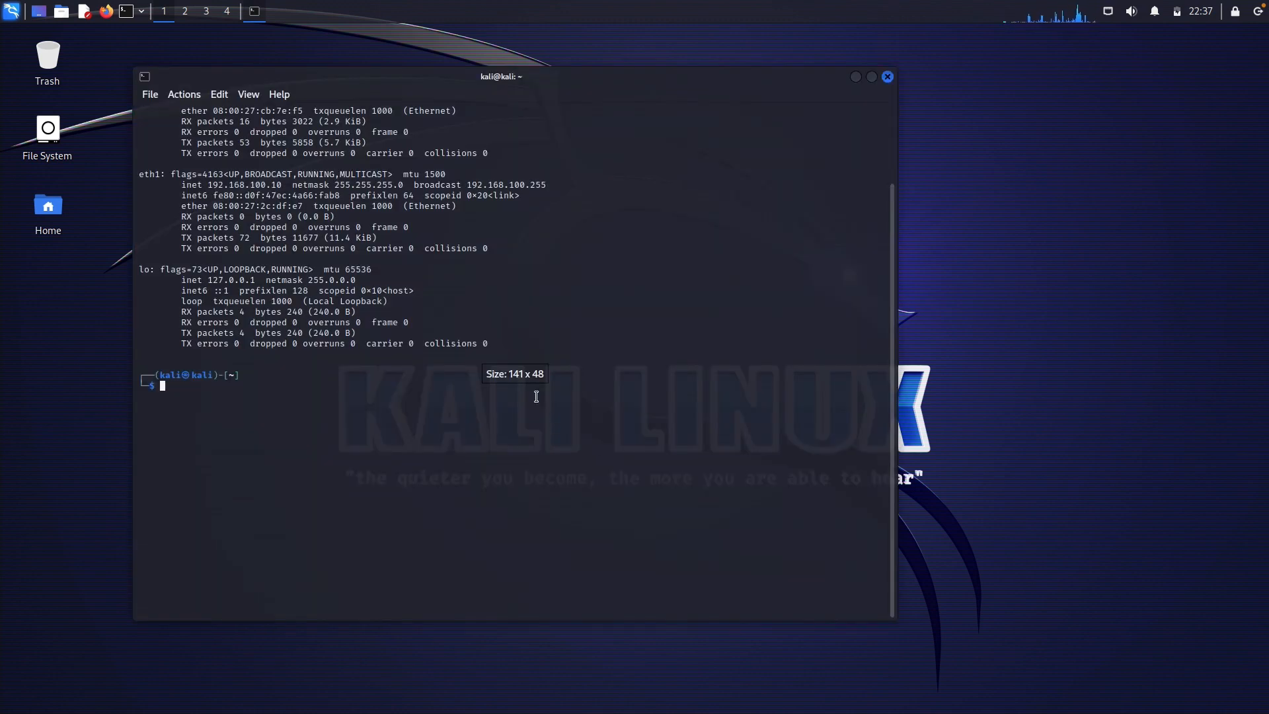
pyautogui.scroll(2, 474, 337)
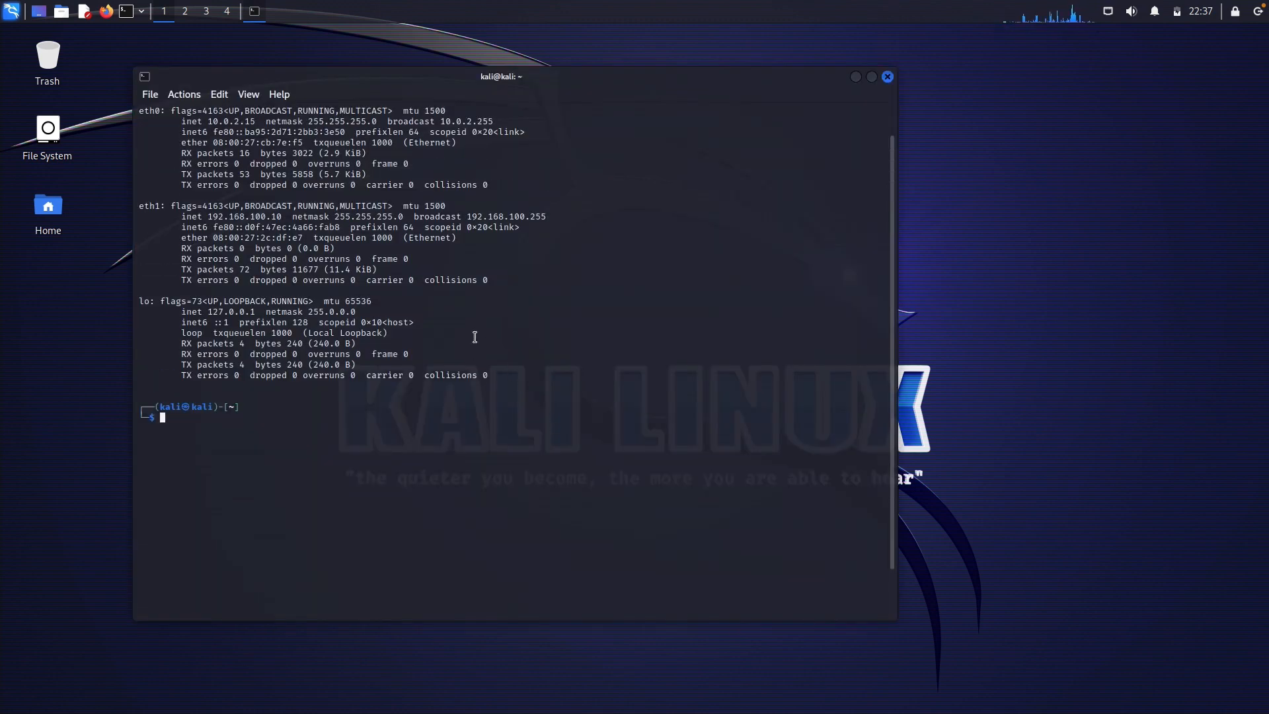
pyautogui.moveTo(207, 143); pyautogui.dragTo(263, 143)
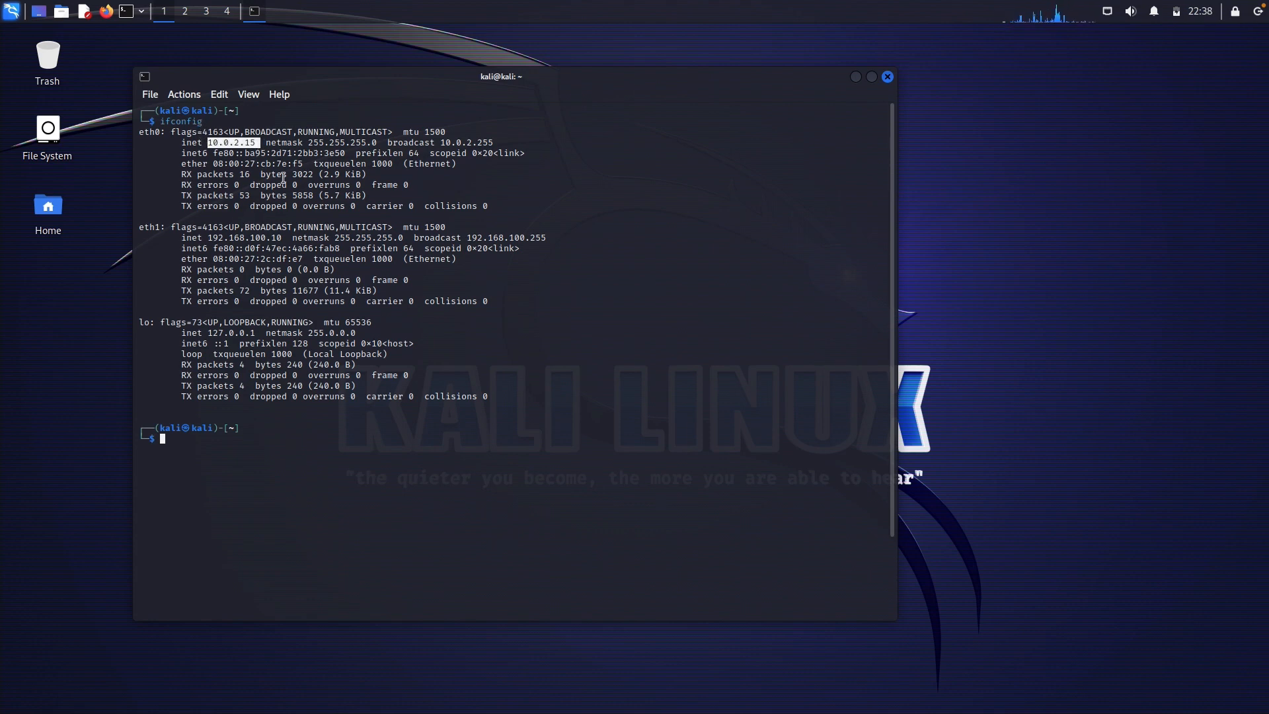
pyautogui.moveTo(205, 237); pyautogui.dragTo(292, 241)
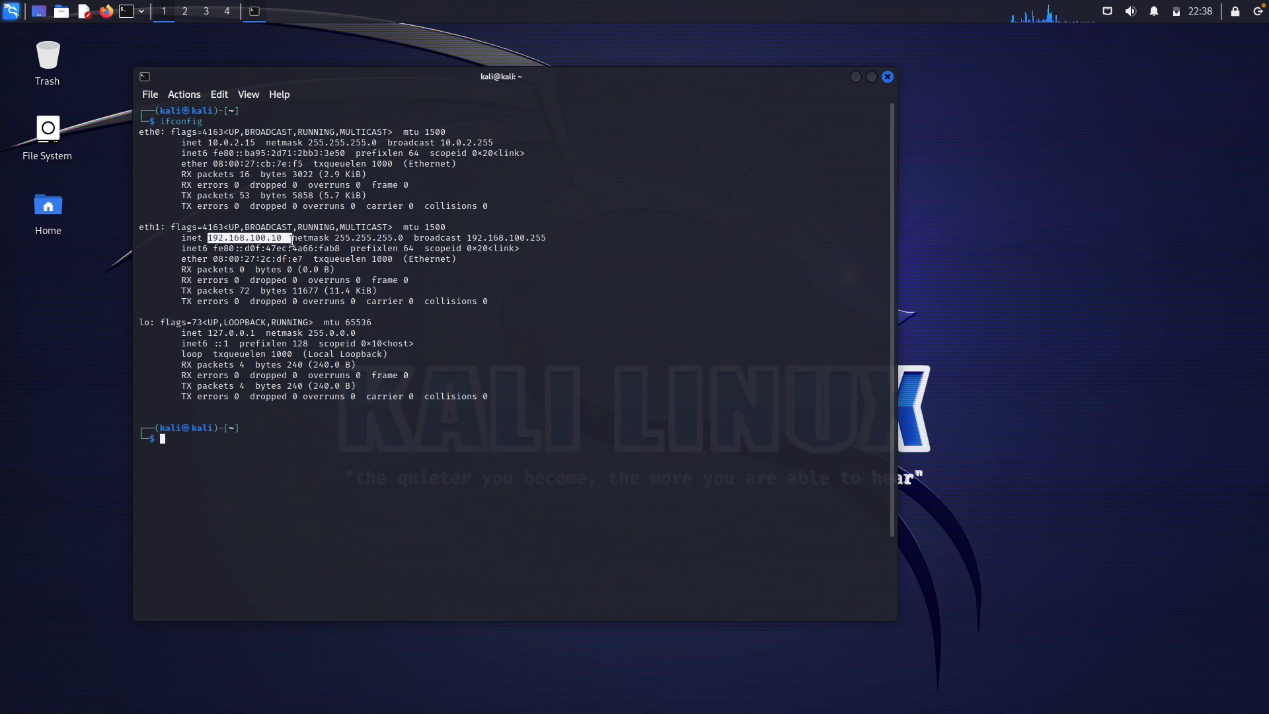
pyautogui.click(410, 340)
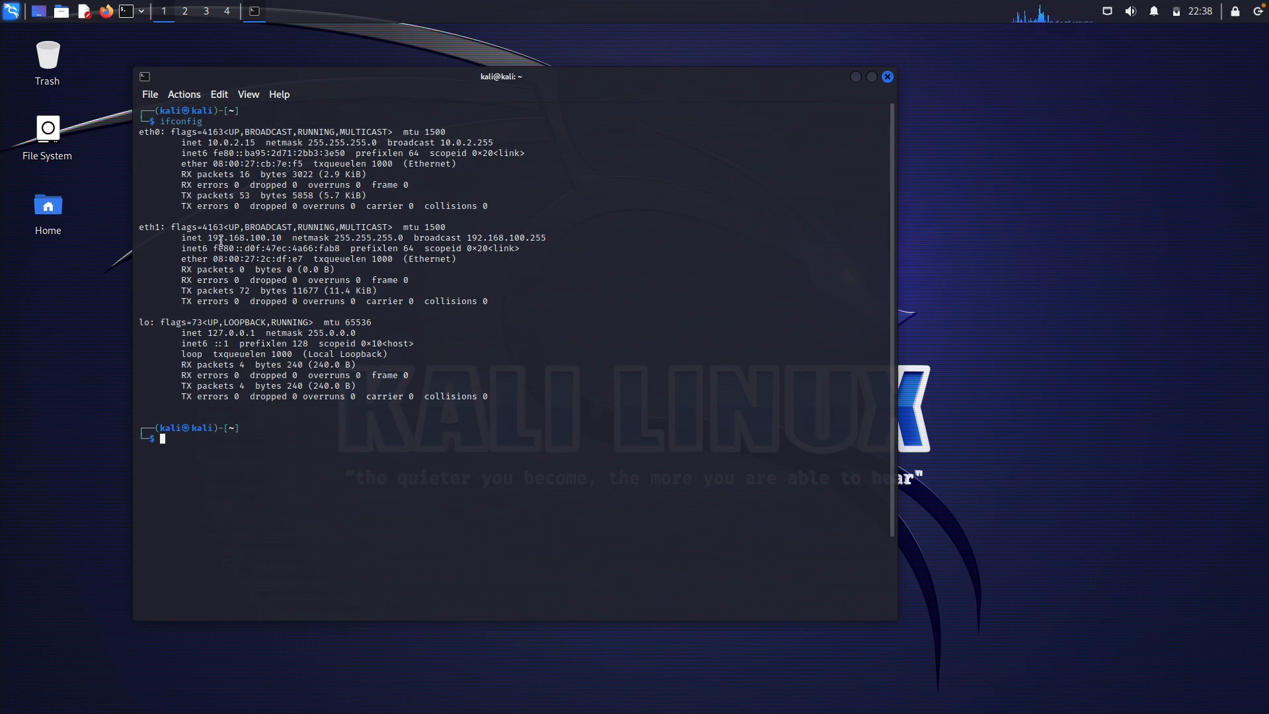
# Run route to confirm the default gateway 10.0.2.2, then close the terminal
pyautogui.write('route')
pyautogui.press('Return')
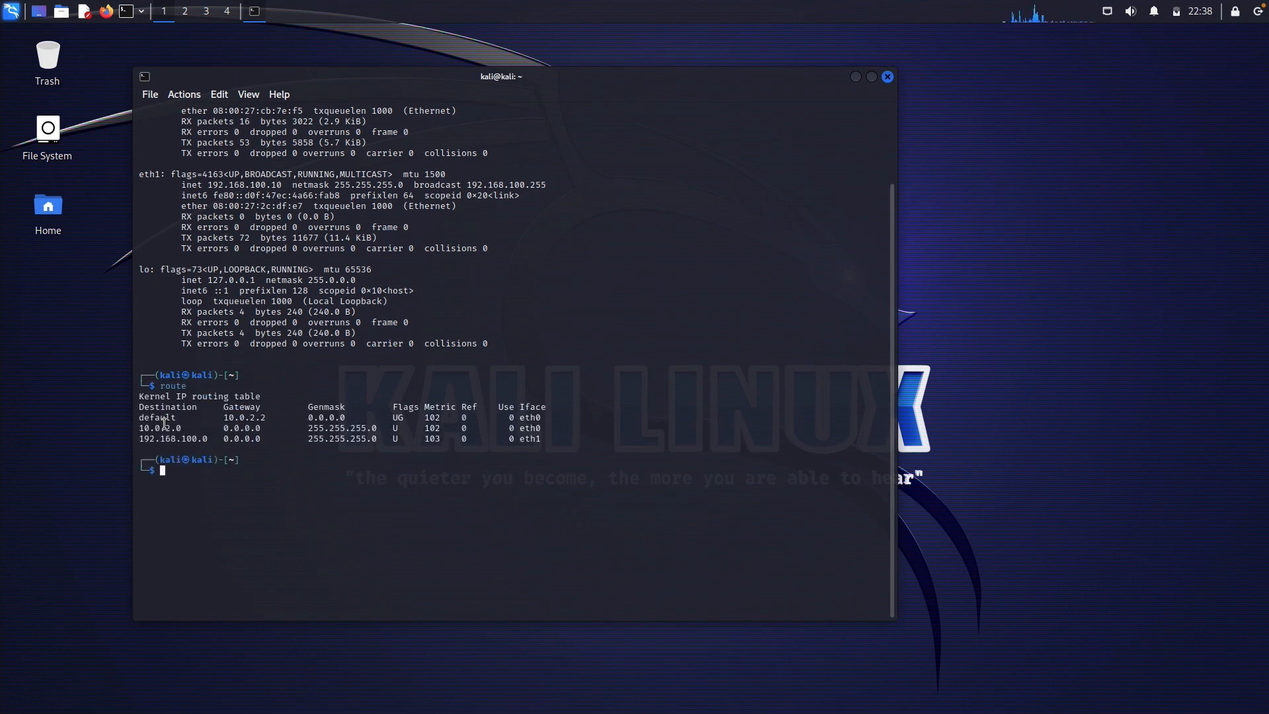
pyautogui.moveTo(223, 417); pyautogui.dragTo(287, 418)
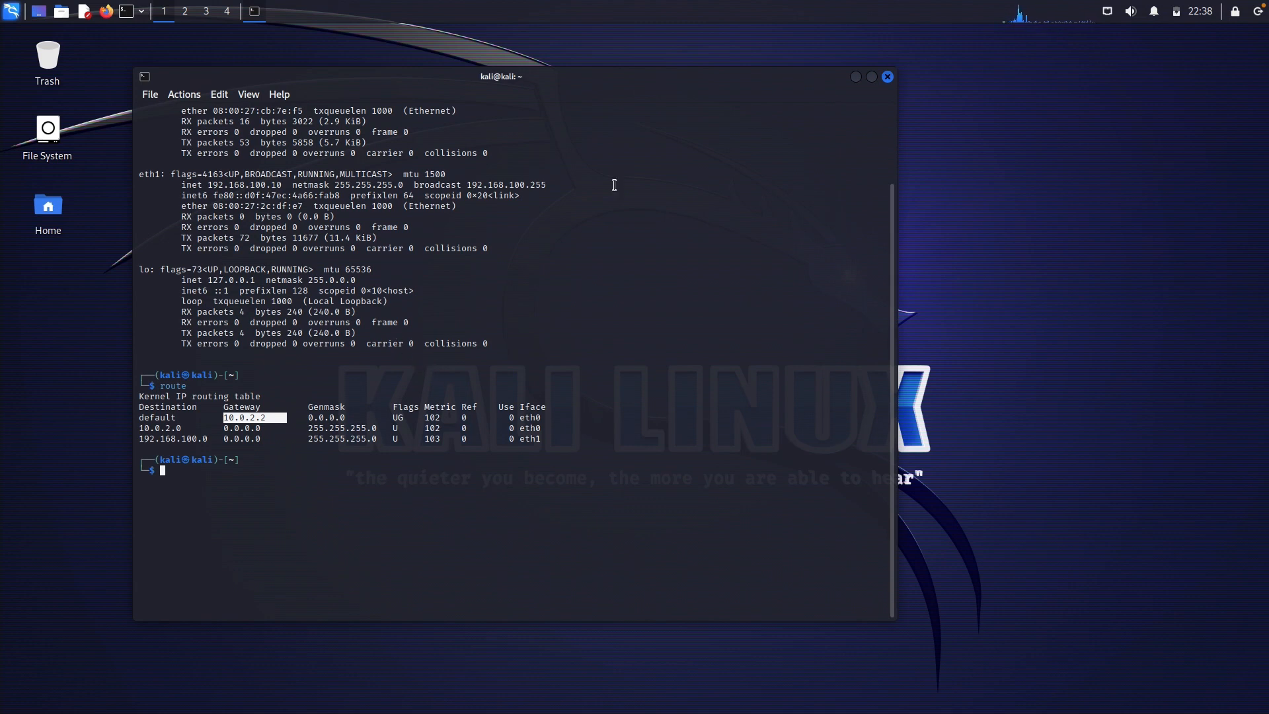
pyautogui.click(888, 77)
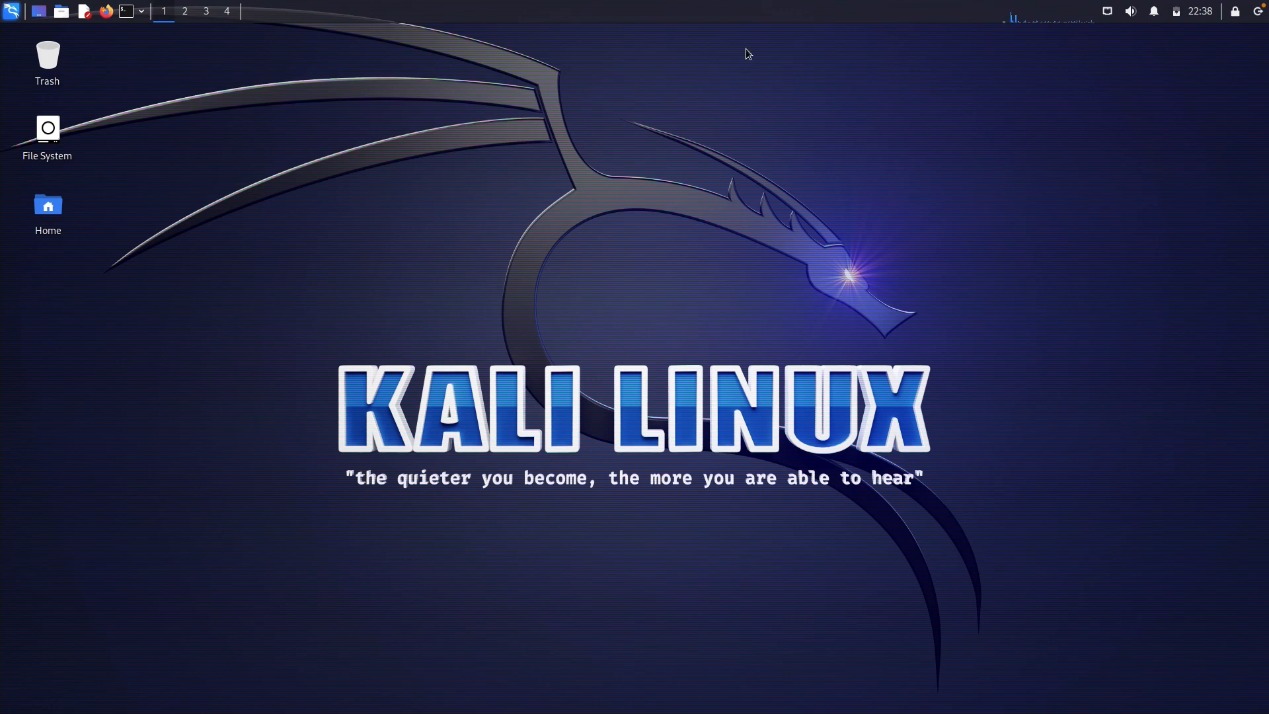
# Shut down the Kali machine from its top-panel power menu and go back to the macOS desktop
pyautogui.click(1260, 13)
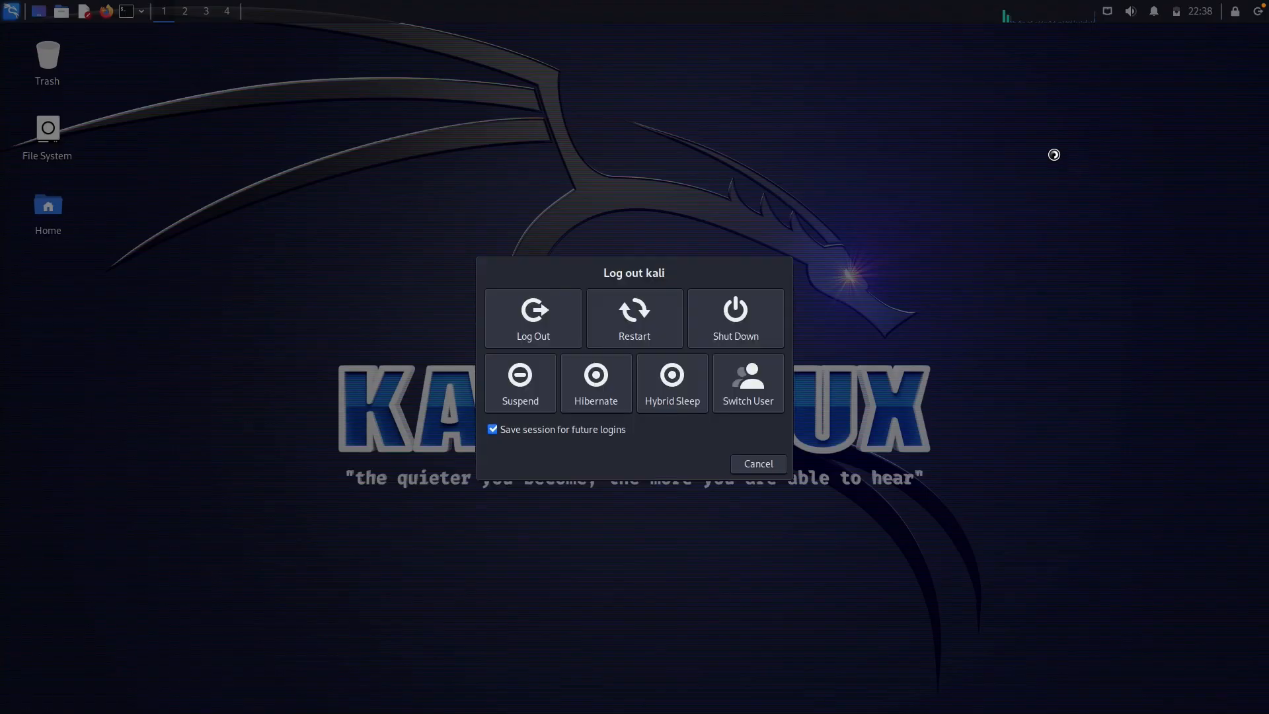
pyautogui.click(729, 325)
pyautogui.hotkey('ctrl', 'Left')
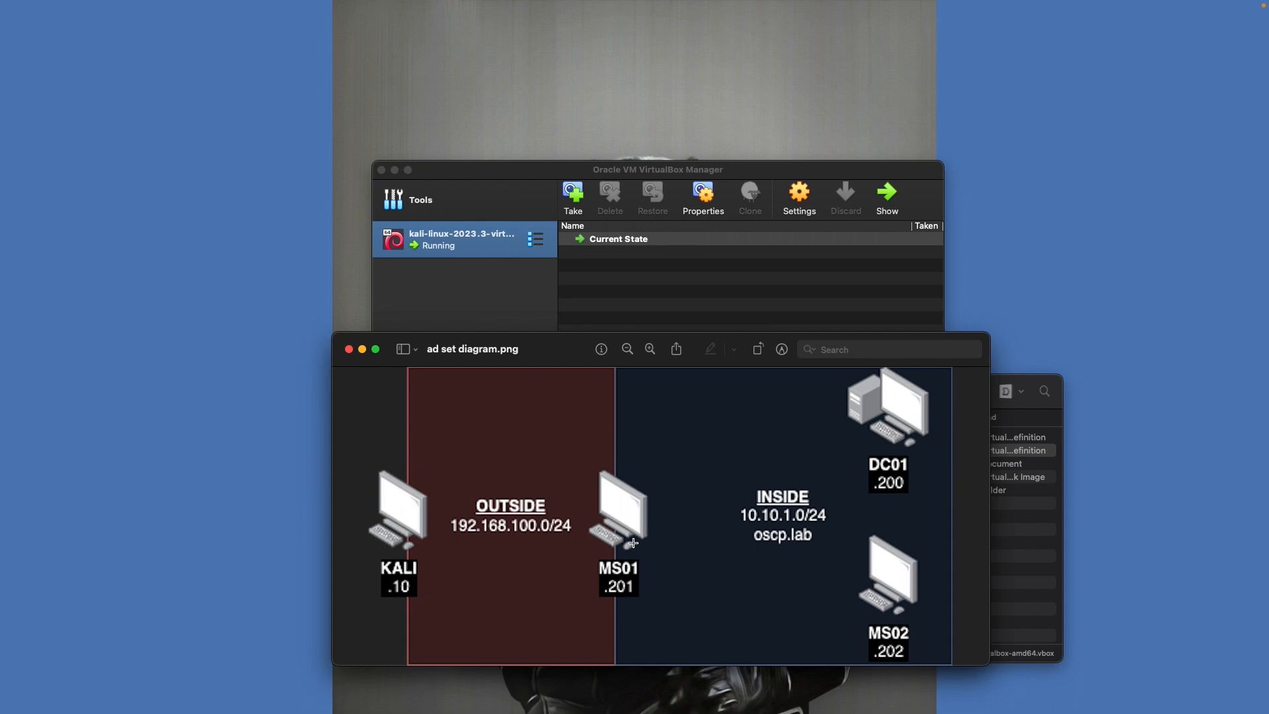
# Bring VirtualBox Manager forward to the powered-off Kali machine, then return to the host desktop
pyautogui.click(619, 300)
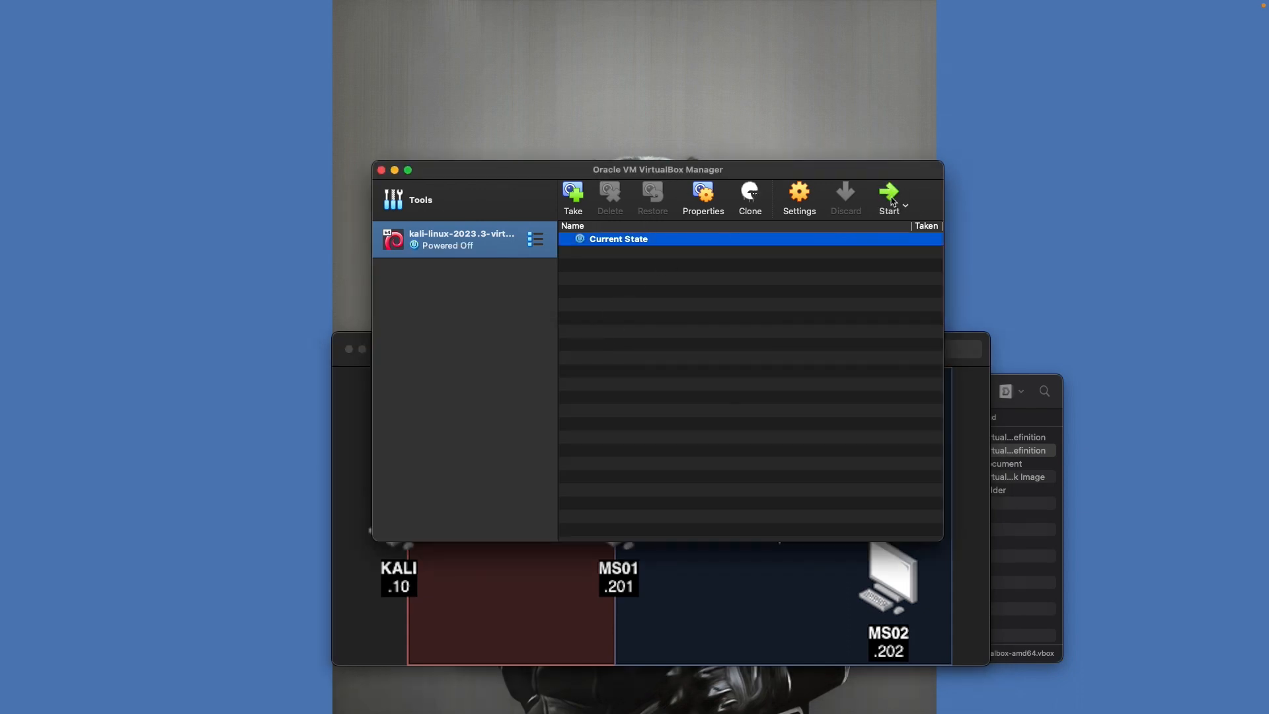
pyautogui.click(889, 195)
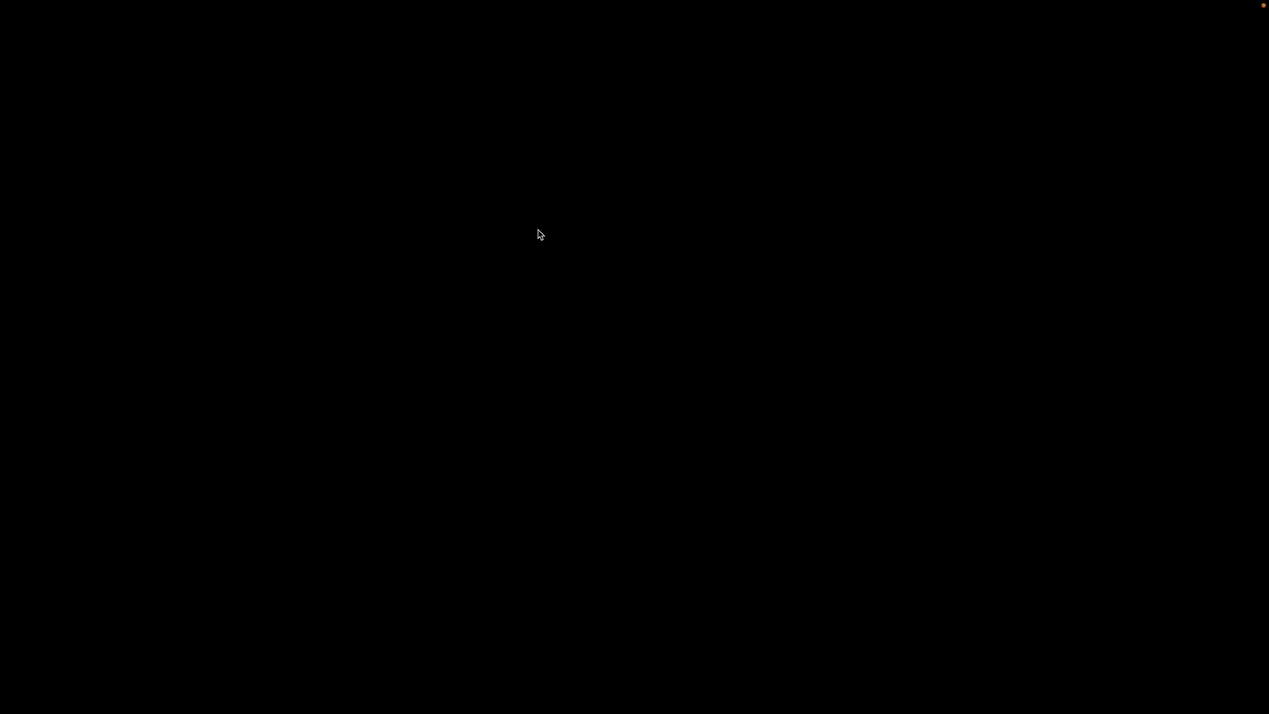
pyautogui.hotkey('ctrl', 'Left')
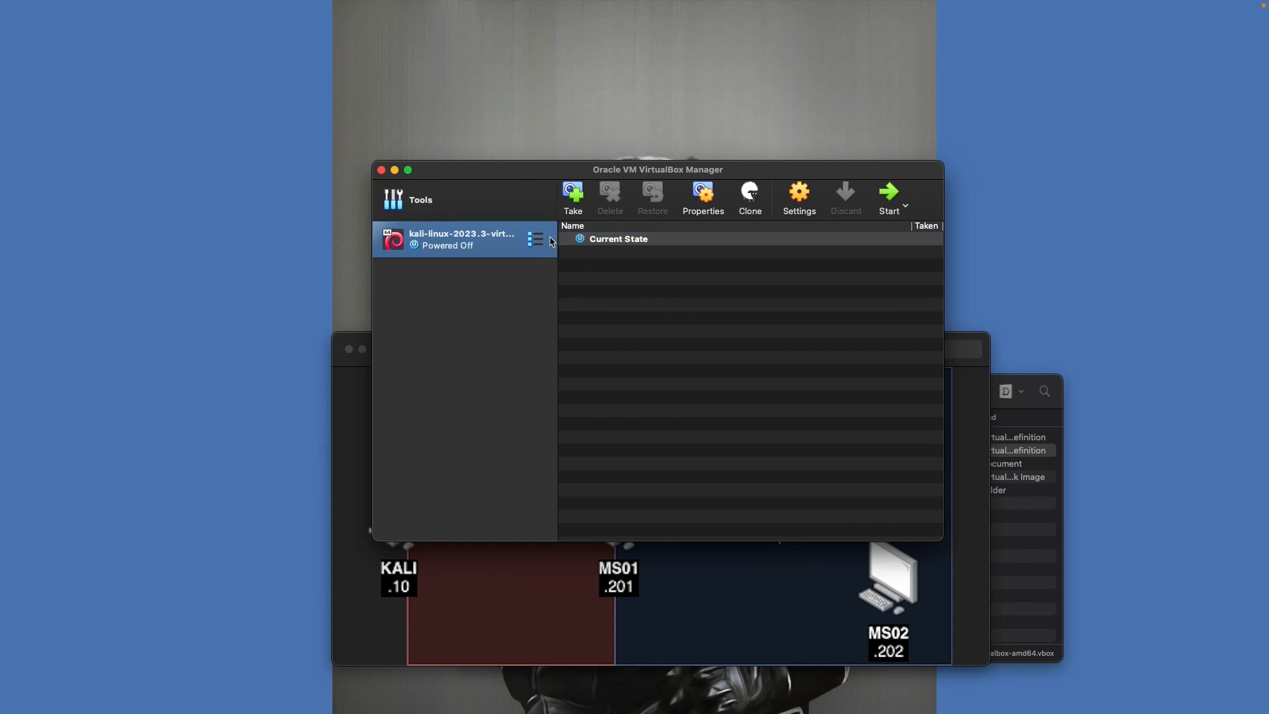
# Show the Welcome to VirtualBox tools page and move the manager window up and left
pyautogui.click(454, 206)
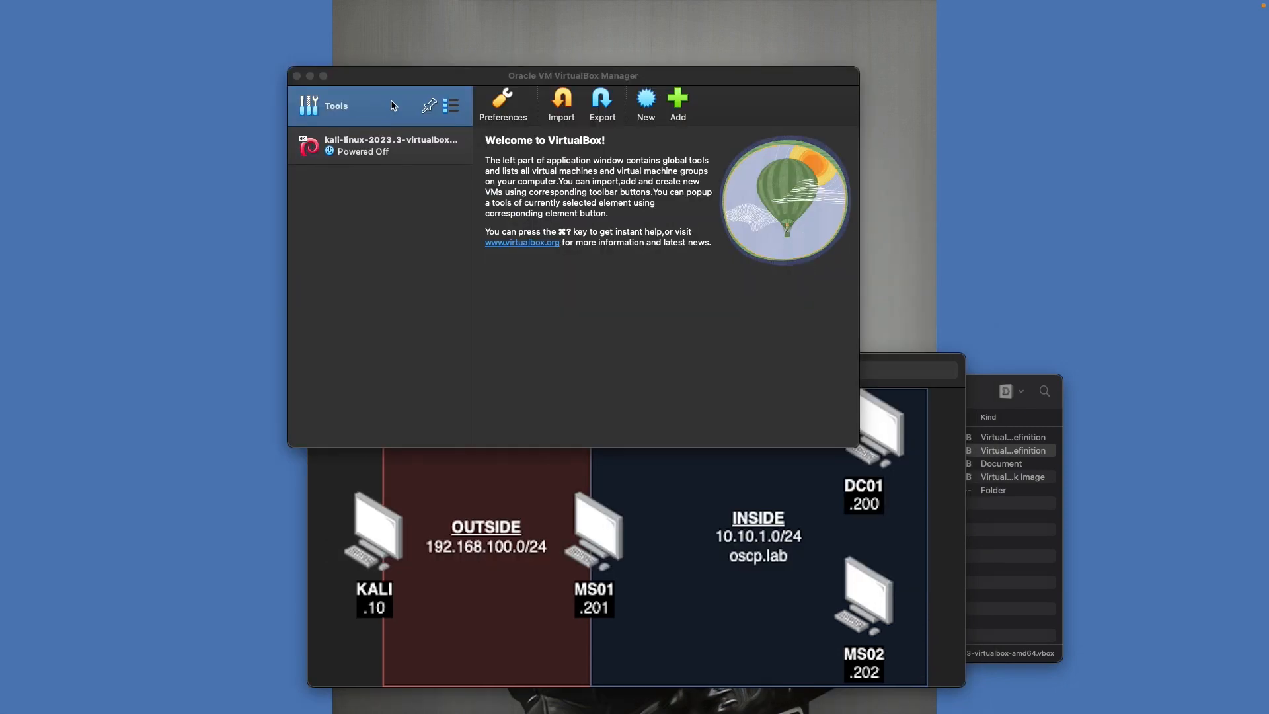
pyautogui.moveTo(406, 81); pyautogui.dragTo(405, 85)
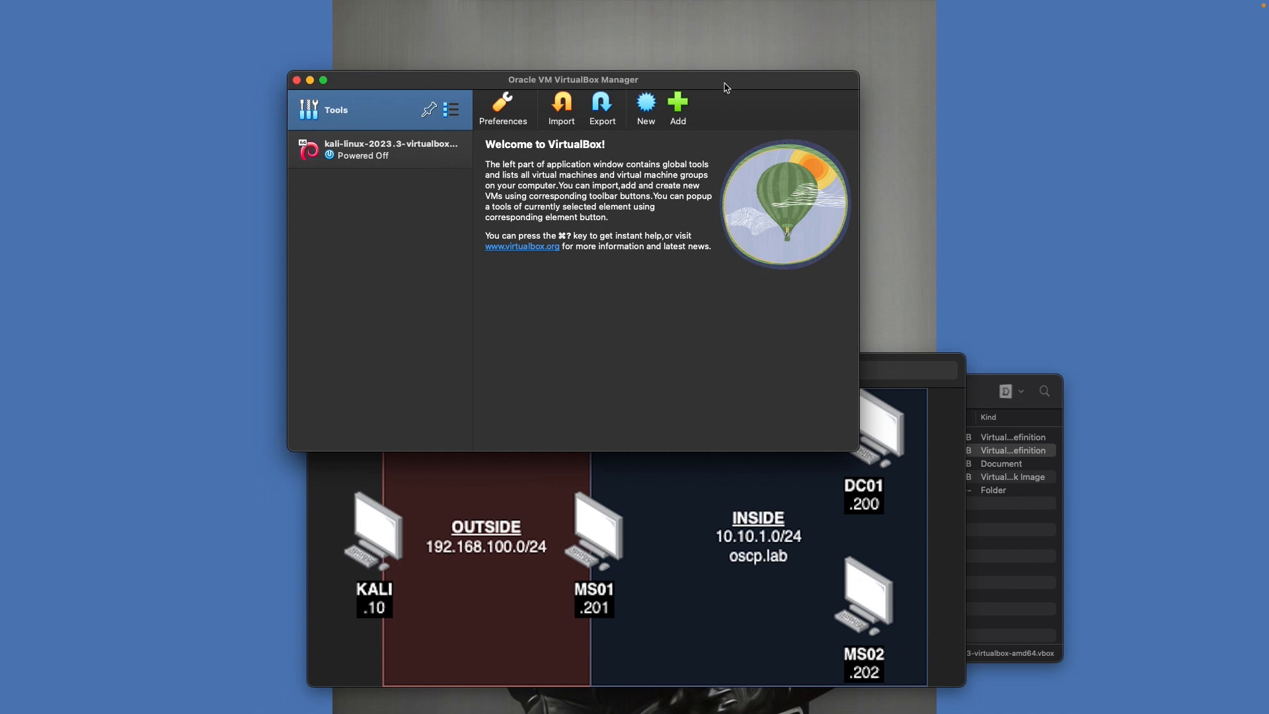
pyautogui.moveTo(730, 85); pyautogui.dragTo(717, 41)
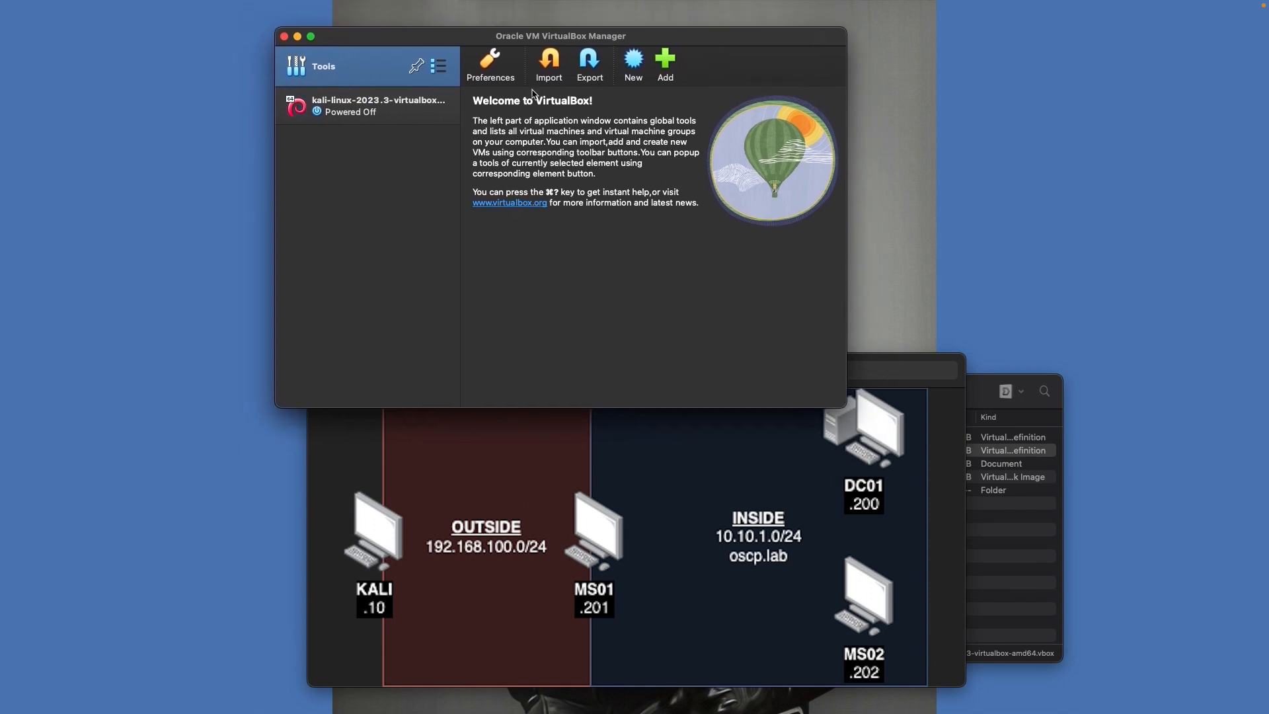
pyautogui.click(634, 60)
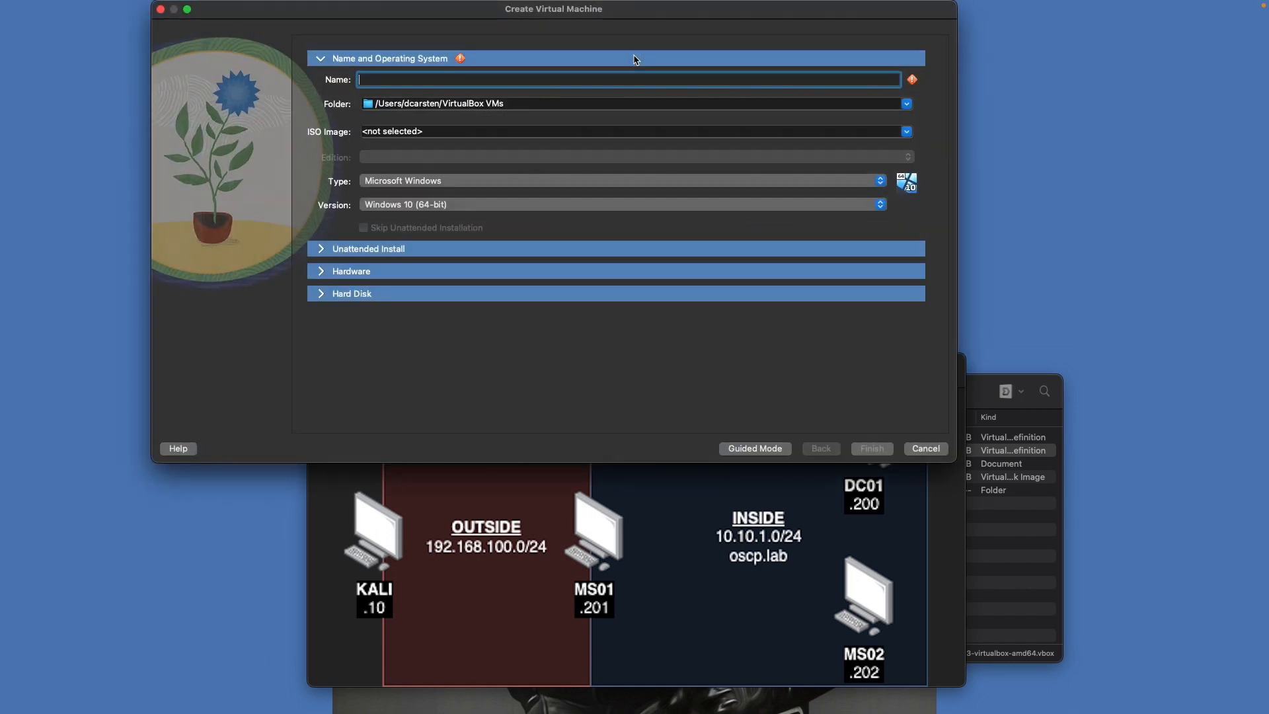
# Create the MS01 Windows 10 VM with 4096 MB memory, 2 processors and a 50 GB VDI disk
pyautogui.write('MS01')
pyautogui.click(361, 271)
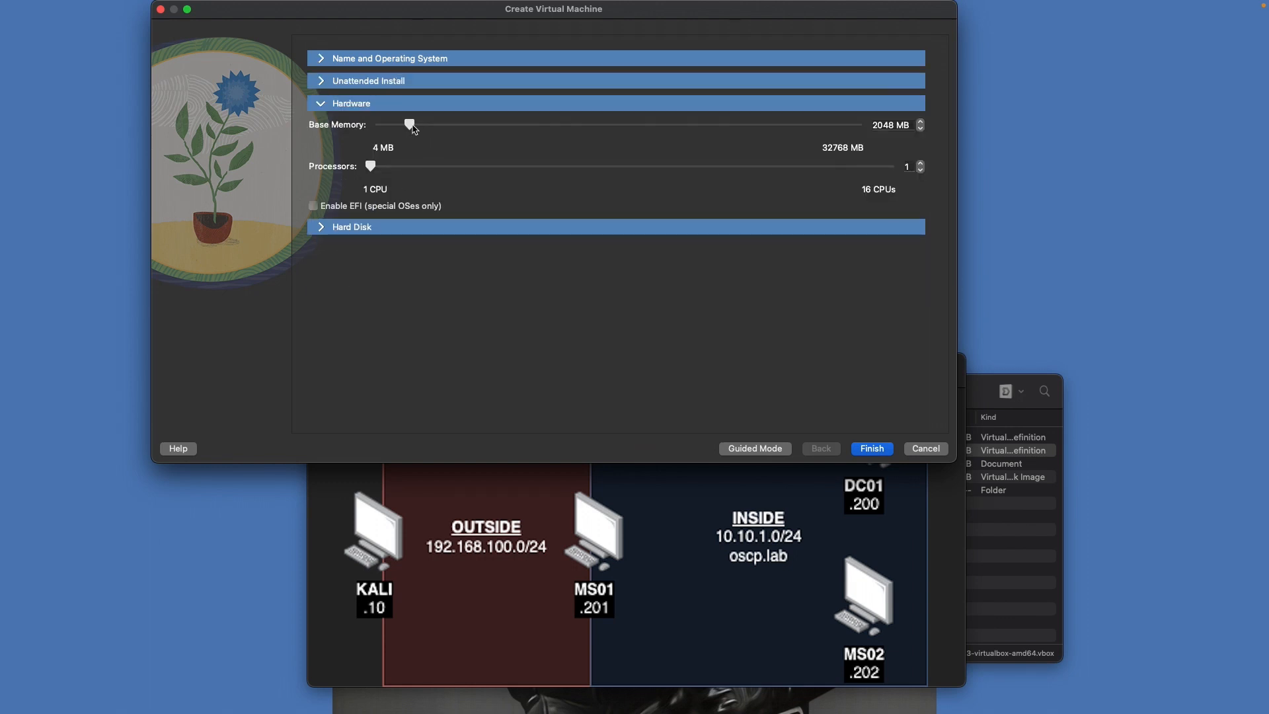
pyautogui.moveTo(413, 128); pyautogui.dragTo(440, 129)
pyautogui.moveTo(384, 170); pyautogui.dragTo(397, 171)
pyautogui.click(346, 228)
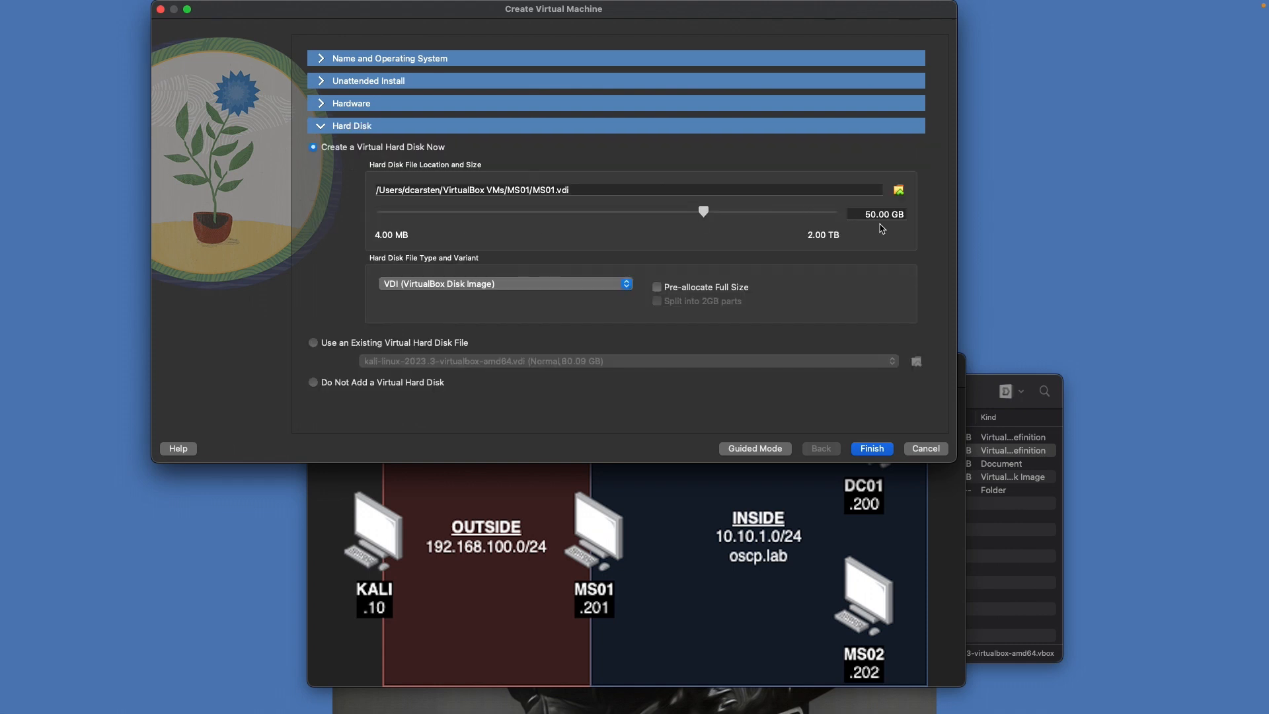
pyautogui.click(871, 450)
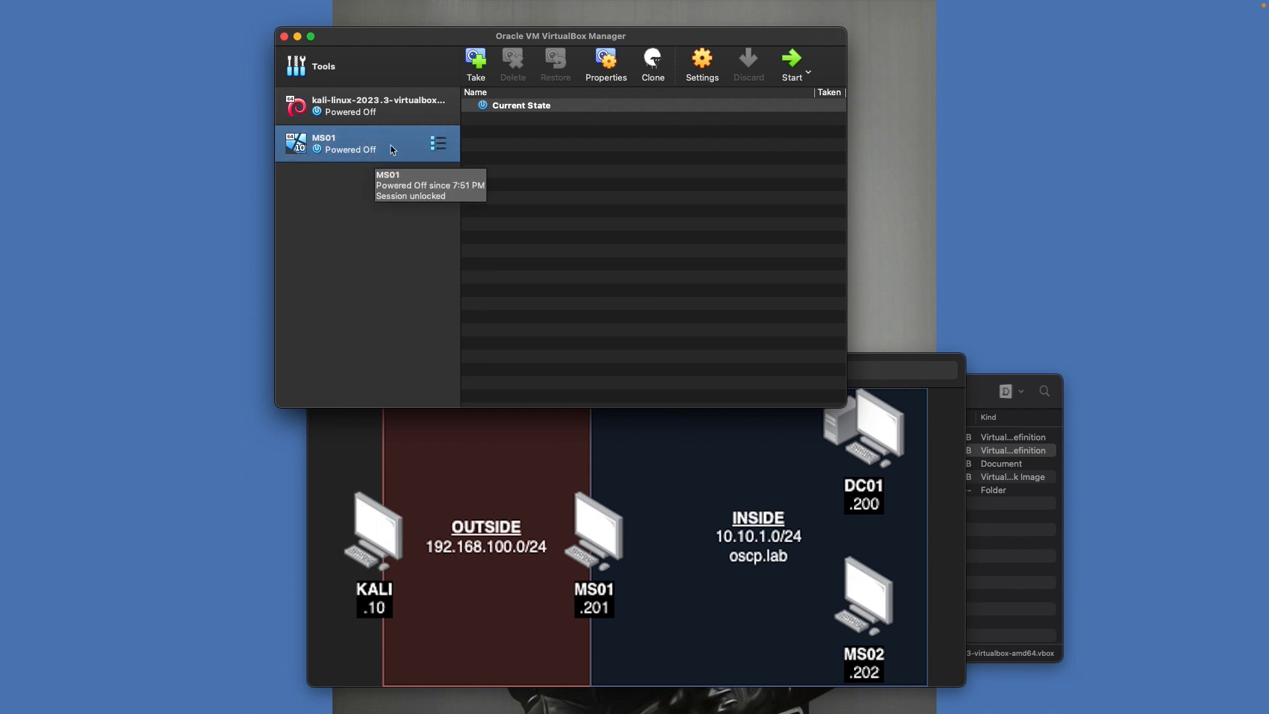
# Attach MS01's Adapter 1 to the oscp-outside internal network
pyautogui.click(705, 60)
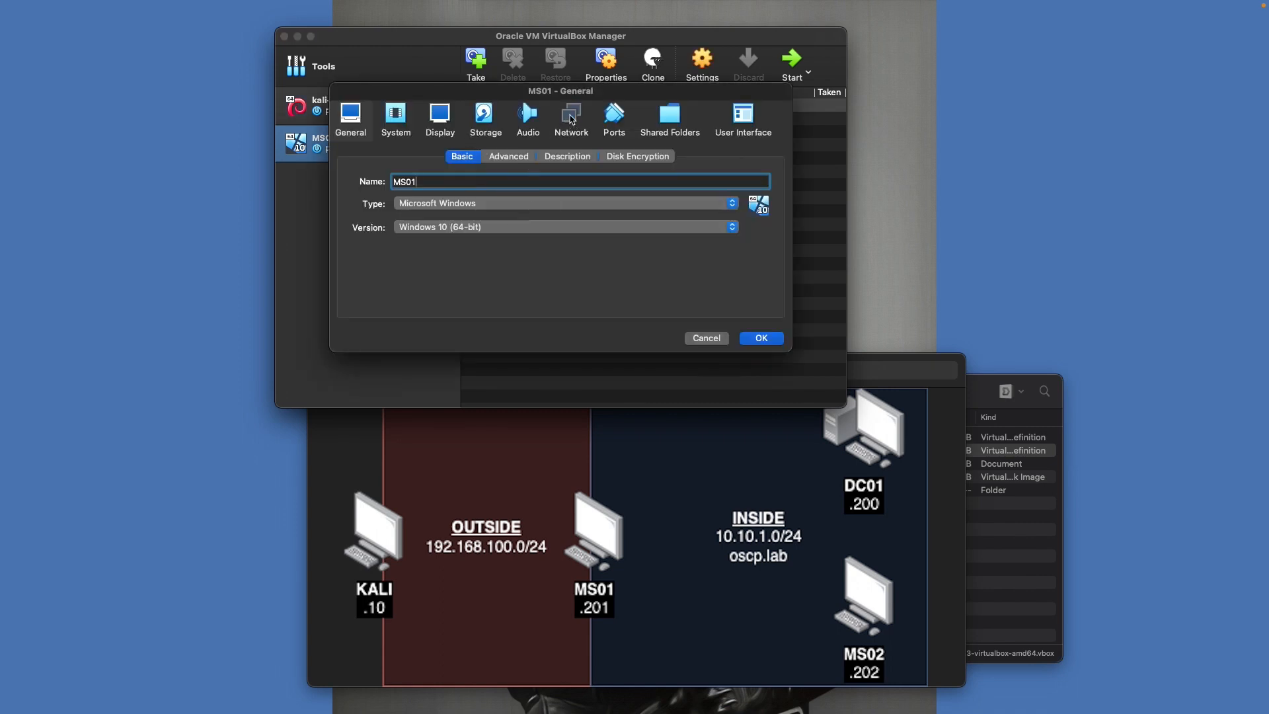
pyautogui.click(572, 120)
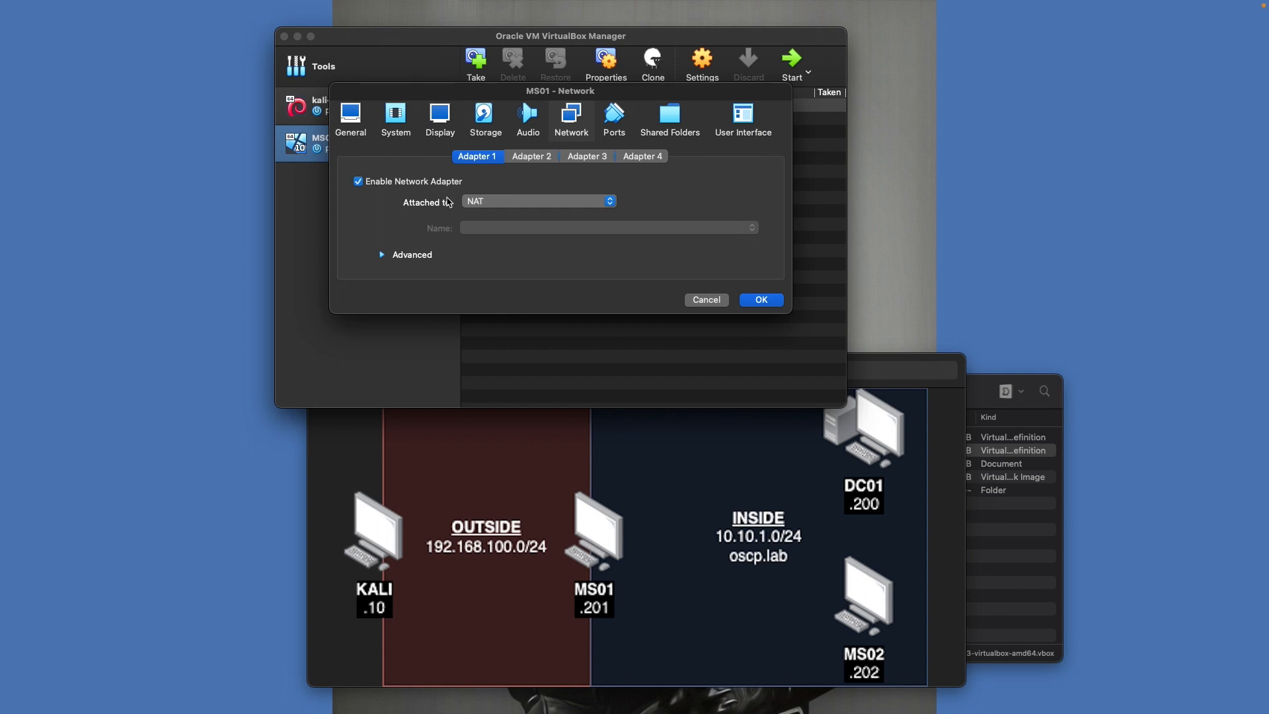
pyautogui.click(494, 202)
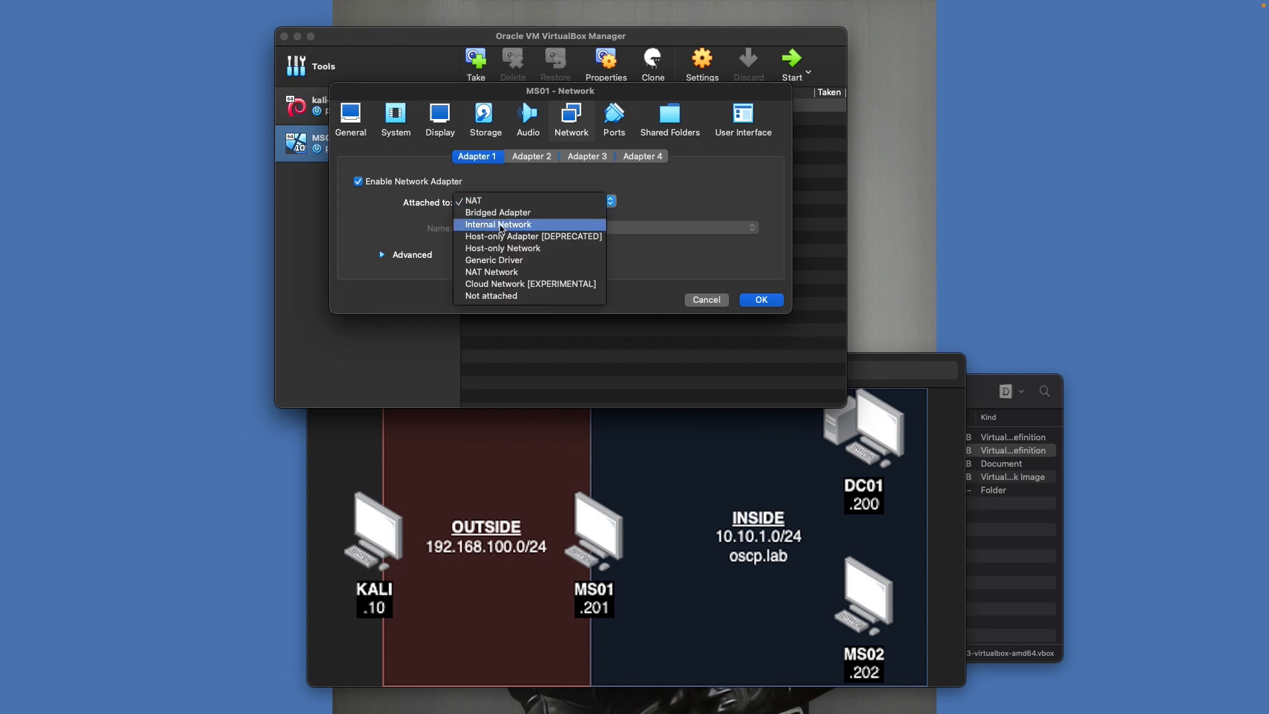
pyautogui.click(505, 225)
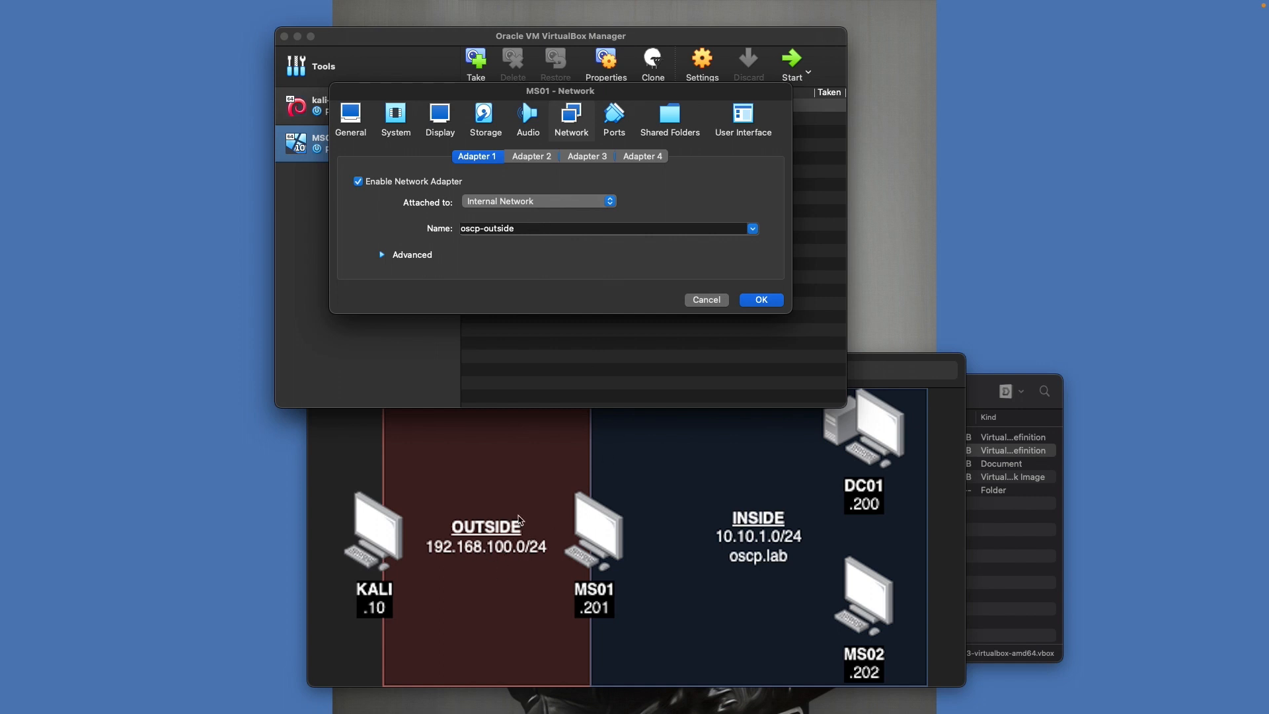
# Enable MS01's Adapter 2 on an internal network renamed oscp-inside and save
pyautogui.click(528, 157)
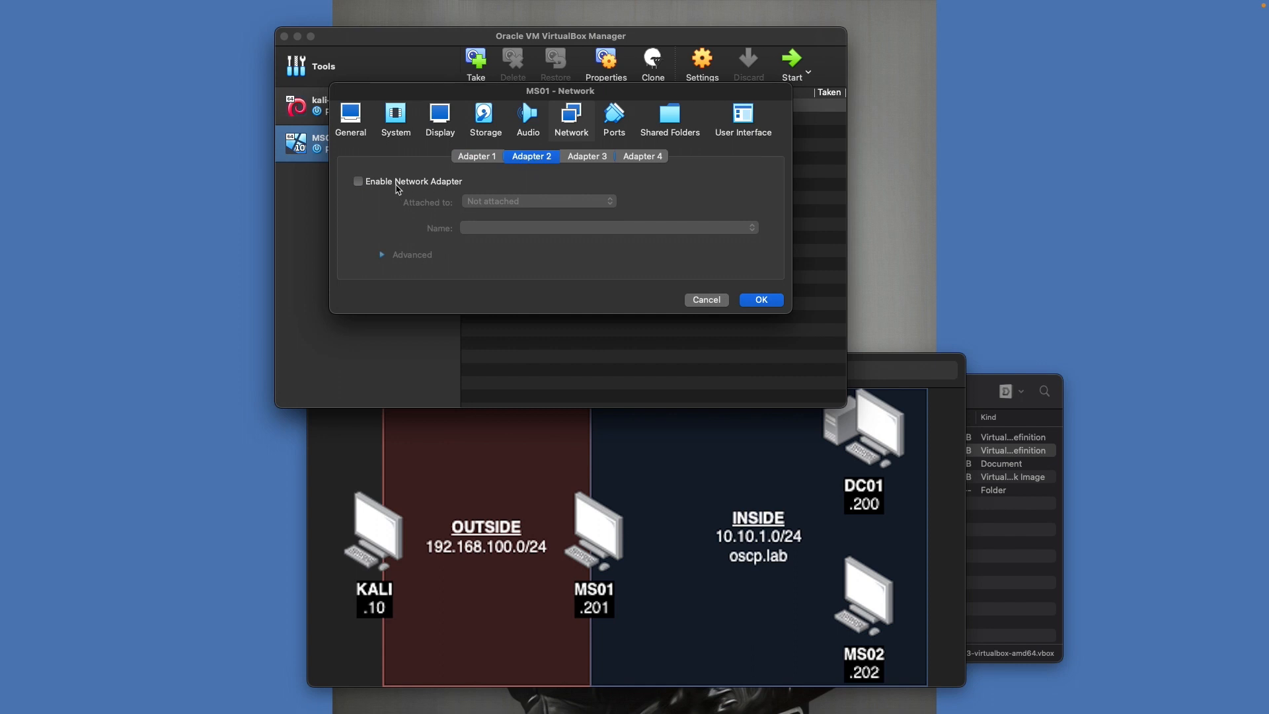
pyautogui.click(399, 185)
pyautogui.click(495, 200)
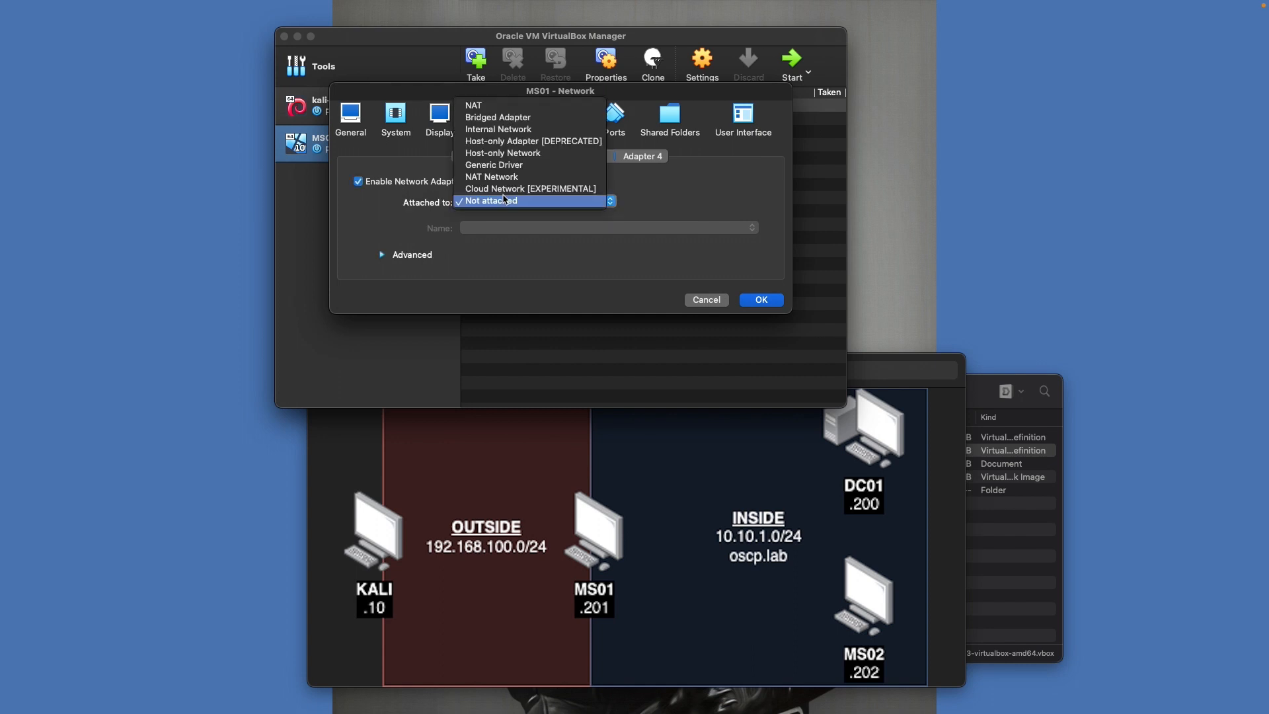
pyautogui.click(506, 130)
pyautogui.click(500, 228)
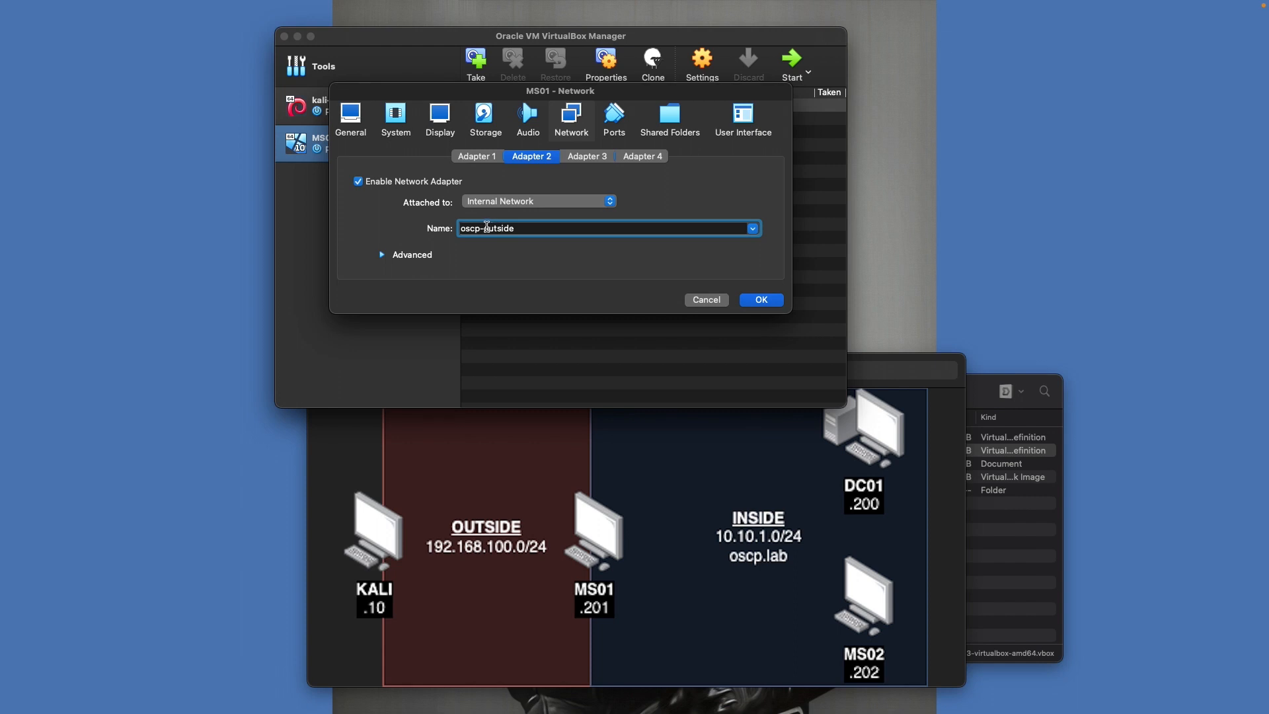
pyautogui.doubleClick(487, 228)
pyautogui.write('in')
pyautogui.click(761, 301)
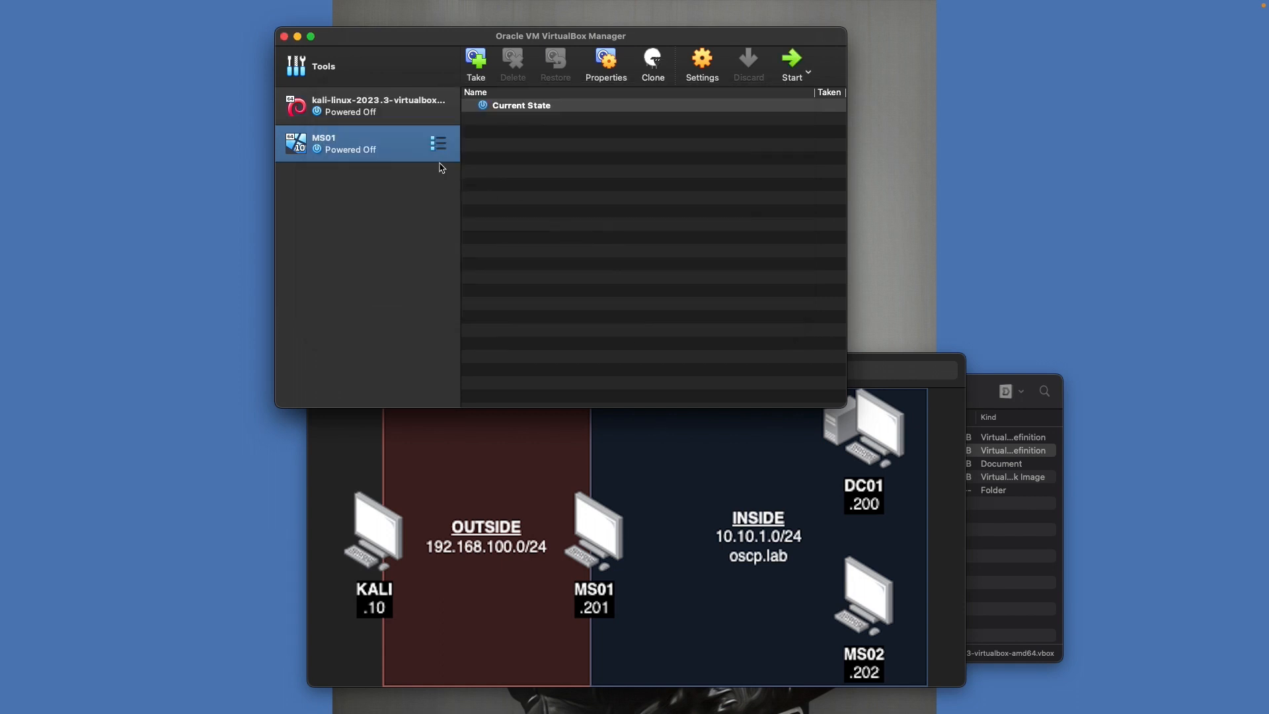
# Insert Win10_1909_English_x64.iso into MS01's empty optical drive and save the storage settings
pyautogui.rightClick(390, 144)
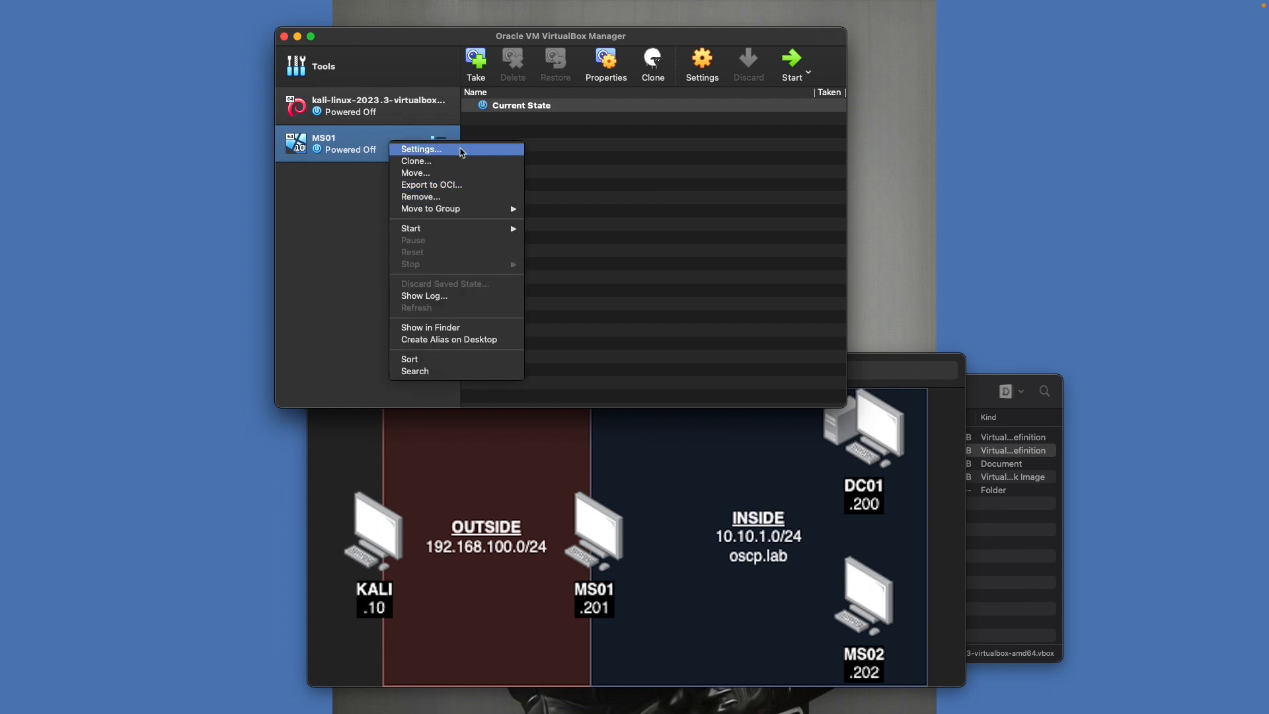
pyautogui.click(461, 150)
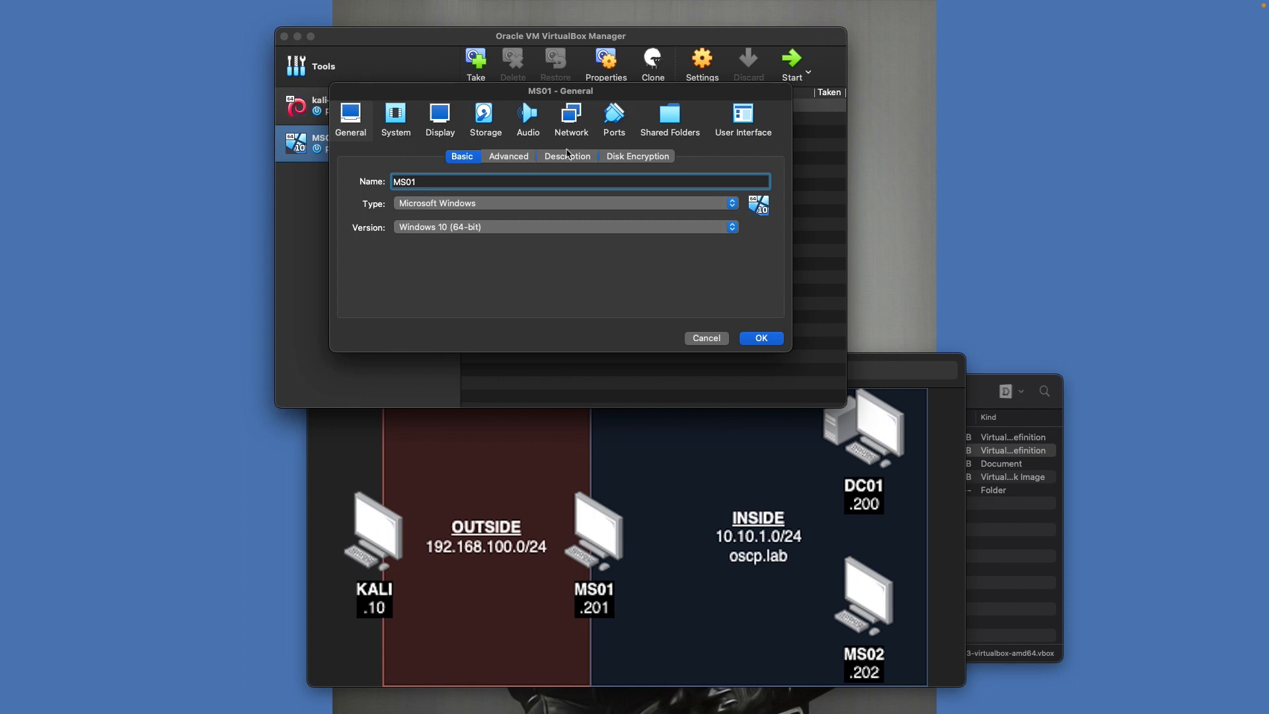
pyautogui.click(487, 132)
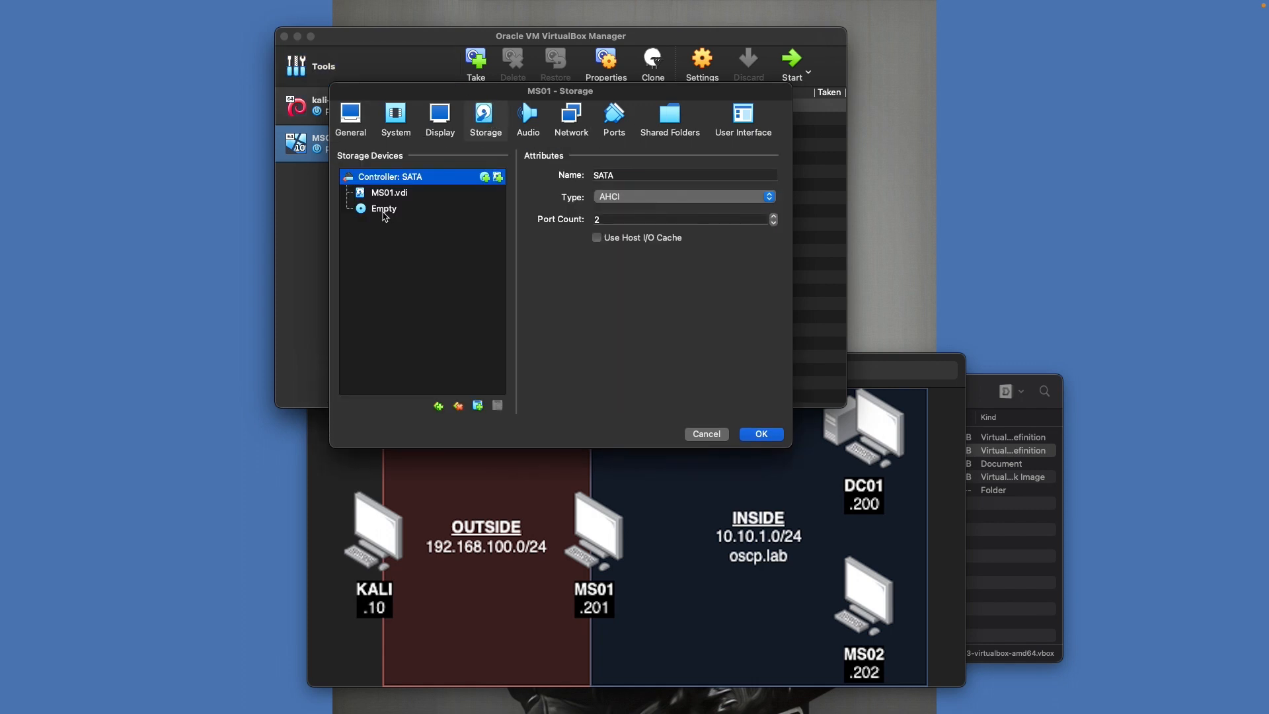
pyautogui.click(384, 210)
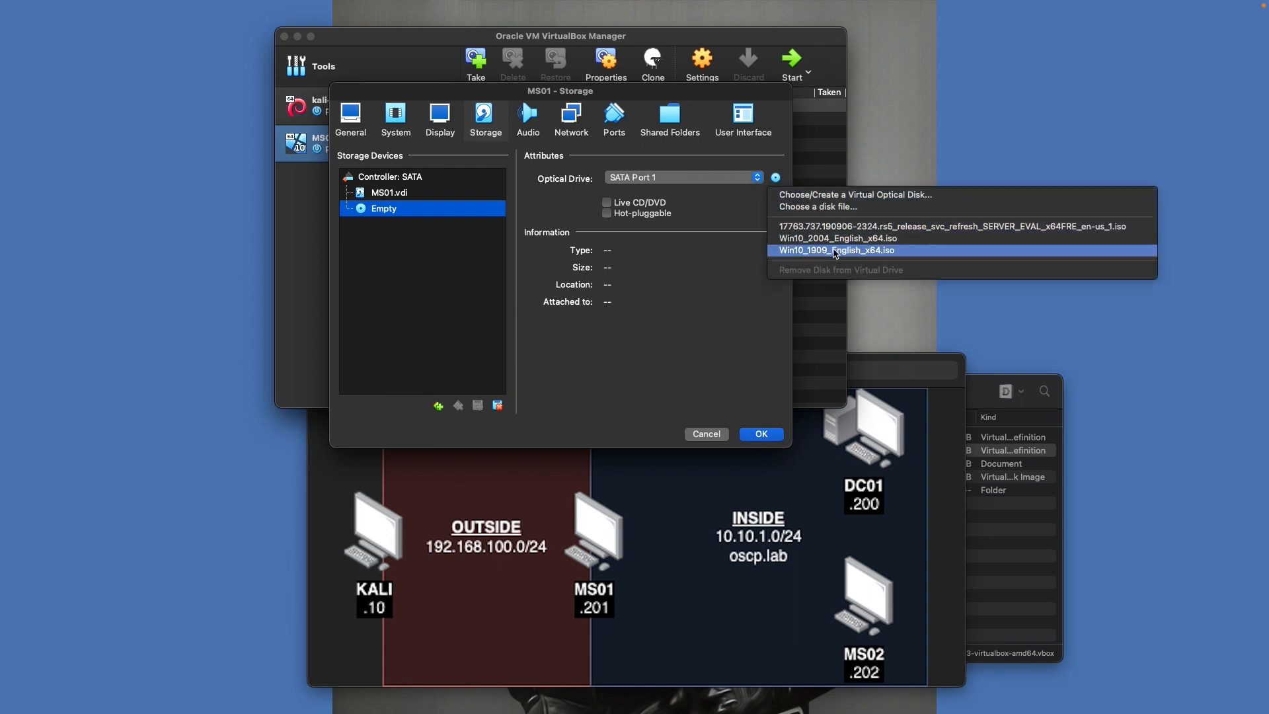
pyautogui.click(823, 255)
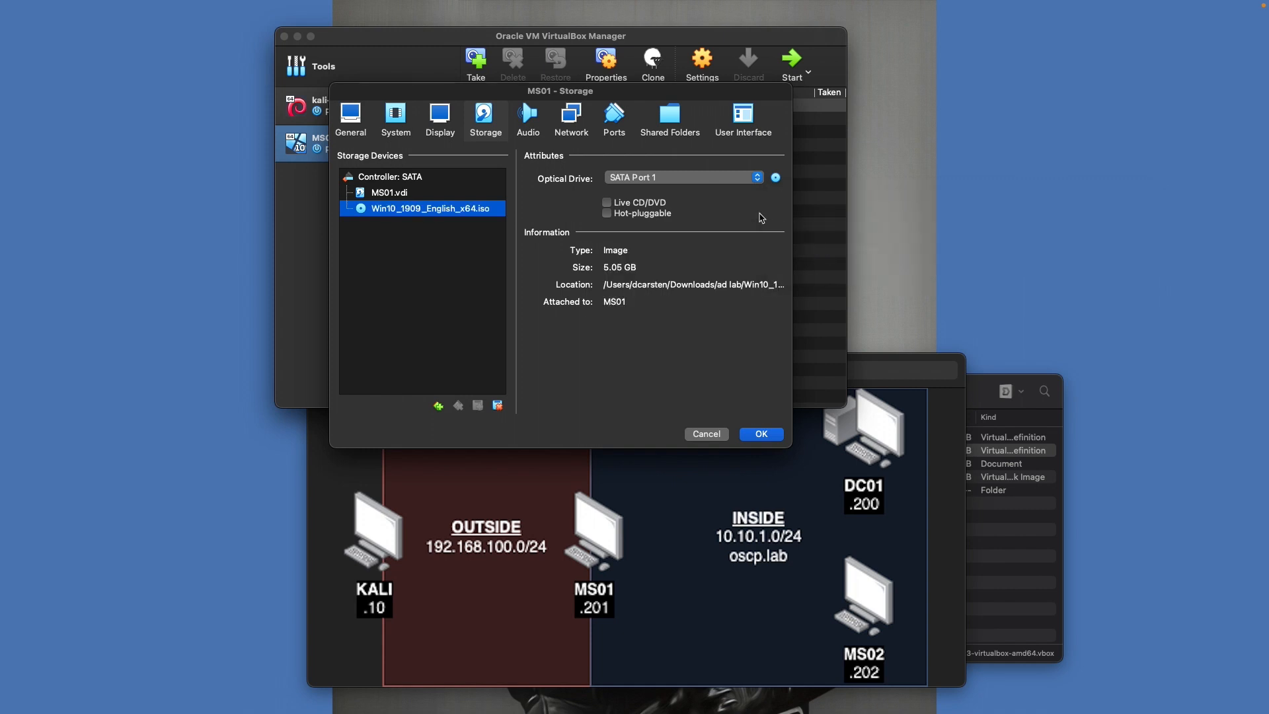
pyautogui.click(771, 435)
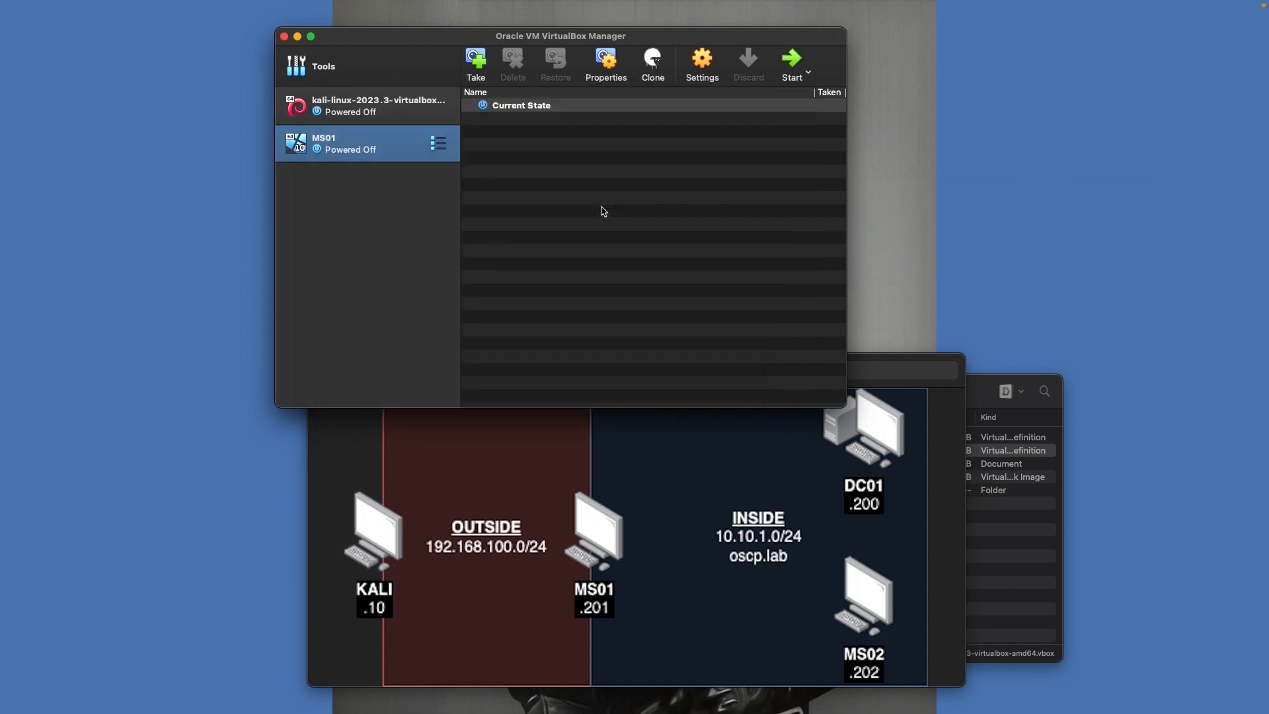
# Dismiss MS01's context menu and return to the Welcome tools page
pyautogui.rightClick(393, 150)
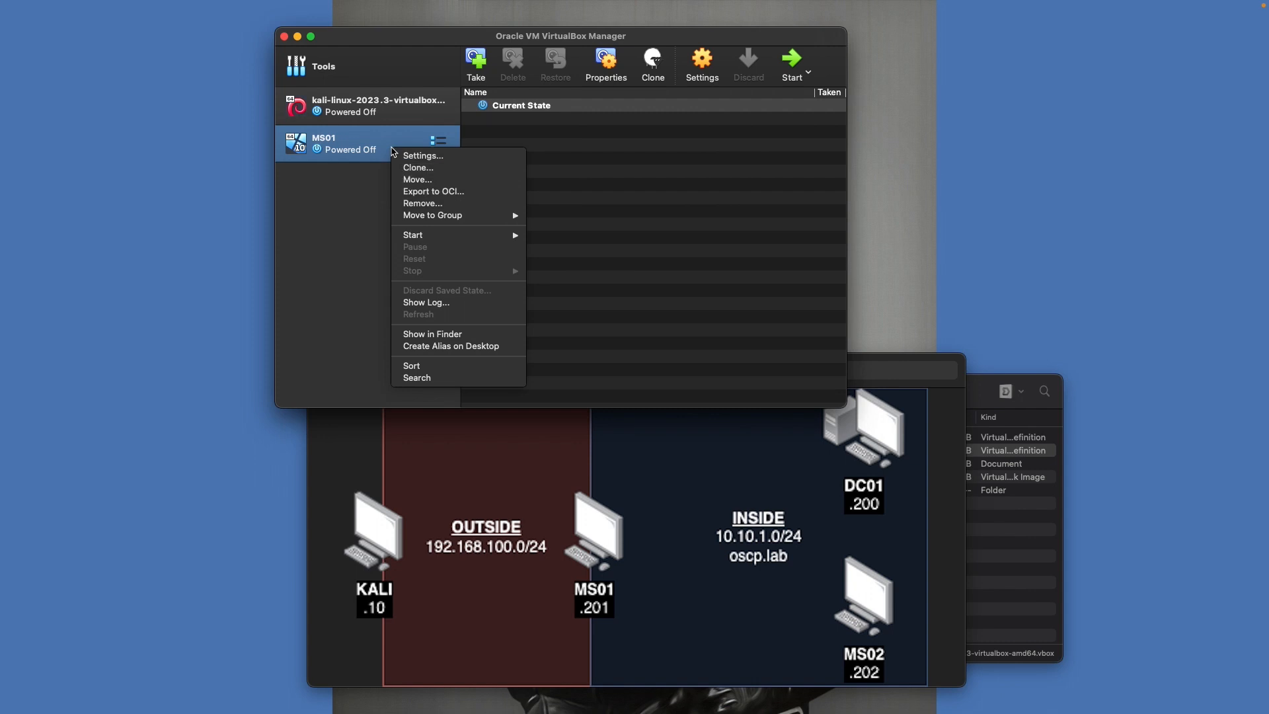
pyautogui.click(351, 249)
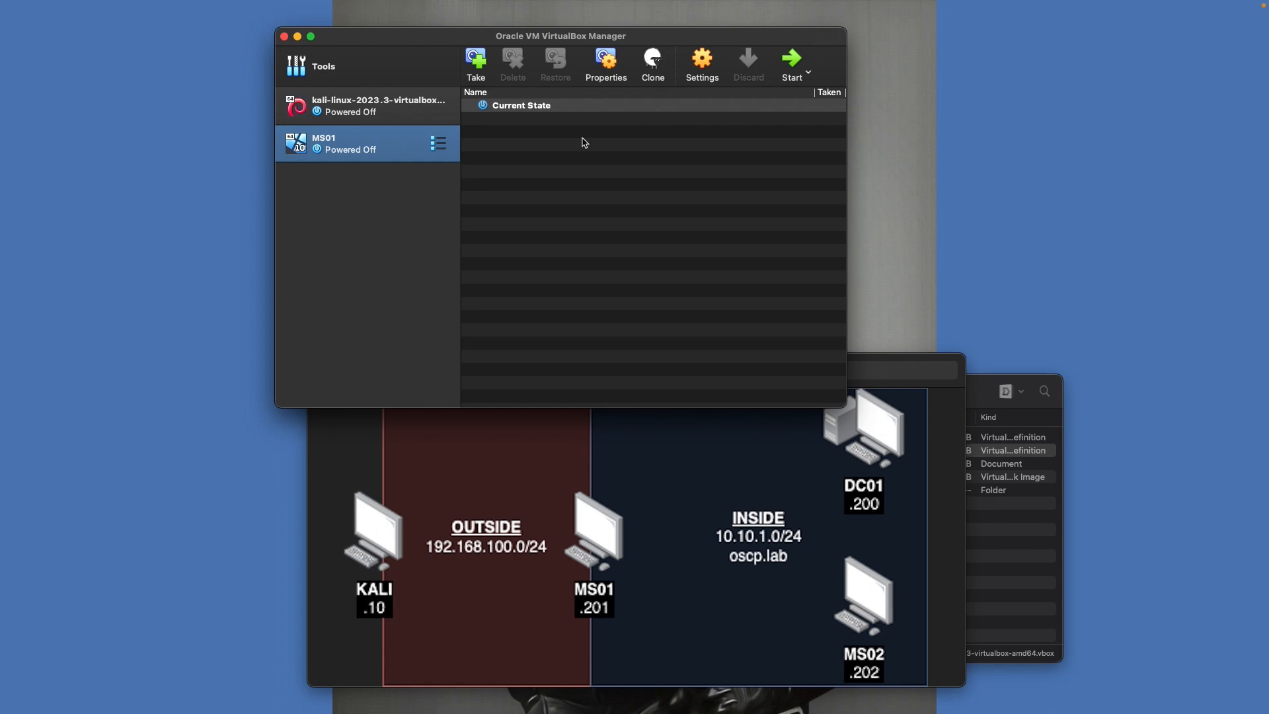
pyautogui.click(370, 66)
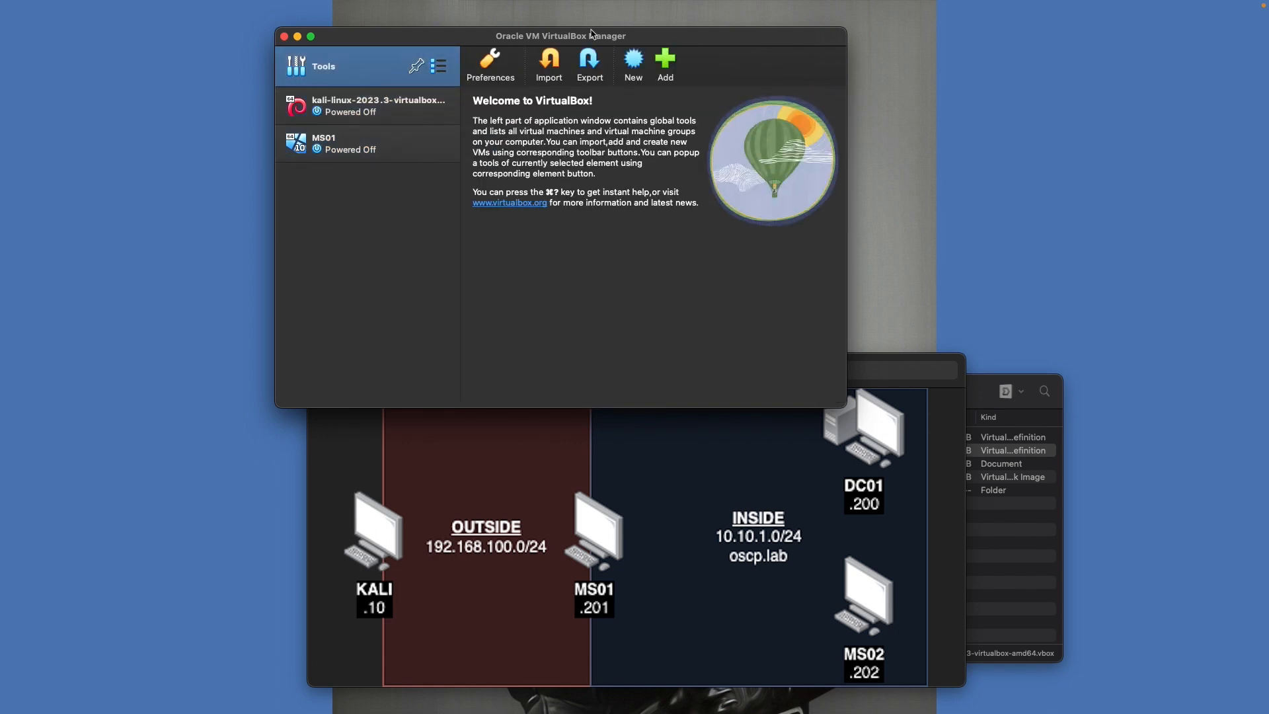
# Create the MS02 Windows 10 VM with 4096 MB base memory and 2 processors
pyautogui.click(634, 61)
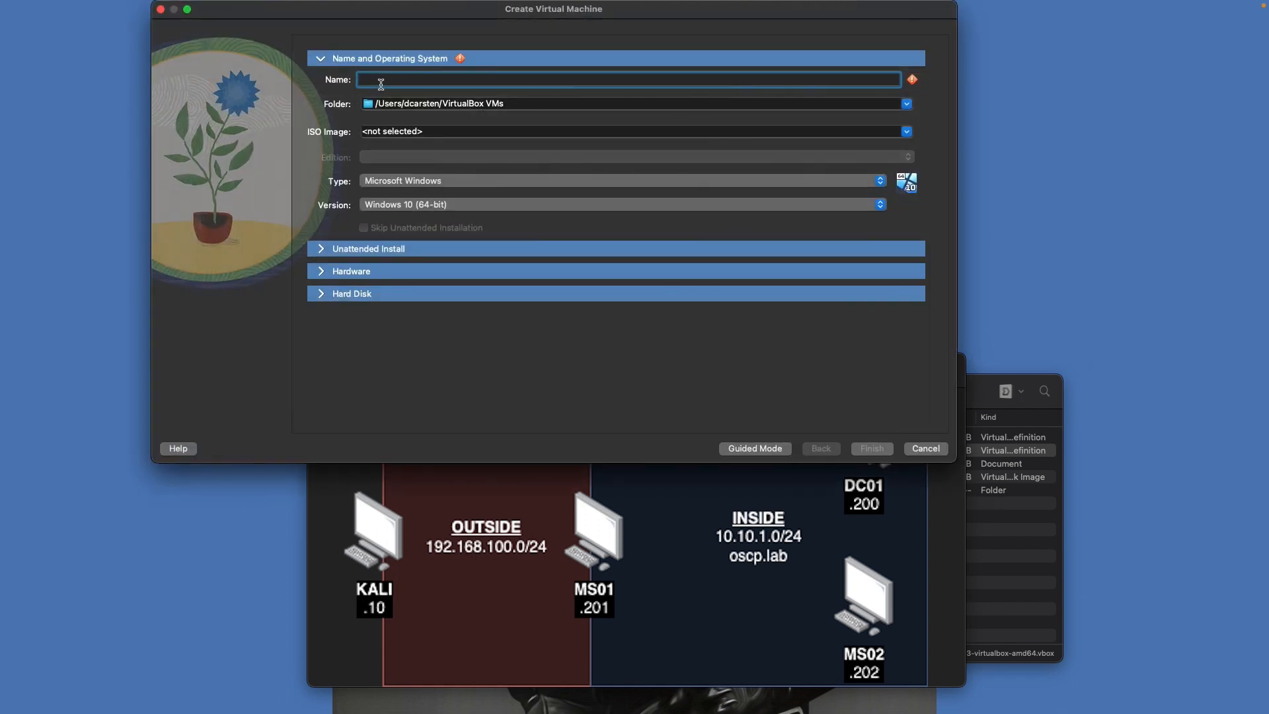
pyautogui.write('MS02')
pyautogui.click(389, 273)
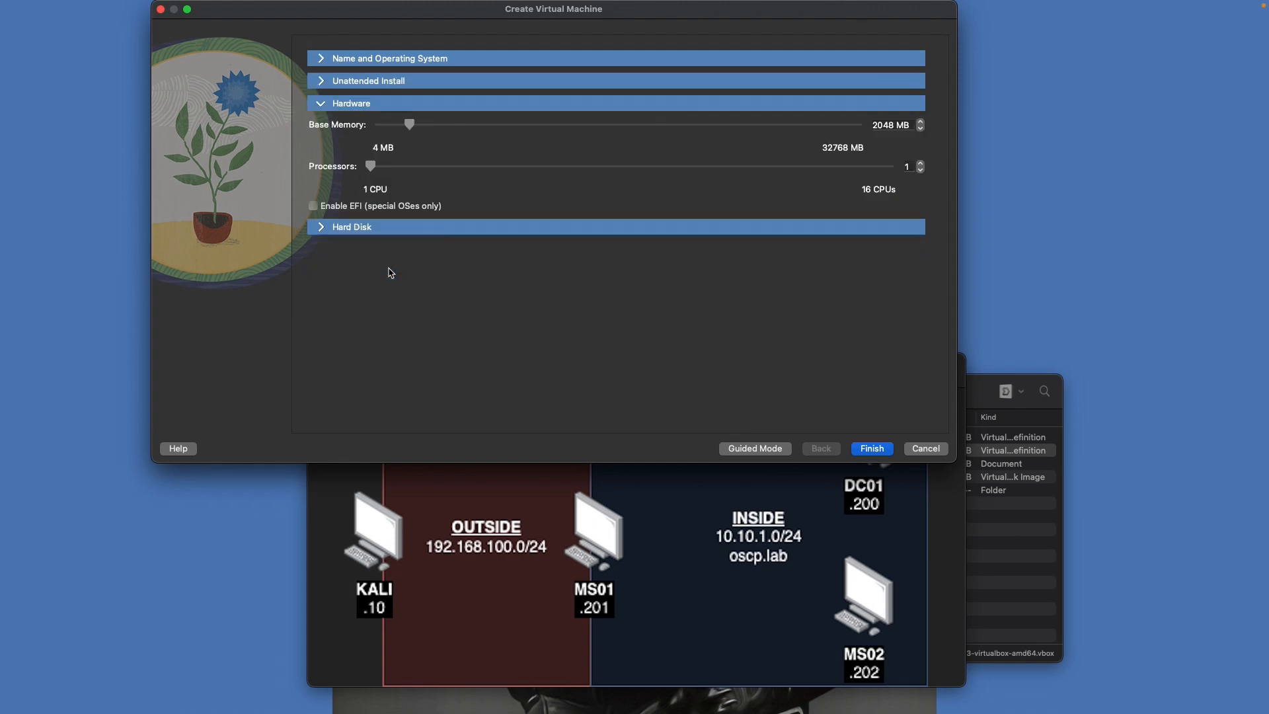
pyautogui.doubleClick(886, 125)
pyautogui.write('4096')
pyautogui.moveTo(371, 166); pyautogui.dragTo(404, 166)
pyautogui.click(874, 450)
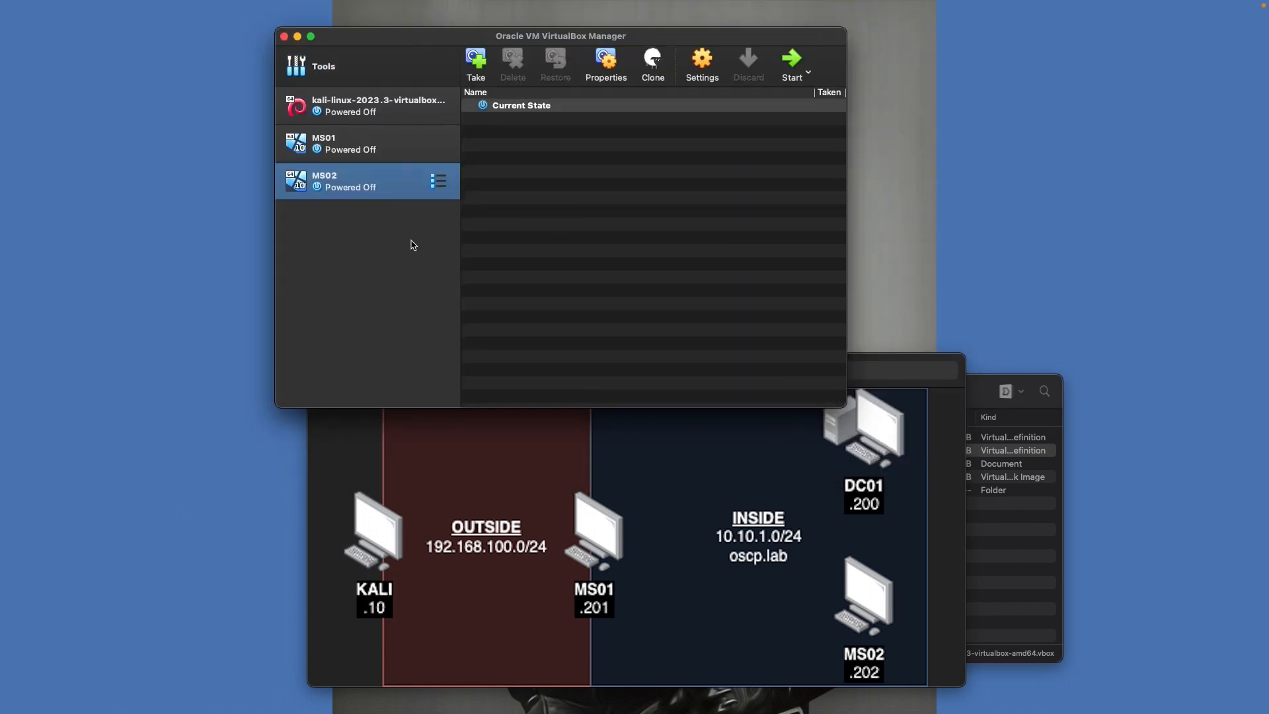
# Attach MS02's Adapter 1 to the oscp-inside internal network and save
pyautogui.click(702, 63)
pyautogui.click(571, 119)
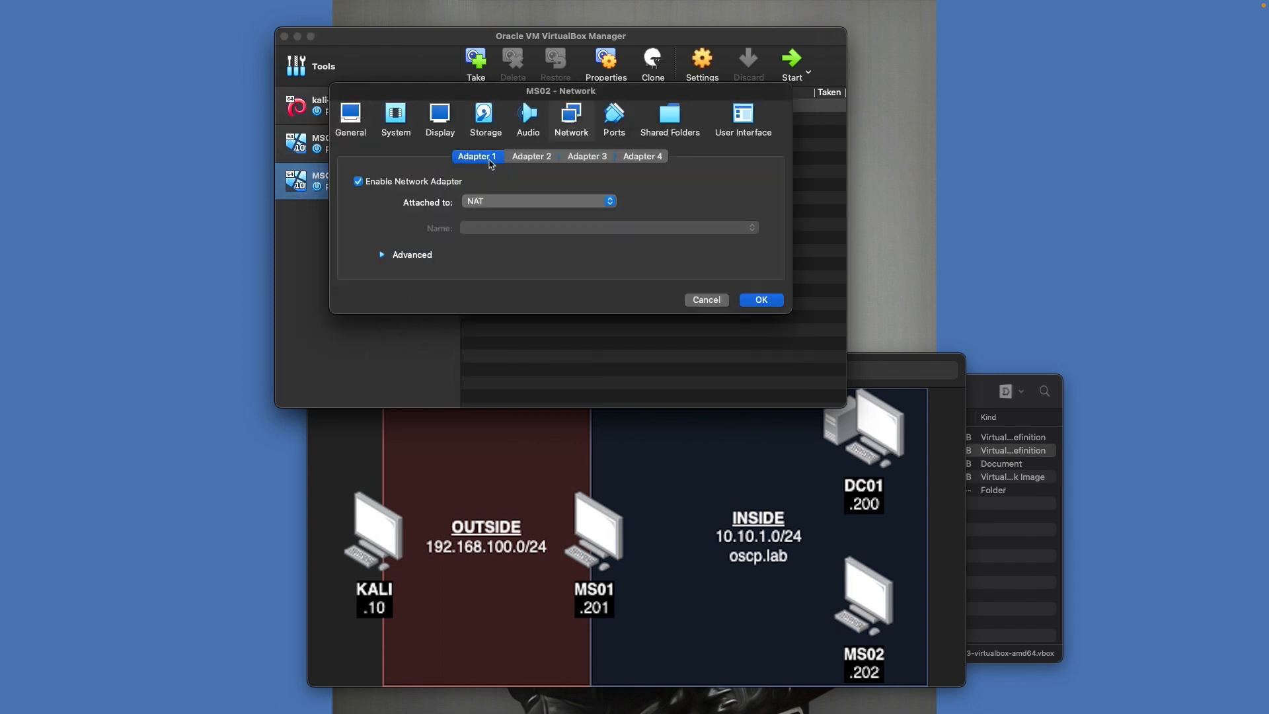
pyautogui.click(512, 201)
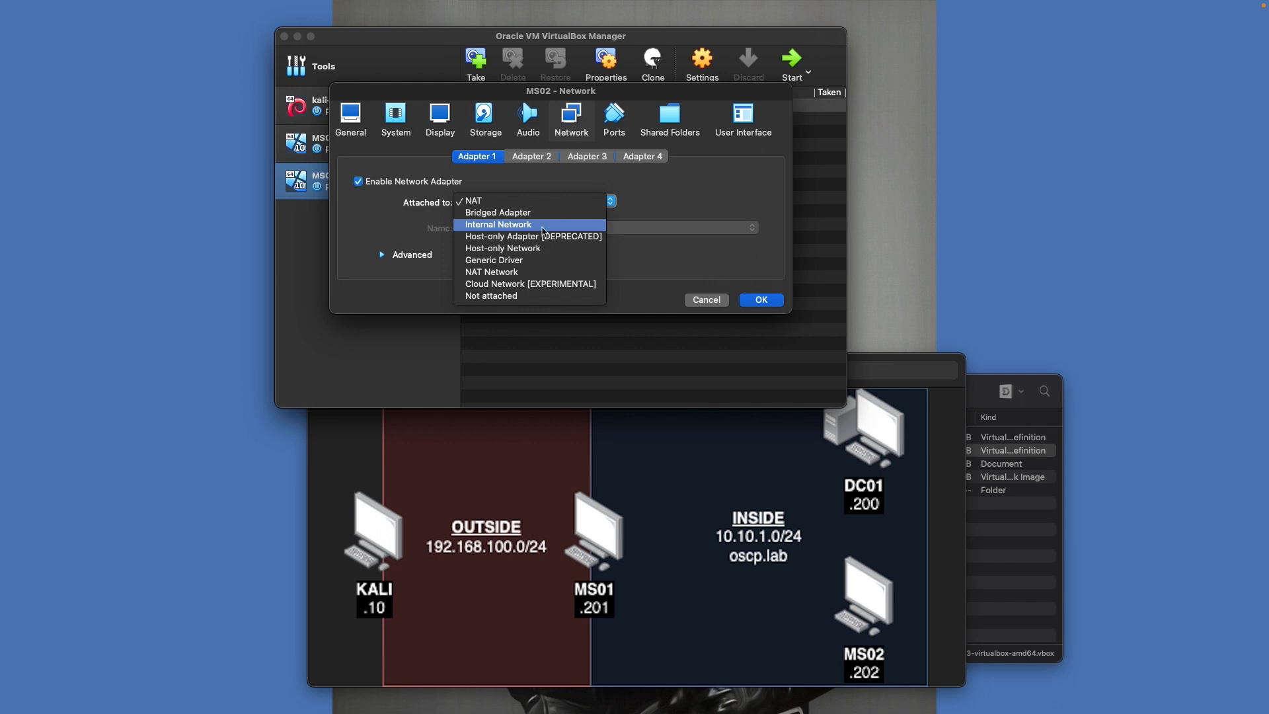
pyautogui.click(512, 227)
pyautogui.click(494, 226)
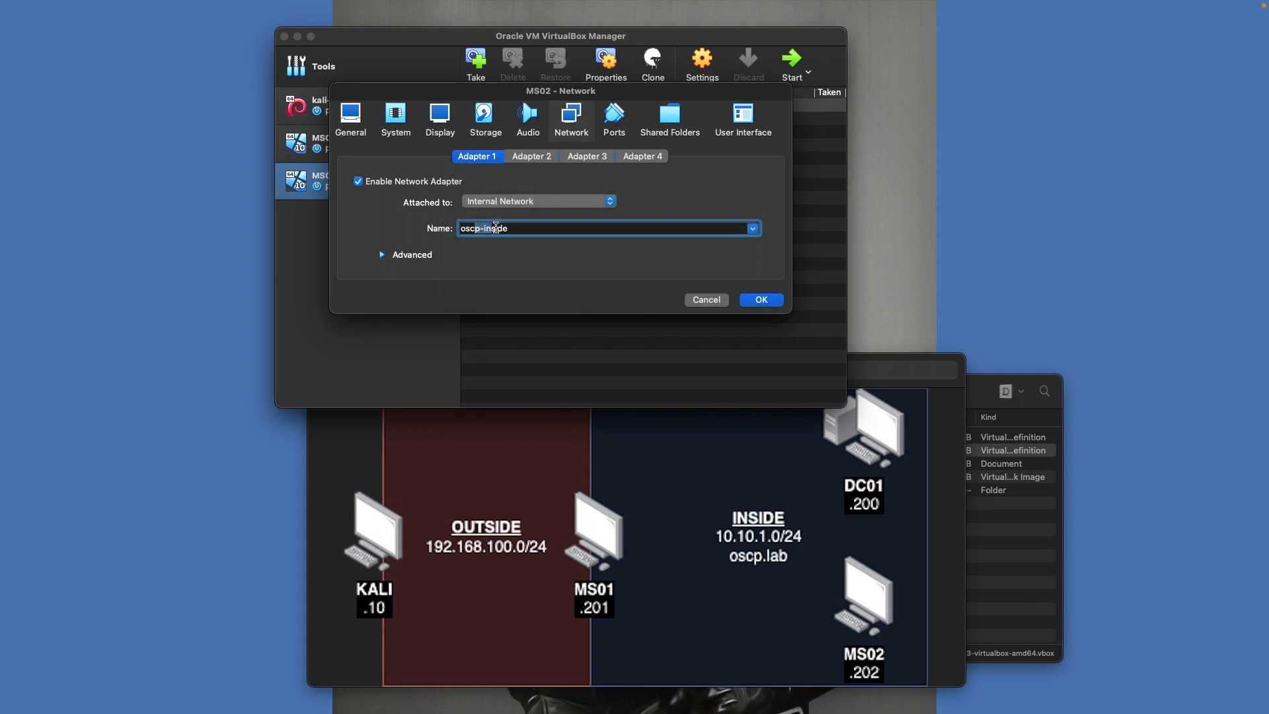
pyautogui.click(761, 301)
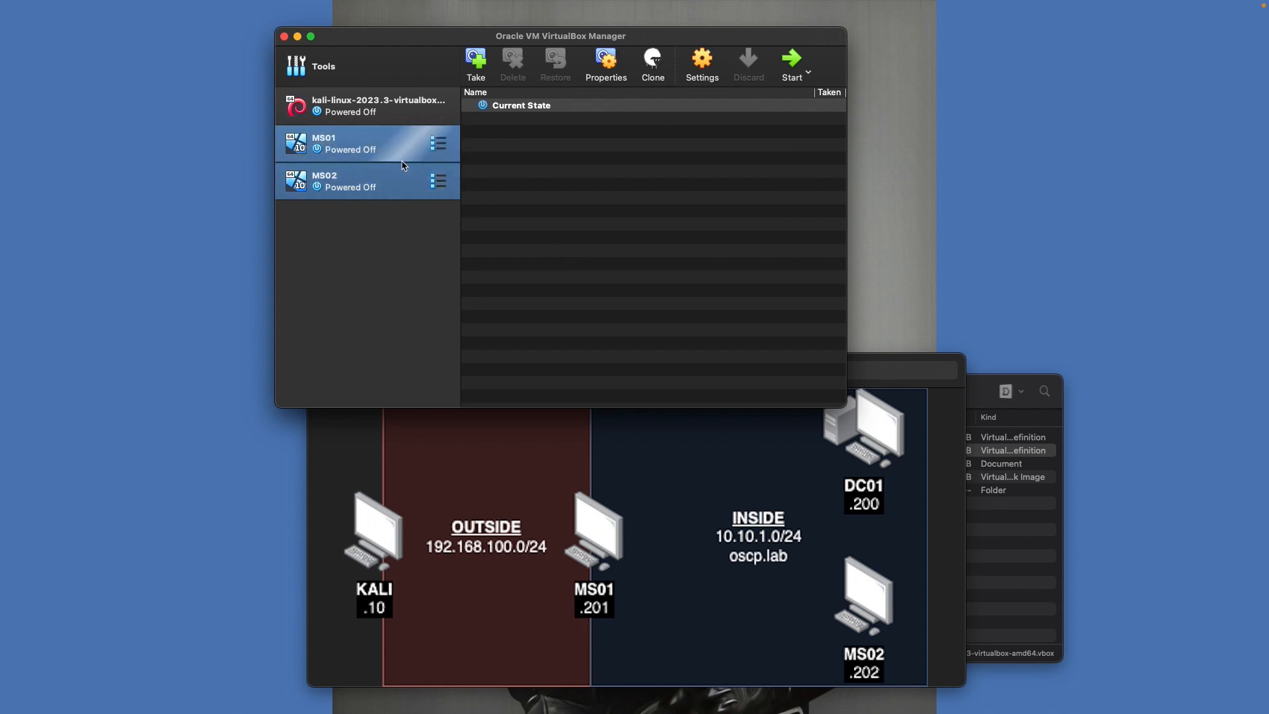
# Load Win10_2004_English_x64.iso into MS02's optical drive and save, returning to the tools view
pyautogui.rightClick(387, 189)
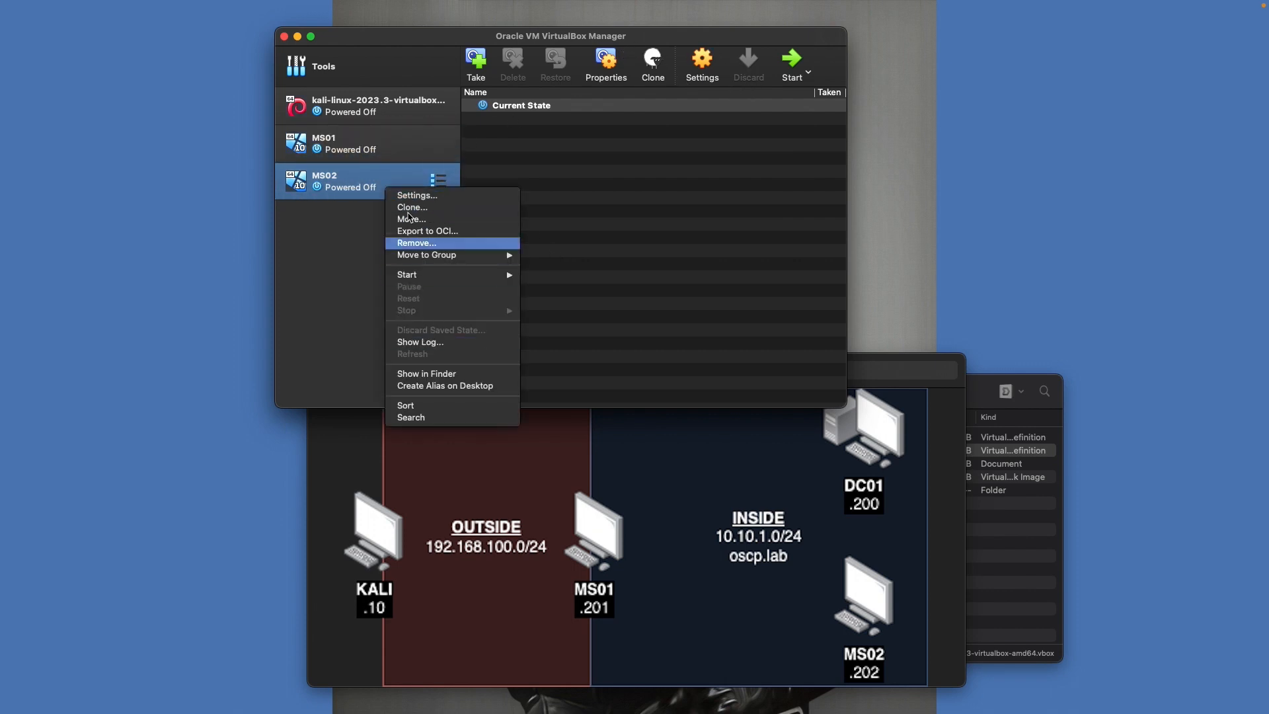
pyautogui.click(421, 198)
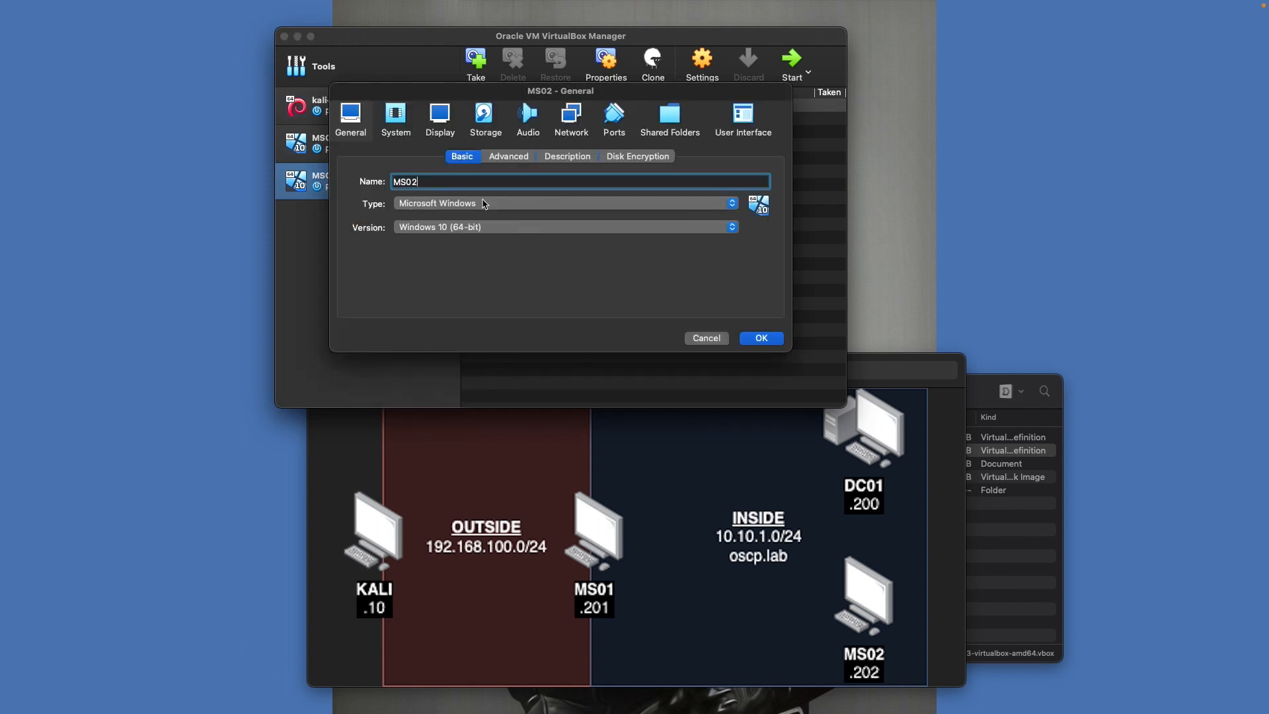
pyautogui.click(486, 123)
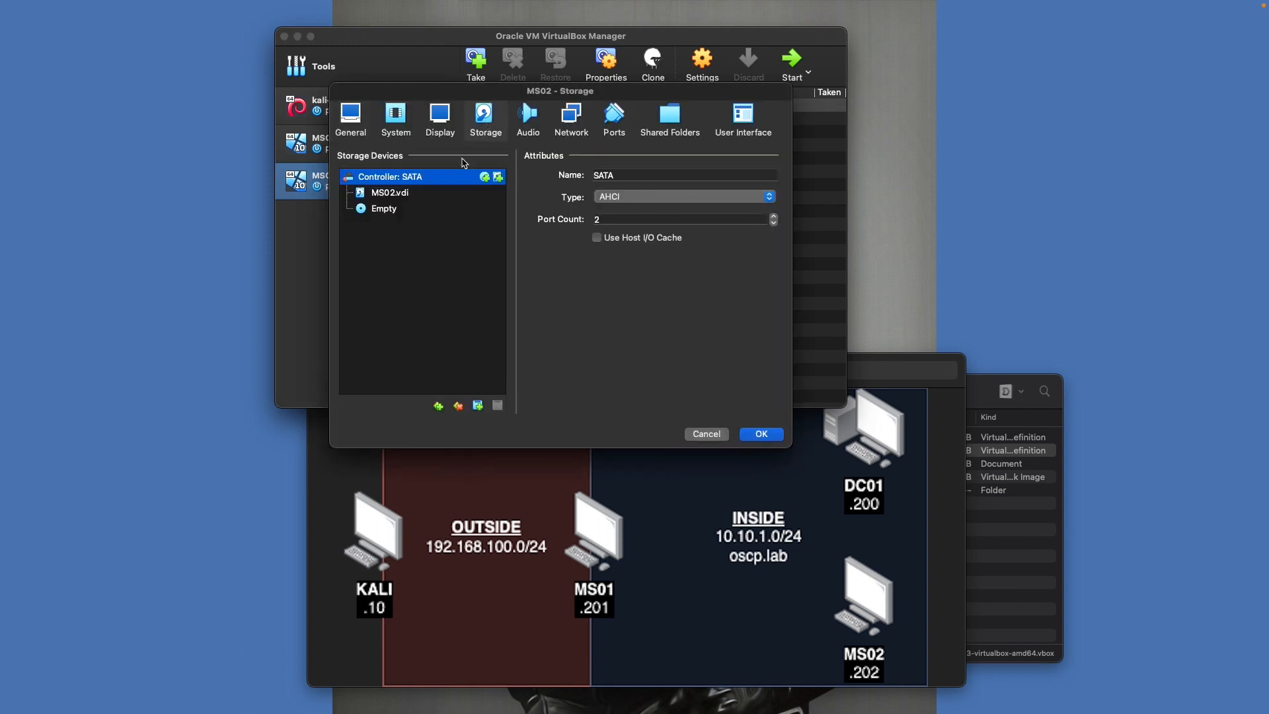
pyautogui.click(391, 212)
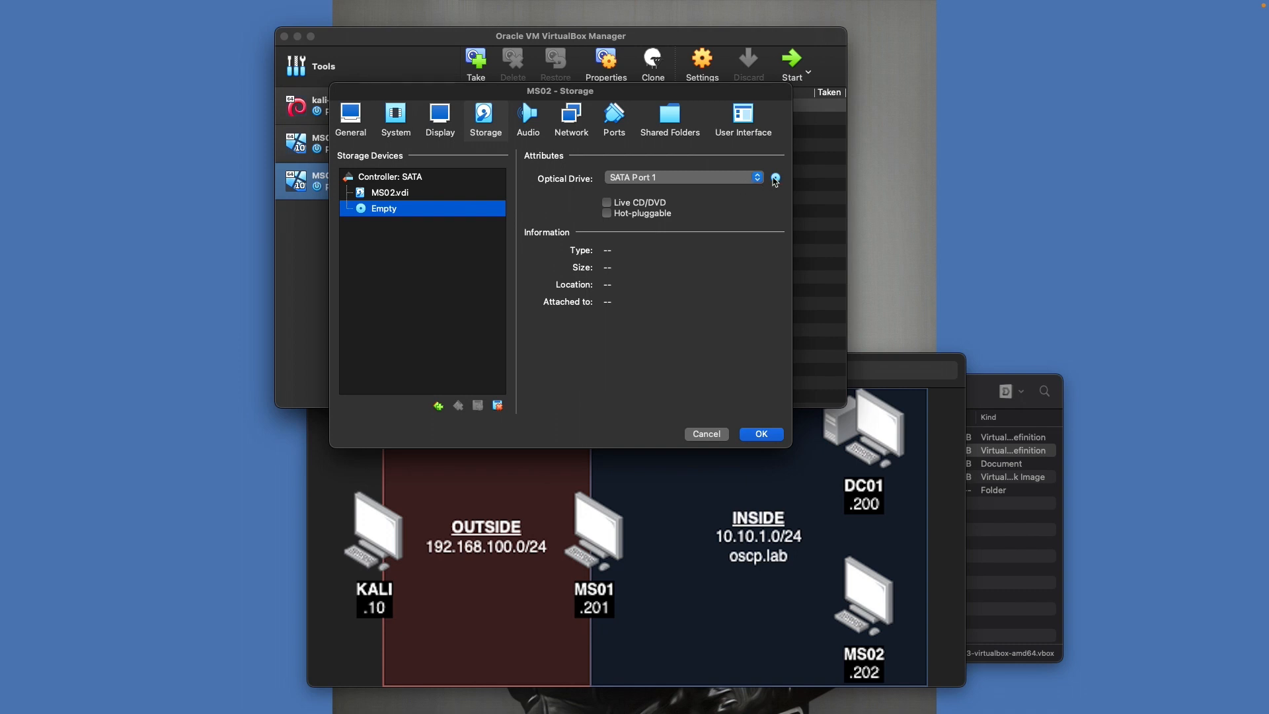
pyautogui.click(777, 179)
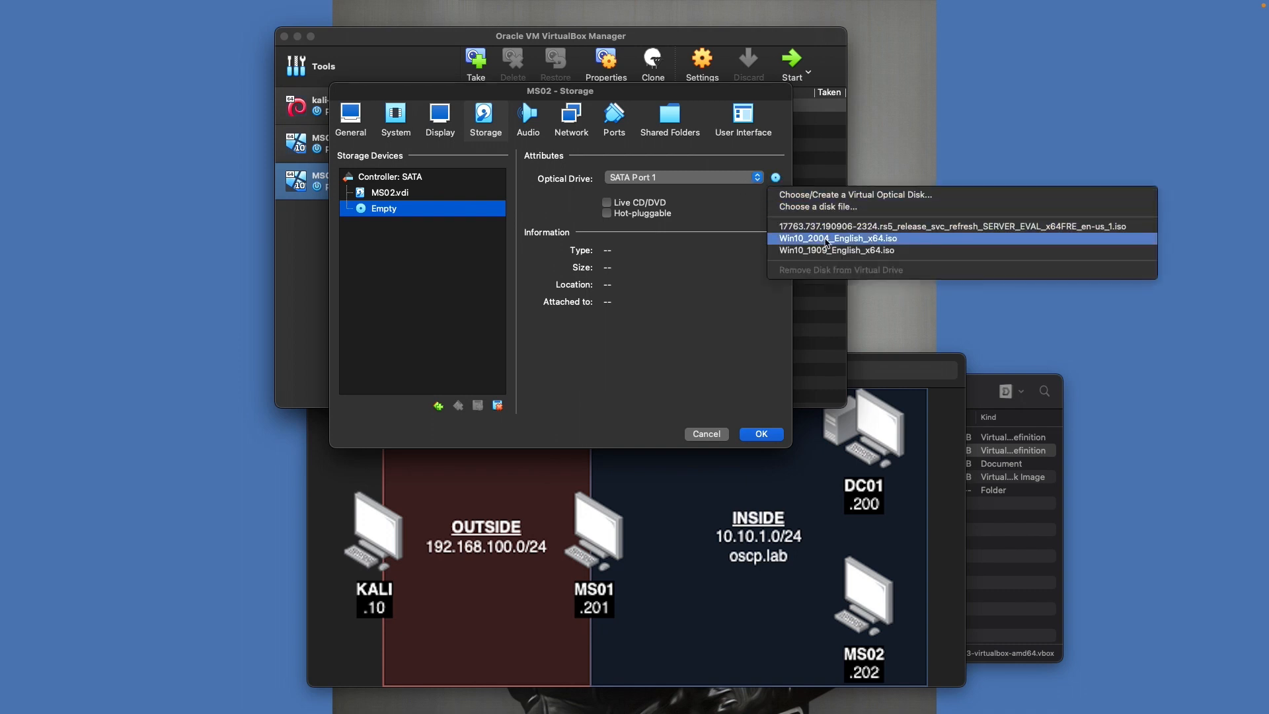
pyautogui.click(833, 239)
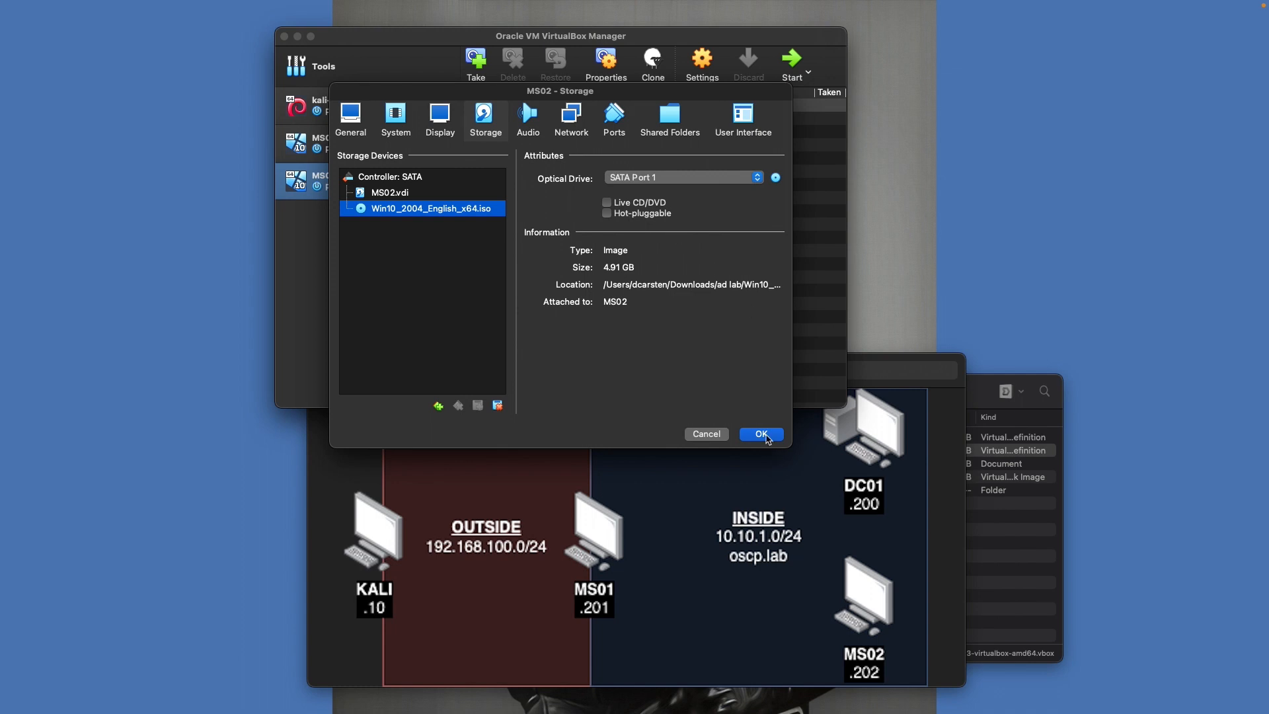
pyautogui.click(766, 437)
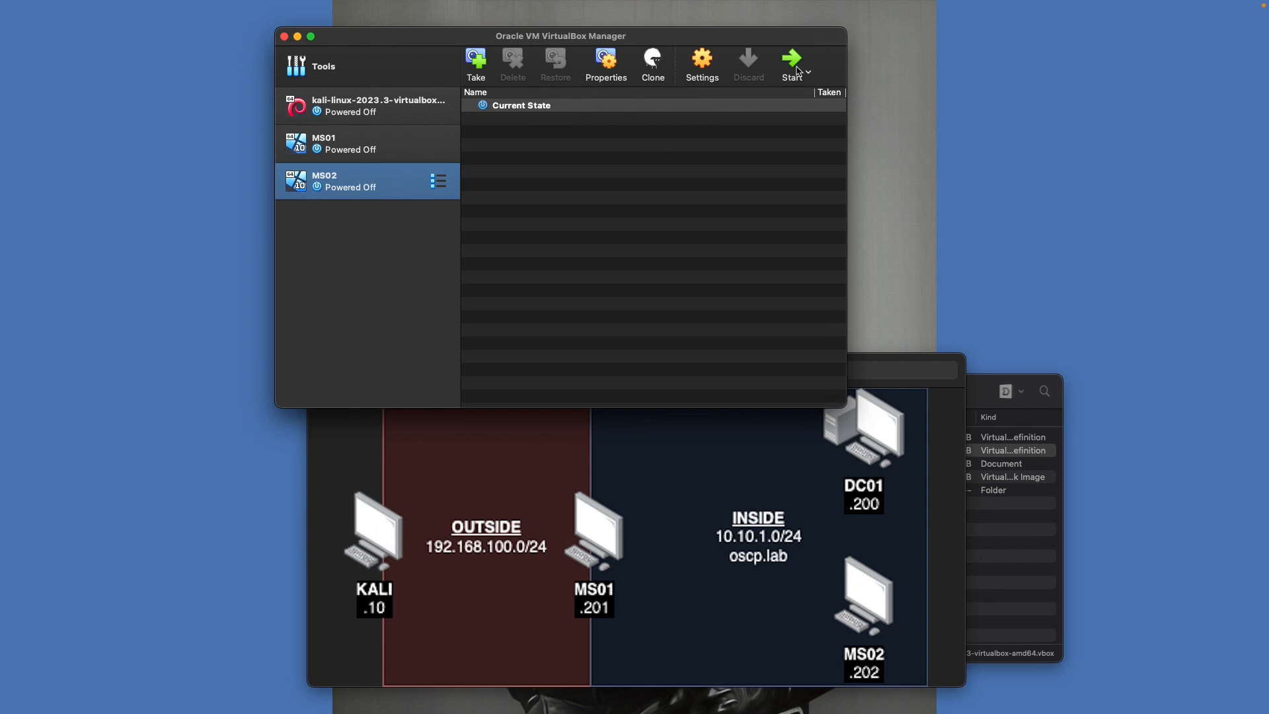
pyautogui.press('Up')
pyautogui.press('Up')
pyautogui.press('Up')
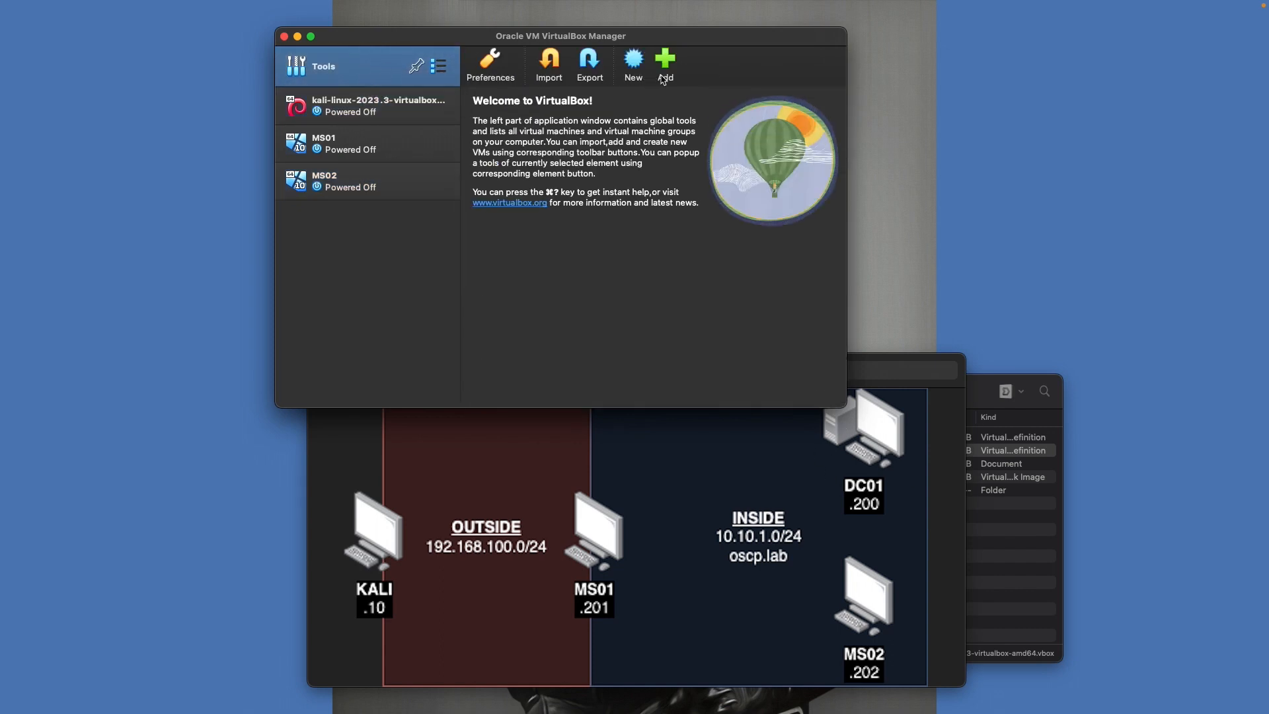
# Start a new VM named DC01 with version Windows 2019 (64-bit)
pyautogui.click(634, 60)
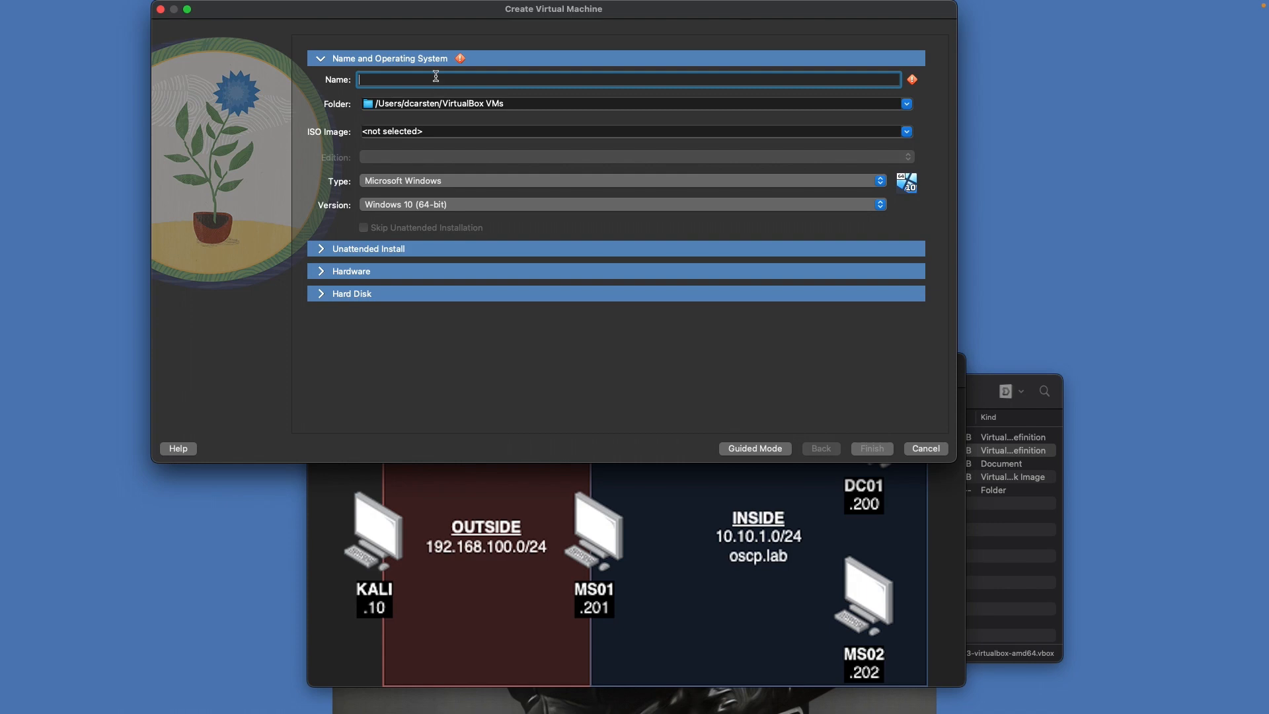
pyautogui.write('DC01')
pyautogui.click(412, 205)
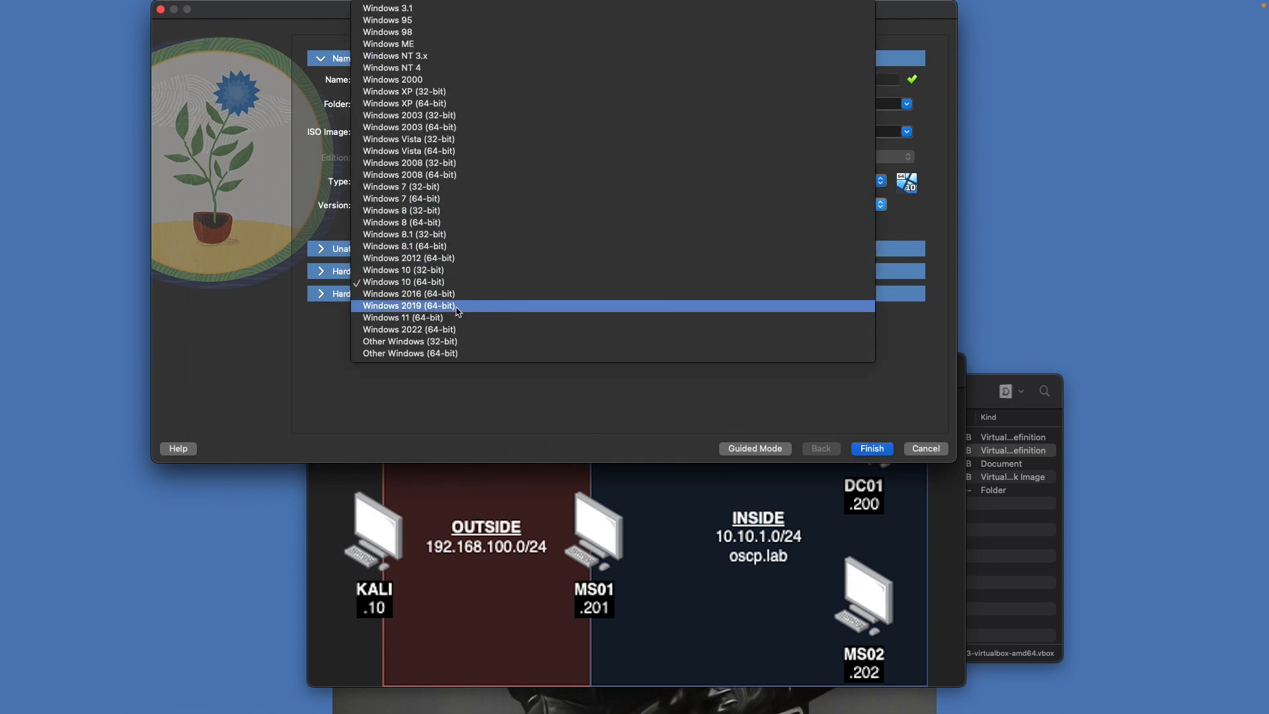
pyautogui.click(430, 308)
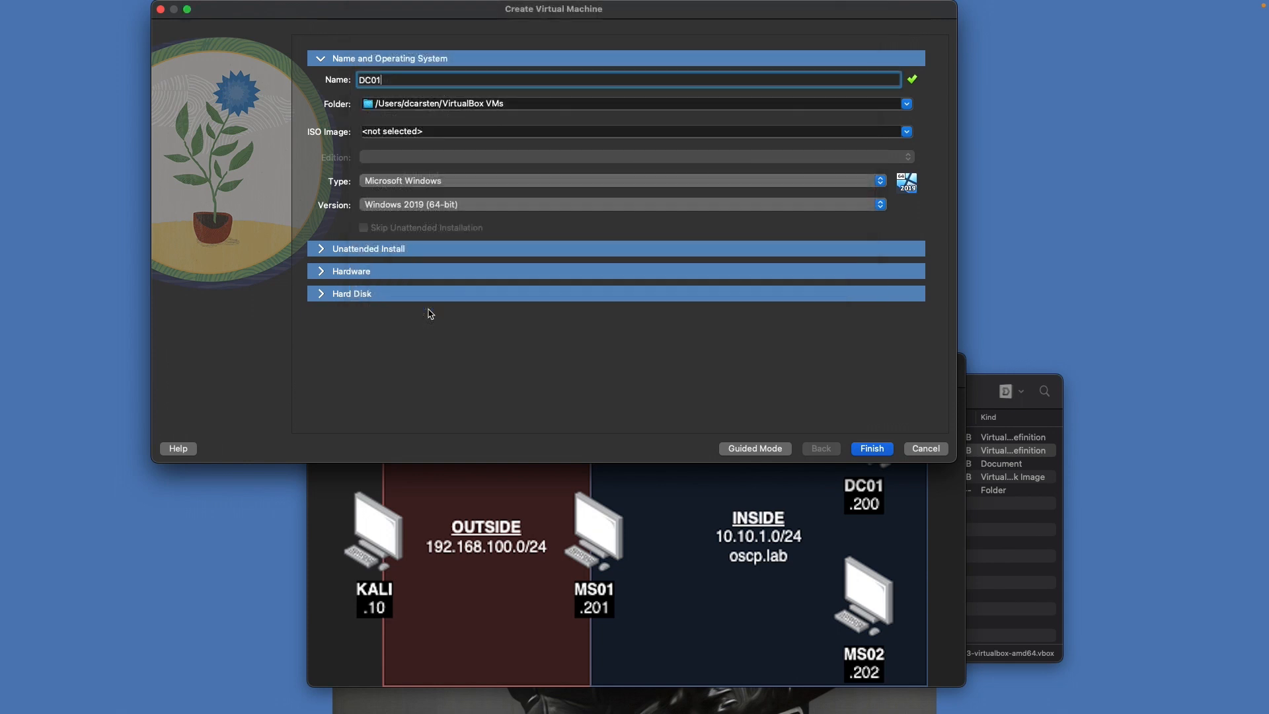
# Give DC01 4096 MB memory, 2 CPUs and a 50 GB disk, and finish creating it
pyautogui.click(375, 275)
pyautogui.click(884, 125)
pyautogui.doubleClick(885, 125)
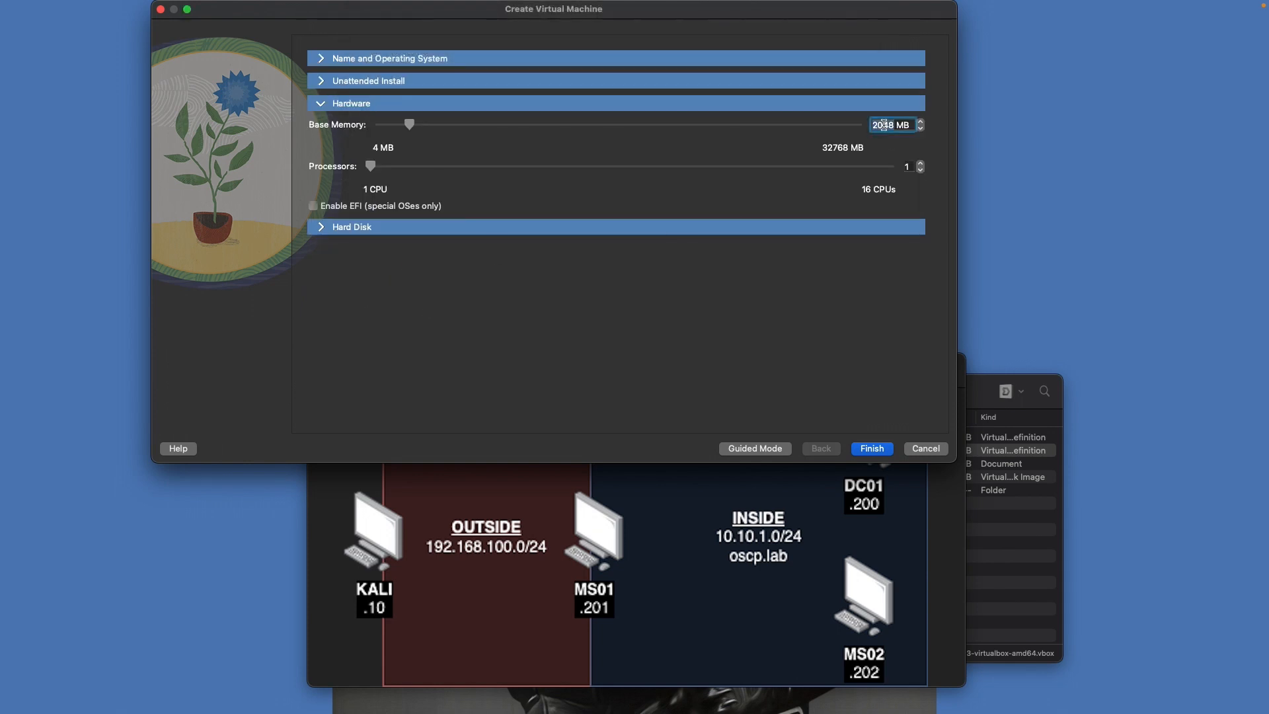
pyautogui.write('4096')
pyautogui.press('Tab')
pyautogui.moveTo(370, 166); pyautogui.dragTo(405, 166)
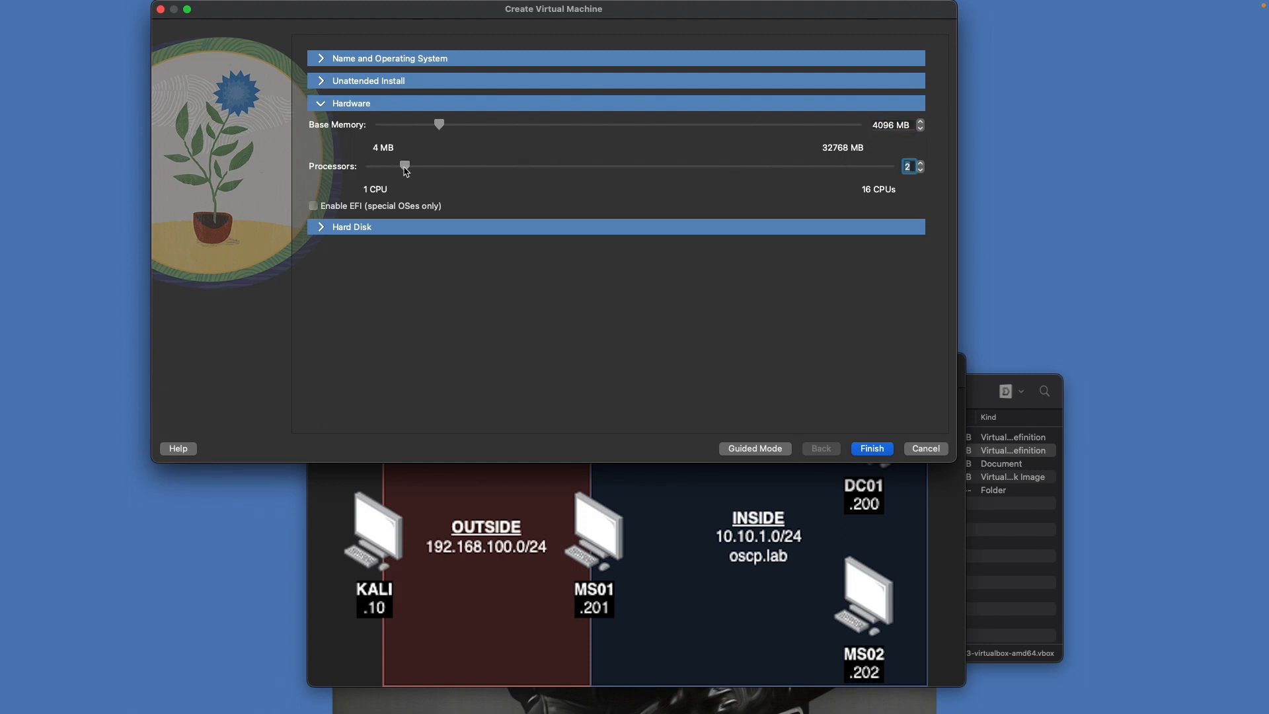
pyautogui.click(386, 228)
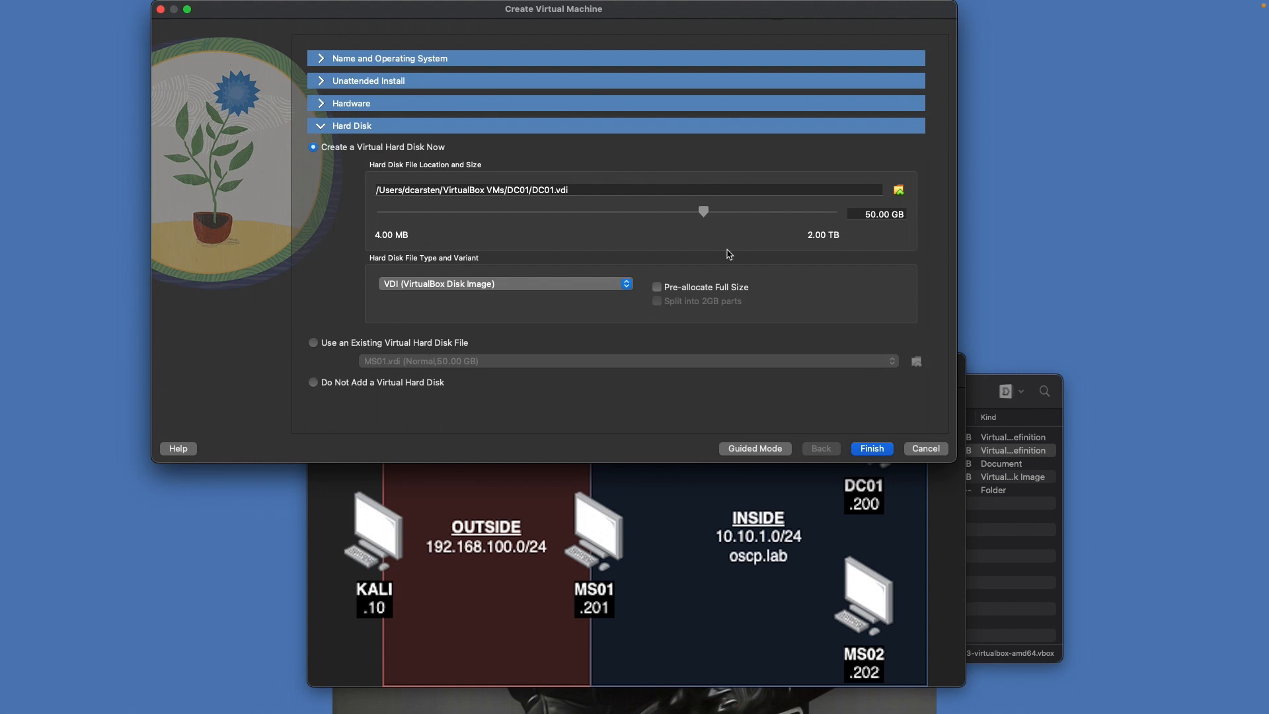
pyautogui.click(868, 449)
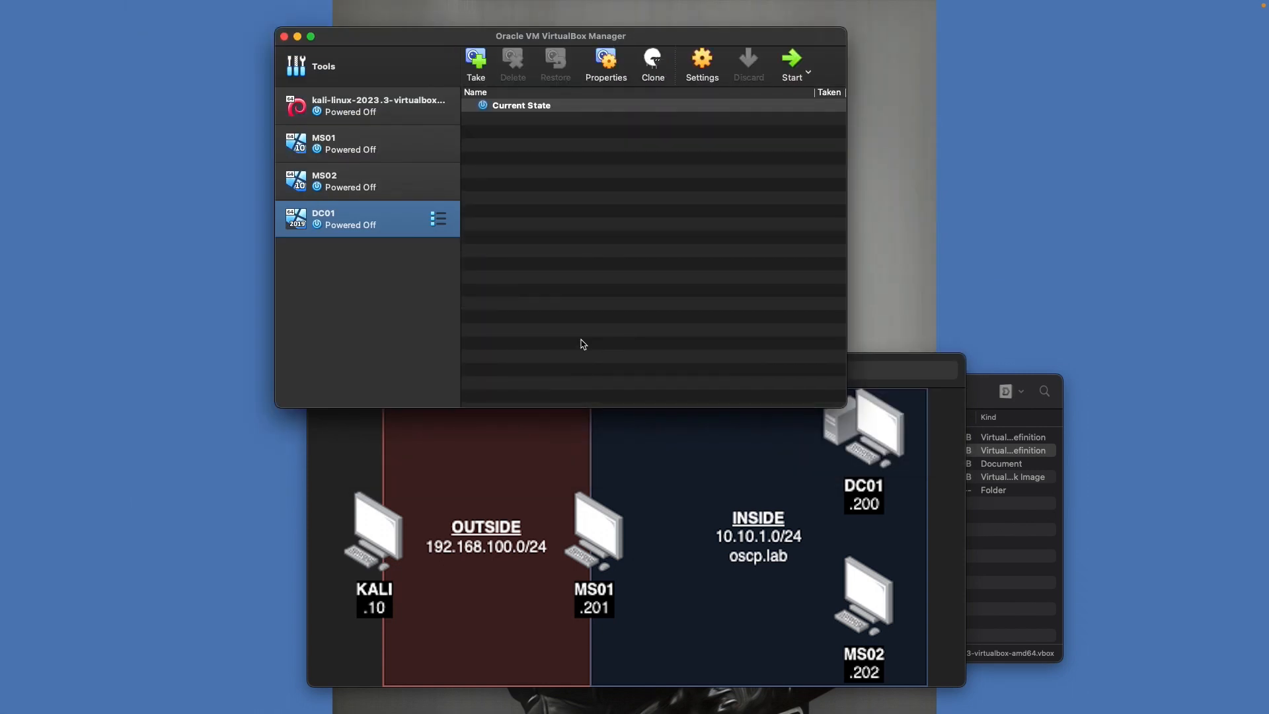
# Attach DC01's Adapter 1 to the oscp-inside internal network
pyautogui.rightClick(387, 231)
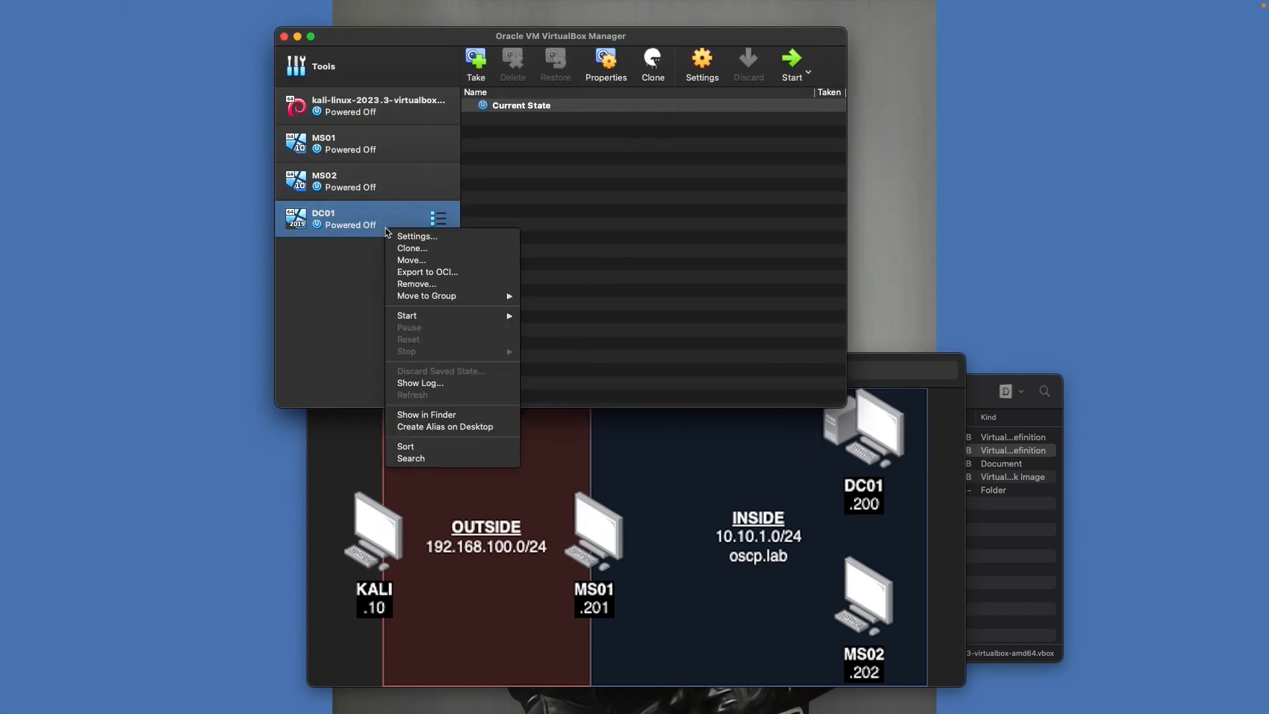
pyautogui.click(417, 236)
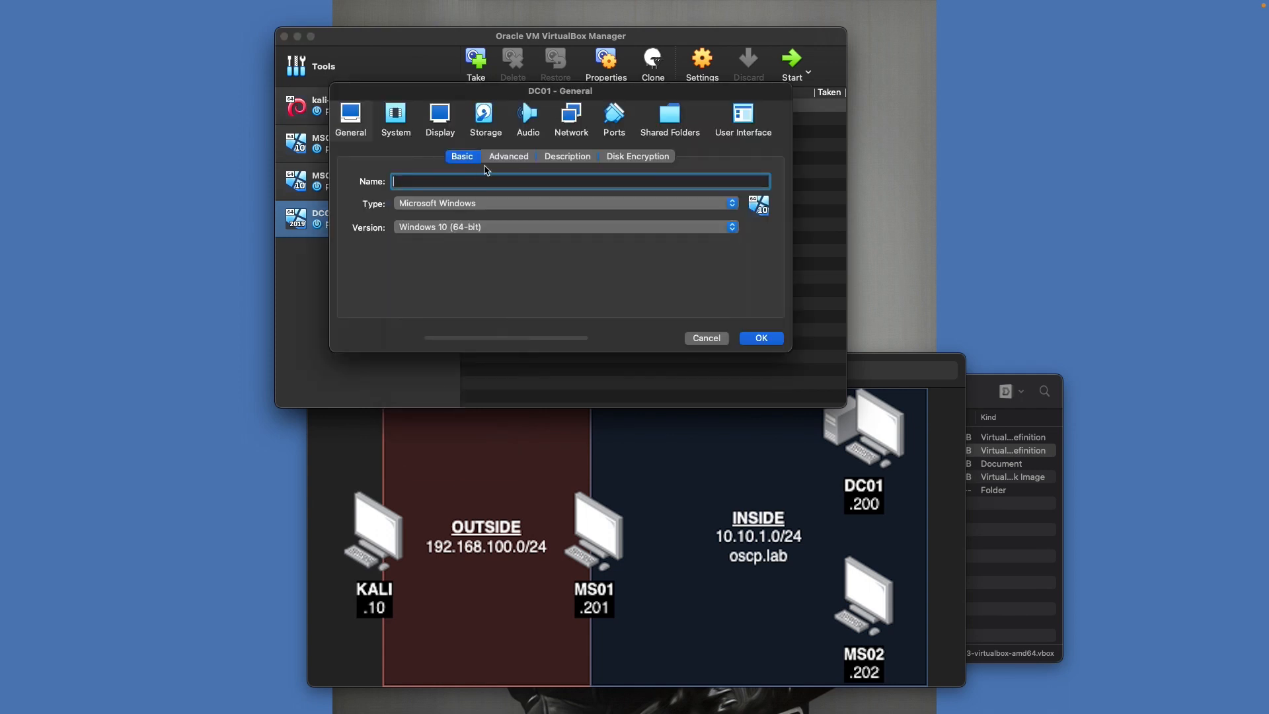
pyautogui.click(574, 118)
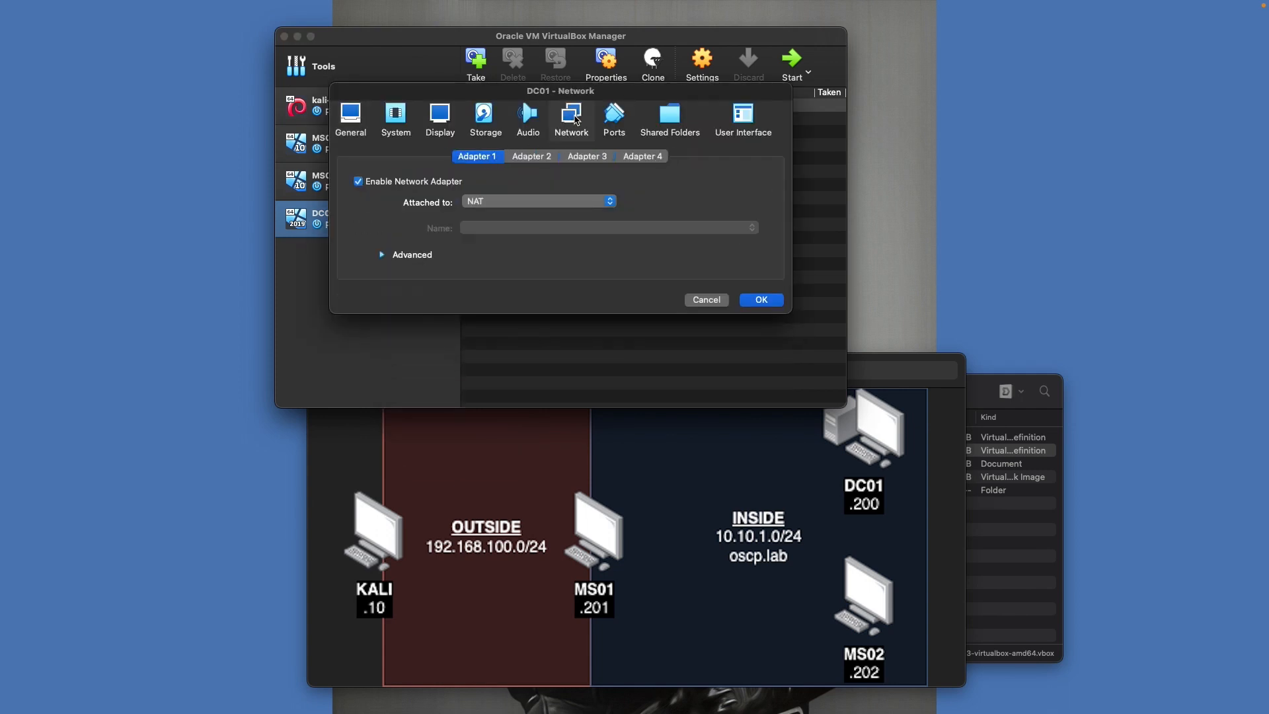
pyautogui.click(500, 202)
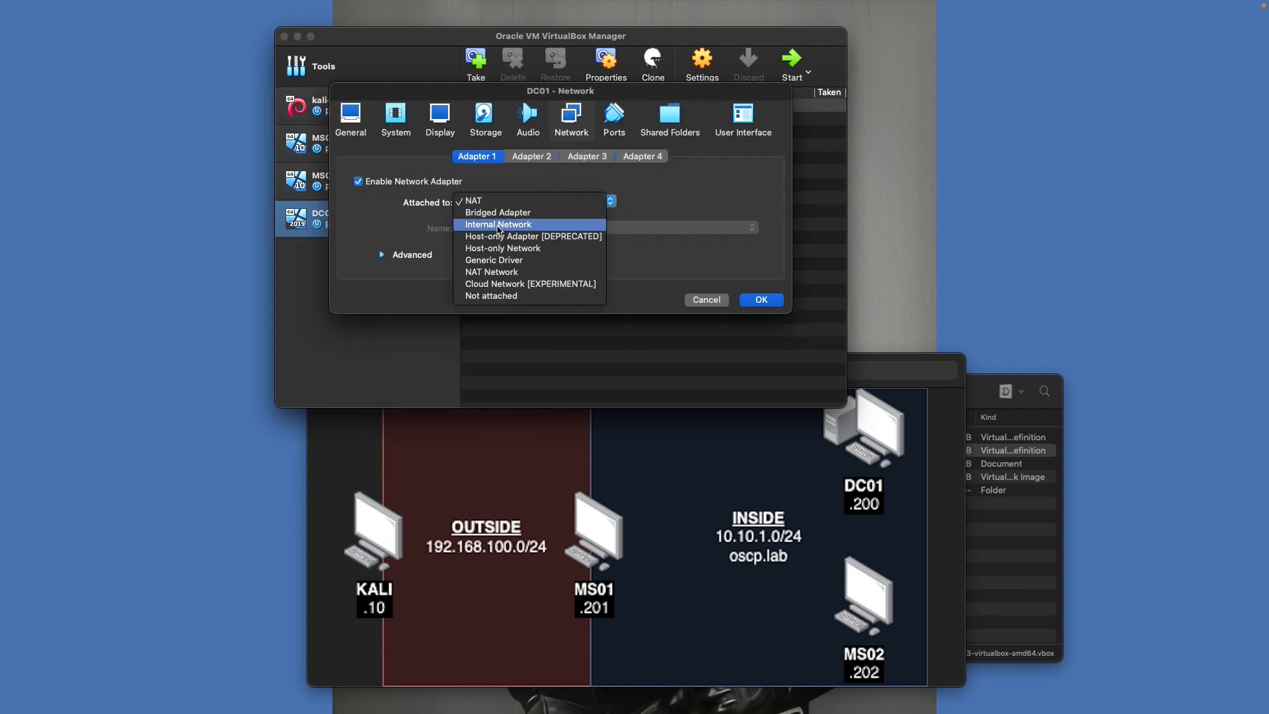
pyautogui.click(499, 225)
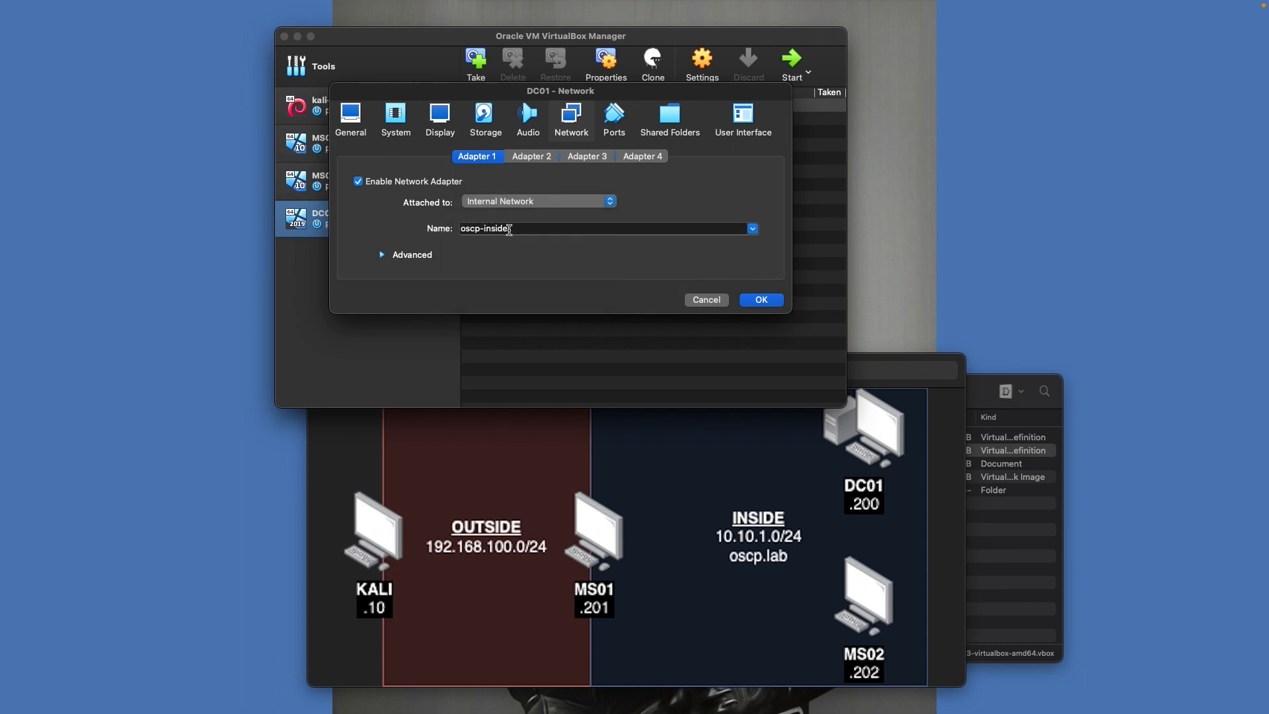
# Load the Windows Server 17763 evaluation ISO into DC01's empty optical drive and save
pyautogui.click(485, 116)
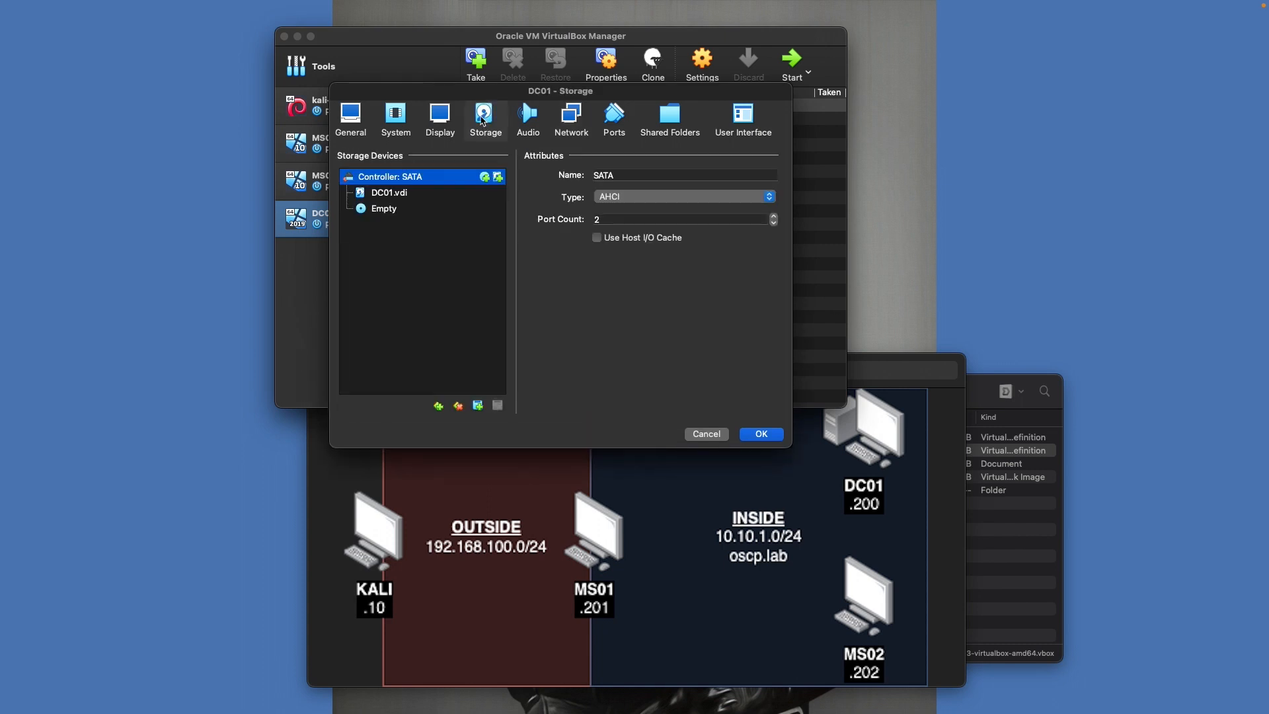
pyautogui.click(390, 210)
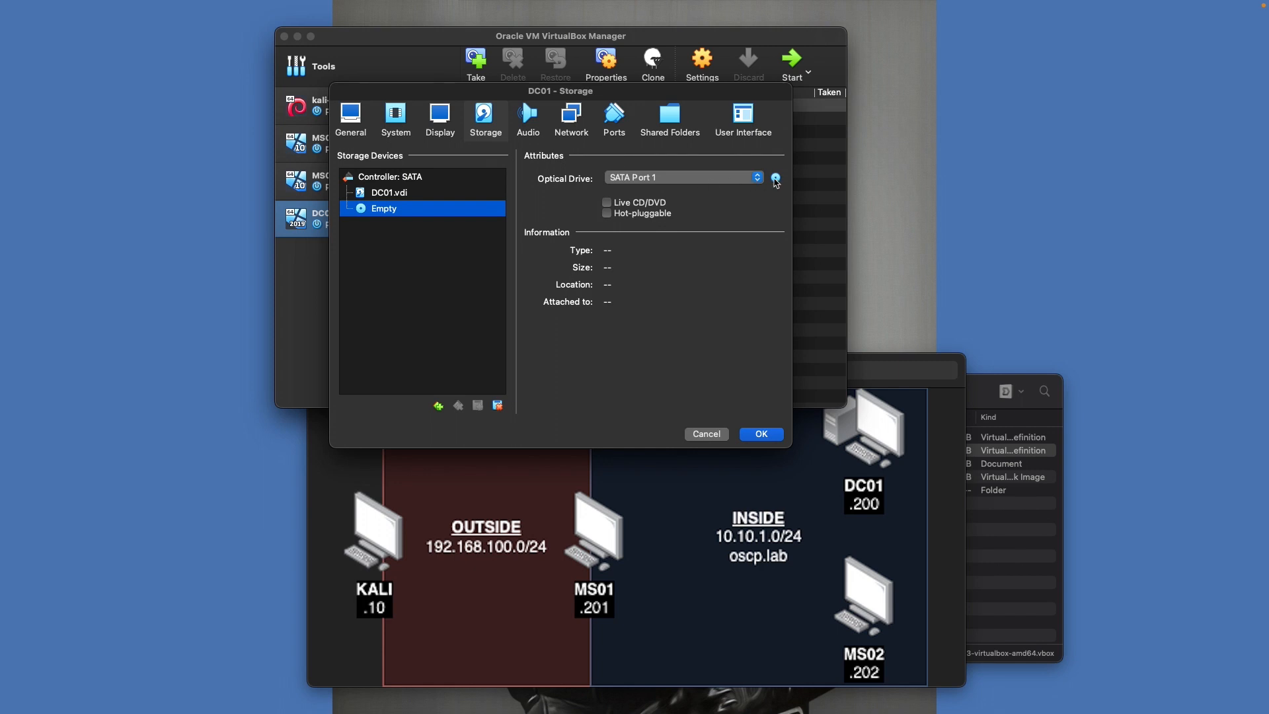
pyautogui.click(776, 179)
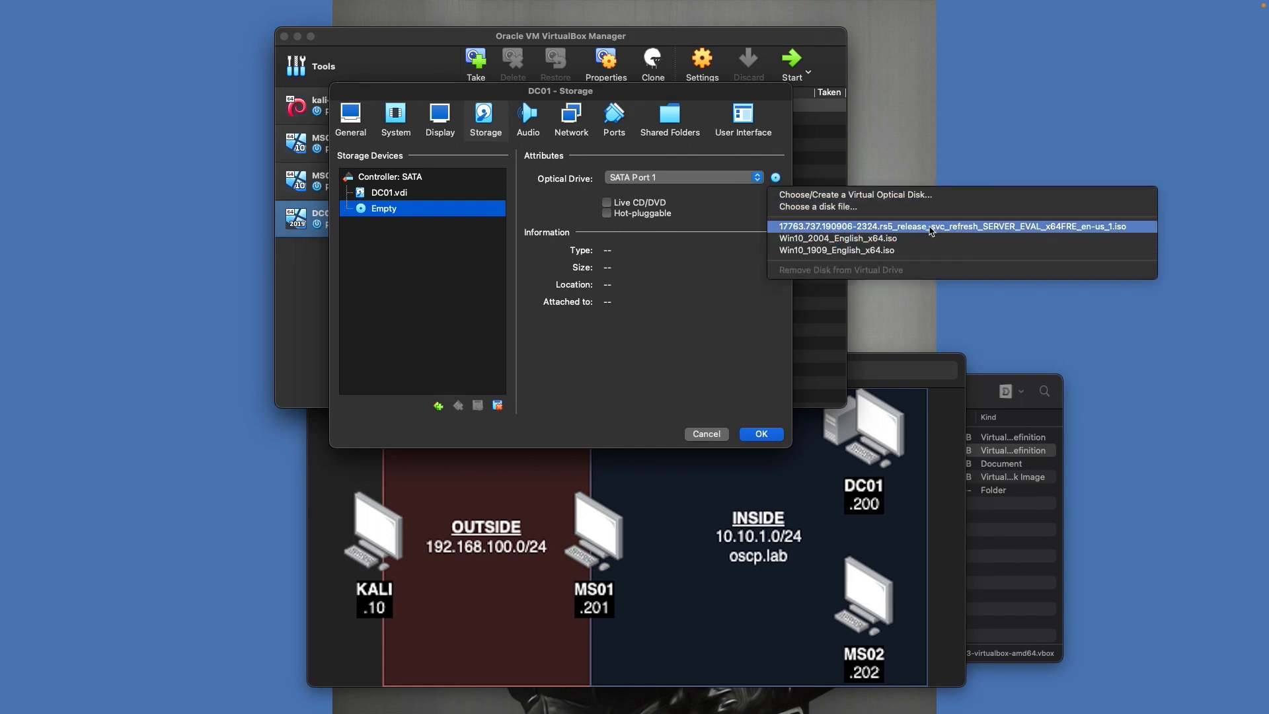
pyautogui.click(931, 228)
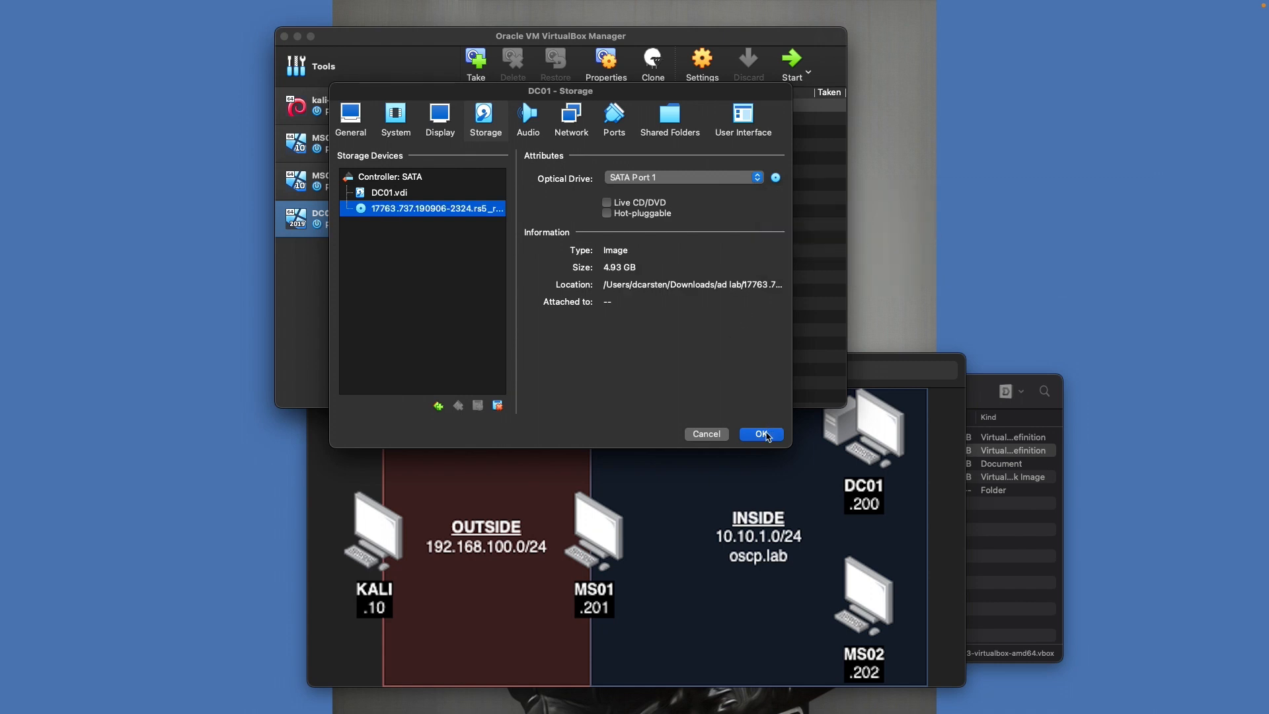
pyautogui.click(762, 434)
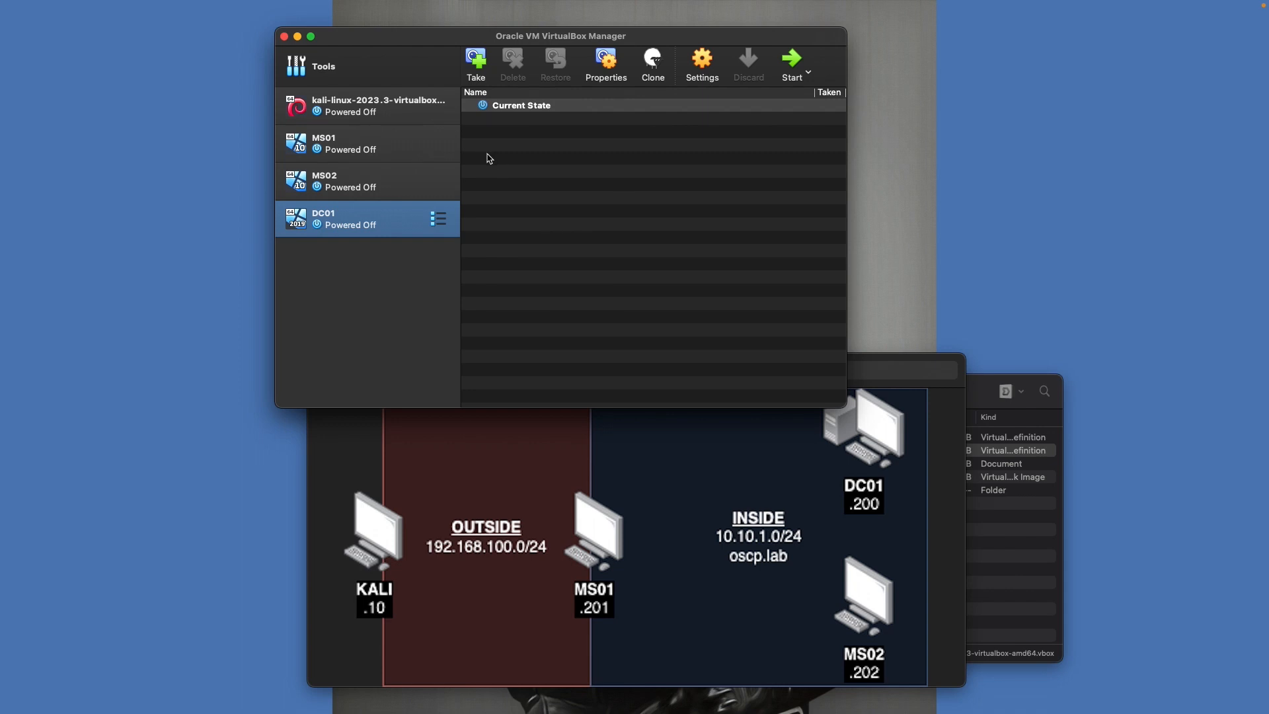
# Start MS01 and make its window full screen at the Windows Setup language screen
pyautogui.keyDown('super'); pyautogui.click(402, 147); pyautogui.keyUp('super')
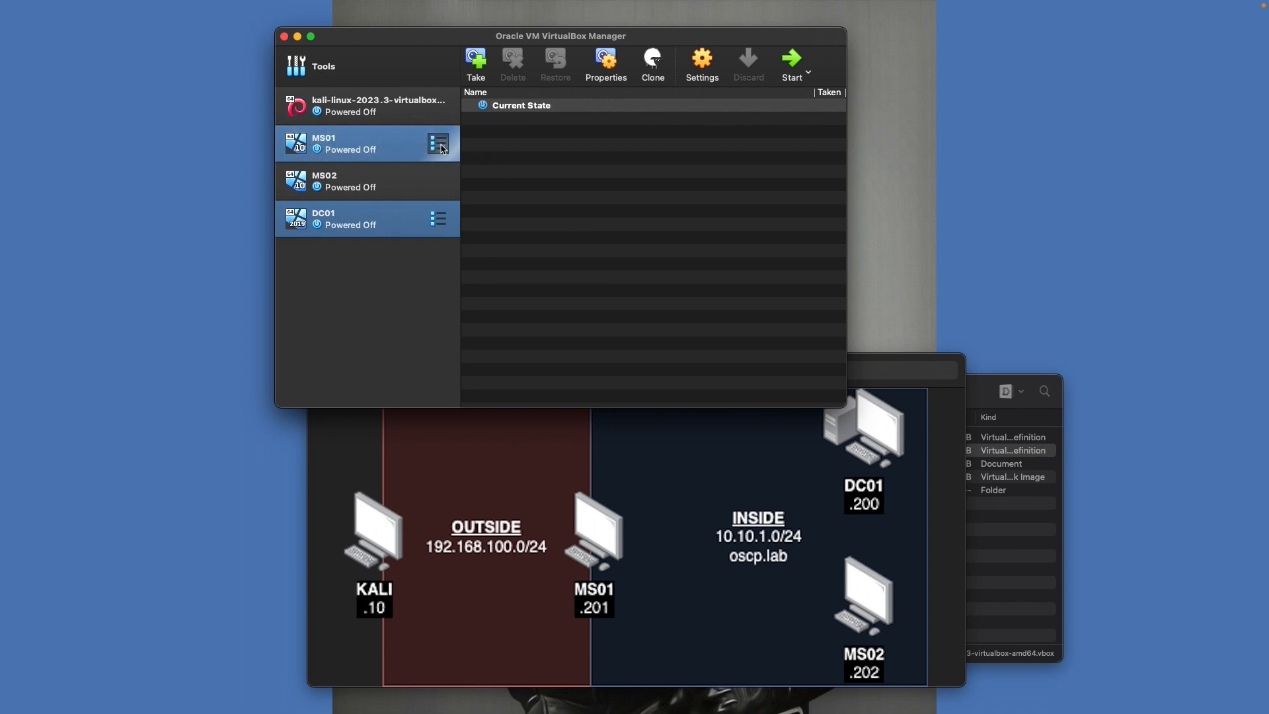
pyautogui.doubleClick(403, 149)
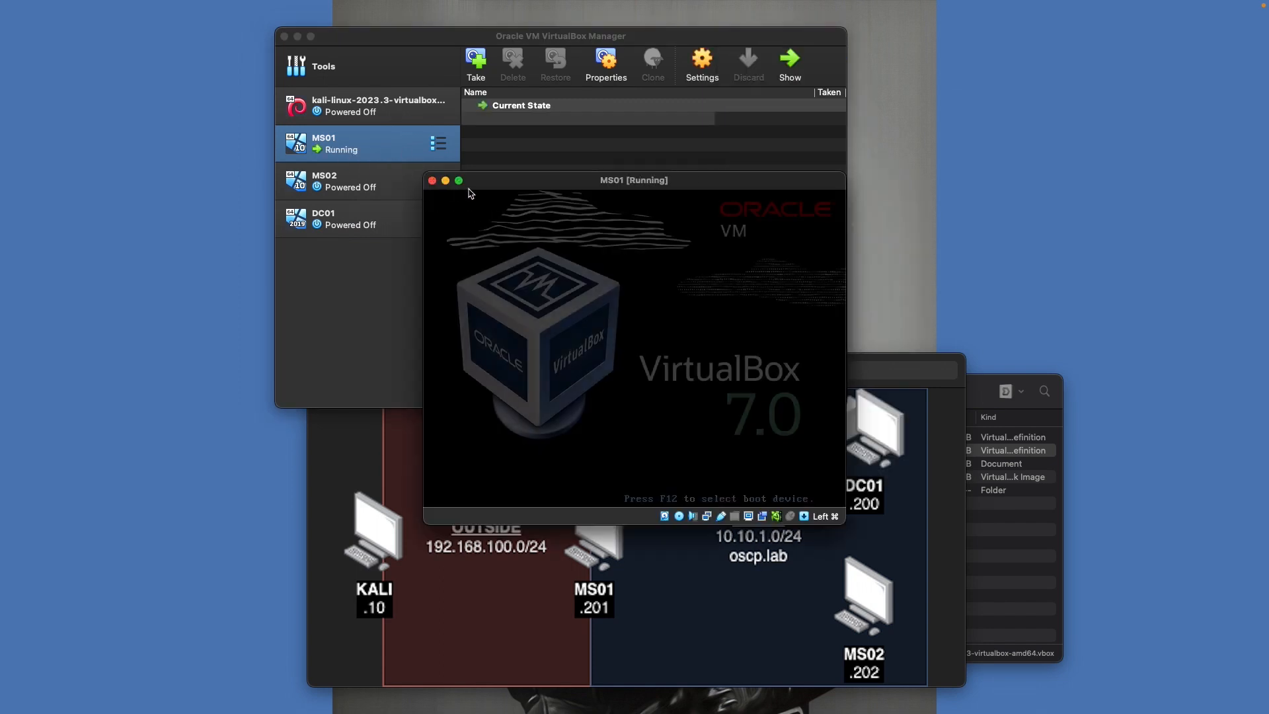
pyautogui.moveTo(464, 188)
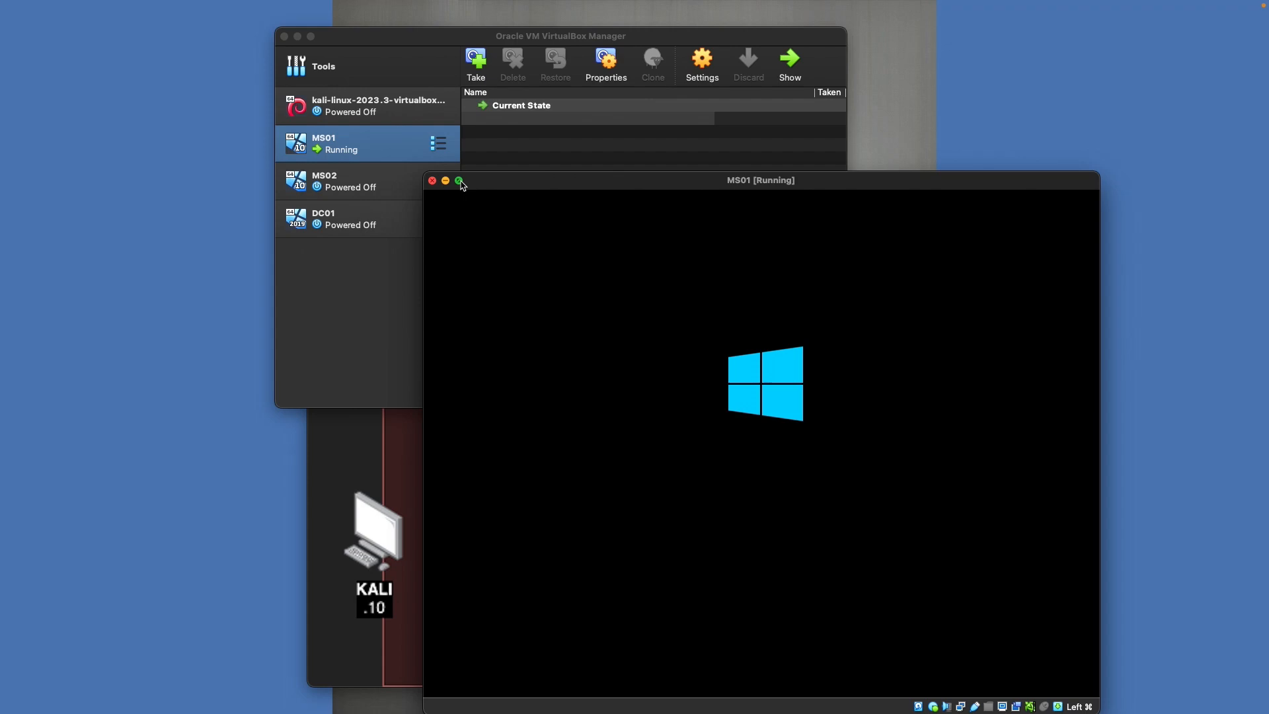
pyautogui.click(460, 181)
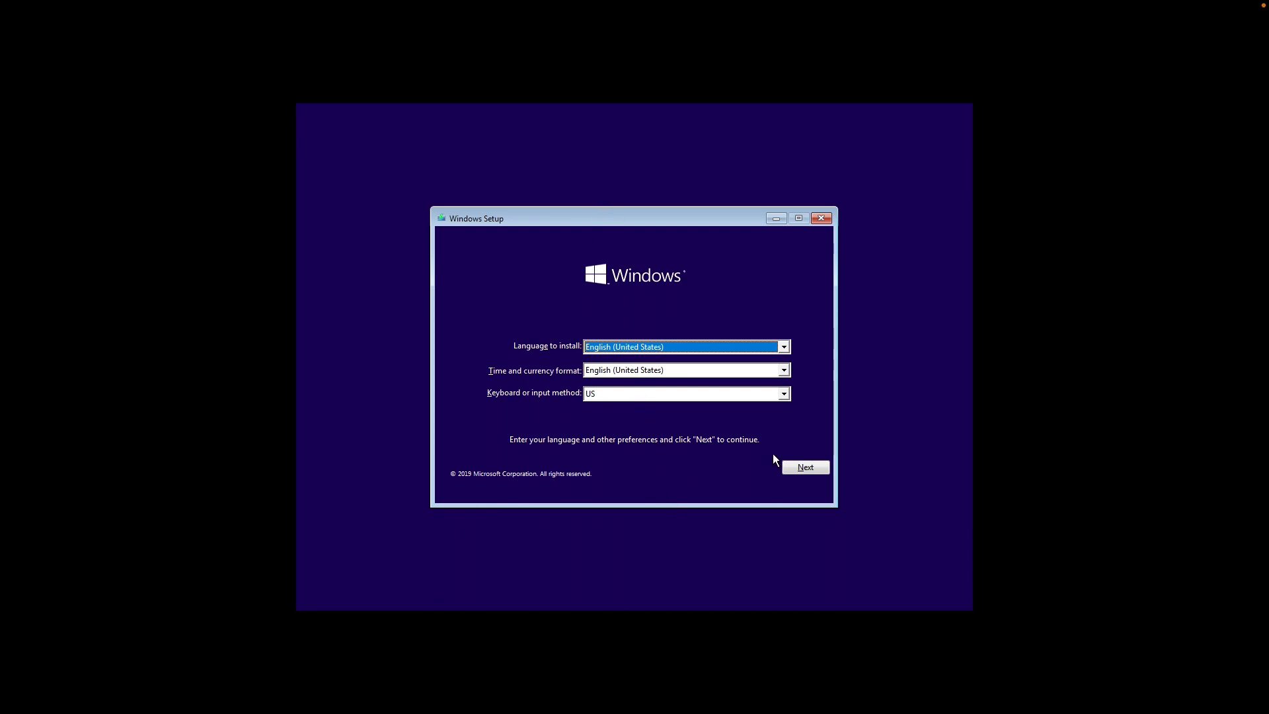
# Start a custom Windows 10 Pro install, skipping the product key, onto Drive 0's 50 GB unallocated space
pyautogui.click(806, 466)
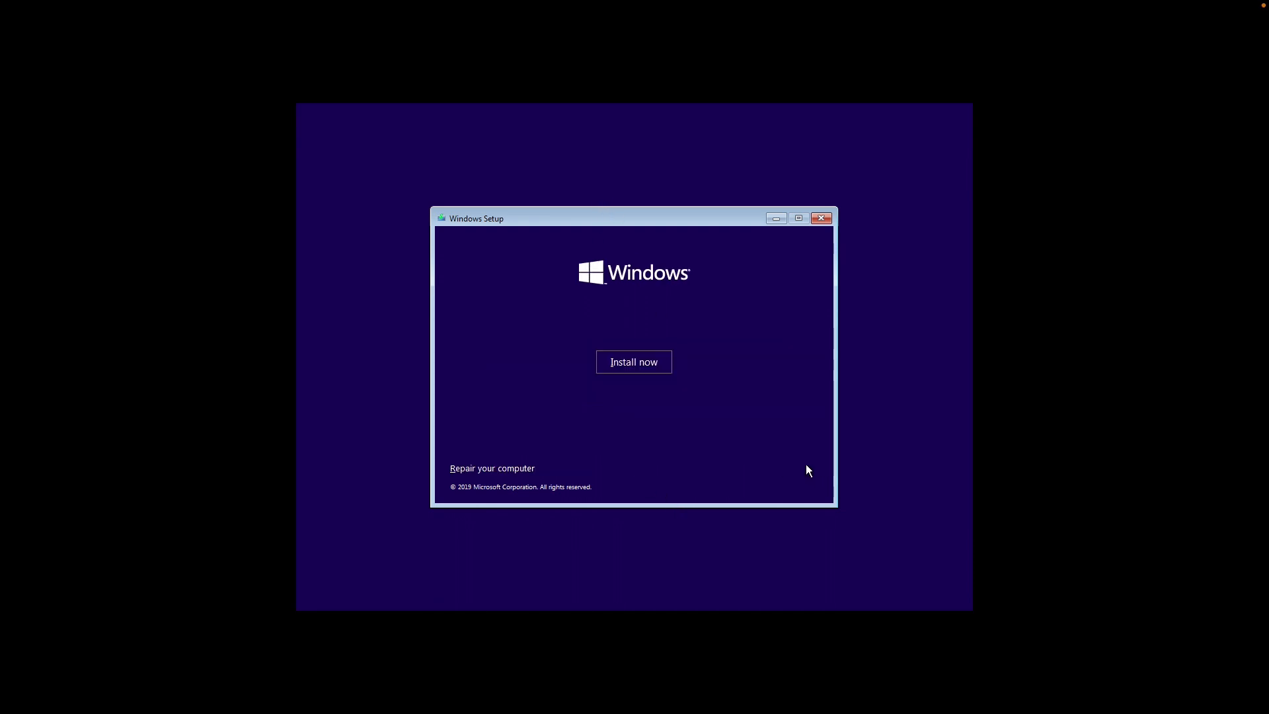
pyautogui.click(647, 366)
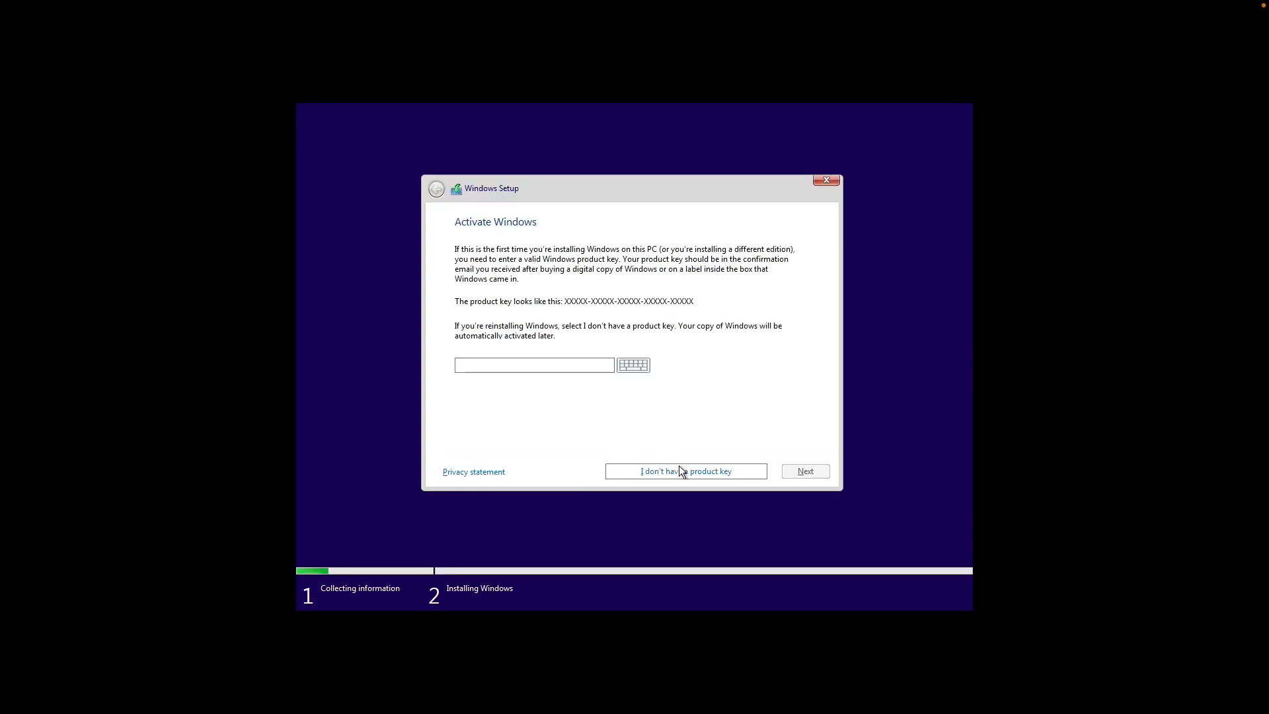
pyautogui.click(681, 470)
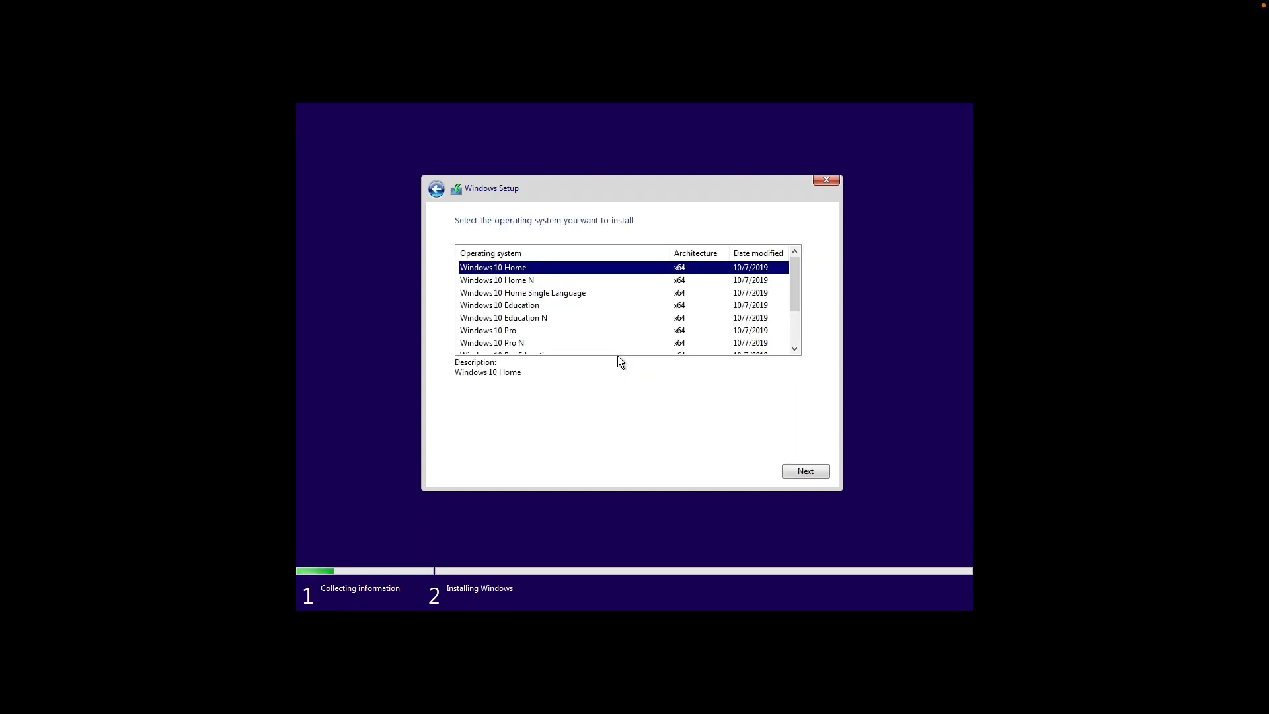
pyautogui.click(529, 329)
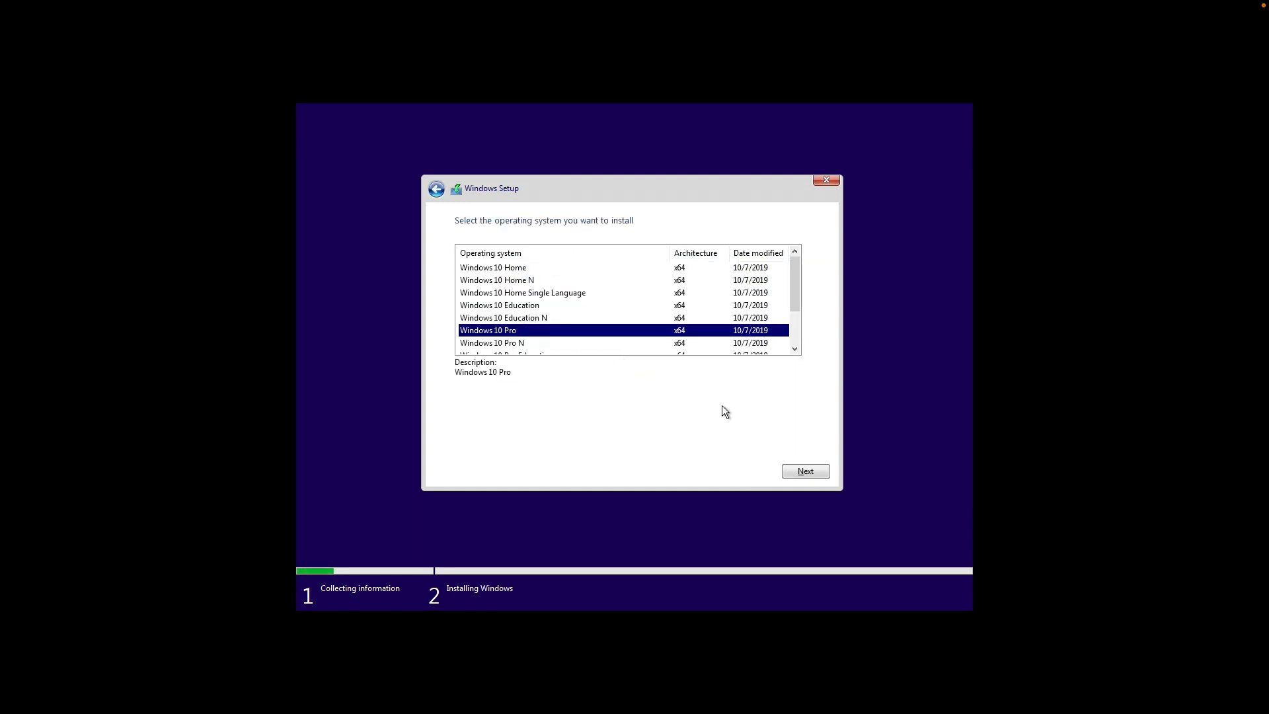
pyautogui.click(790, 466)
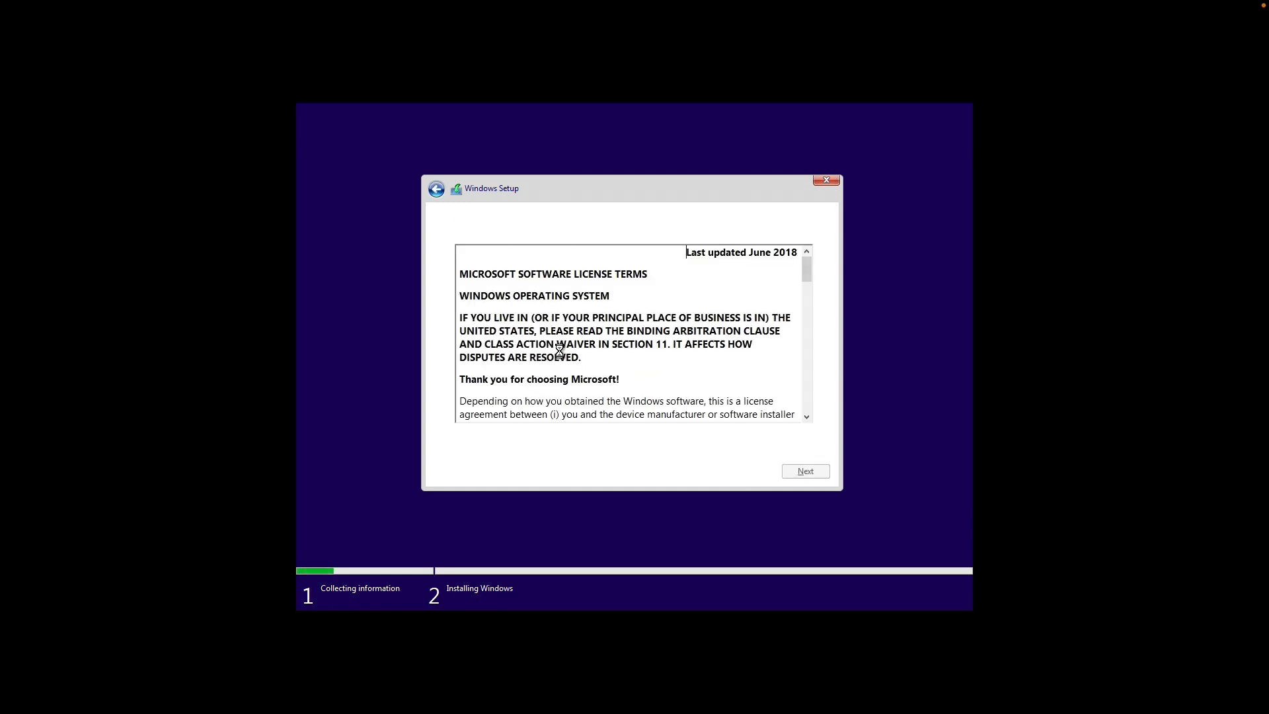
pyautogui.click(819, 474)
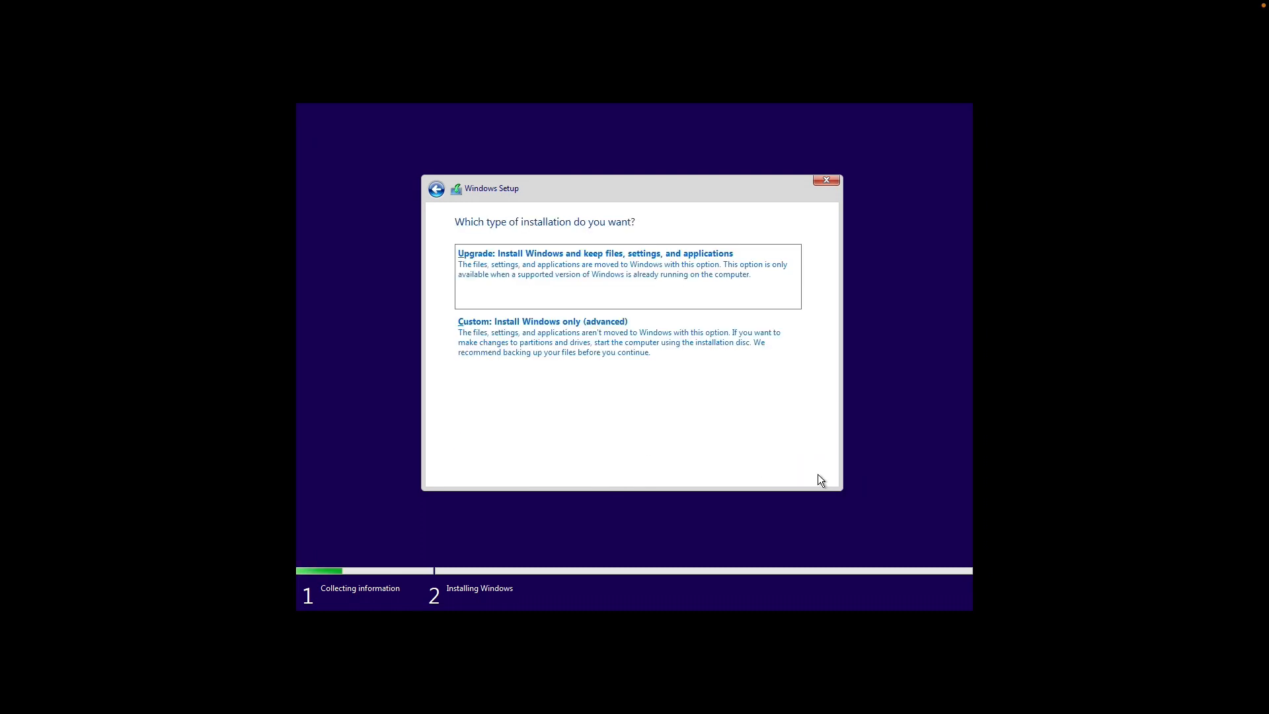
pyautogui.click(605, 351)
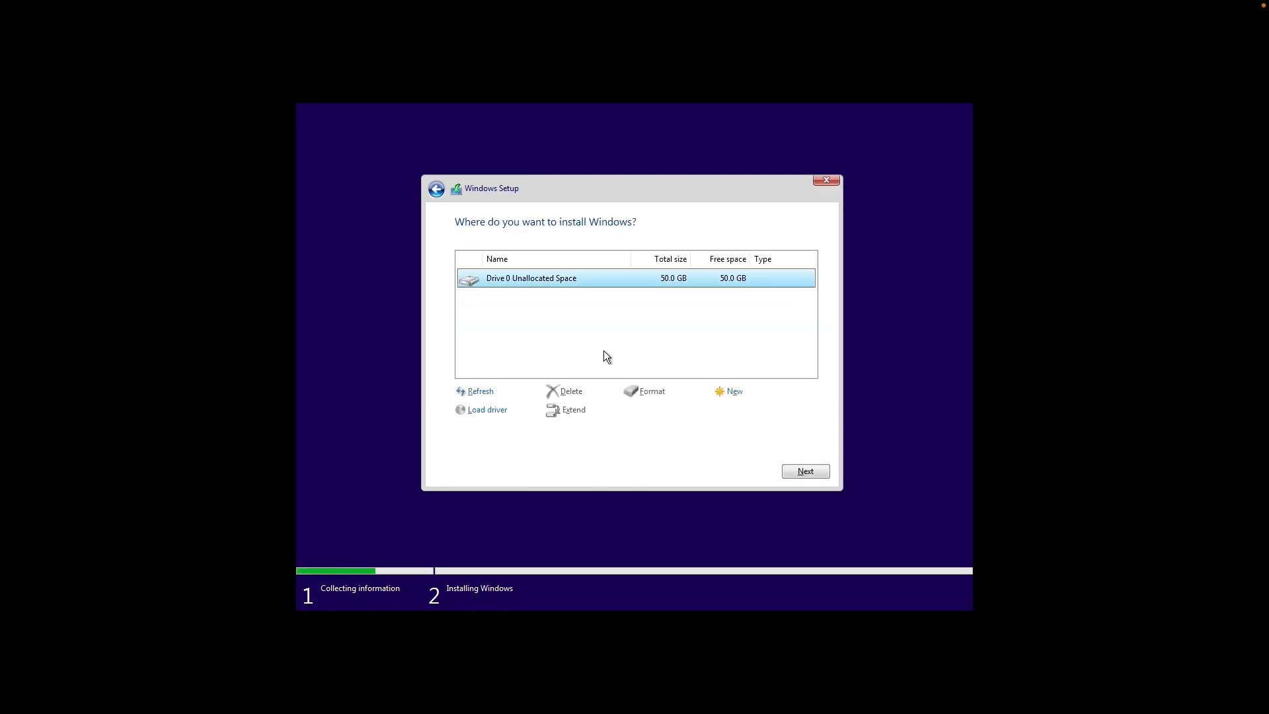
pyautogui.click(804, 471)
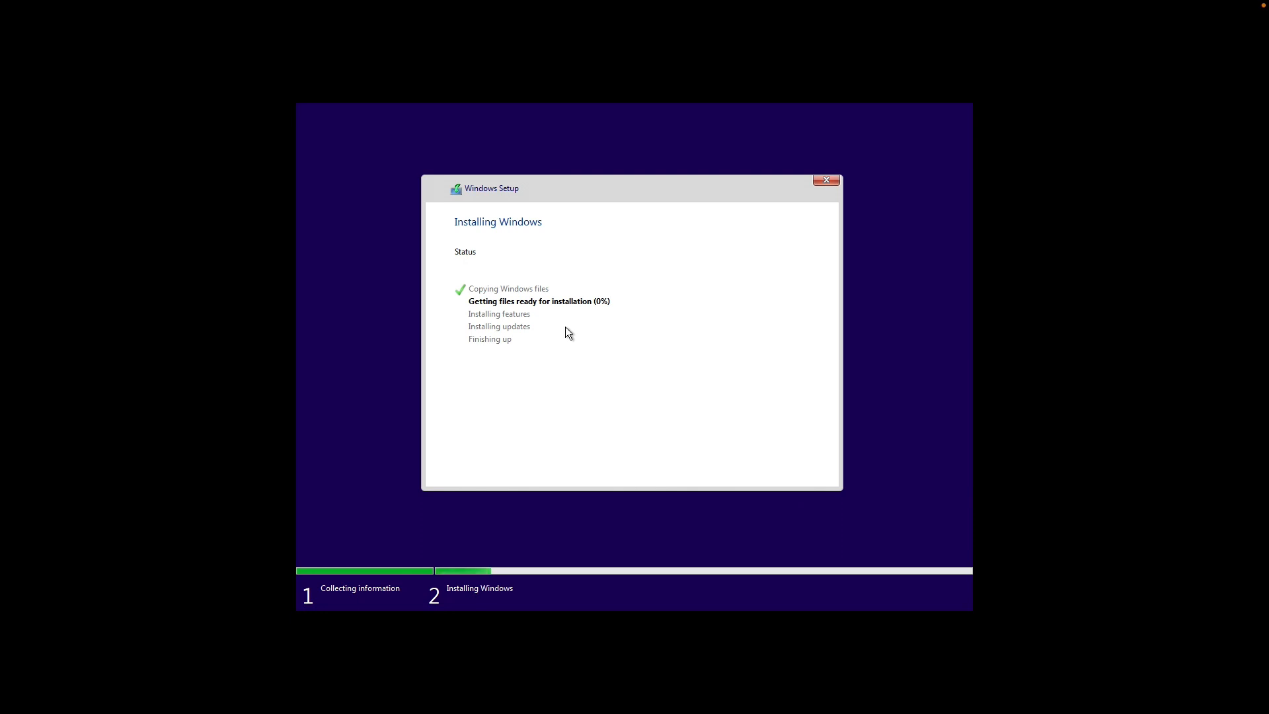
# Switch to the host desktop while Windows Setup finishes installing on MS01
pyautogui.hotkey('ctrl', 'Left')
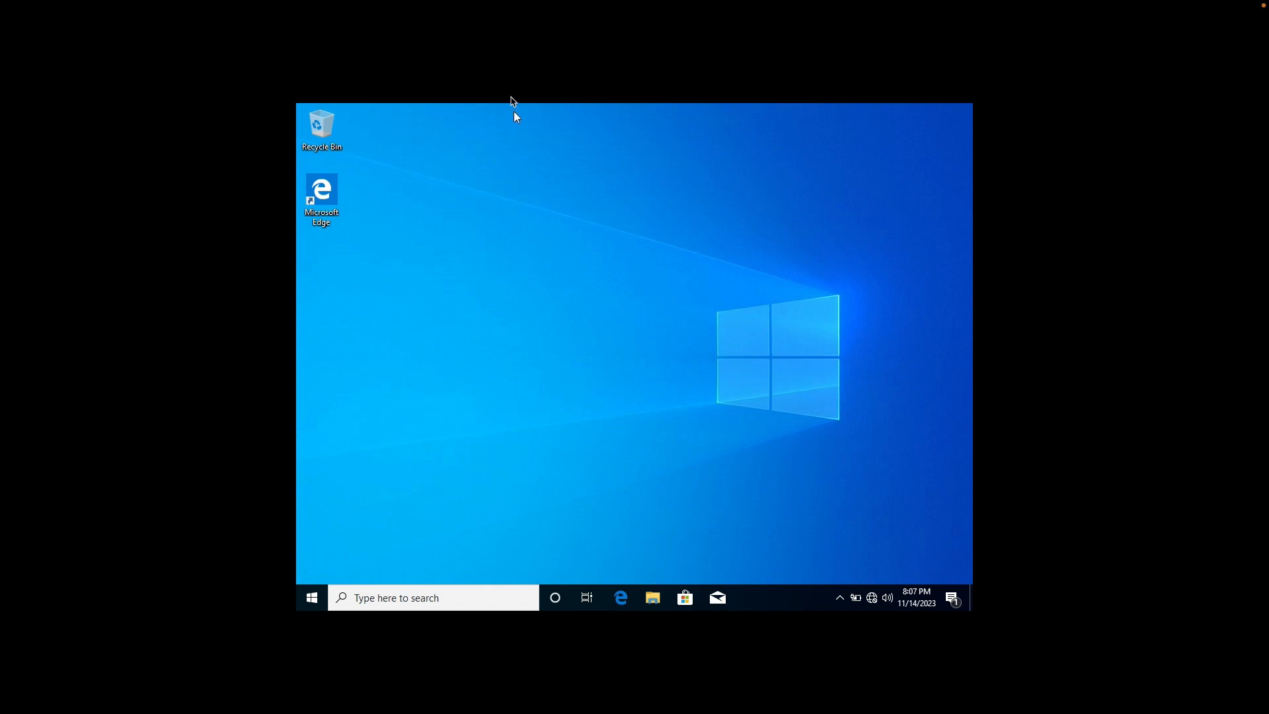
# Insert the VirtualBox Guest Additions CD image into the MS01 VM
pyautogui.moveTo(417, 3)
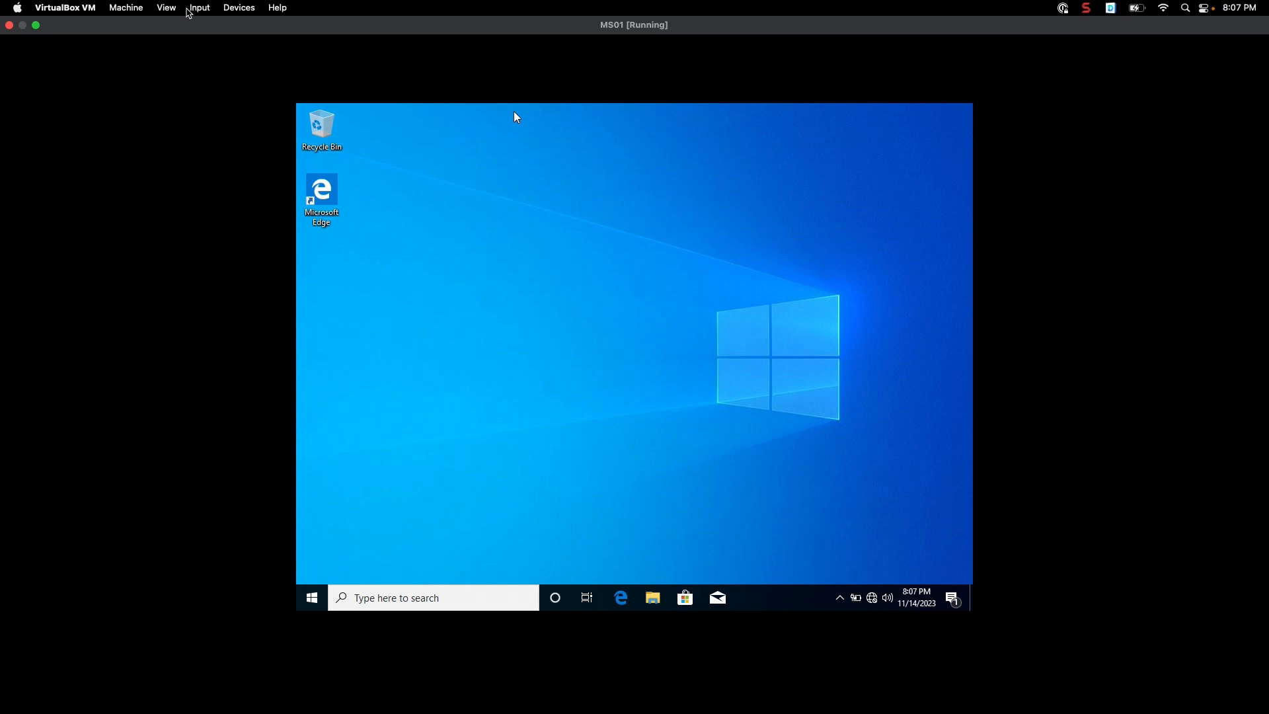
pyautogui.click(252, 10)
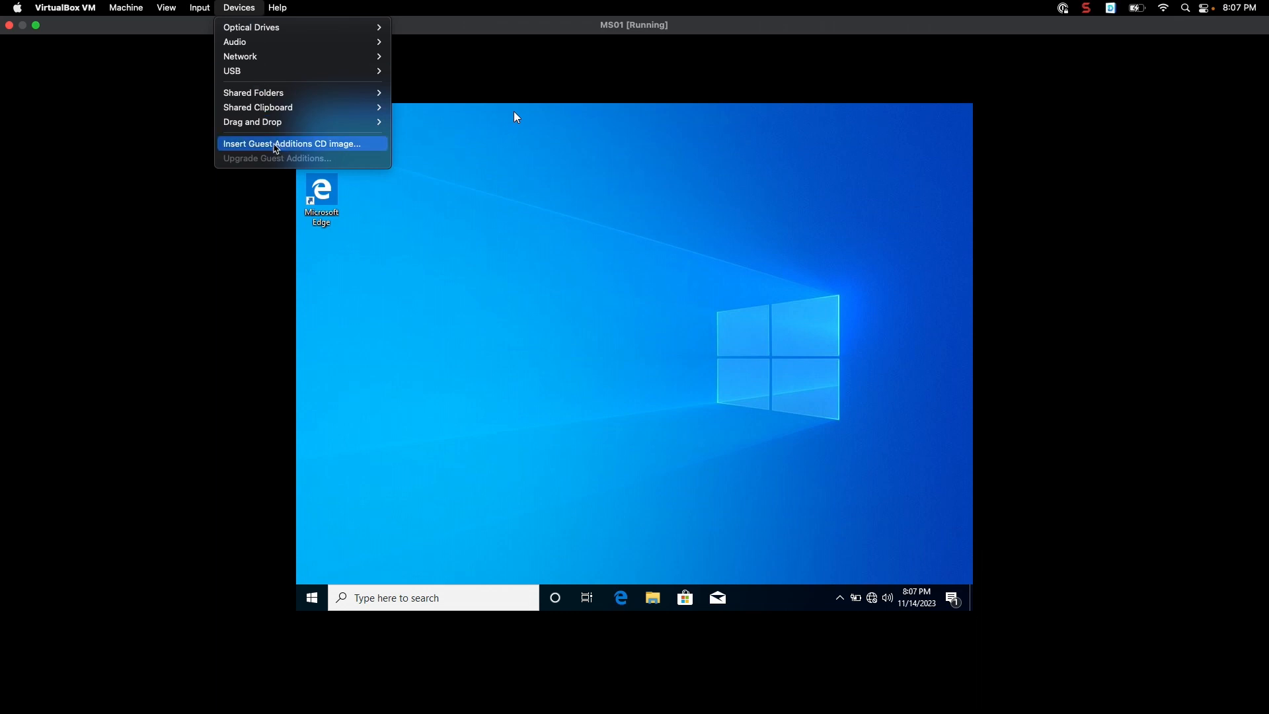
pyautogui.click(276, 144)
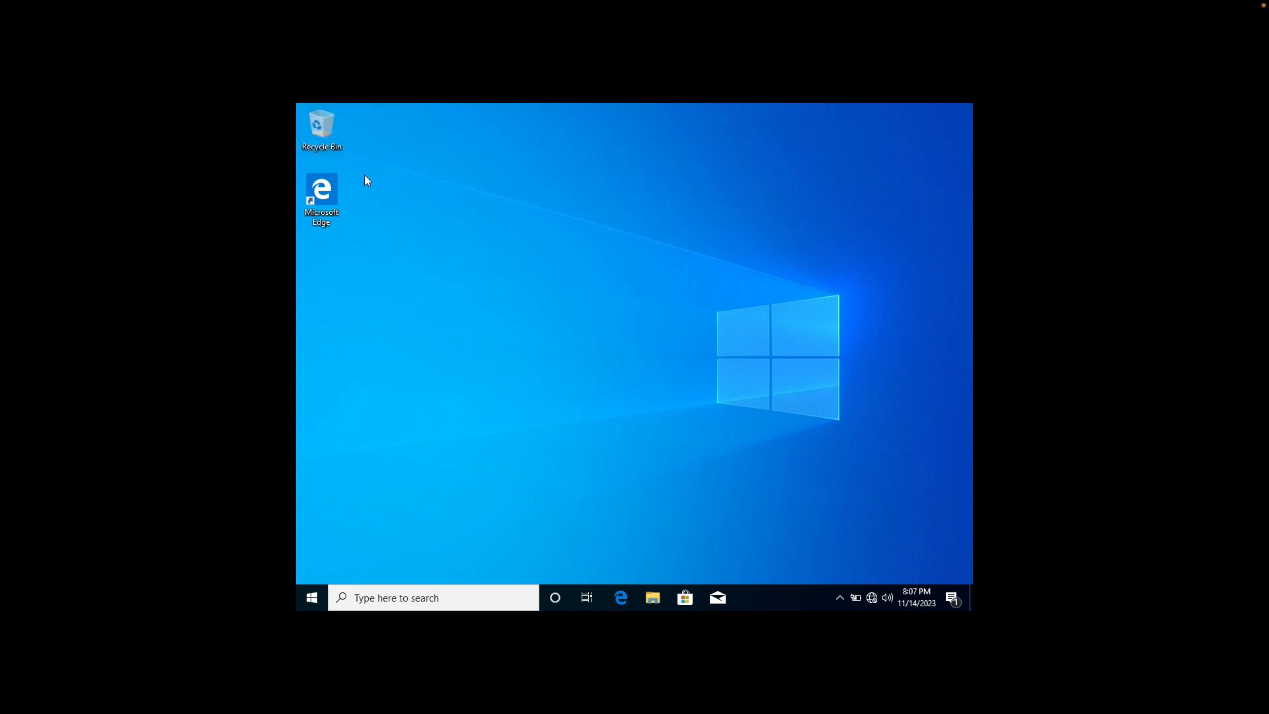
# Open the Guest Additions CD Drive (D:) from This PC in File Explorer
pyautogui.click(653, 598)
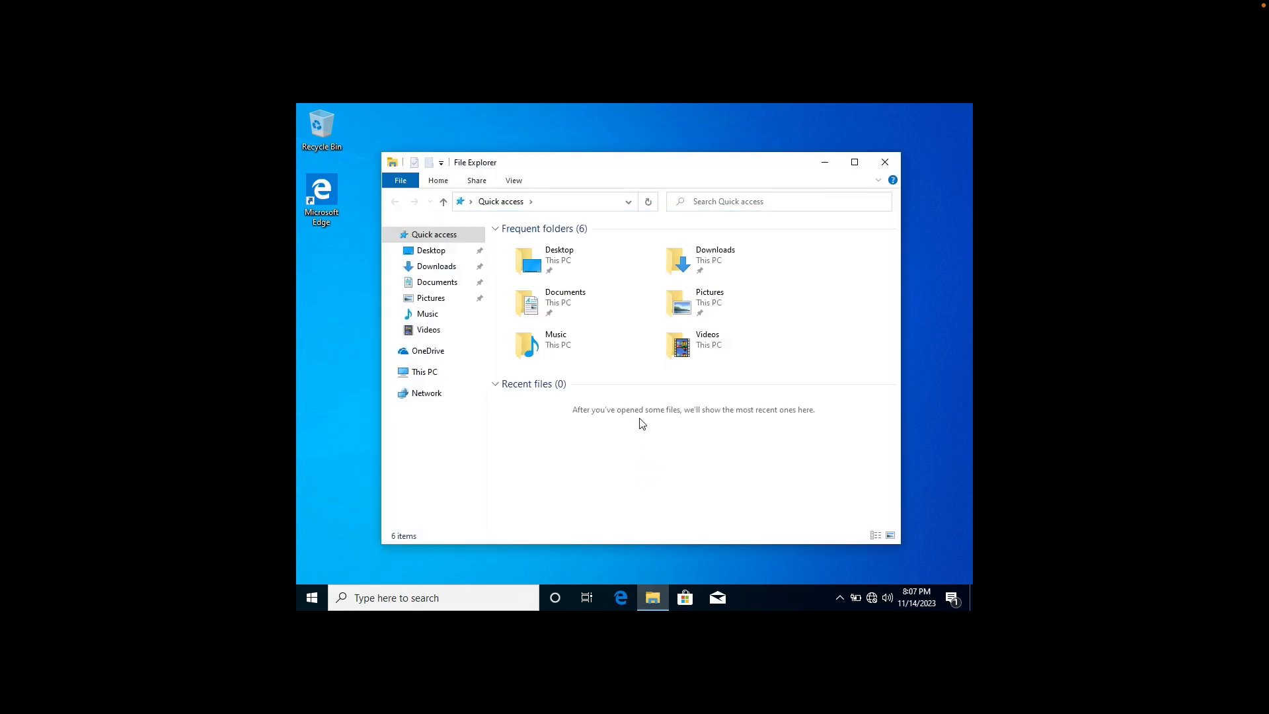
pyautogui.click(422, 375)
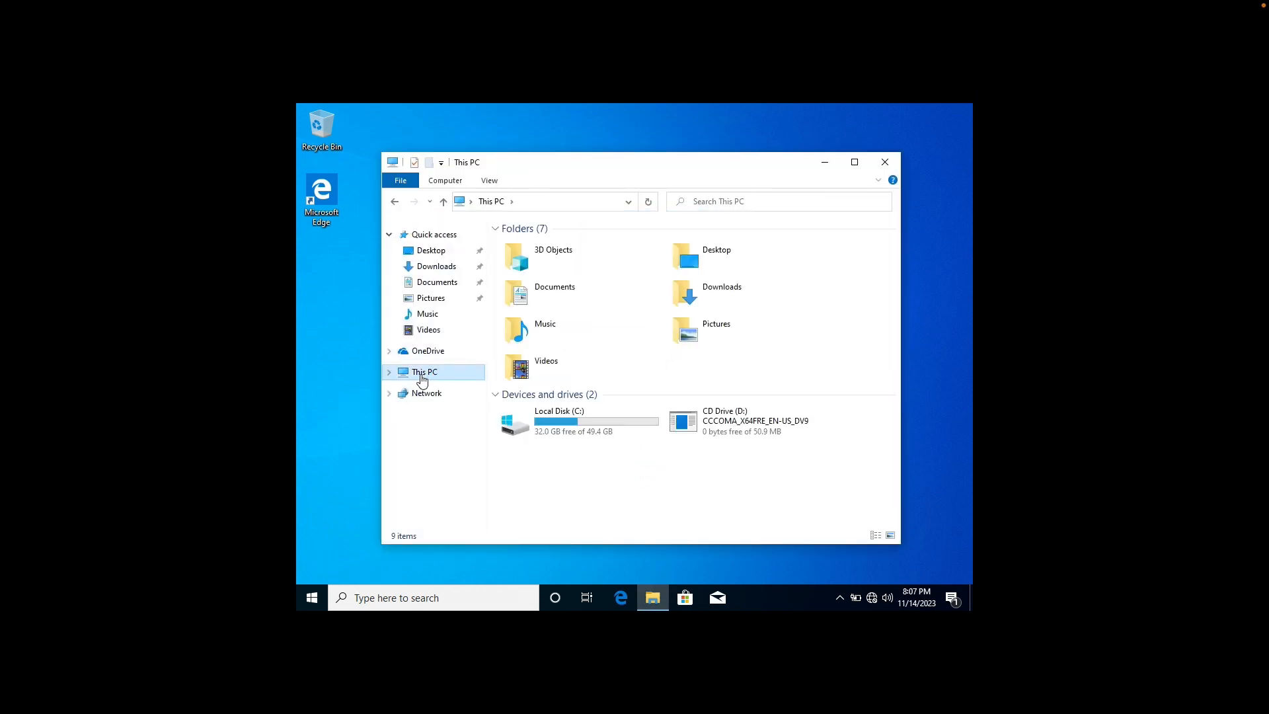
pyautogui.doubleClick(739, 422)
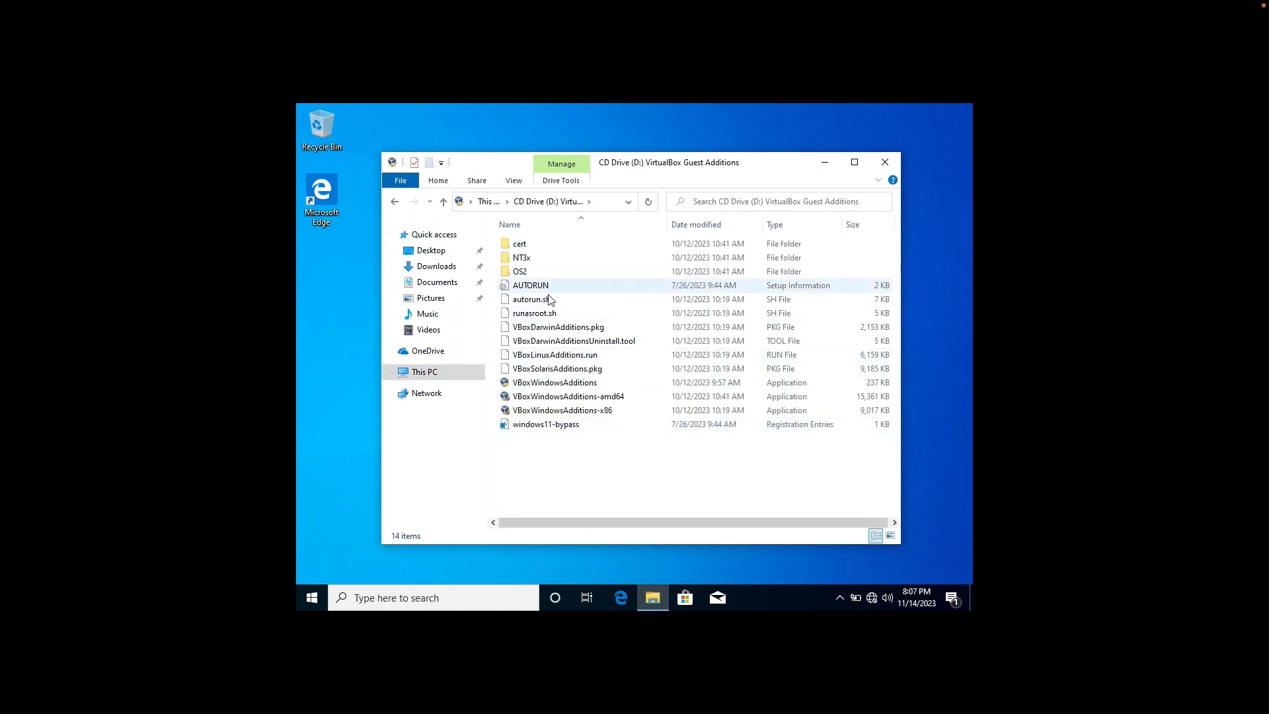
pyautogui.hotkey('alt', 'Left')
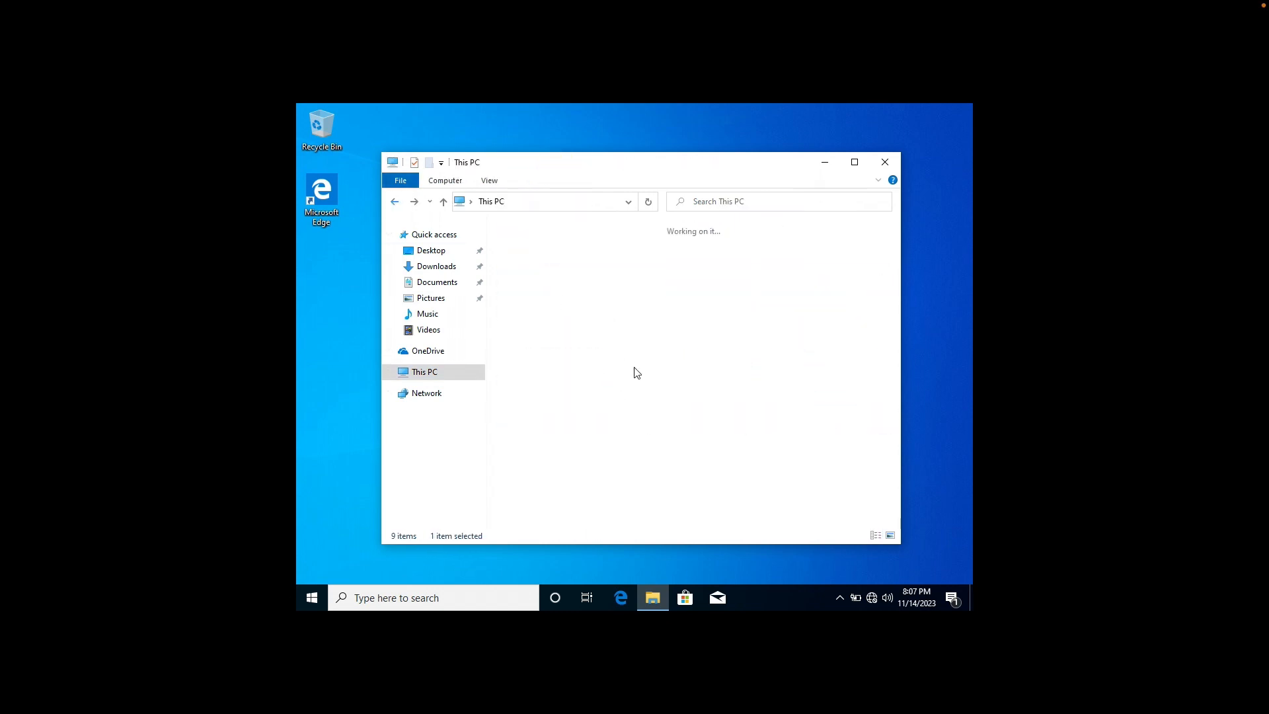
pyautogui.rightClick(731, 421)
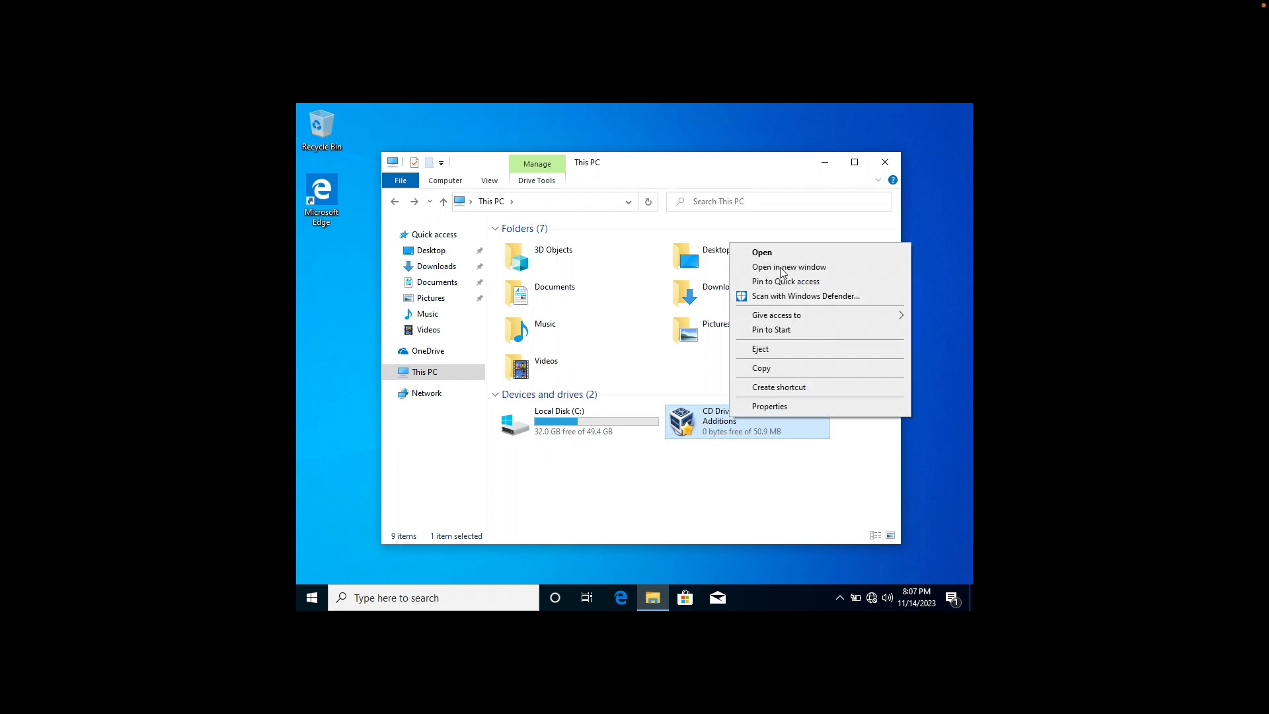
pyautogui.click(703, 429)
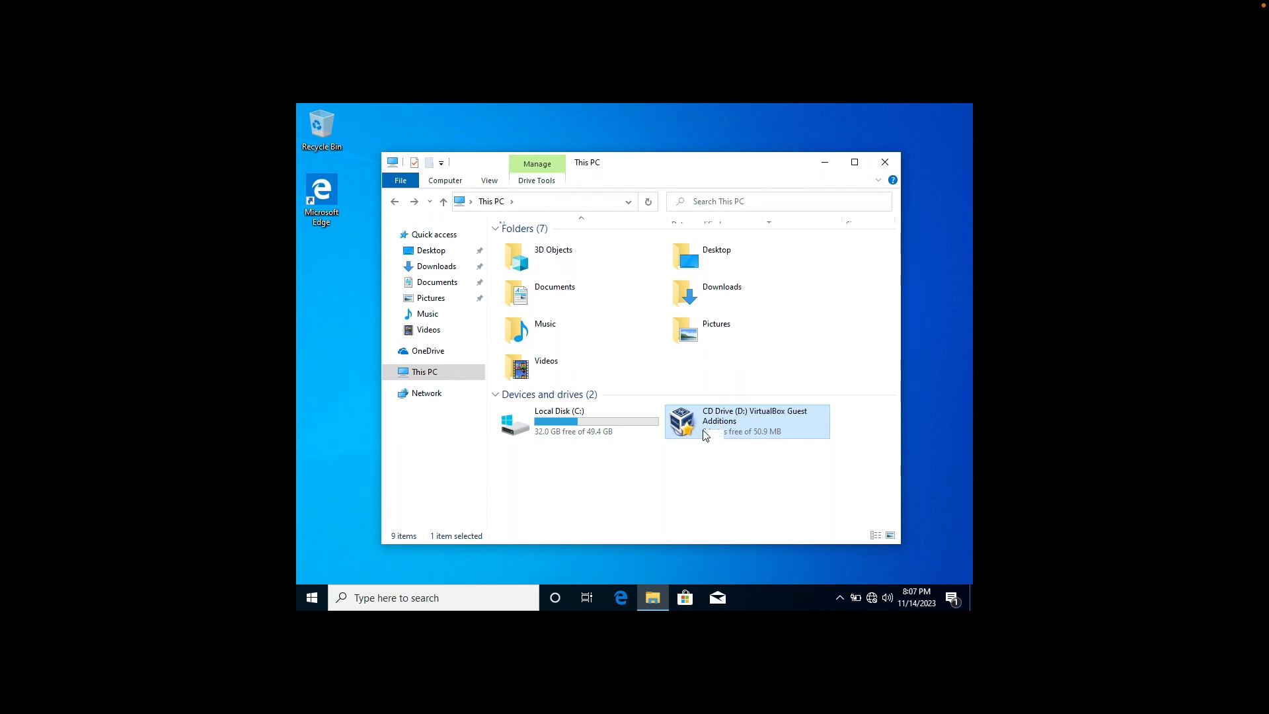
pyautogui.doubleClick(703, 429)
# Read the open= line in AUTORUN, then launch the VBoxWindowsAdditions installer
pyautogui.doubleClick(558, 285)
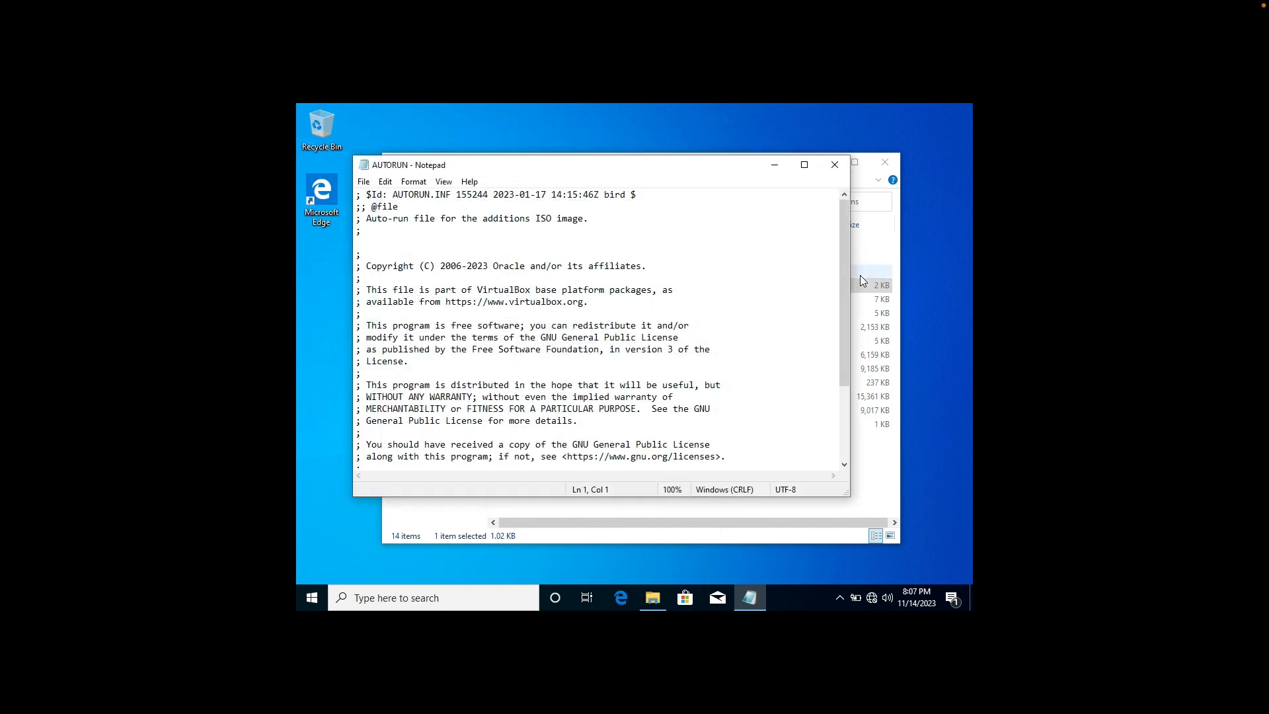
pyautogui.moveTo(846, 283); pyautogui.dragTo(846, 378)
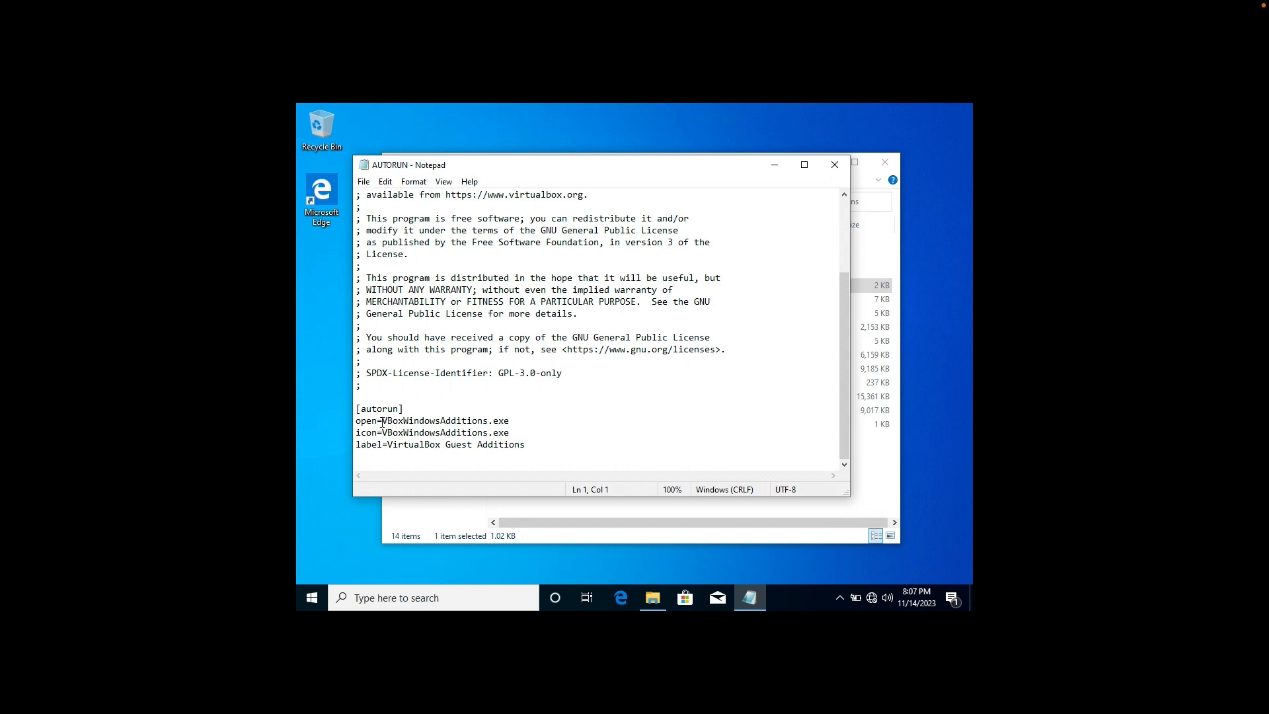
pyautogui.moveTo(383, 421); pyautogui.dragTo(520, 419)
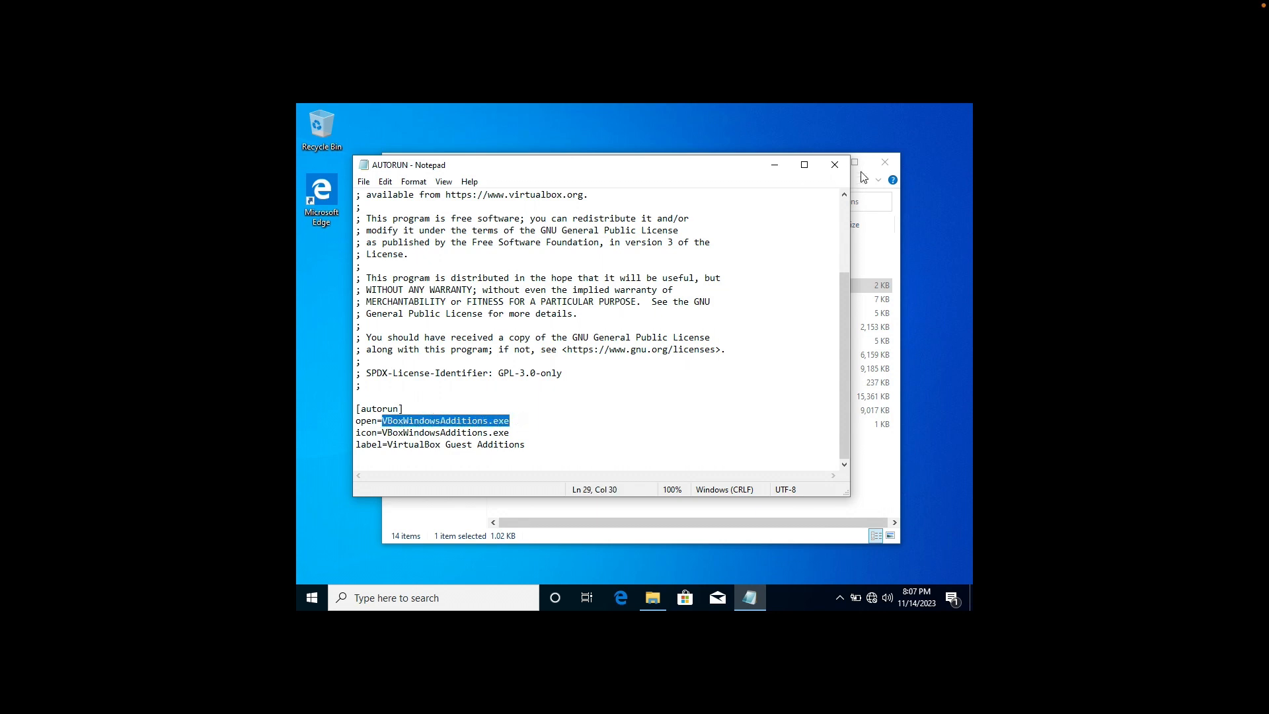
pyautogui.click(835, 164)
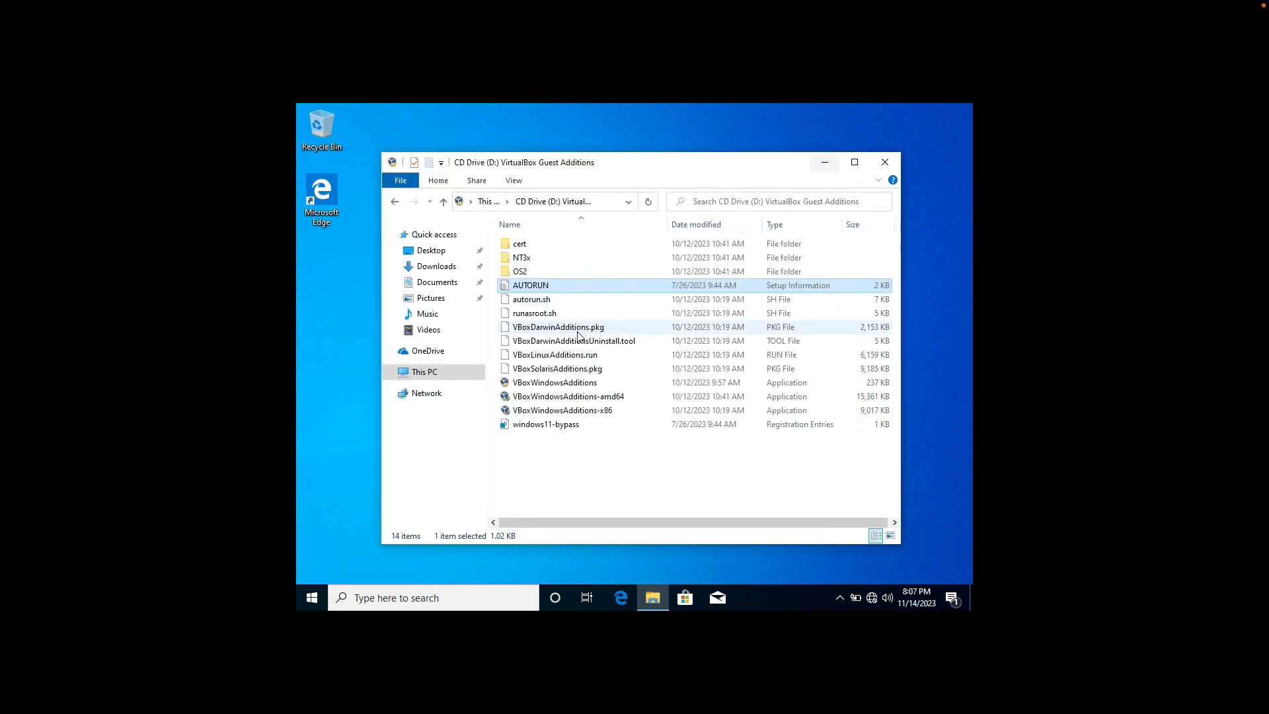
pyautogui.click(572, 384)
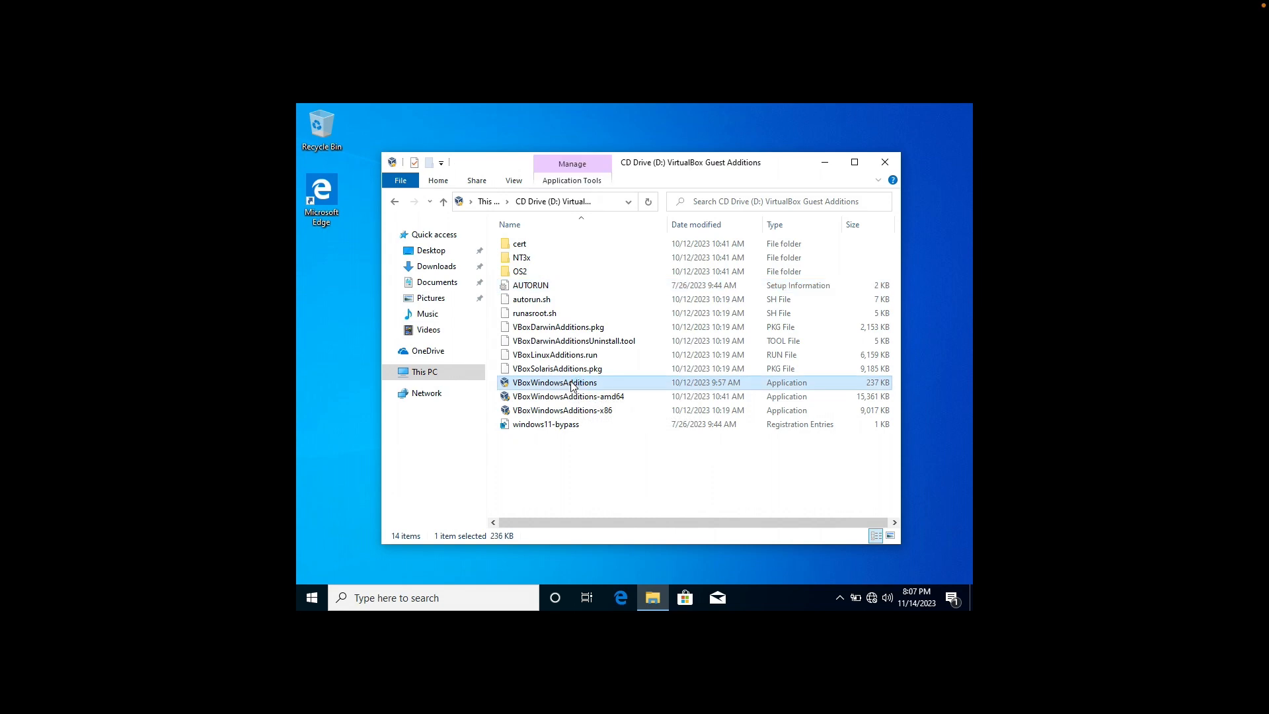
pyautogui.doubleClick(572, 383)
# Install Guest Additions 7.0.12 with default location and components, then reboot MS01
pyautogui.click(618, 440)
pyautogui.click(717, 456)
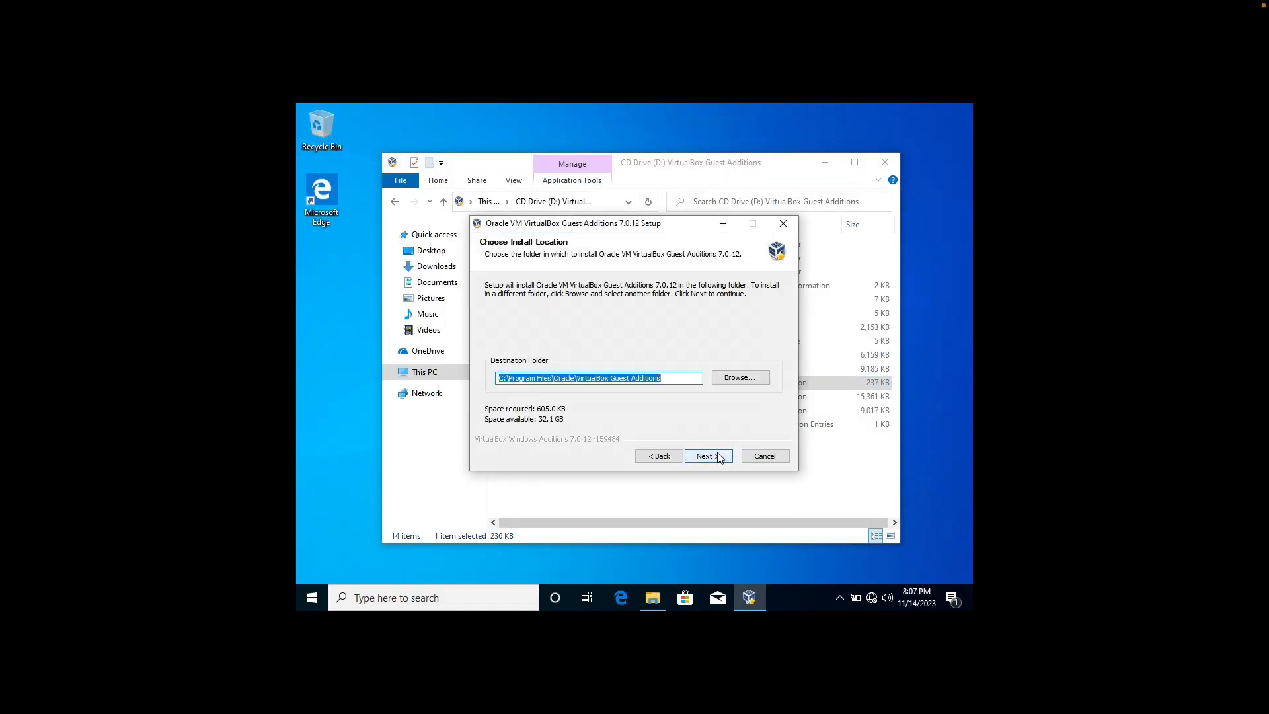
pyautogui.click(719, 457)
pyautogui.click(718, 458)
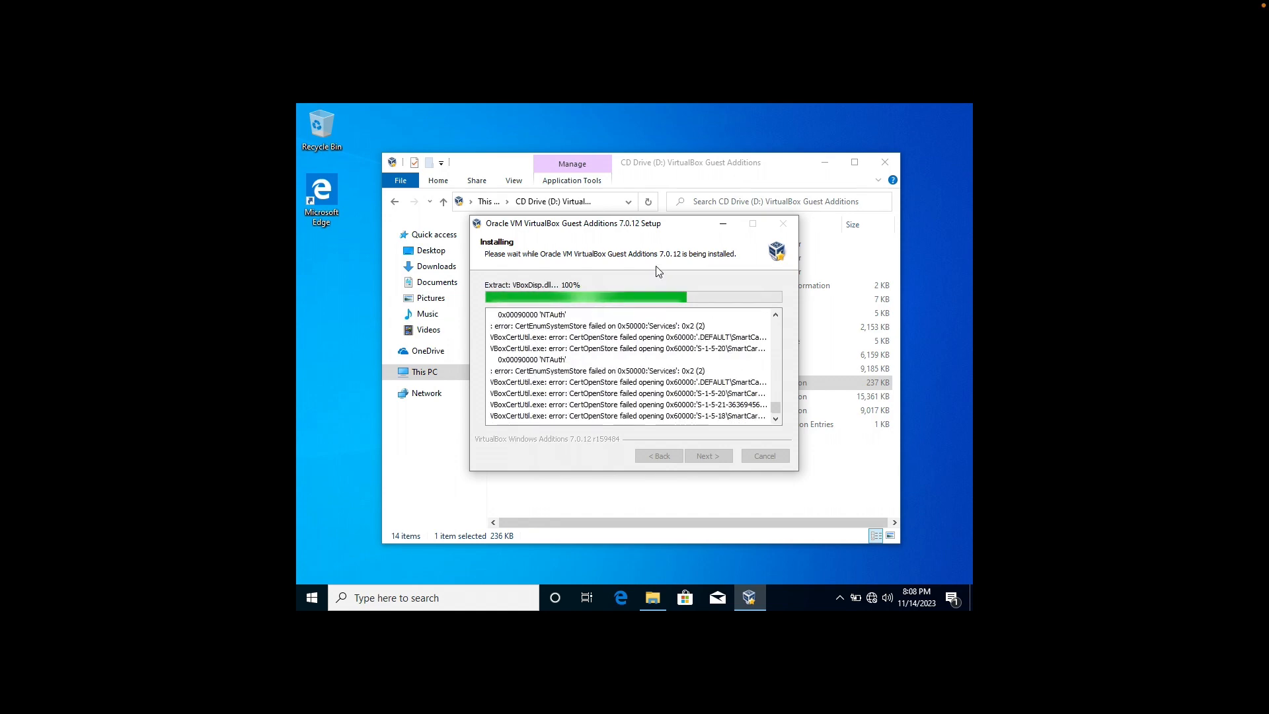
pyautogui.moveTo(684, 226); pyautogui.dragTo(664, 254)
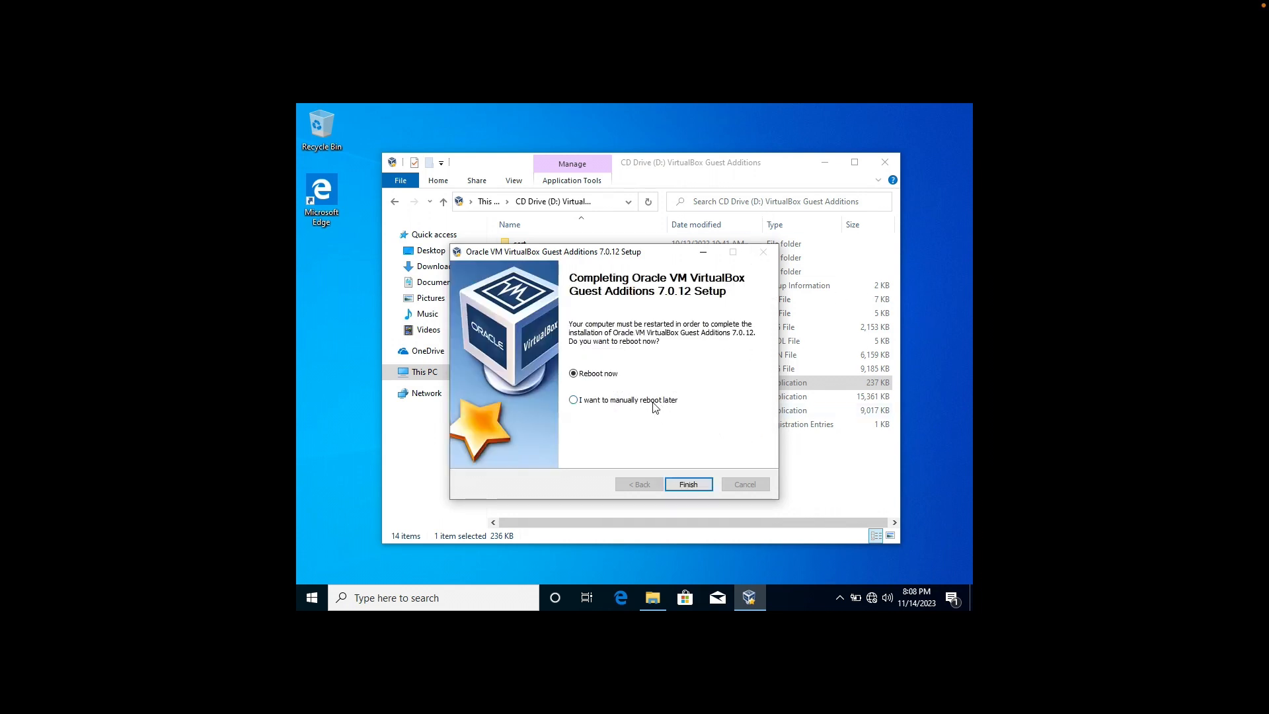
pyautogui.click(688, 485)
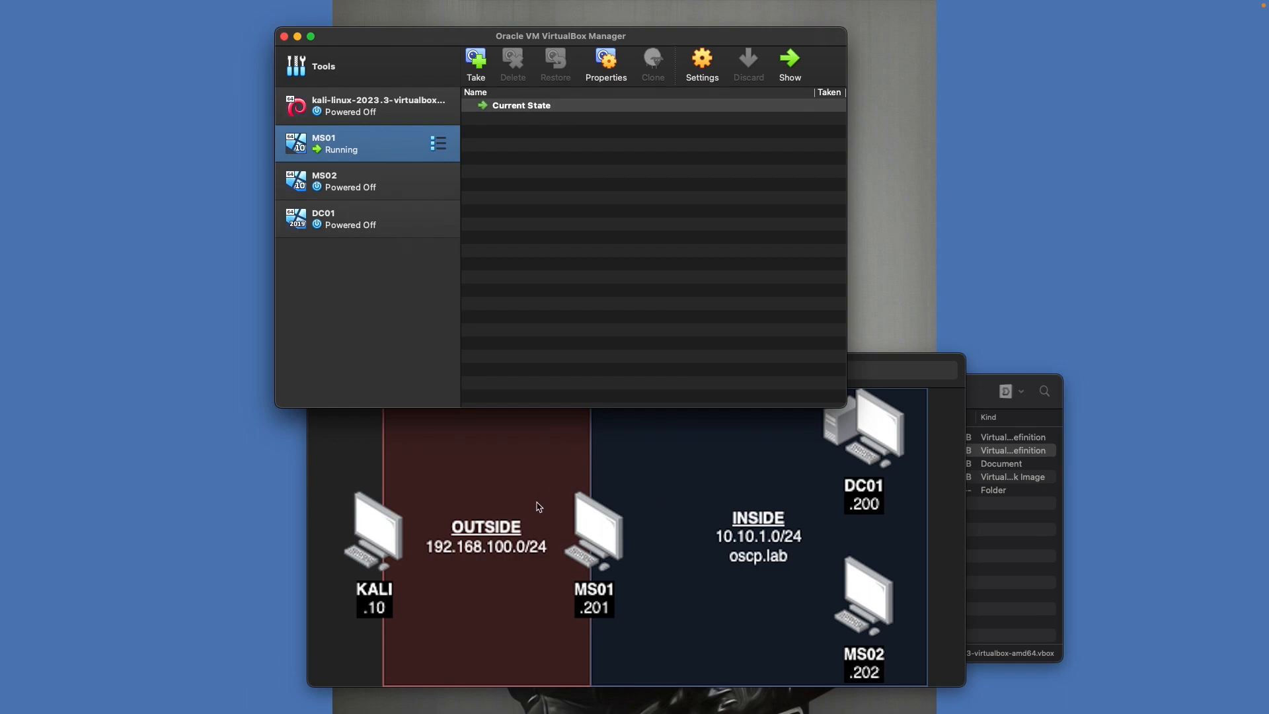
# Open MS01's Network & Internet settings from the network tray icon
pyautogui.hotkey('ctrl', 'Right')
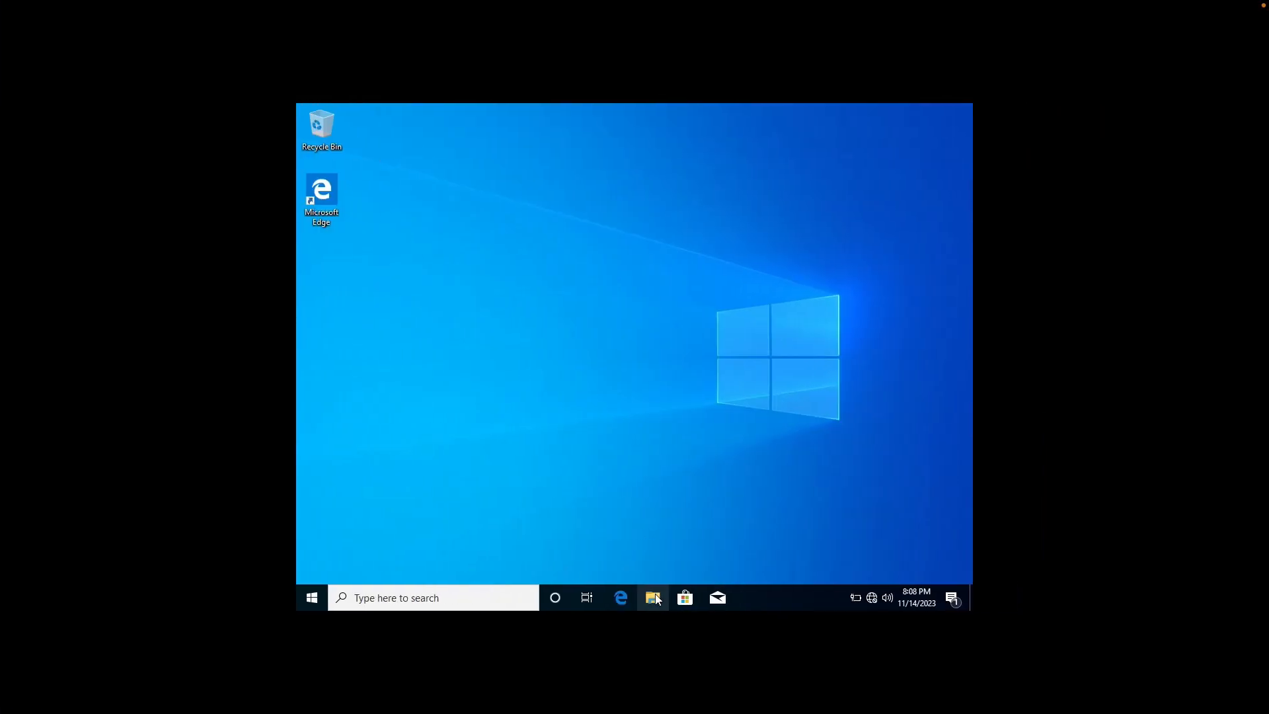
pyautogui.click(651, 599)
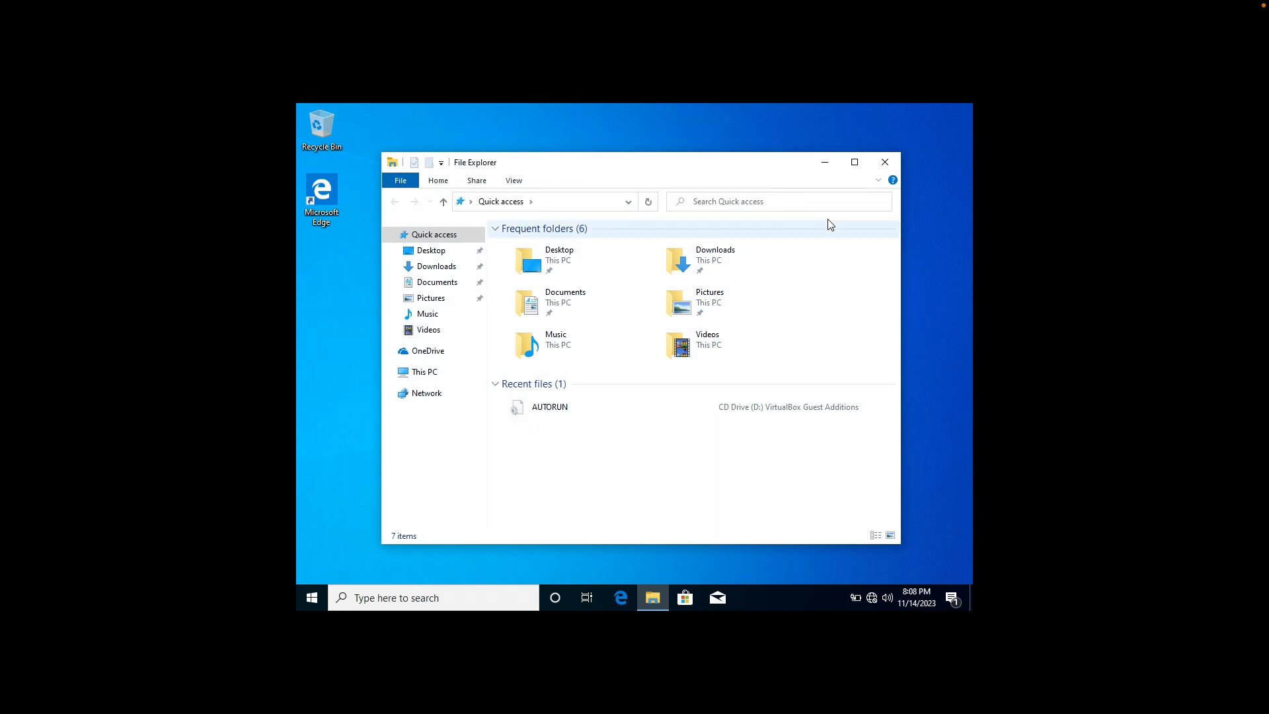
pyautogui.click(885, 162)
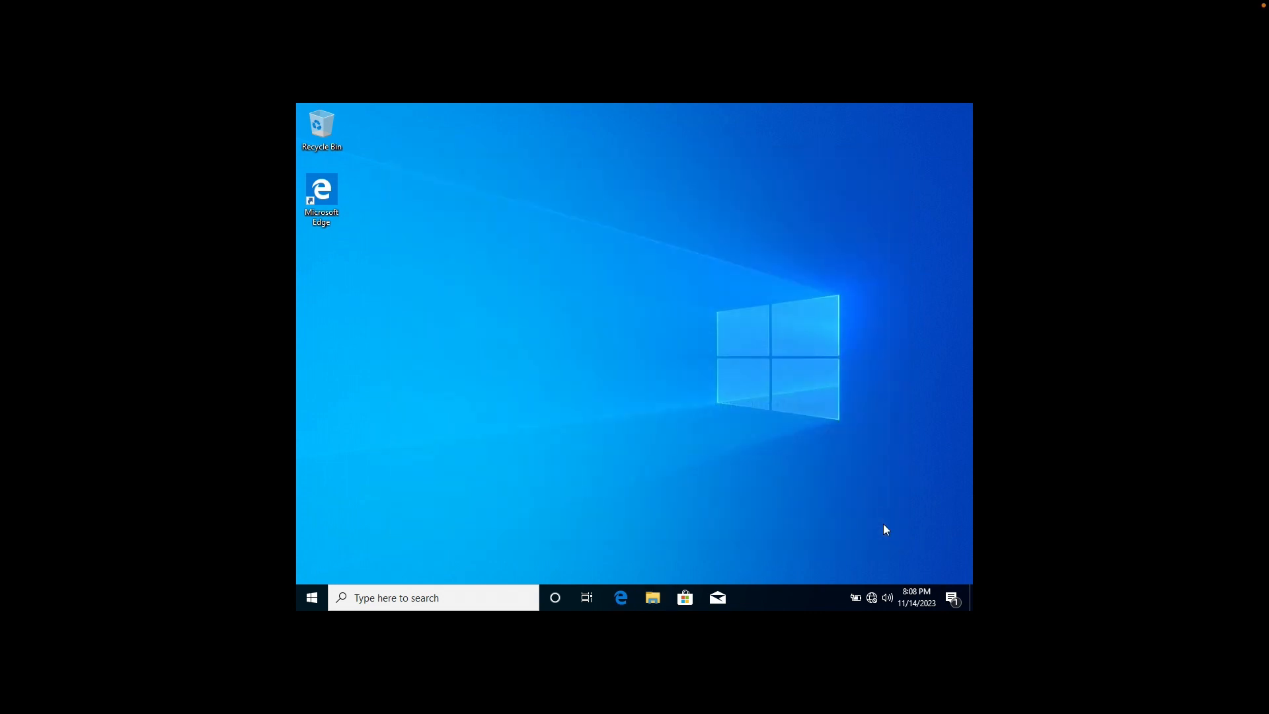
pyautogui.rightClick(872, 597)
pyautogui.click(892, 577)
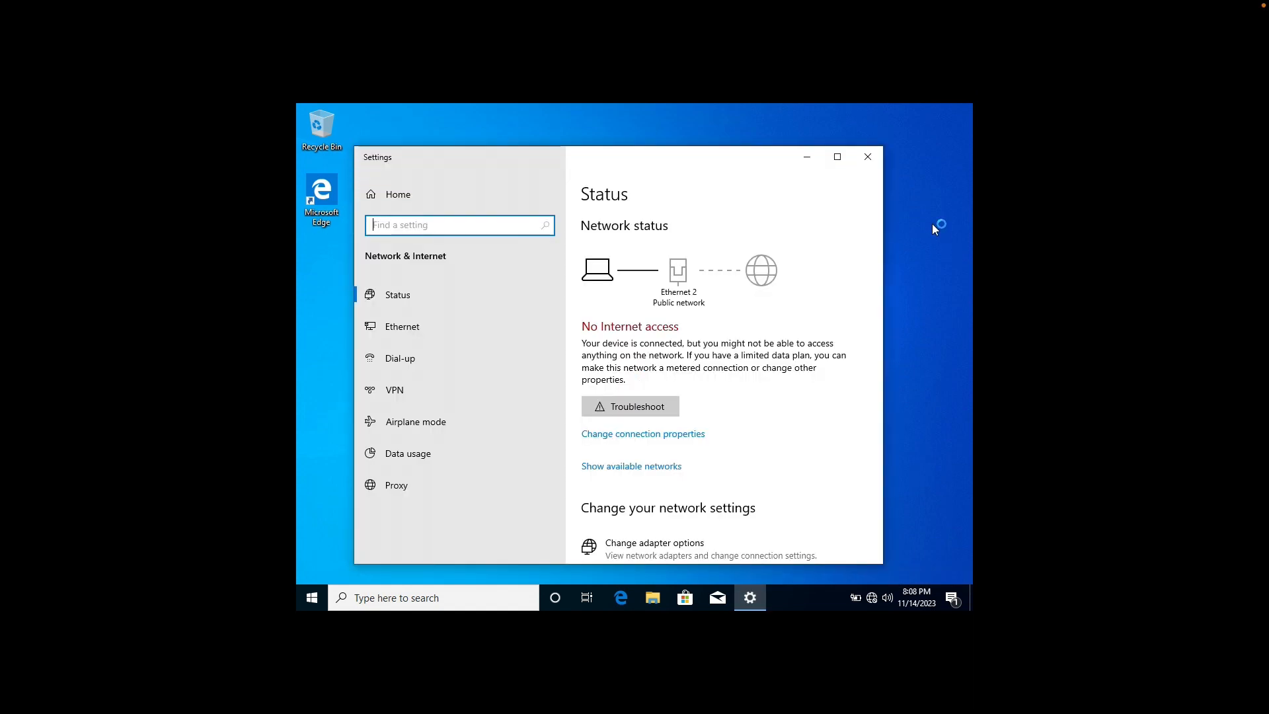
# Open MS01's Display settings from the desktop context menu
pyautogui.rightClick(932, 224)
pyautogui.press('Escape')
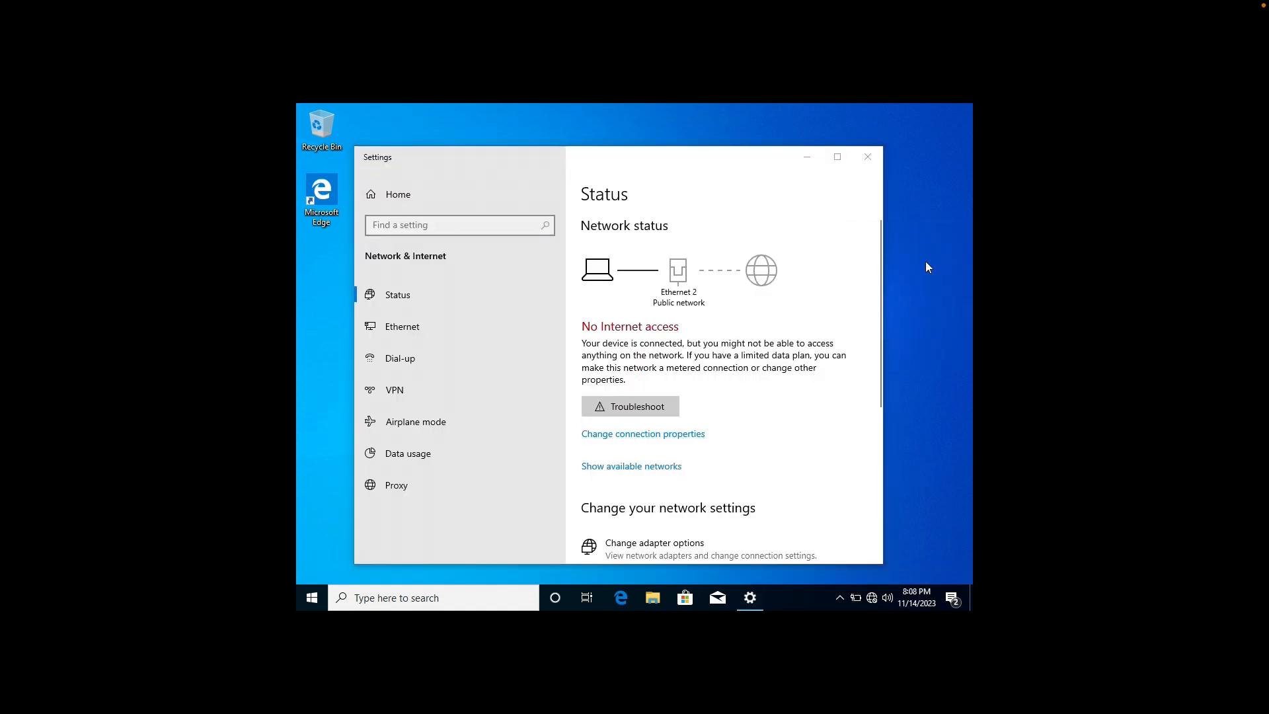
pyautogui.rightClick(926, 262)
pyautogui.click(886, 372)
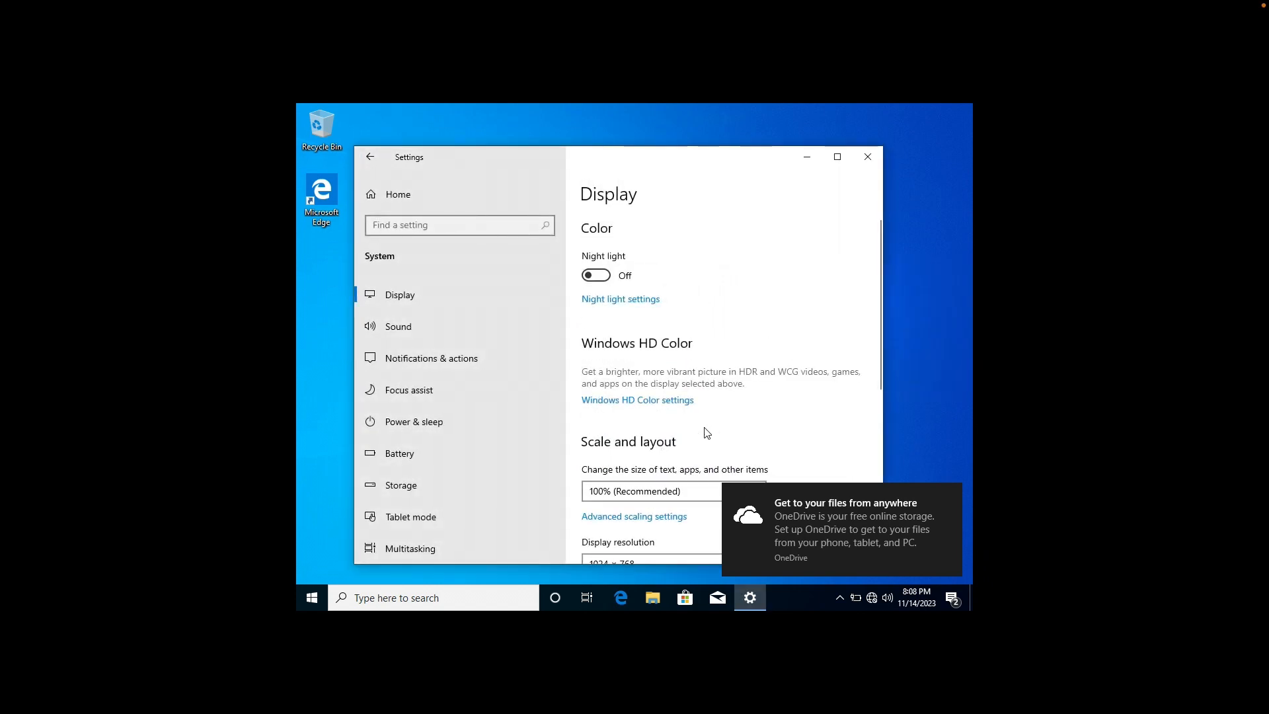
# Change MS01's resolution to 1400 × 1050, keep 100% scaling, and close Settings
pyautogui.scroll(-2, 707, 433)
pyautogui.click(636, 500)
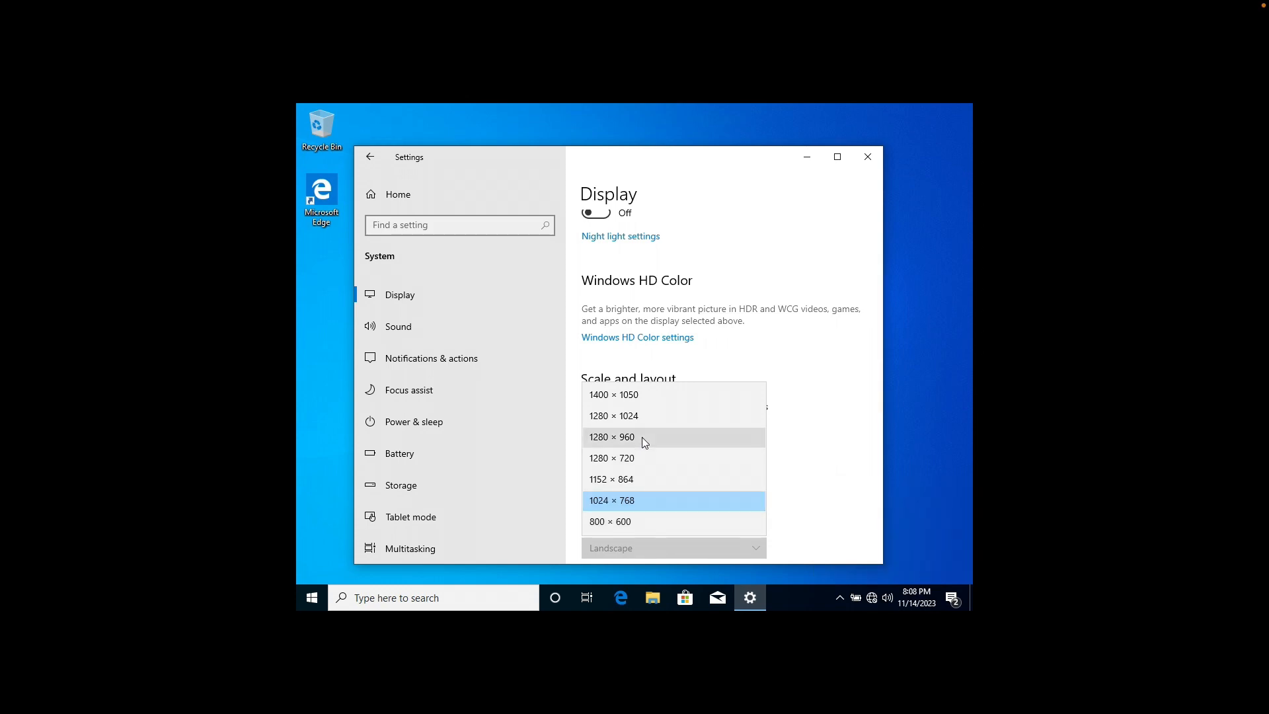
pyautogui.click(643, 395)
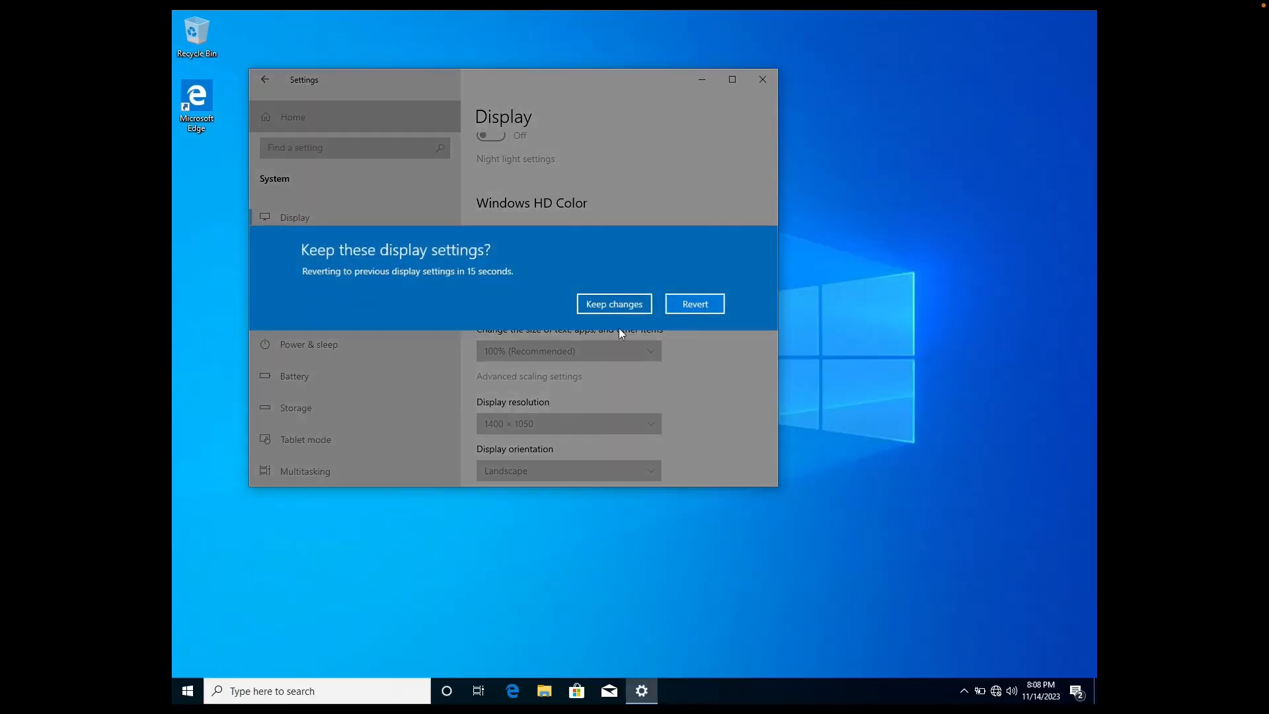
pyautogui.click(632, 305)
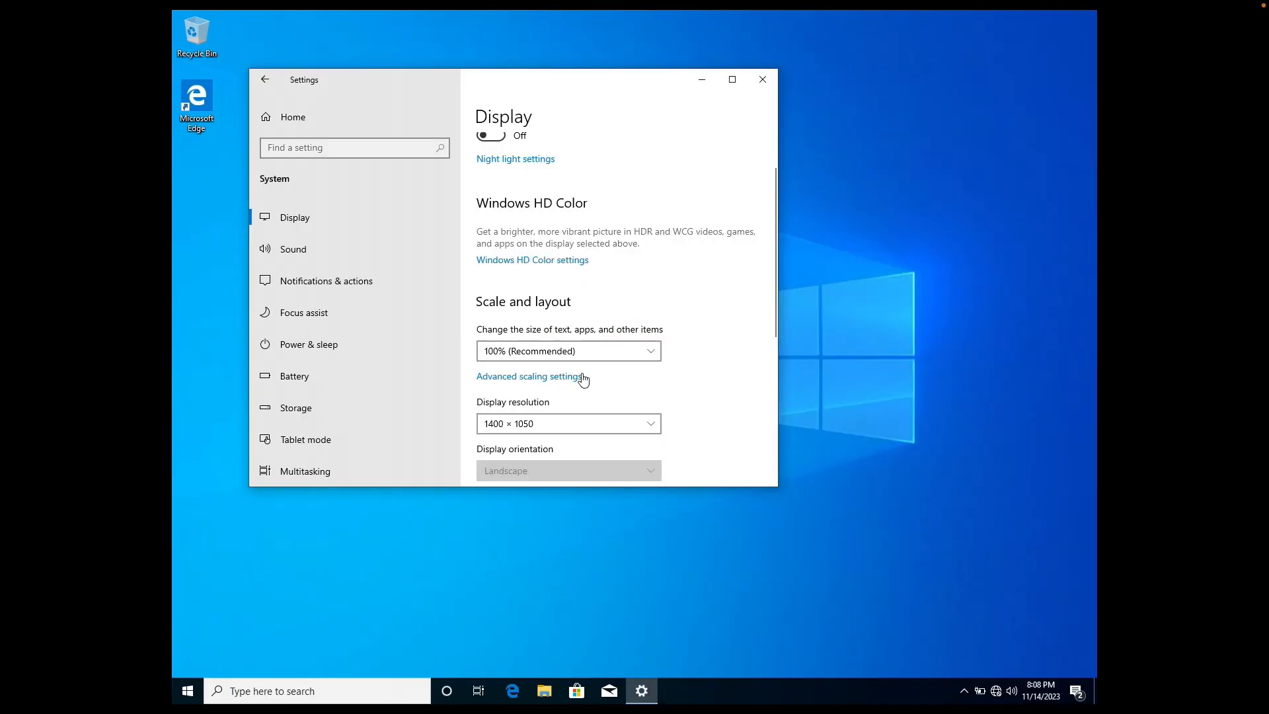
pyautogui.click(544, 351)
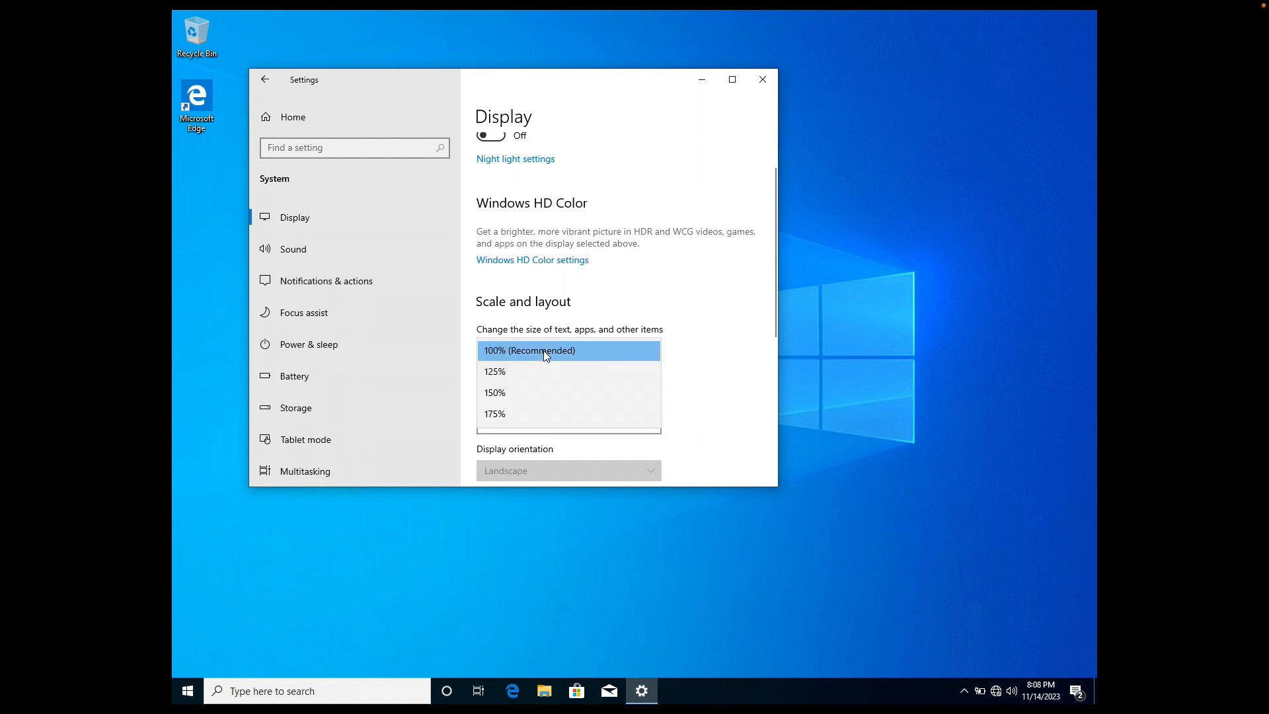
pyautogui.click(720, 260)
pyautogui.click(769, 80)
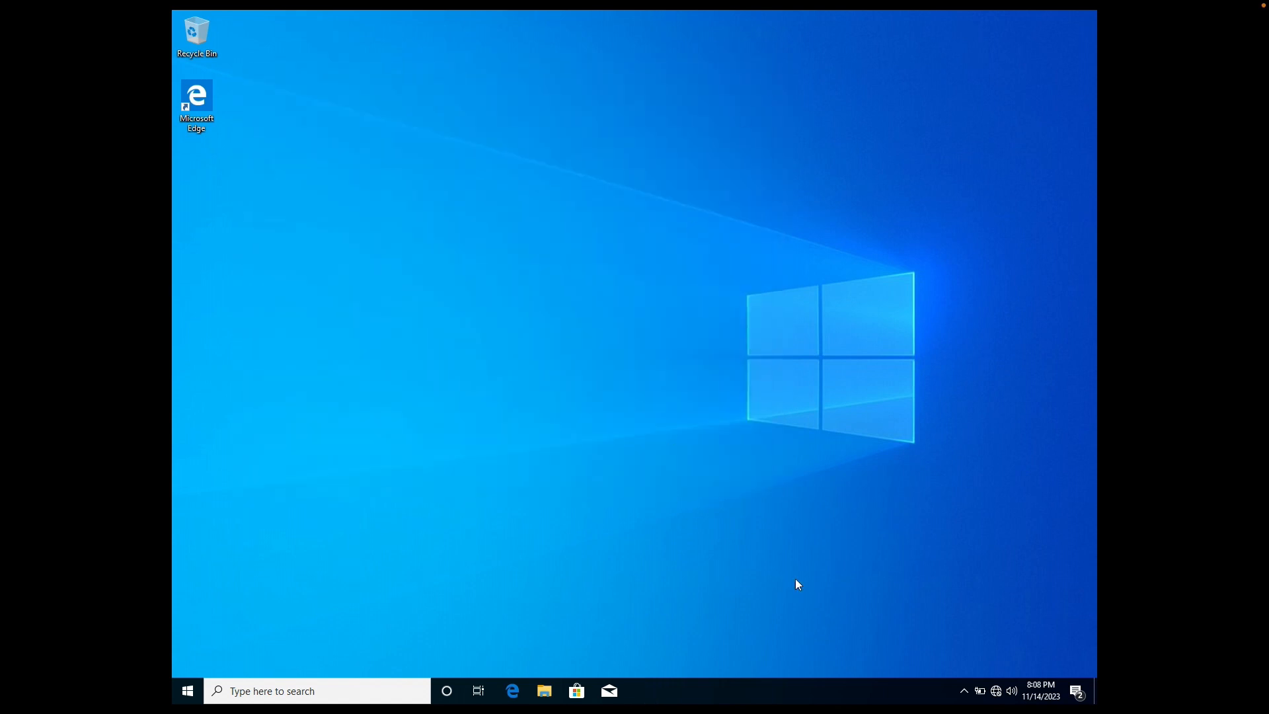
# Give MS01's Ethernet adapter static IPv4 192.168.100.201 with mask 255.255.255.0
pyautogui.rightClick(996, 690)
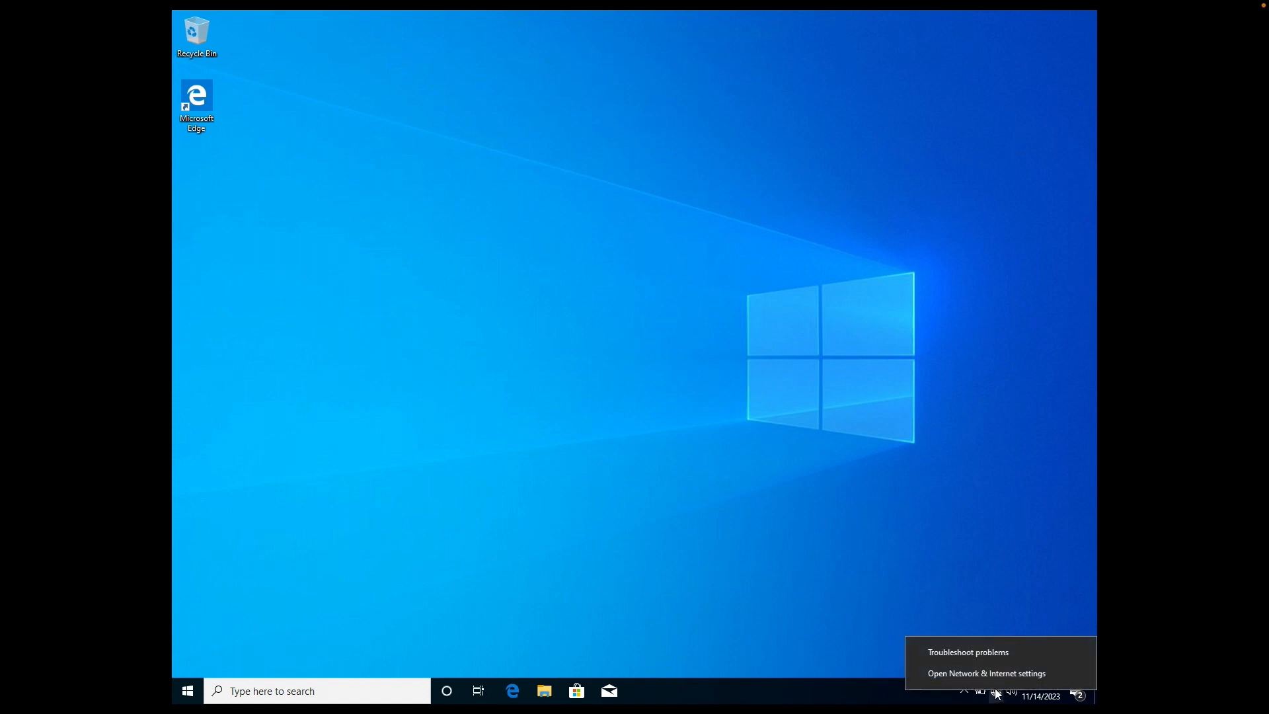
pyautogui.click(990, 674)
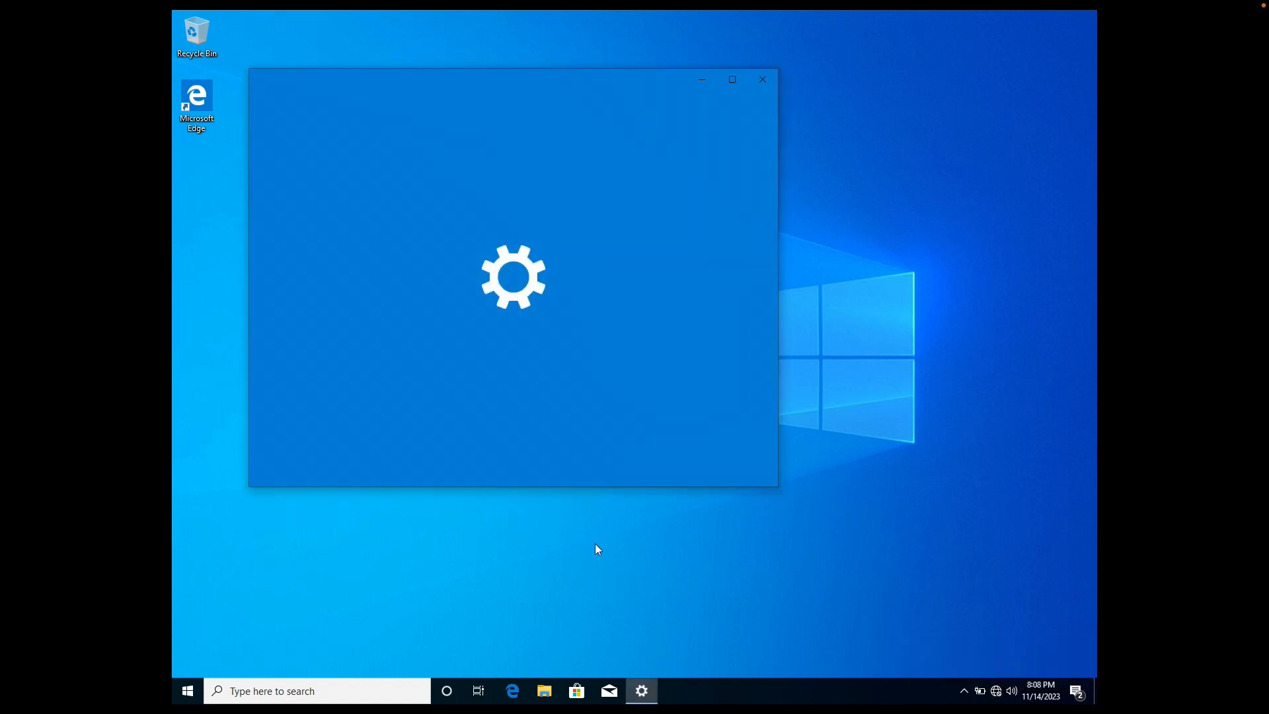
pyautogui.click(549, 466)
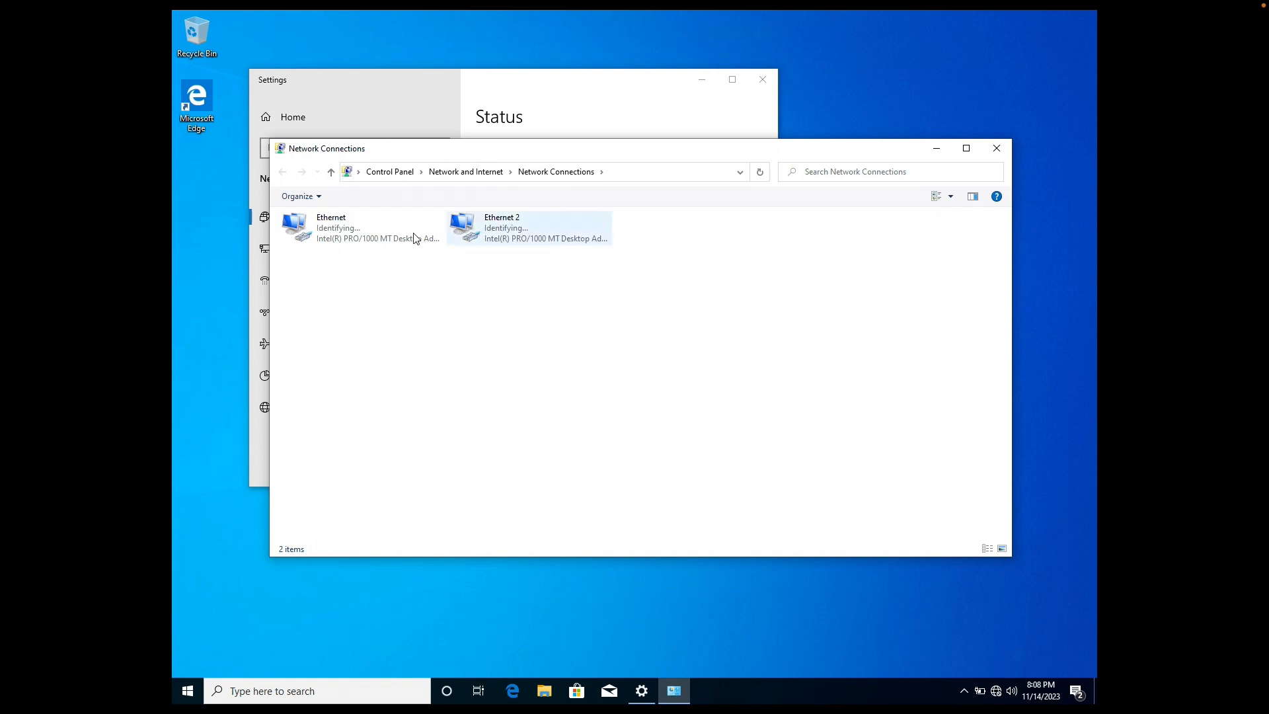
pyautogui.click(368, 226)
pyautogui.rightClick(368, 226)
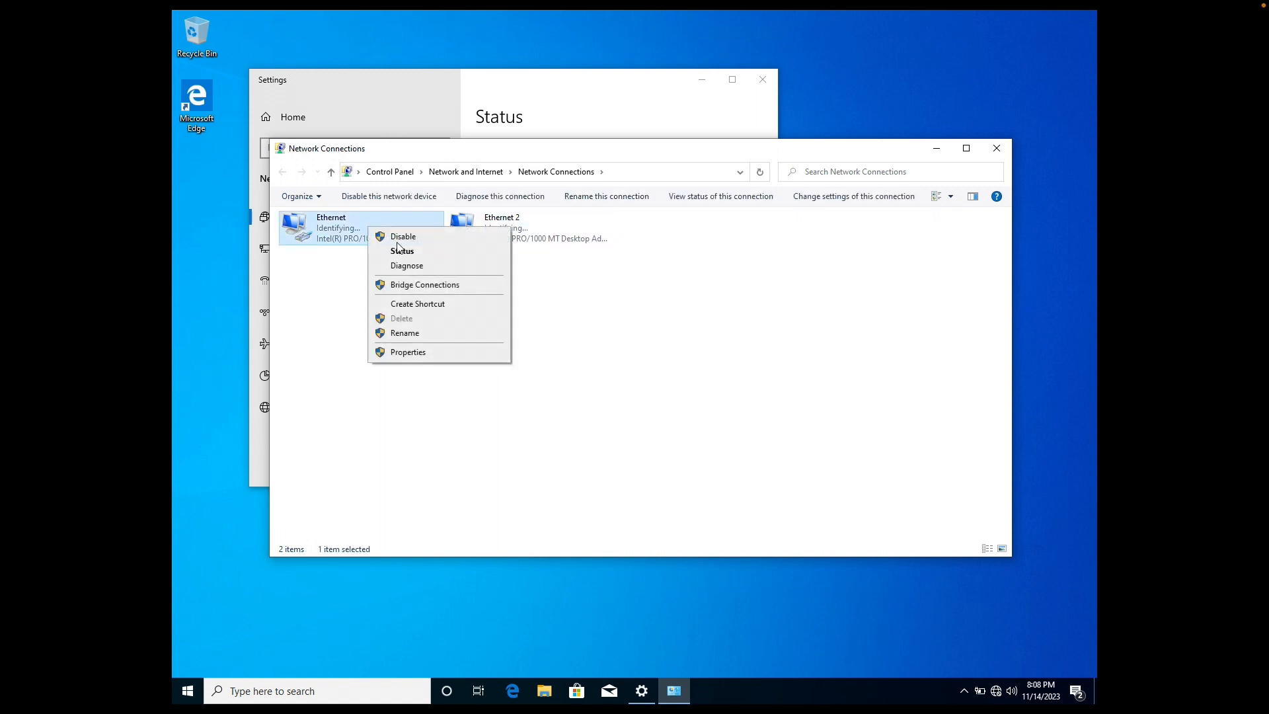
pyautogui.click(410, 354)
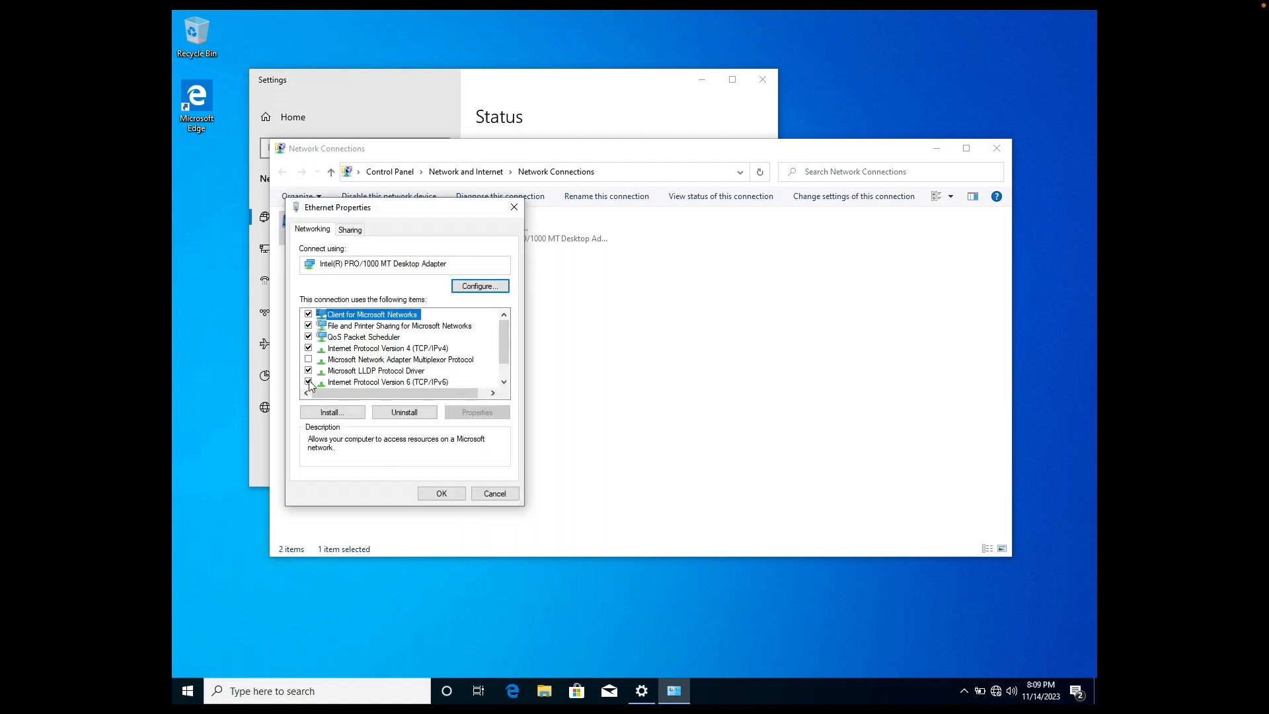
pyautogui.click(325, 384)
pyautogui.doubleClick(410, 349)
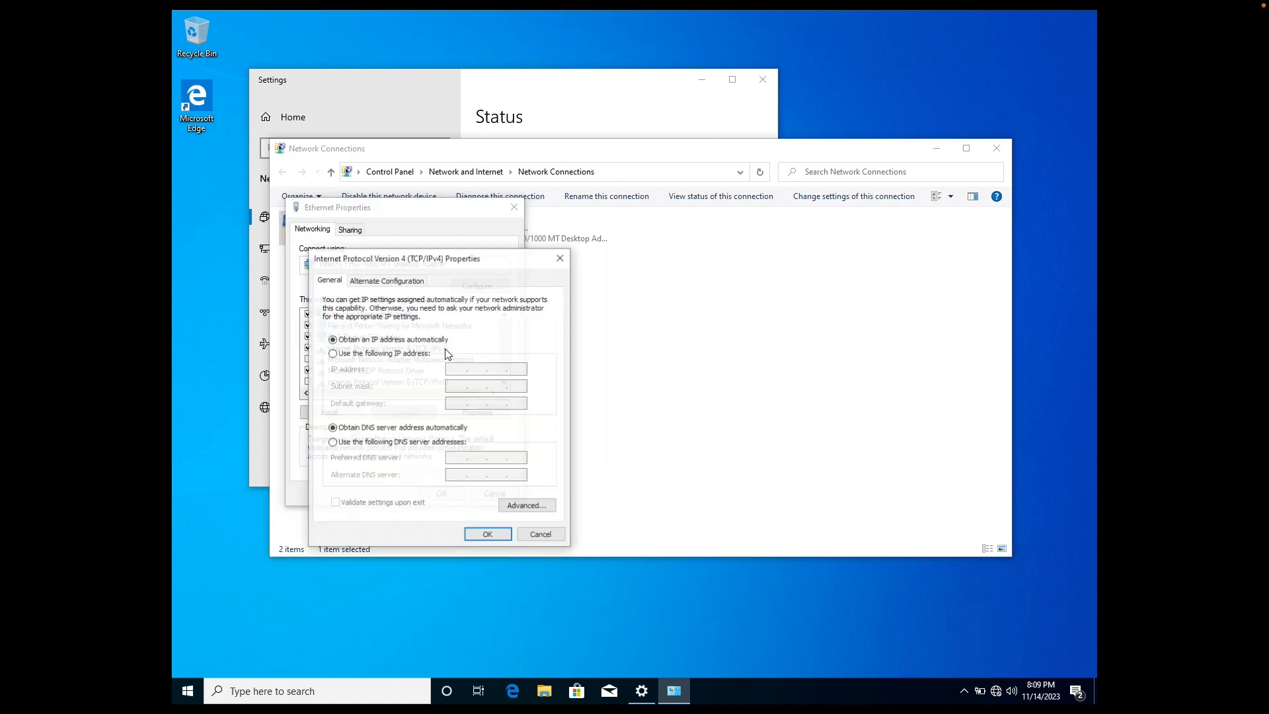
pyautogui.click(421, 354)
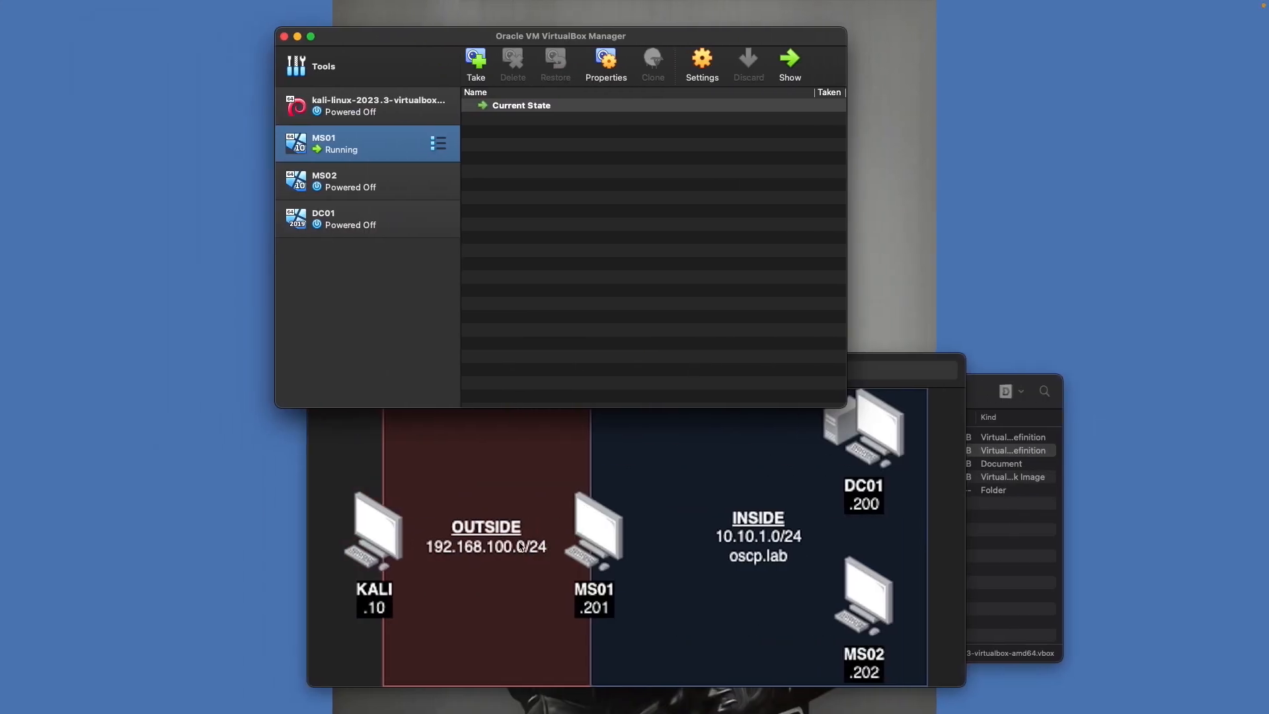
pyautogui.hotkey('ctrl', 'Right')
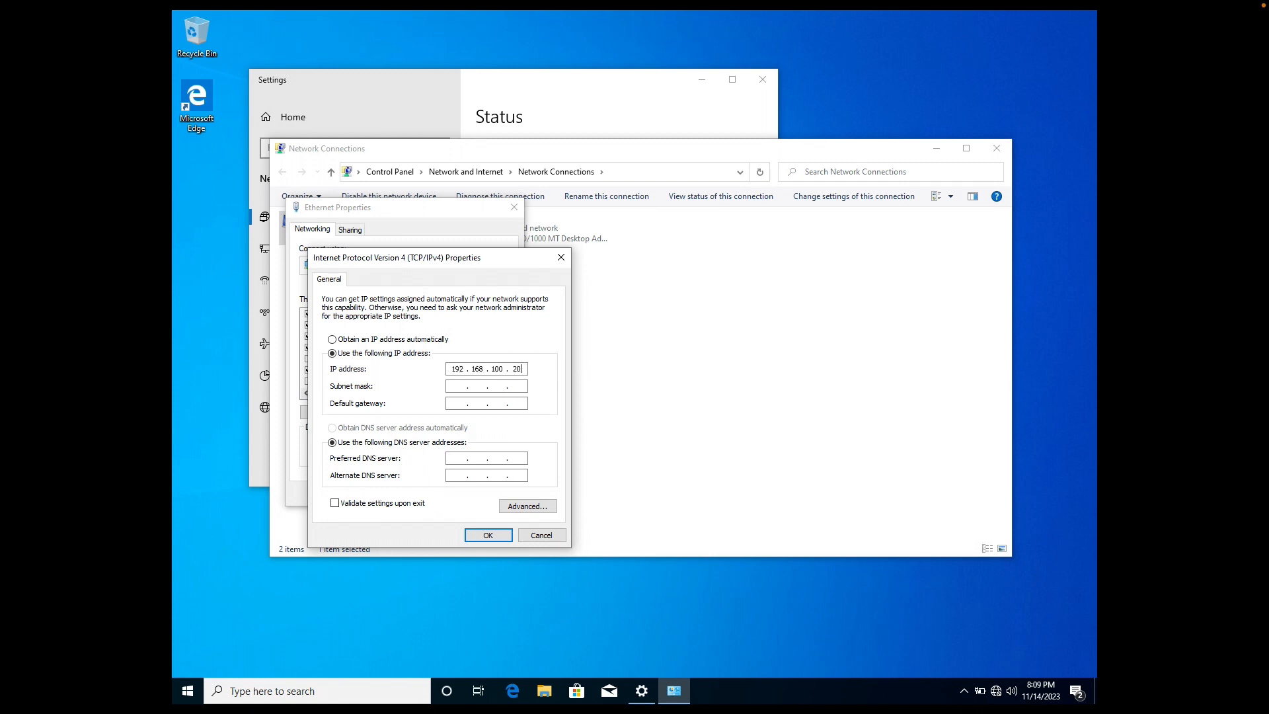
pyautogui.press('Tab')
pyautogui.click(497, 536)
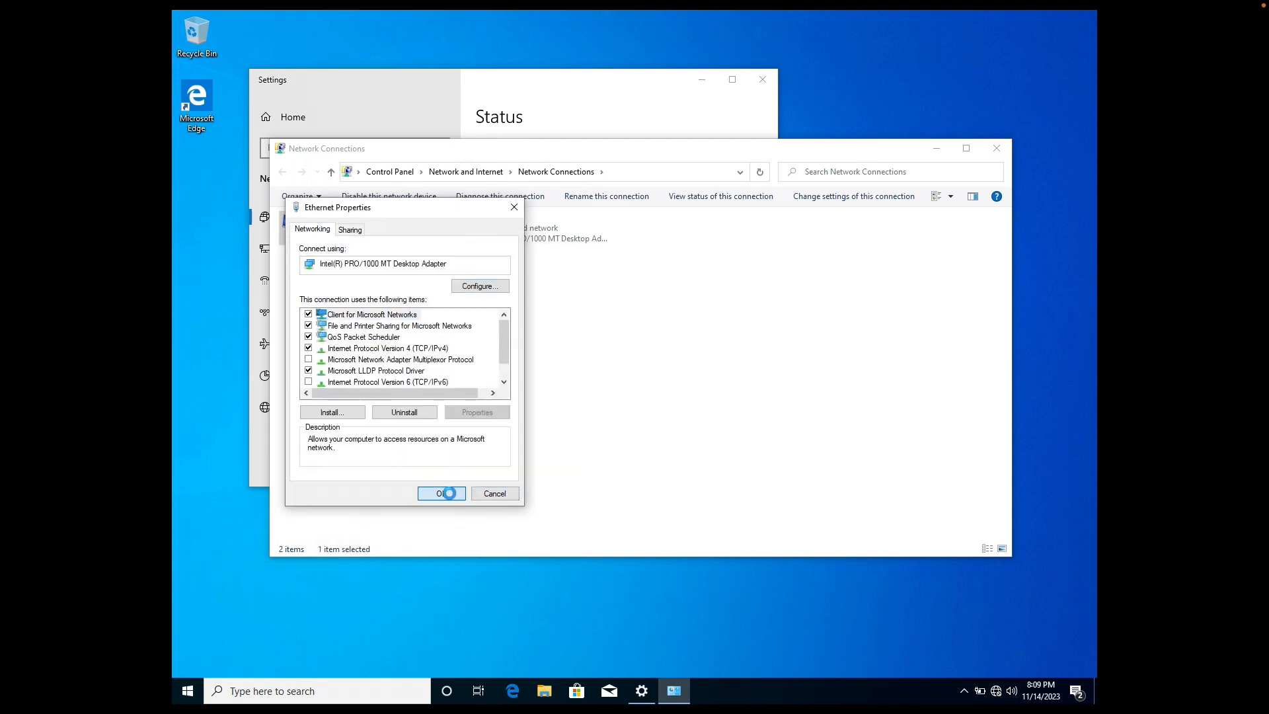
pyautogui.click(449, 493)
# Disable IPv6 on Ethernet 2 and set static IPv4 10.10.1.201, mask 255.255.255.0, DNS 10.10.1.200
pyautogui.click(524, 241)
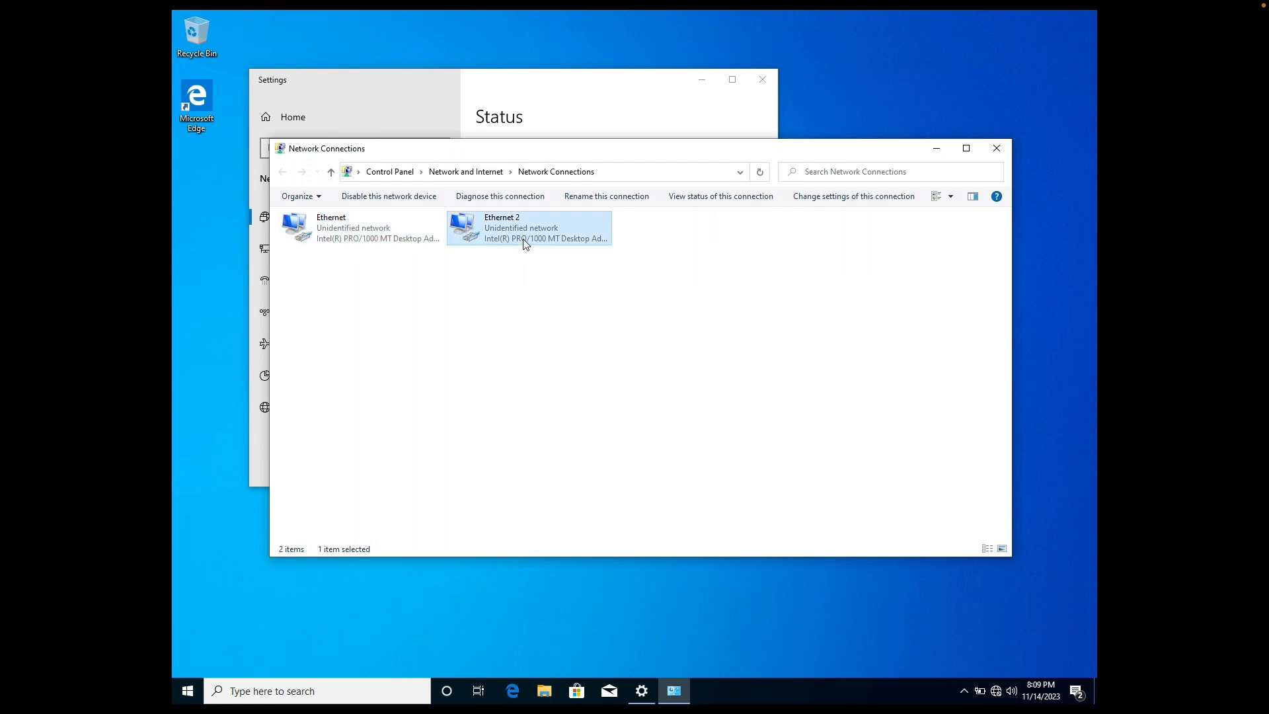
pyautogui.rightClick(524, 240)
pyautogui.click(559, 364)
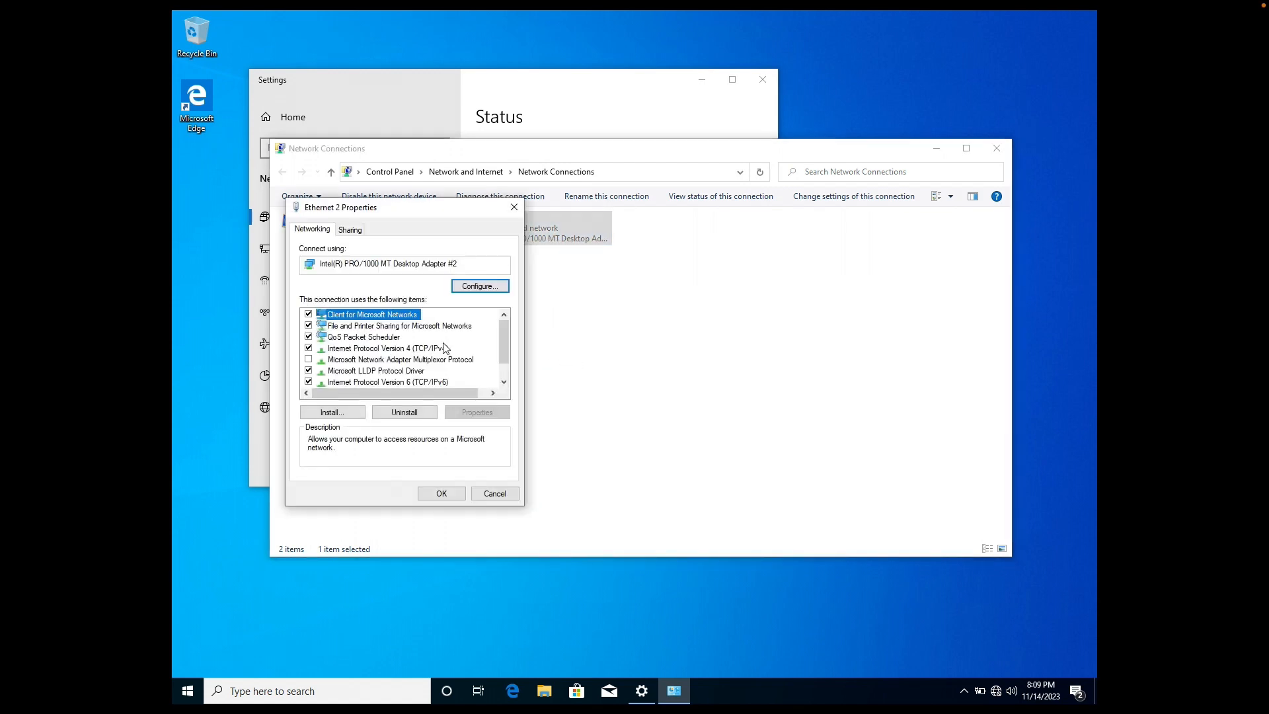
pyautogui.click(308, 381)
pyautogui.click(393, 350)
pyautogui.doubleClick(393, 350)
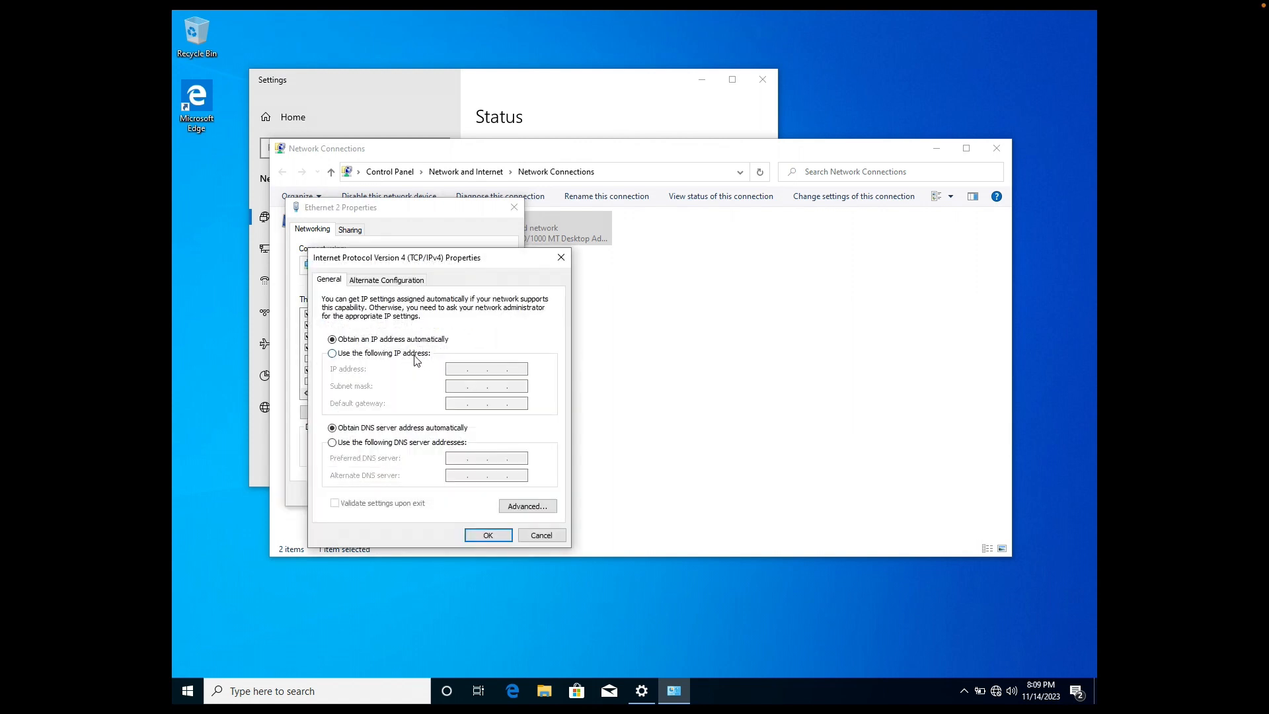
pyautogui.click(416, 354)
pyautogui.write('10.')
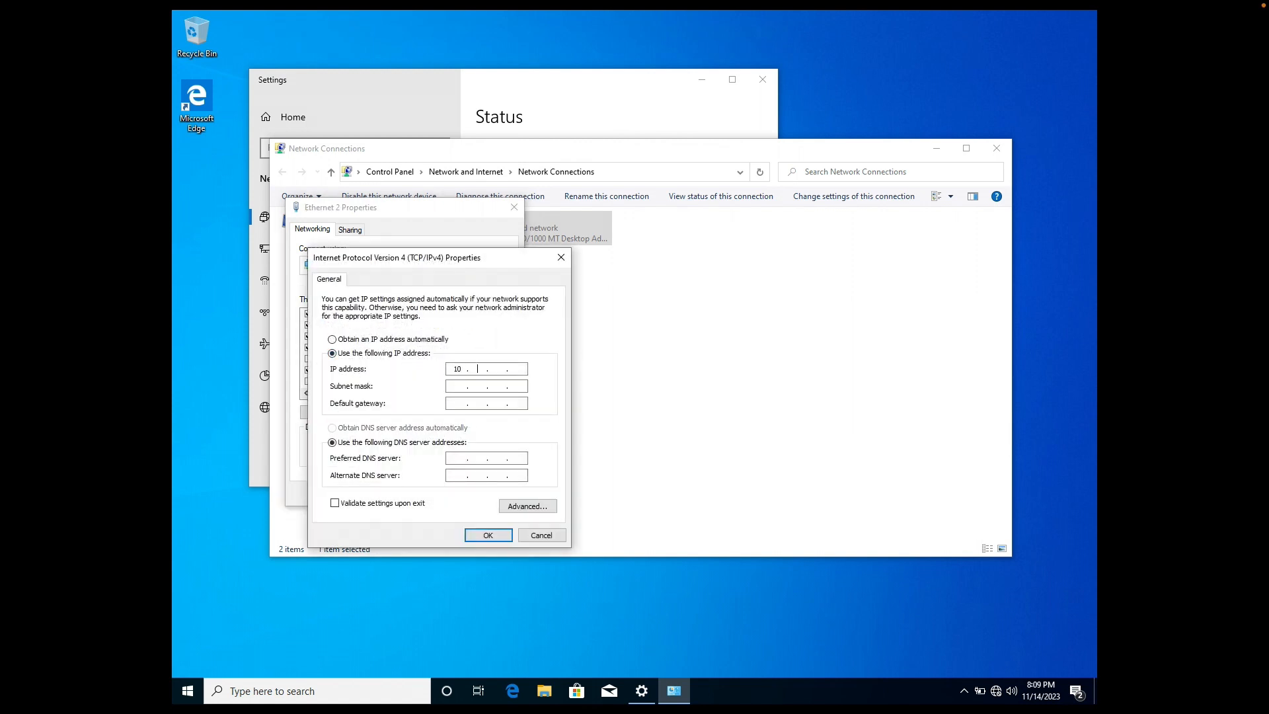
pyautogui.press('Tab')
pyautogui.write('255255255')
pyautogui.click(490, 537)
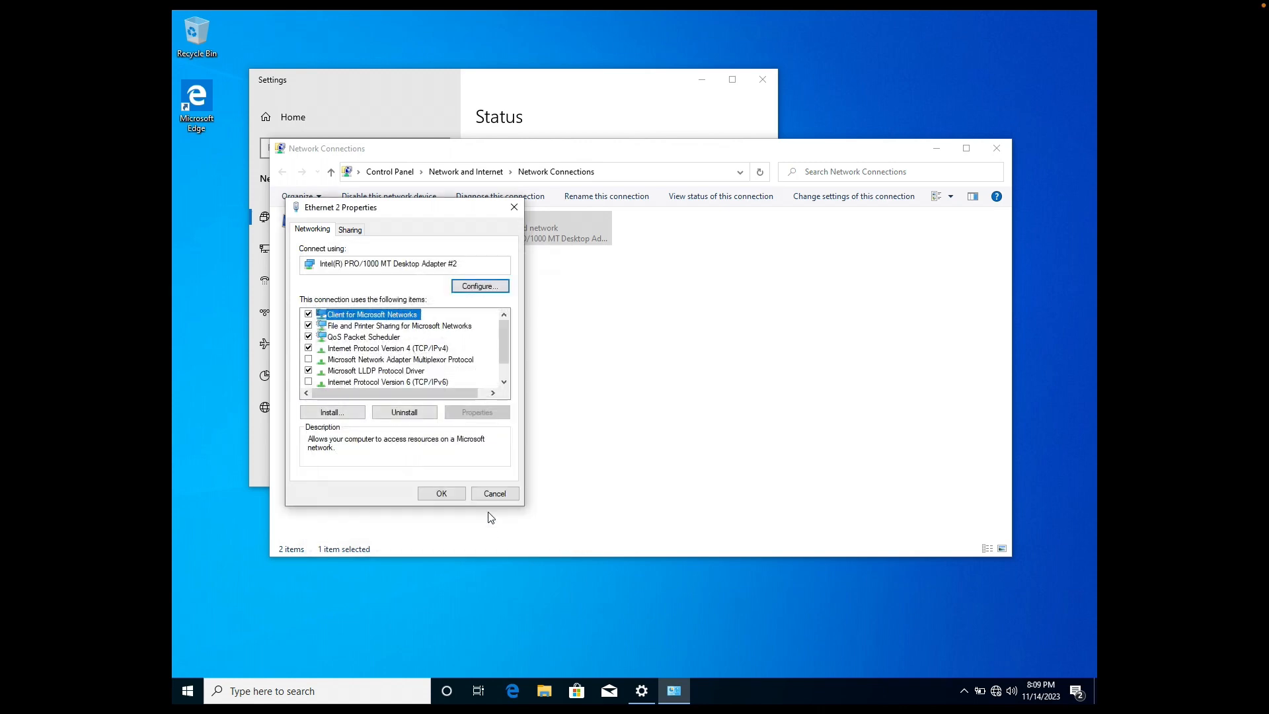
pyautogui.click(454, 494)
pyautogui.hotkey('ctrl', 'Left')
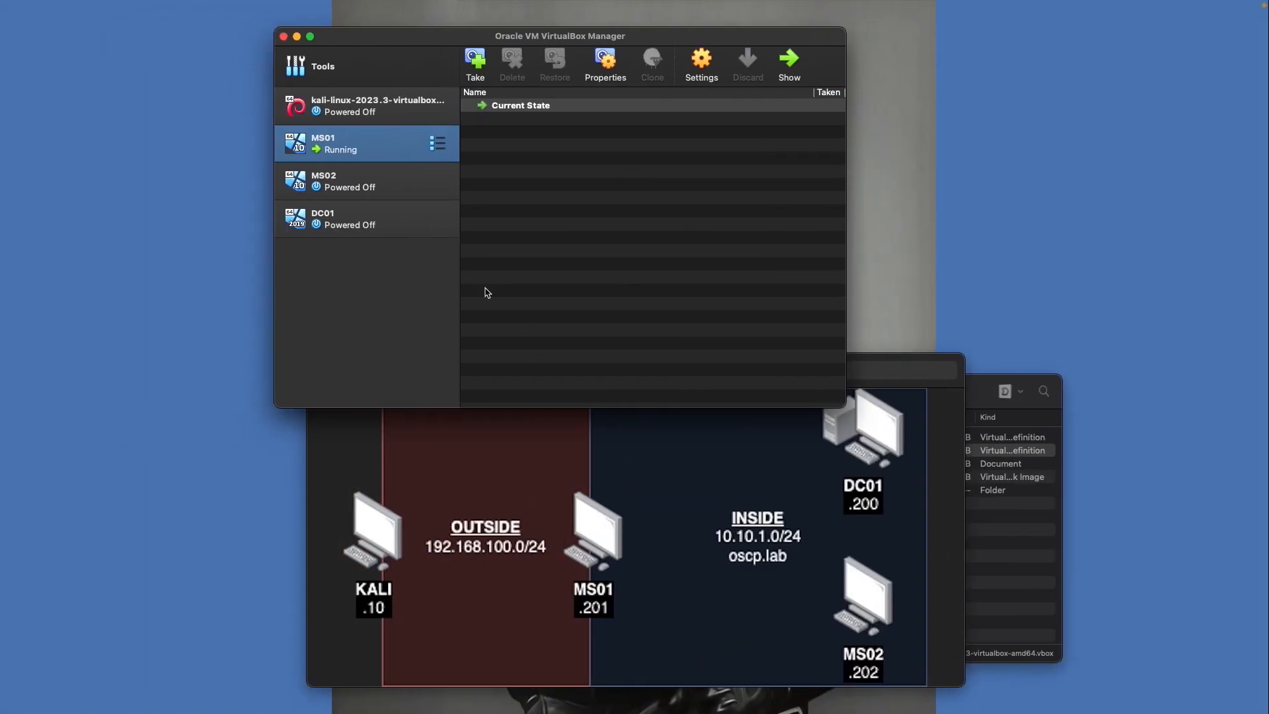
# Start the kali-linux VM from VirtualBox Manager and wait for it to boot
pyautogui.click(368, 107)
pyautogui.doubleClick(368, 108)
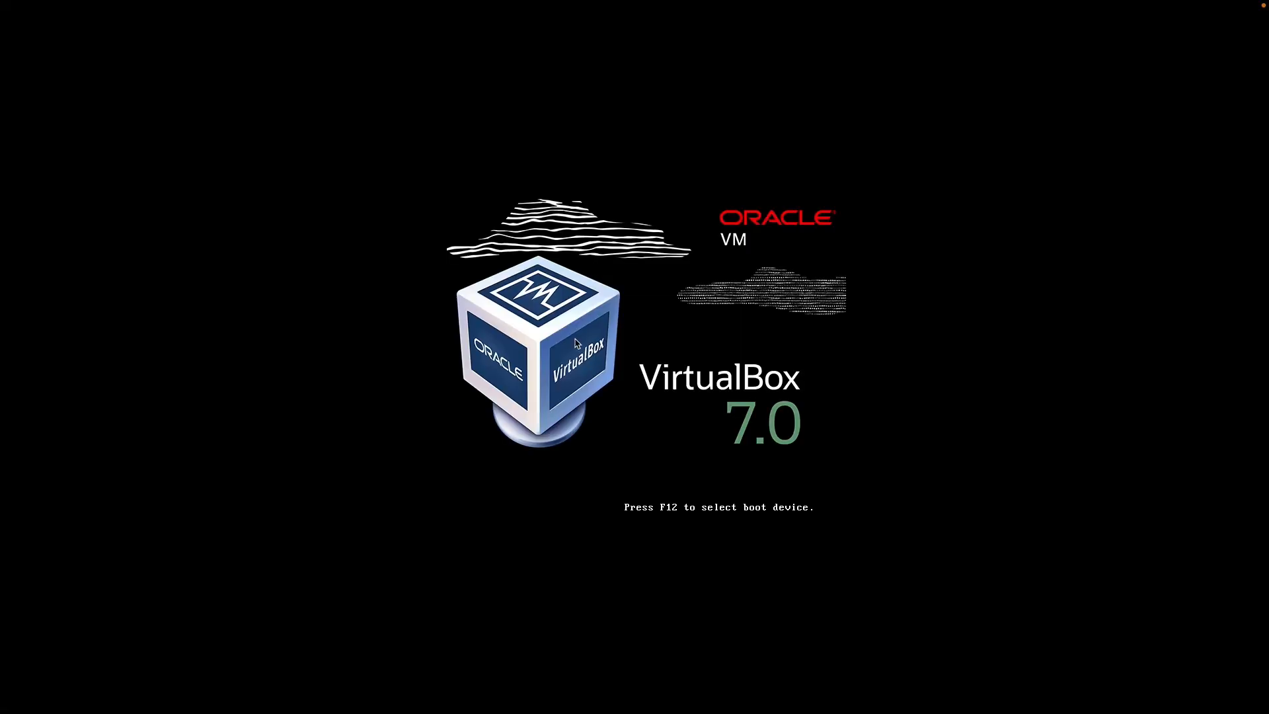
pyautogui.hotkey('ctrl', 'Left')
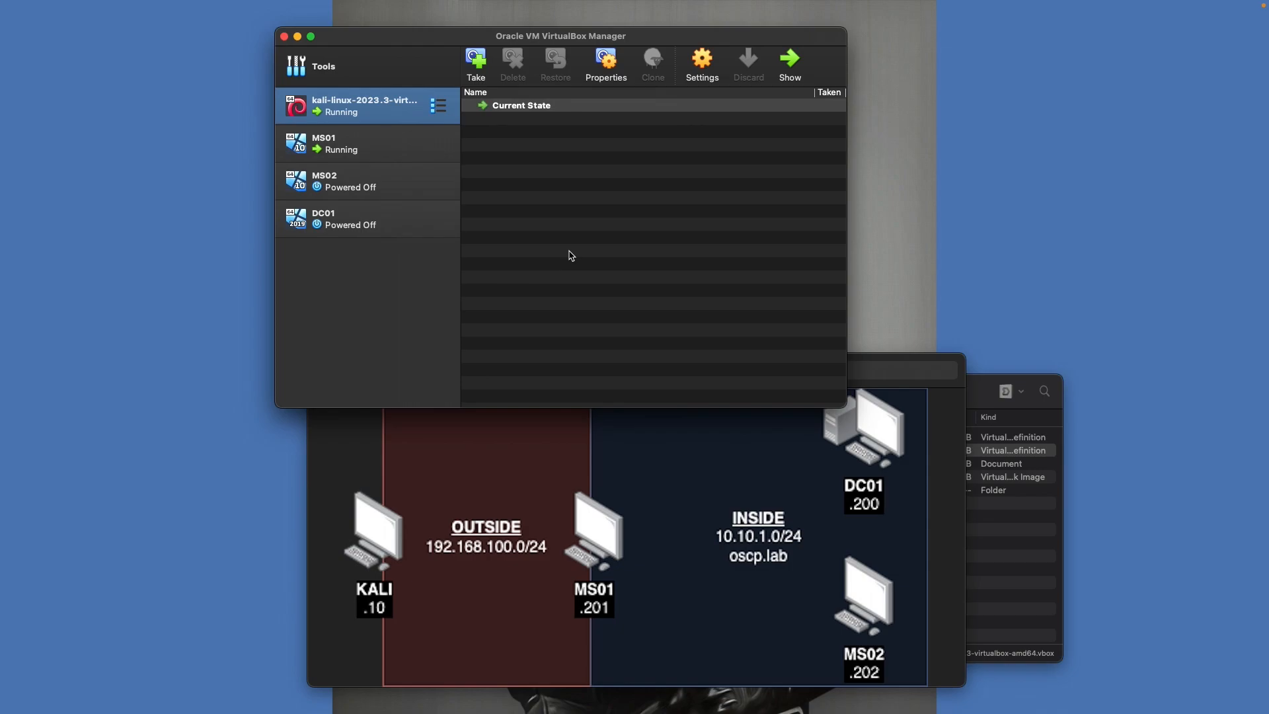
pyautogui.hotkey('ctrl', 'Right')
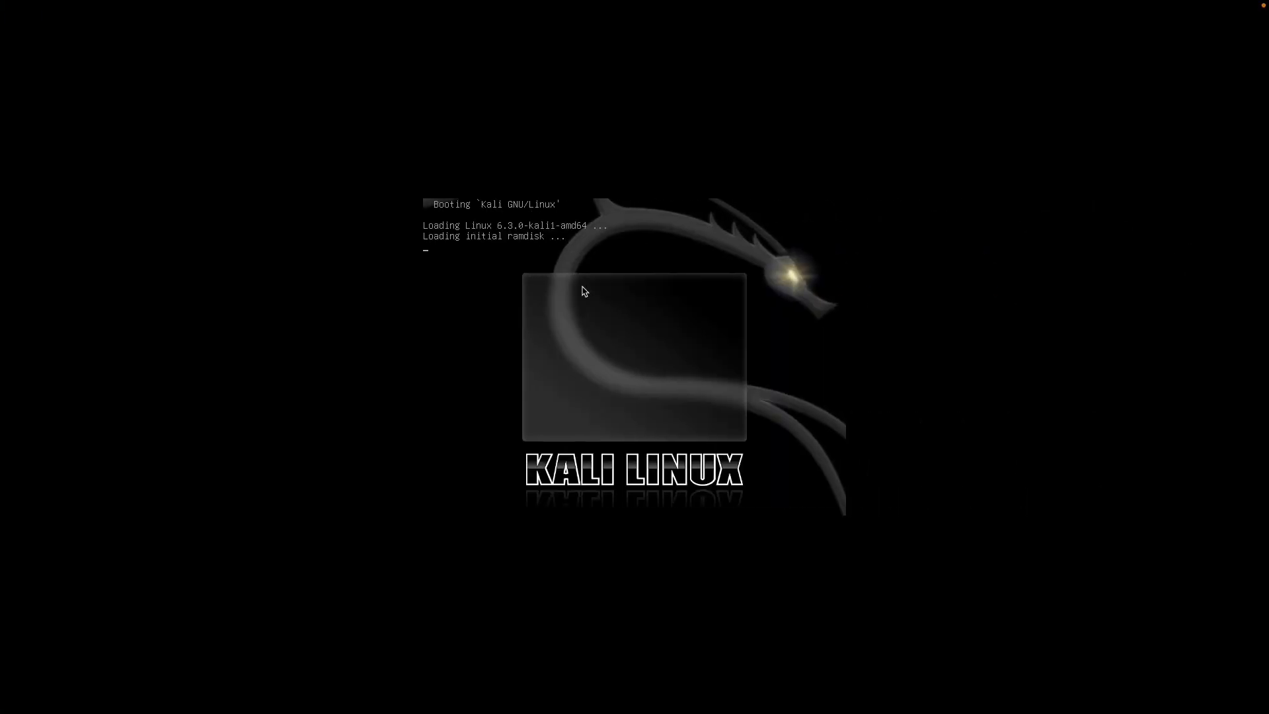
pyautogui.hotkey('ctrl', 'Left')
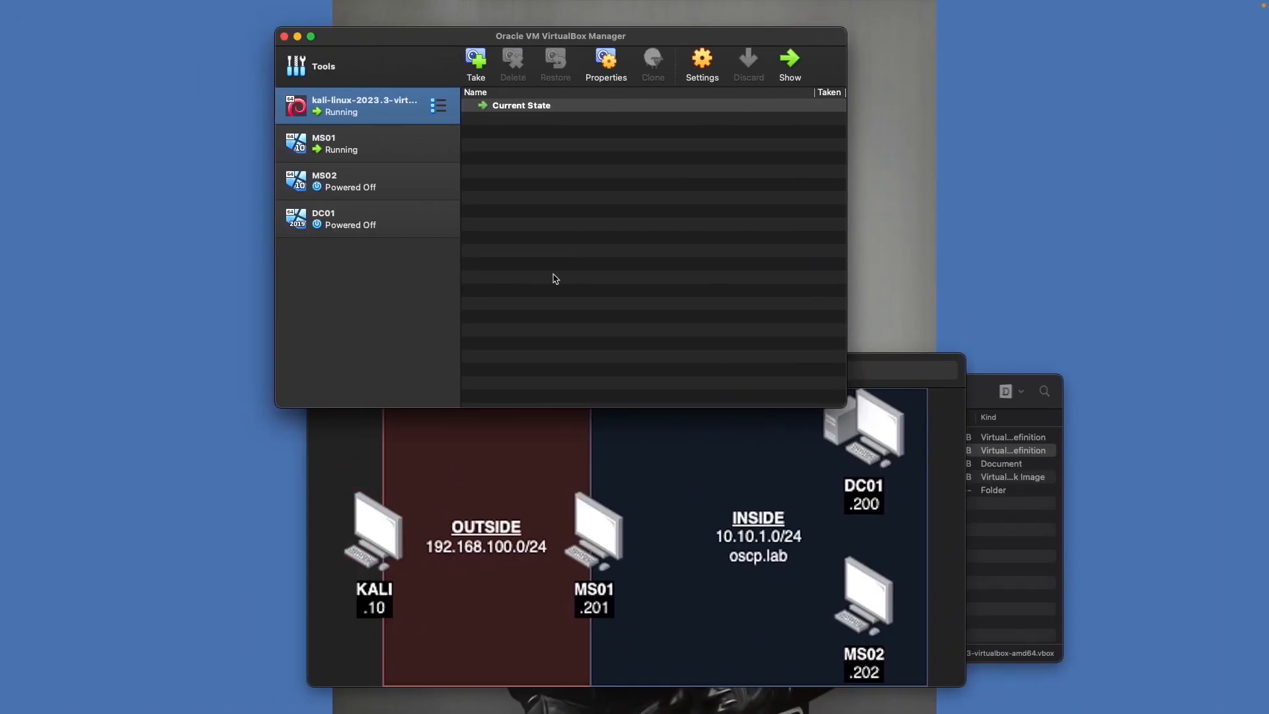
pyautogui.hotkey('ctrl', 'Right')
# Log in to Kali at the login screen with the username and password
pyautogui.write('kal')
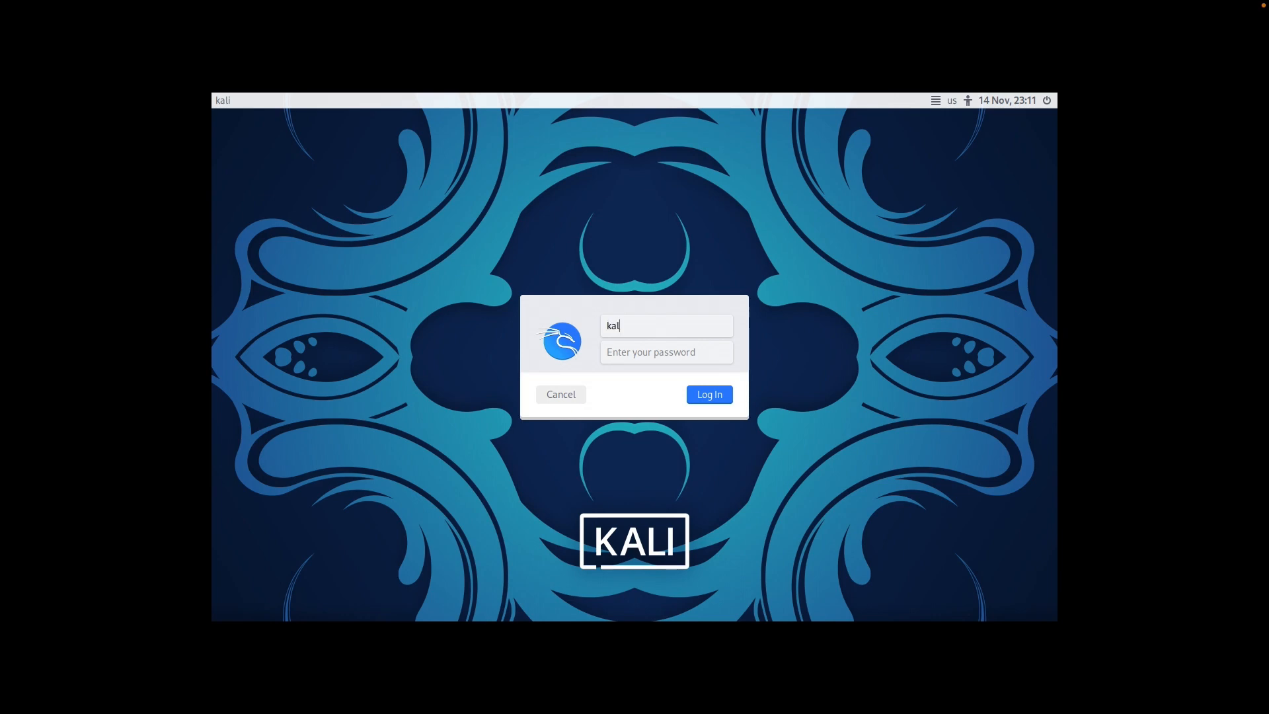
pyautogui.write('i')
pyautogui.press('Tab')
pyautogui.write('kali')
pyautogui.press('Return')
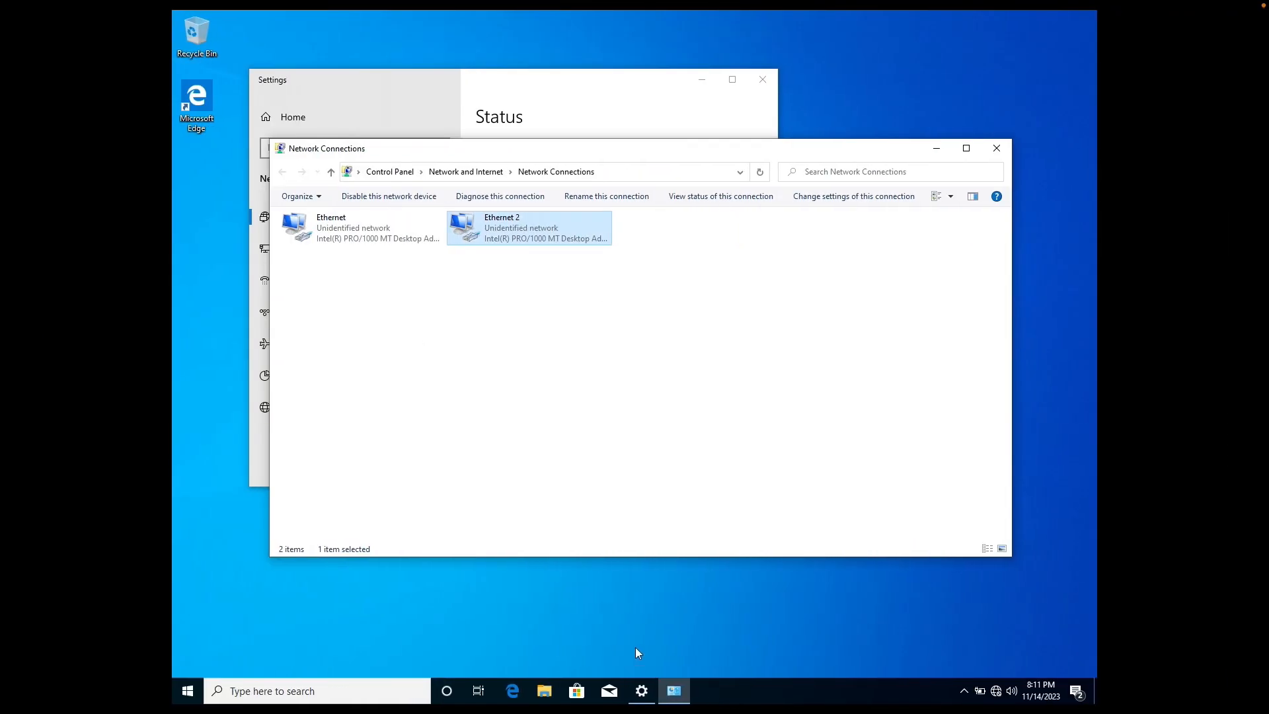
pyautogui.click(636, 649)
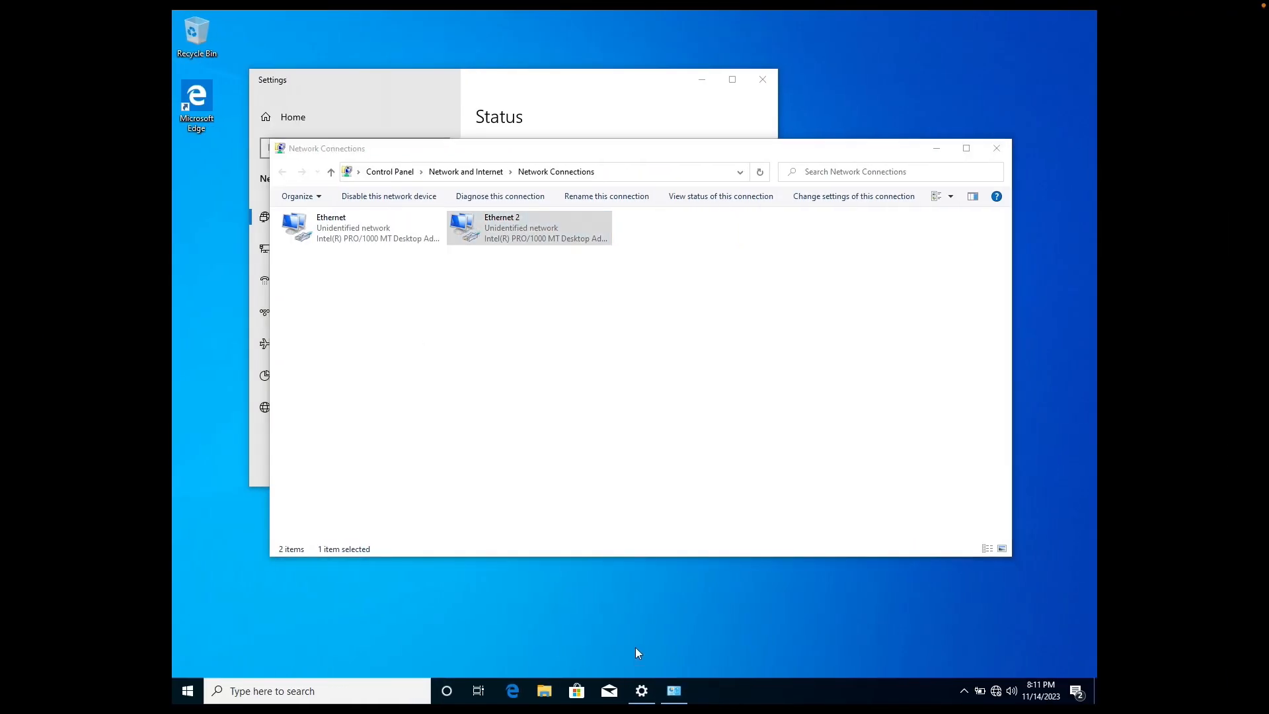
# Cancel the reset prompt and open Command Prompt on MS01 by searching 'cmd'
pyautogui.press('super+r')
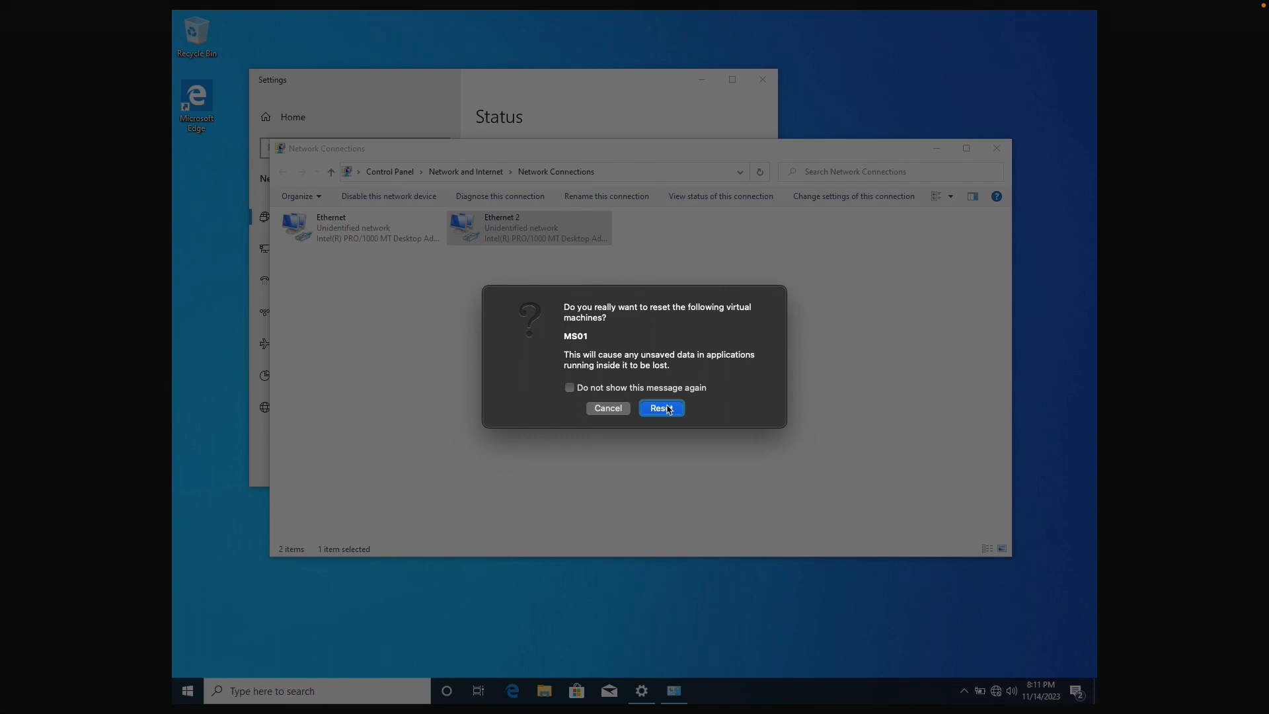
pyautogui.click(608, 407)
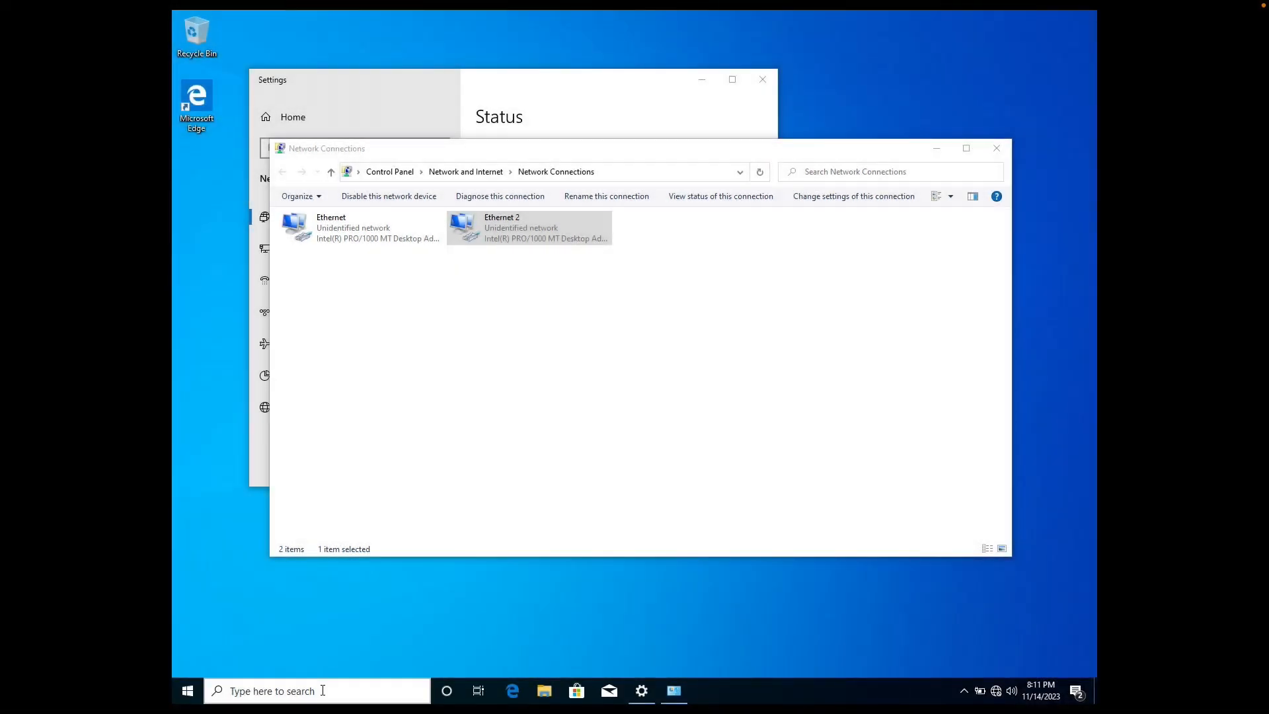
pyautogui.click(318, 691)
pyautogui.write('cm')
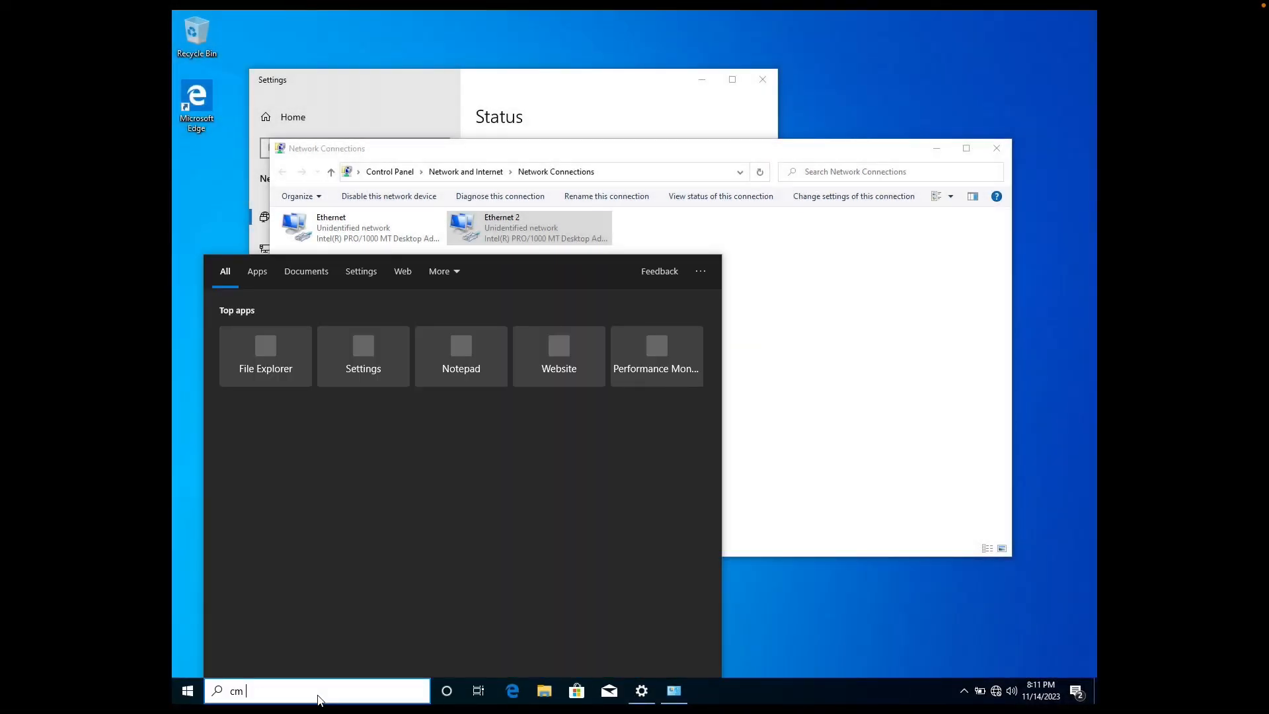
pyautogui.press('BackSpace')
pyautogui.write('cmd')
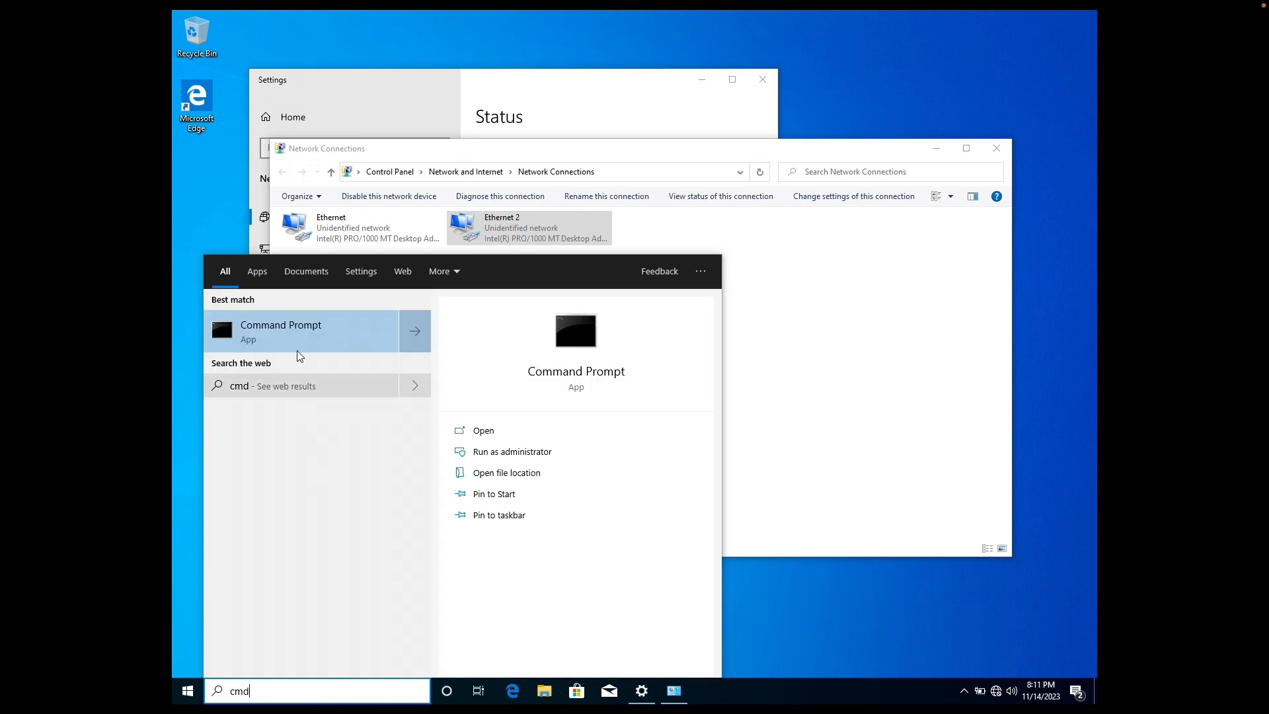
pyautogui.click(298, 324)
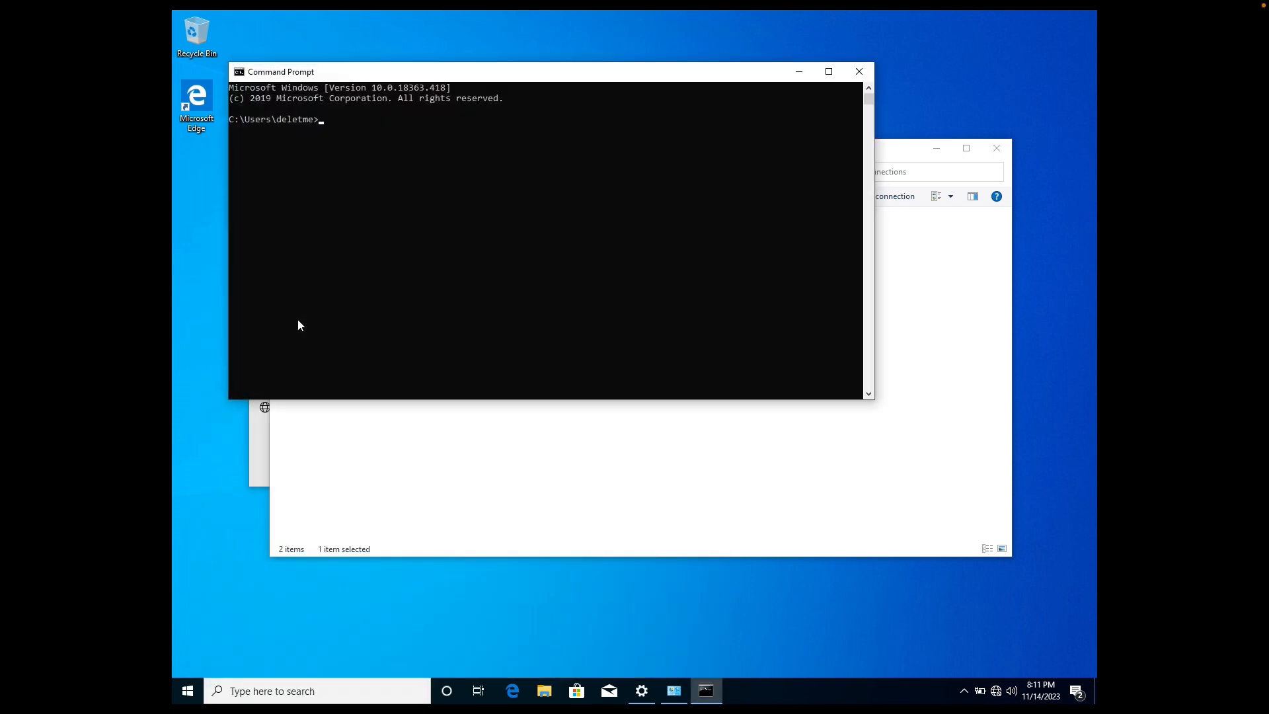
# Run ipconfig, then ping Kali at 192.168.100.10 to confirm 4/4 replies
pyautogui.write('ipconfig')
pyautogui.press('Return')
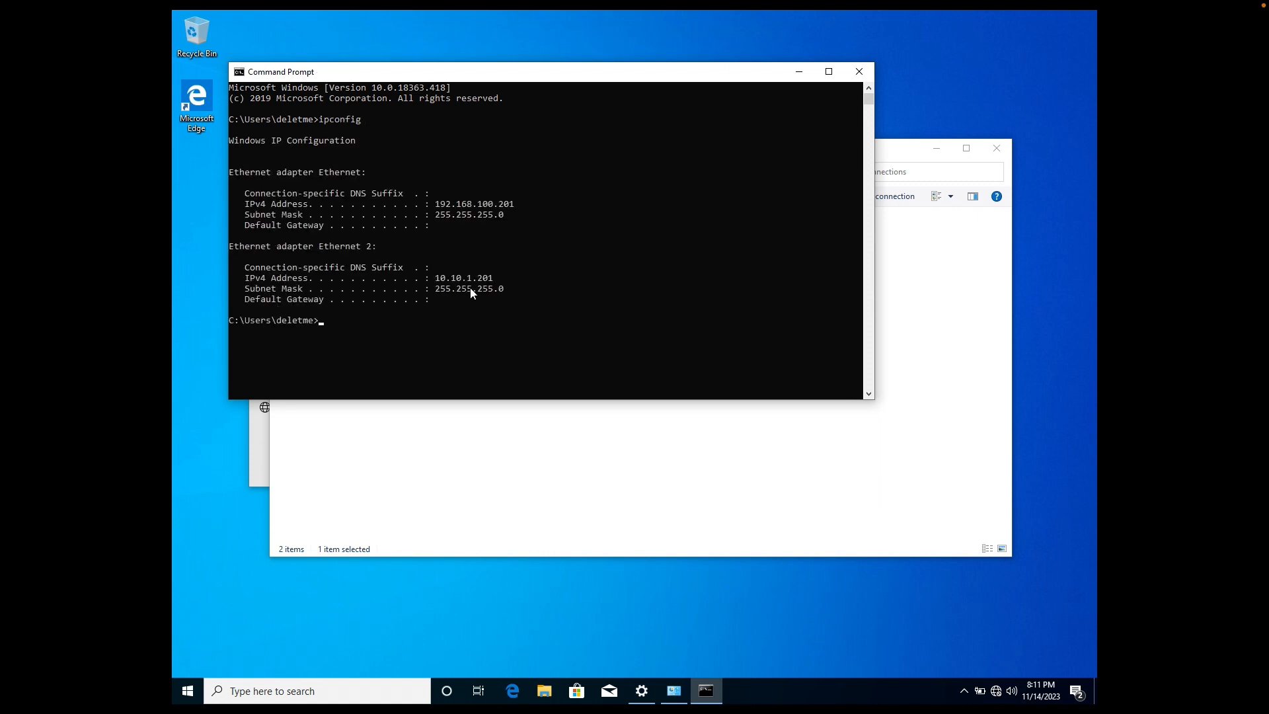
pyautogui.write('ping 192.168.100.10')
pyautogui.press('Return')
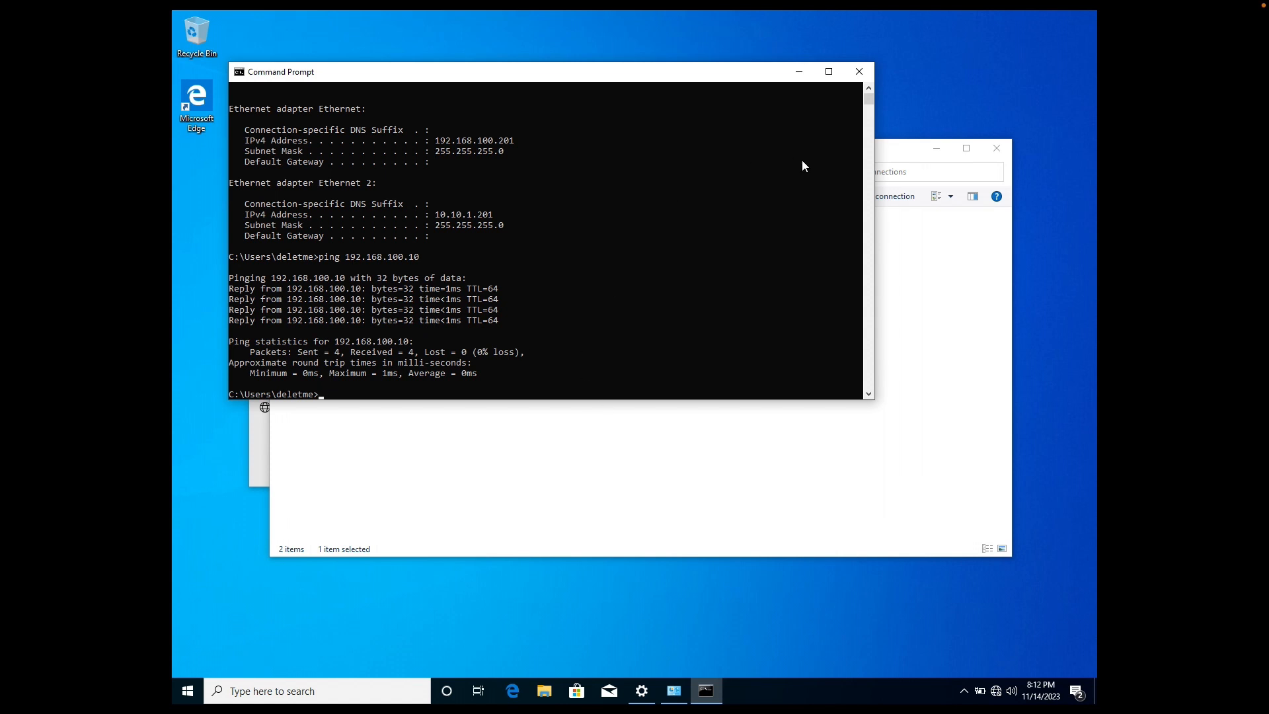
# Close MS01's Command Prompt and return to VirtualBox Manager, selecting the MS02 and DC01 rows
pyautogui.click(858, 71)
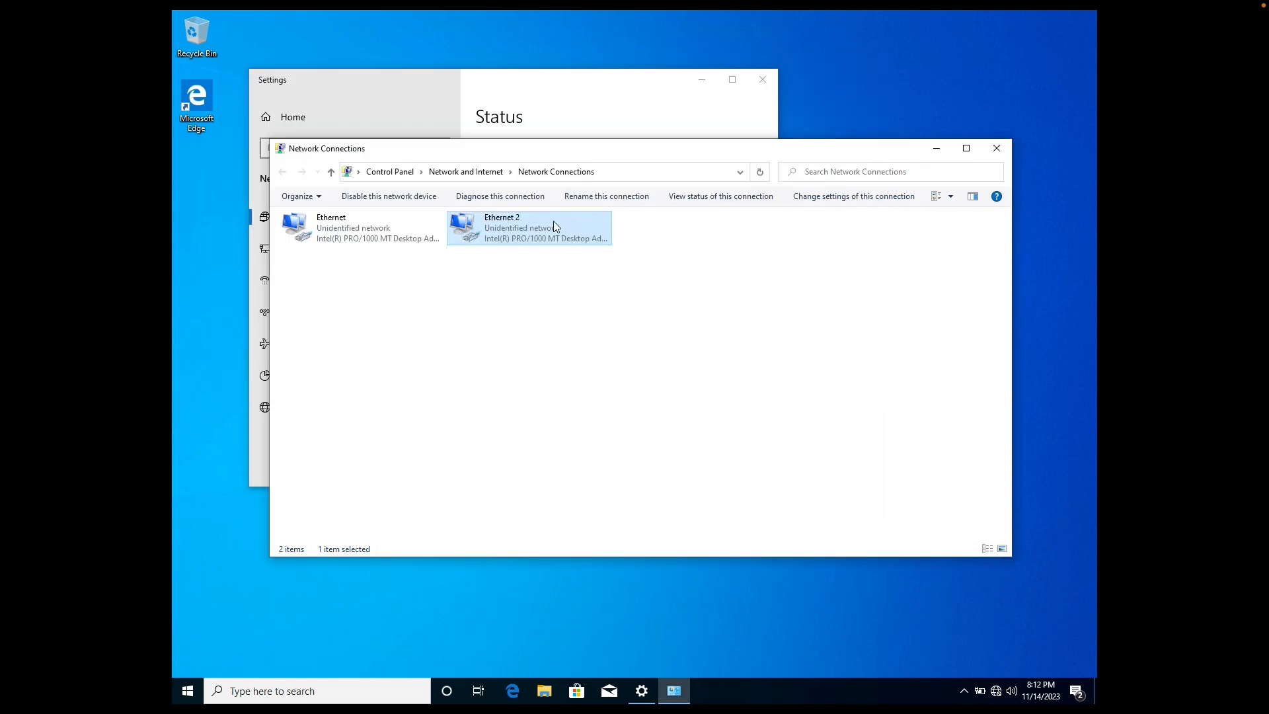
pyautogui.click(369, 239)
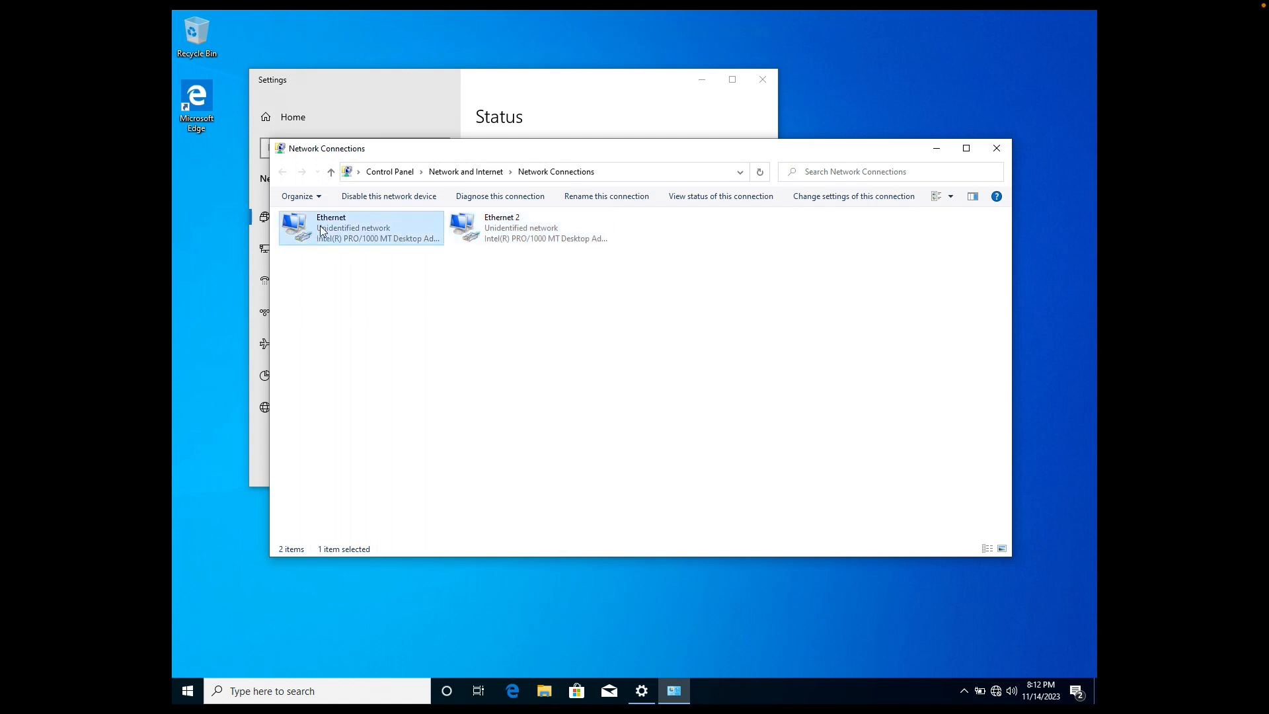
pyautogui.click(508, 246)
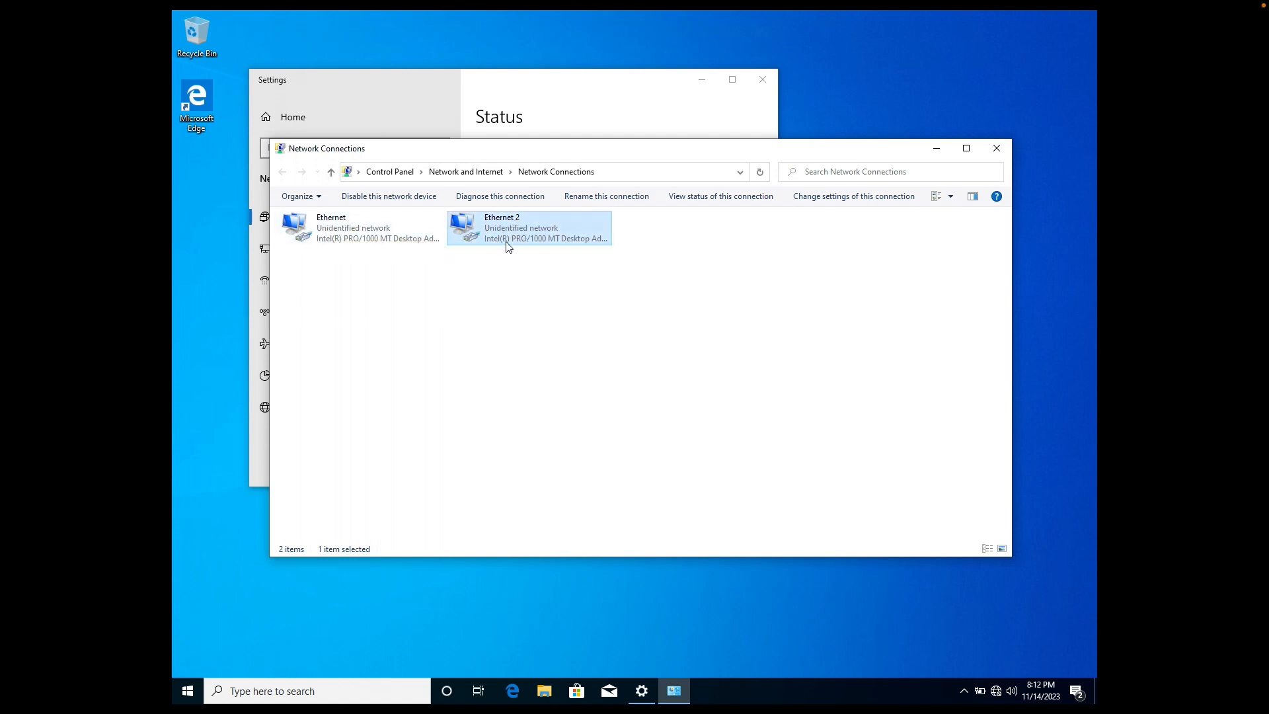
pyautogui.hotkey('ctrl', 'Left')
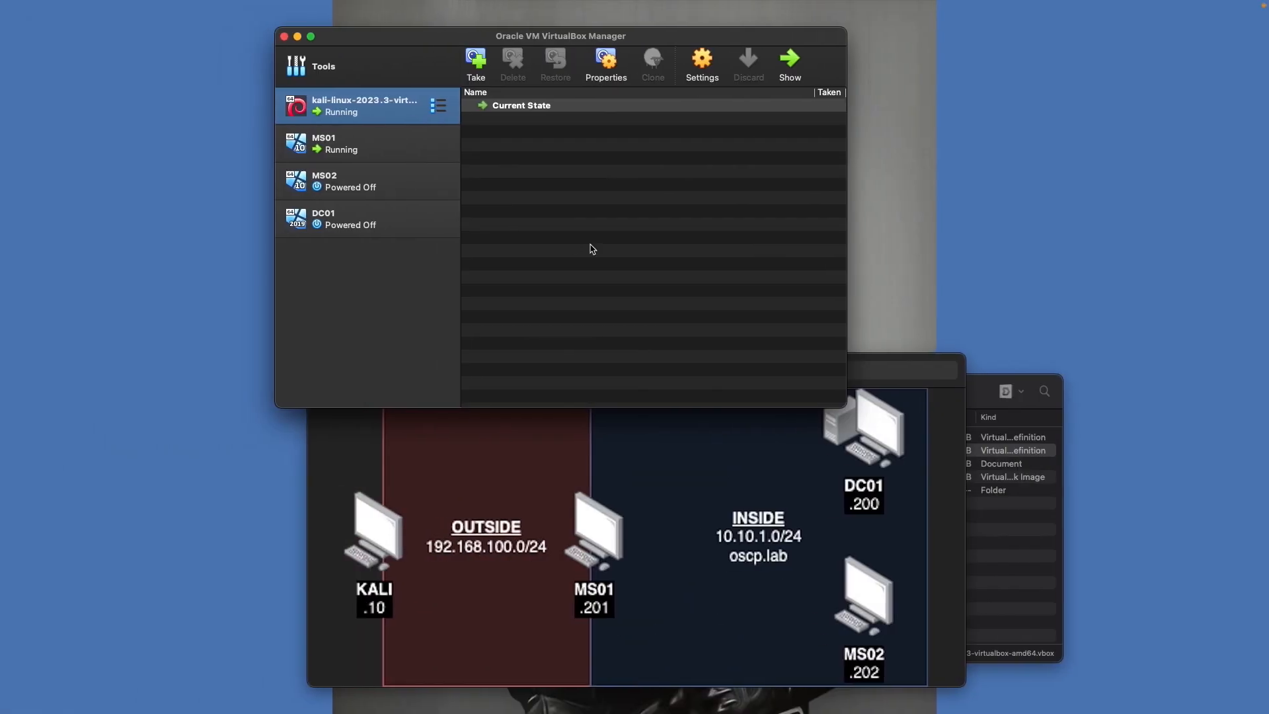
pyautogui.click(393, 206)
pyautogui.click(382, 192)
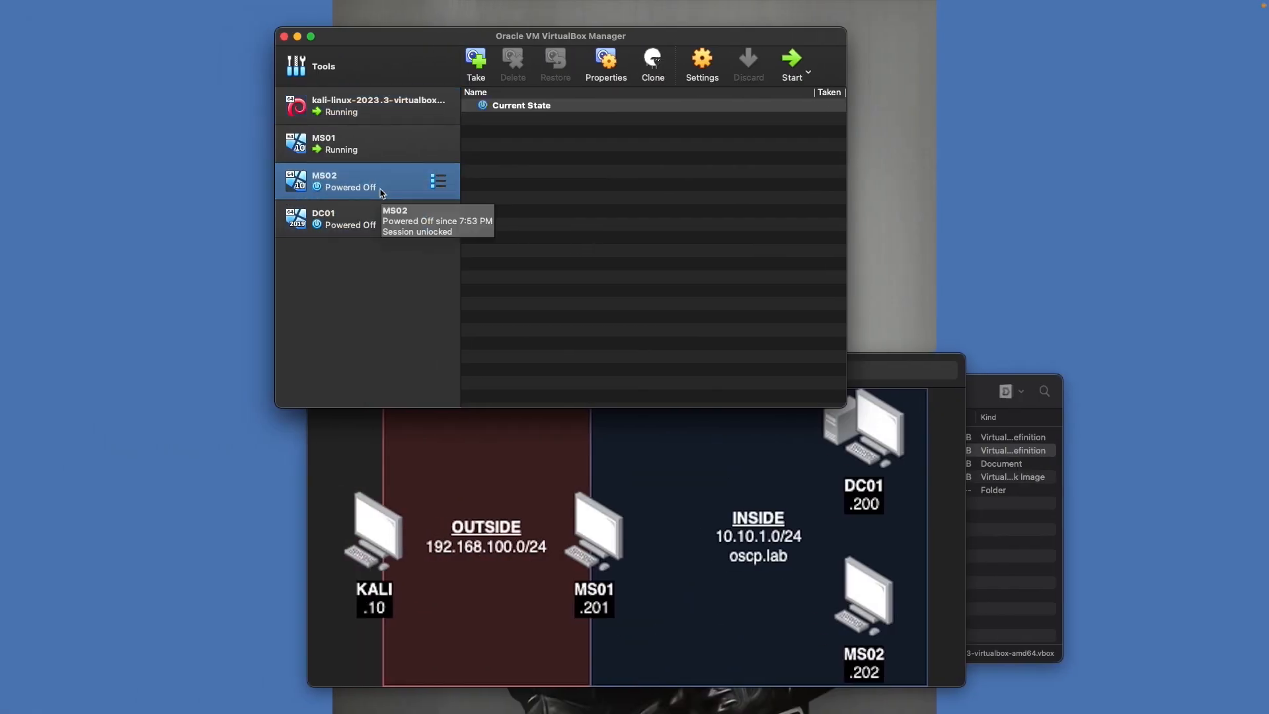
pyautogui.click(368, 212)
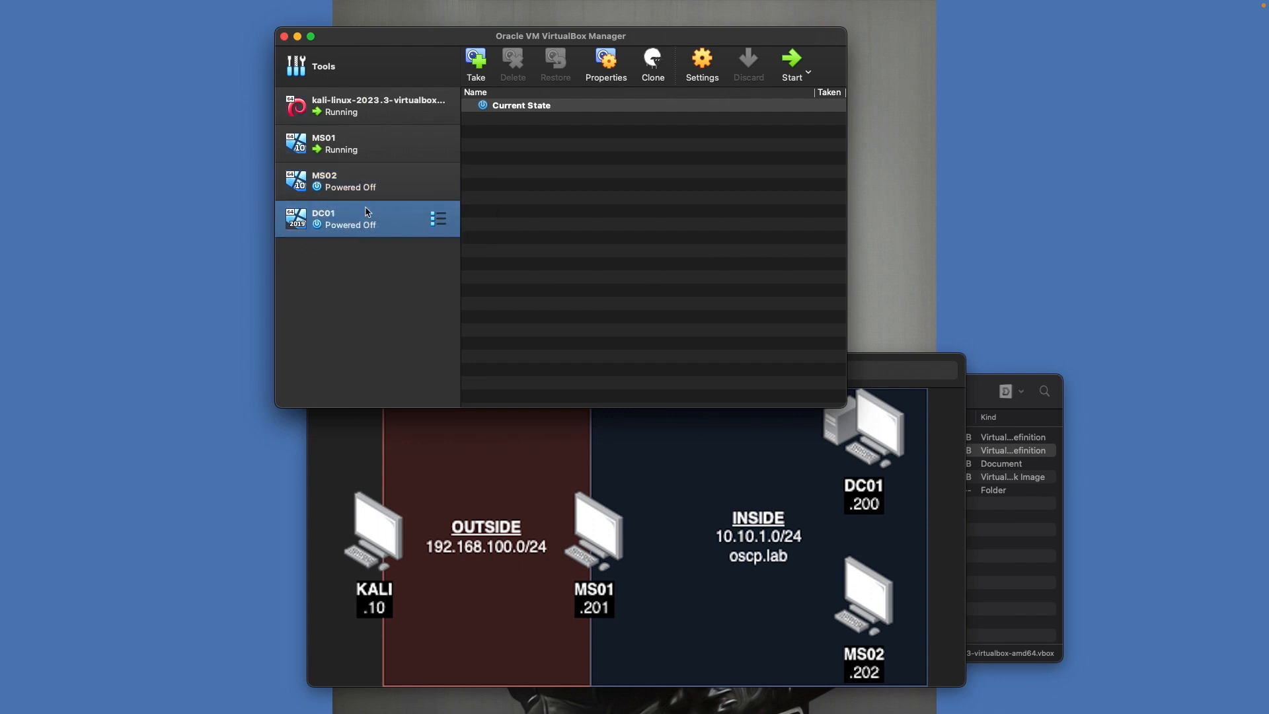
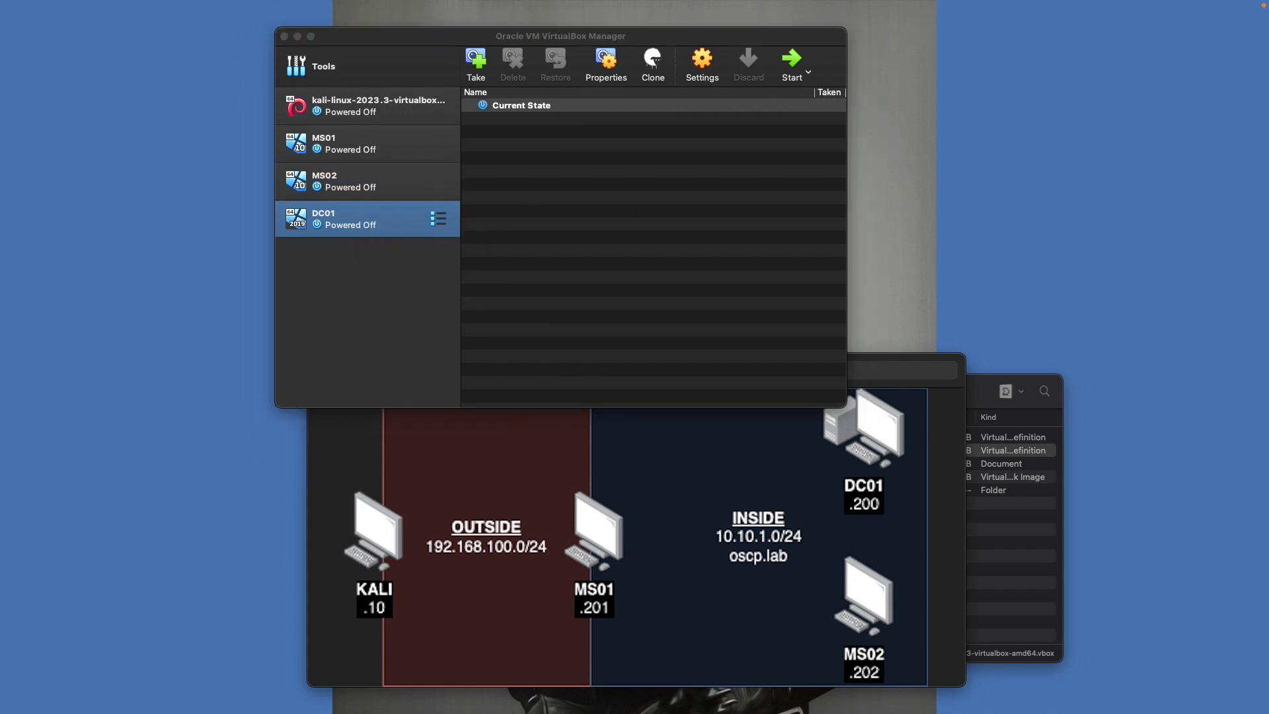
# Place the v2 lab diagram (VPN 172.16.11.0/24, OPENVPN .199) over the original, then return to VirtualBox Manager
pyautogui.click(438, 544)
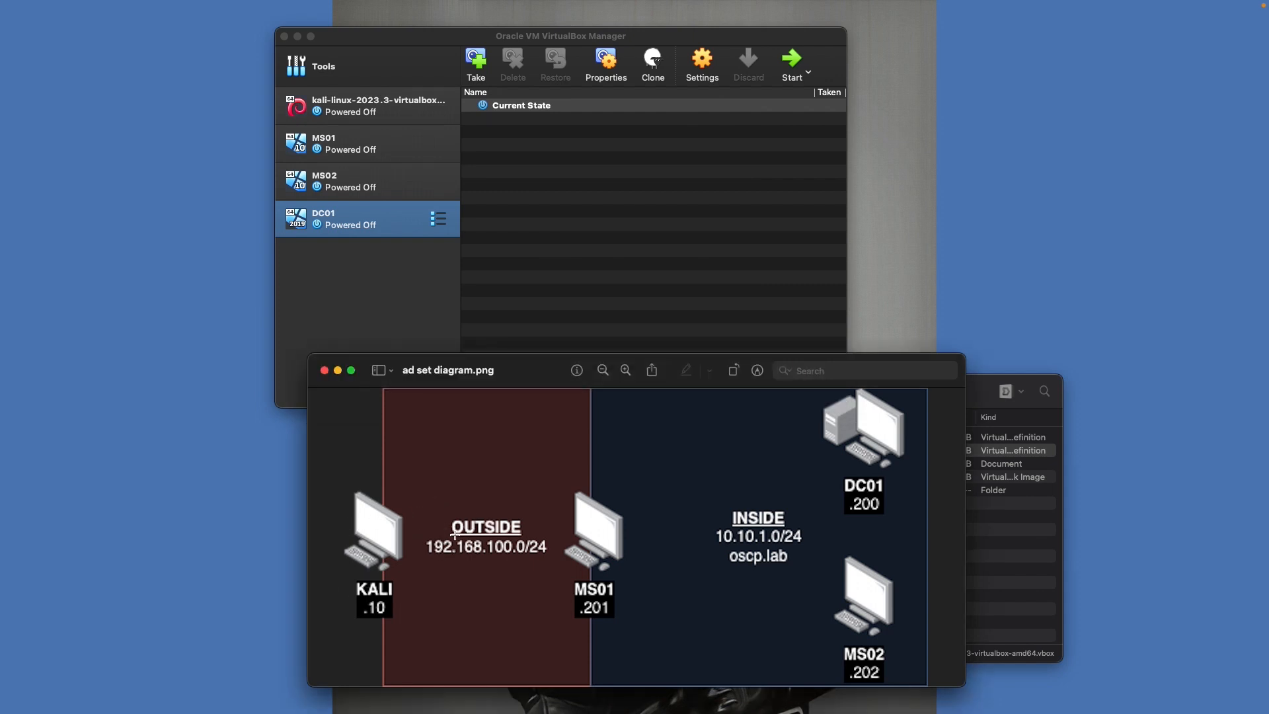
pyautogui.moveTo(562, 712); pyautogui.dragTo(520, 435)
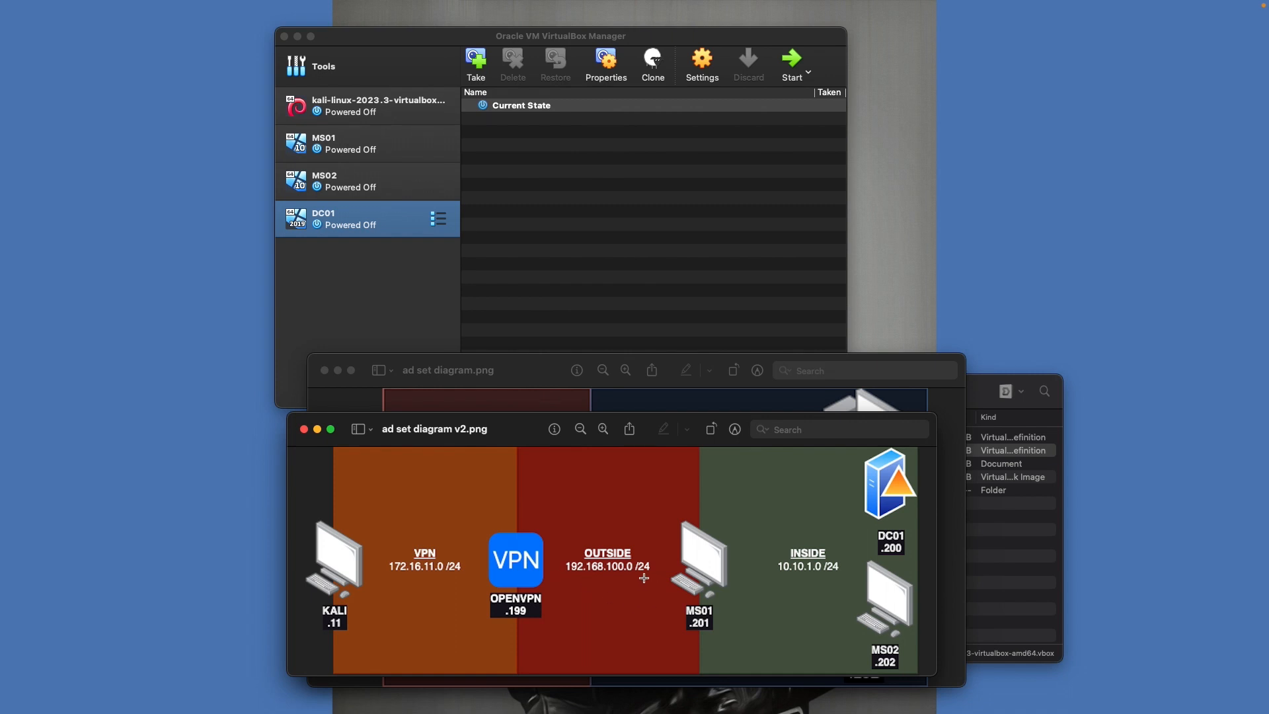
pyautogui.click(419, 298)
pyautogui.keyDown('shift'); pyautogui.click(397, 179); pyautogui.keyUp('shift')
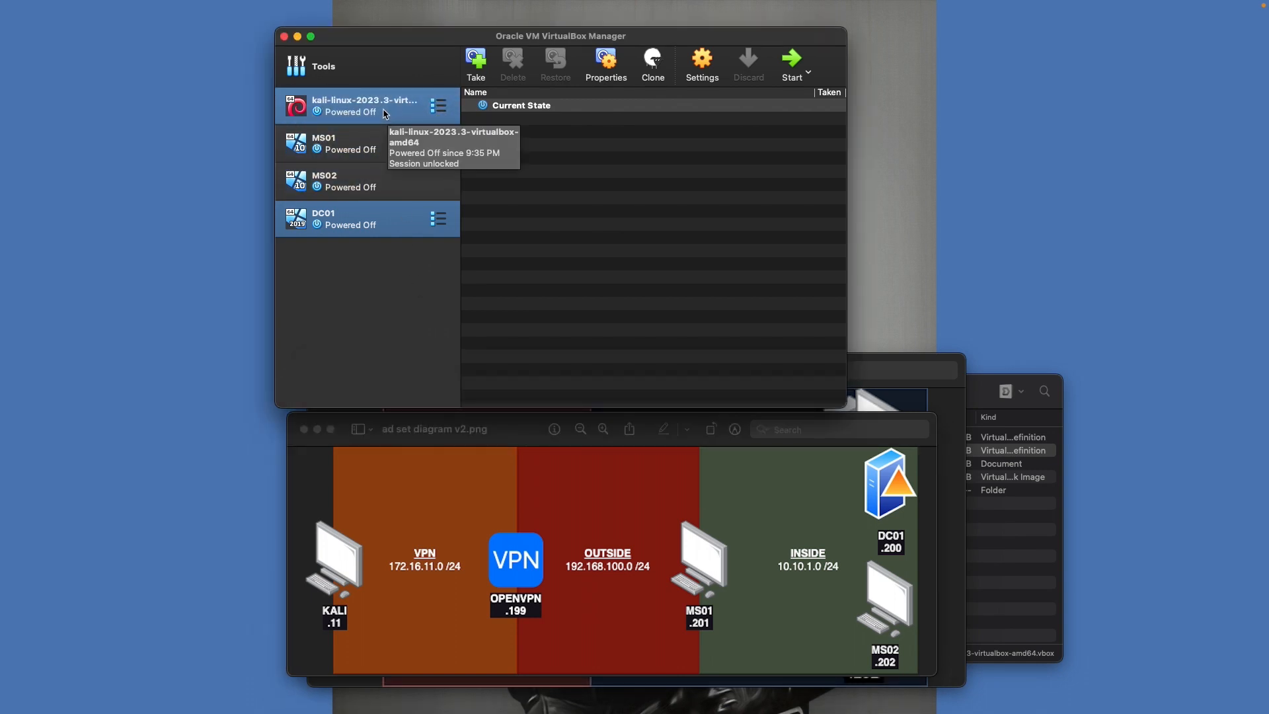
# Disable the Kali VM's second network adapter (oscp-outside) and save the settings
pyautogui.click(362, 114)
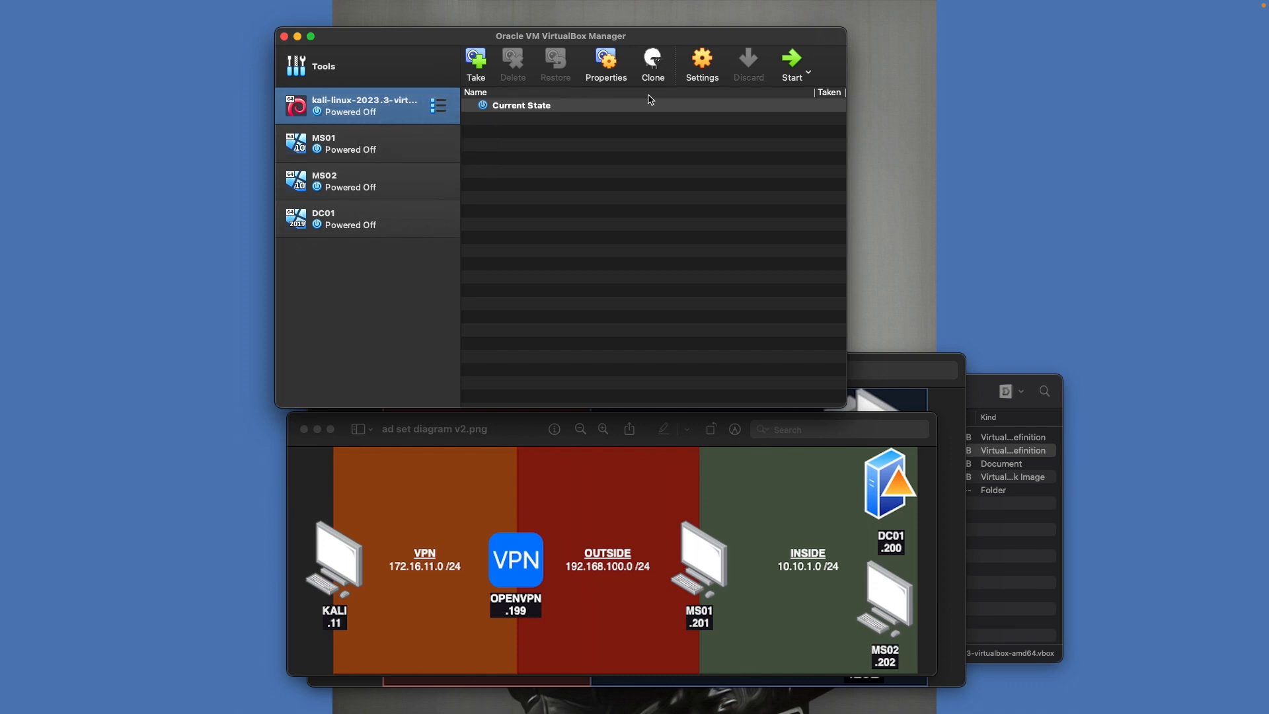
pyautogui.click(702, 62)
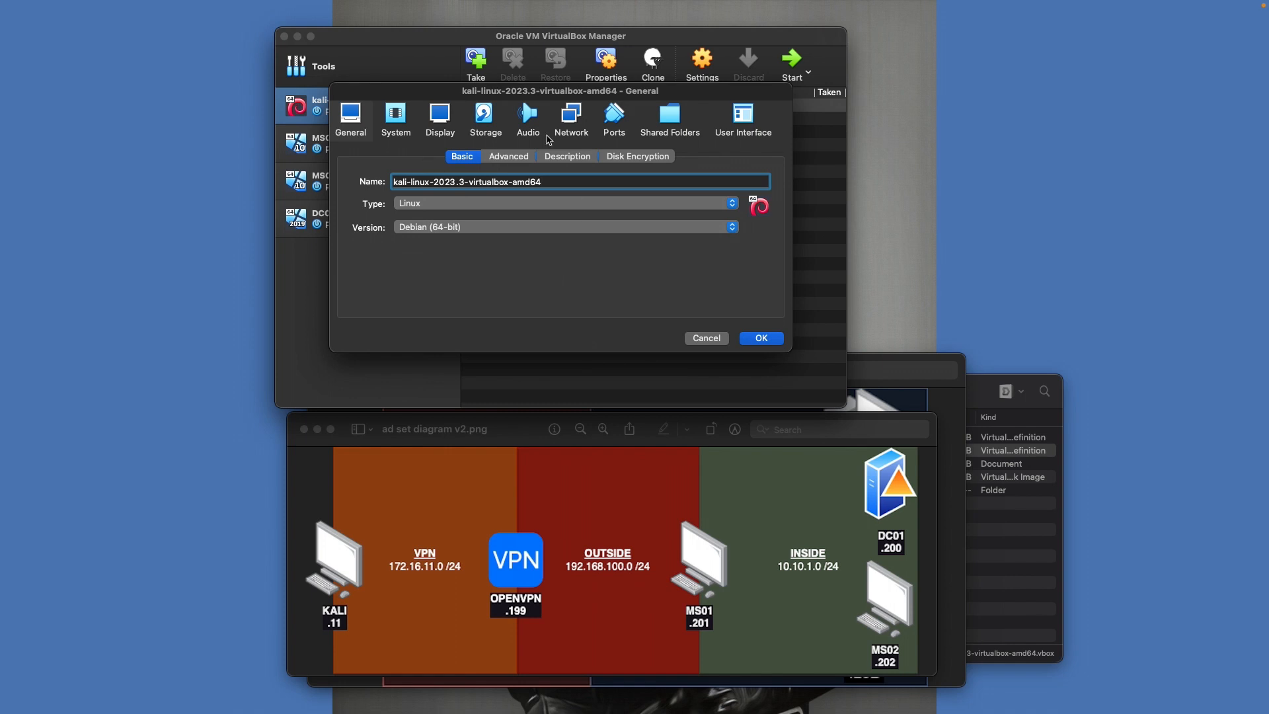
pyautogui.click(571, 117)
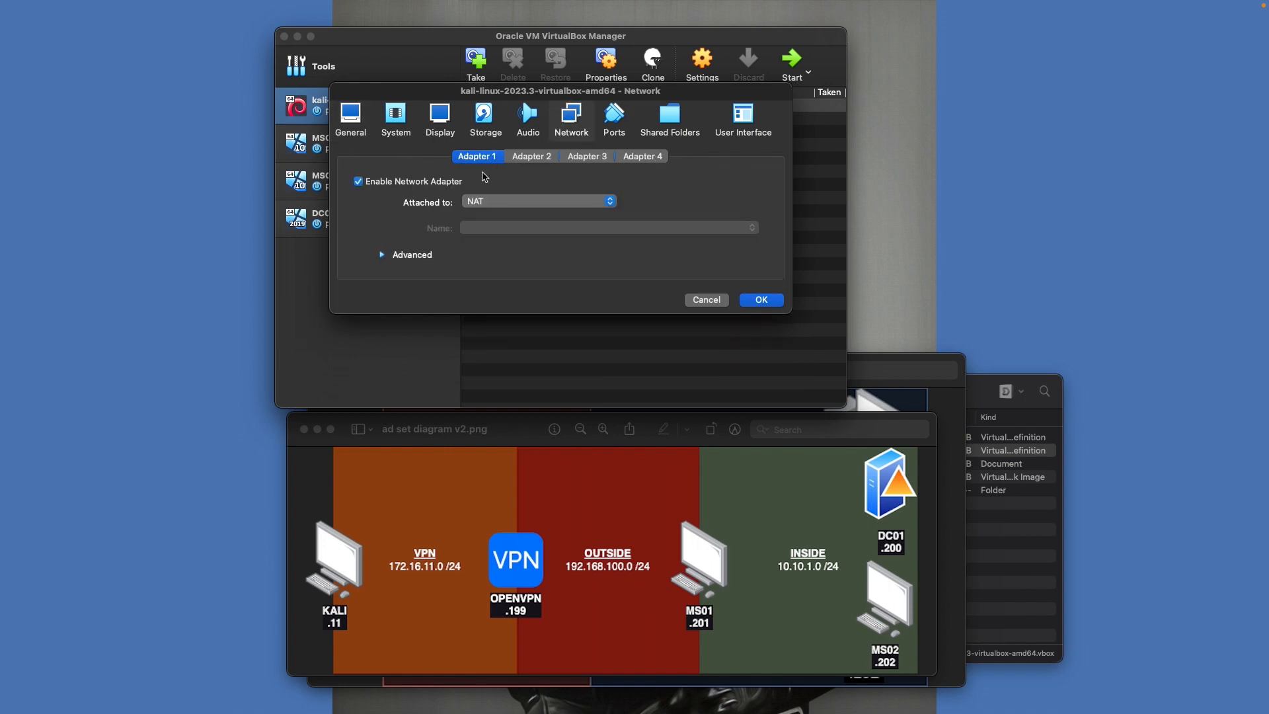
pyautogui.click(519, 161)
pyautogui.click(476, 162)
pyautogui.click(533, 156)
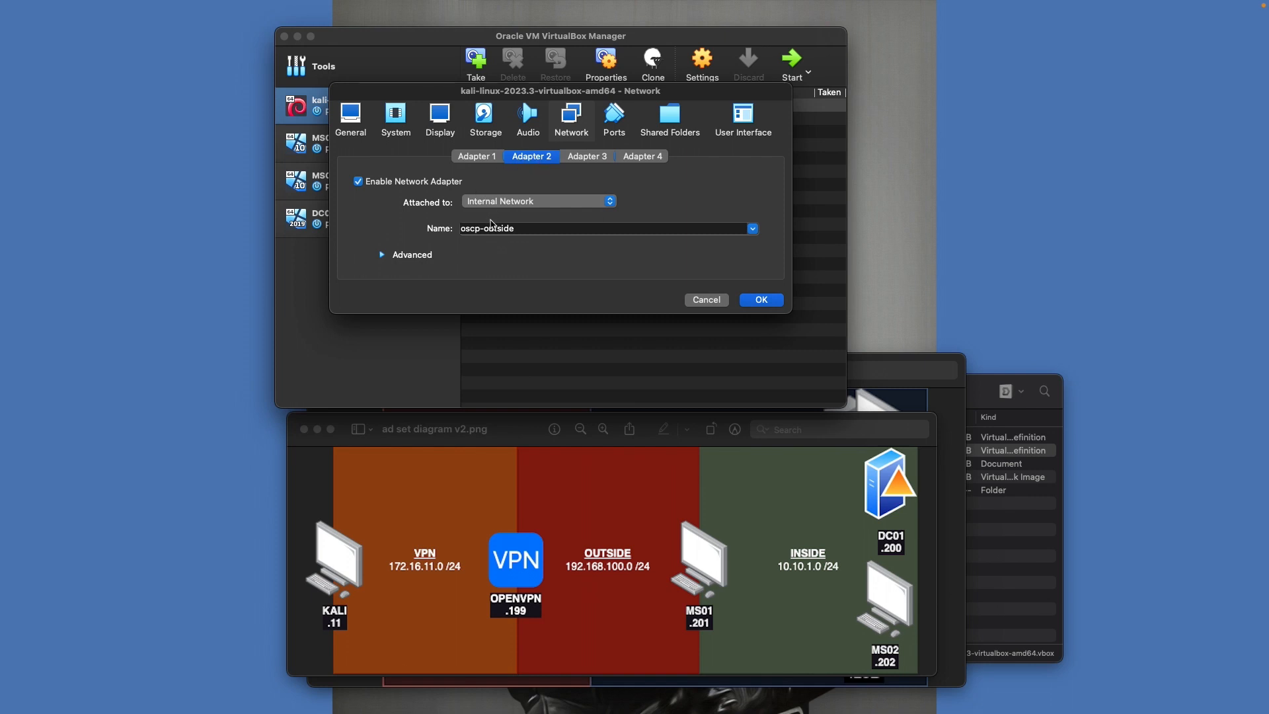
pyautogui.click(425, 183)
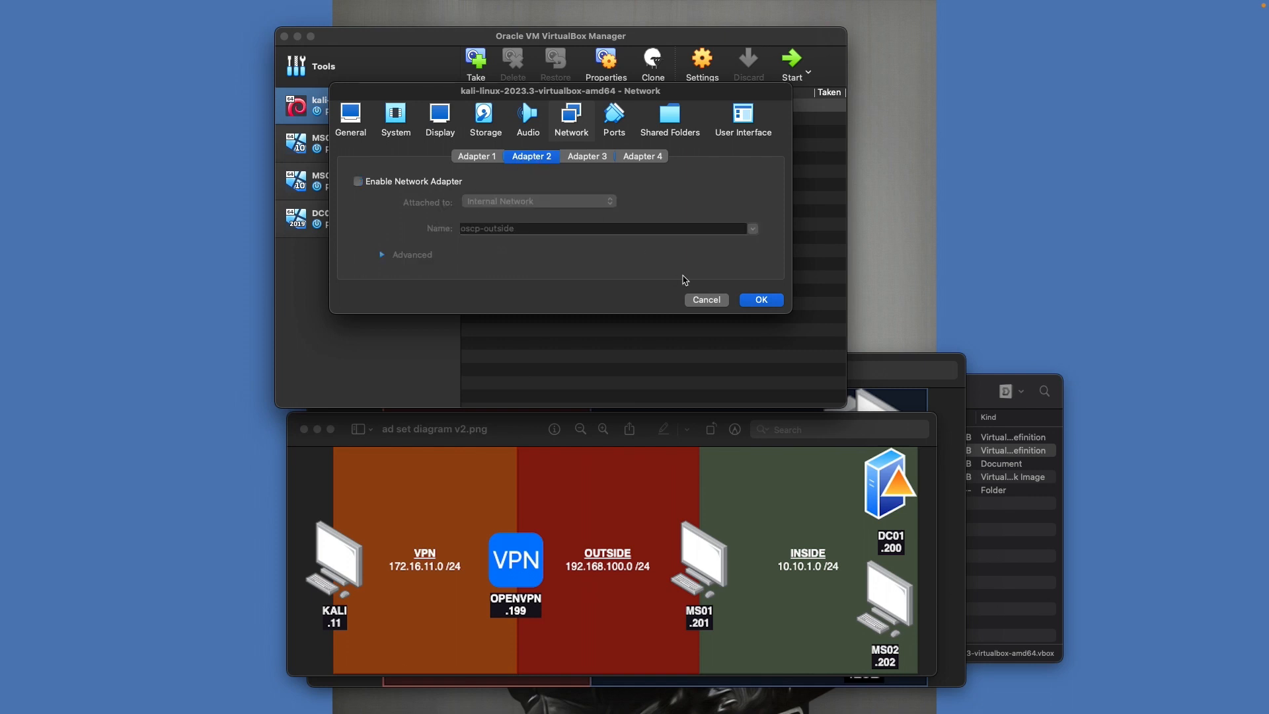
pyautogui.click(761, 300)
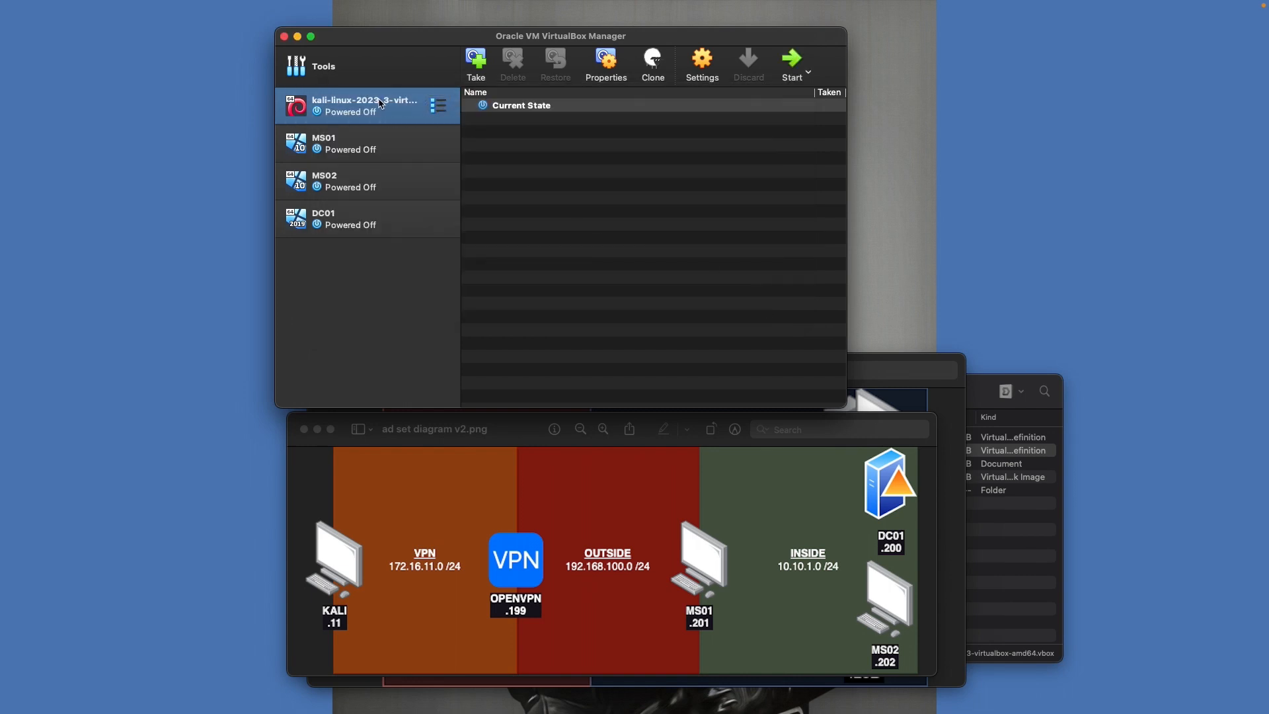
# Recheck that Kali's first adapter stays on NAT, closing settings without changes
pyautogui.click(713, 57)
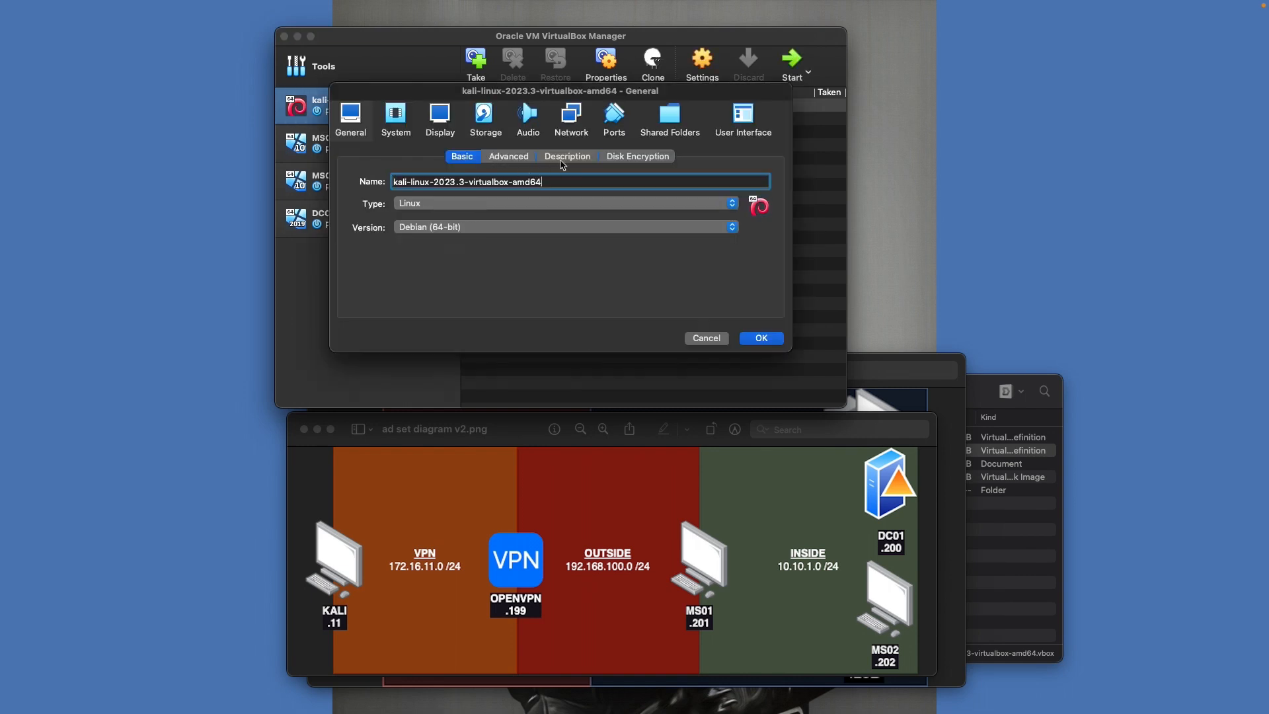
pyautogui.click(572, 127)
pyautogui.click(501, 201)
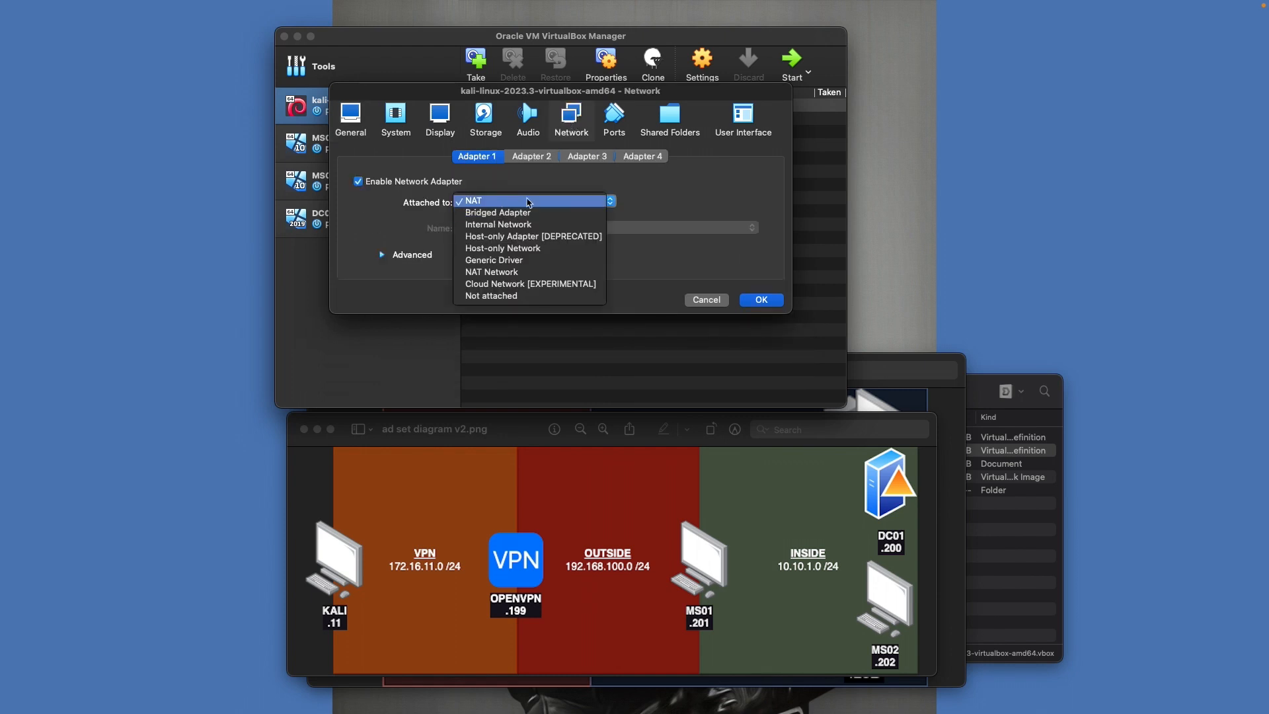
pyautogui.click(653, 203)
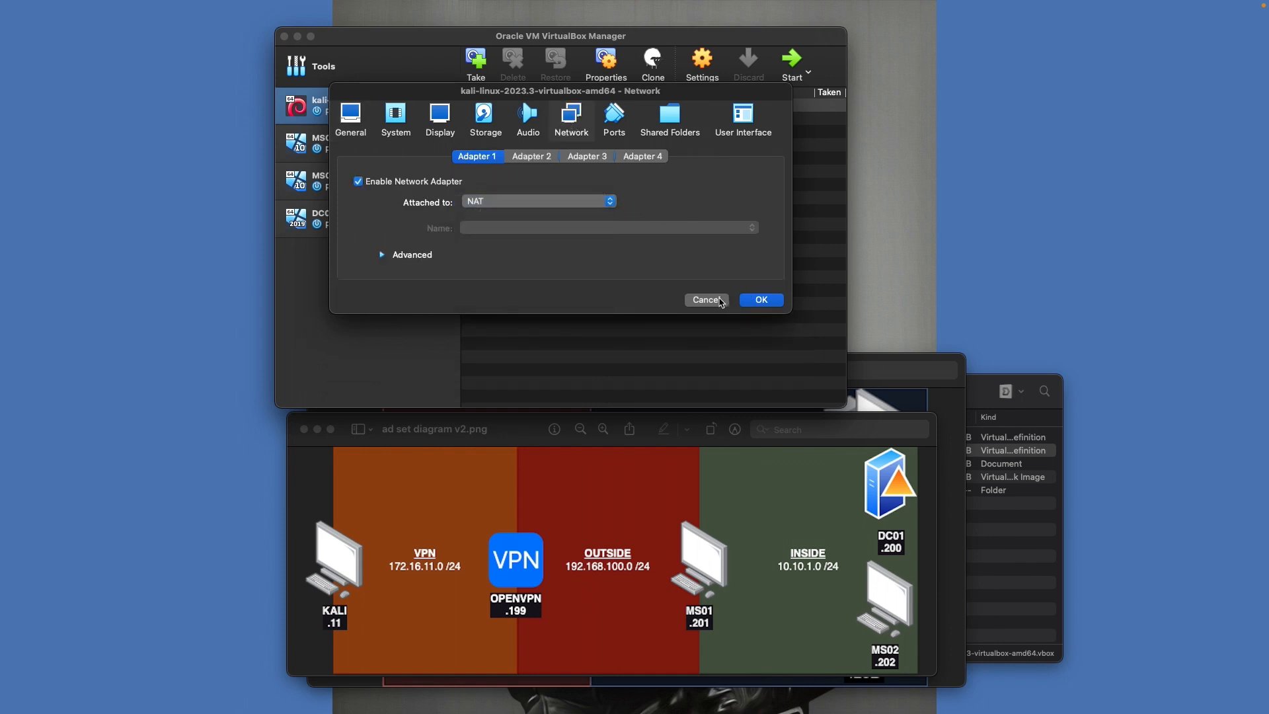
pyautogui.click(719, 300)
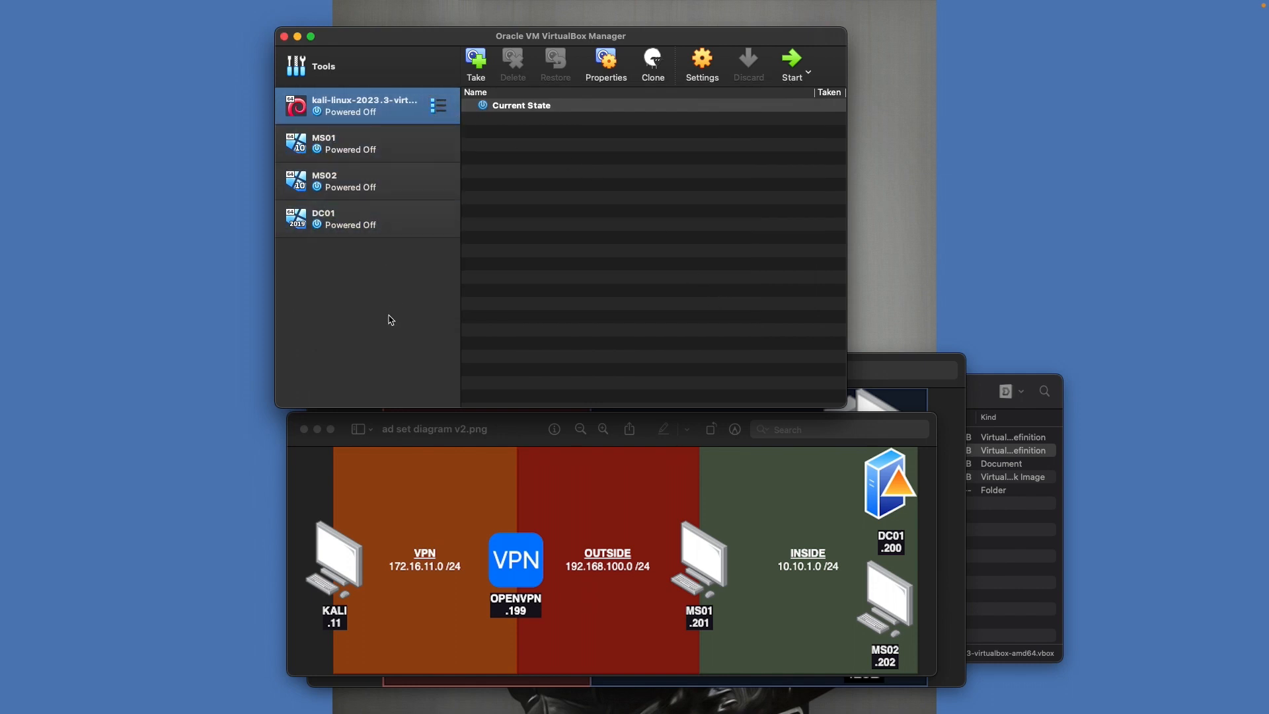
# Start a new VM named OPENVPN, type Linux, version Ubuntu 22.04 LTS (Jammy Jellyfish) (64-bit)
pyautogui.click(330, 66)
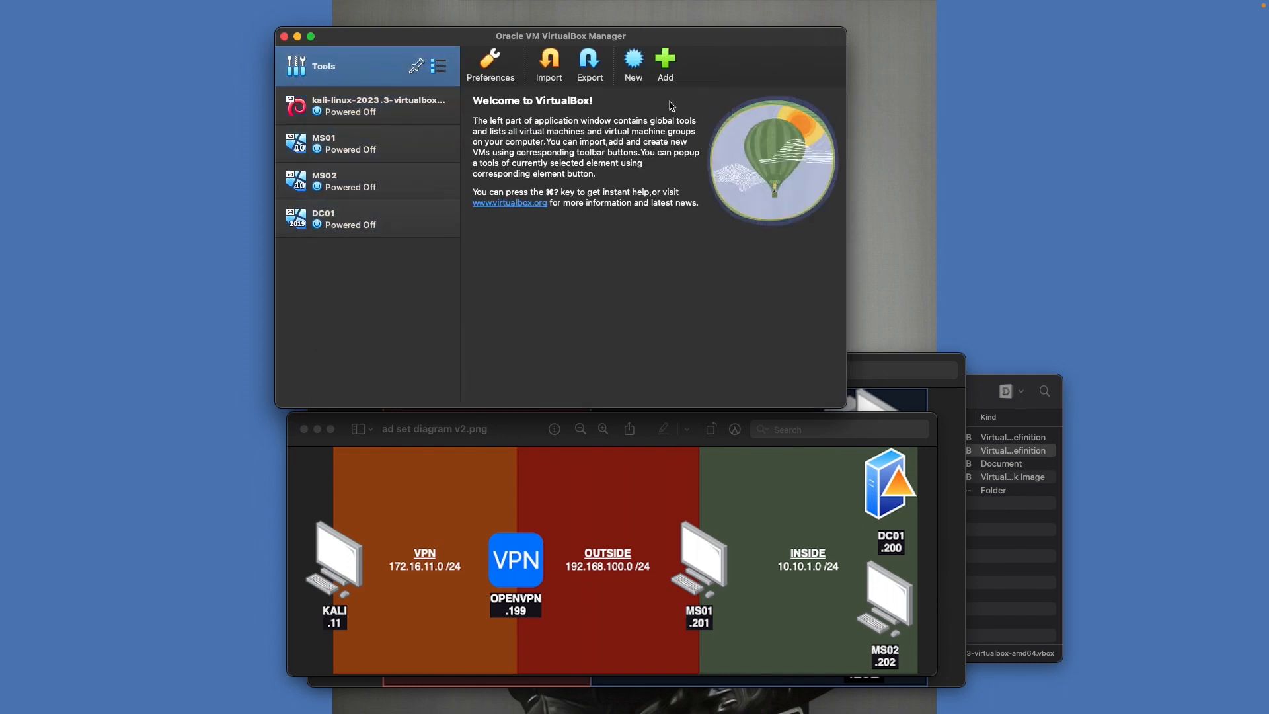
pyautogui.click(635, 59)
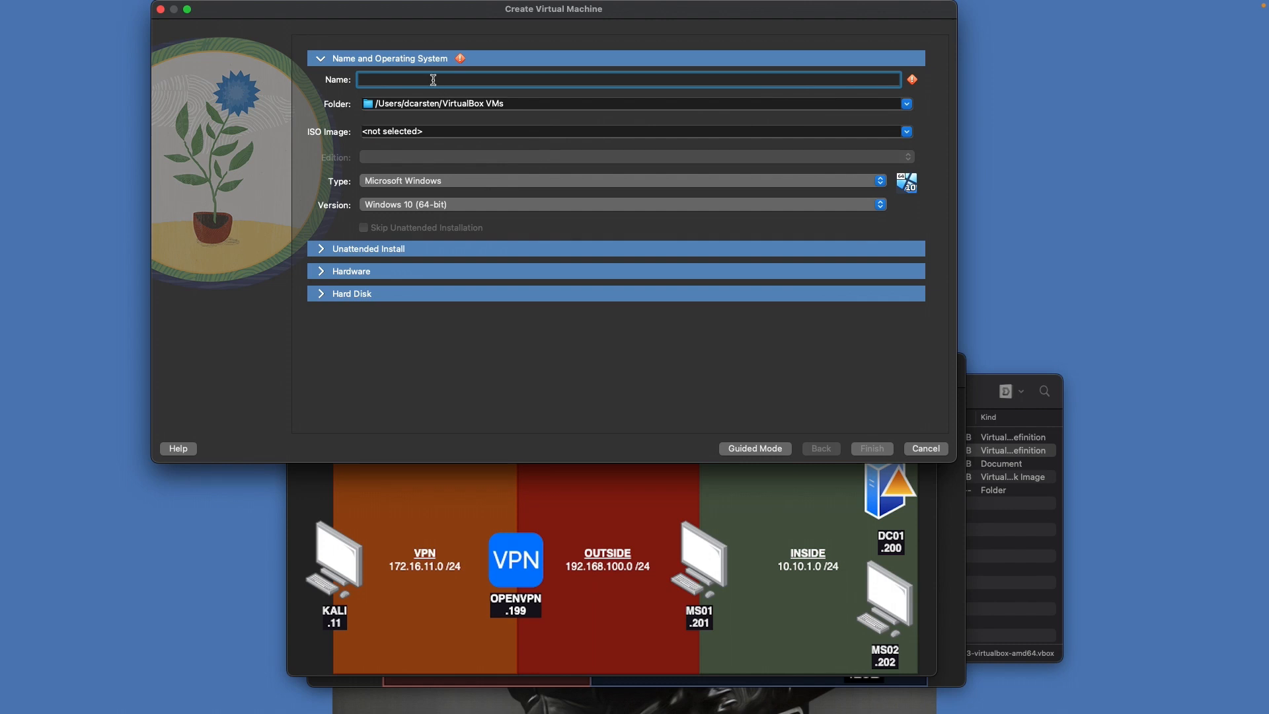
pyautogui.write('OPENVPN')
pyautogui.click(463, 188)
pyautogui.click(433, 193)
pyautogui.click(415, 209)
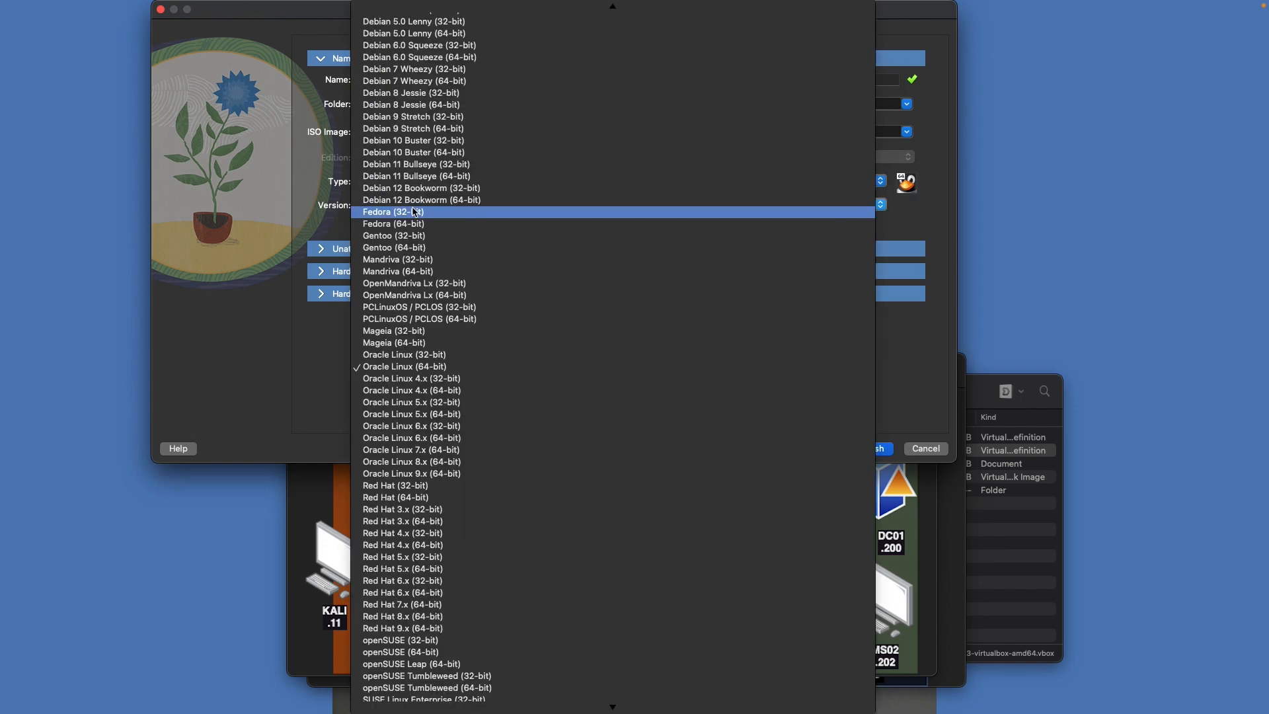
pyautogui.scroll(-10, 463, 509)
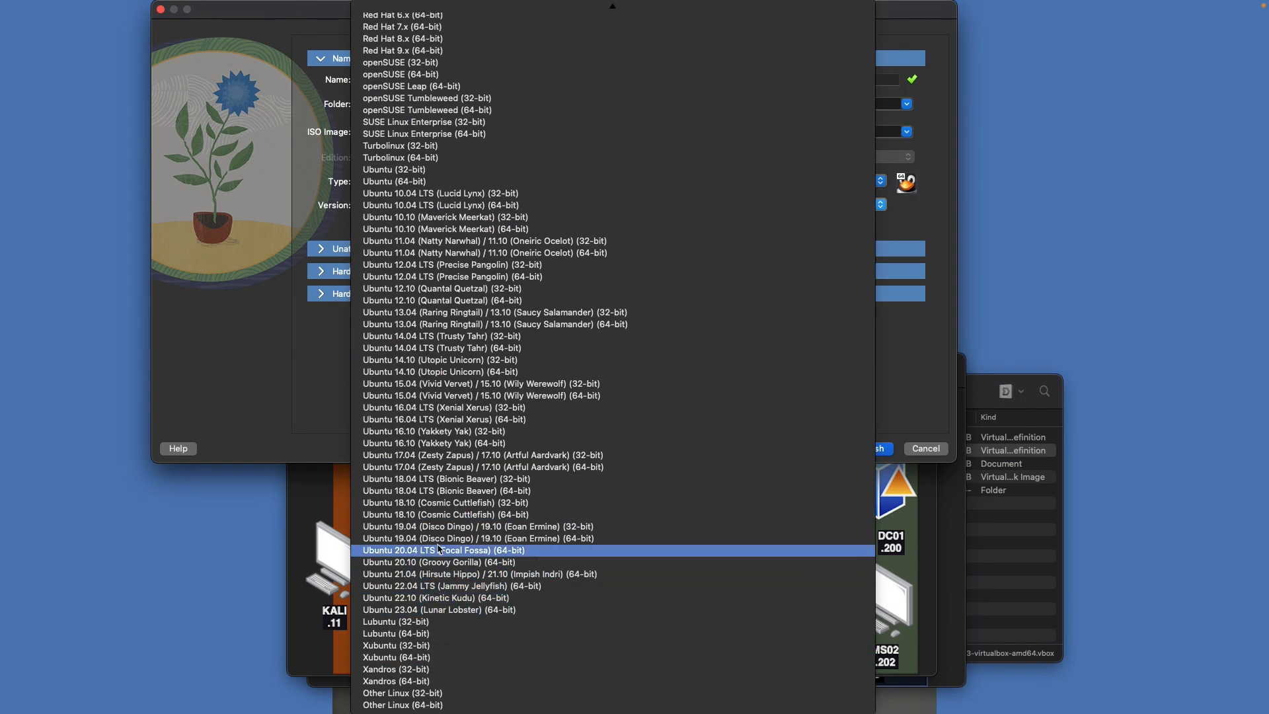
pyautogui.click(436, 589)
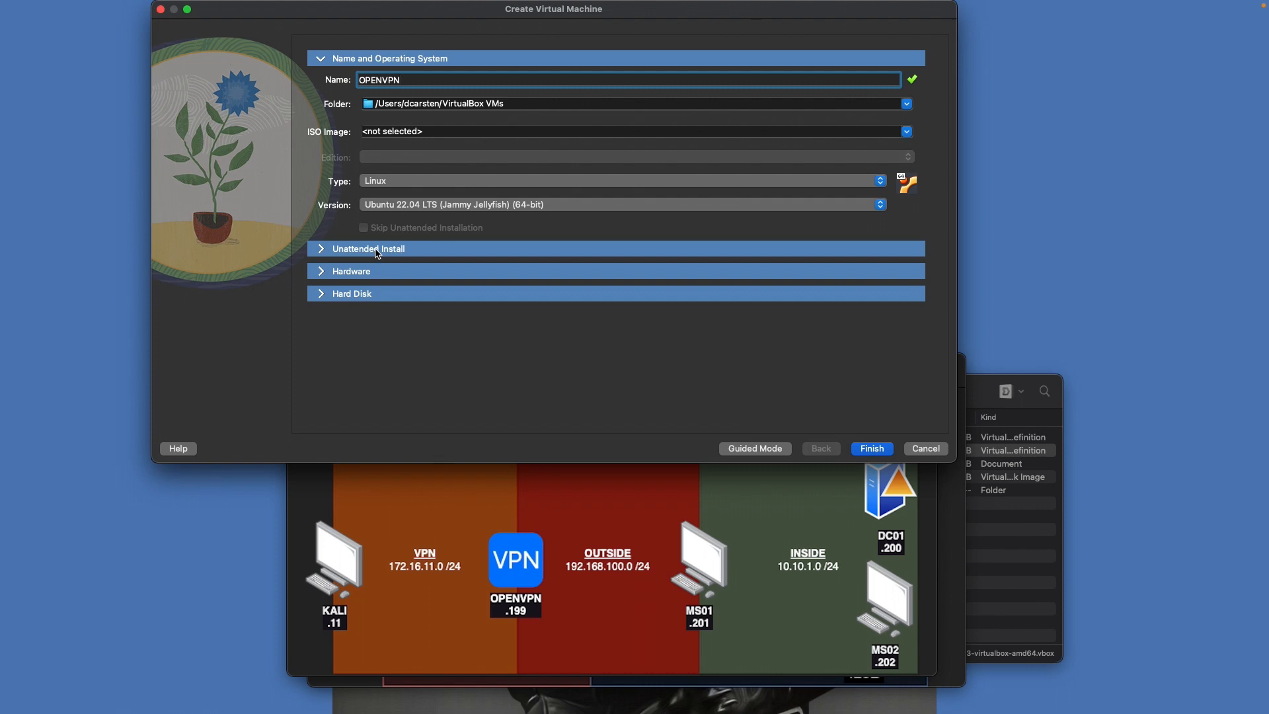
# Give OPENVPN 2 processors and finish creating it
pyautogui.click(353, 272)
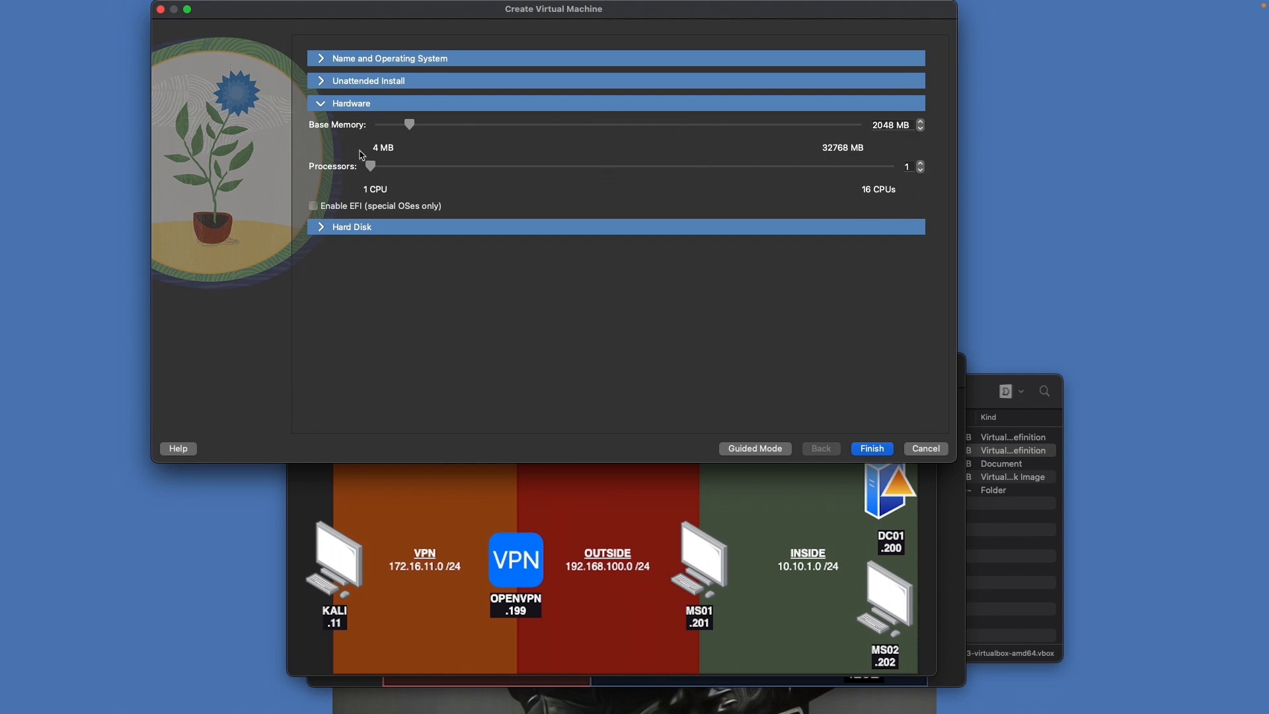
pyautogui.moveTo(371, 167); pyautogui.dragTo(405, 168)
pyautogui.click(873, 449)
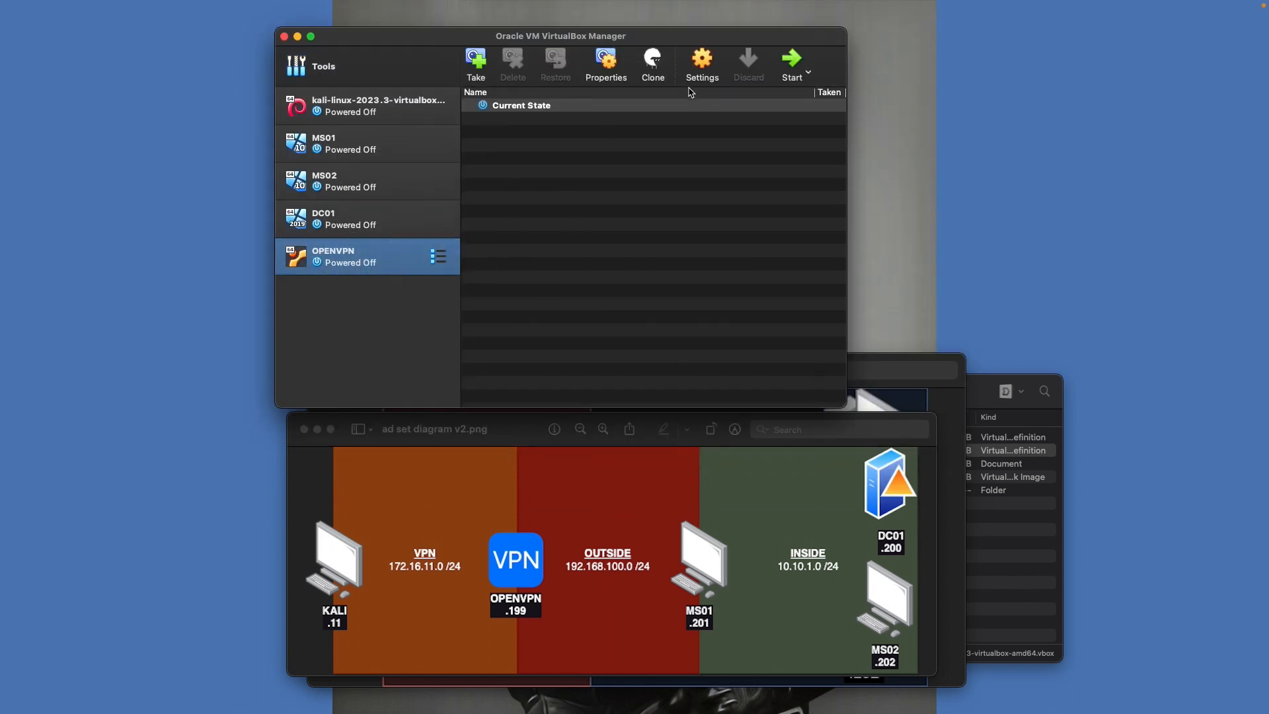
# Load ubuntu-22.04.3-live-server-amd64.iso into OPENVPN's empty optical drive
pyautogui.click(702, 60)
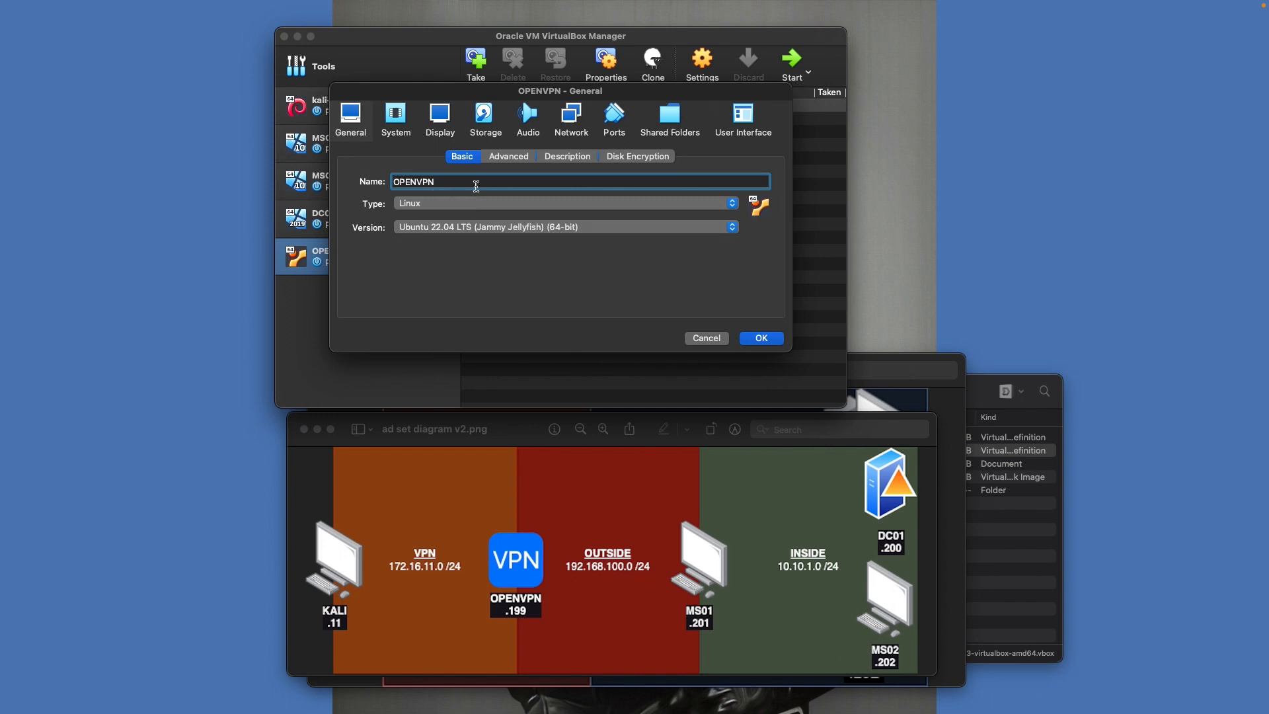
pyautogui.click(497, 123)
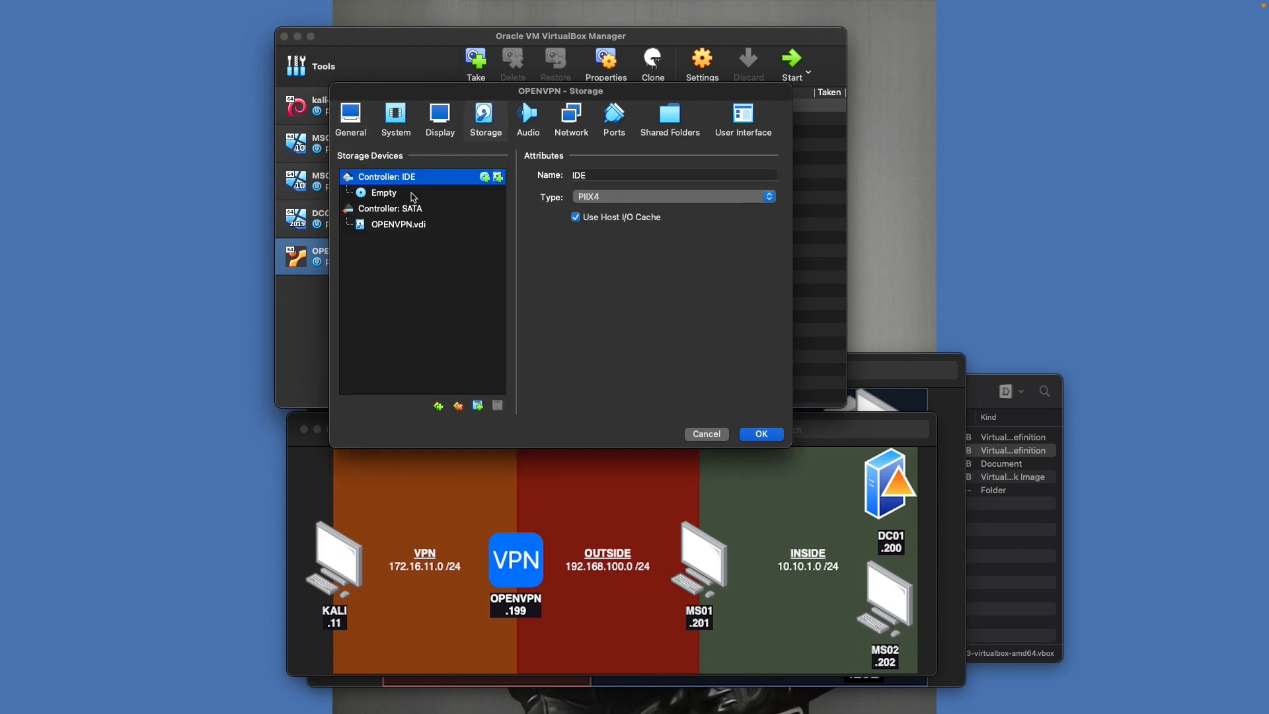
pyautogui.click(405, 194)
pyautogui.click(775, 177)
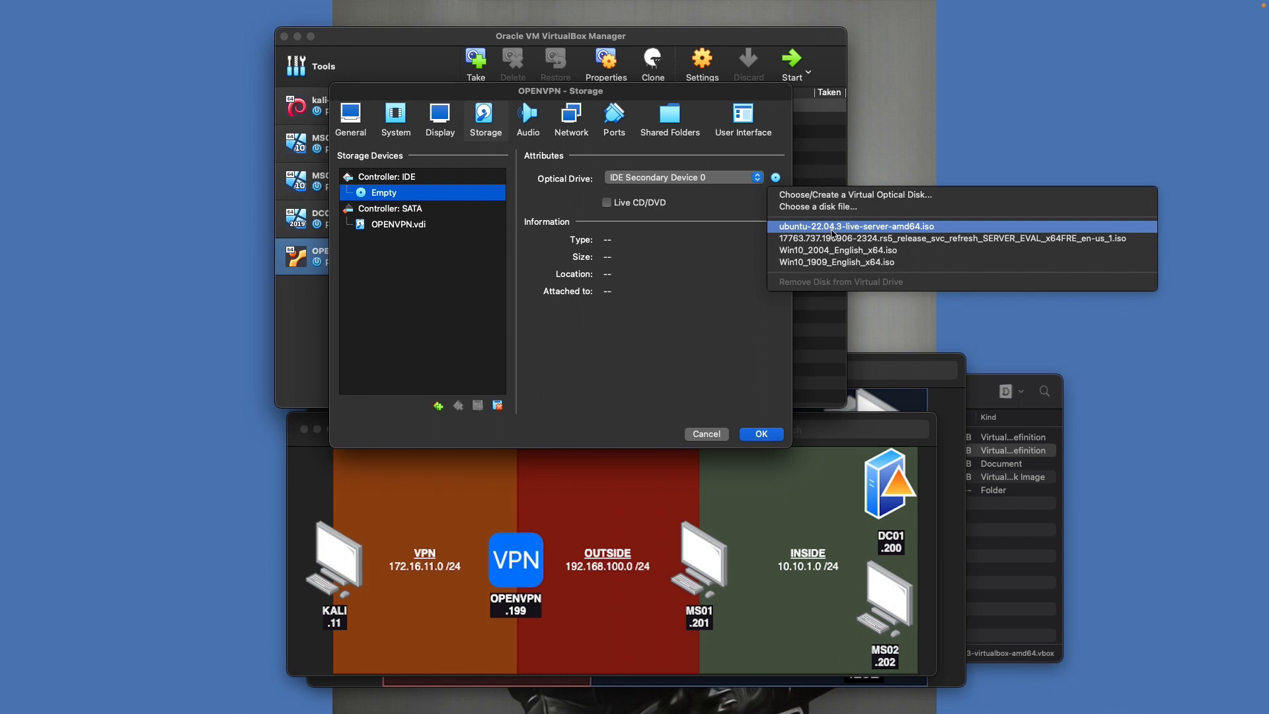
pyautogui.click(834, 230)
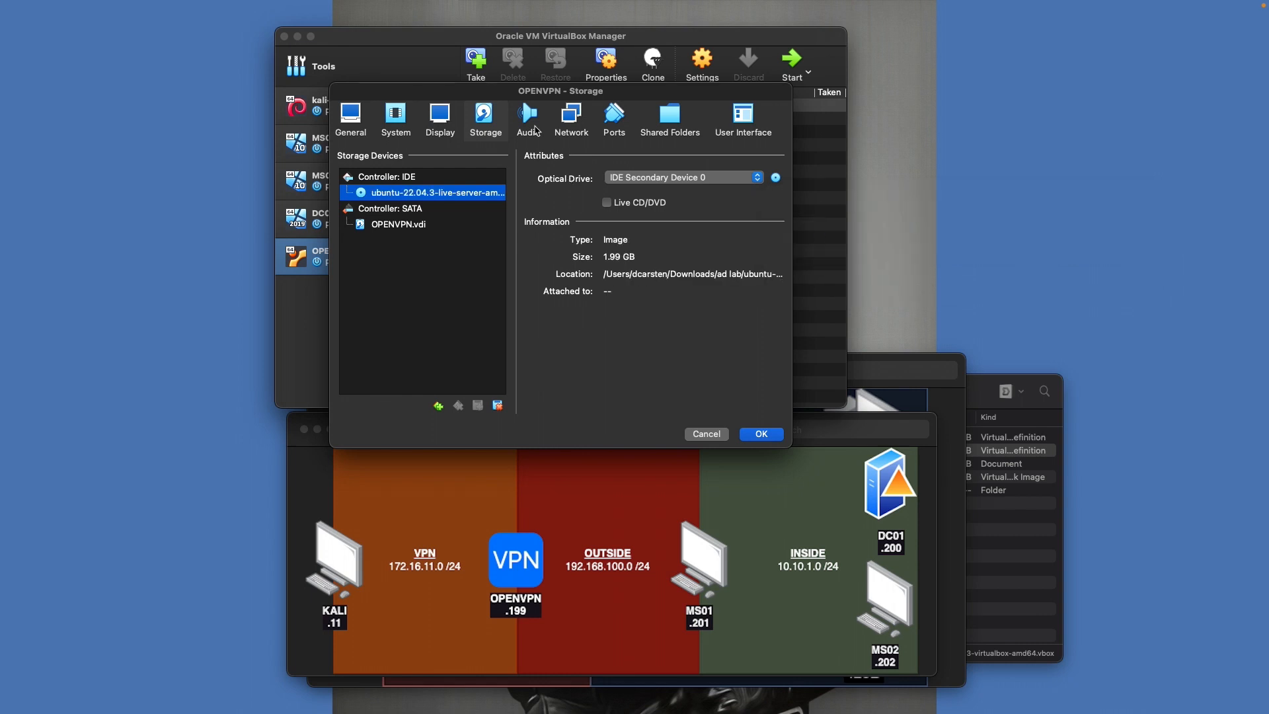
# Set OPENVPN's adapter 1 to Bridged Adapter on en0: Wi-Fi and save
pyautogui.click(572, 117)
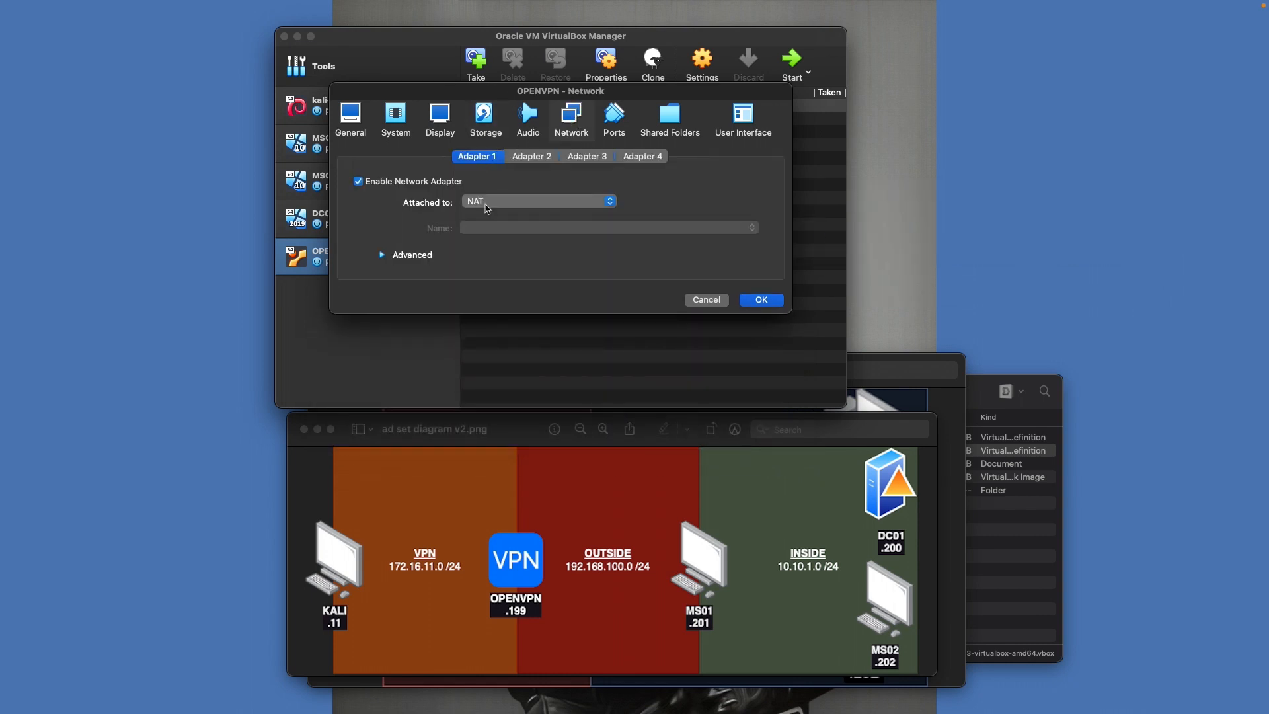
pyautogui.click(488, 206)
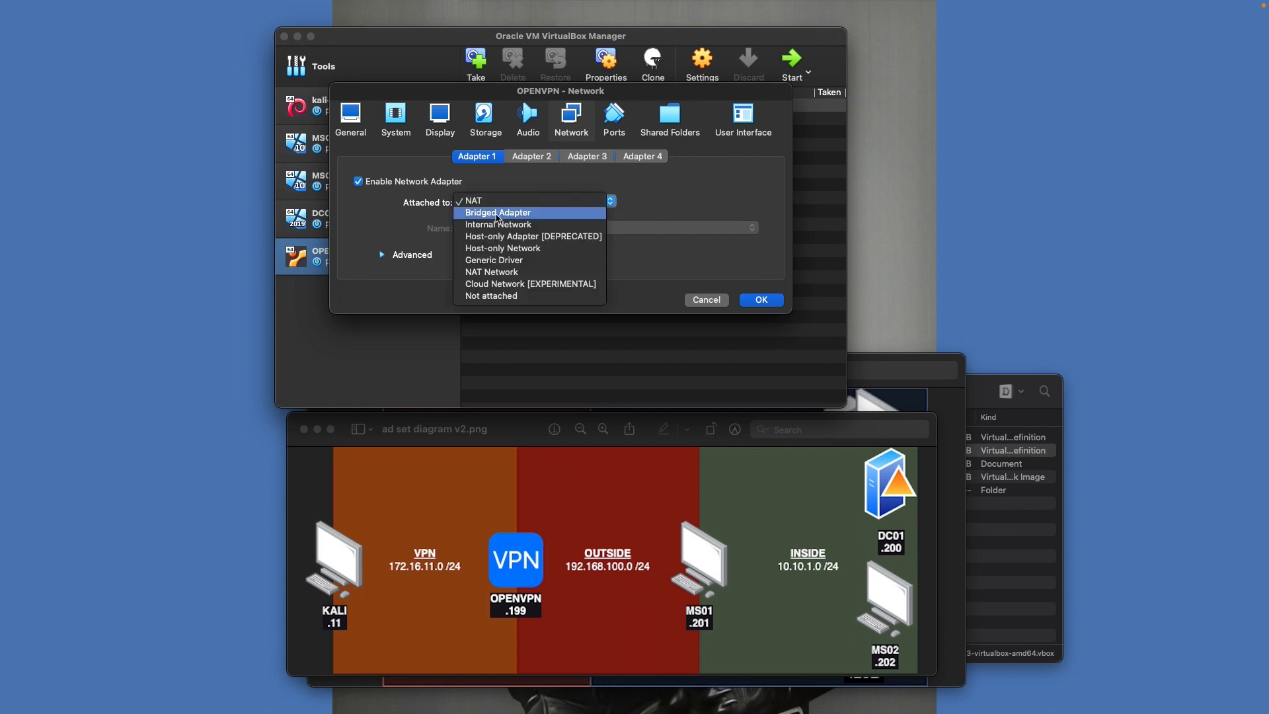
pyautogui.click(497, 213)
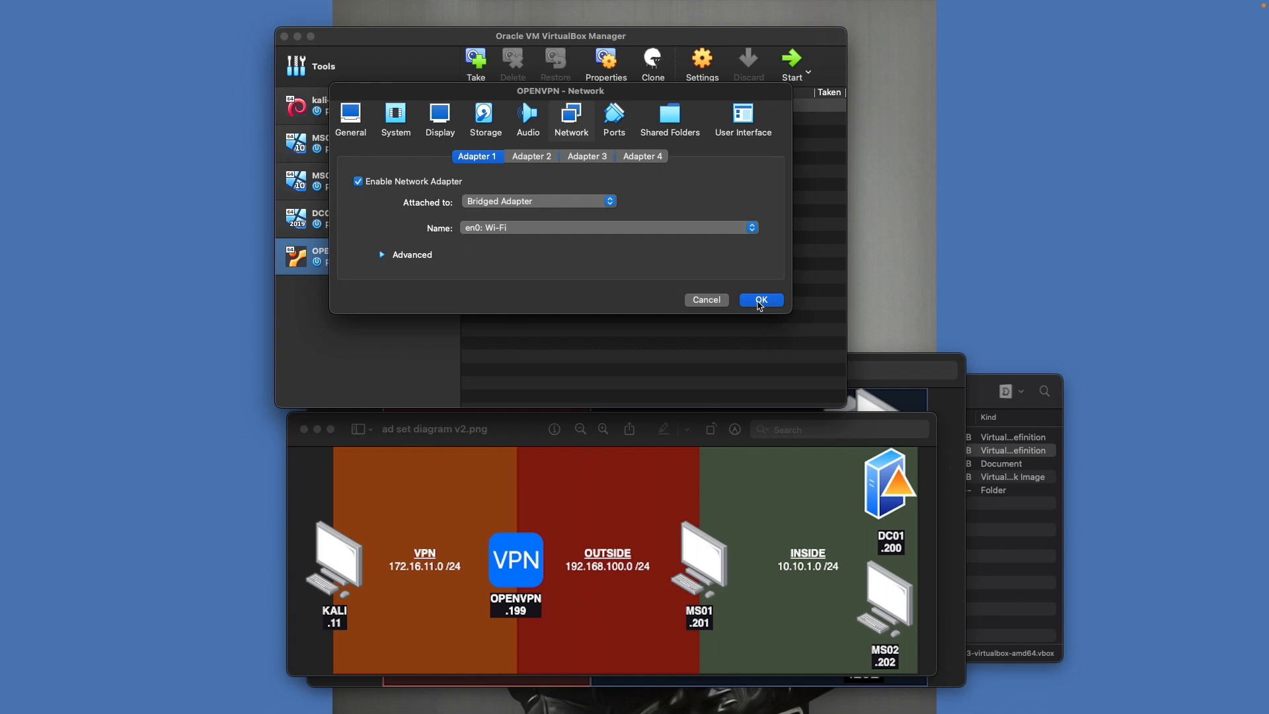
pyautogui.click(761, 301)
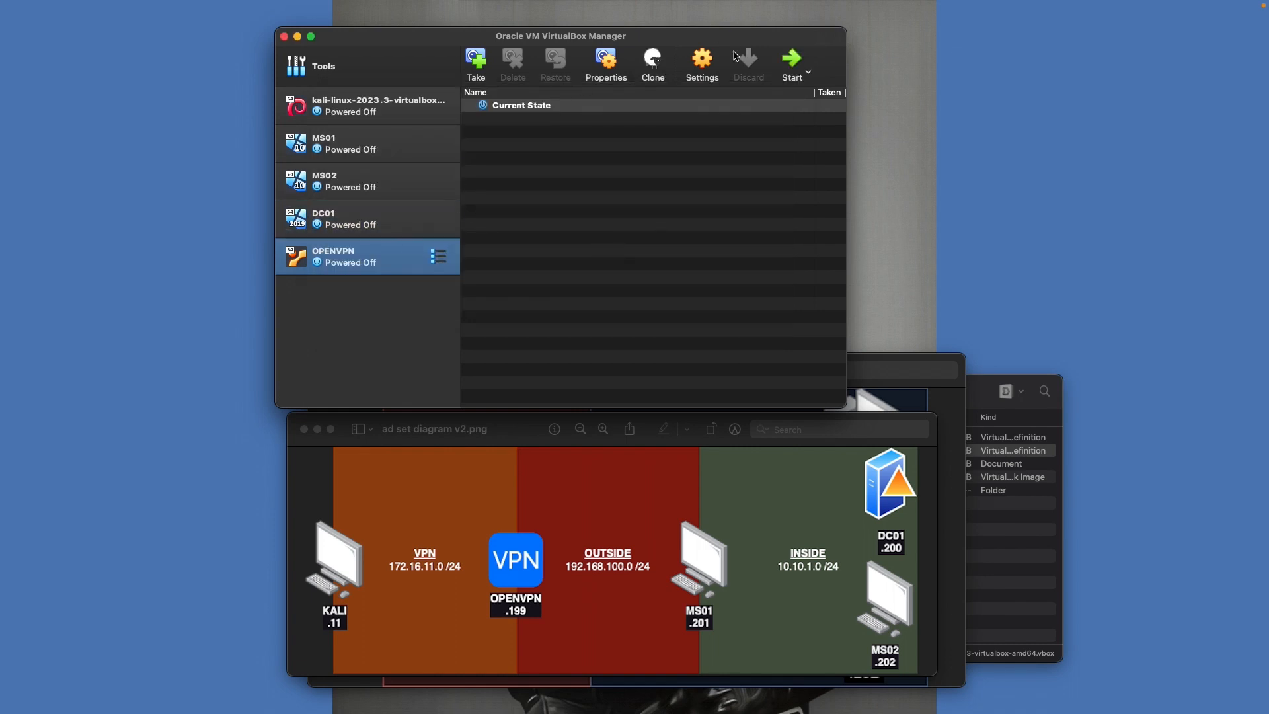
# Boot OPENVPN and switch its console to full-screen mode
pyautogui.click(793, 63)
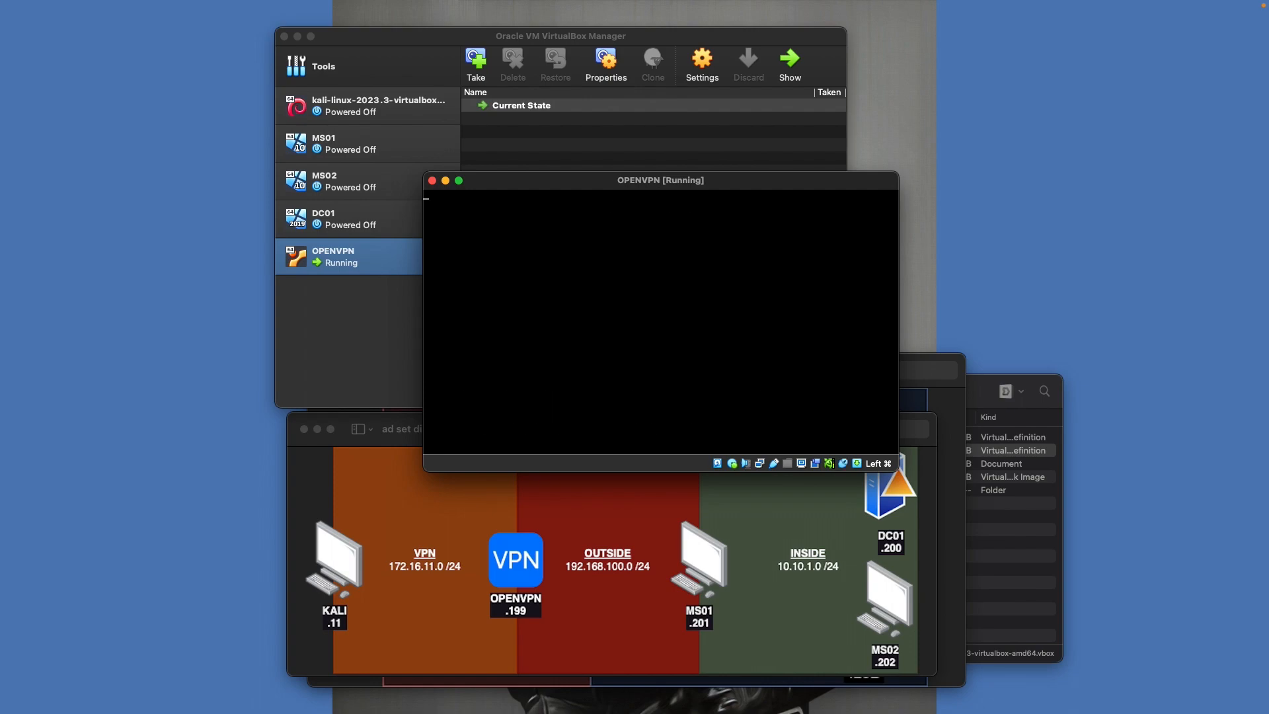
pyautogui.click(459, 180)
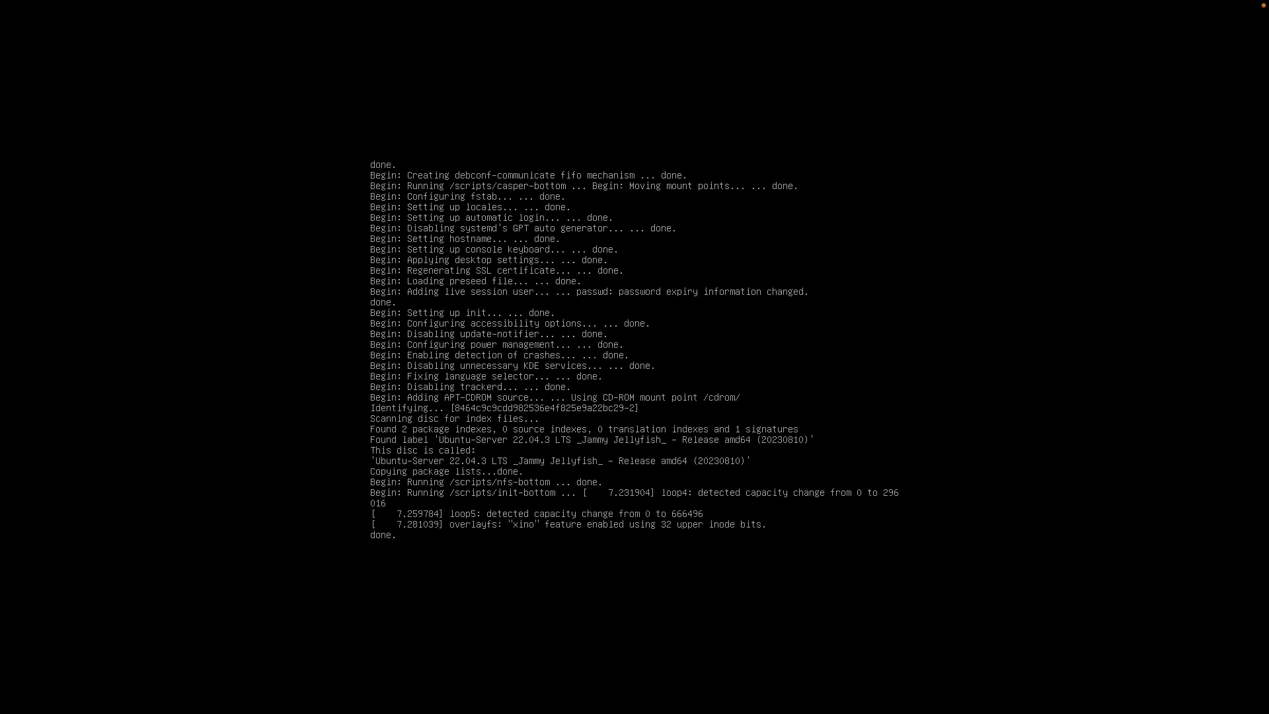
pyautogui.moveTo(295, 5)
pyautogui.click(166, 7)
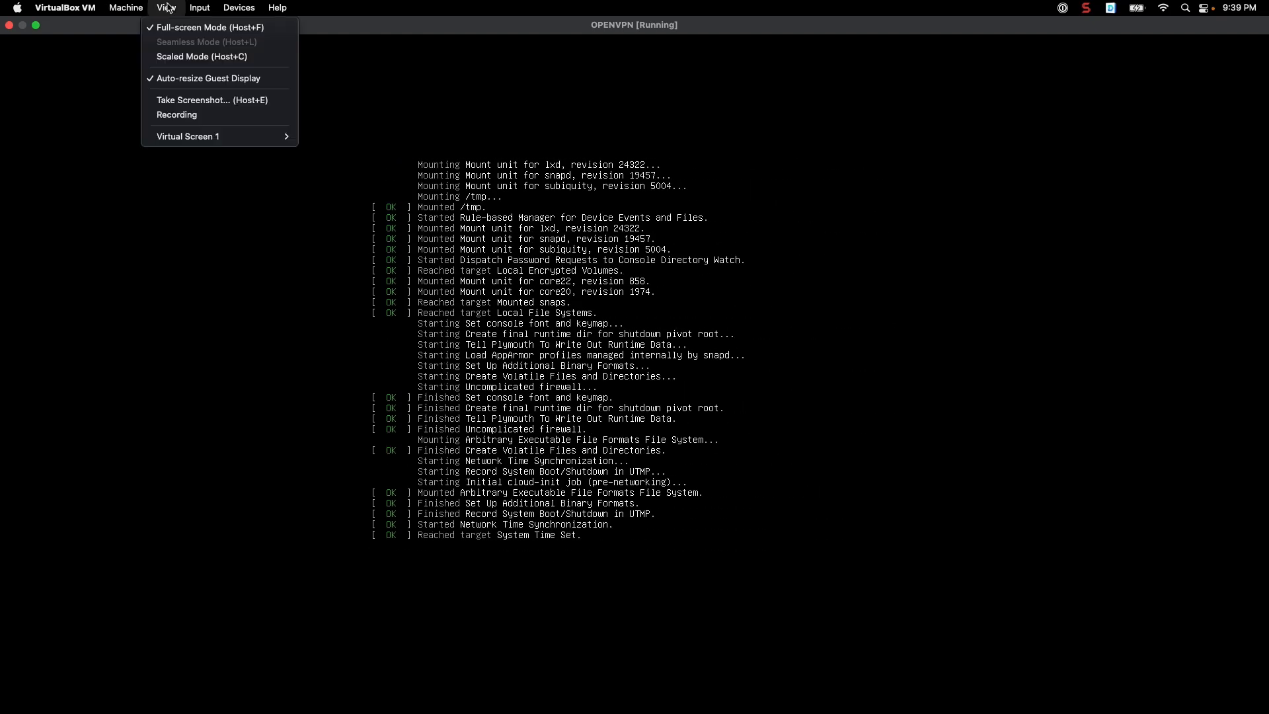
pyautogui.moveTo(239, 7)
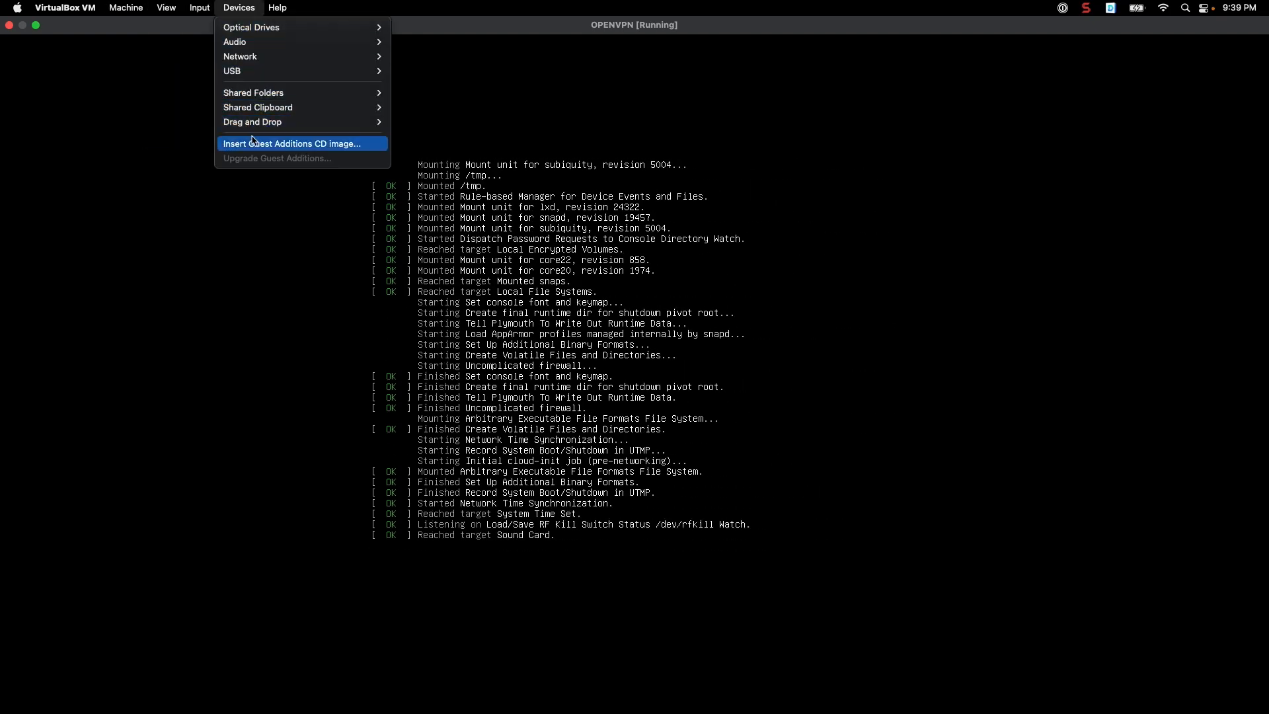
pyautogui.moveTo(156, 19)
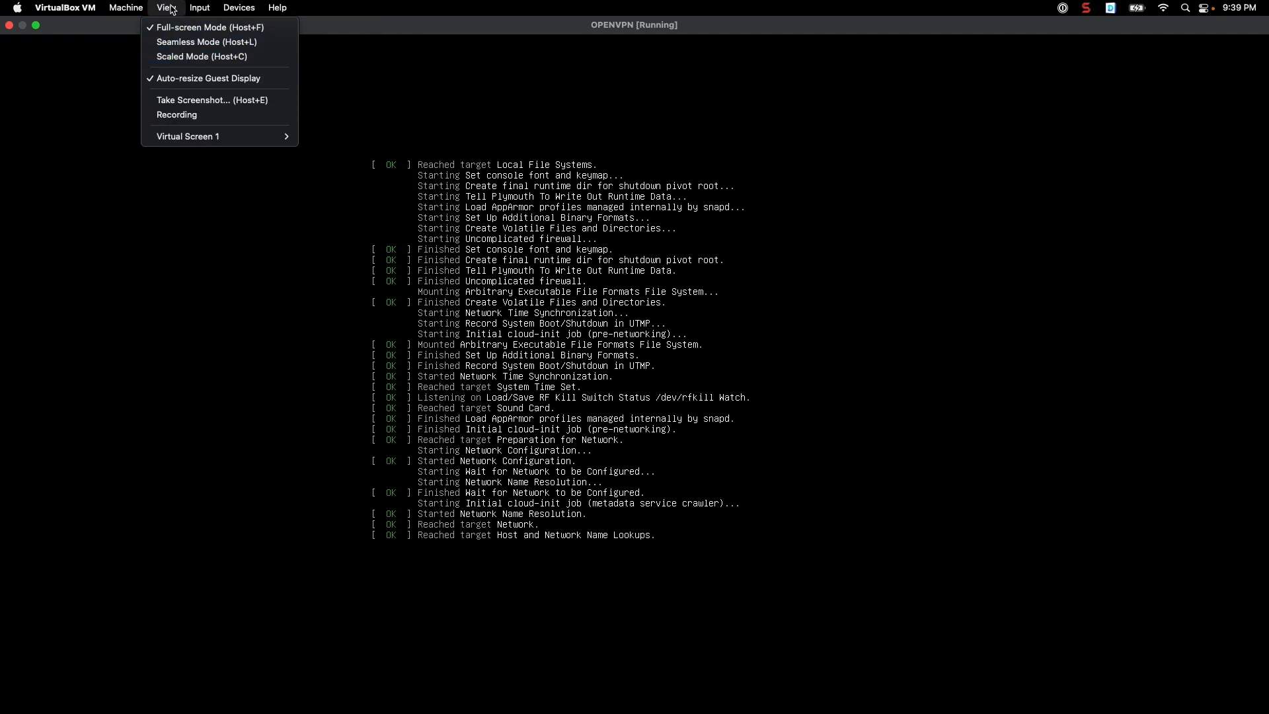
pyautogui.click(169, 12)
pyautogui.click(169, 12)
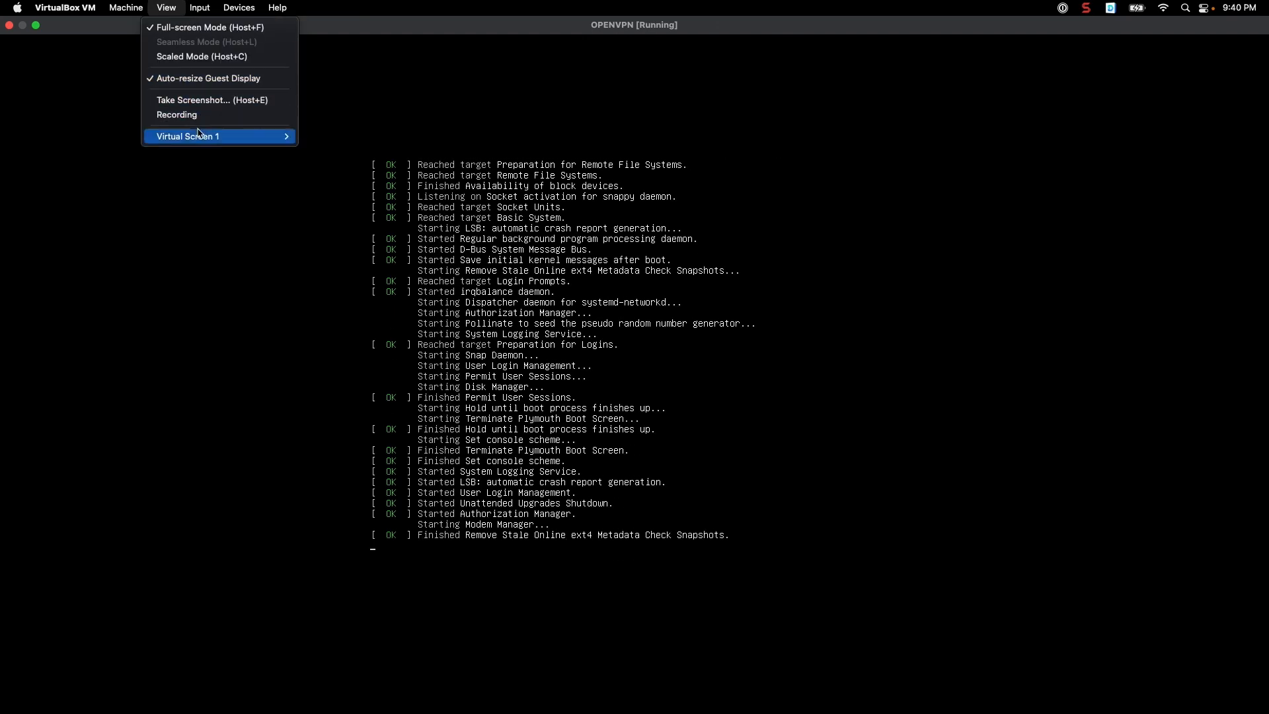
pyautogui.click(159, 23)
# Scale the virtual screen to 125% and return to the VirtualBox Manager
pyautogui.click(166, 8)
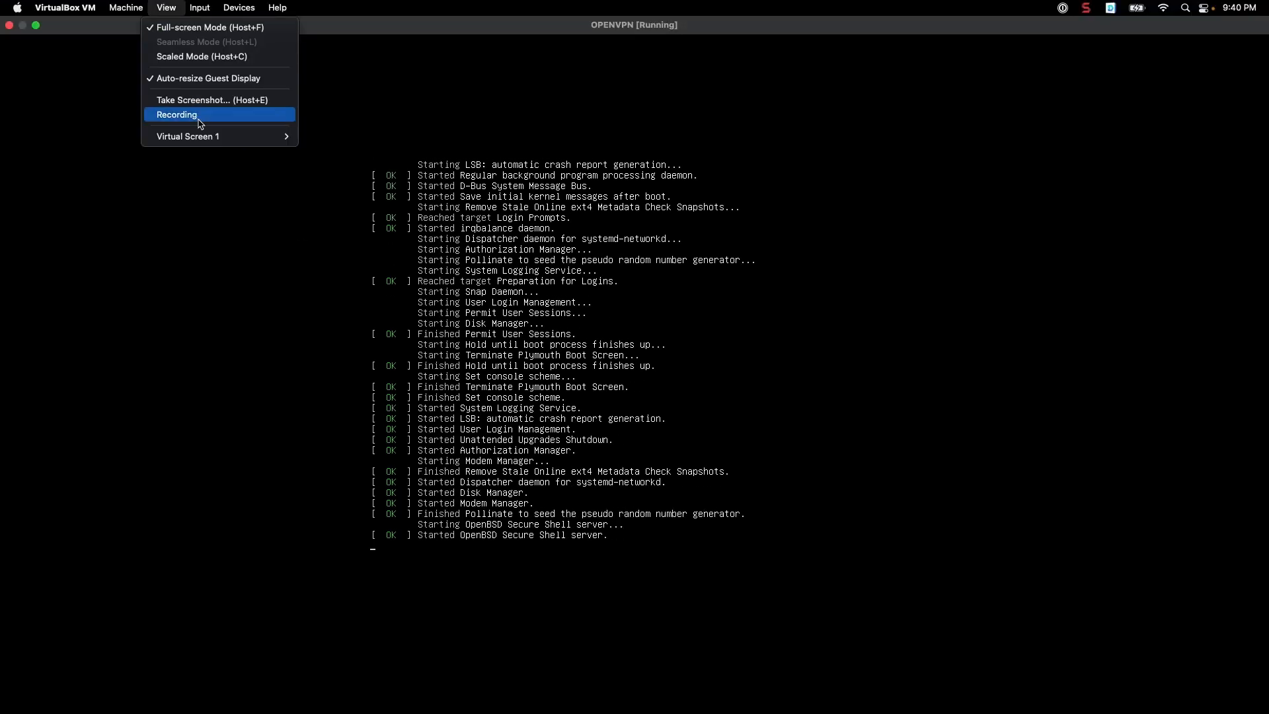
pyautogui.moveTo(227, 135)
pyautogui.click(325, 187)
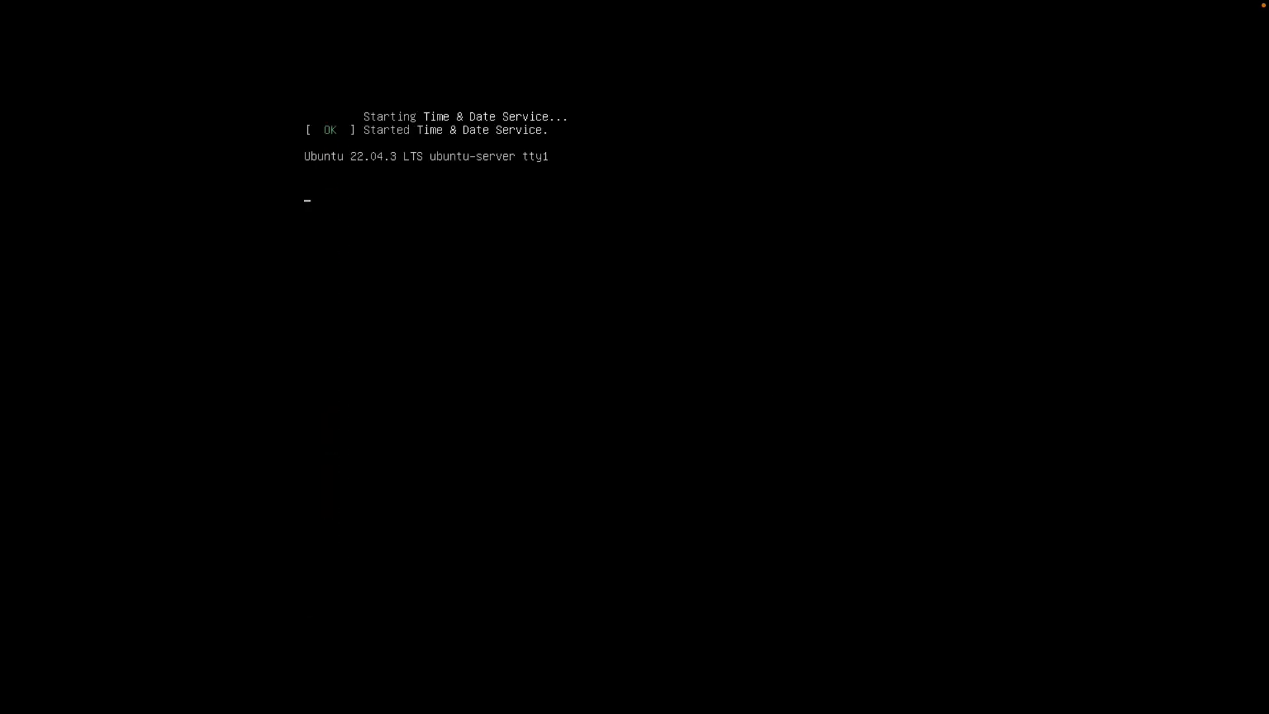
pyautogui.hotkey('ctrl', 'Left')
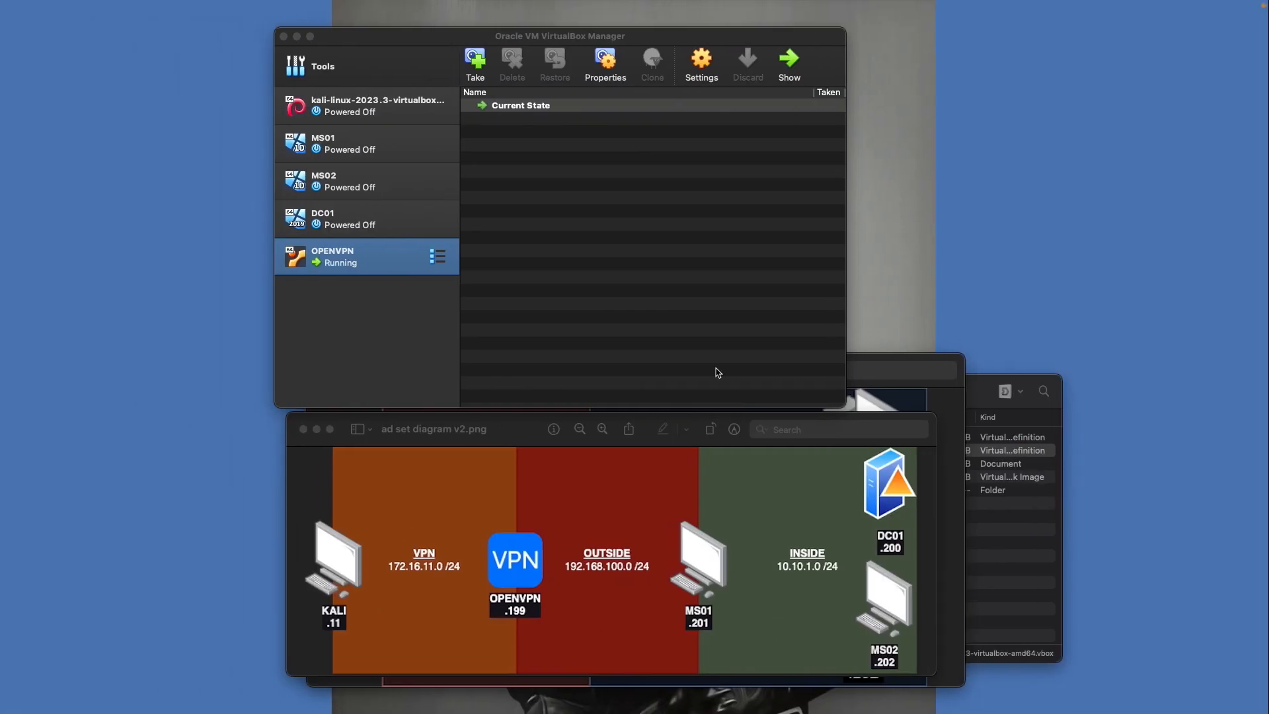
pyautogui.click(703, 60)
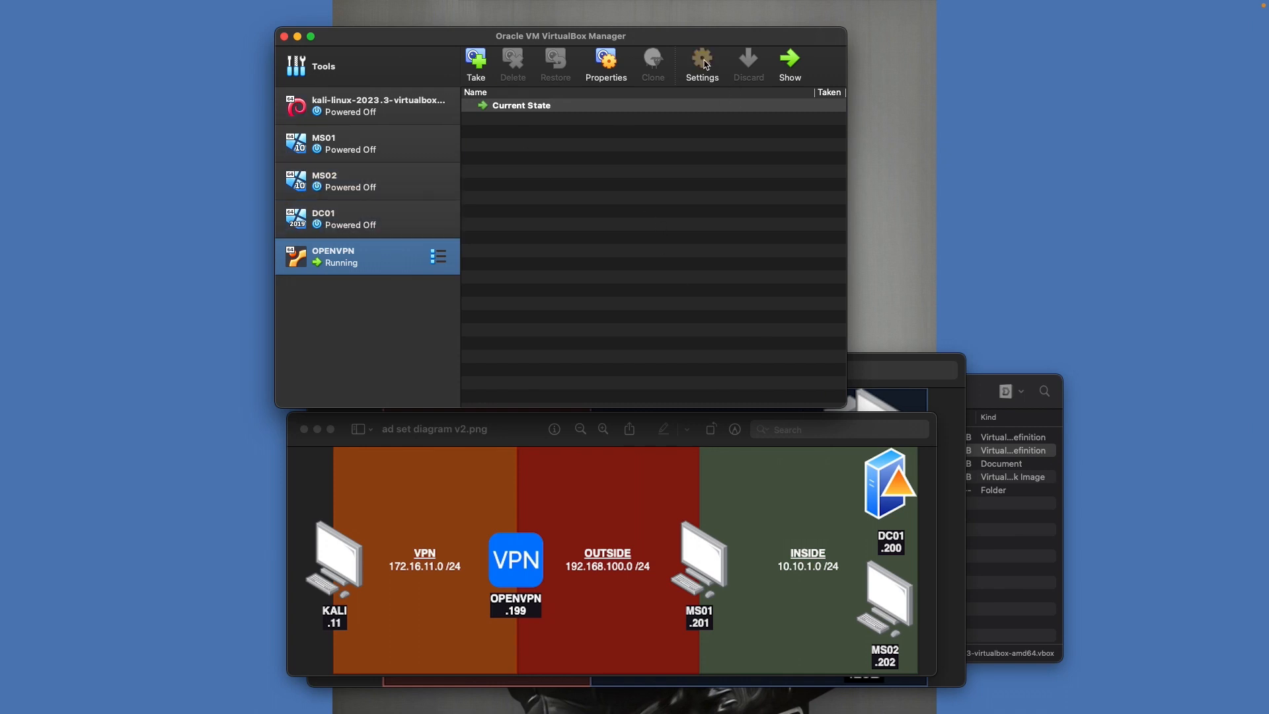
pyautogui.click(571, 120)
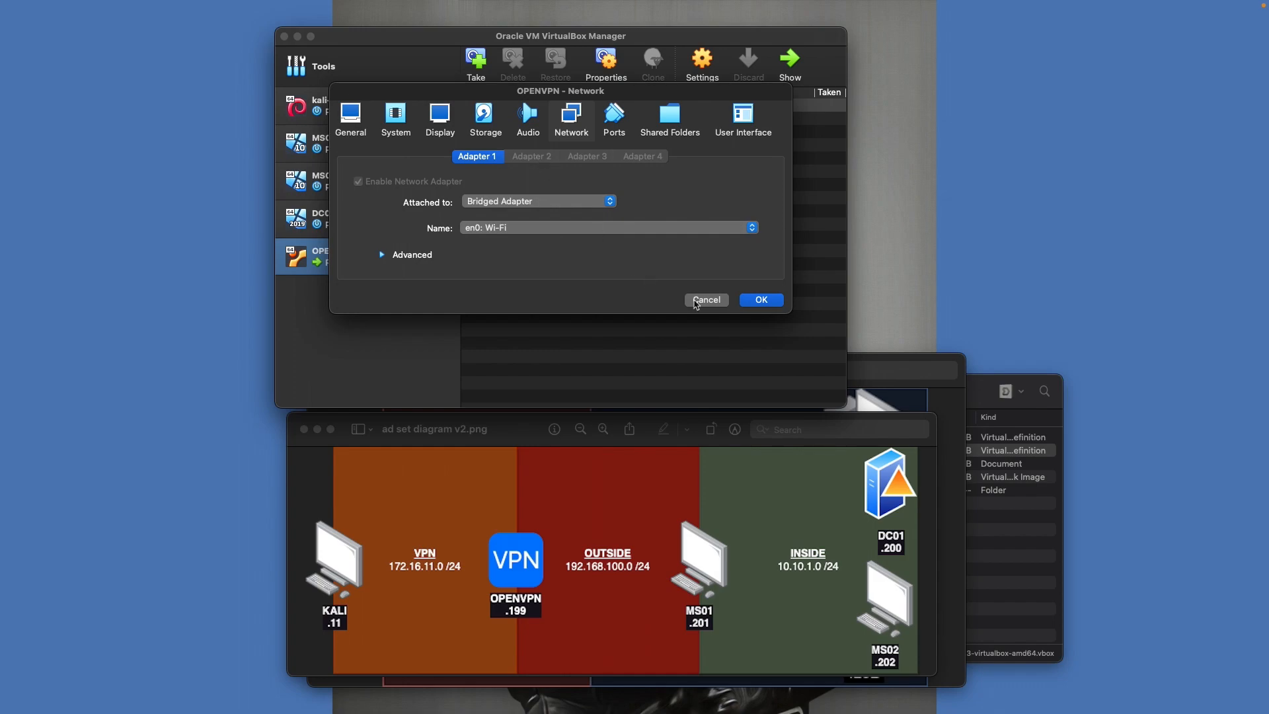
pyautogui.click(706, 300)
pyautogui.hotkey('ctrl', 'Right')
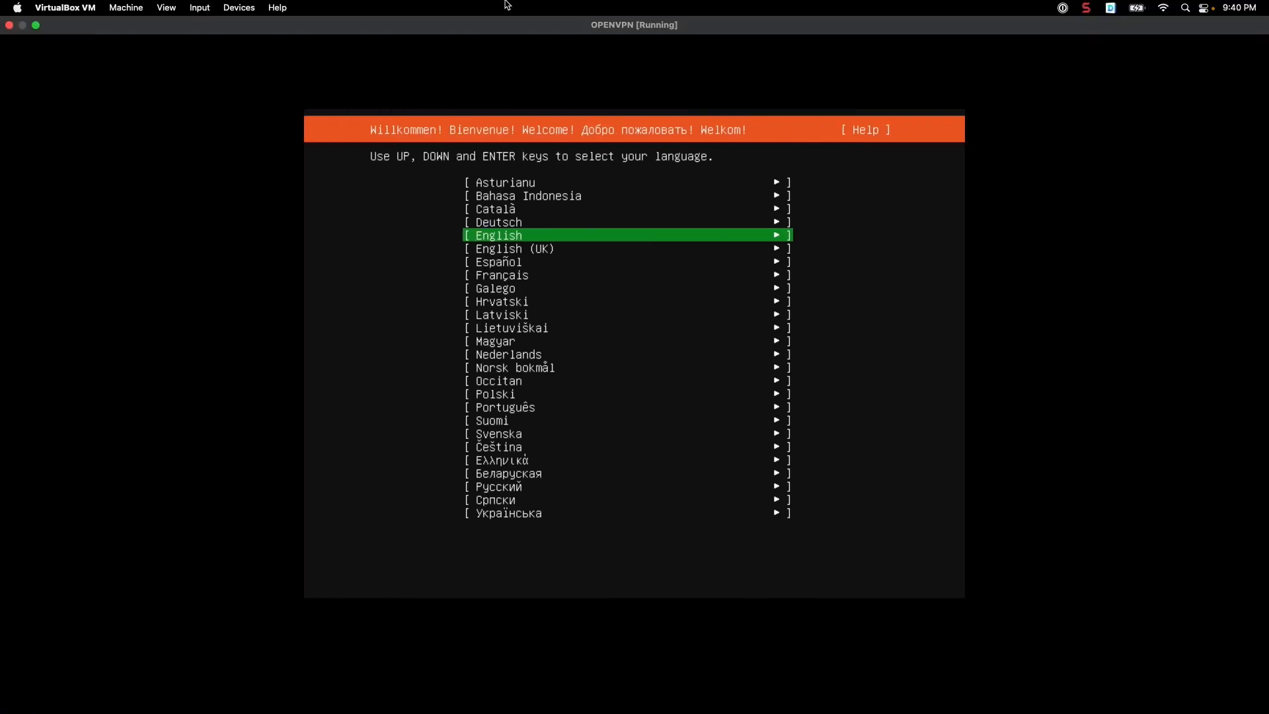
pyautogui.click(261, 7)
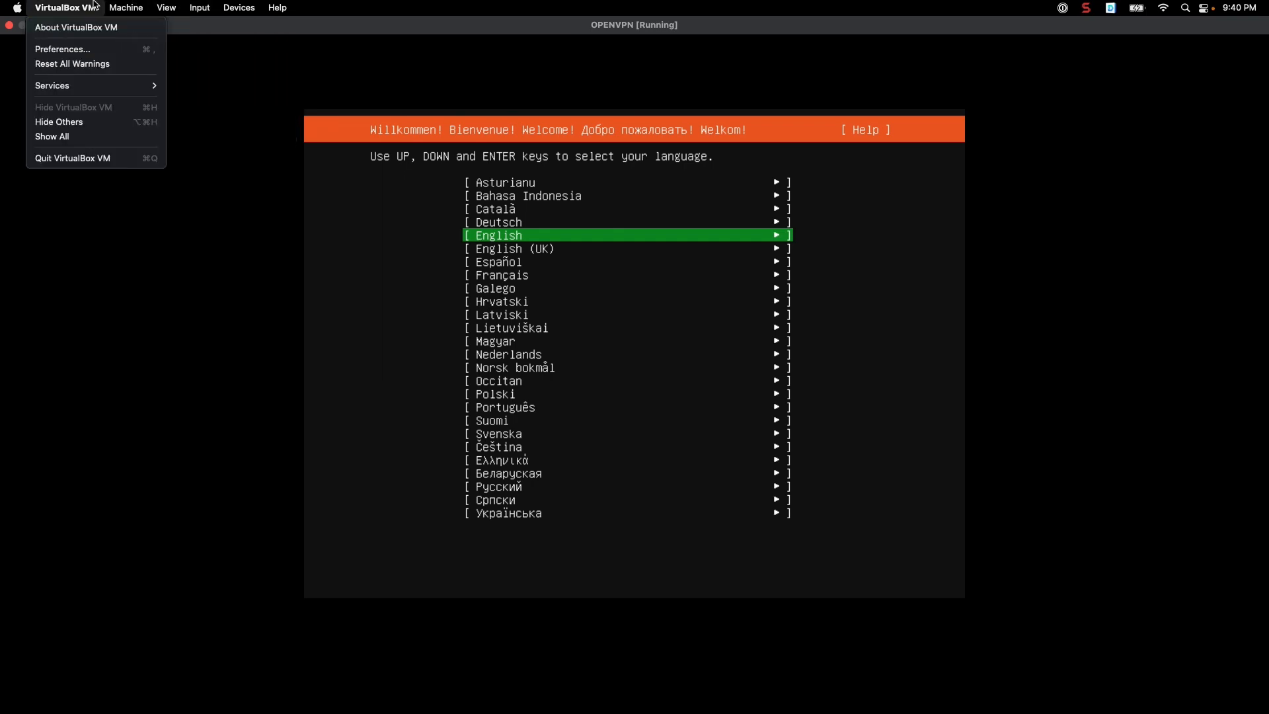
pyautogui.moveTo(206, 4)
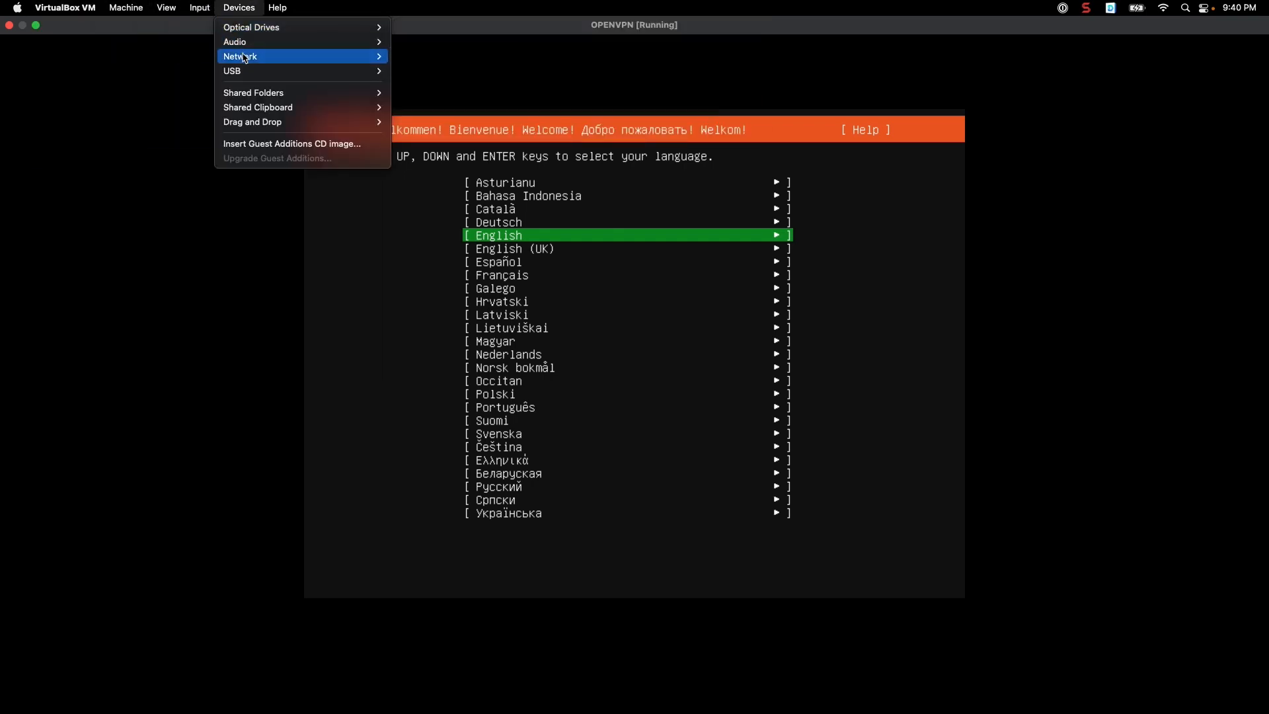
pyautogui.moveTo(245, 57)
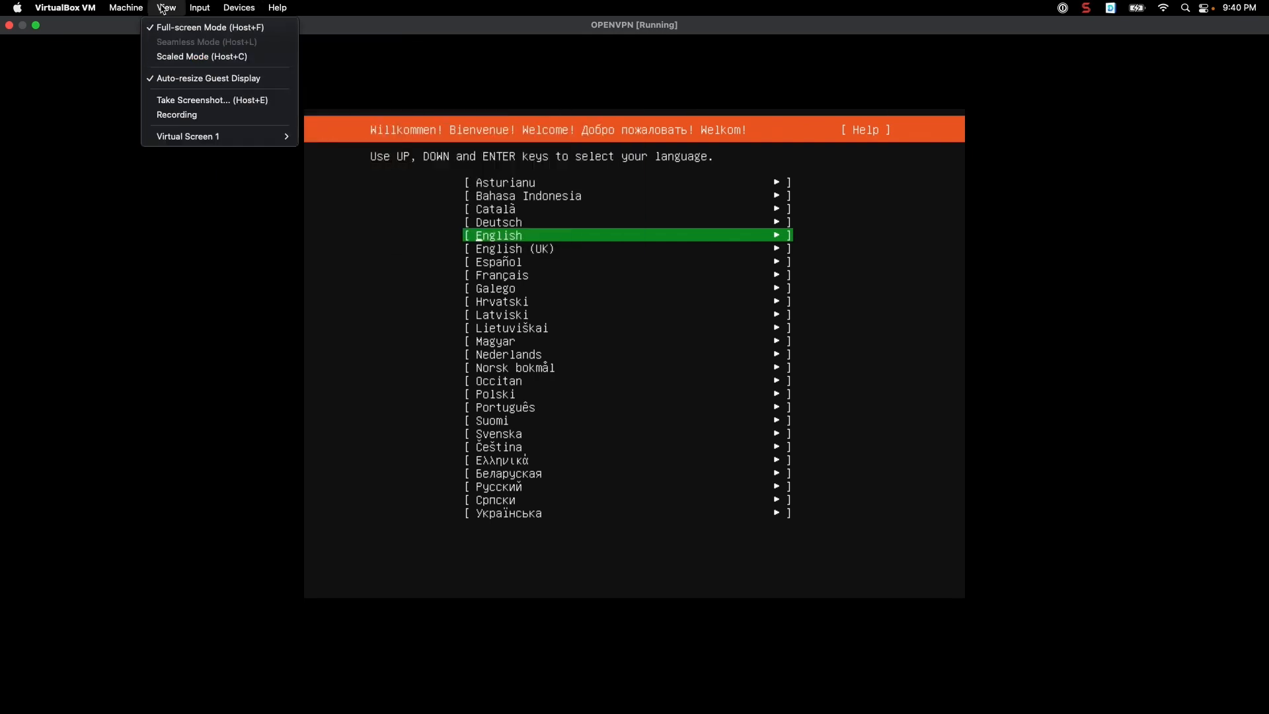
pyautogui.click(196, 246)
pyautogui.hotkey('ctrl', 'Left')
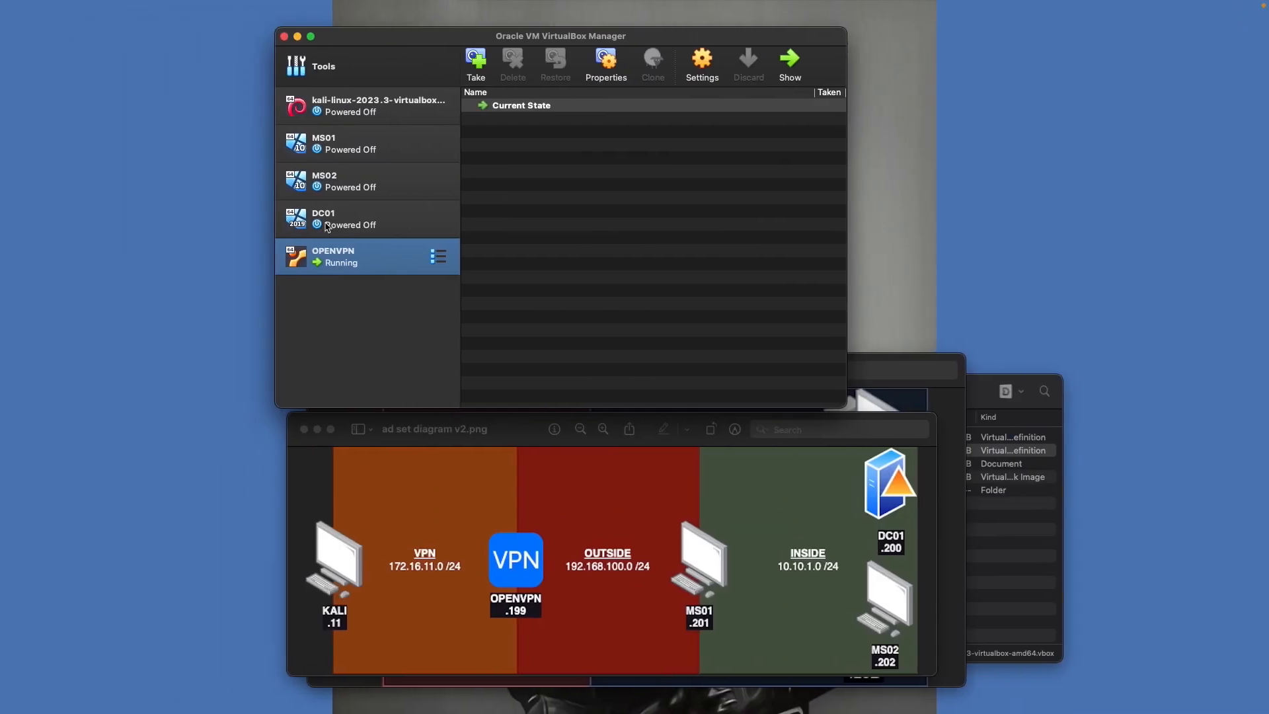
# Power off the running OPENVPN machine
pyautogui.rightClick(338, 257)
pyautogui.moveTo(423, 382)
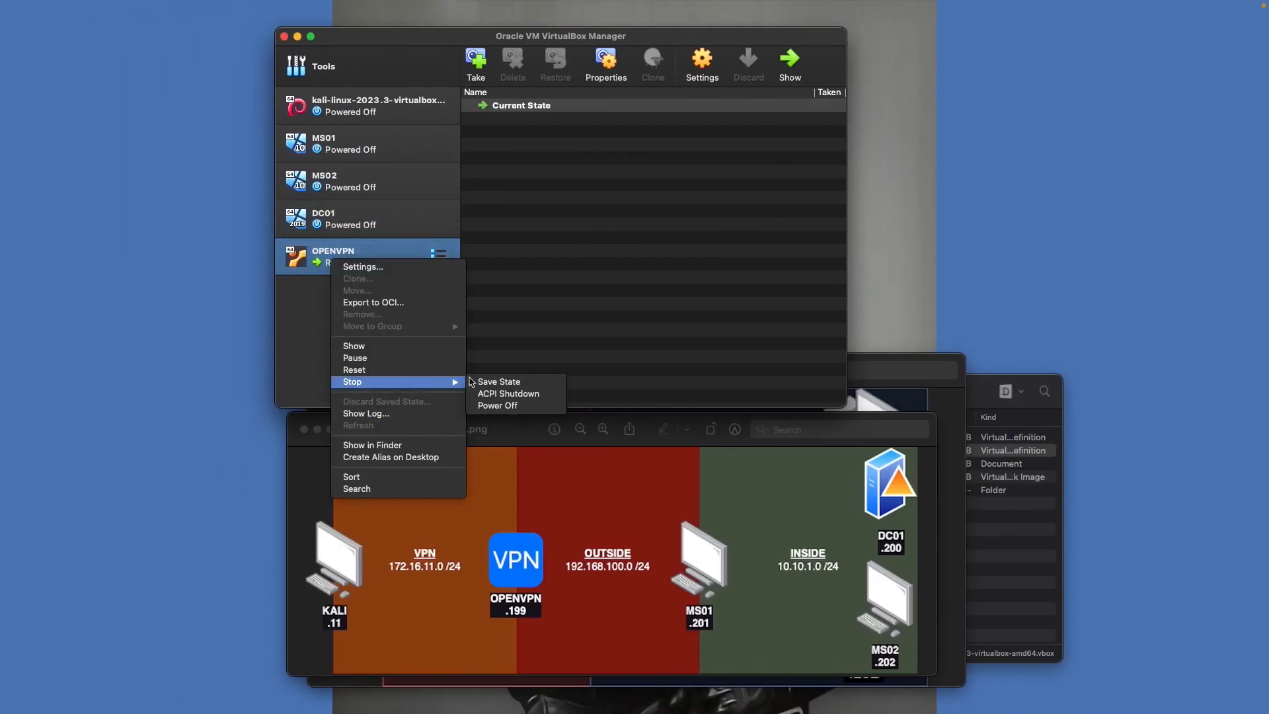
pyautogui.click(509, 407)
pyautogui.click(603, 271)
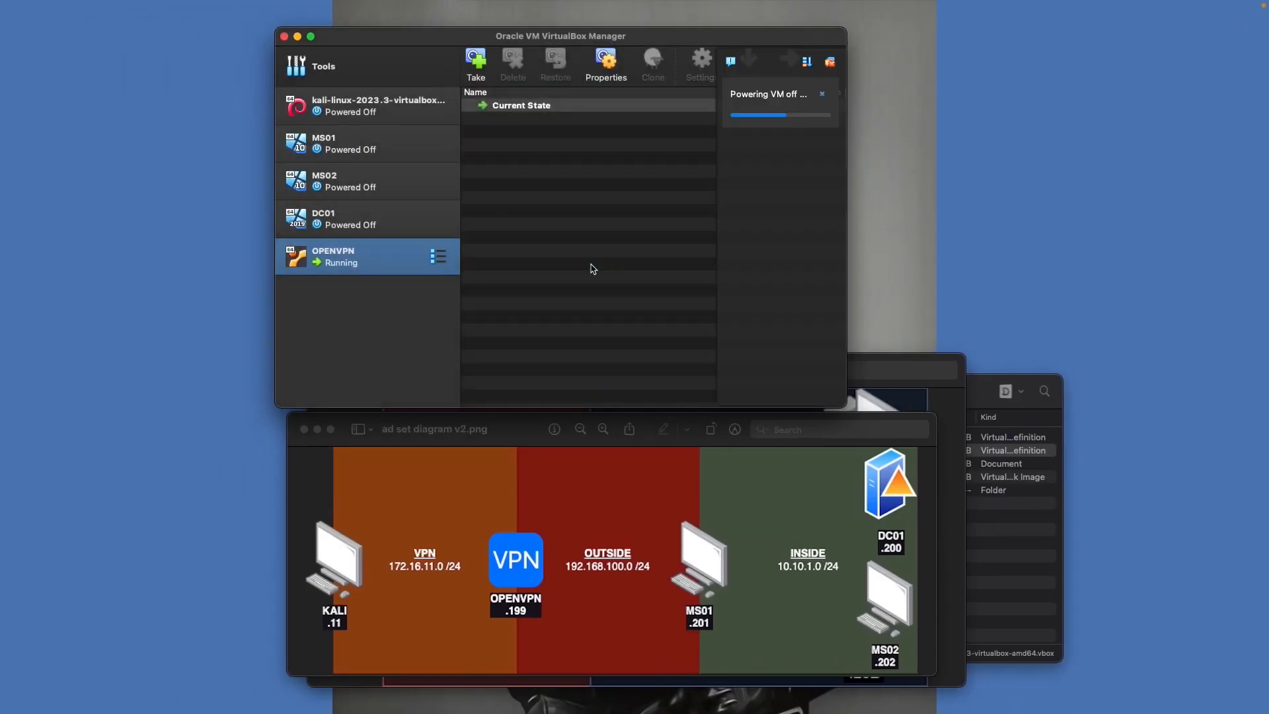
# Attach OPENVPN's adapter 2 to internal network oscp-outside, keeping adapter 1 bridged, and save
pyautogui.rightClick(405, 258)
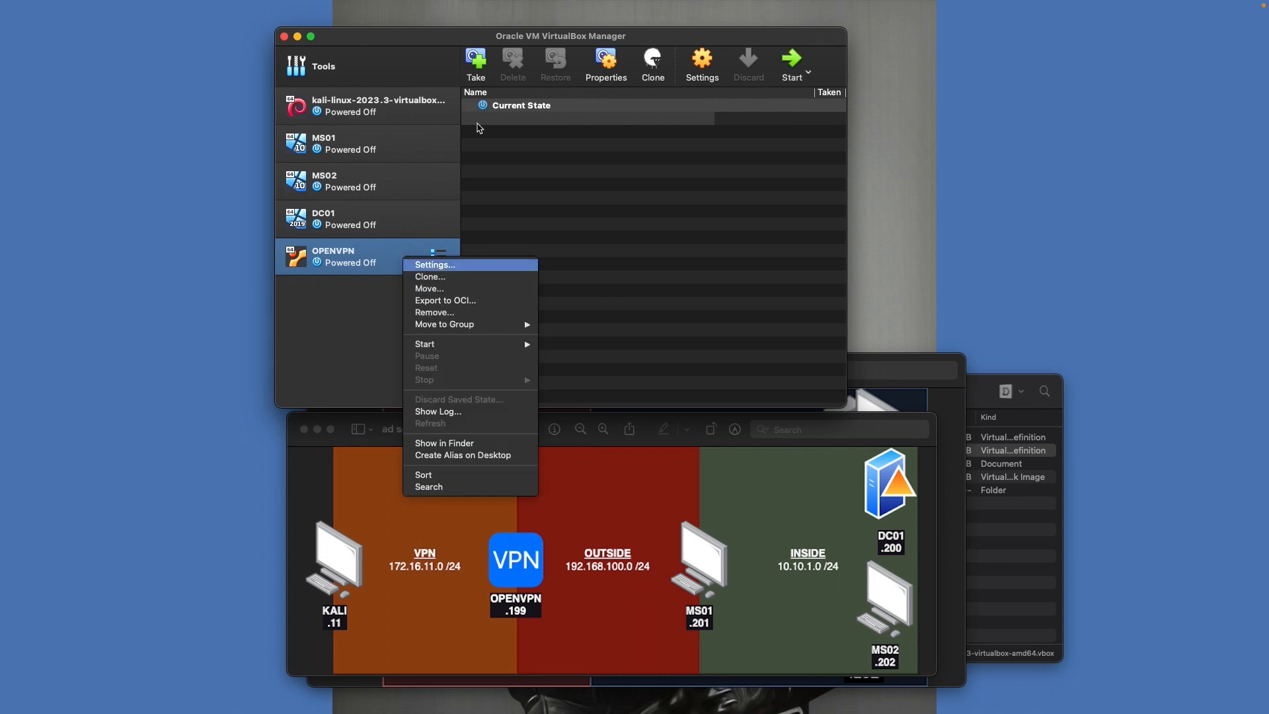
pyautogui.click(435, 264)
pyautogui.click(552, 133)
pyautogui.click(531, 156)
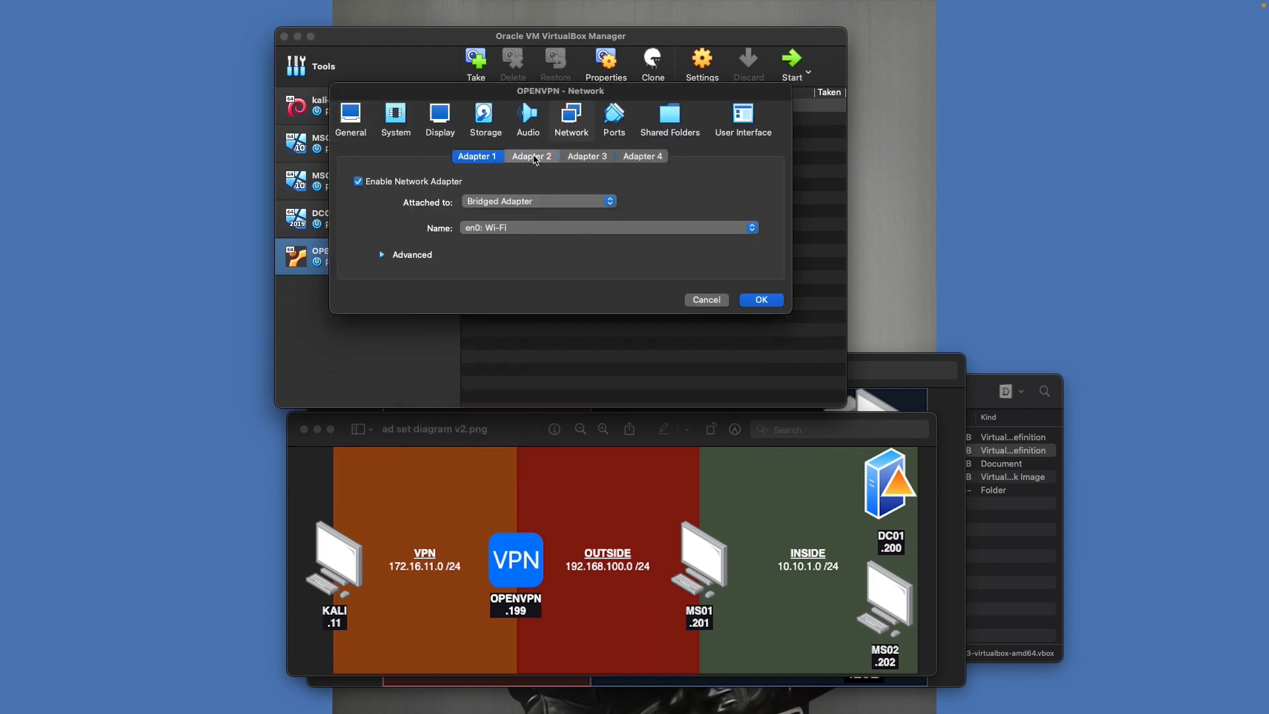
pyautogui.click(564, 201)
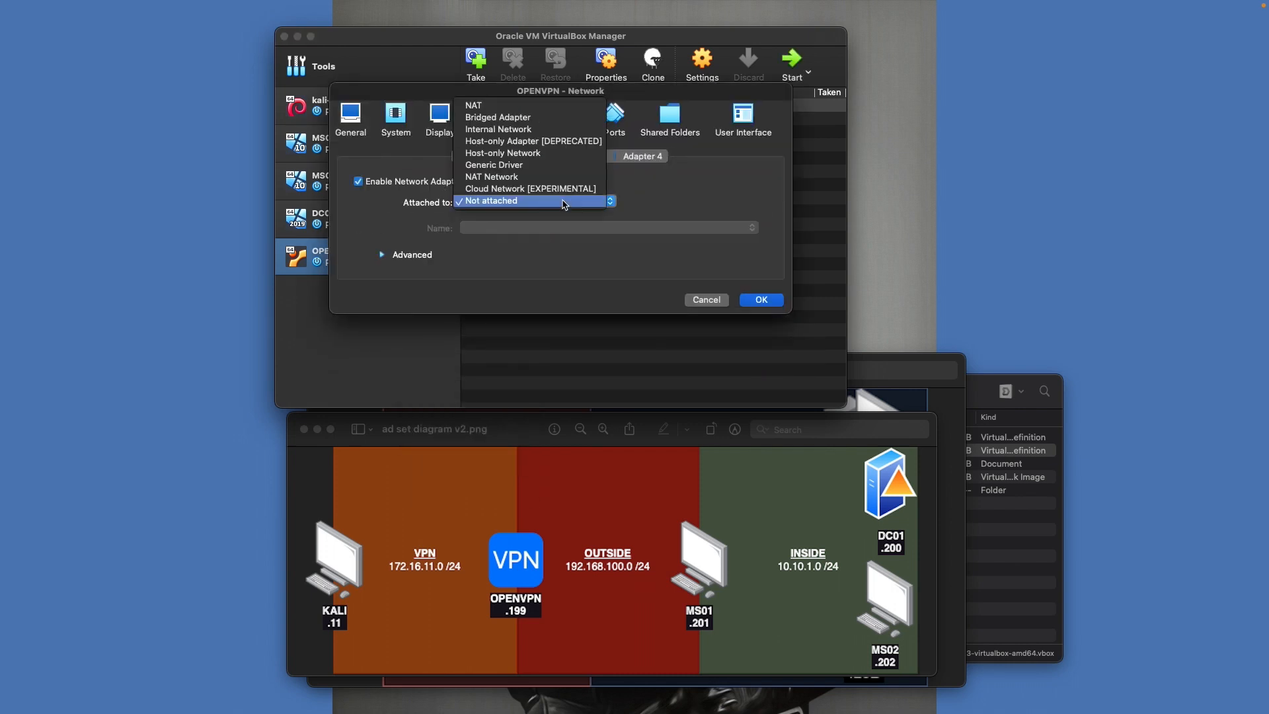
pyautogui.click(490, 130)
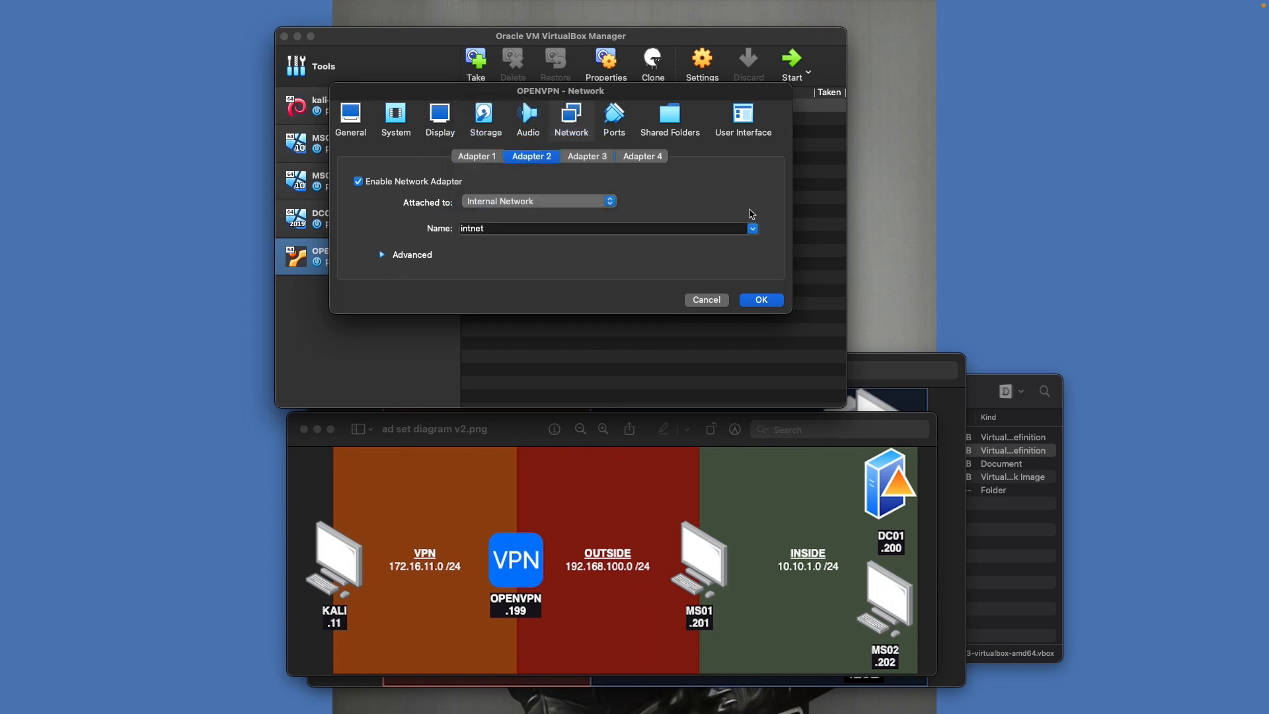
pyautogui.click(752, 228)
pyautogui.click(578, 261)
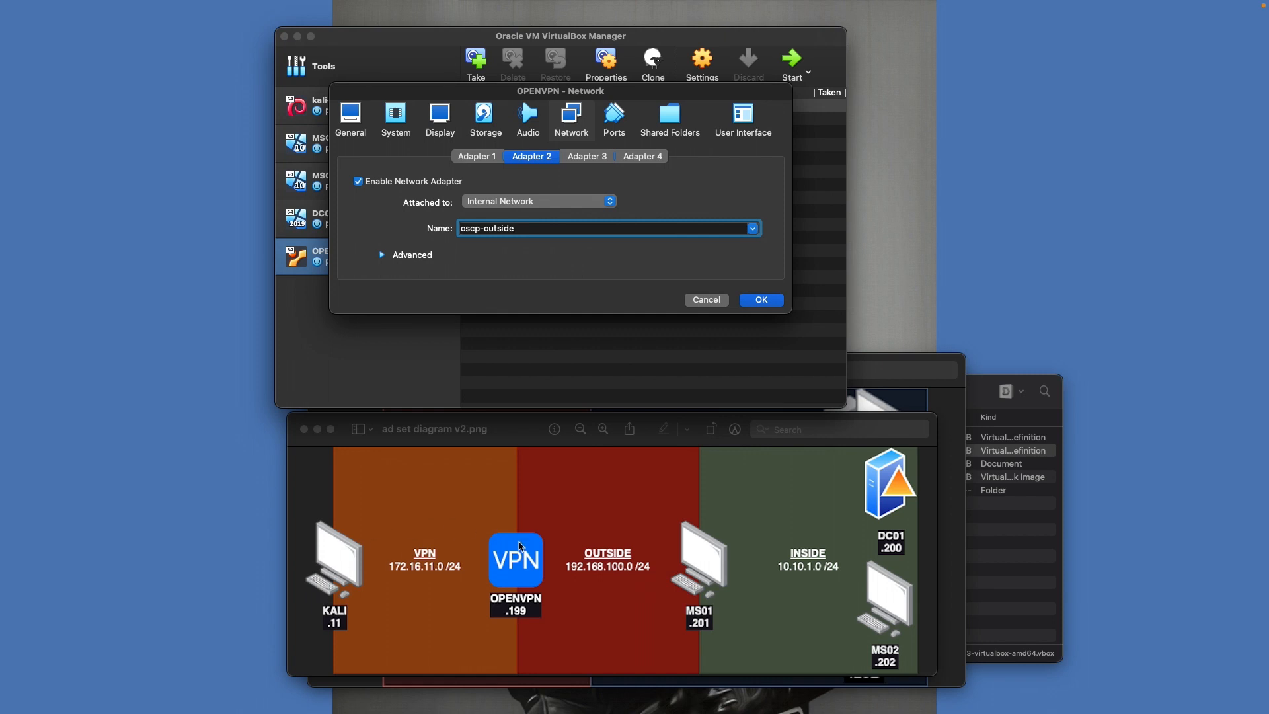
pyautogui.click(477, 157)
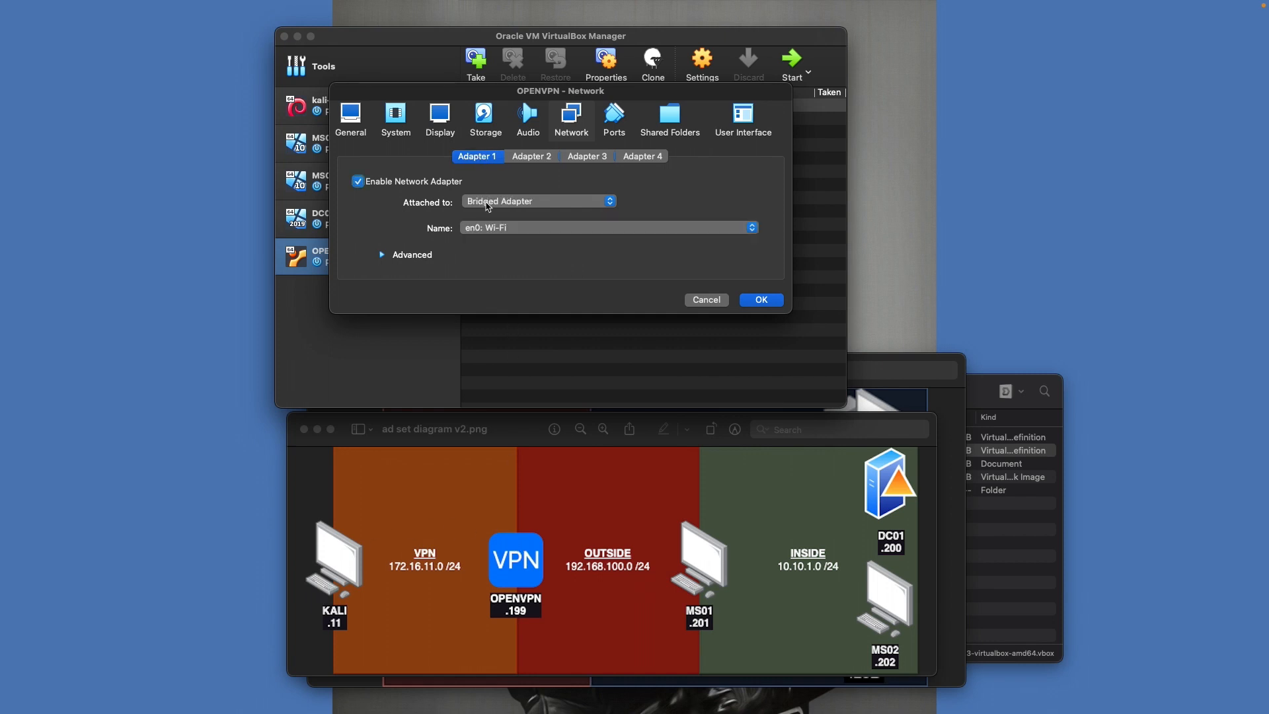
pyautogui.click(532, 156)
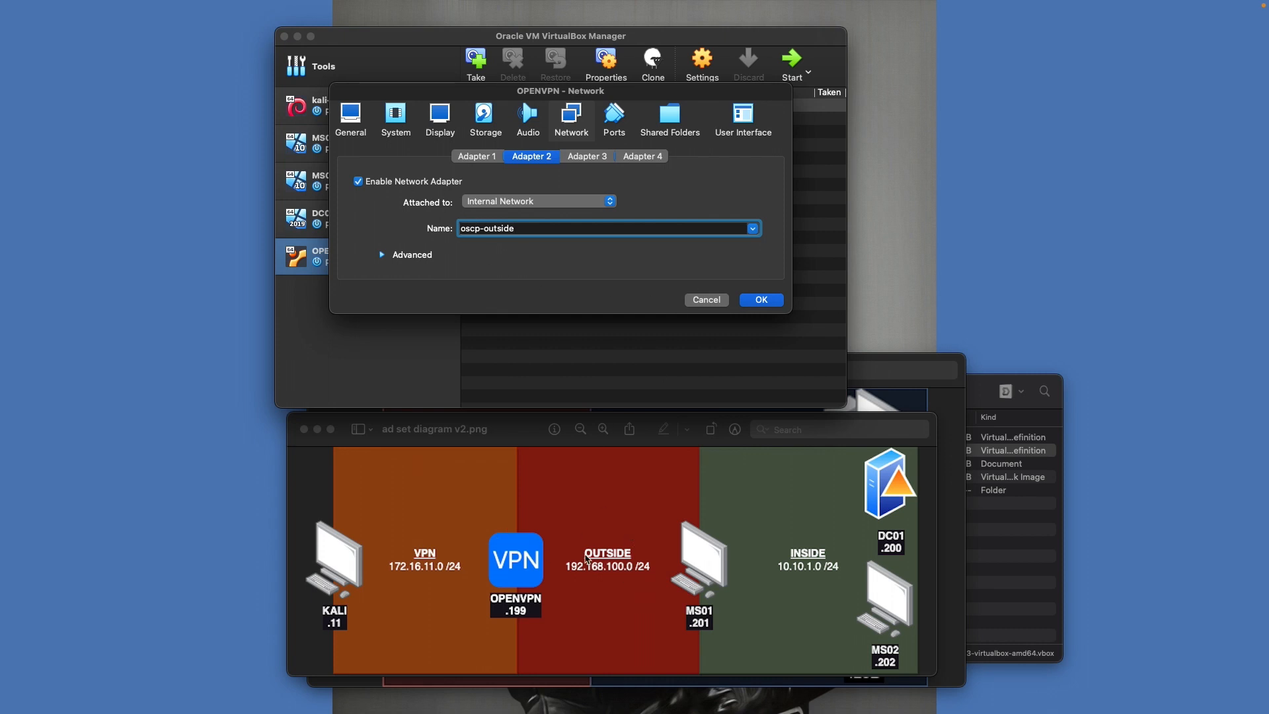
pyautogui.click(761, 301)
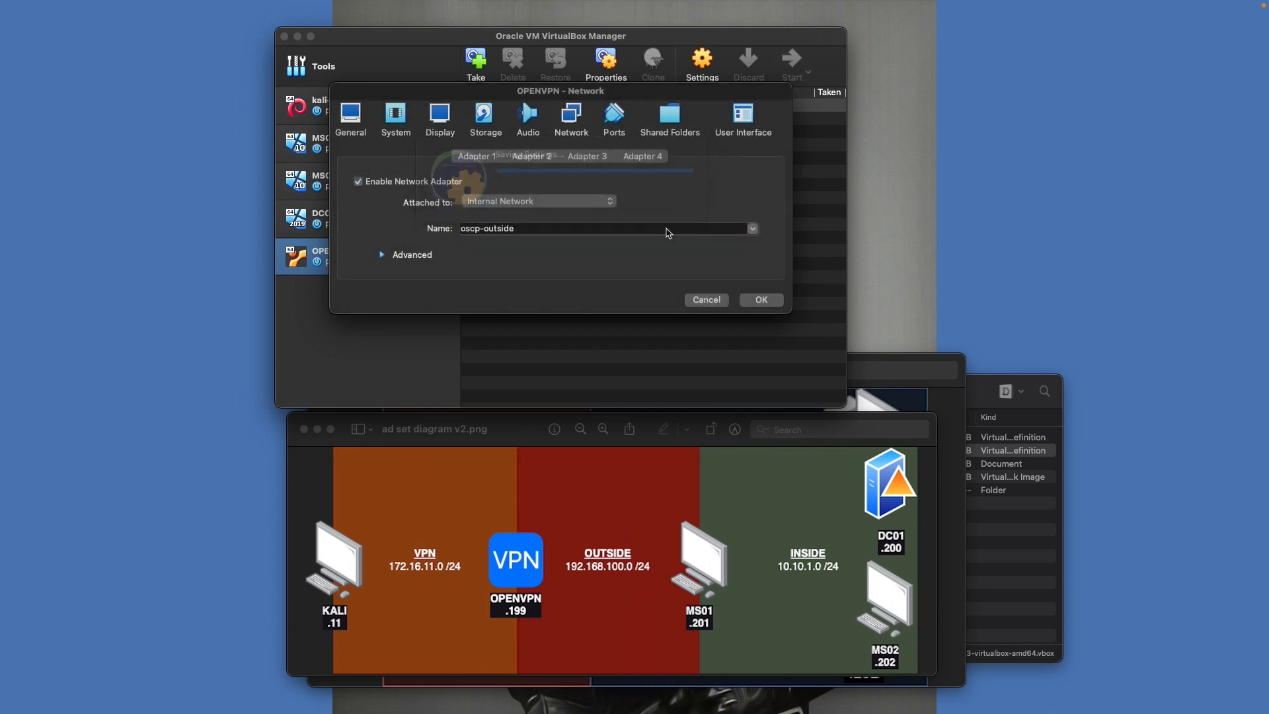
# Start OPENVPN, boot the installer, keep English, skip the installer update, accept English (US) keyboard
pyautogui.click(788, 60)
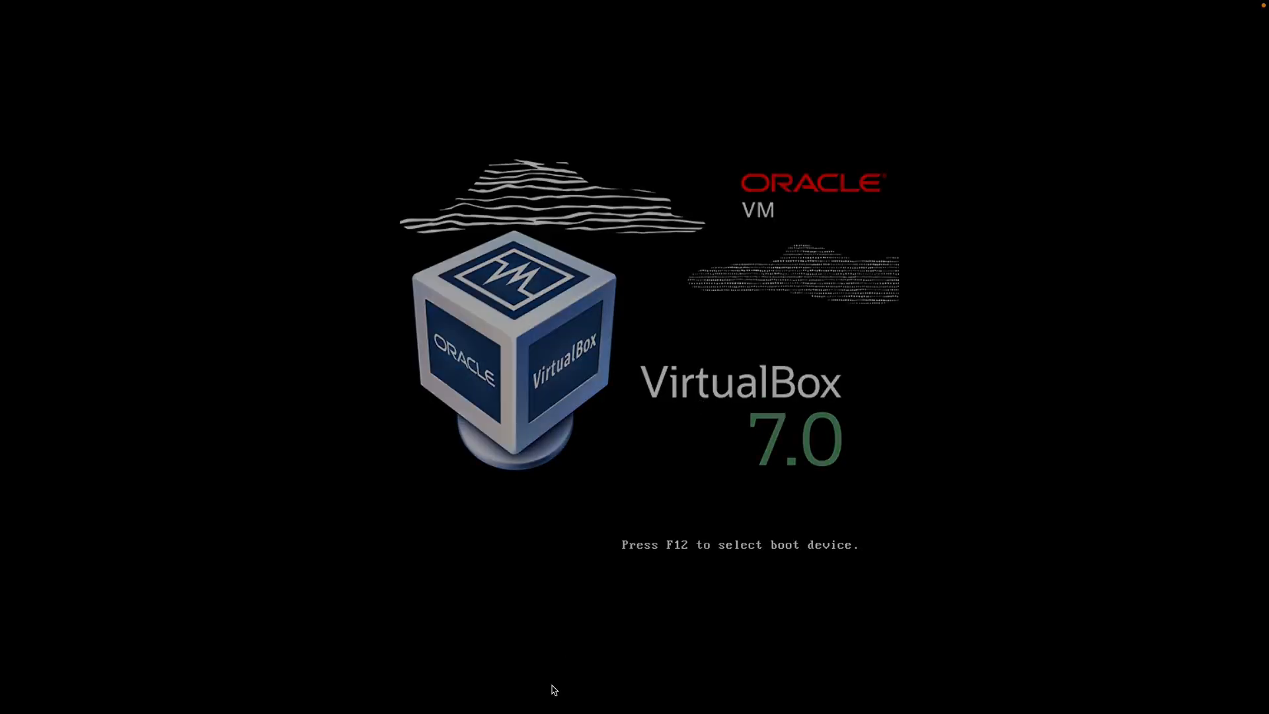
pyautogui.press('Return')
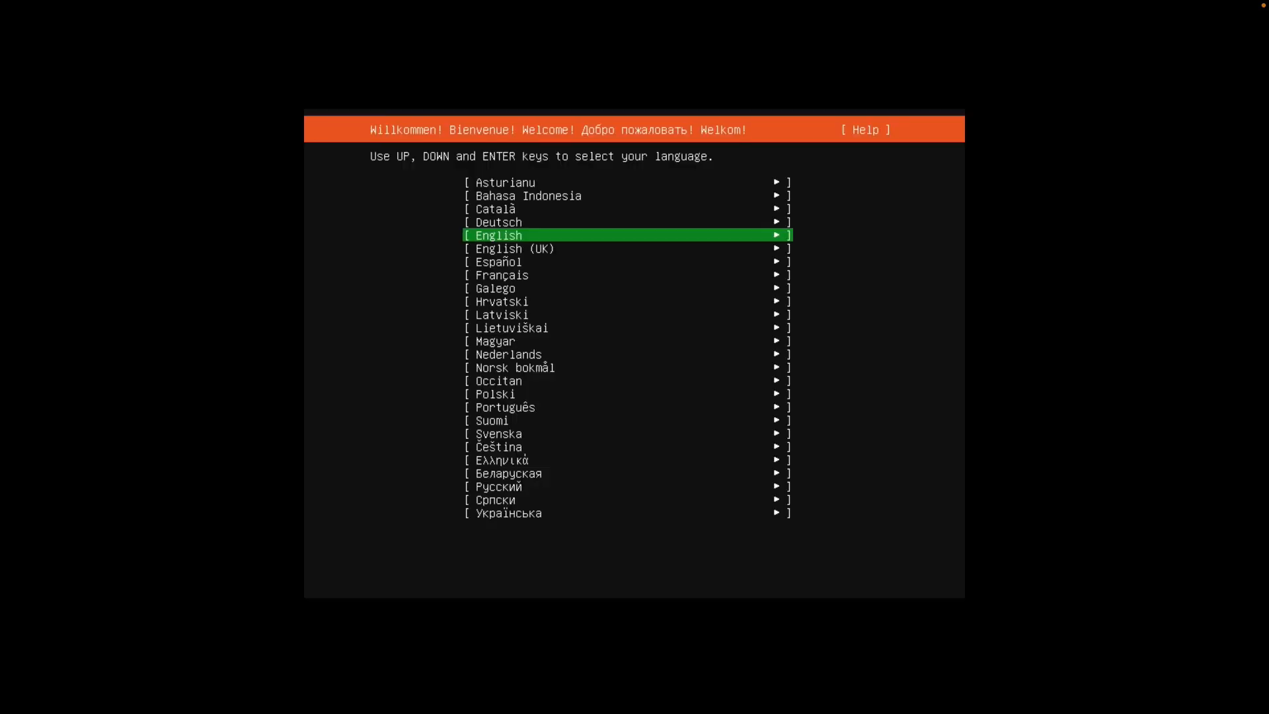
pyautogui.press('Return')
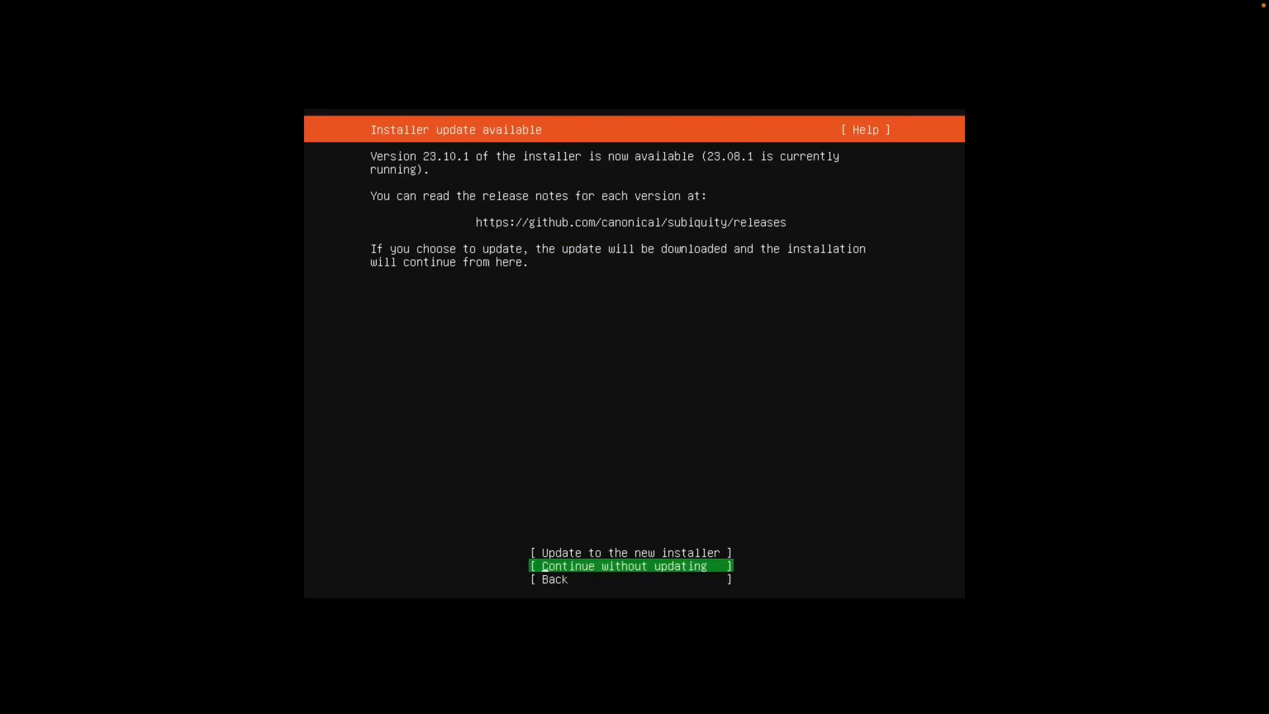
pyautogui.press('Return')
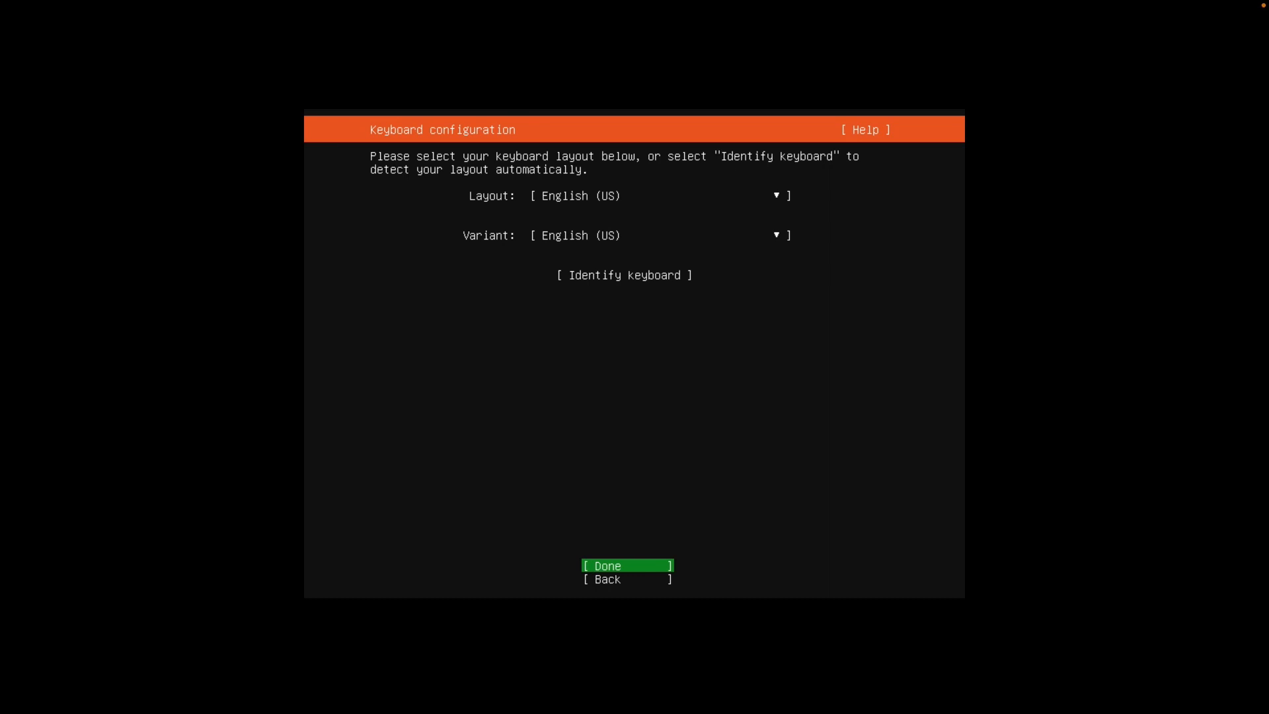
pyautogui.press('Return')
pyautogui.press('Return')
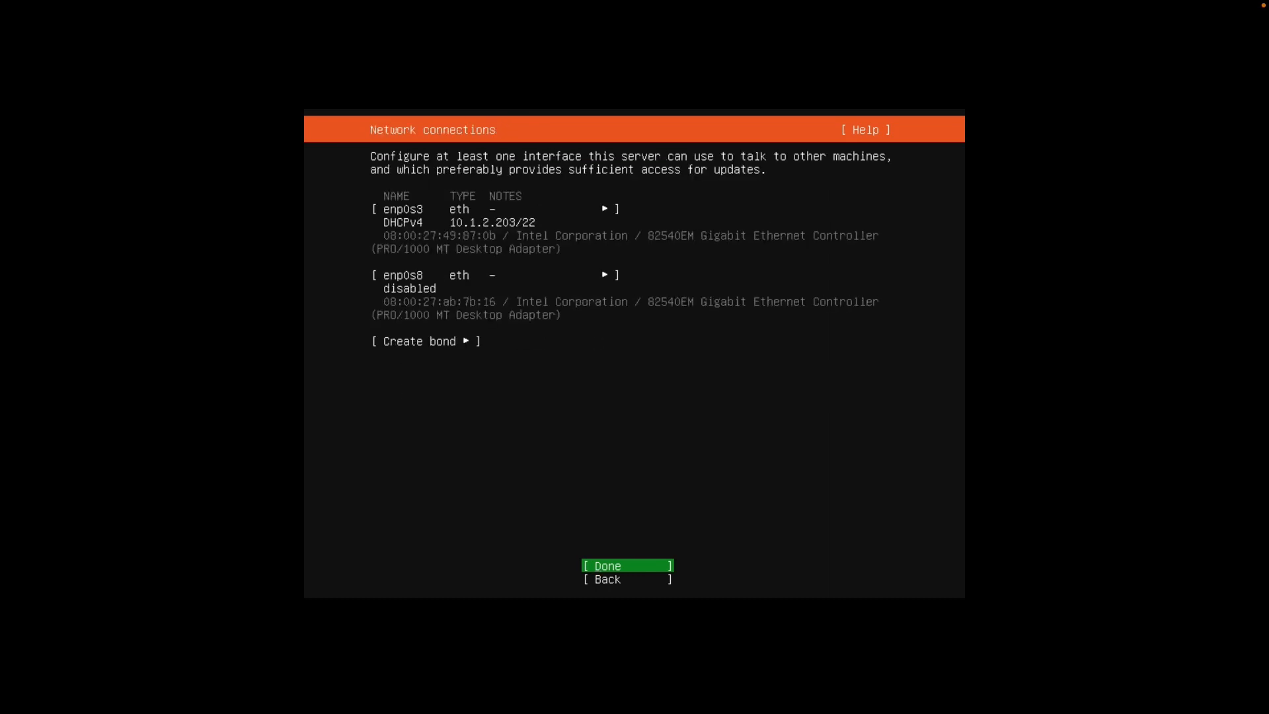
# Select the enp0s8 interface and open its IPv4 settings
pyautogui.press('Up')
pyautogui.press('Up')
pyautogui.press('Up')
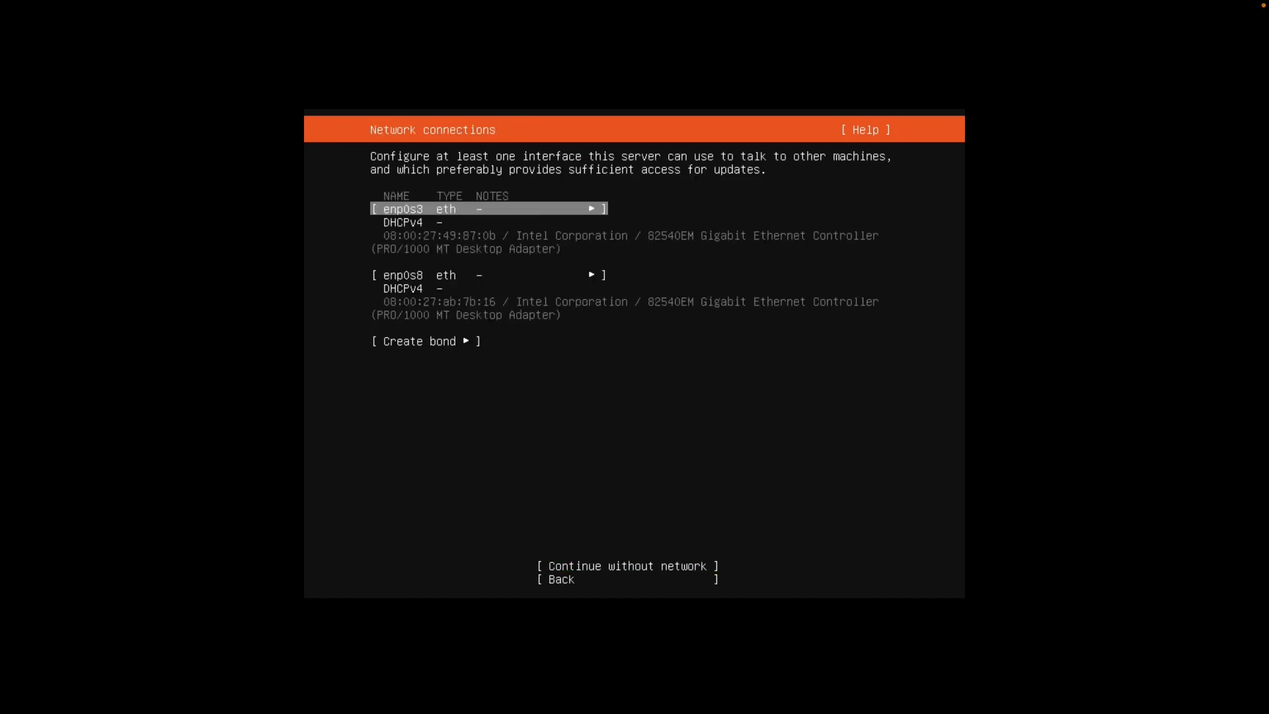
pyautogui.press('Down')
pyautogui.press('Up')
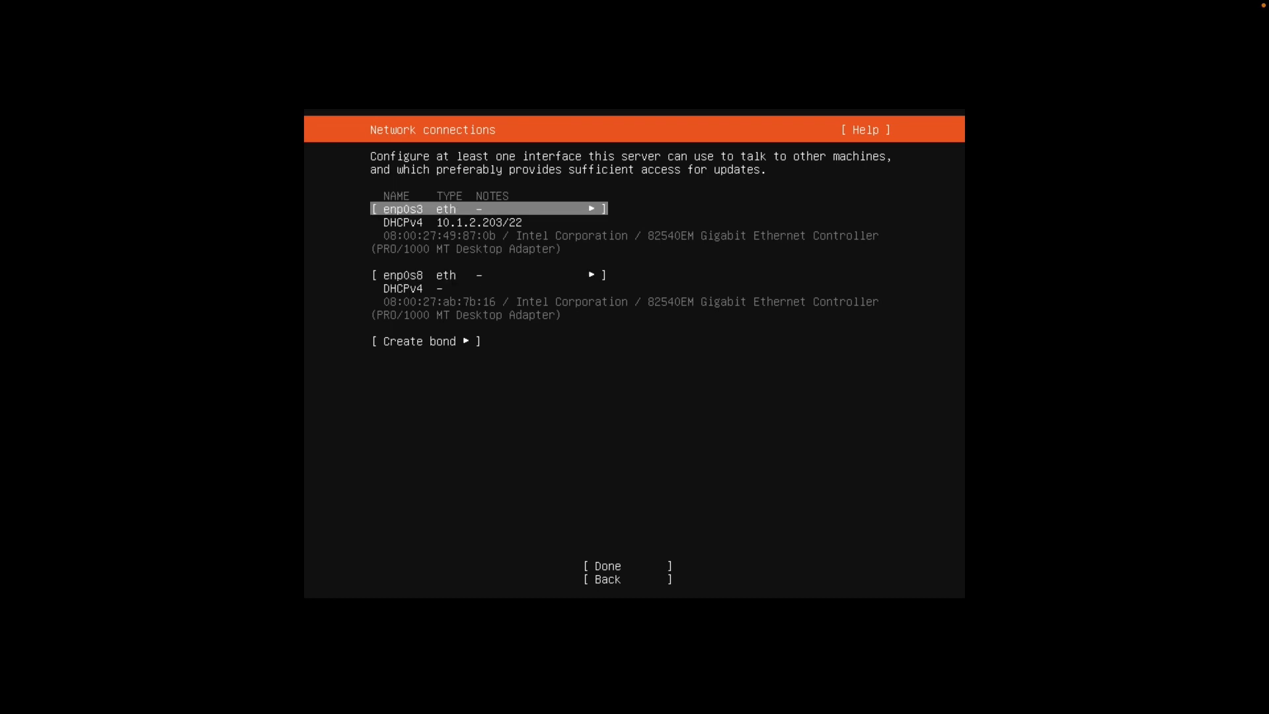
pyautogui.press('Down')
pyautogui.press('Up')
pyautogui.press('Down')
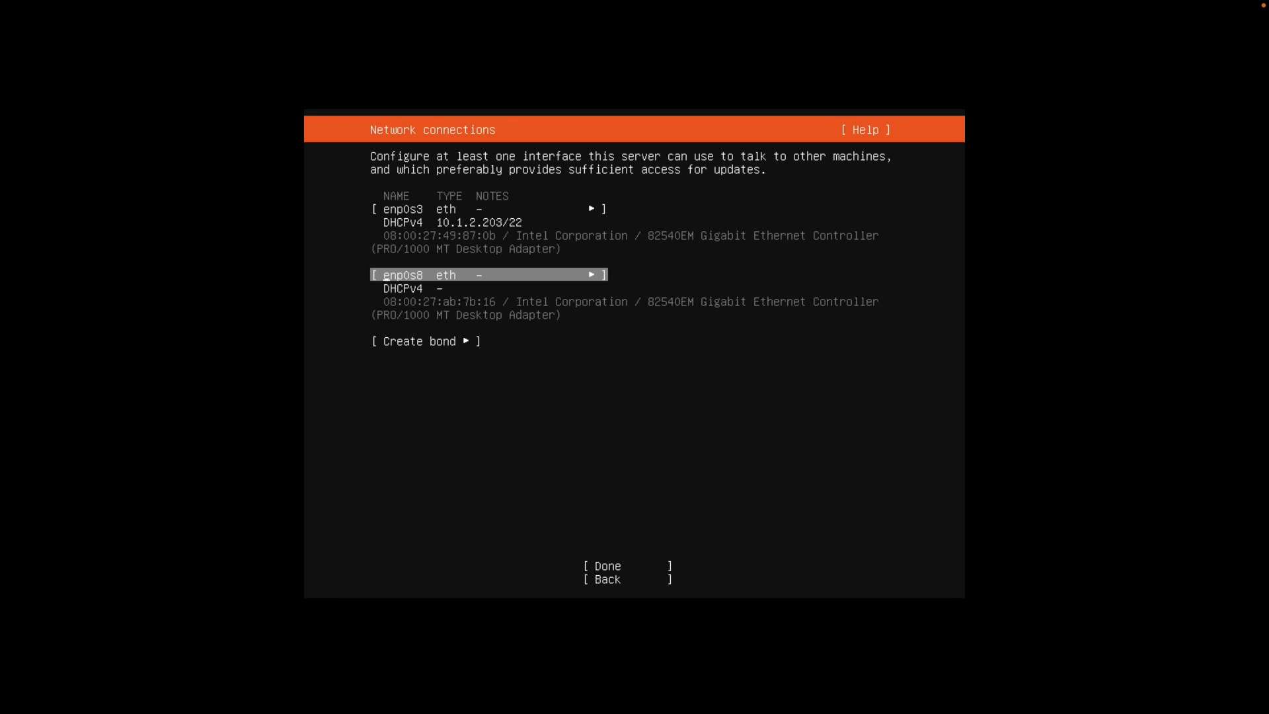
pyautogui.press('Return')
pyautogui.press('Down')
pyautogui.press('Down')
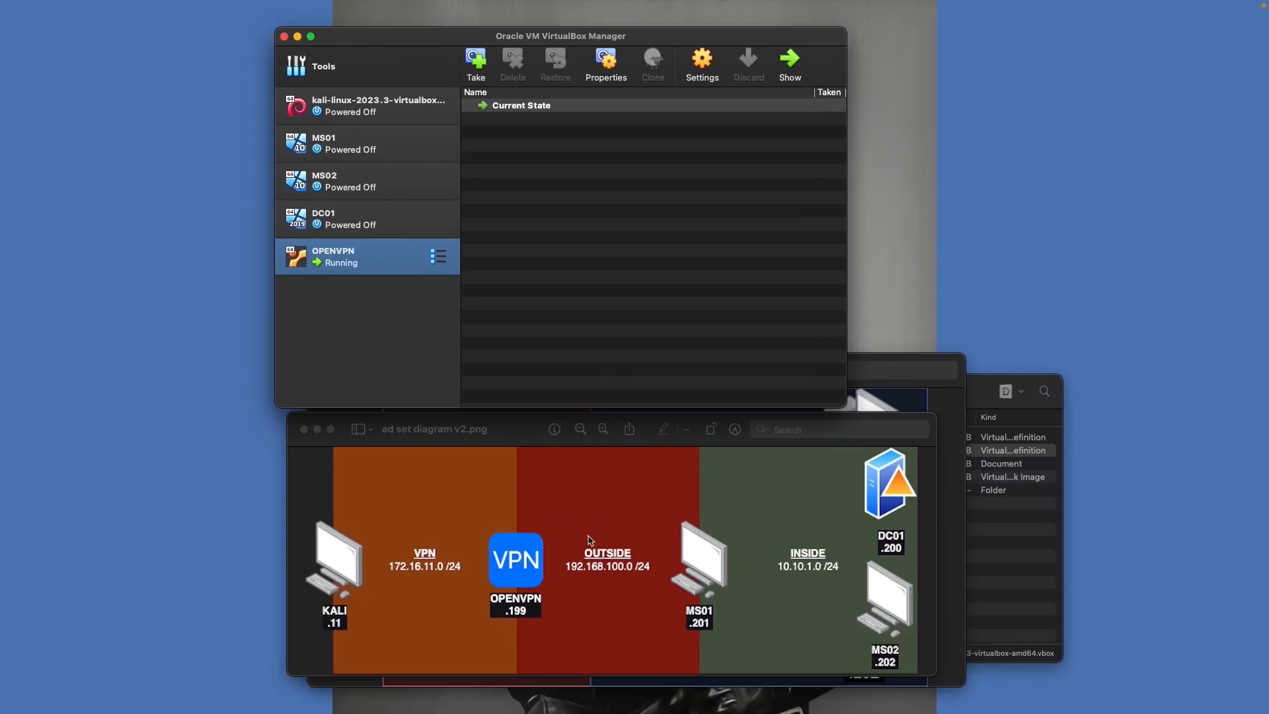
pyautogui.hotkey('ctrl', 'Right')
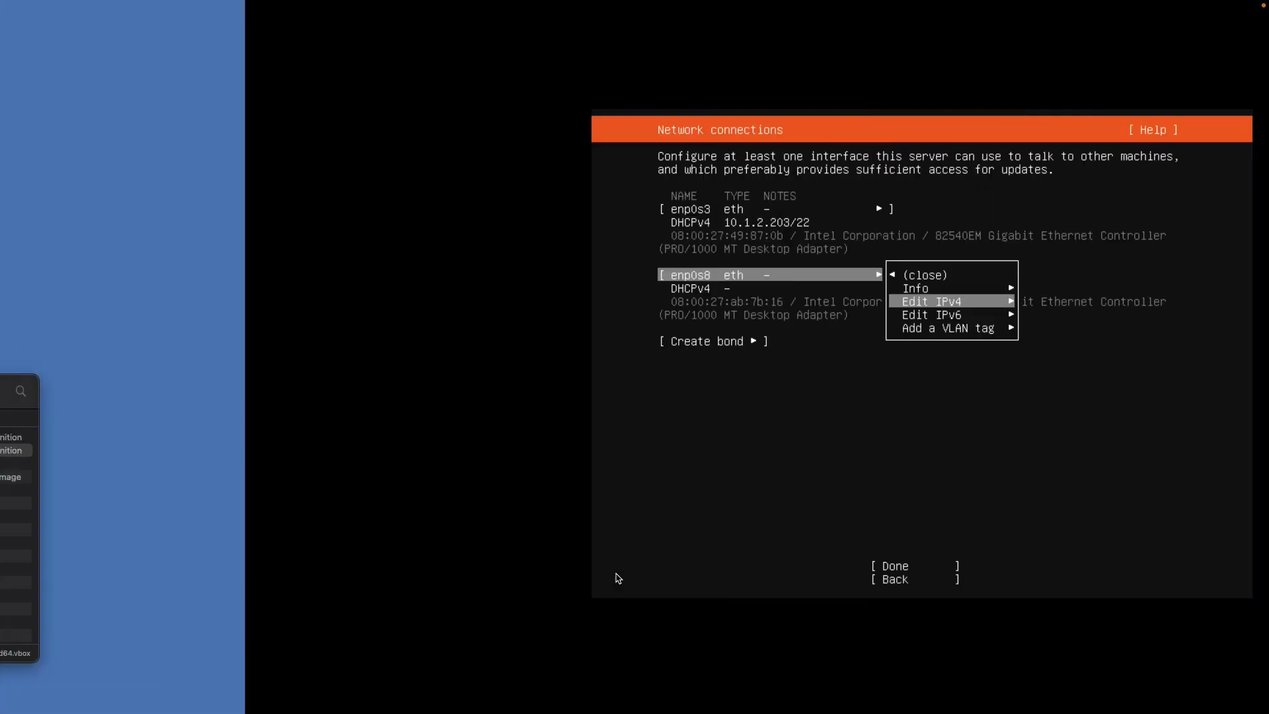
pyautogui.press('Return')
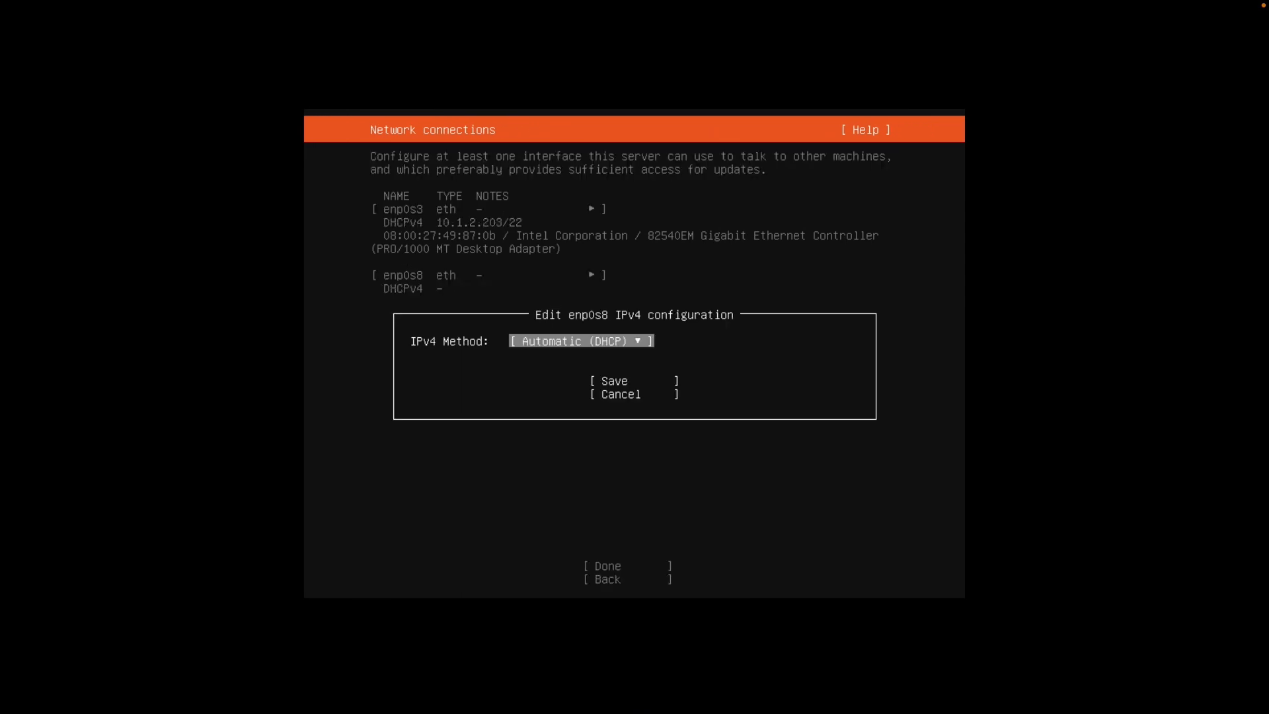
# Set enp0s8 to Manual with subnet 192.168.100.0/24 and address 192.168.100.199, then save
pyautogui.press('Return')
pyautogui.press('Down')
pyautogui.press('Return')
pyautogui.press('Tab')
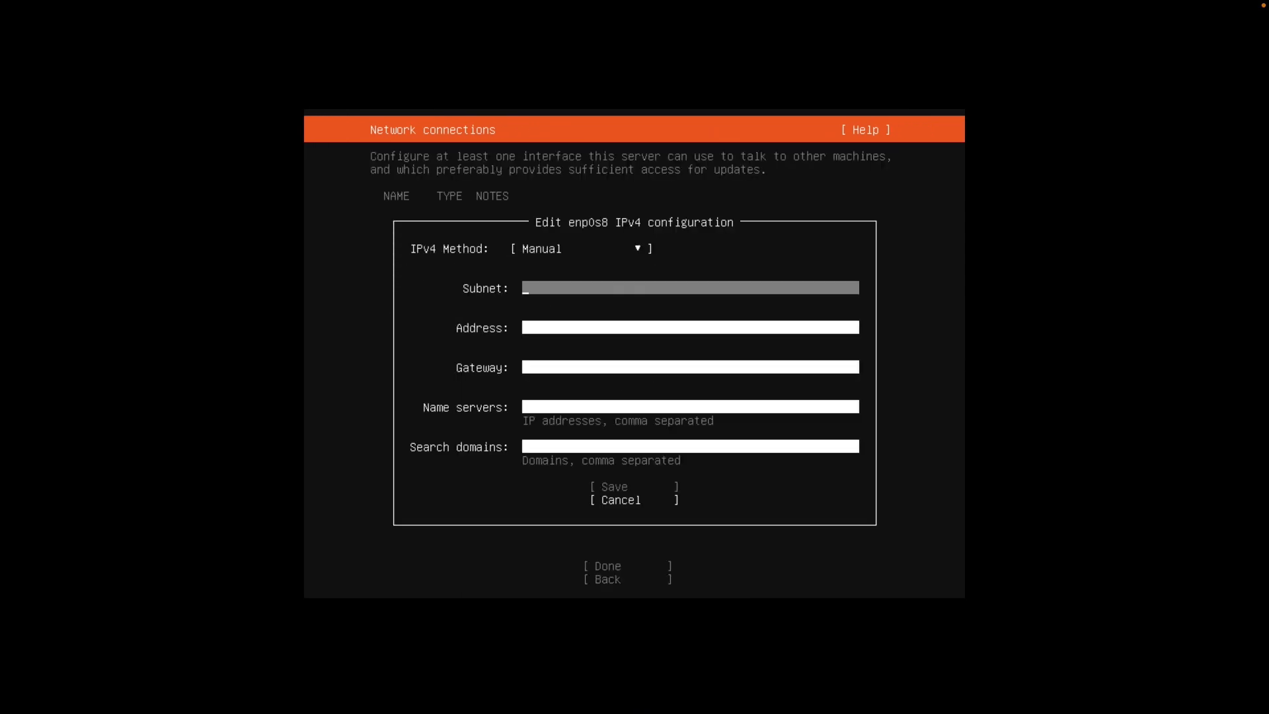
pyautogui.write('192.168.100.0/24')
pyautogui.press('Tab')
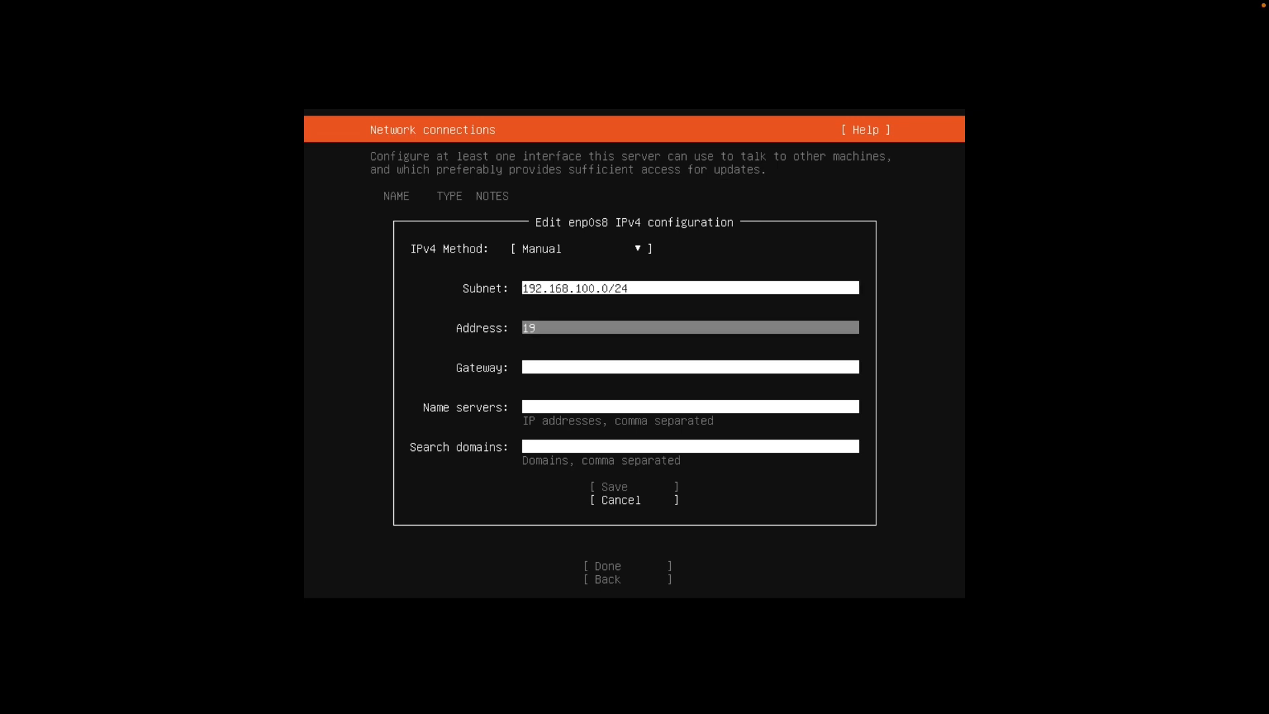
pyautogui.write('192.168.100.199')
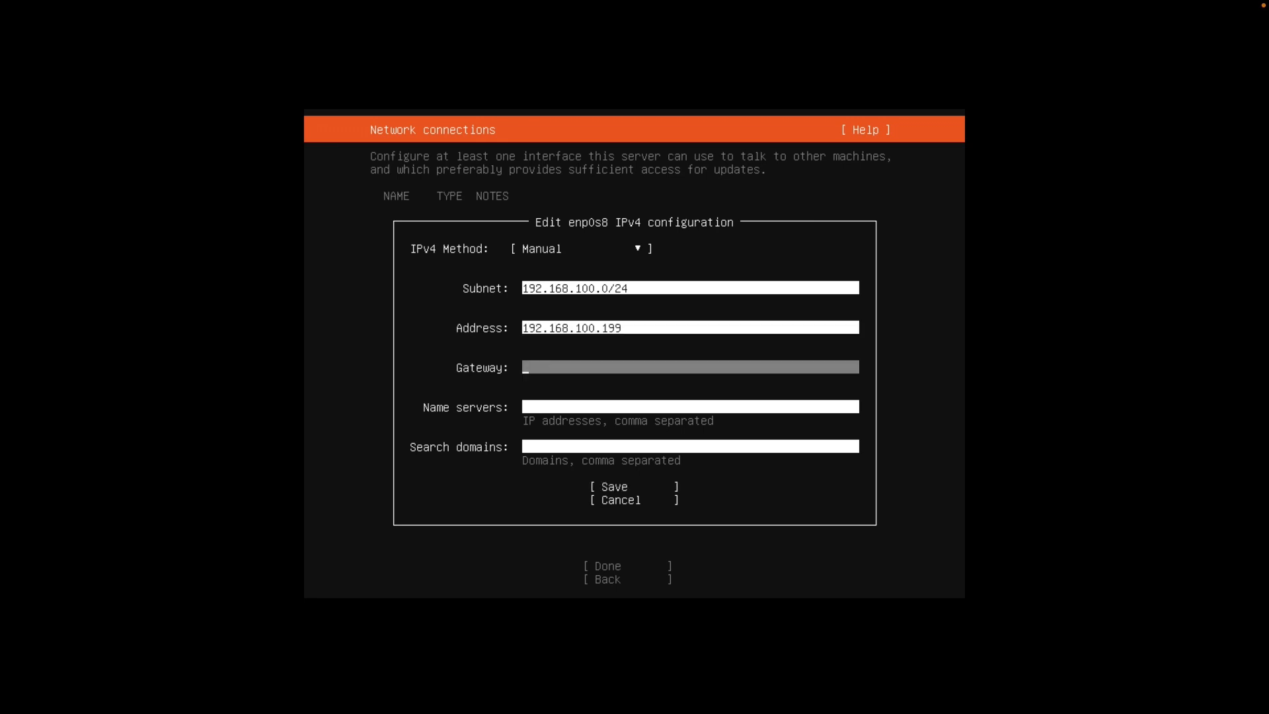
pyautogui.press('Tab')
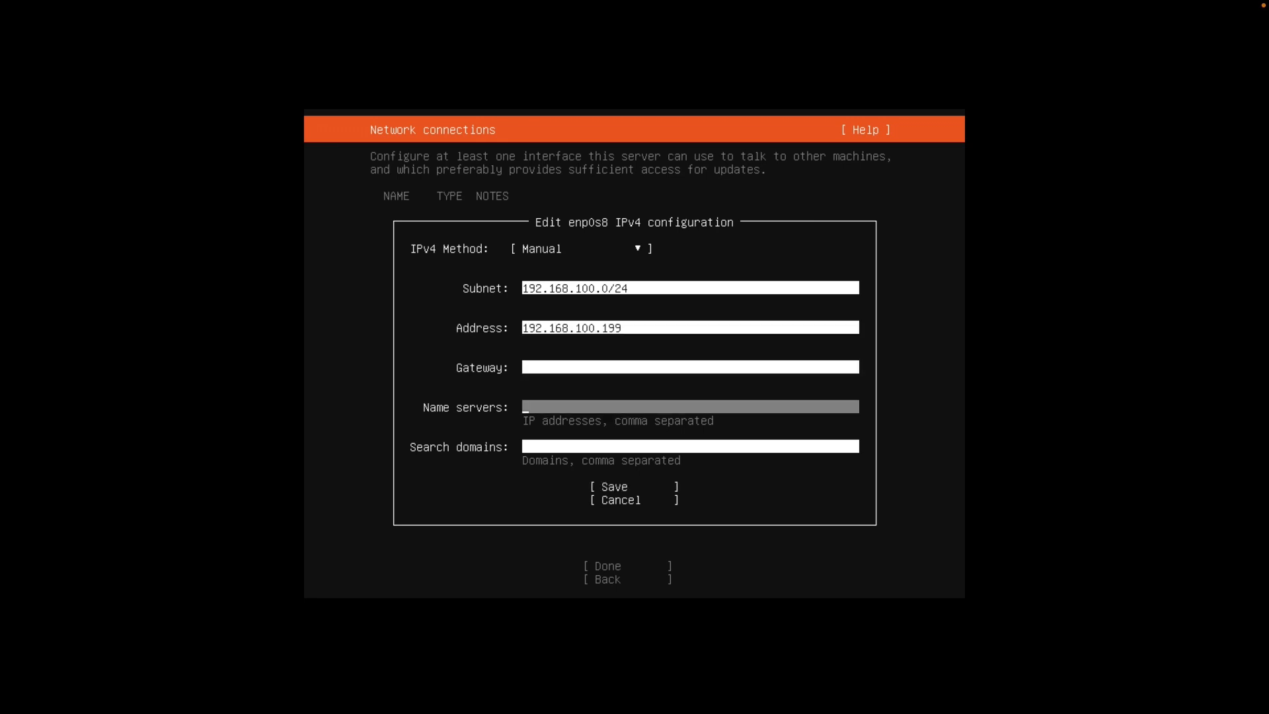
pyautogui.press('Tab')
pyautogui.press('Tab')
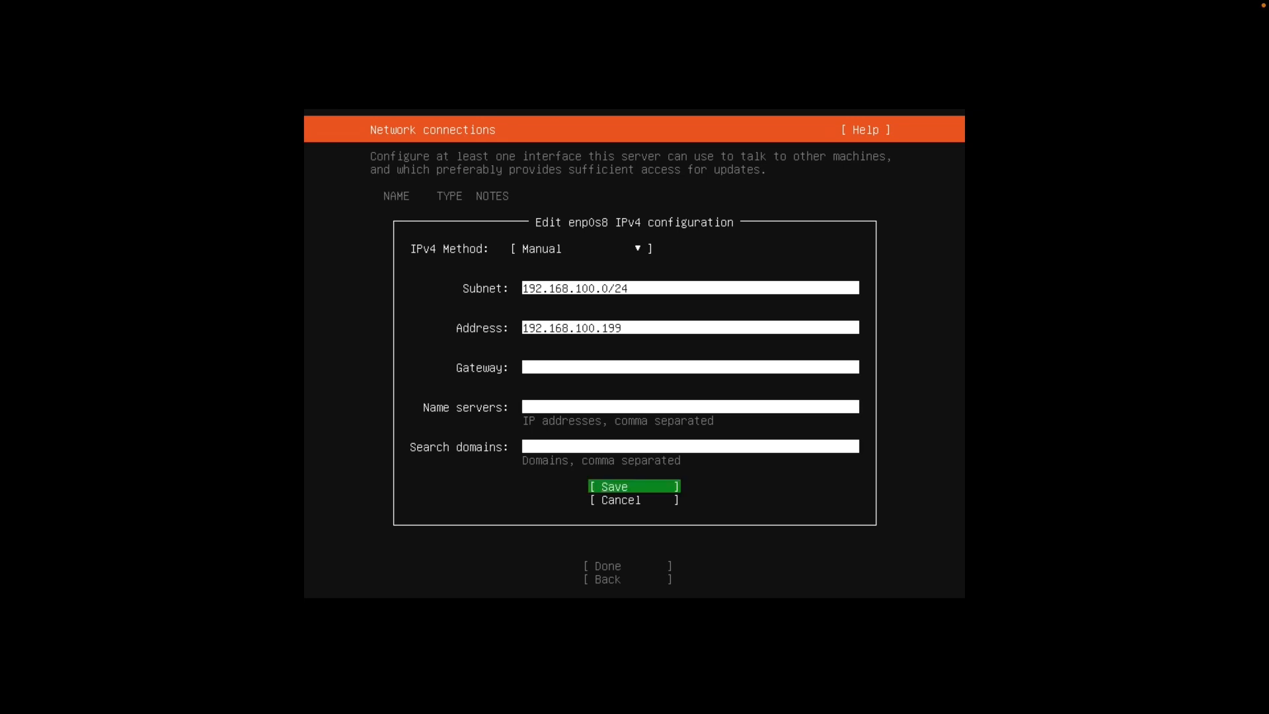
pyautogui.press('Return')
pyautogui.press('Tab')
pyautogui.press('Tab')
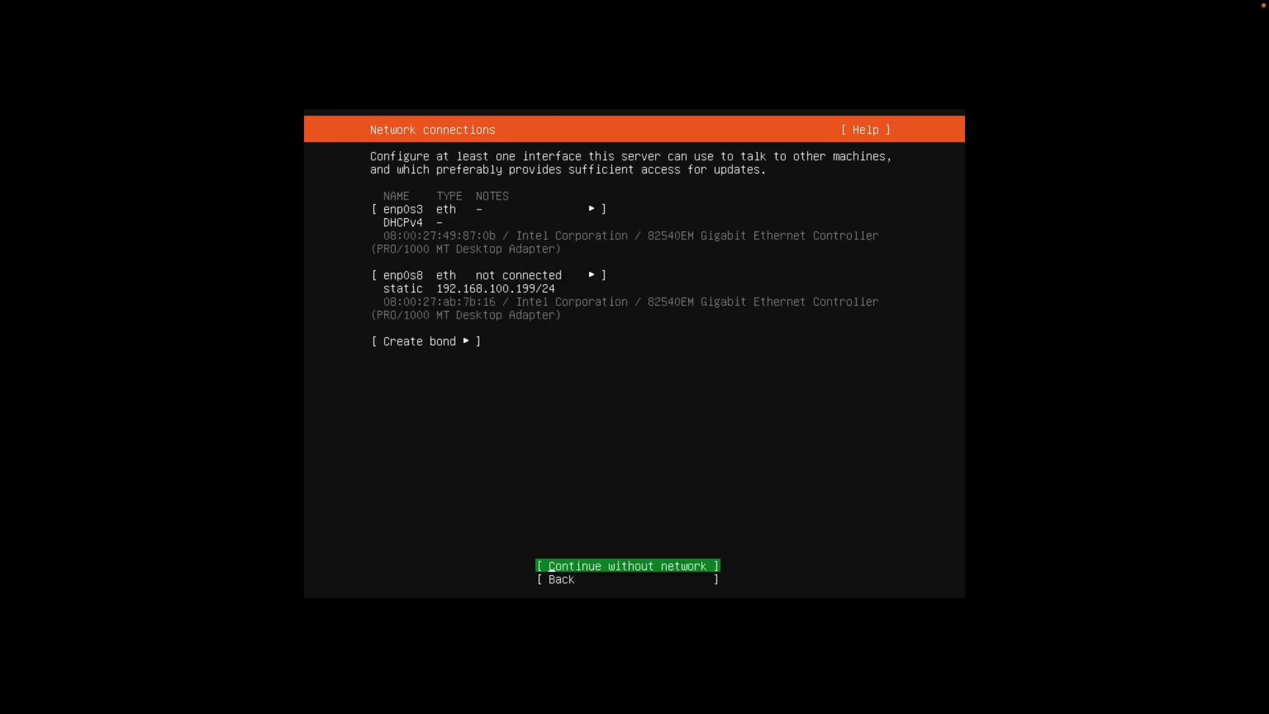
# Continue without network, leave the proxy blank, keep the default mirror, and accept the entire-disk layout
pyautogui.press('Return')
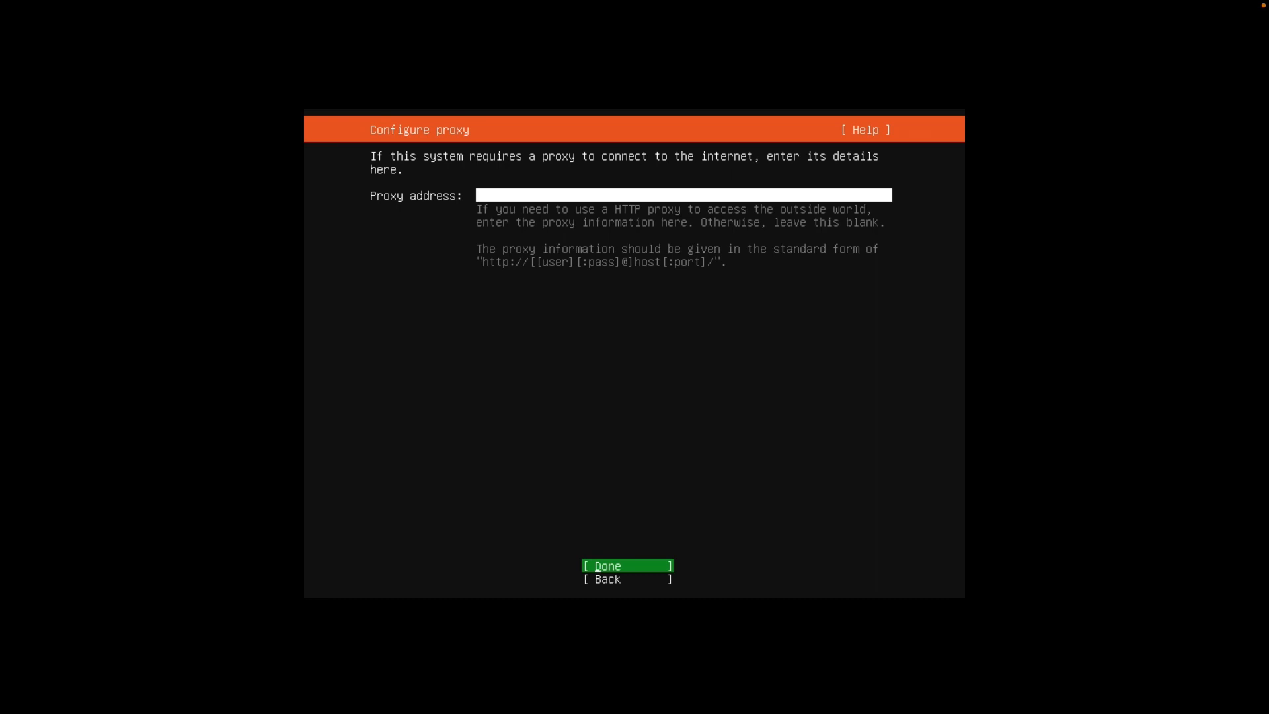
pyautogui.press('Return')
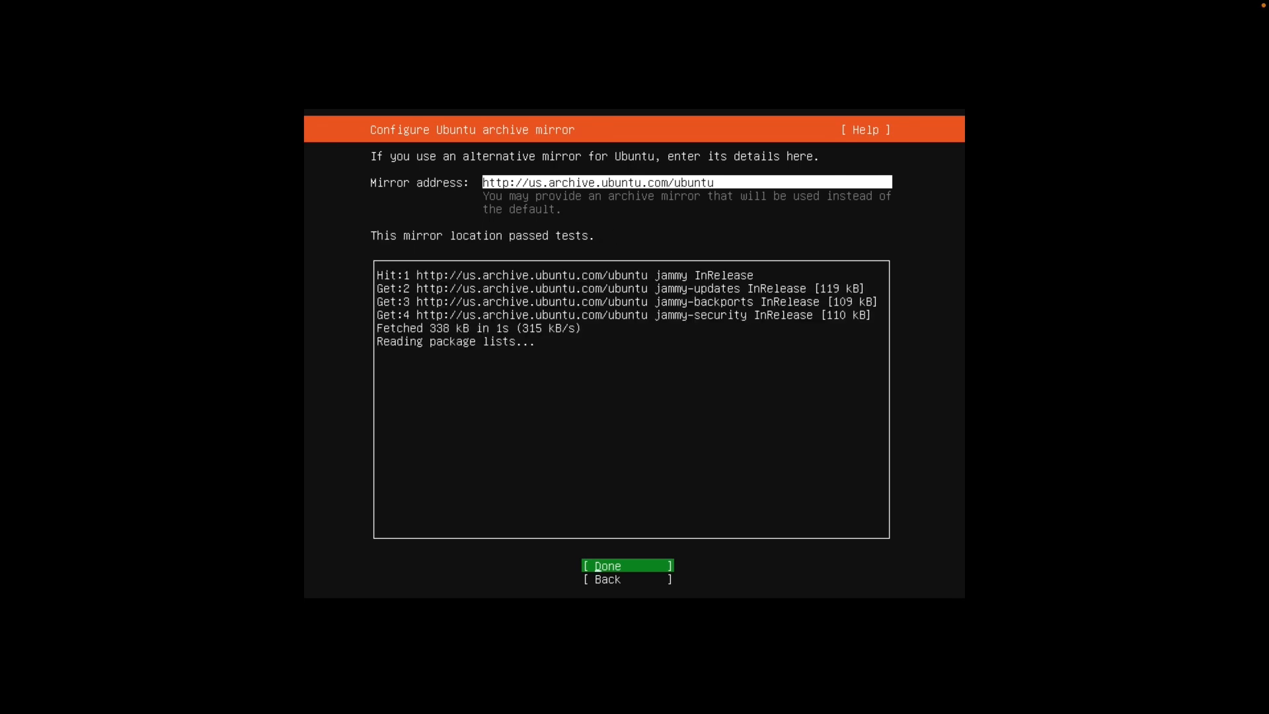
pyautogui.press('Return')
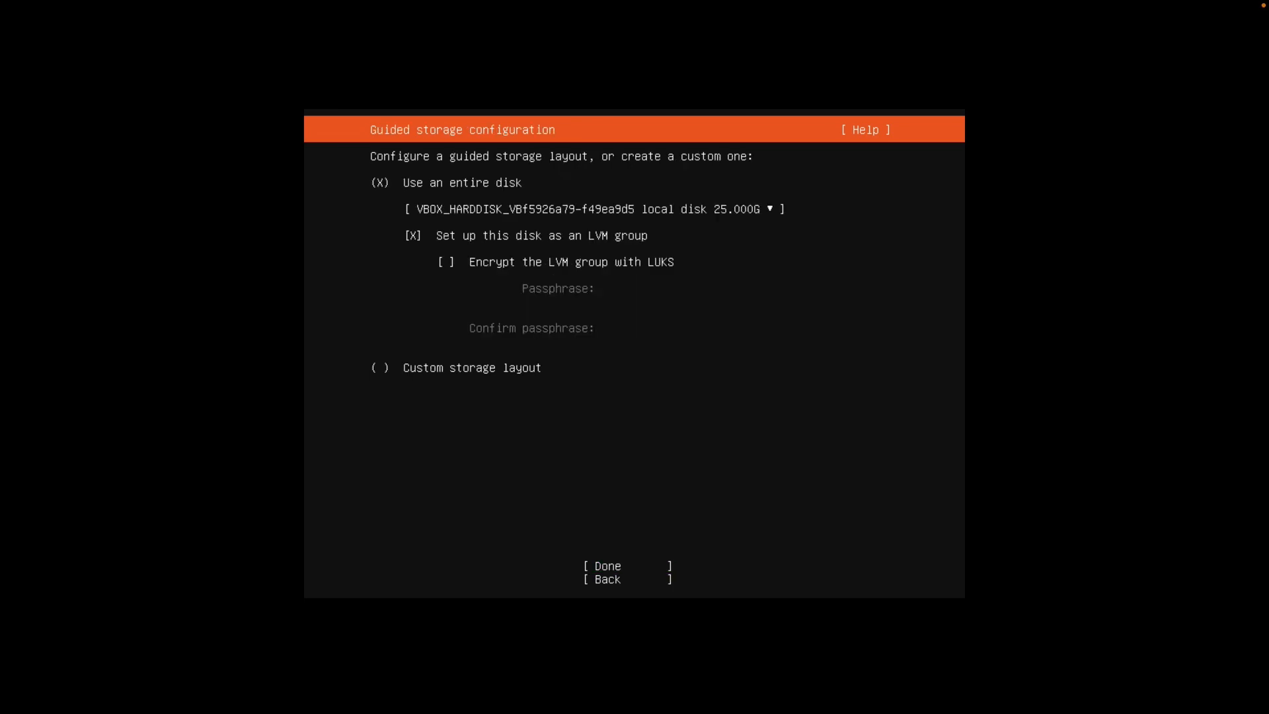
pyautogui.press('Down')
pyautogui.press('Down')
pyautogui.press('Down')
pyautogui.press('Down')
pyautogui.press('Down')
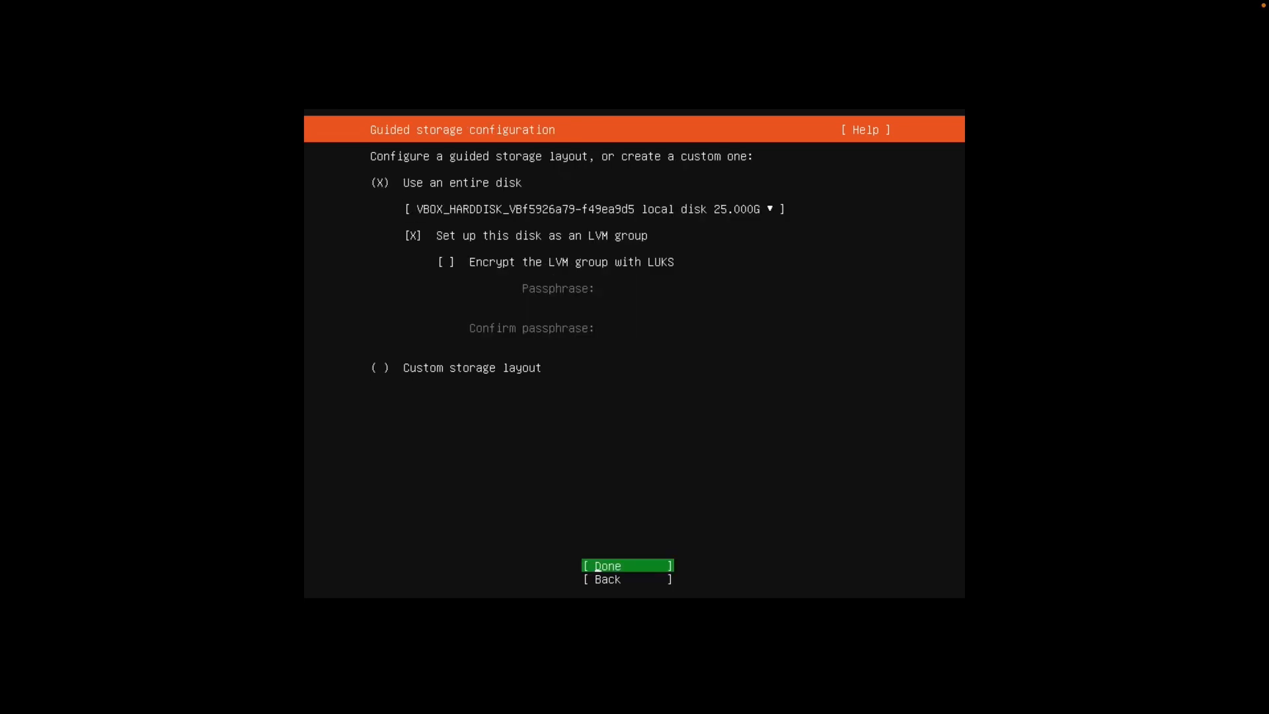
pyautogui.press('Return')
pyautogui.press('Return')
# Confirm the disk wipe, enter your name, and set the server name to openvpn
pyautogui.press('Down')
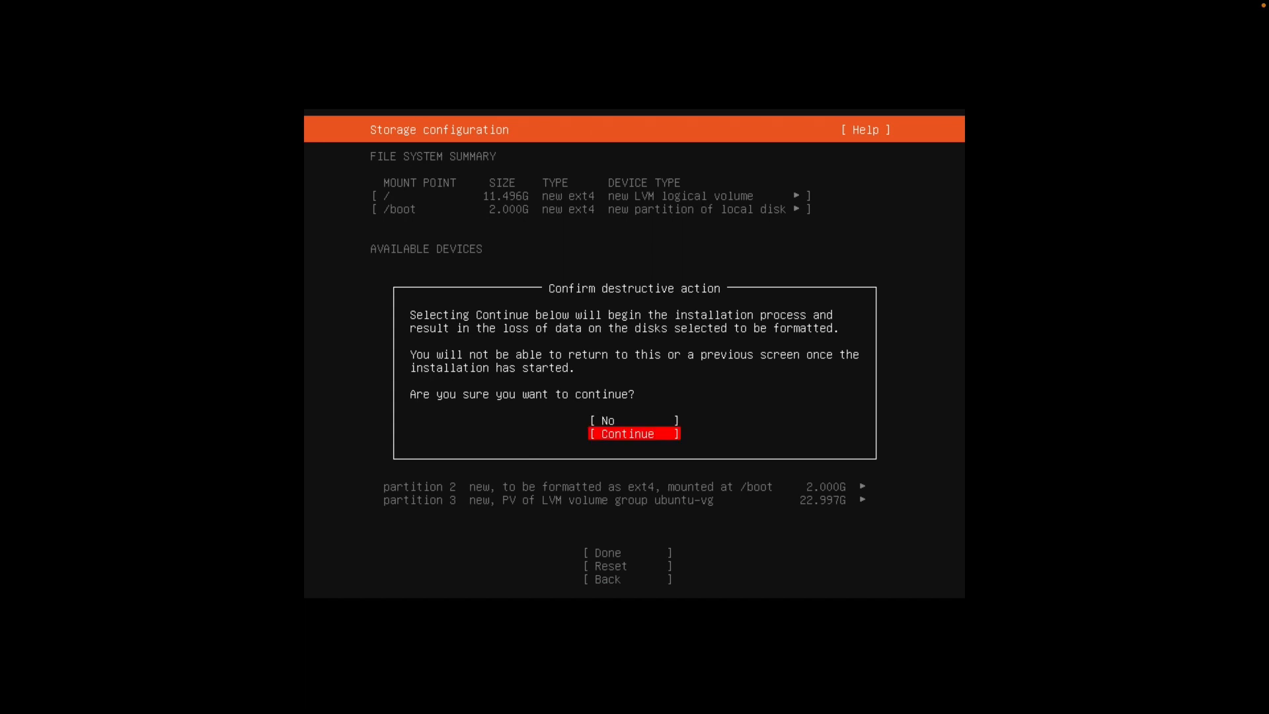
pyautogui.press('Return')
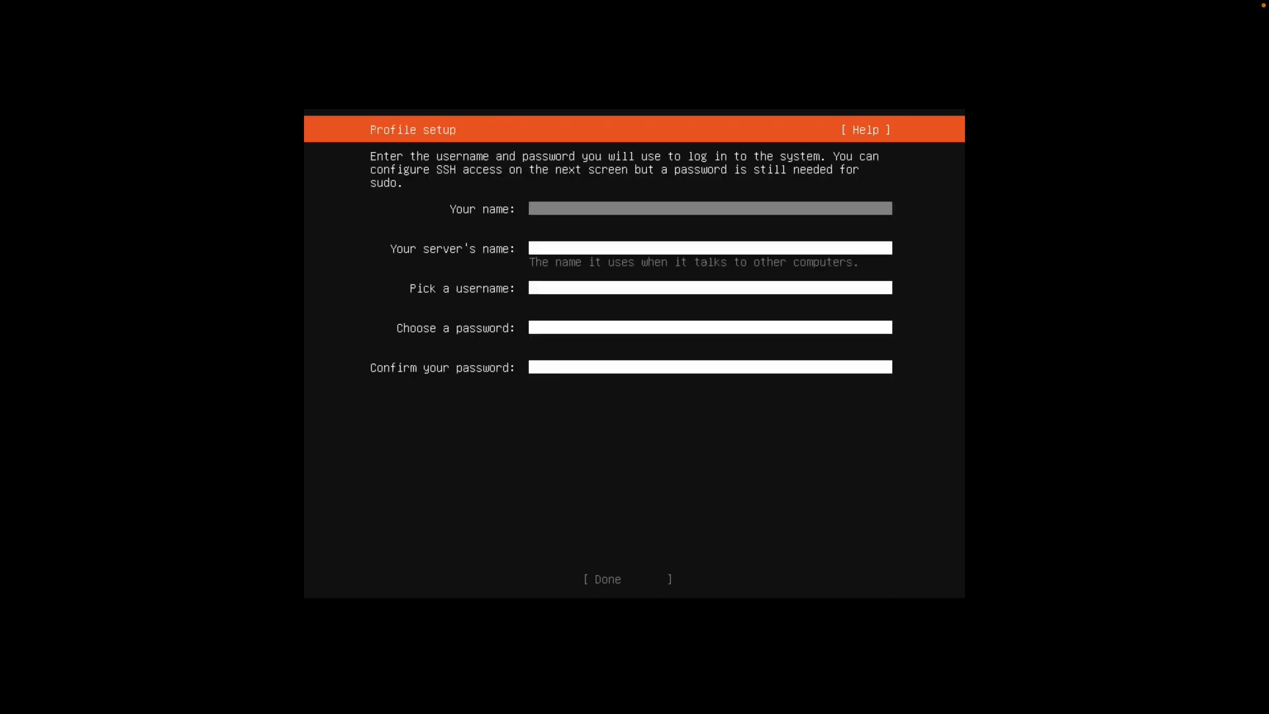
pyautogui.write('oscp')
pyautogui.press('Tab')
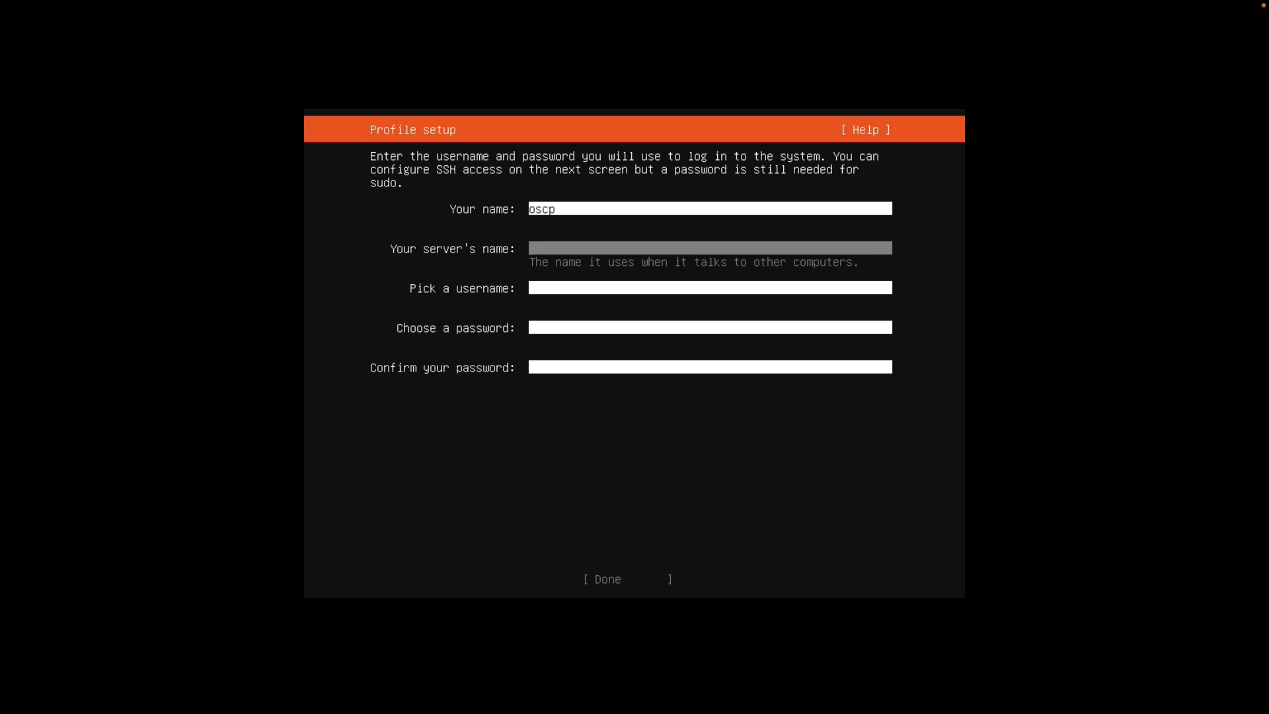
pyautogui.write('oscp')
pyautogui.press('BackSpace')
pyautogui.press('BackSpace')
pyautogui.press('BackSpace')
pyautogui.press('BackSpace')
pyautogui.write('openvpn')
# Enter the username and the password twice, then submit the profile
pyautogui.press('Tab')
pyautogui.write('oscp')
pyautogui.press('Tab')
pyautogui.write('oscp')
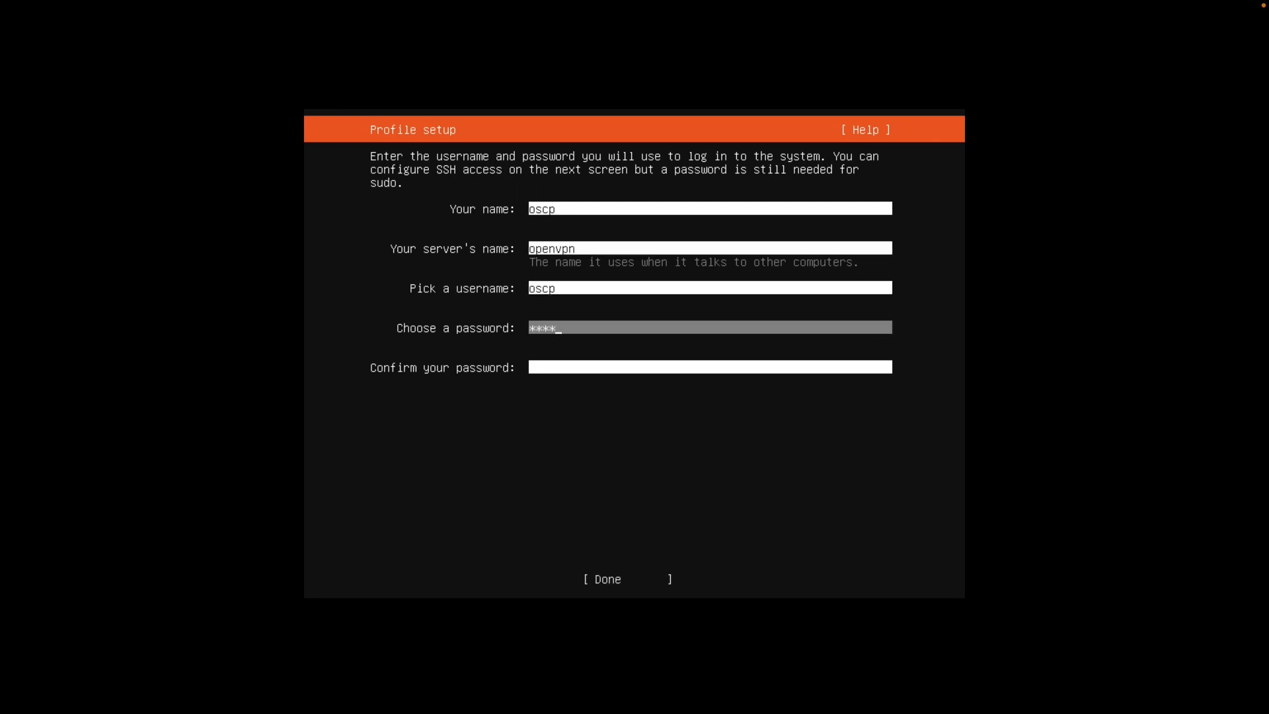
pyautogui.press('Tab')
pyautogui.write('oscp')
pyautogui.press('Tab')
pyautogui.press('Return')
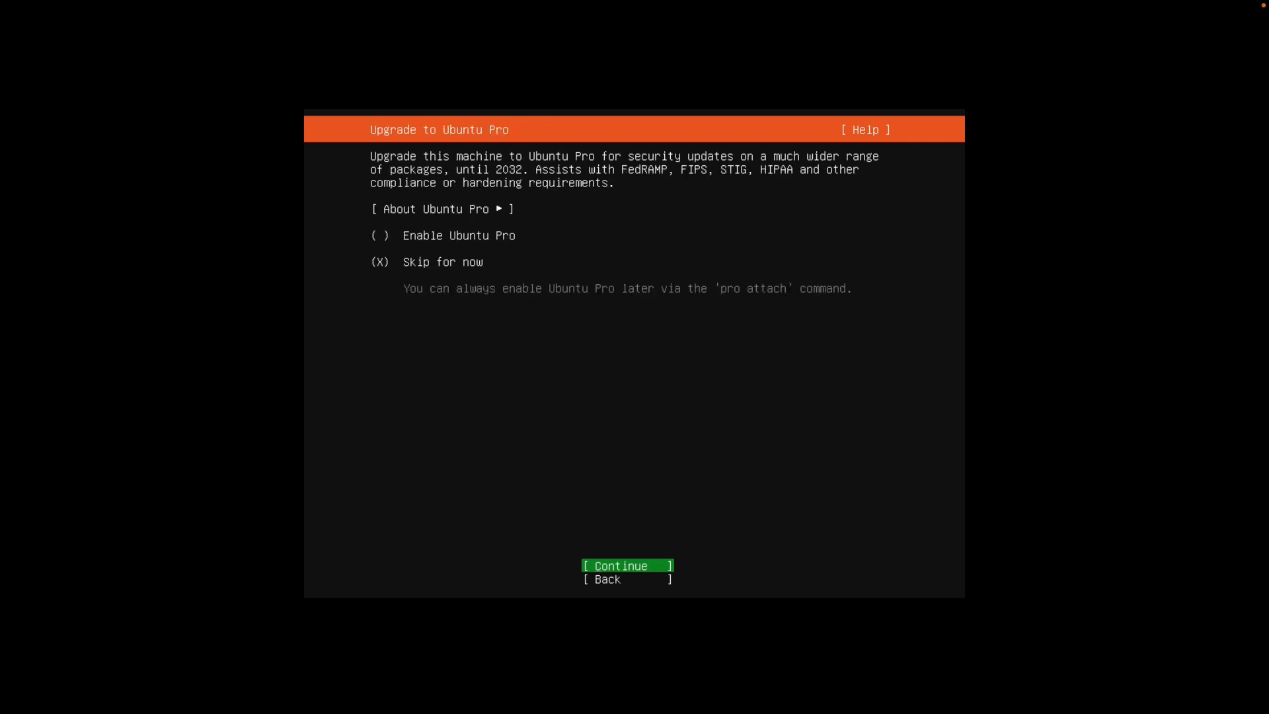
# Skip Ubuntu Pro and enable installing the OpenSSH server
pyautogui.press('Return')
pyautogui.press('space')
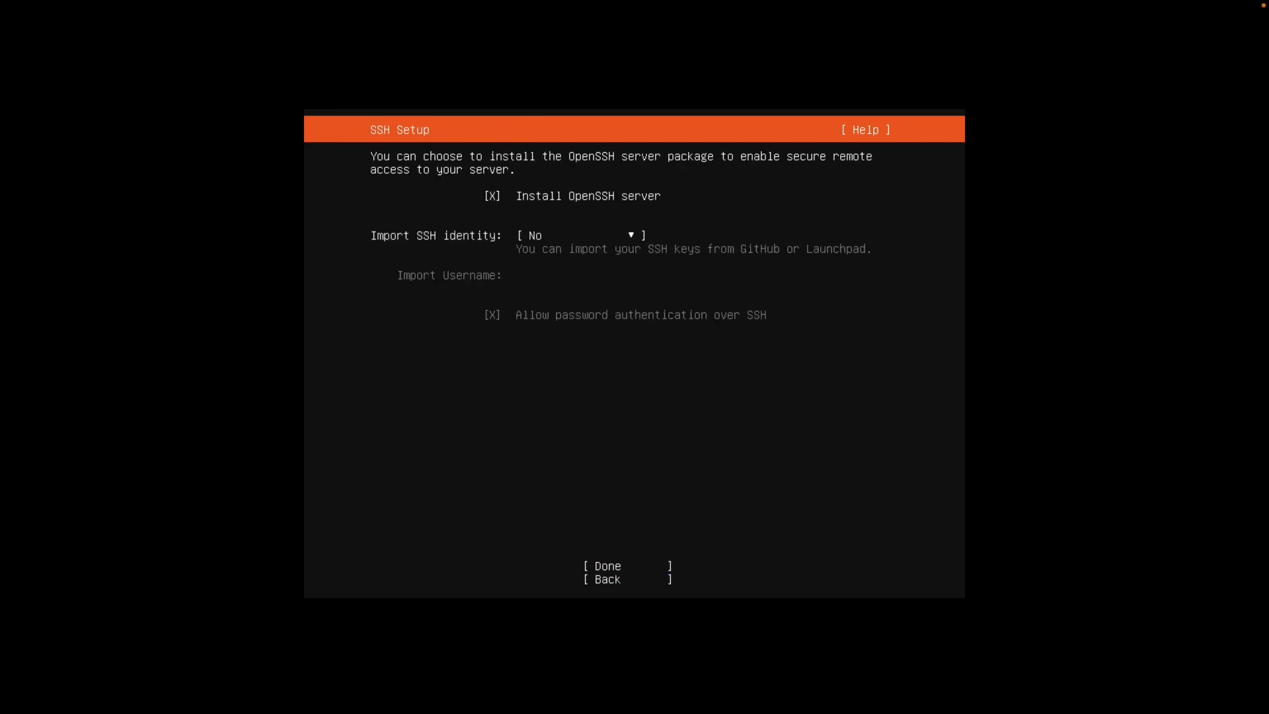
pyautogui.press('Tab')
pyautogui.press('Tab')
pyautogui.press('Return')
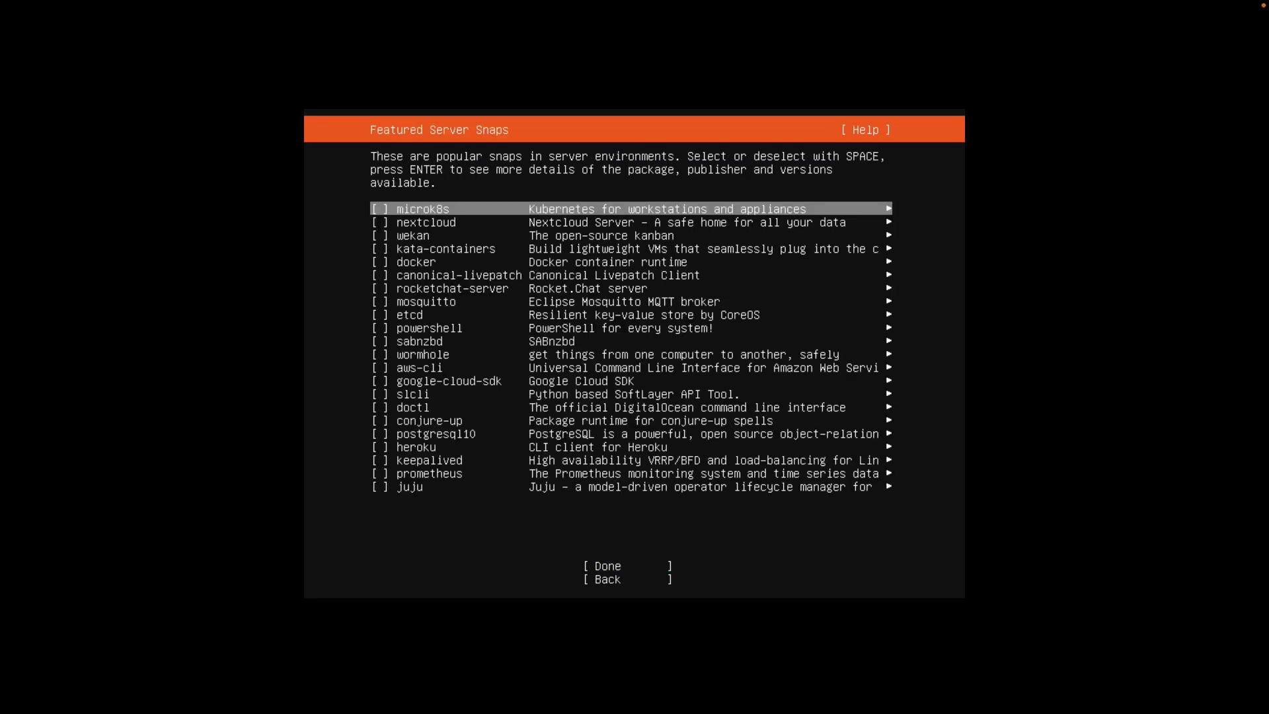
# Start the system installation with no featured server snaps selected
pyautogui.press('Tab')
pyautogui.press('Down')
pyautogui.press('Up')
pyautogui.press('Return')
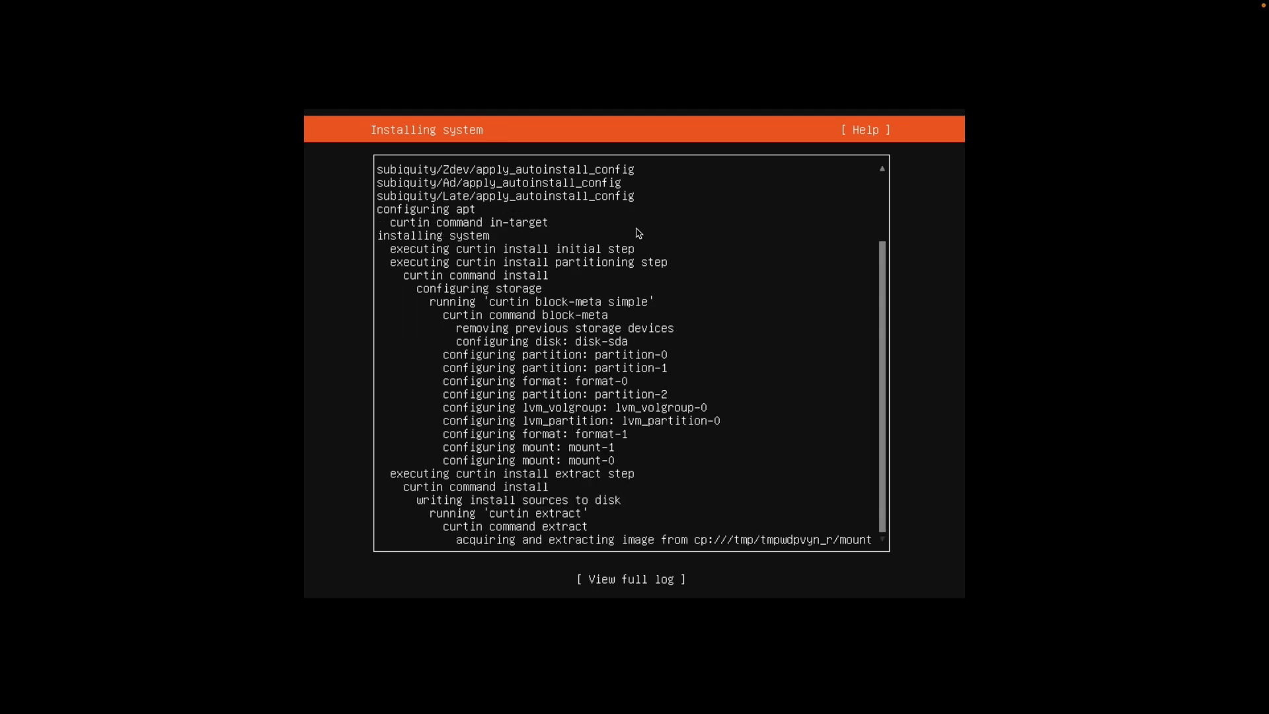
# Start the kali-linux VM from the VirtualBox Manager
pyautogui.hotkey('ctrl', 'Left')
pyautogui.click(381, 109)
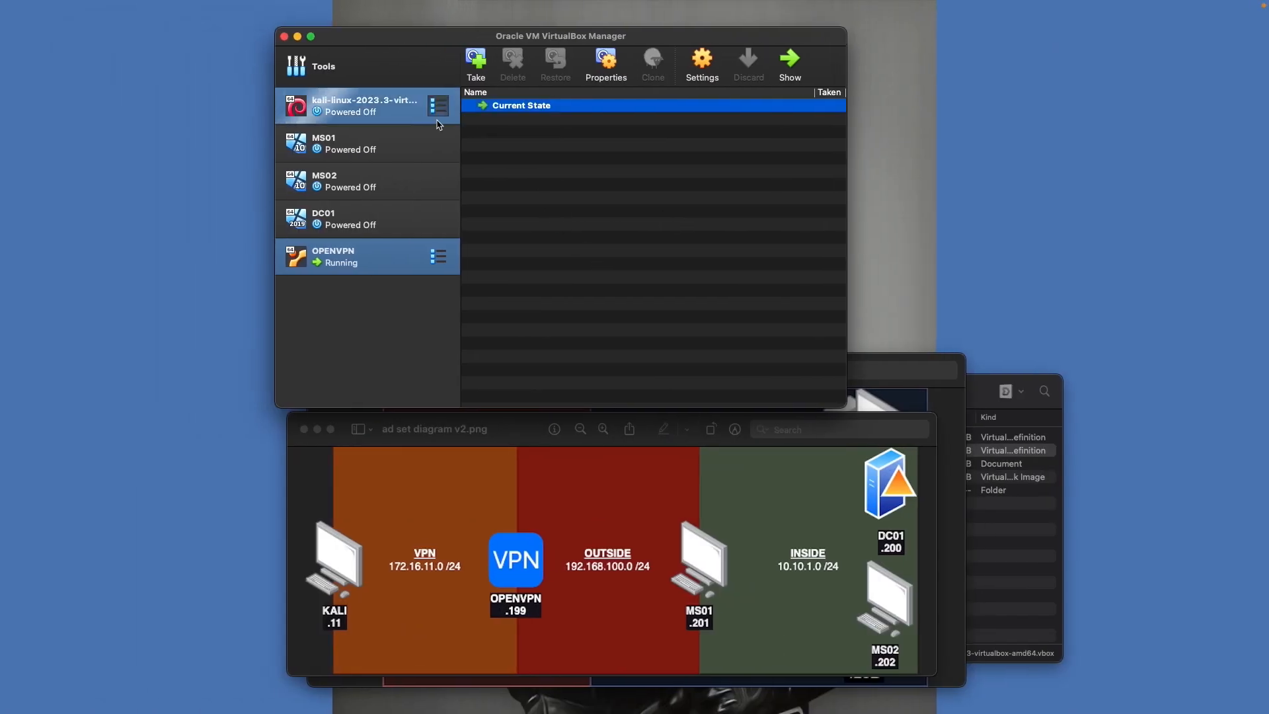
pyautogui.doubleClick(380, 109)
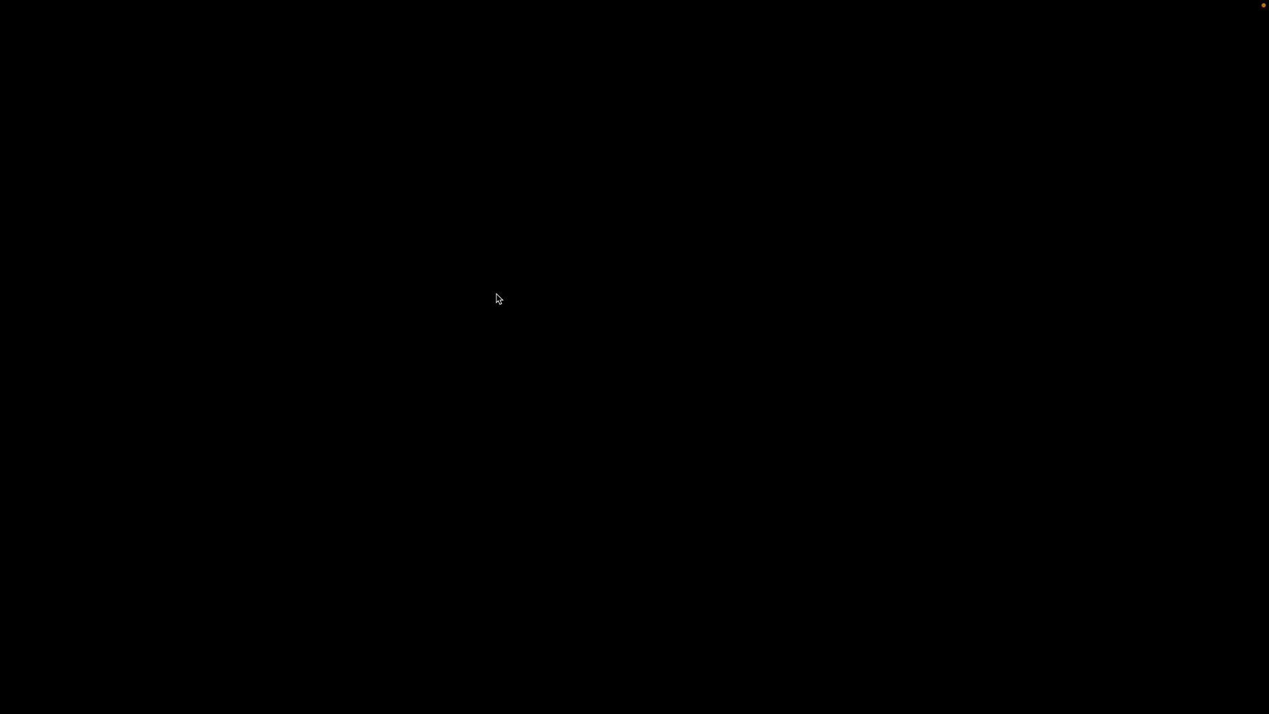
# Review the kali-linux VM's network settings without changes, then return to its full-screen console
pyautogui.hotkey('ctrl', 'Left')
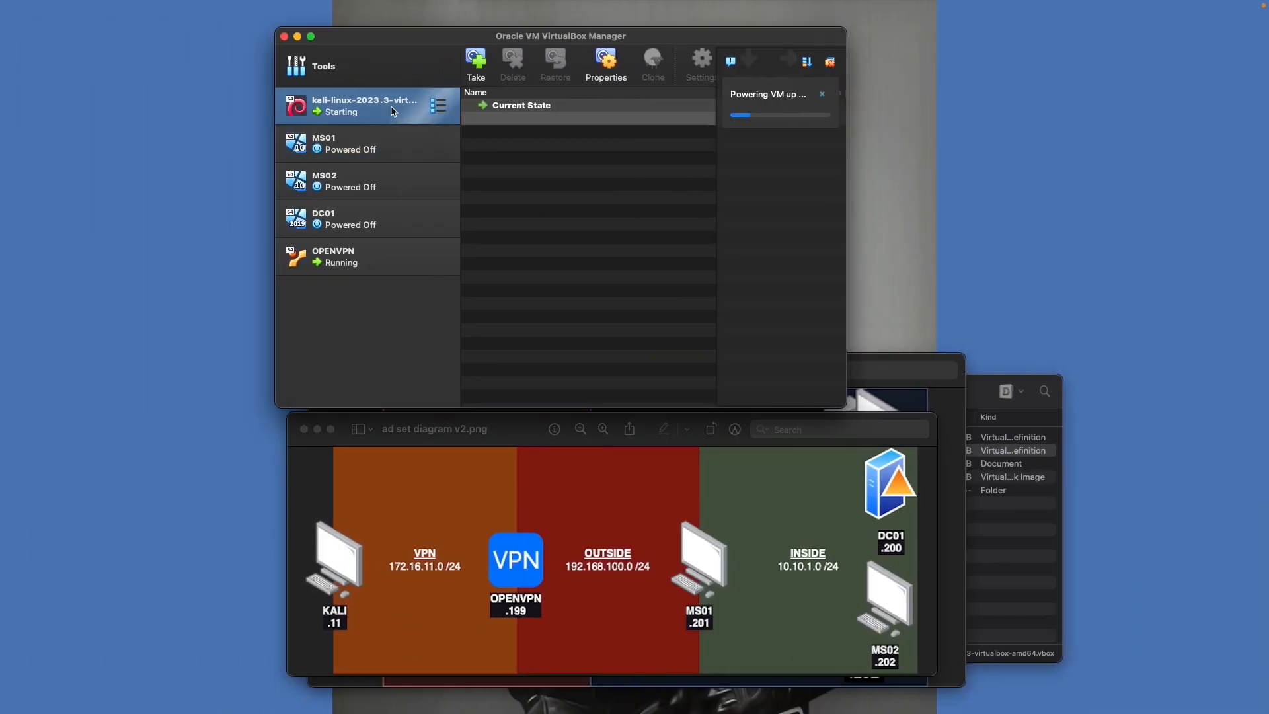
pyautogui.rightClick(394, 111)
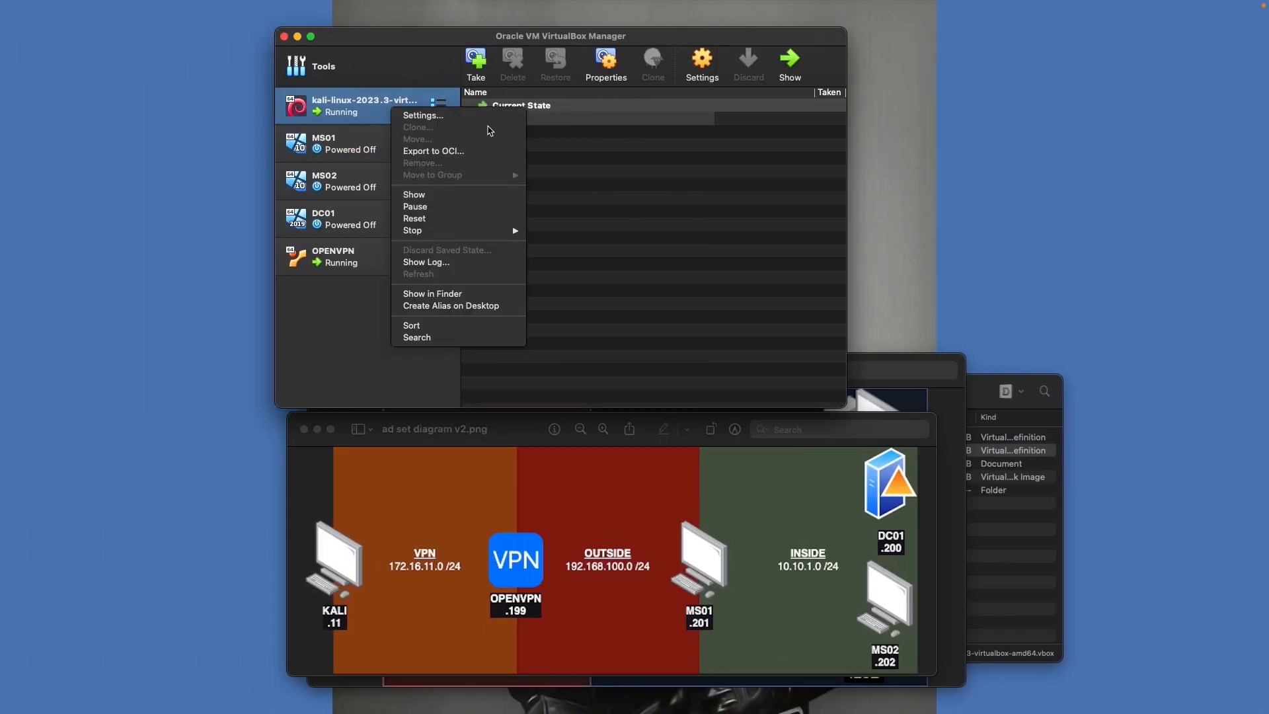
pyautogui.click(485, 119)
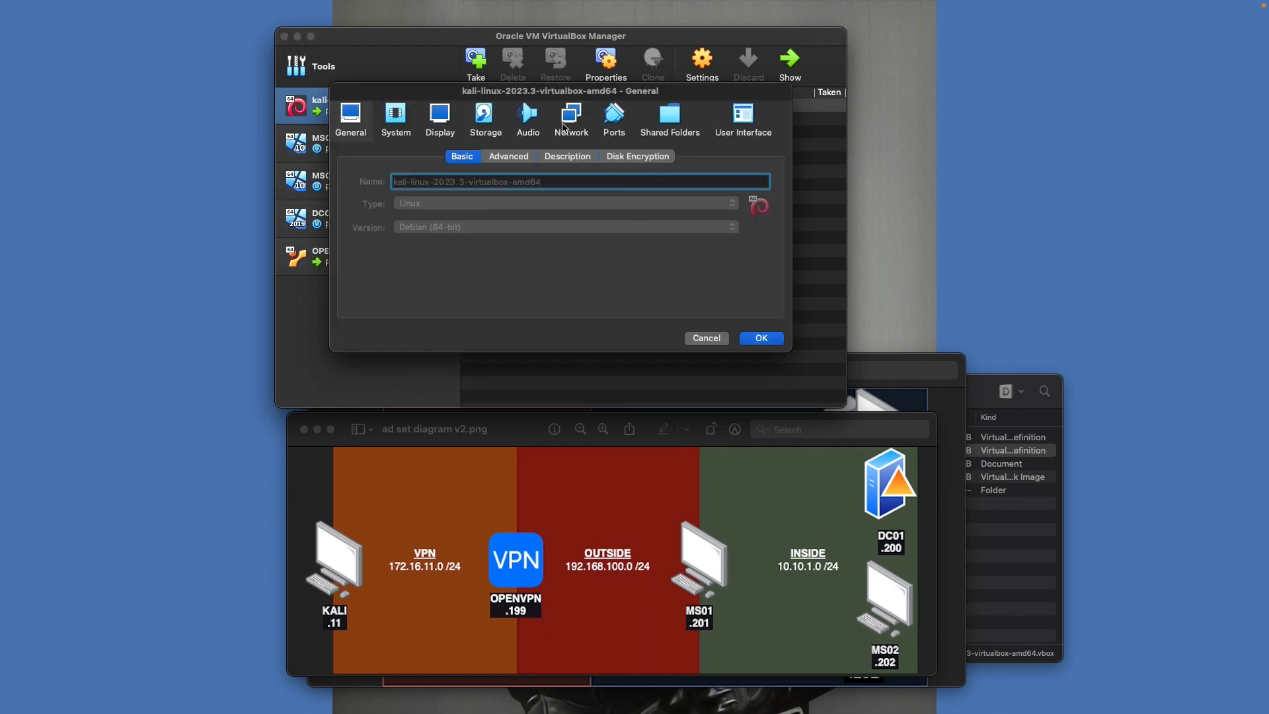
pyautogui.click(572, 119)
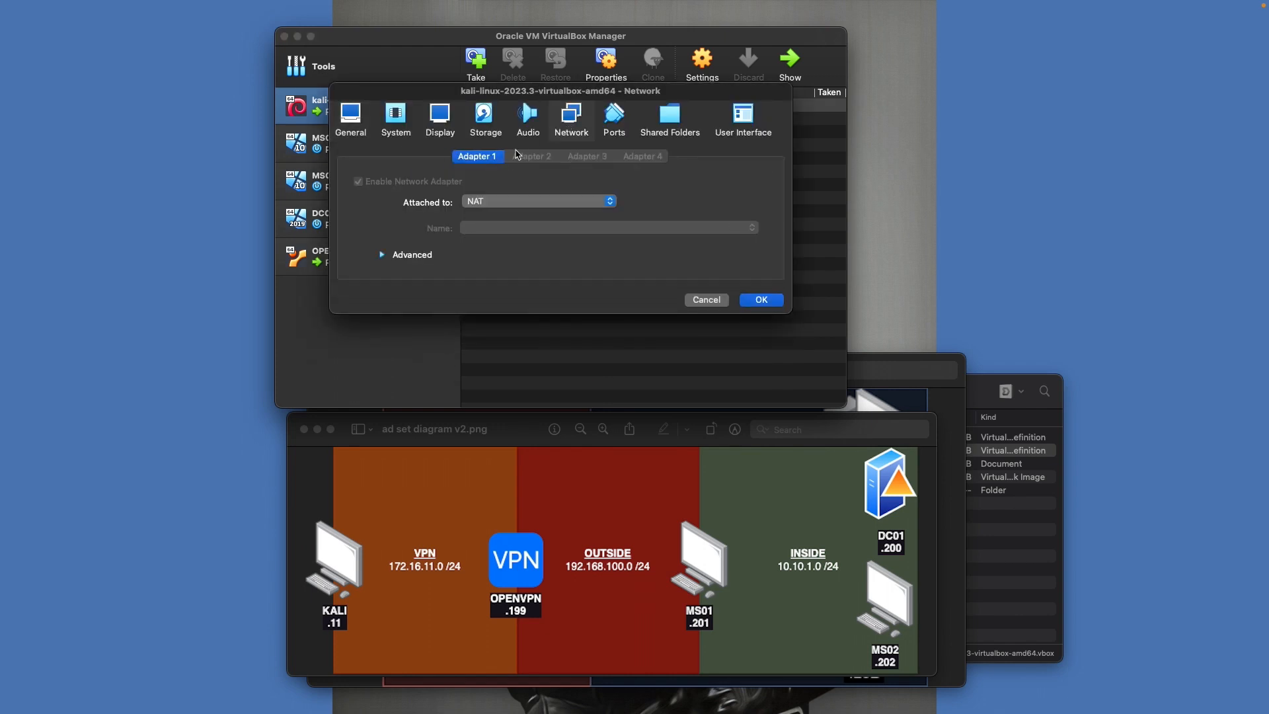
pyautogui.click(706, 300)
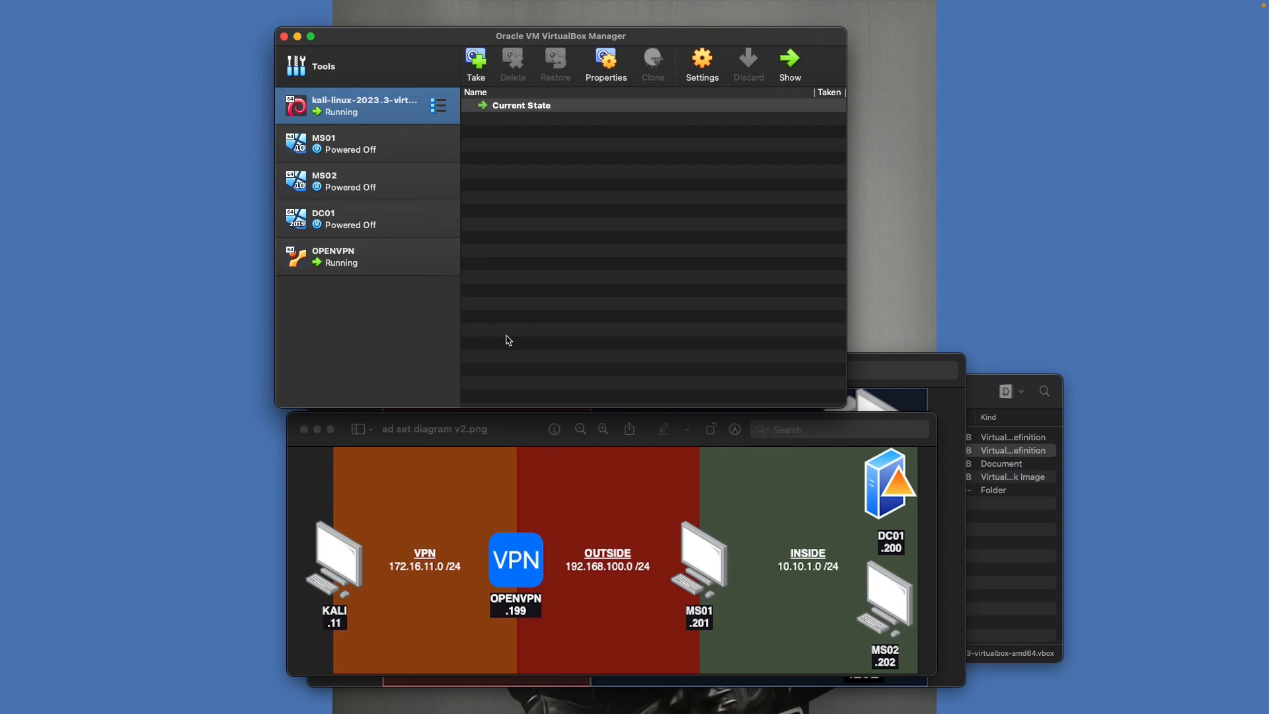
pyautogui.hotkey('ctrl', 'Right')
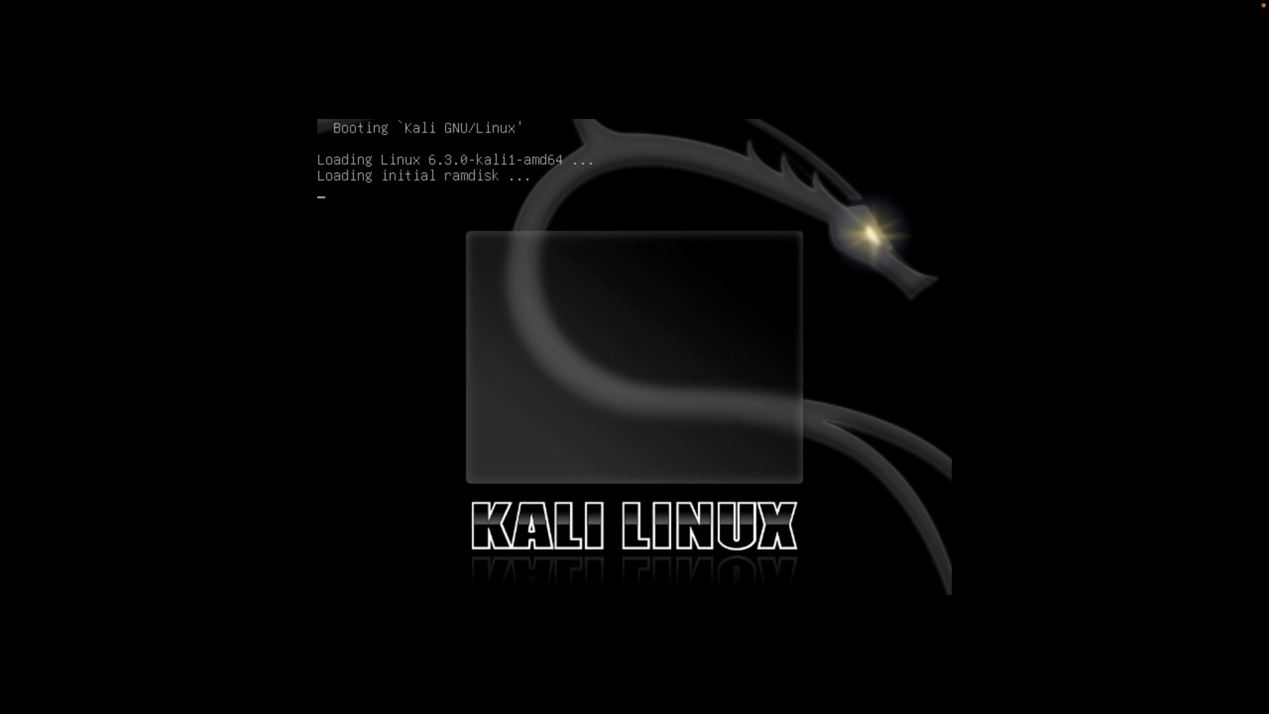
# Check the VM window's View and Devices > Network menus, ending on the OPENVPN installer screen
pyautogui.click(264, 3)
pyautogui.moveTo(184, 5)
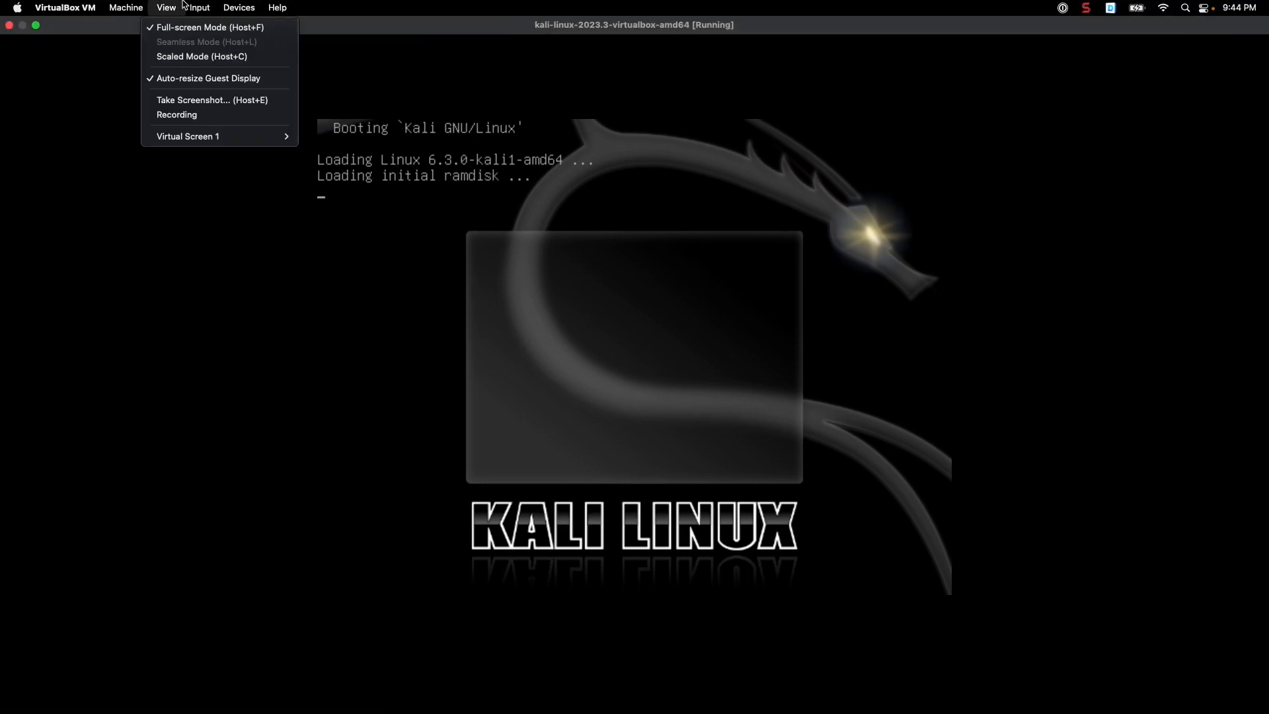
pyautogui.moveTo(232, 8)
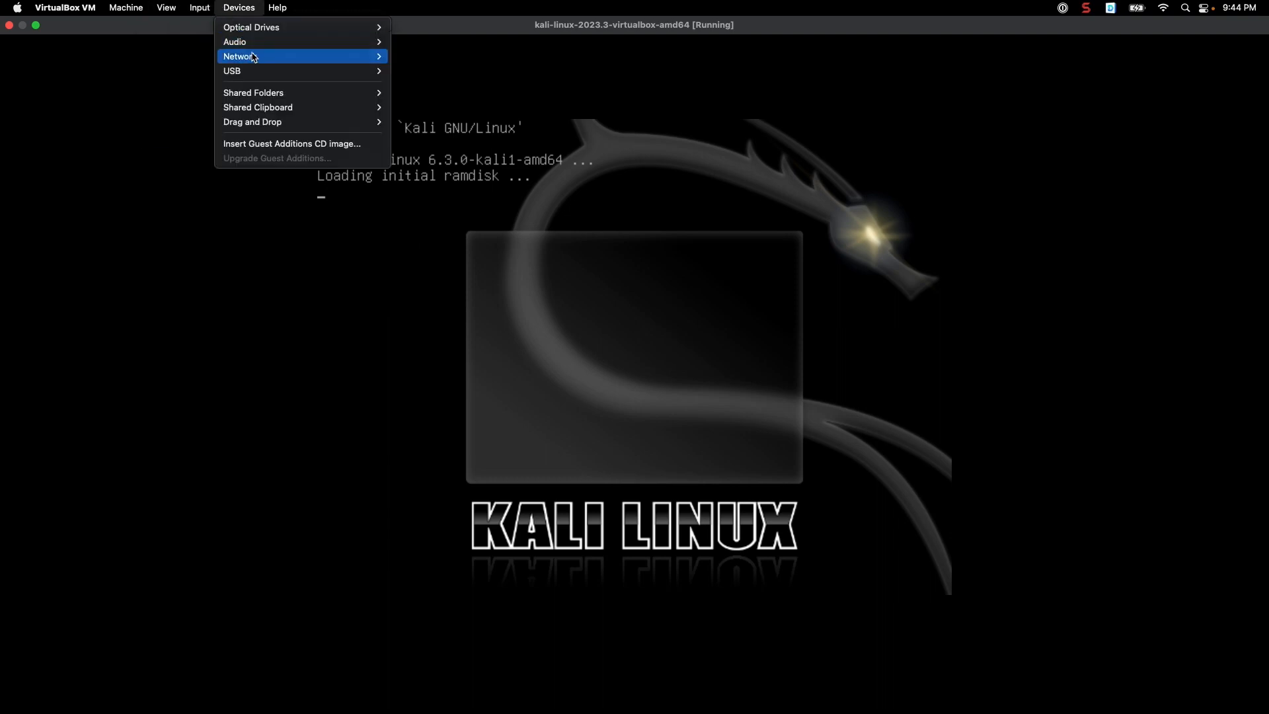
pyautogui.click(456, 289)
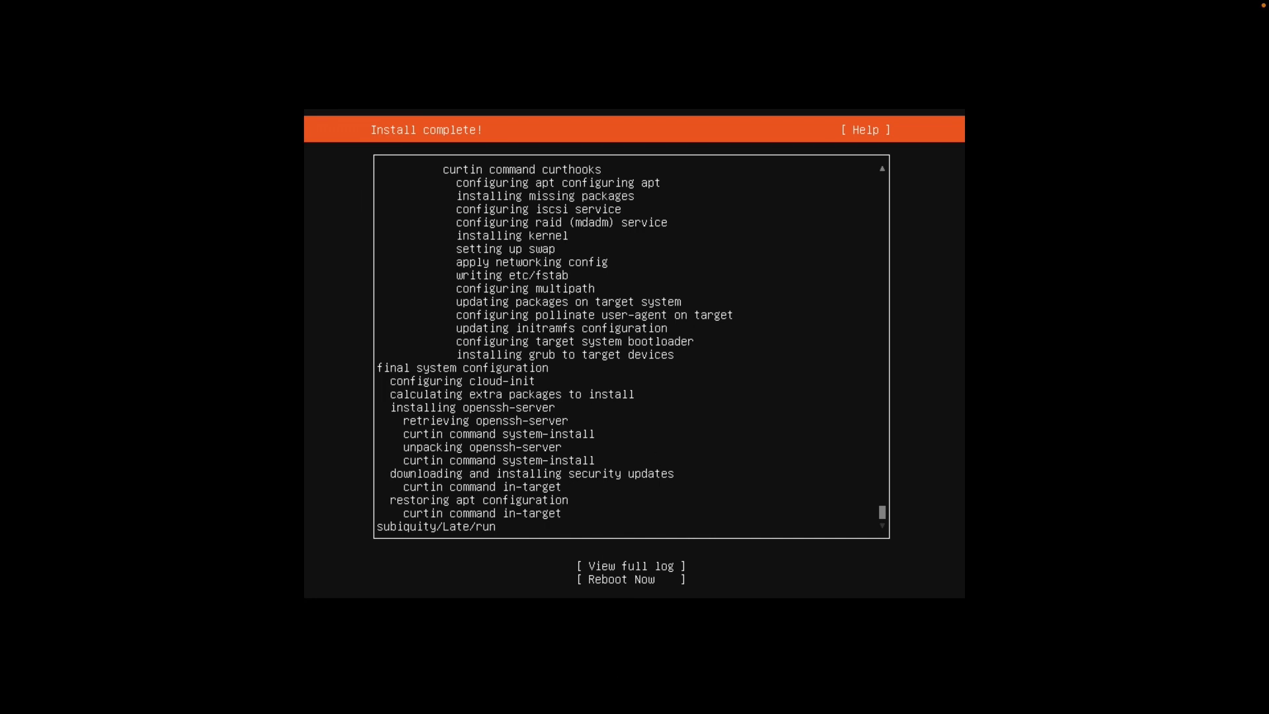
# Choose Reboot Now on the finished Ubuntu installer and confirm the media-removal prompt
pyautogui.press('Tab')
pyautogui.press('Down')
pyautogui.press('Return')
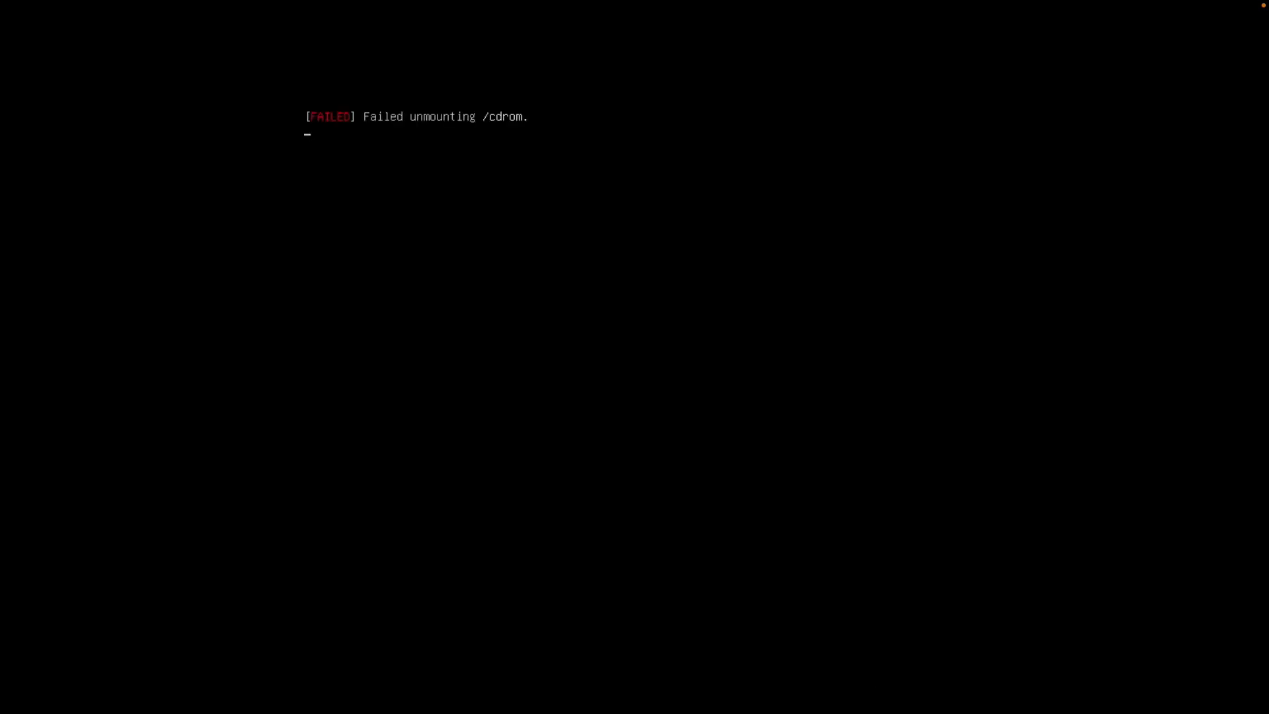
pyautogui.press('Return')
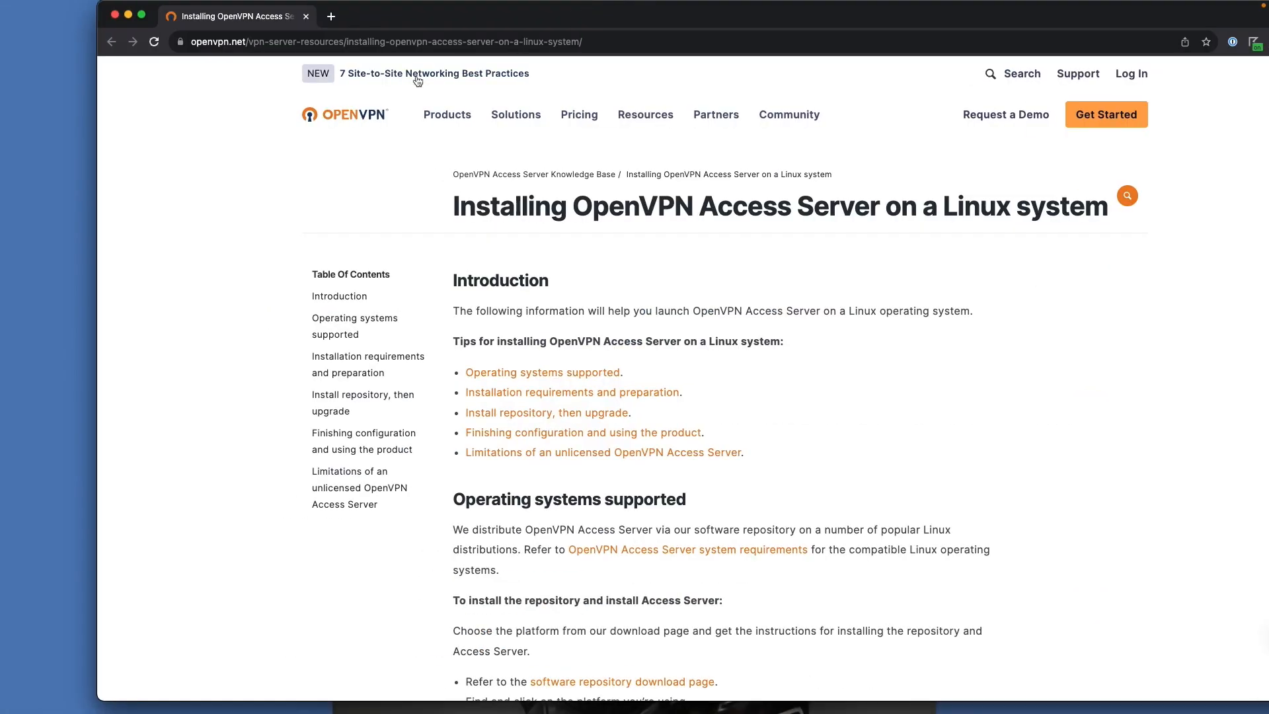
# Maximize the browser and select the OpenVPN page's full web address
pyautogui.doubleClick(428, 23)
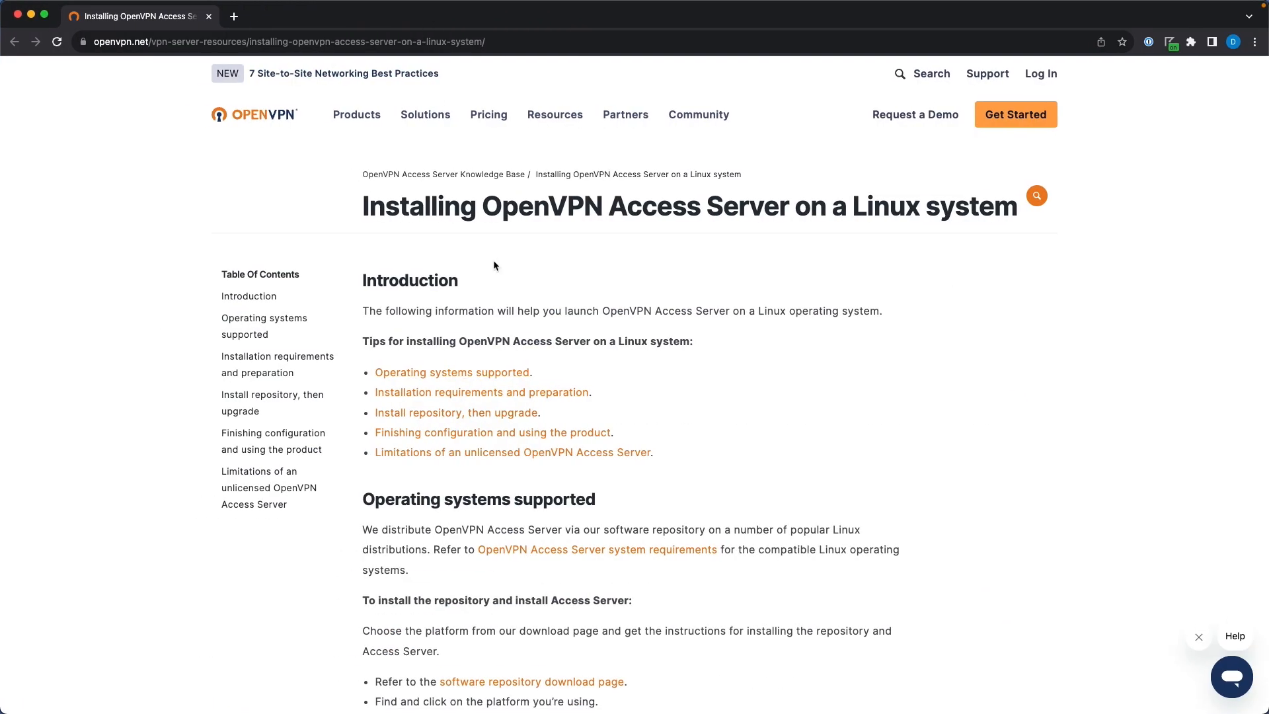
pyautogui.moveTo(641, 219); pyautogui.dragTo(767, 218)
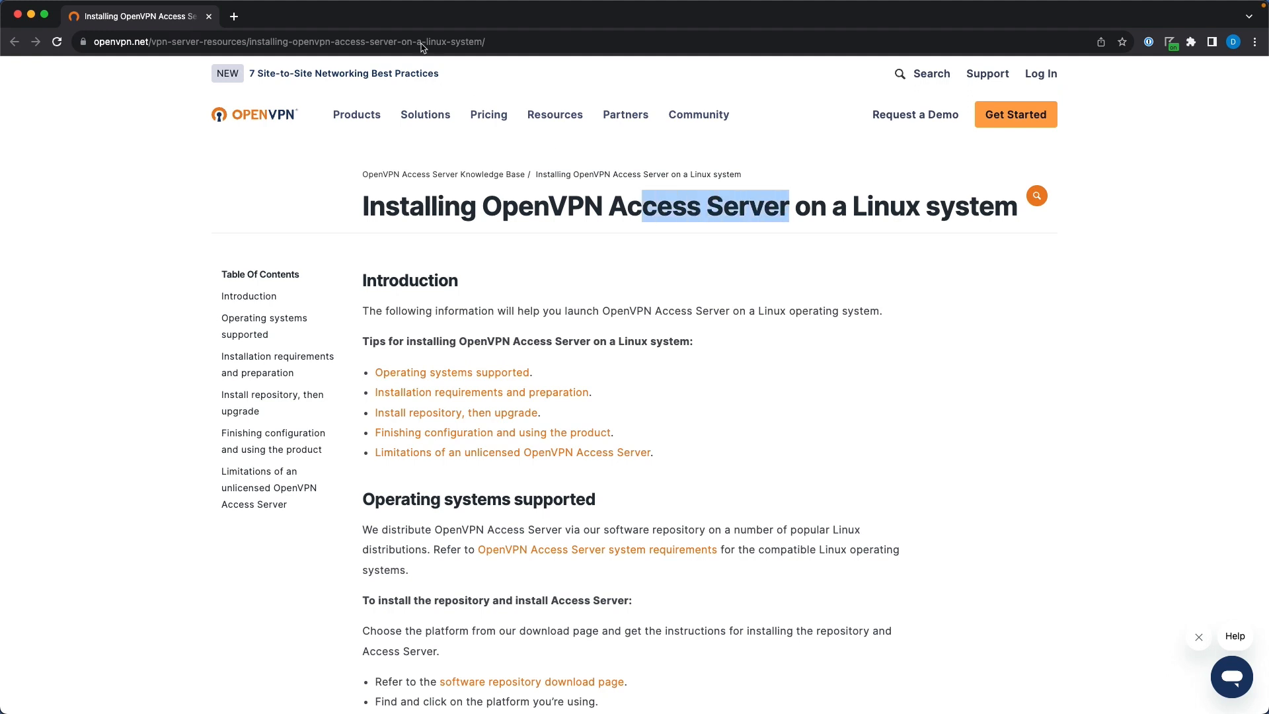
pyautogui.click(331, 40)
pyautogui.click(301, 44)
pyautogui.tripleClick(272, 41)
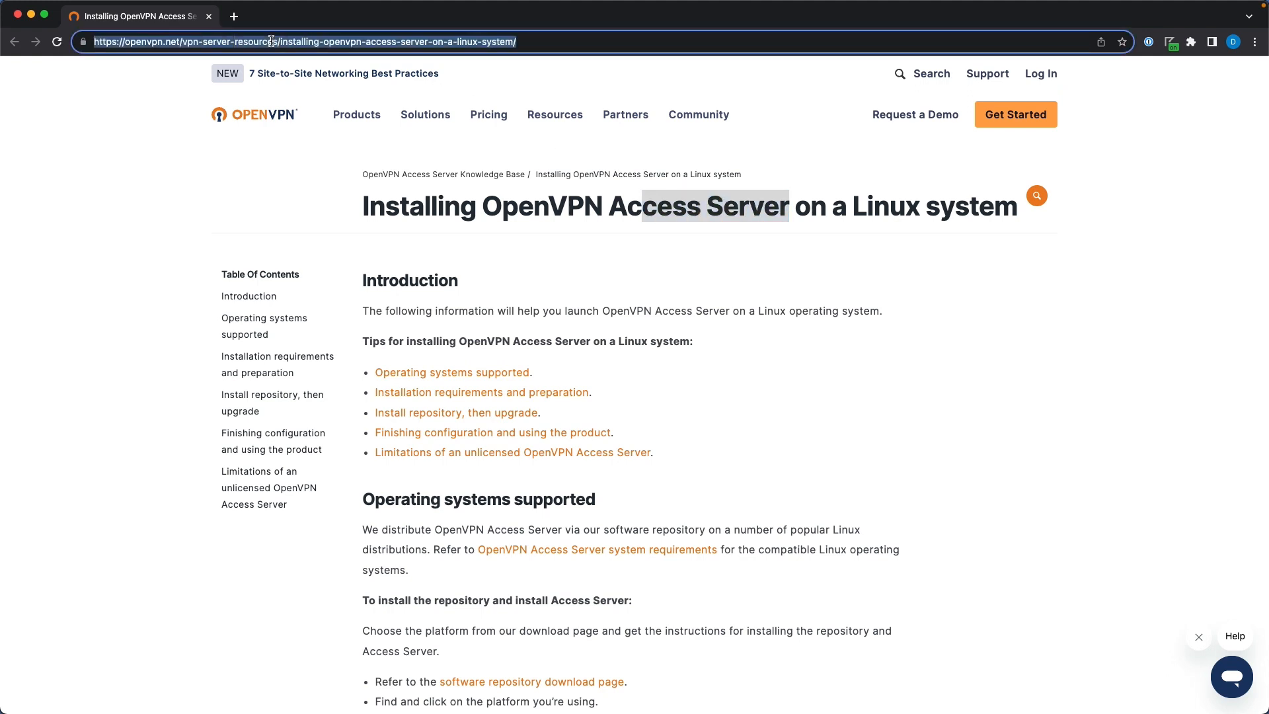
pyautogui.click(501, 304)
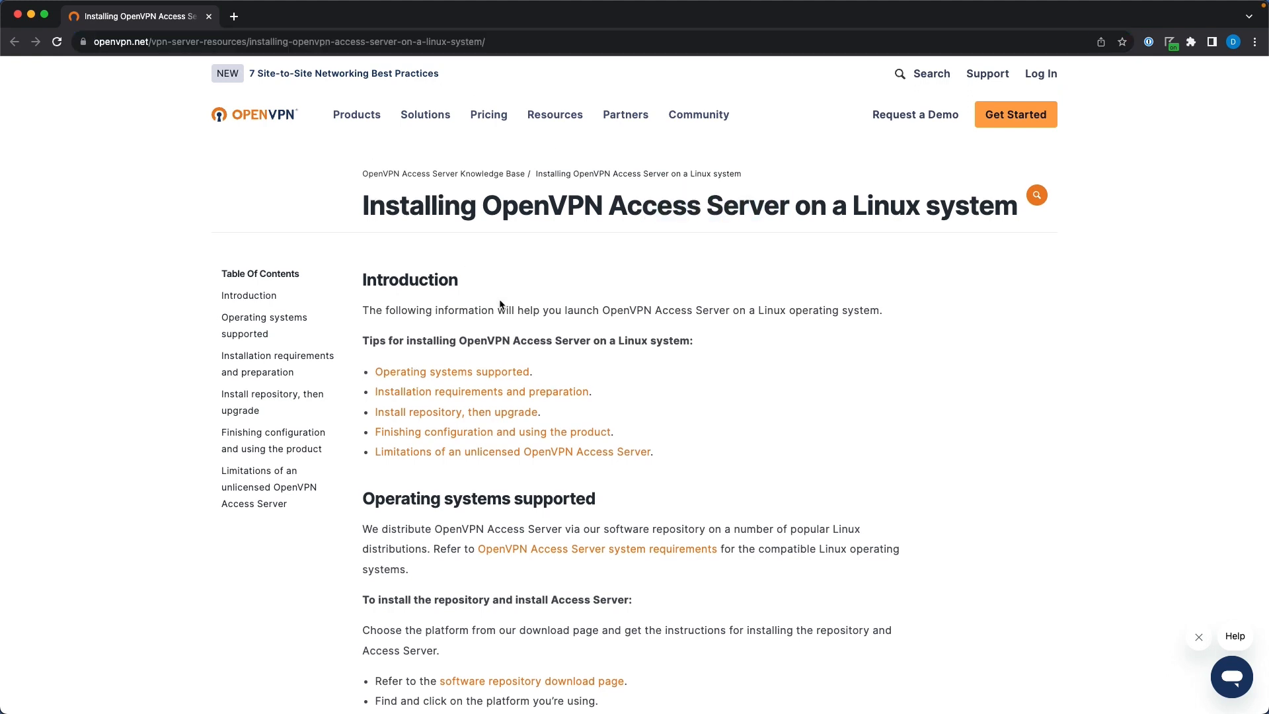
# Go from the Ubuntu quick-start guide to the Linux Software Package Ubuntu LTS instructions
pyautogui.scroll(-8, 501, 304)
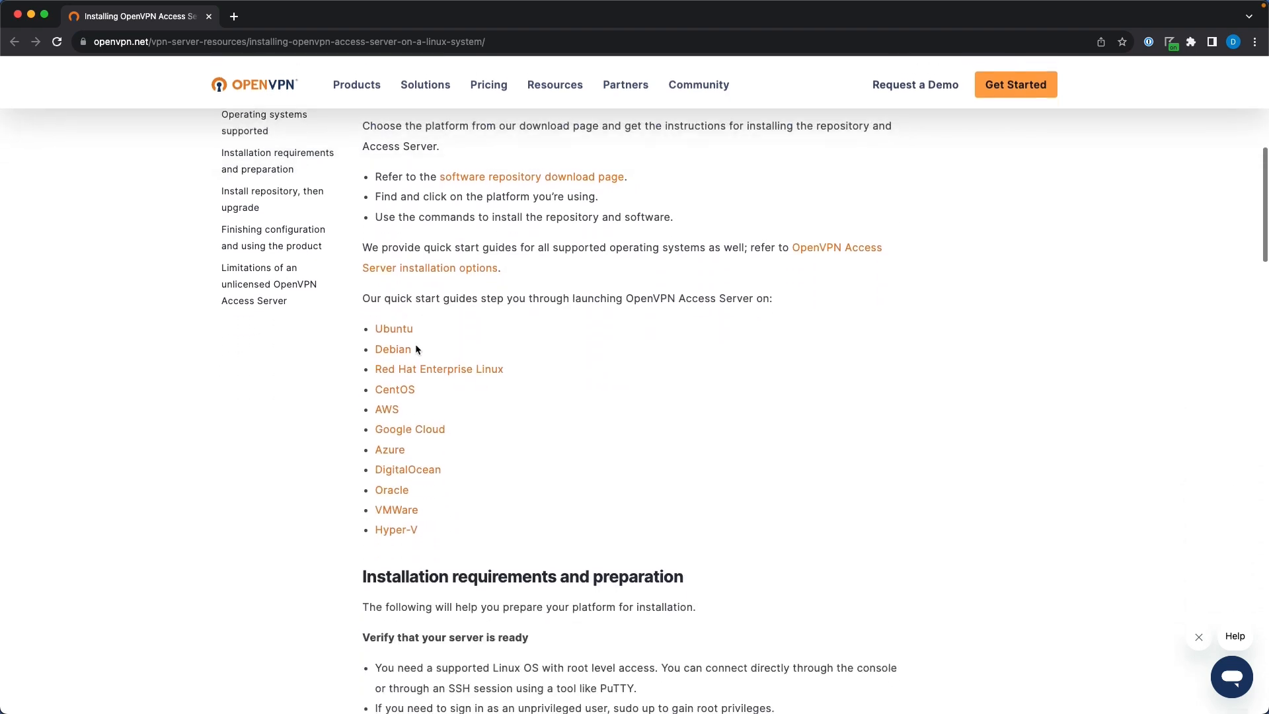
pyautogui.click(398, 331)
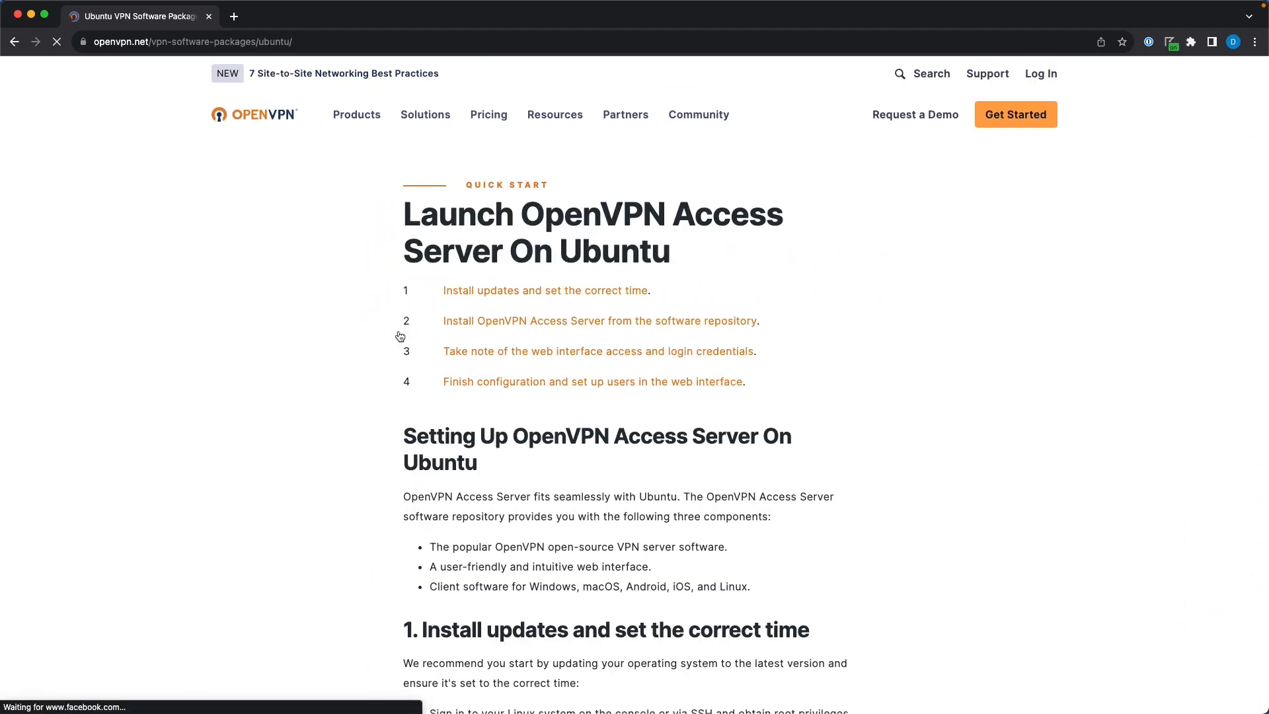
pyautogui.scroll(-6, 581, 384)
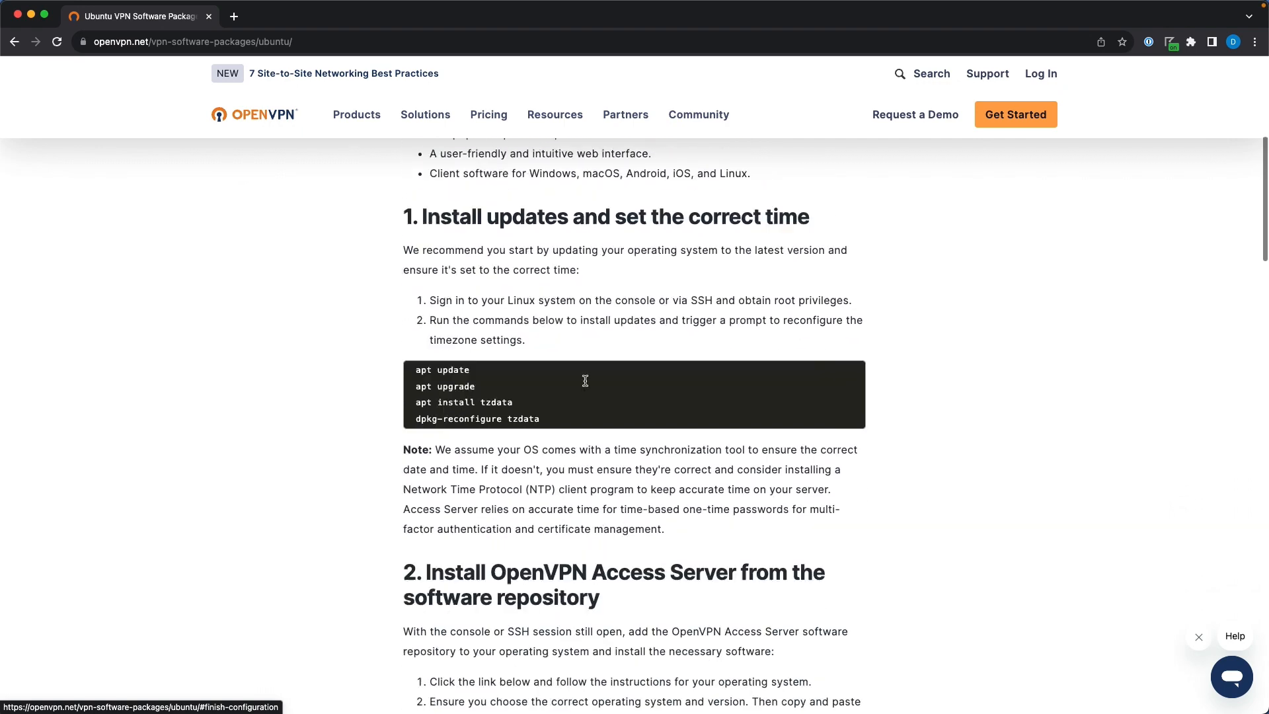
pyautogui.scroll(-5, 585, 380)
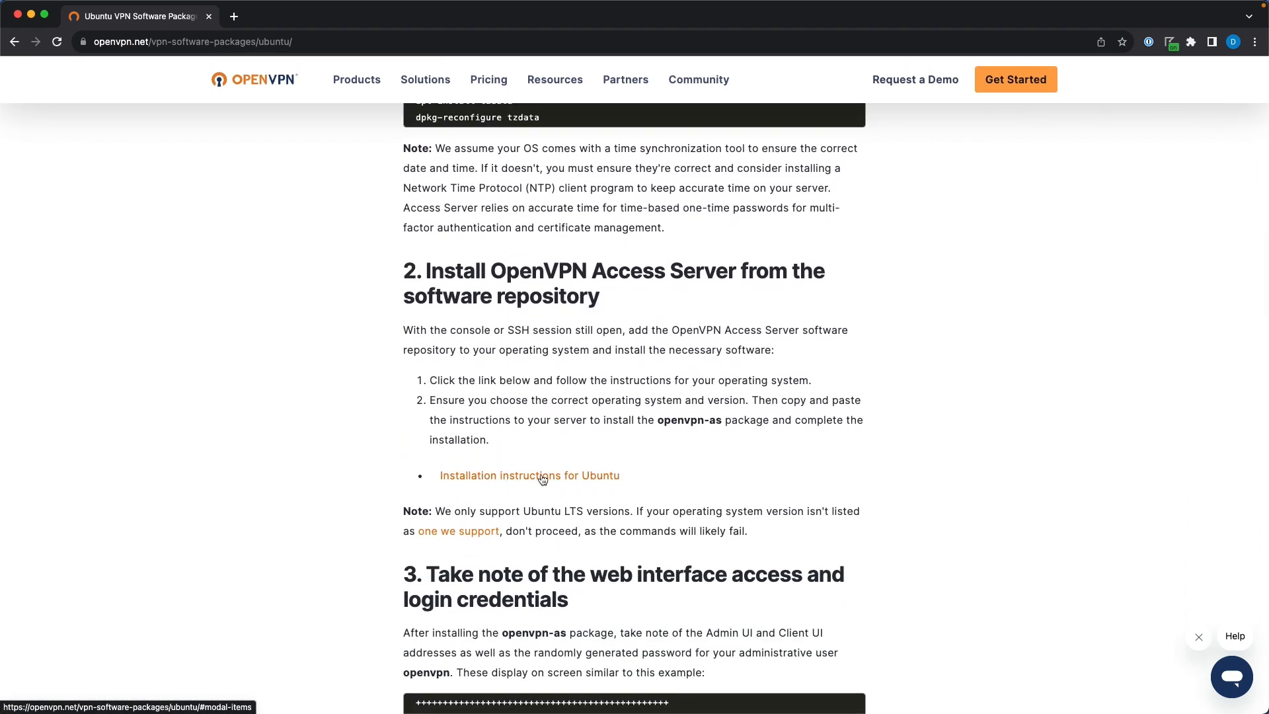
pyautogui.click(574, 477)
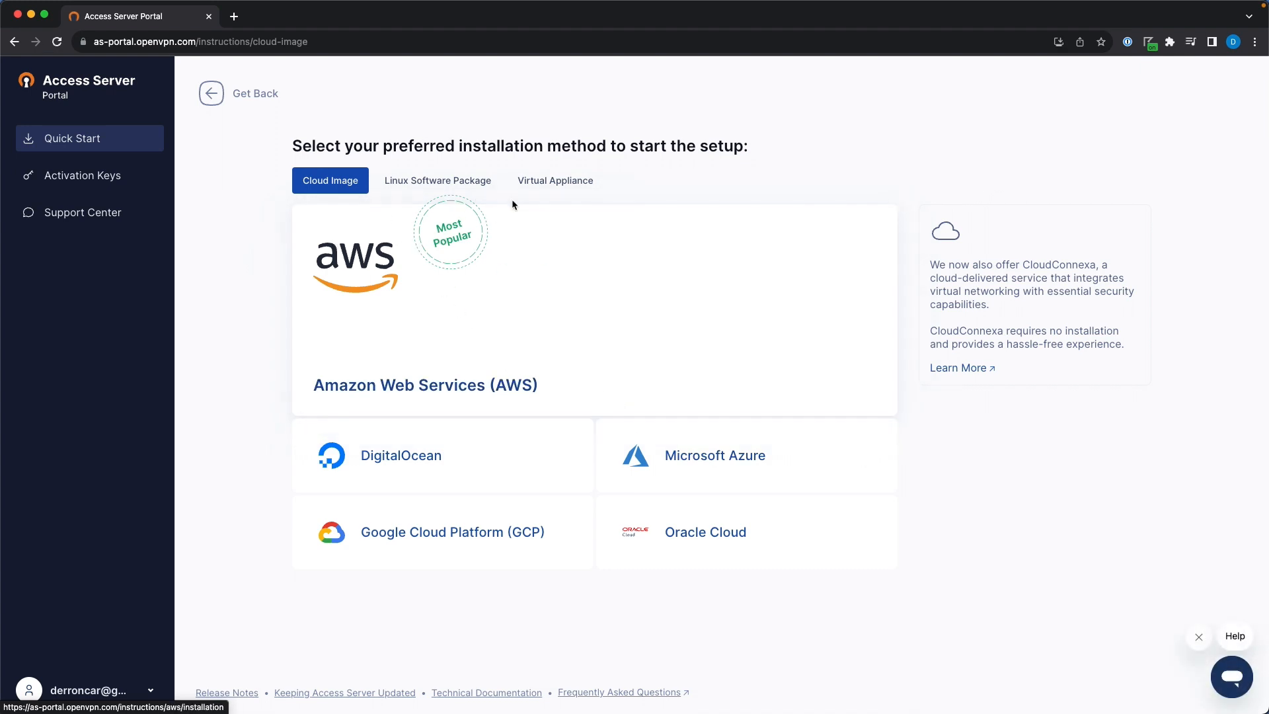
pyautogui.click(451, 188)
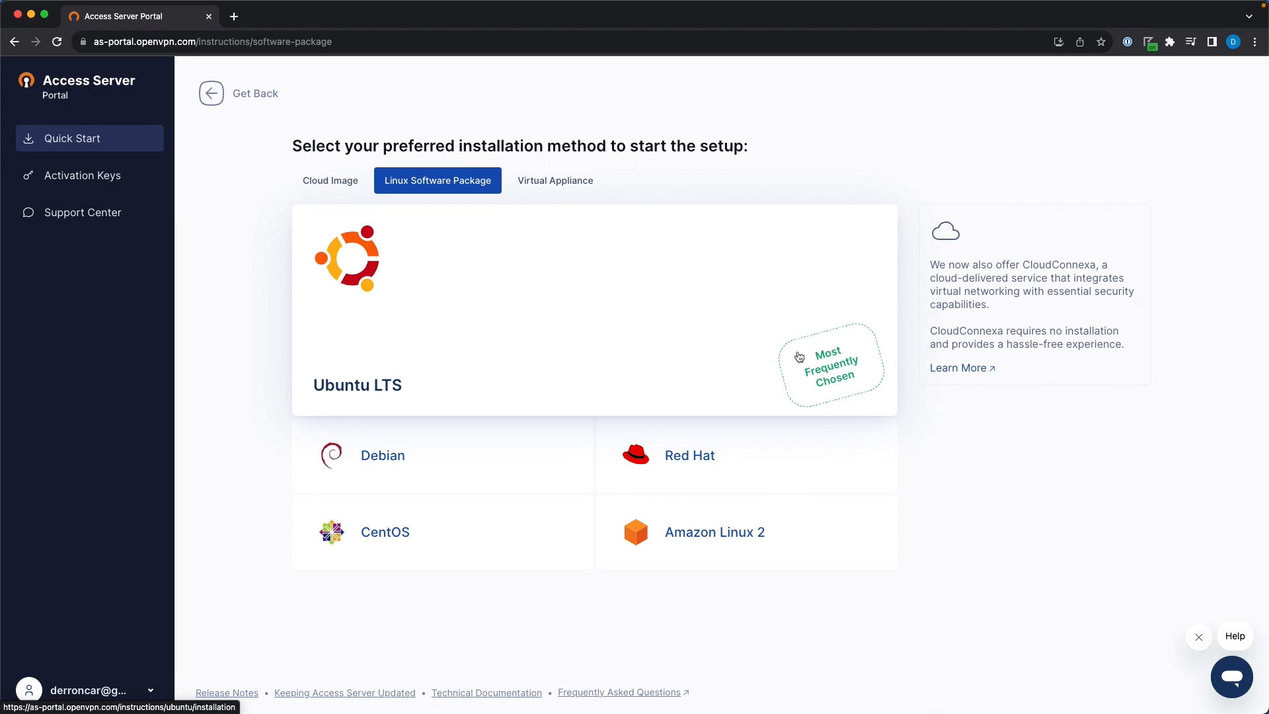
pyautogui.click(710, 313)
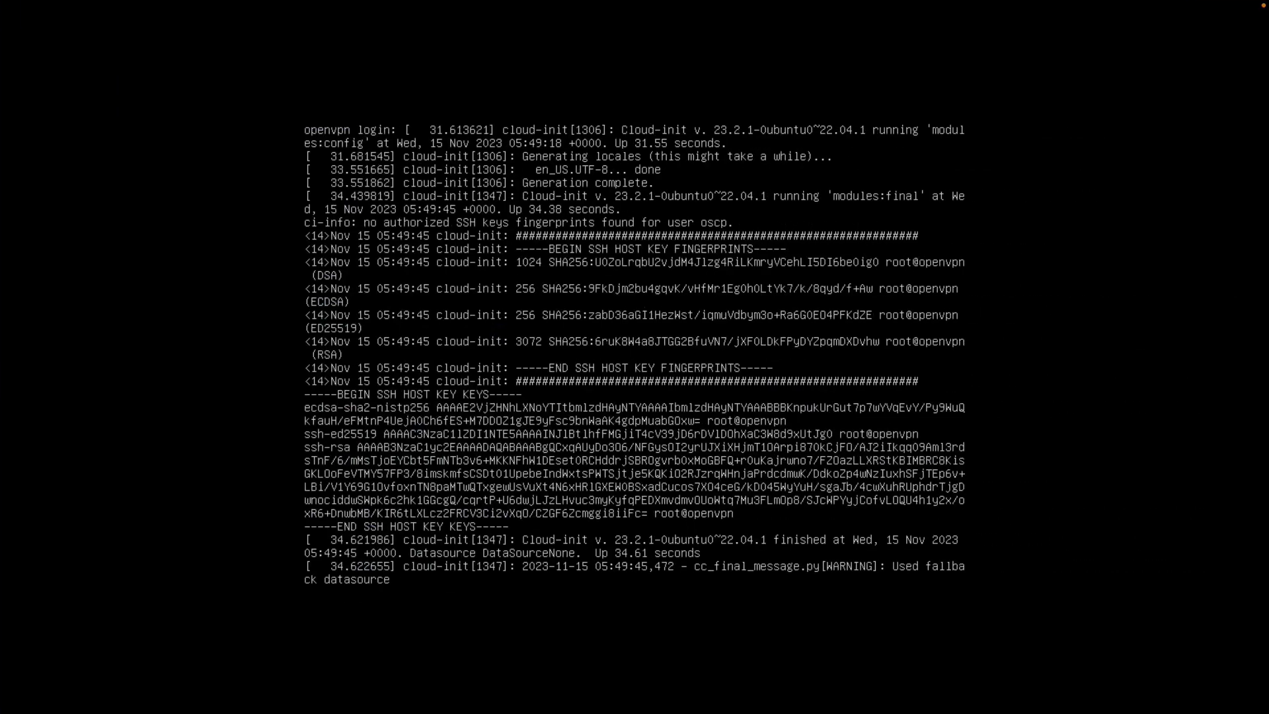
# Log in as oscp on the openvpn console and run ip -4 ad to list IPv4 addresses
pyautogui.press('Return')
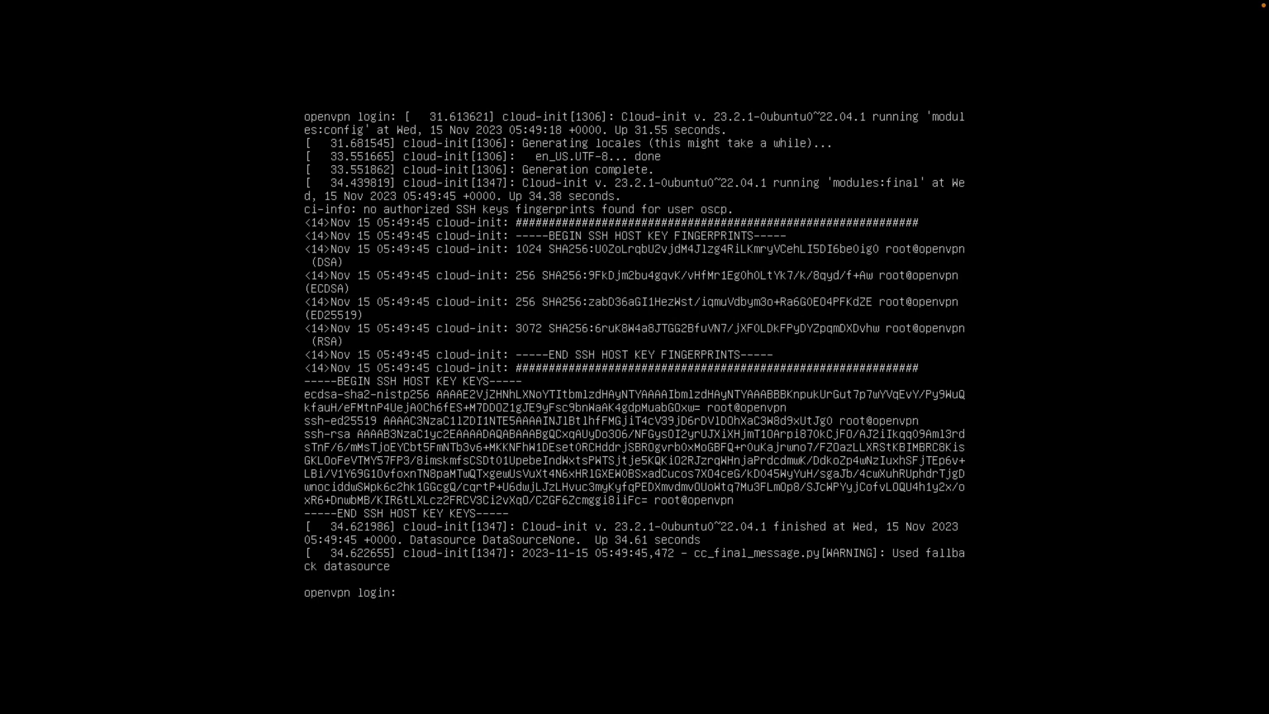
pyautogui.write('oscp')
pyautogui.press('Return')
pyautogui.press('Return')
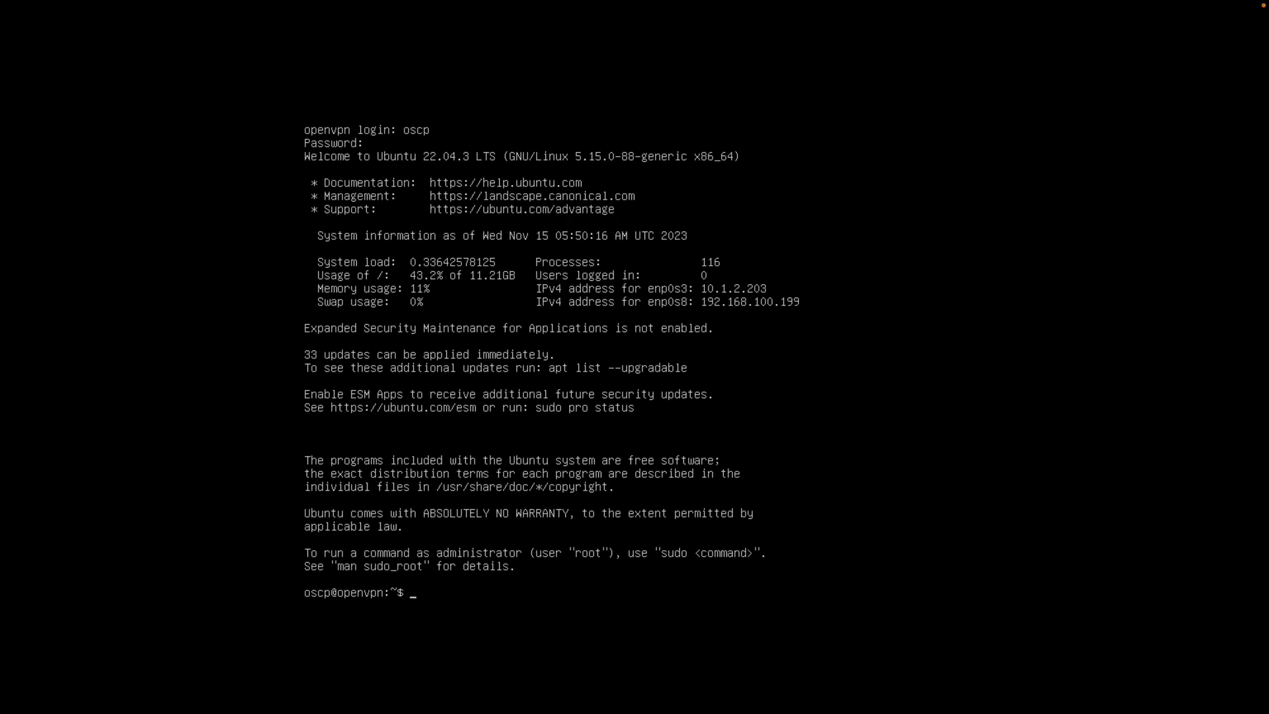
pyautogui.write('ip -4 ad')
pyautogui.press('Return')
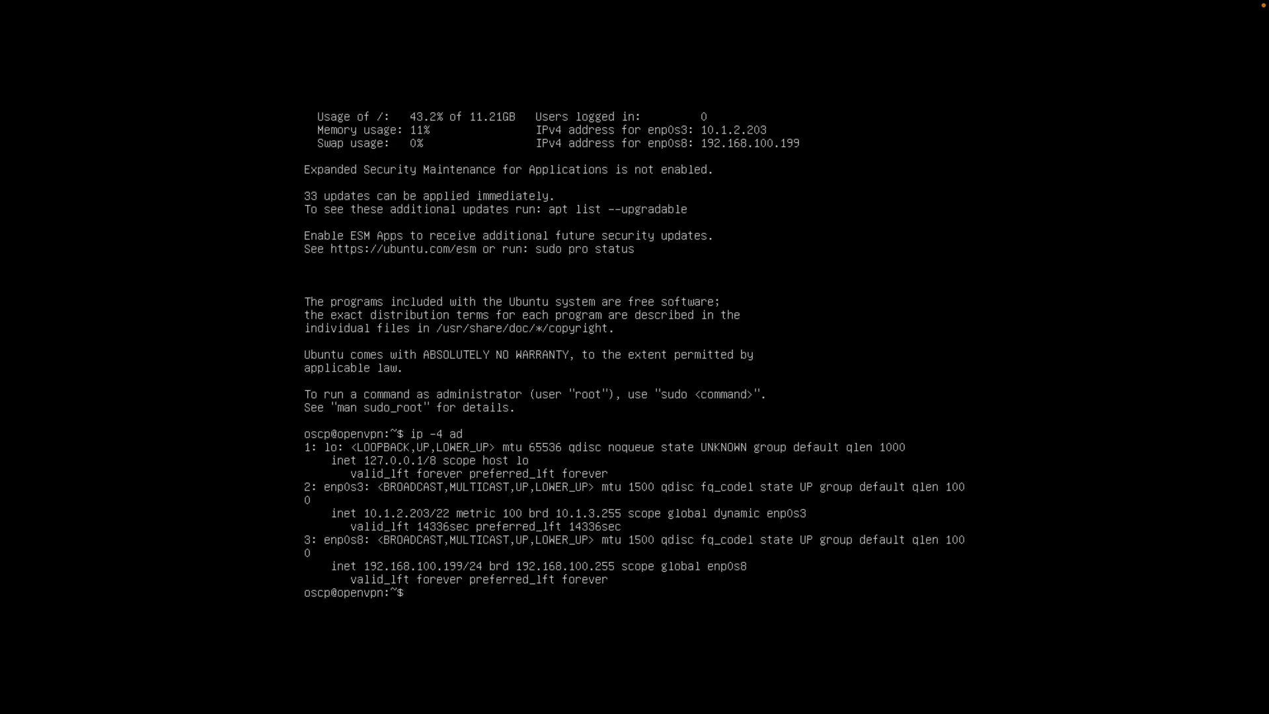
pyautogui.hotkey('ctrl', 'Left')
pyautogui.hotkey('ctrl', 'Left')
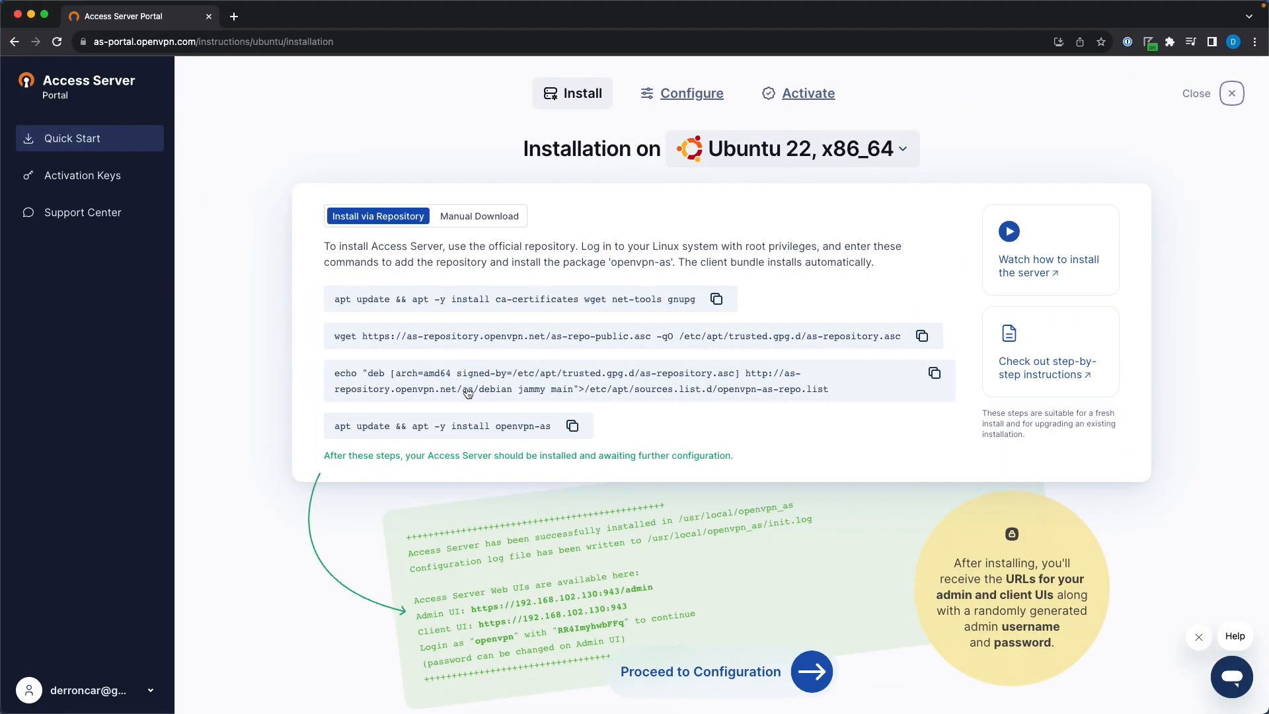
# Glance at the network diagram previews, then open a new terminal on the Kali desktop
pyautogui.press('super+Tab')
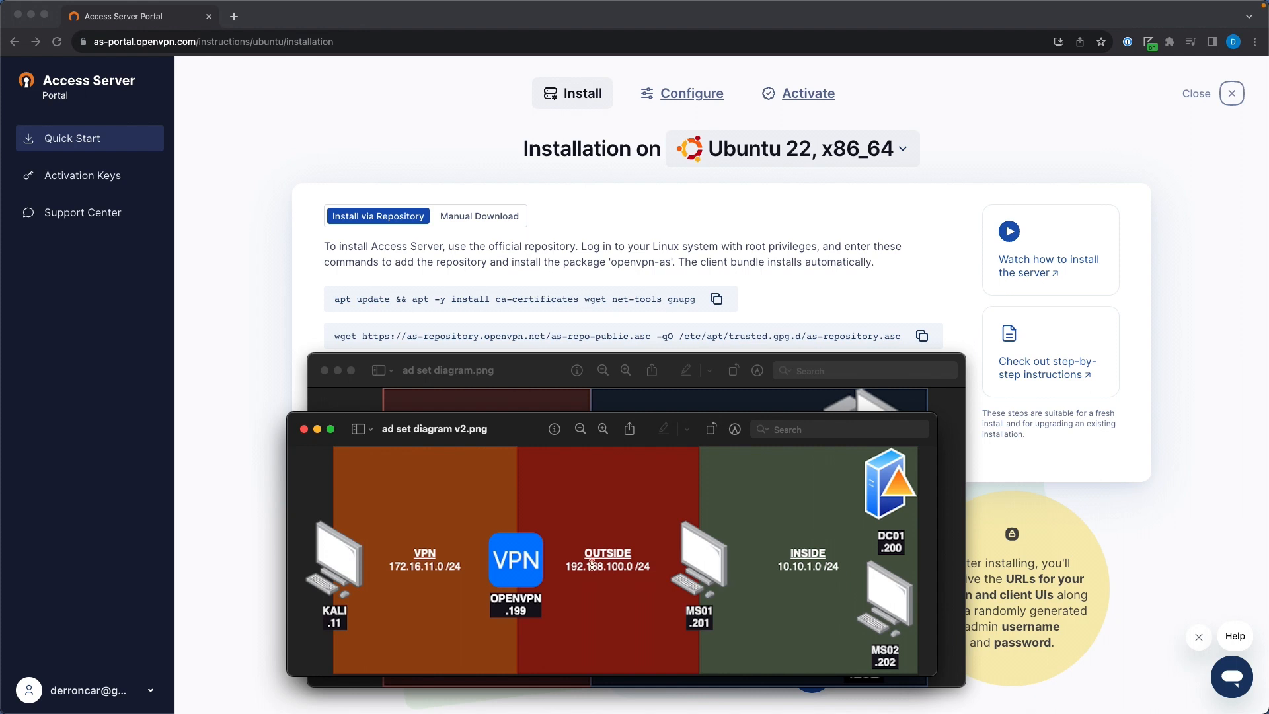
pyautogui.click(272, 309)
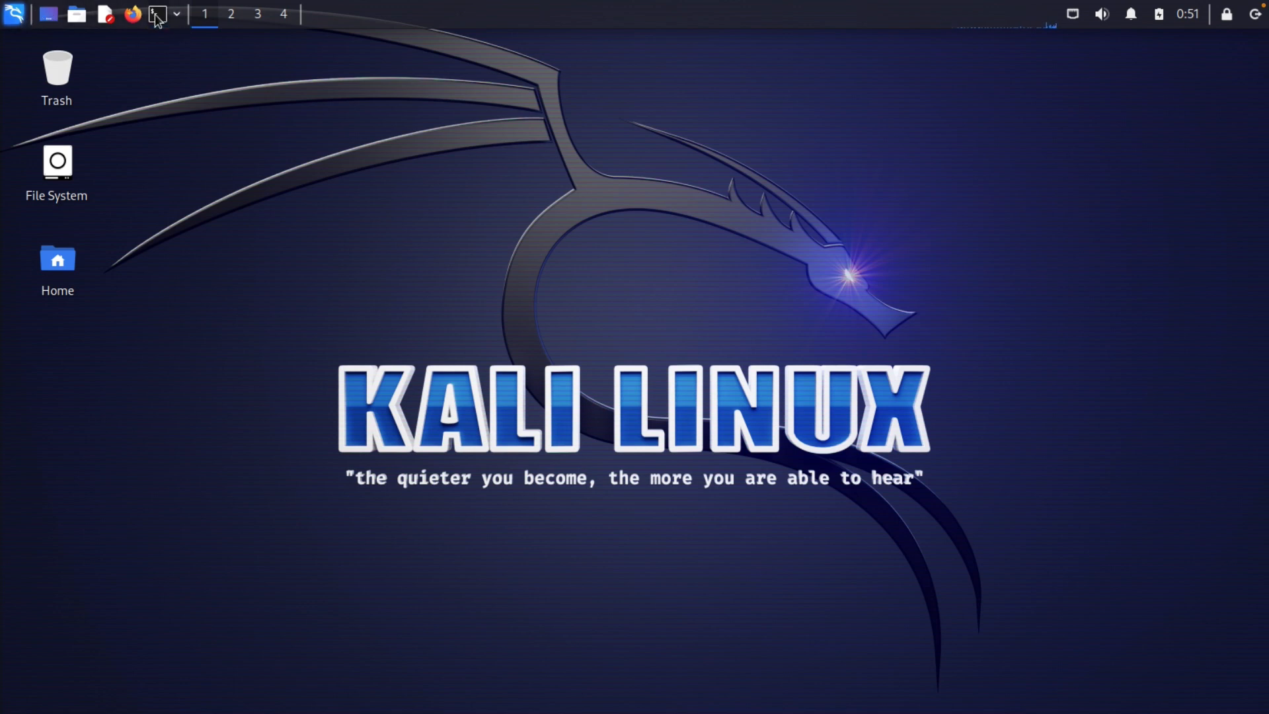
pyautogui.click(158, 14)
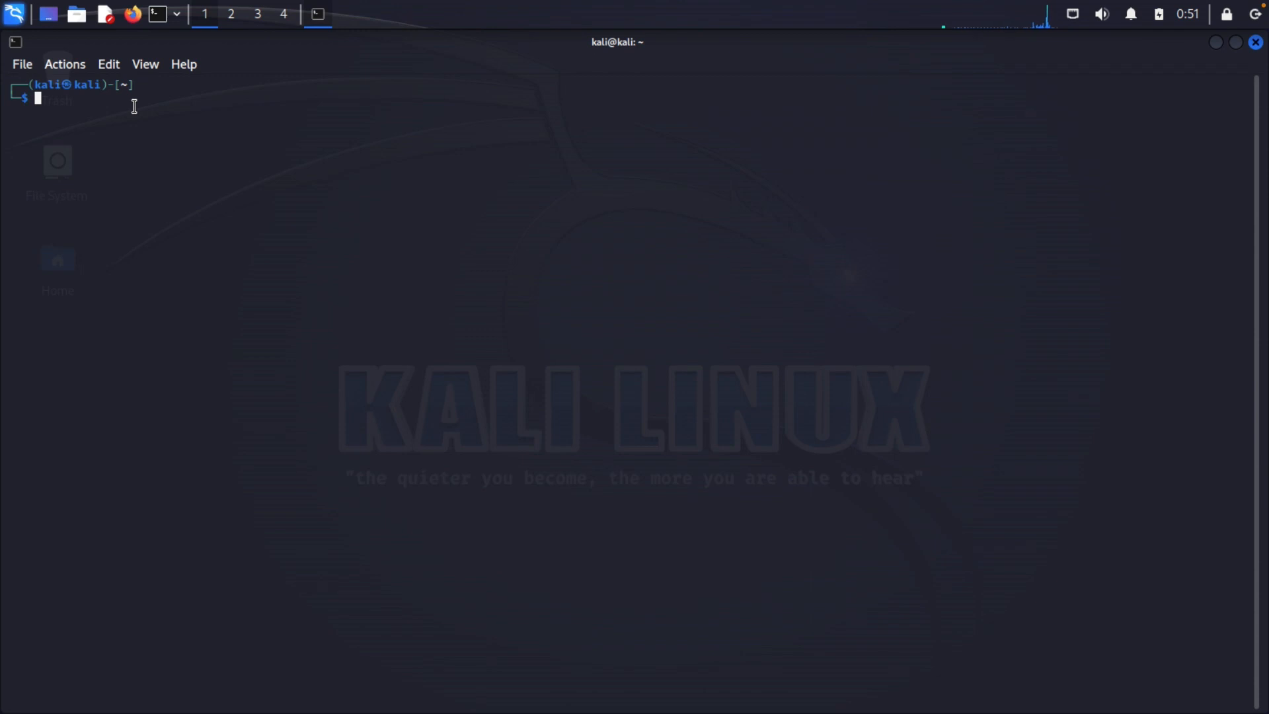
pyautogui.write('ssh oscp@10.')
pyautogui.write('1.2.203')
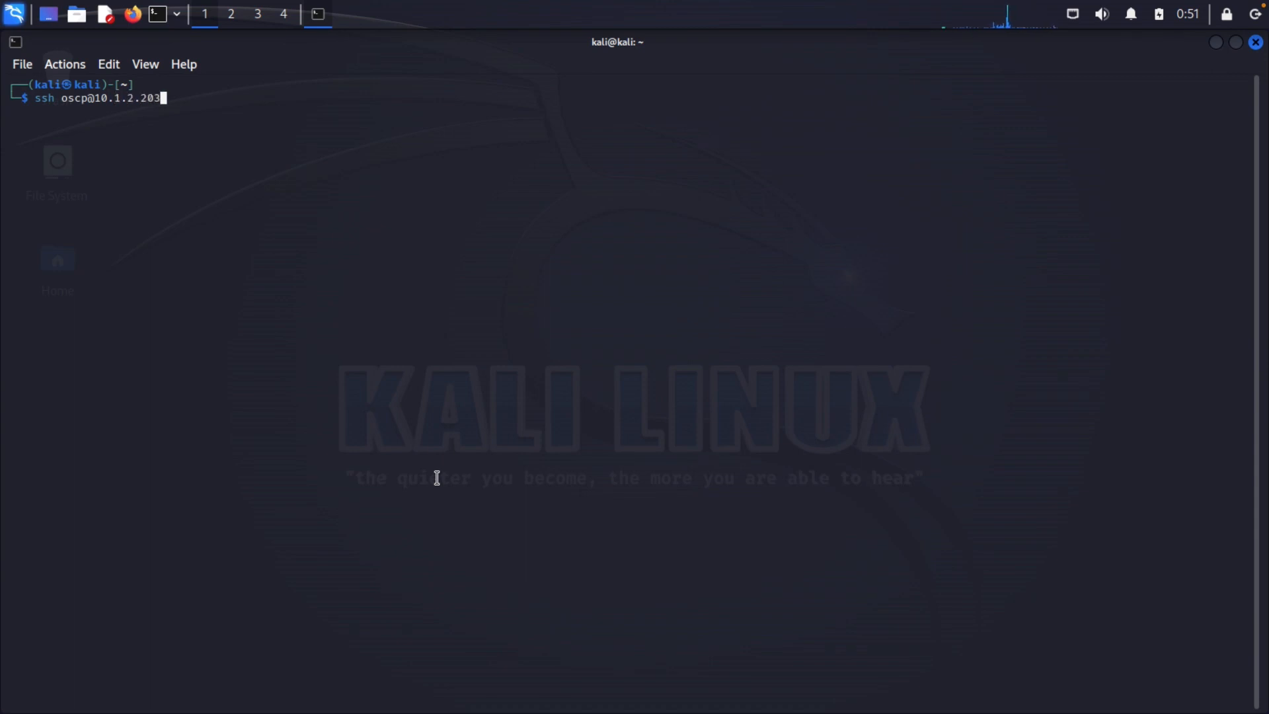
pyautogui.press('Return')
pyautogui.write('yes')
pyautogui.press('Return')
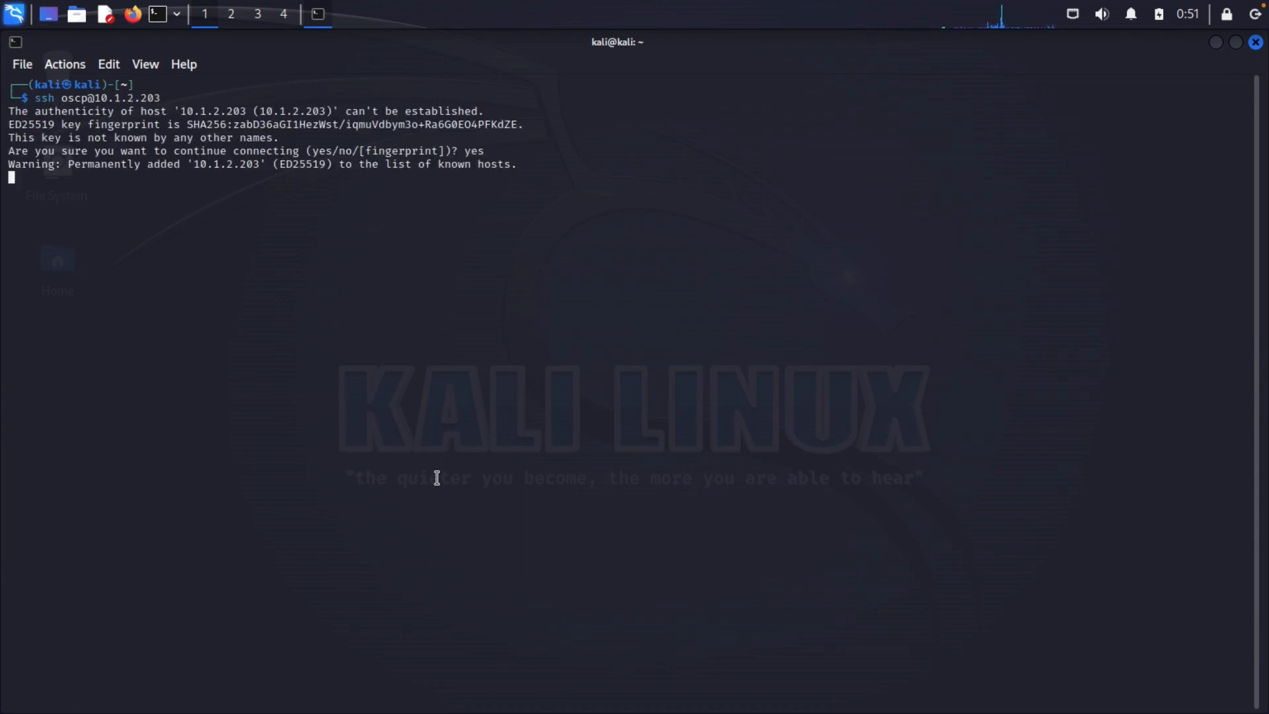
pyautogui.press('Return')
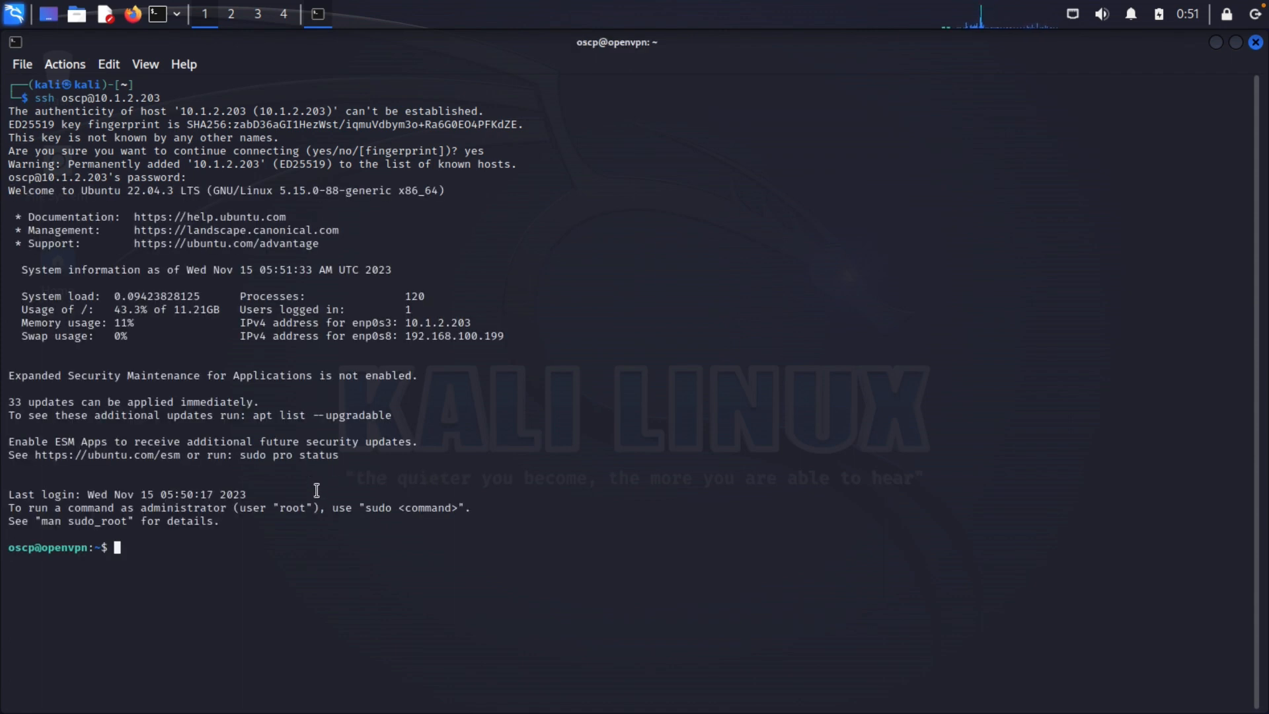
# Copy the prerequisite apt command from the portal and run it in the SSH terminal
pyautogui.hotkey('ctrl', 'Left')
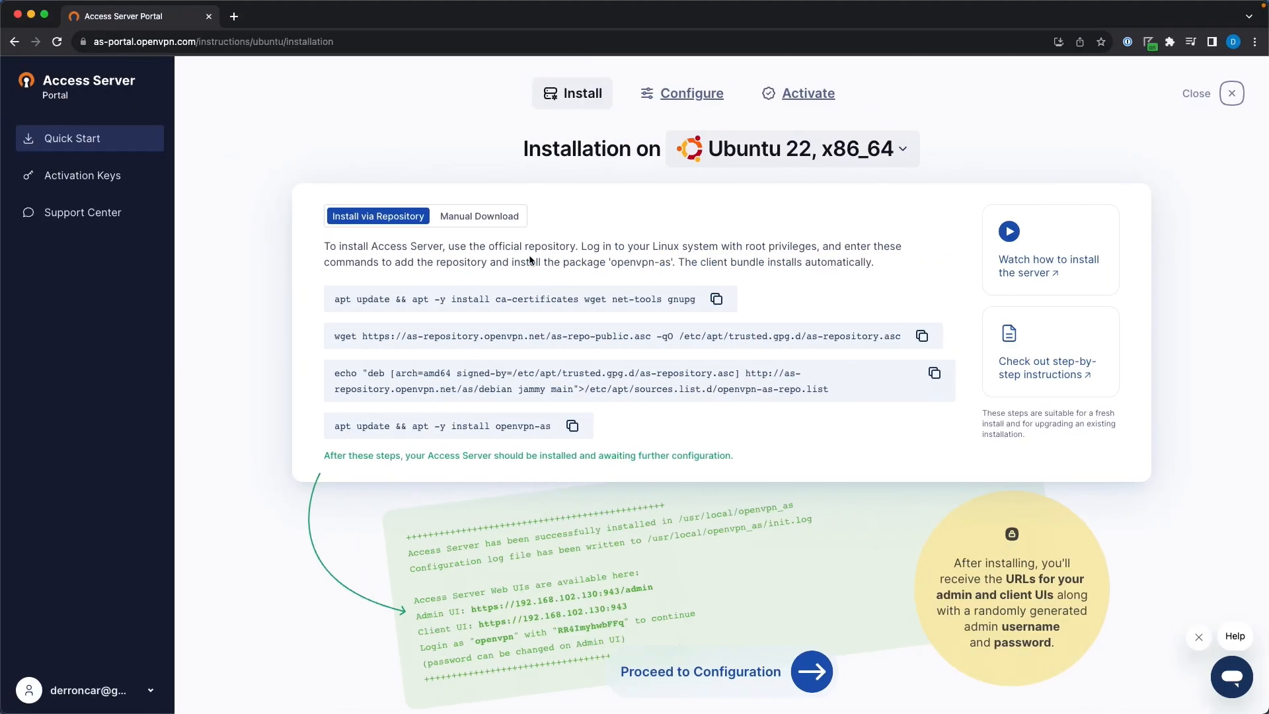
pyautogui.click(717, 299)
pyautogui.hotkey('ctrl', 'Right')
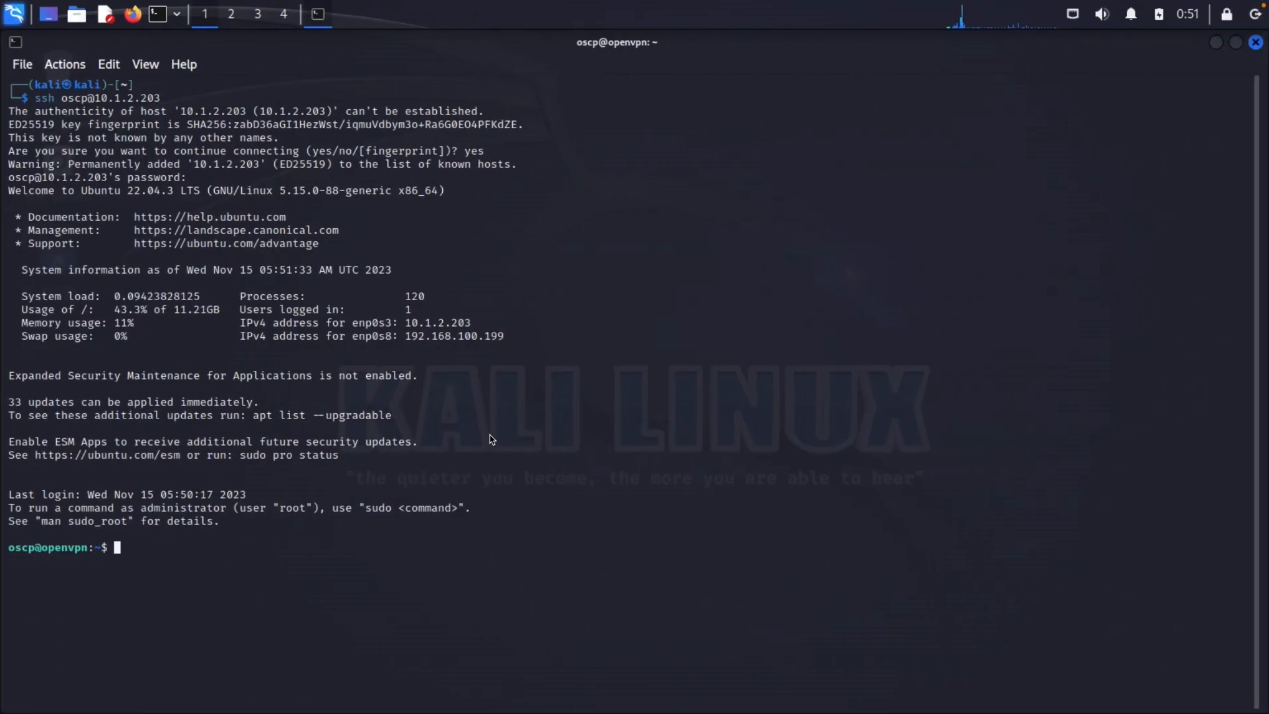
pyautogui.rightClick(489, 434)
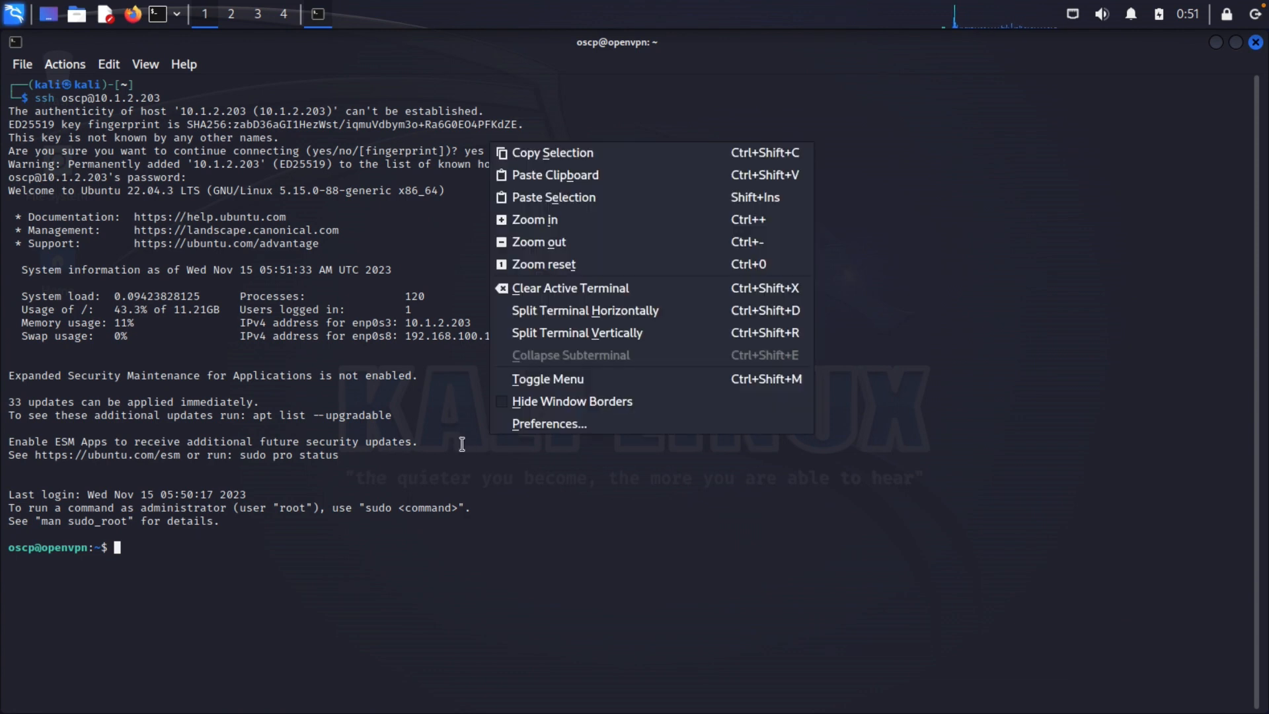
pyautogui.click(472, 415)
pyautogui.rightClick(472, 415)
pyautogui.click(537, 450)
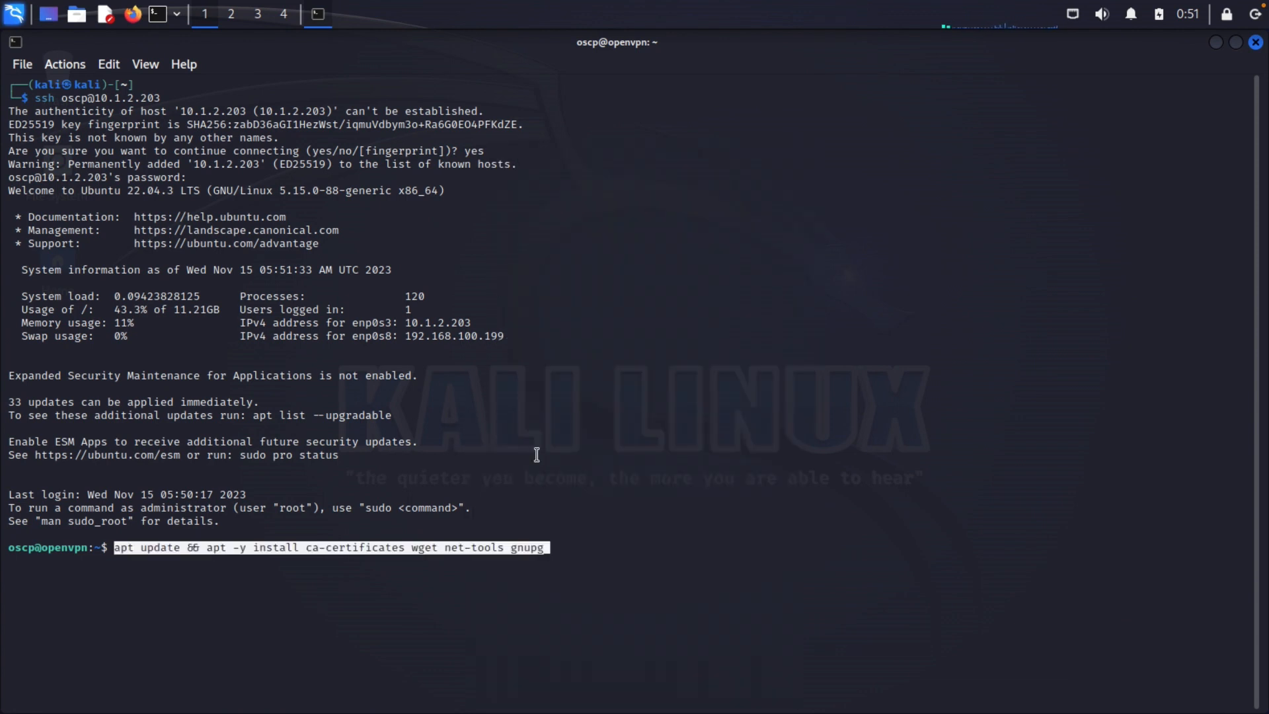
pyautogui.press('Return')
# Become root with sudo su and rerun the ca-certificates, wget, net-tools, gnupg install
pyautogui.write('sudo su')
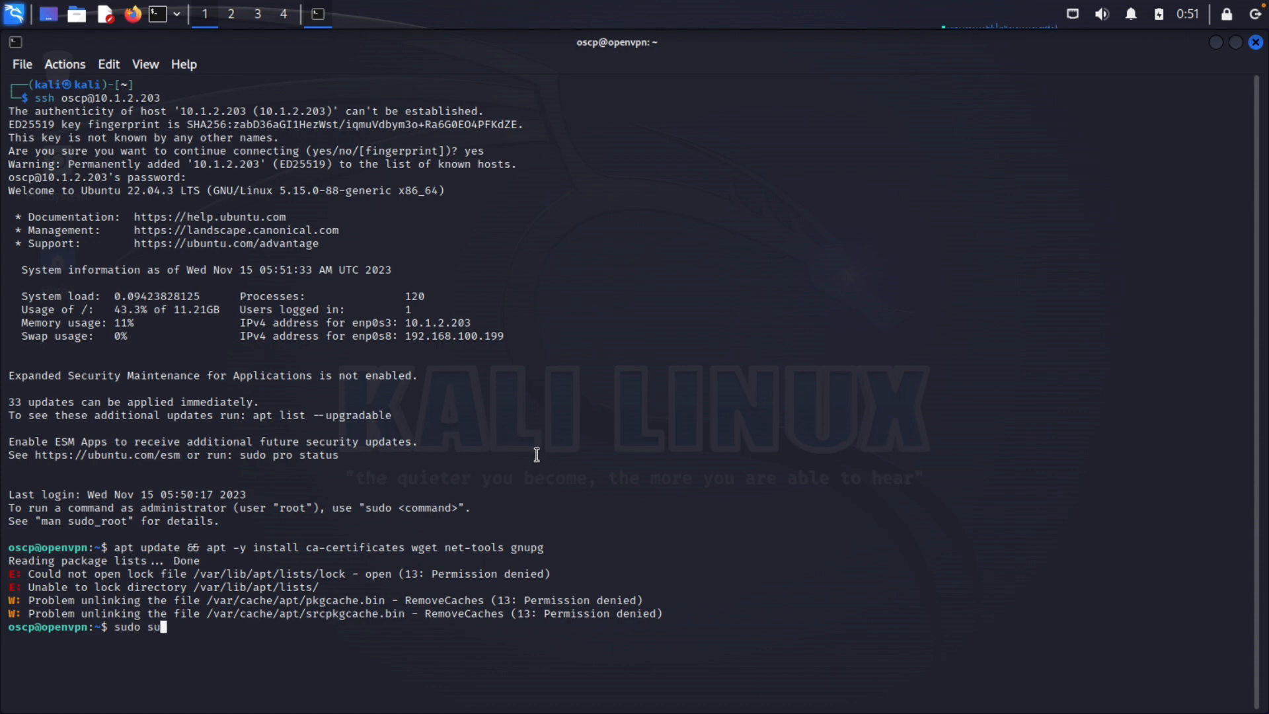
pyautogui.press('Return')
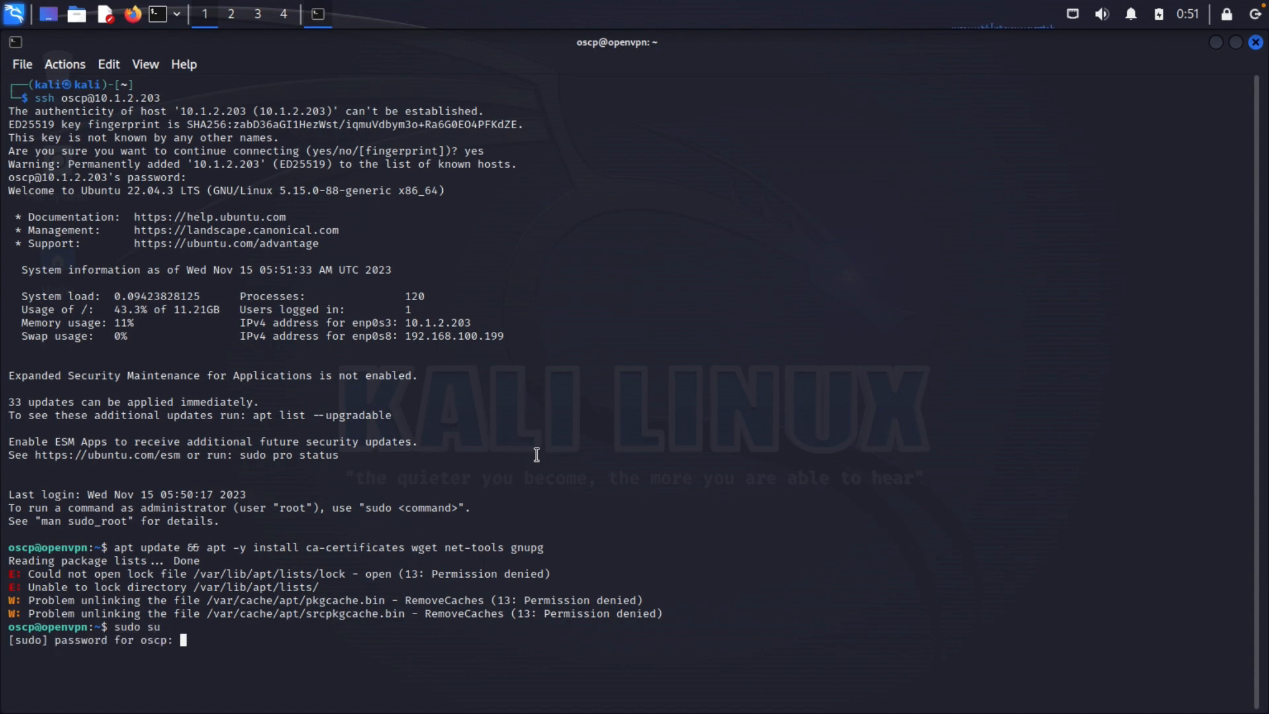
pyautogui.press('Return')
pyautogui.rightClick(537, 454)
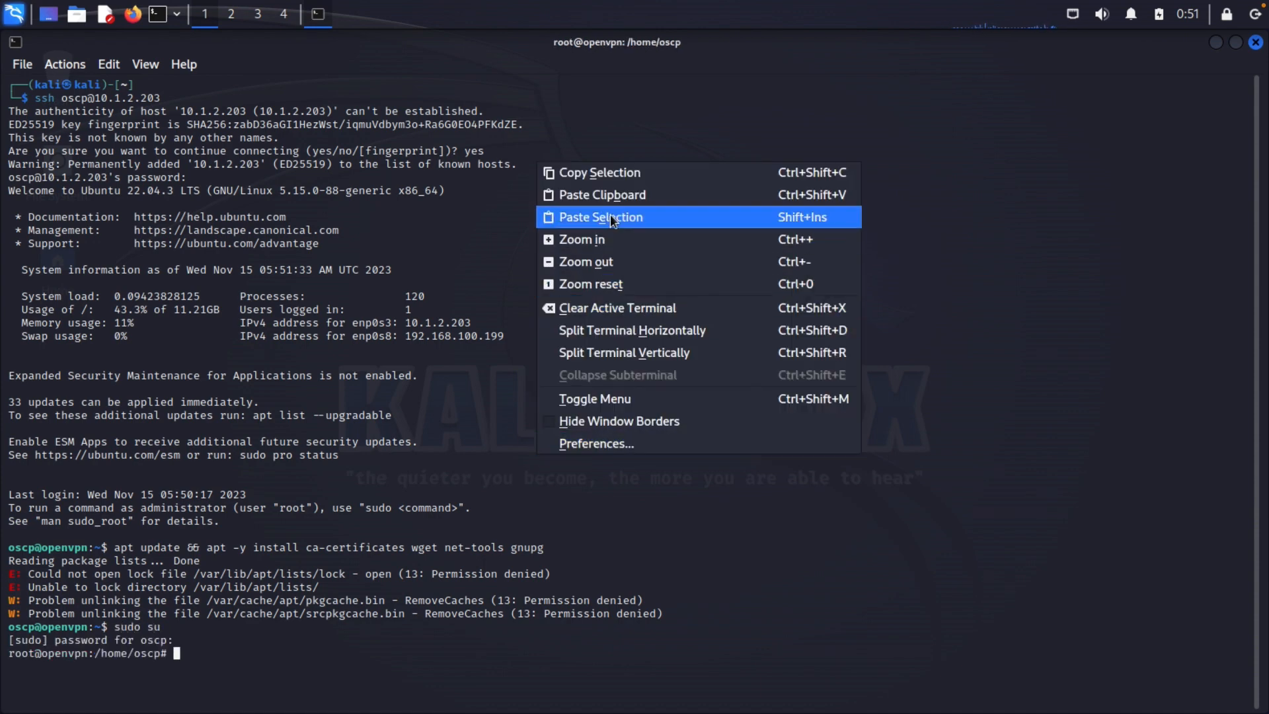
pyautogui.click(603, 195)
pyautogui.press('Return')
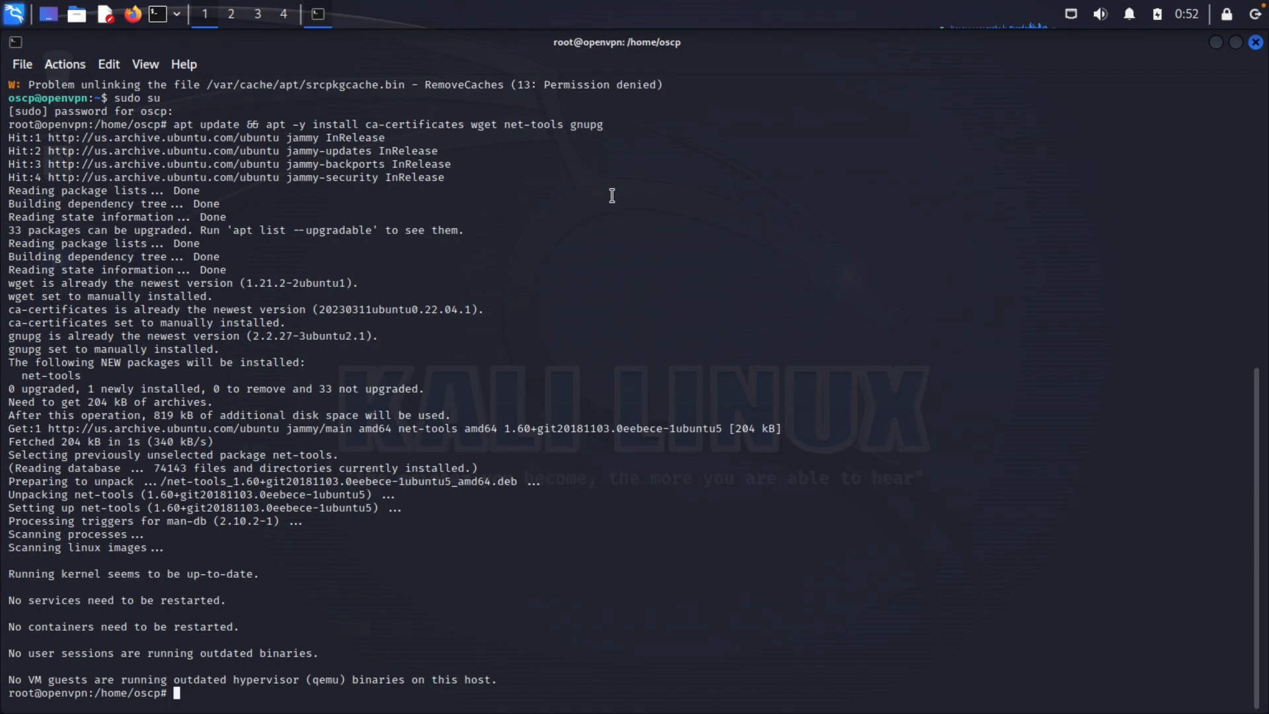
# Copy the repository signing-key wget command from the portal and run it as root
pyautogui.press('Return')
pyautogui.press('Return')
pyautogui.hotkey('ctrl', 'Left')
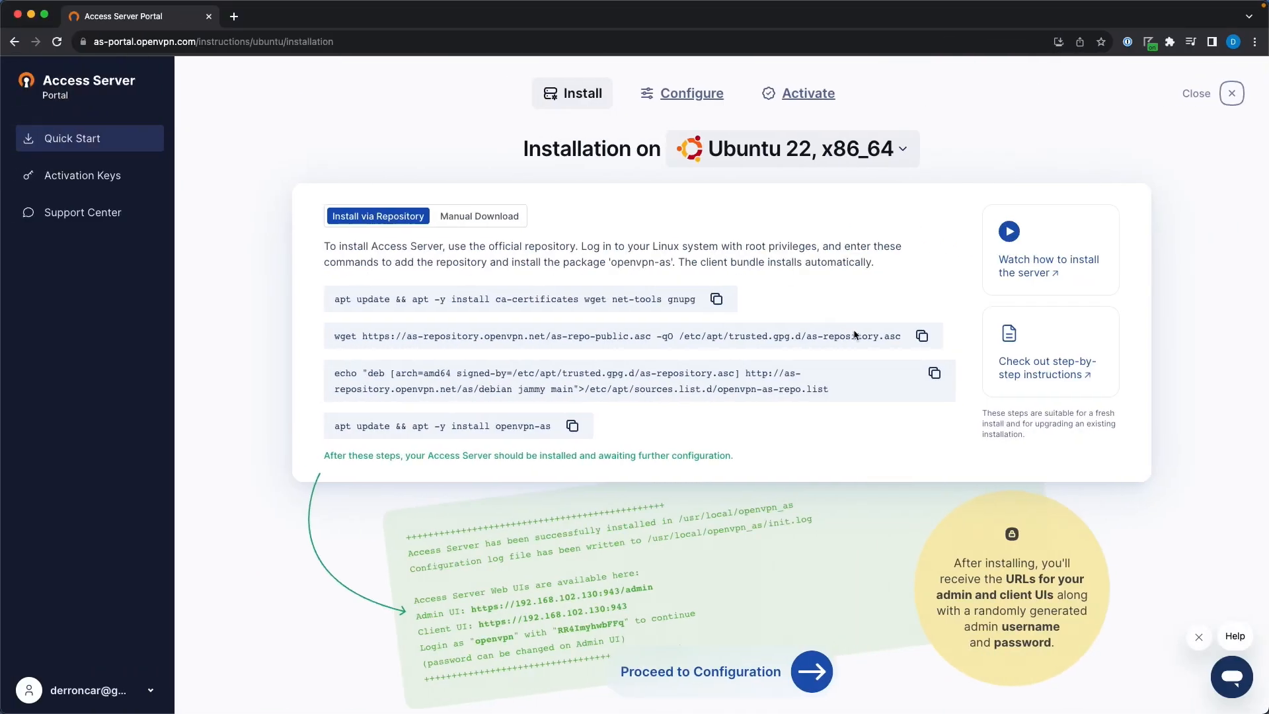
pyautogui.click(922, 336)
pyautogui.hotkey('ctrl', 'Right')
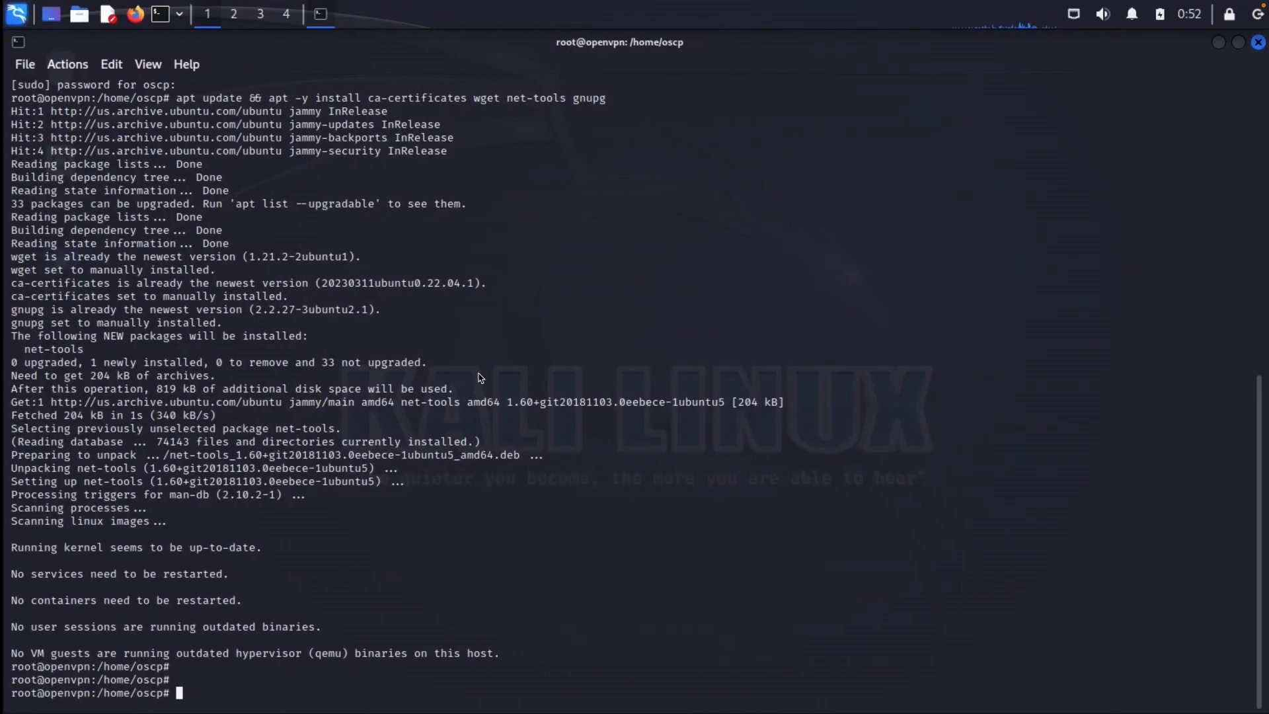
pyautogui.rightClick(479, 374)
pyautogui.click(520, 410)
pyautogui.press('Return')
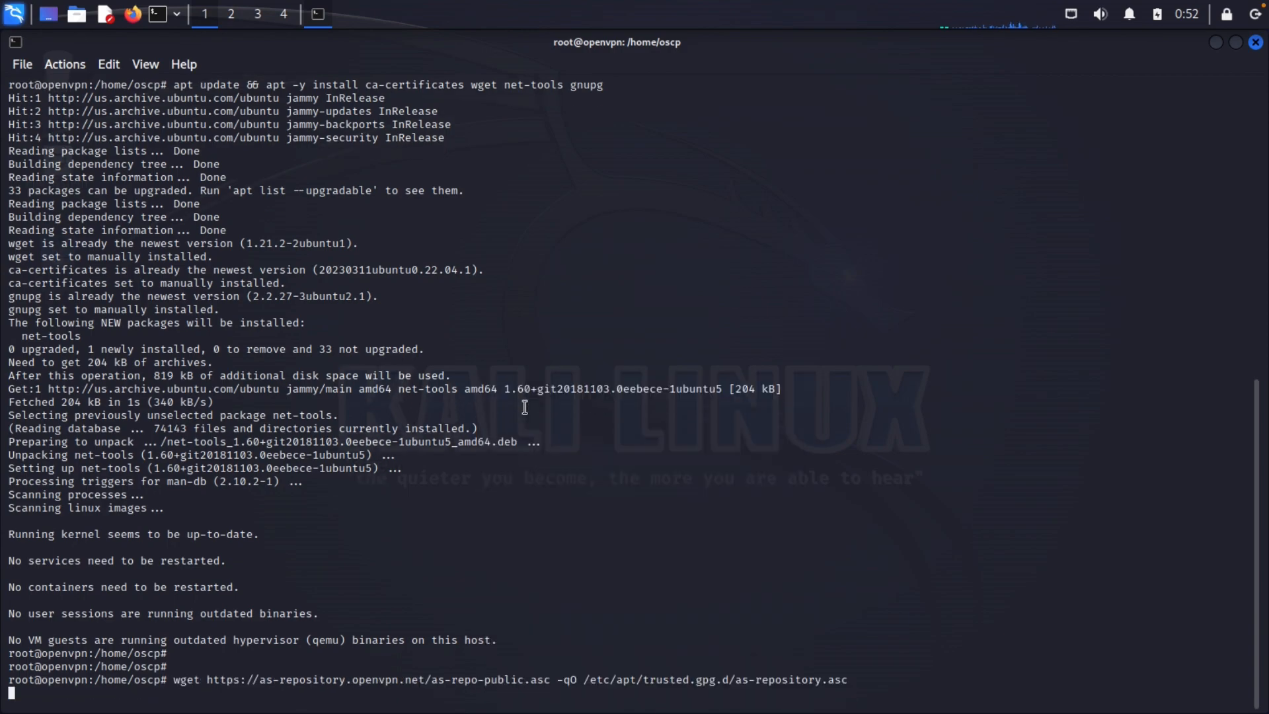
# Copy the OpenVPN repository source-list echo command and run it in the terminal
pyautogui.hotkey('ctrl', 'Left')
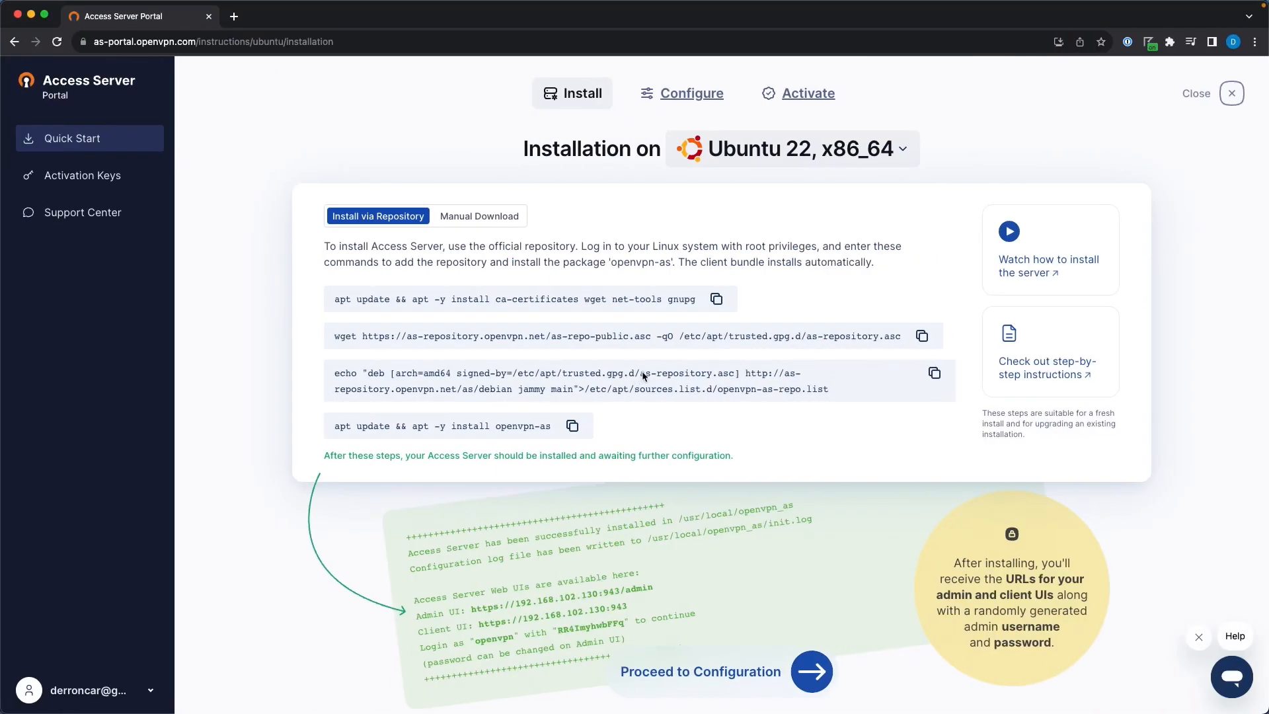
pyautogui.click(935, 375)
pyautogui.hotkey('ctrl', 'Right')
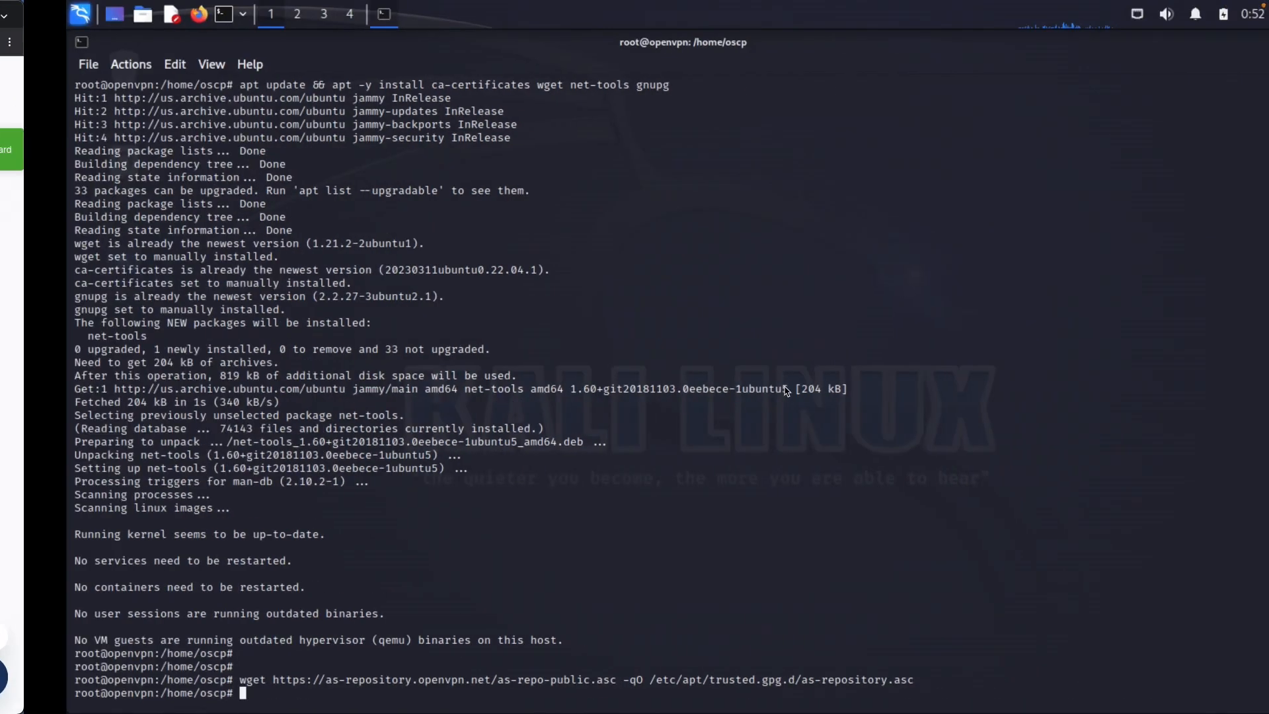
pyautogui.rightClick(680, 376)
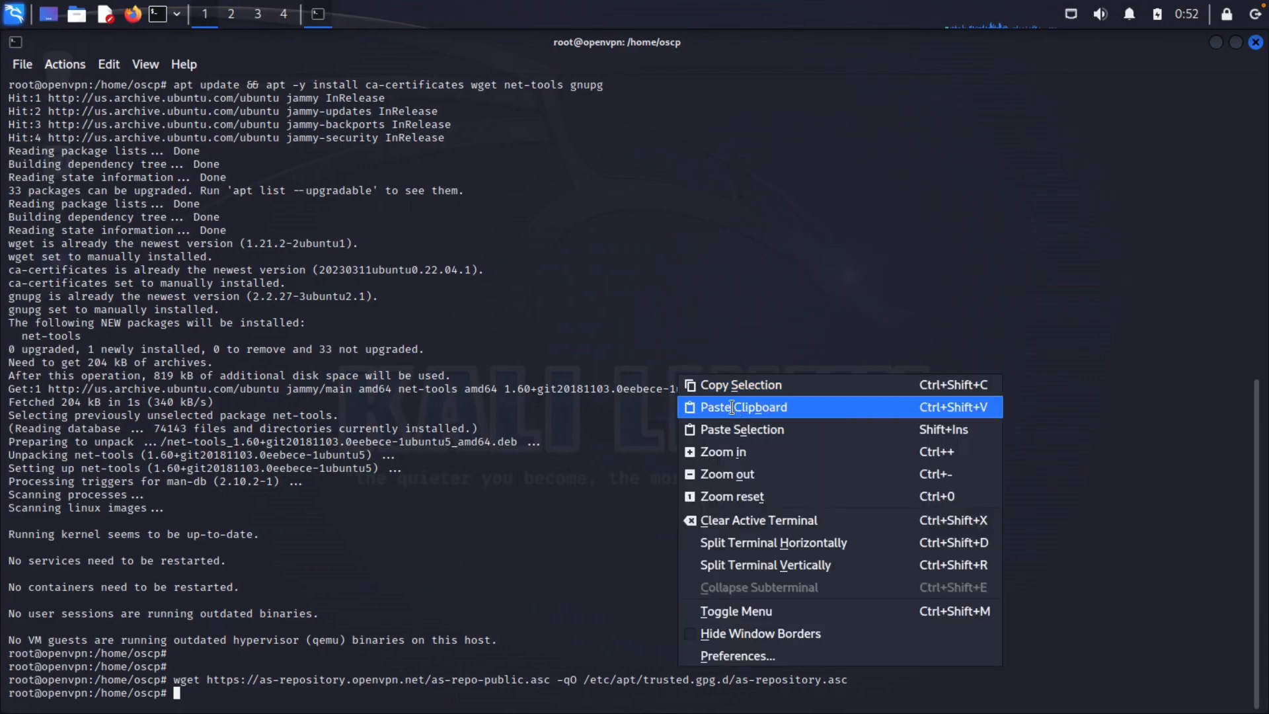
pyautogui.click(732, 406)
pyautogui.press('Return')
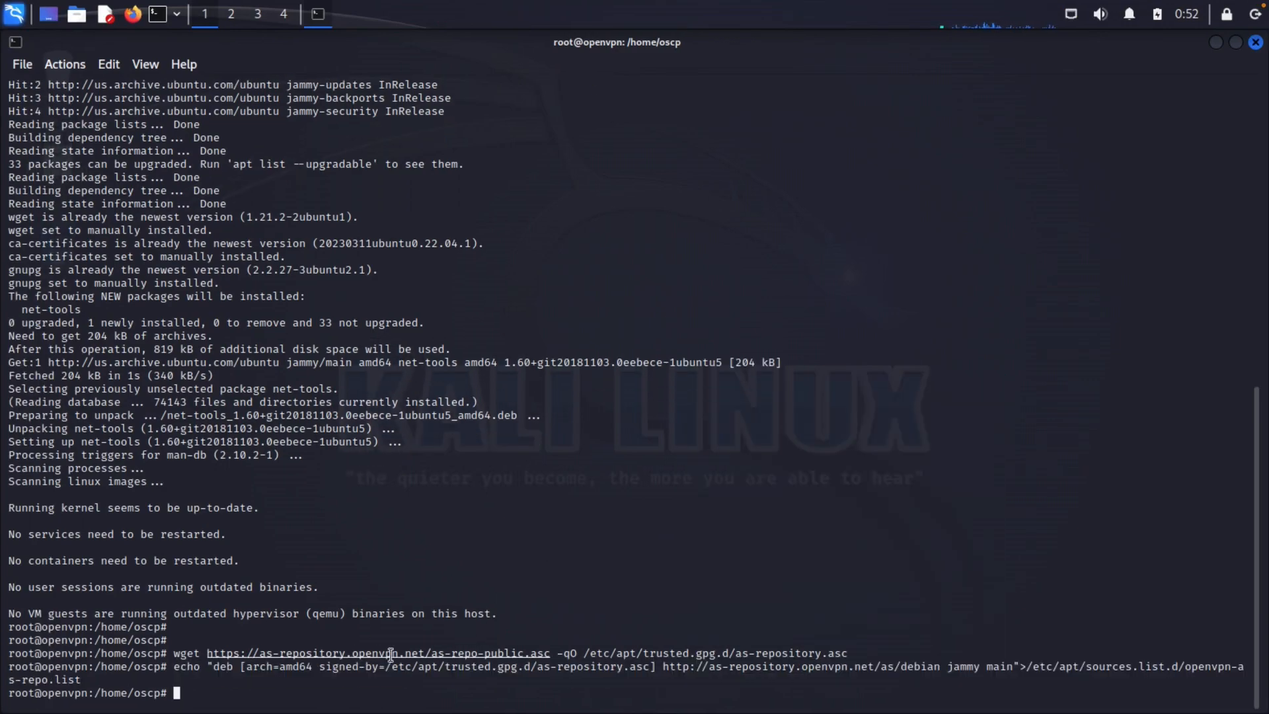
# Copy the apt install openvpn-as command and run it in the terminal
pyautogui.hotkey('ctrl', 'Left')
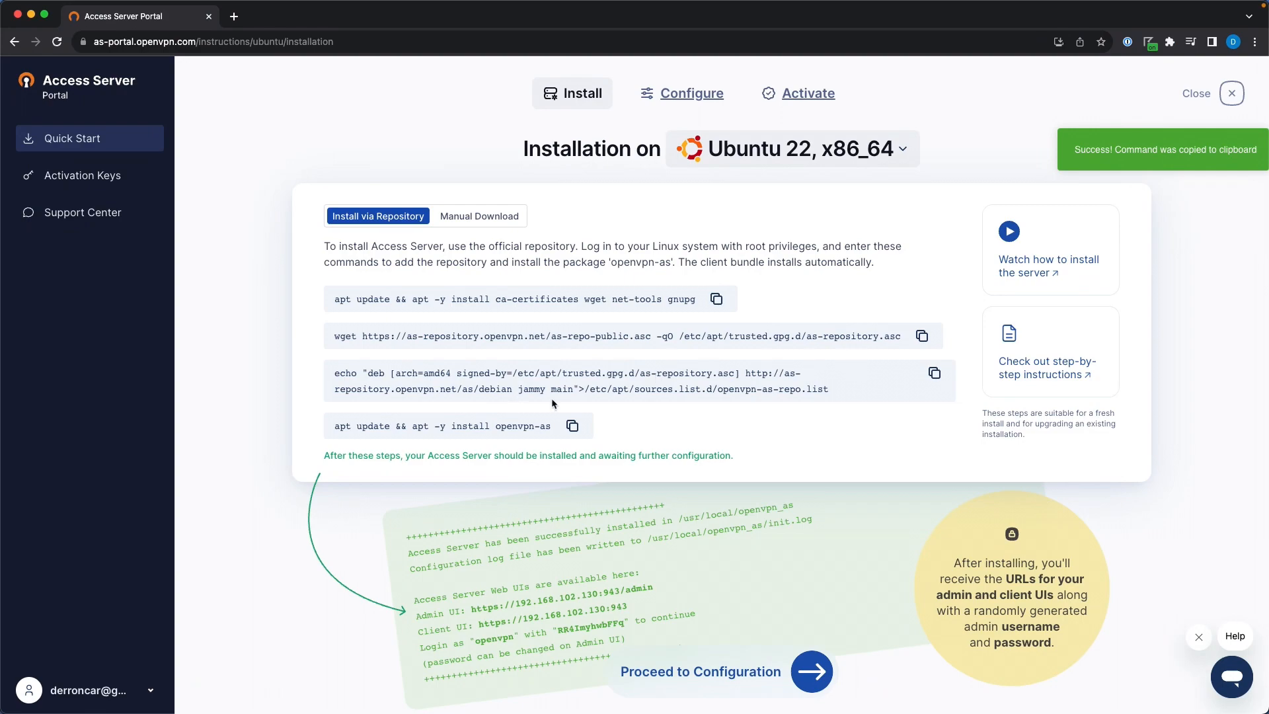
pyautogui.click(572, 427)
pyautogui.hotkey('ctrl', 'Right')
pyautogui.rightClick(492, 441)
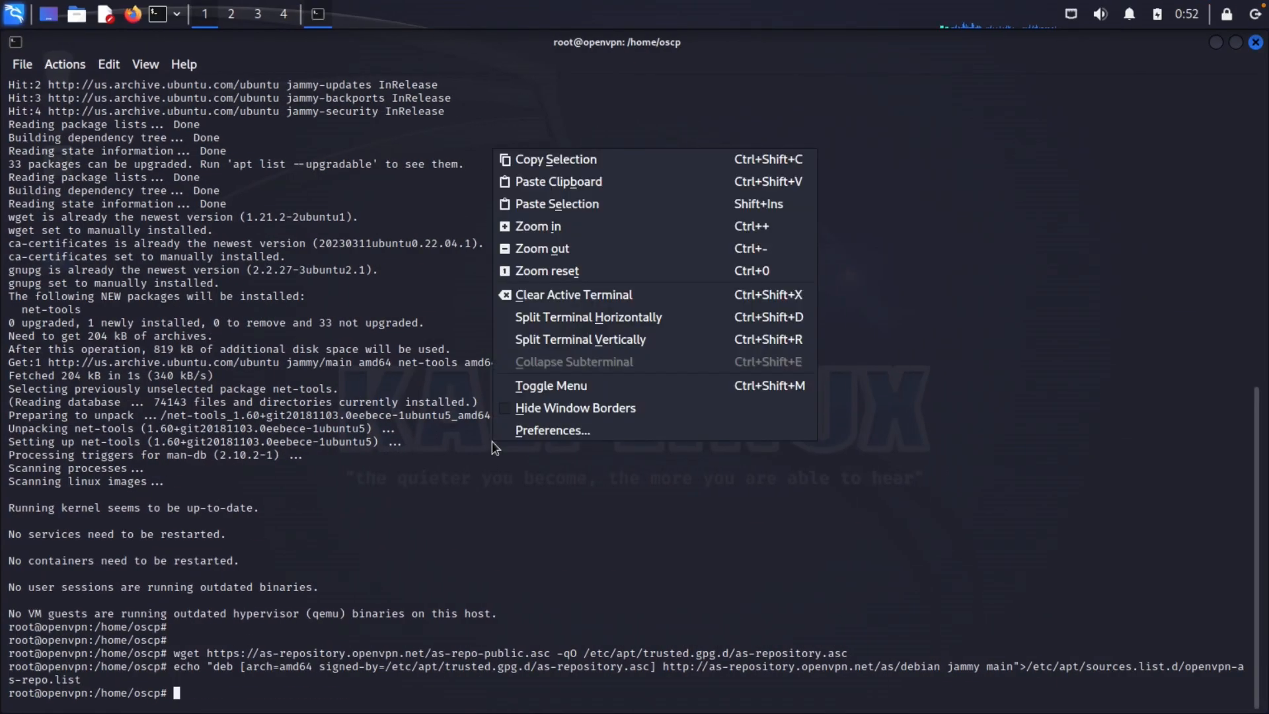
pyautogui.click(584, 180)
pyautogui.press('Return')
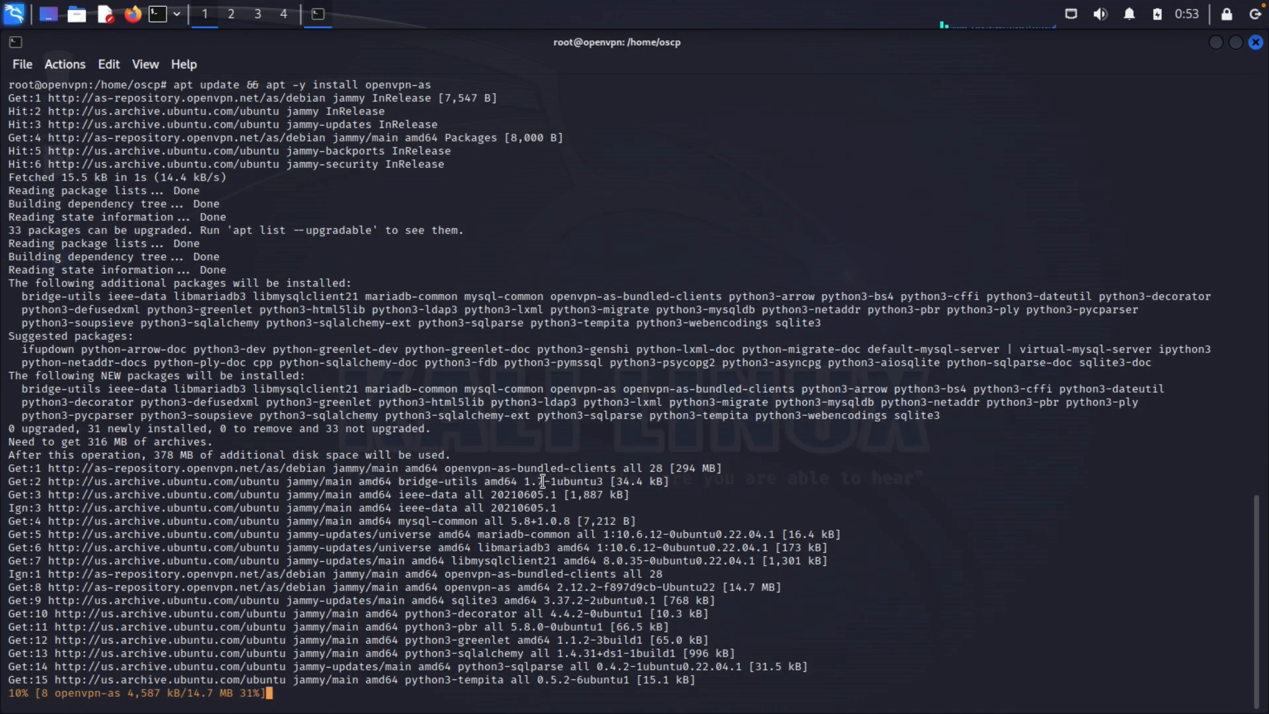
# Check the Access Server portal page and Ubuntu console, then return to the Kali terminal to watch the install
pyautogui.hotkey('ctrl', 'Left')
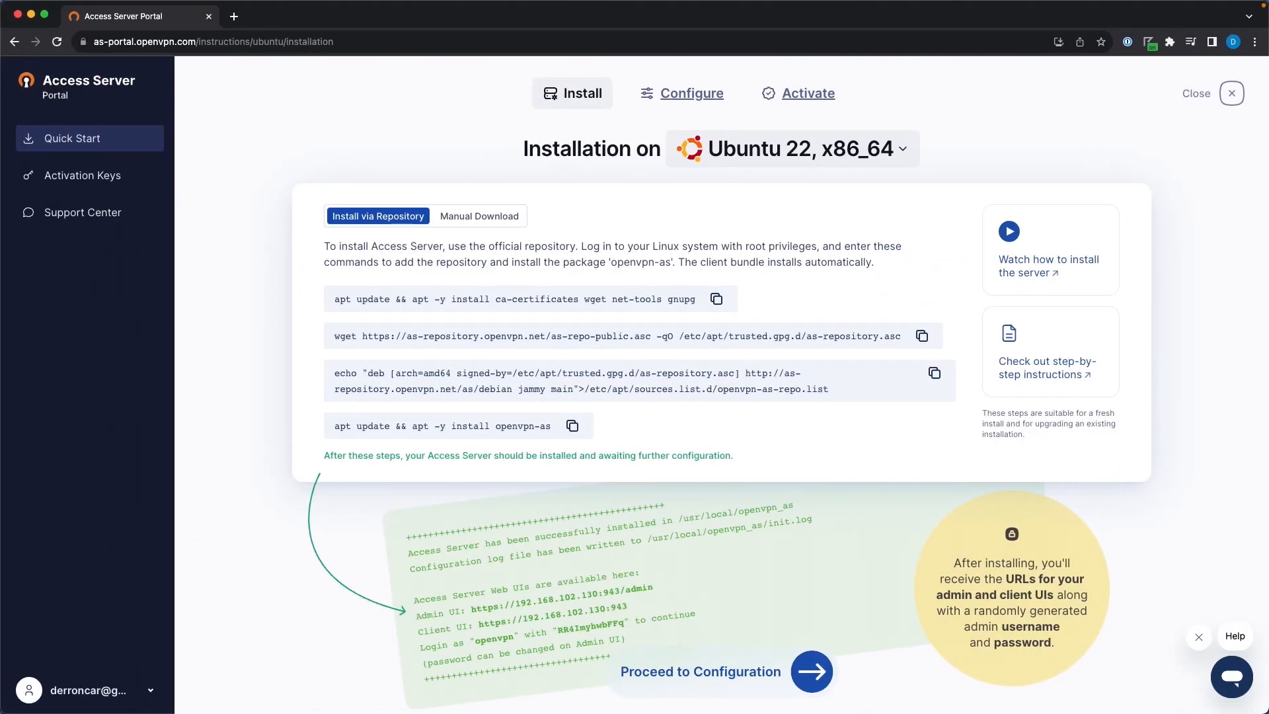
pyautogui.hotkey('ctrl', 'Right')
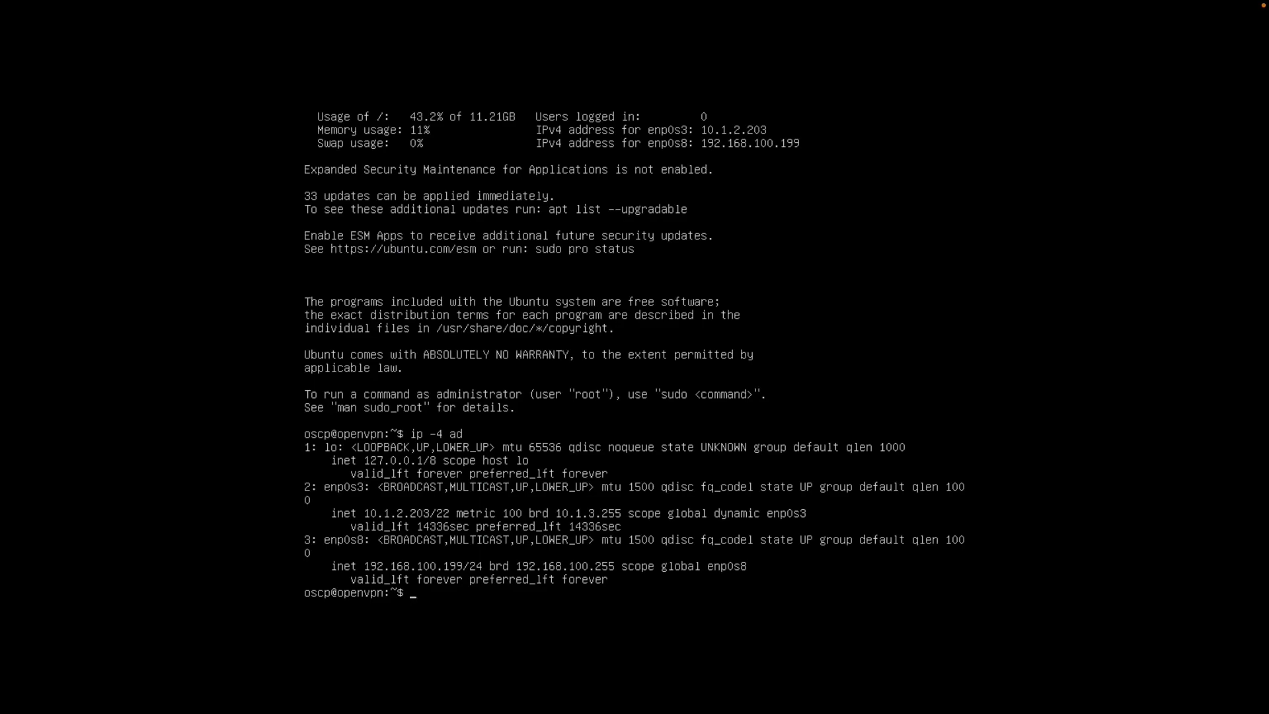
pyautogui.hotkey('ctrl', 'Right')
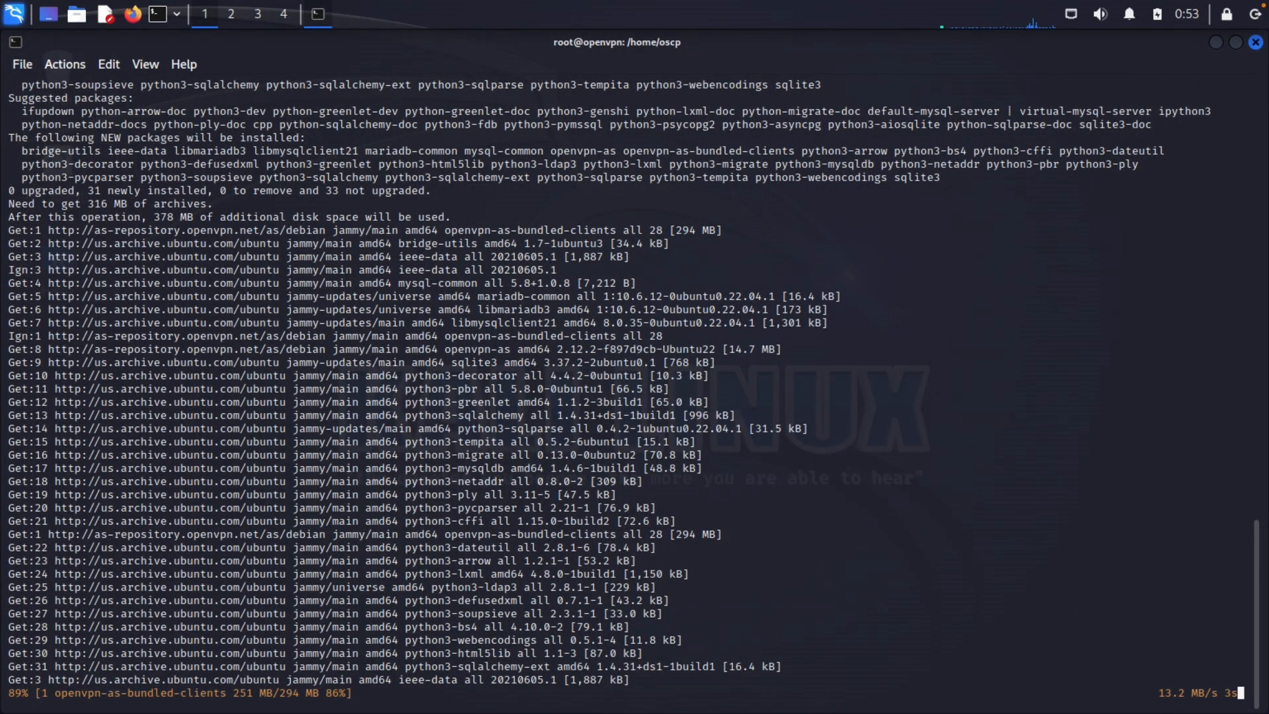
# Start the MS01 virtual machine from VirtualBox Manager while openvpn-as finishes installing
pyautogui.hotkey('ctrl', 'Left')
pyautogui.hotkey('ctrl', 'Left')
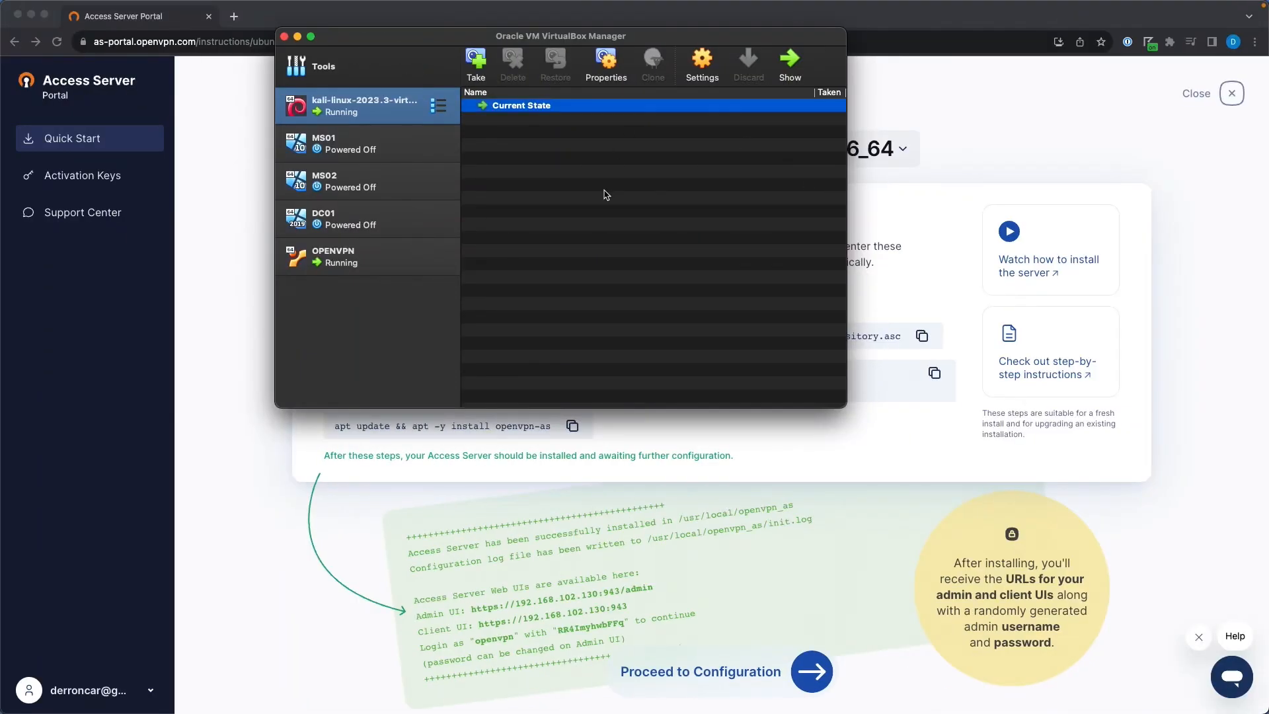
pyautogui.click(327, 143)
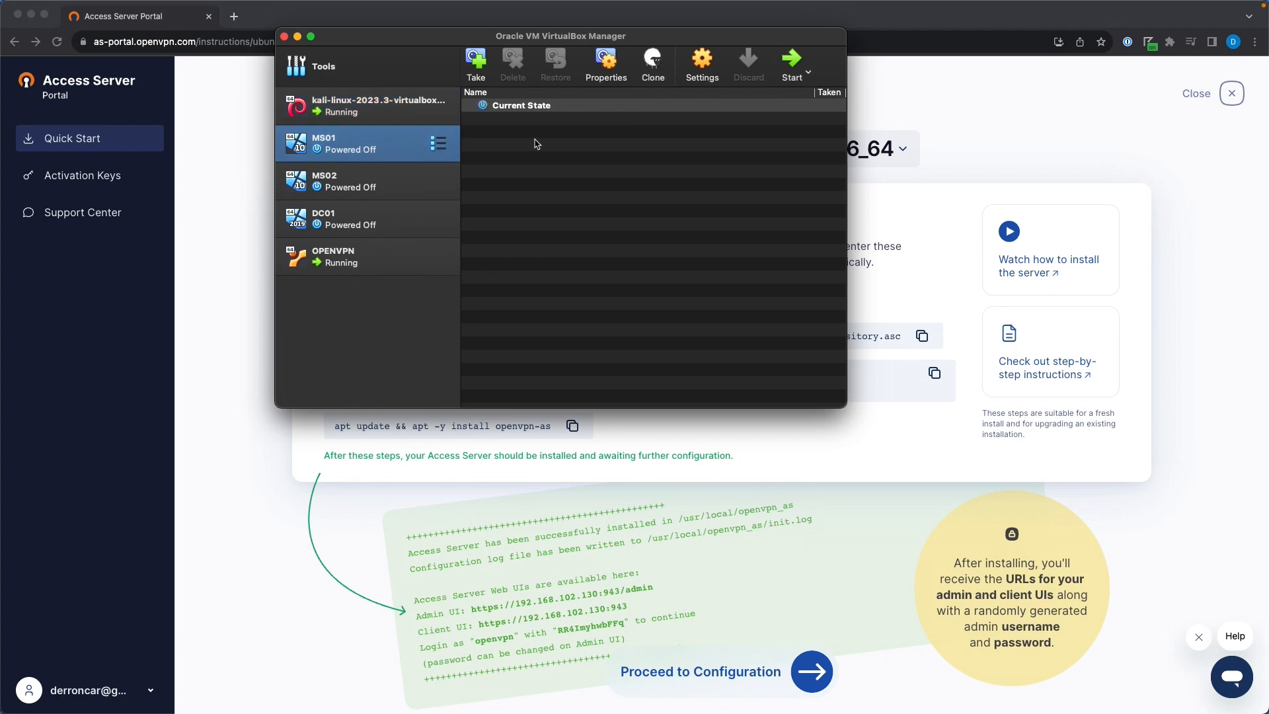
pyautogui.click(792, 63)
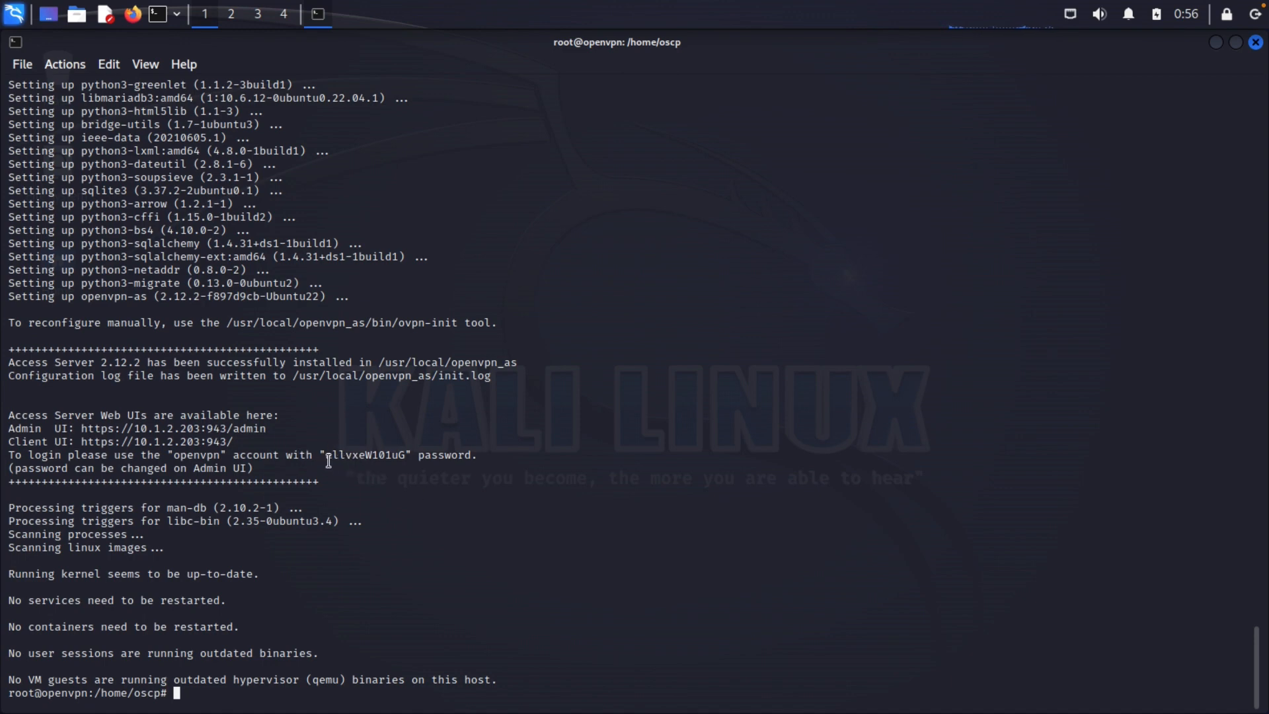
# Copy the generated openvpn account password, then open the Admin UI link in a browser
pyautogui.moveTo(332, 455); pyautogui.dragTo(373, 455)
pyautogui.doubleClick(338, 455)
pyautogui.rightClick(371, 461)
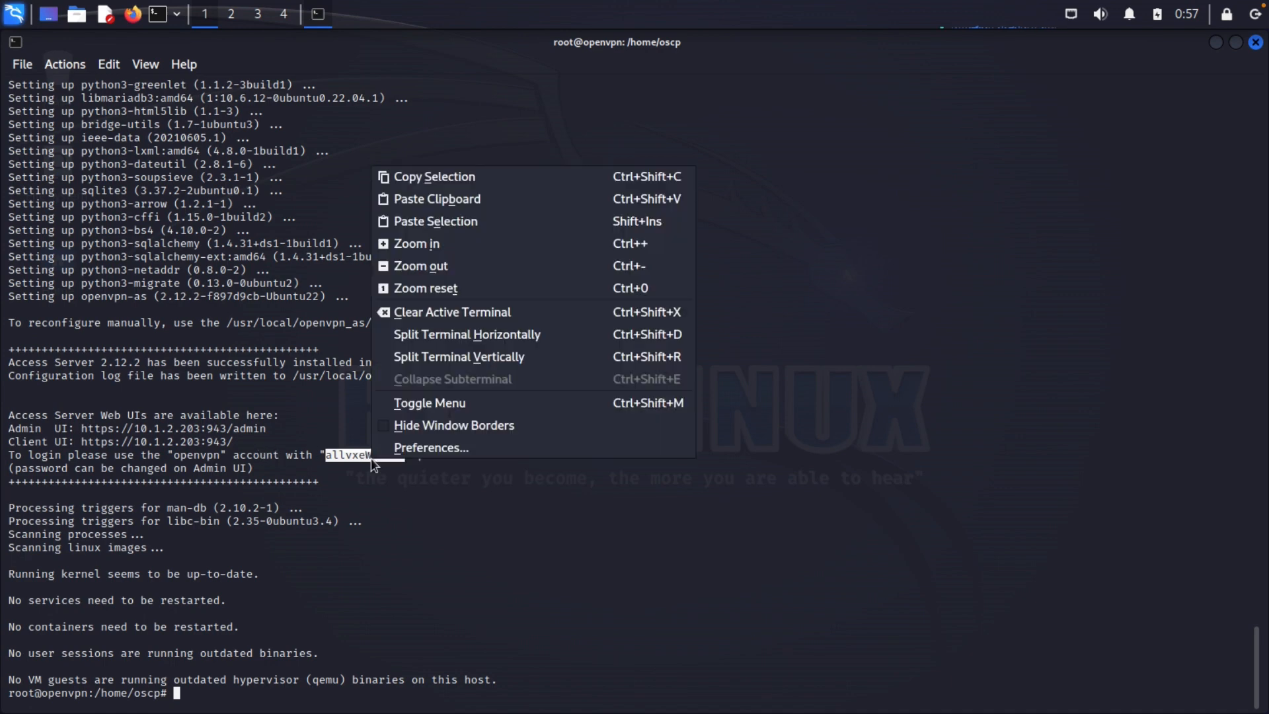
pyautogui.click(429, 176)
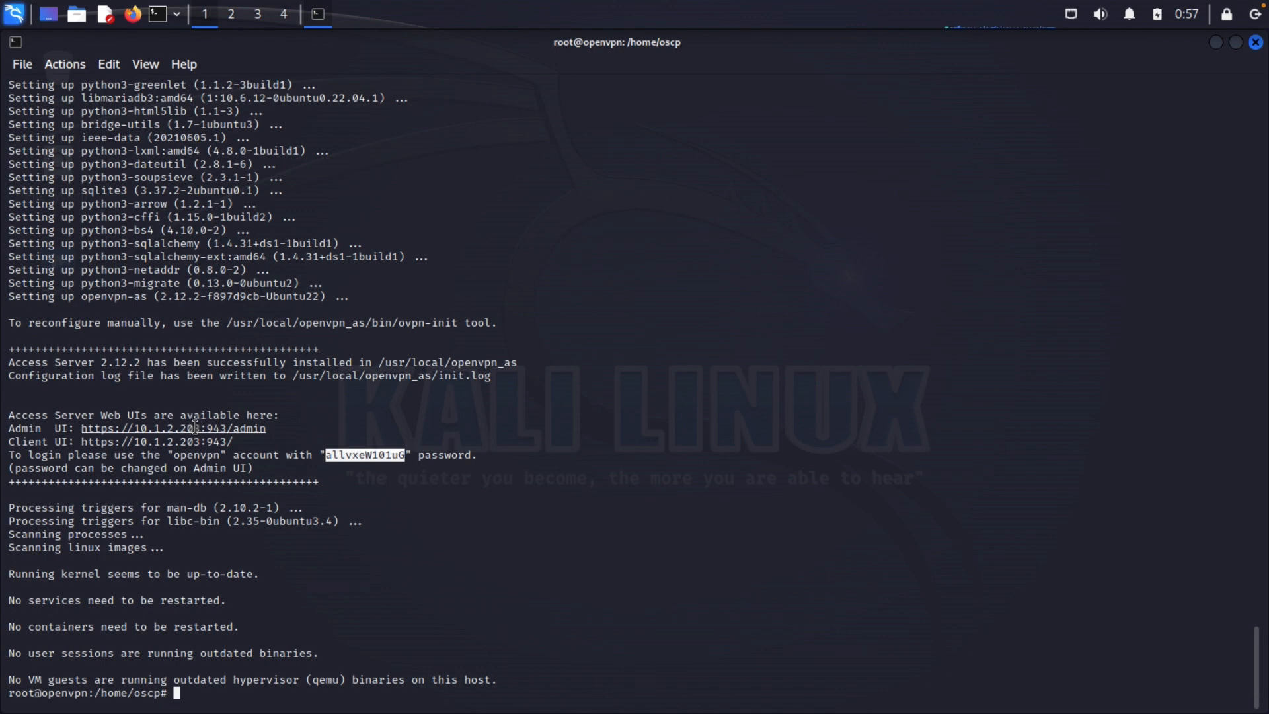
pyautogui.rightClick(229, 427)
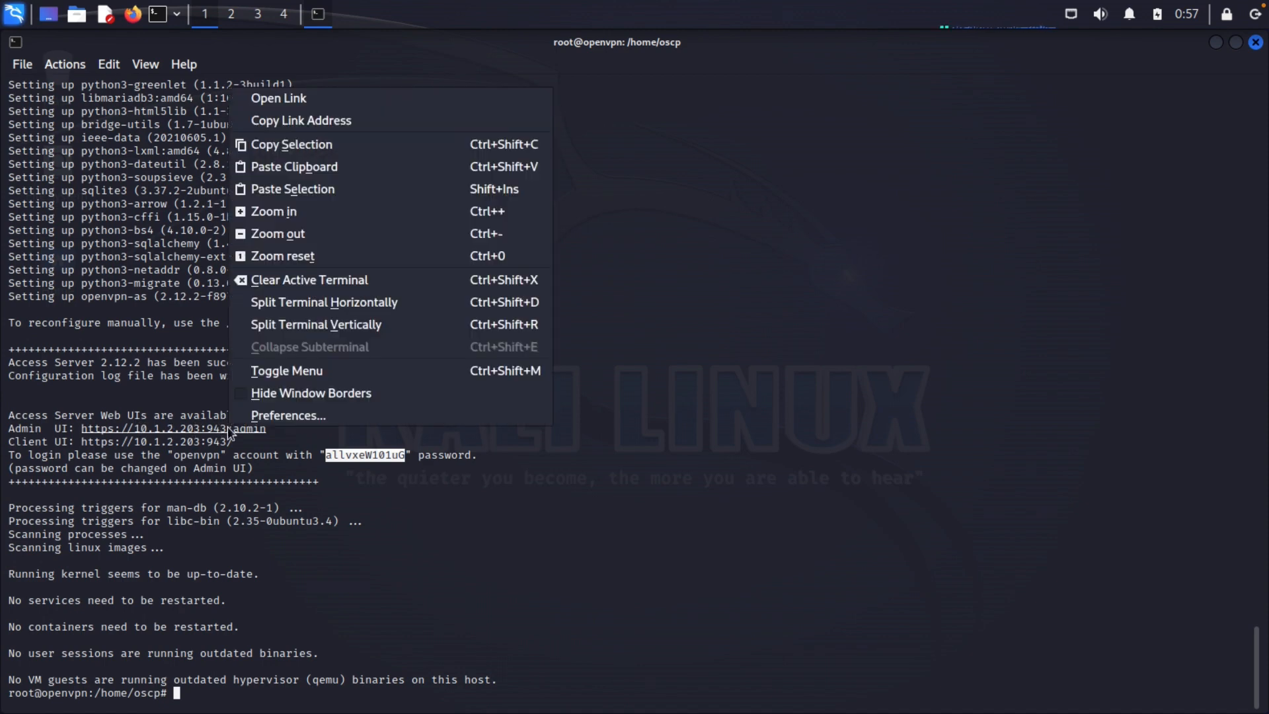
pyautogui.click(301, 99)
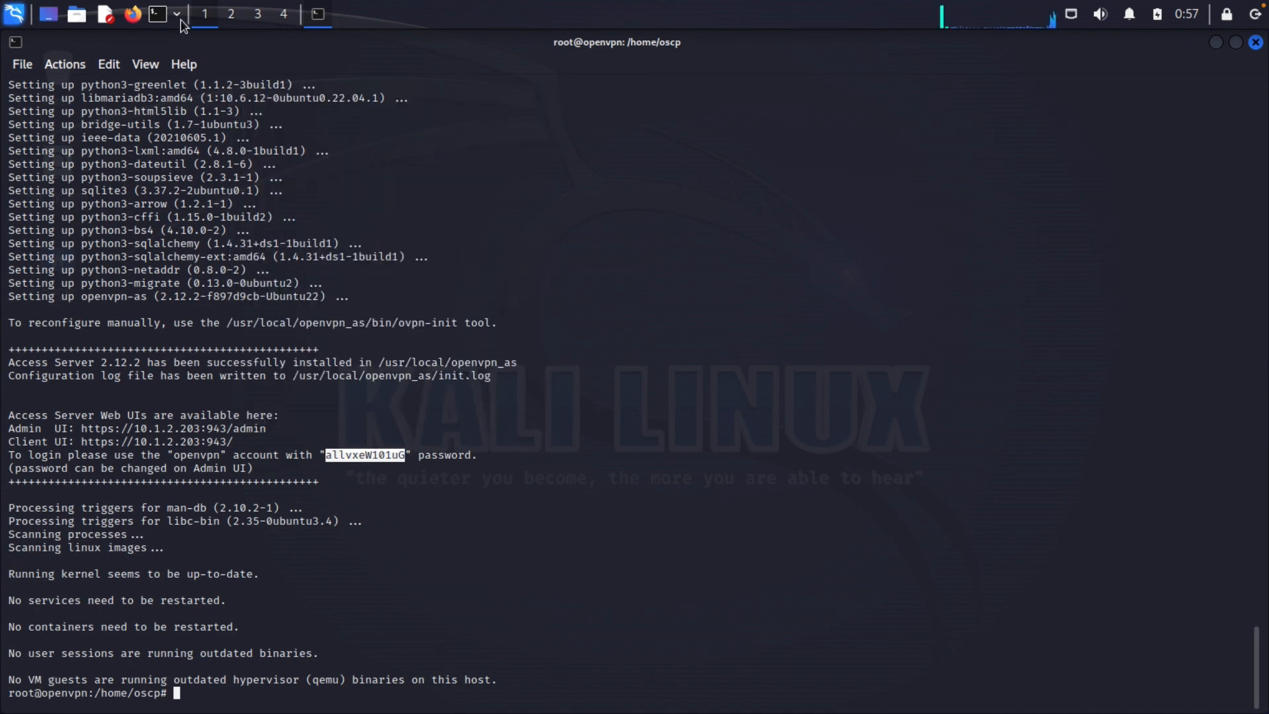
pyautogui.click(134, 15)
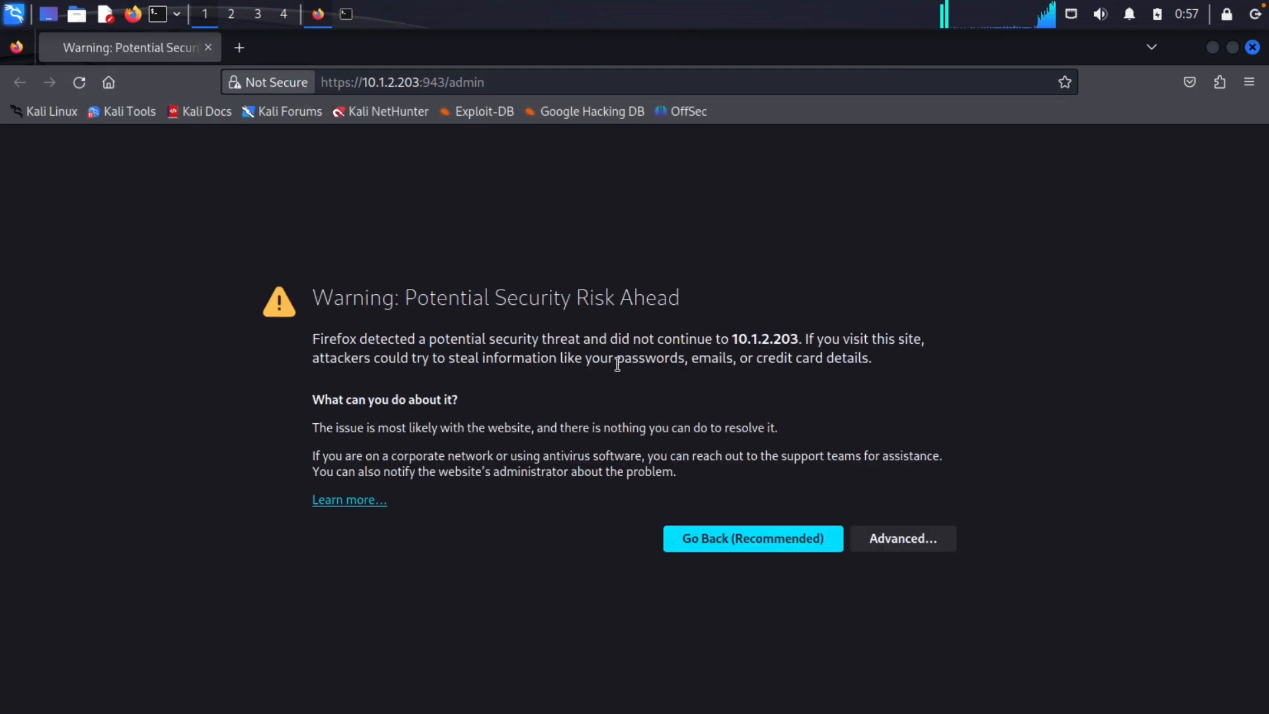
pyautogui.click(893, 540)
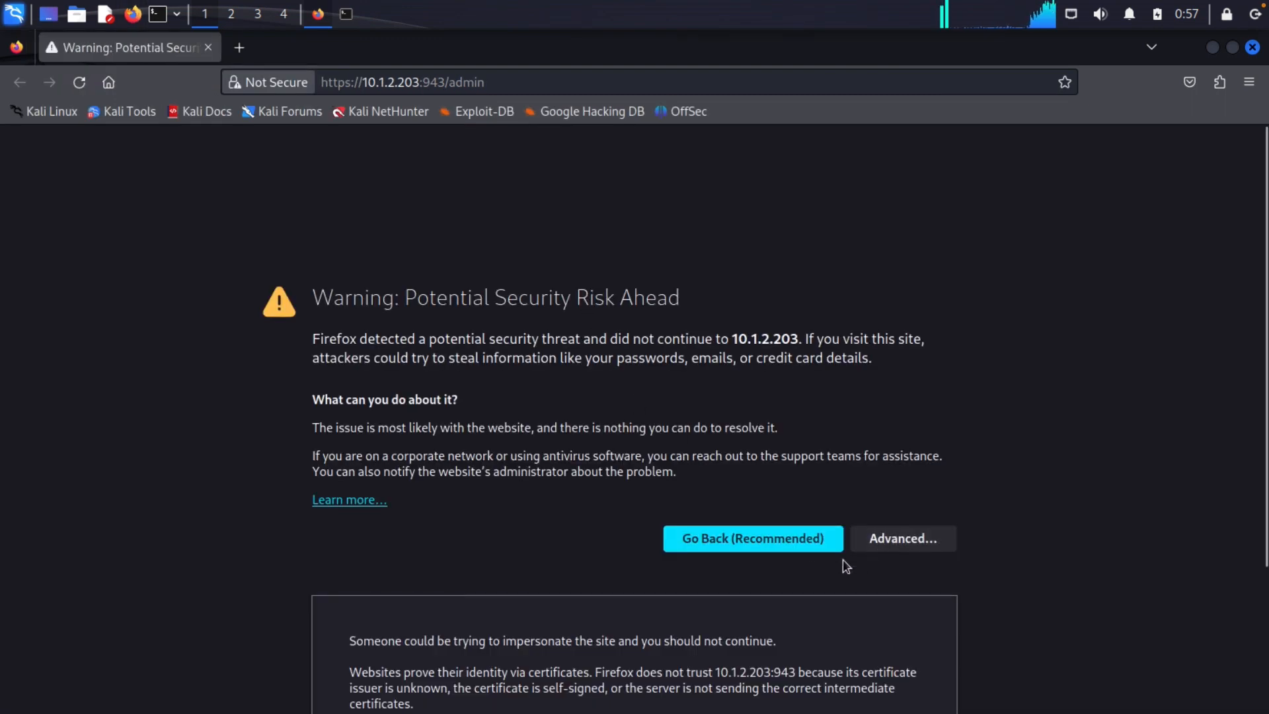
pyautogui.click(806, 644)
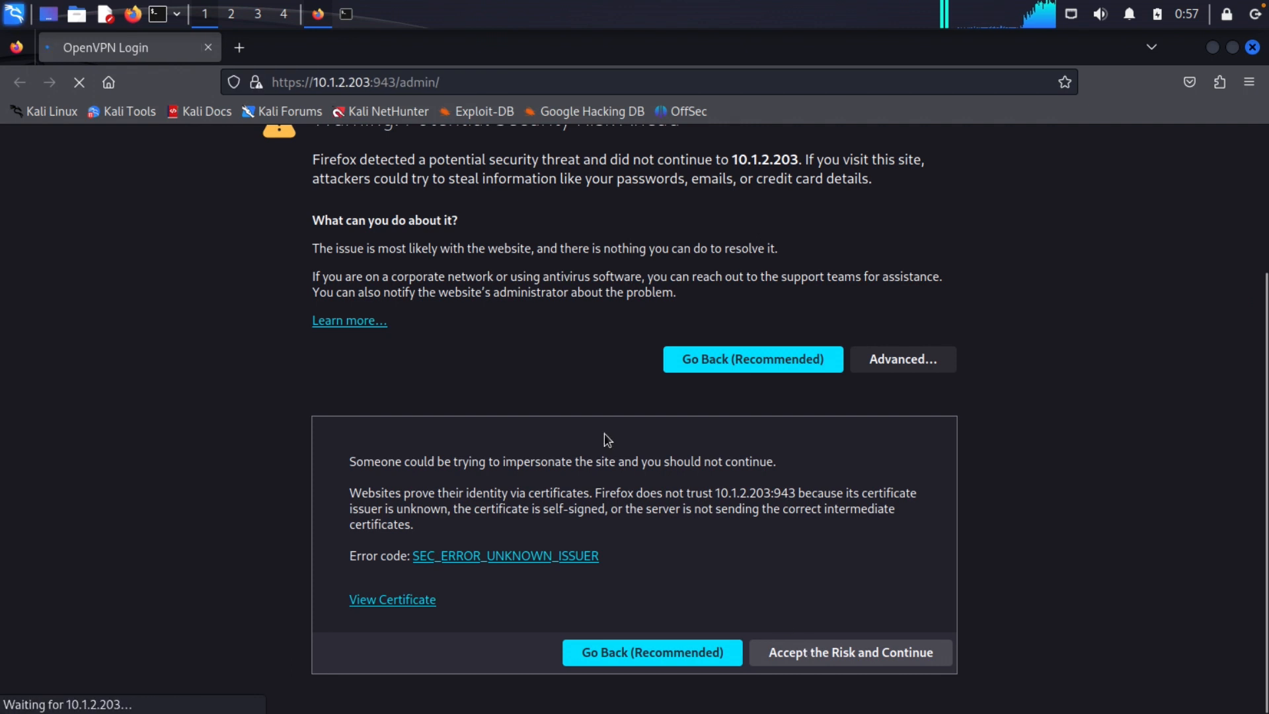
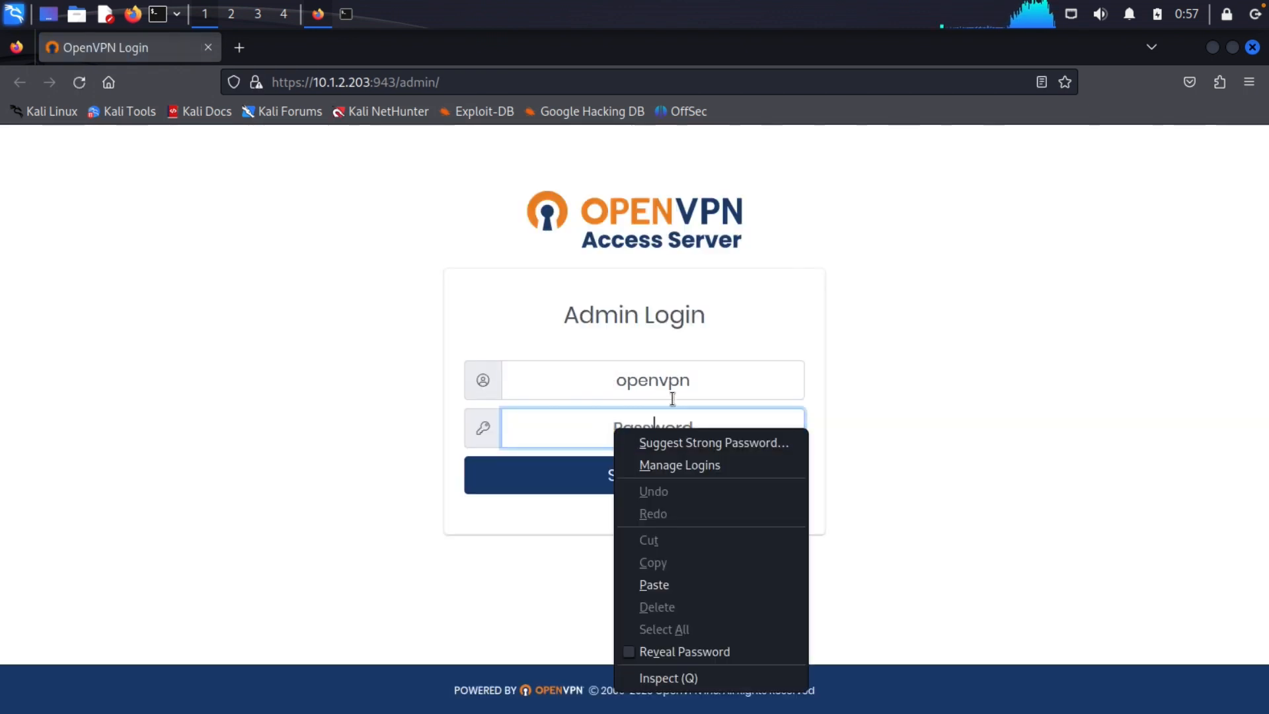
# Log in as the openvpn admin with the copied password, agree to the EULA, and go to User Permissions
pyautogui.click(657, 585)
pyautogui.click(662, 469)
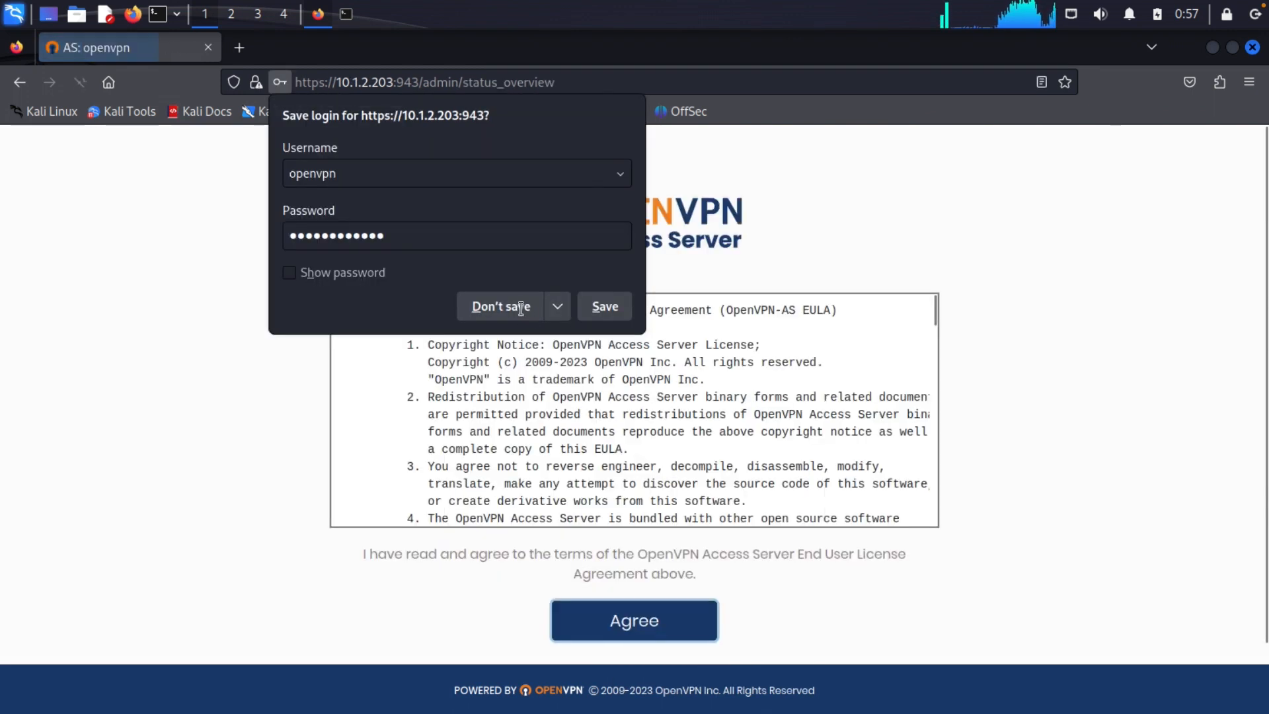
pyautogui.click(522, 307)
pyautogui.click(651, 628)
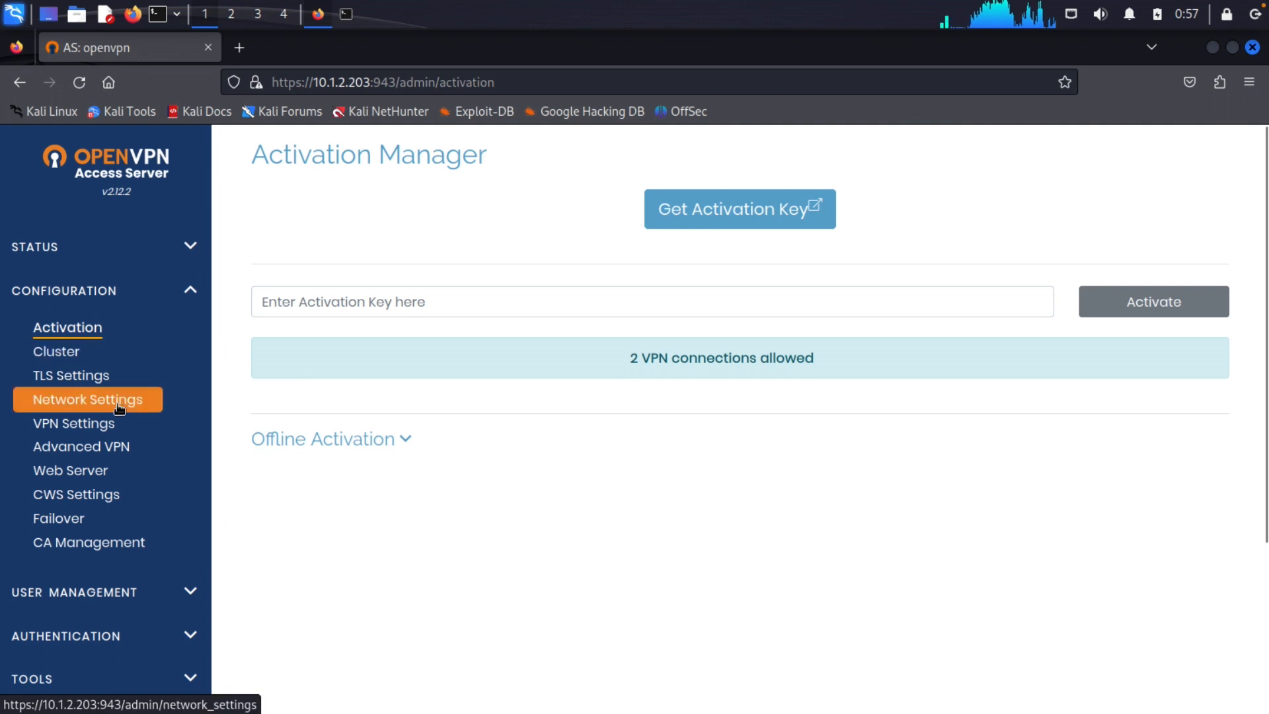
pyautogui.click(137, 591)
pyautogui.click(120, 372)
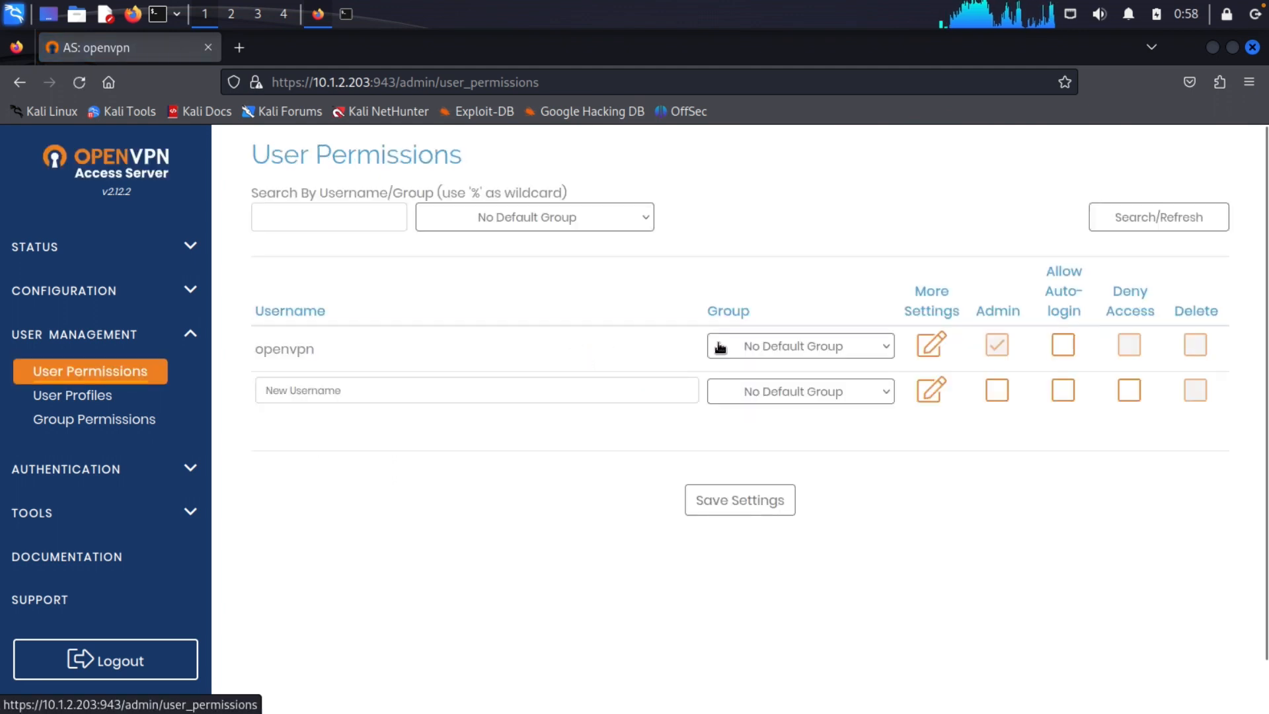
# Set a new local password for the openvpn user, save it, and update the running server
pyautogui.click(936, 347)
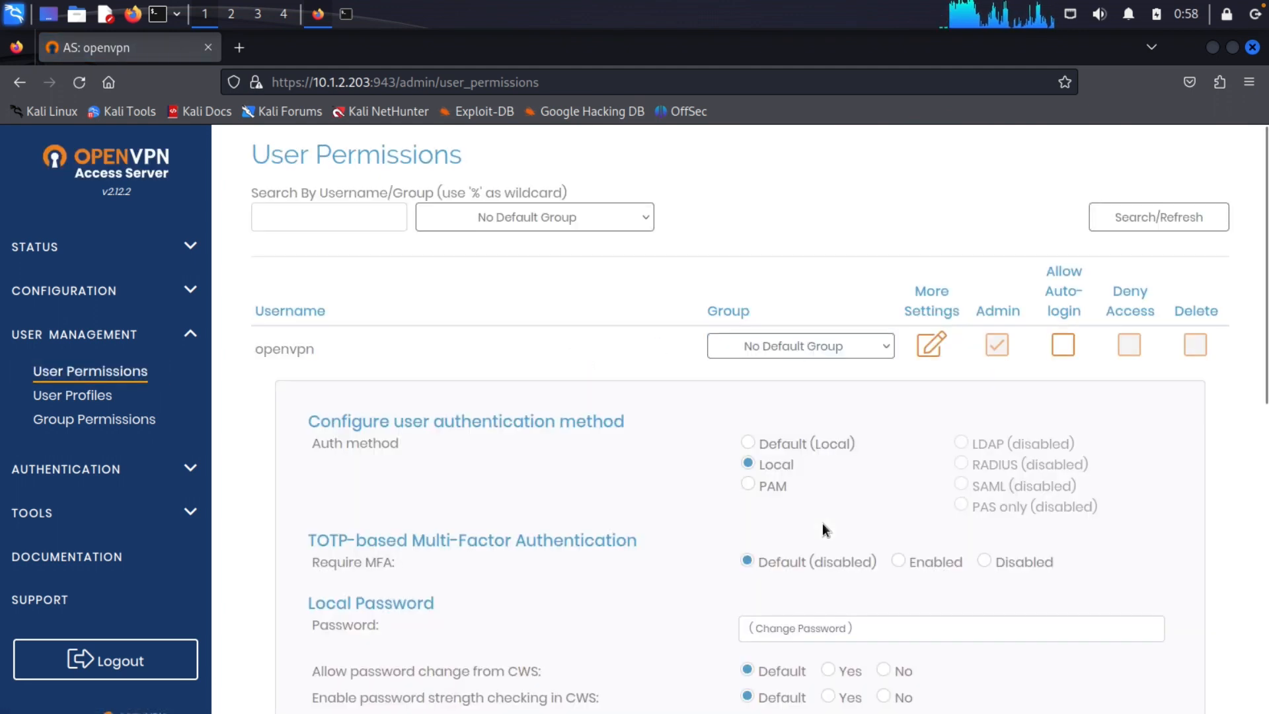
pyautogui.click(813, 624)
pyautogui.write('pas')
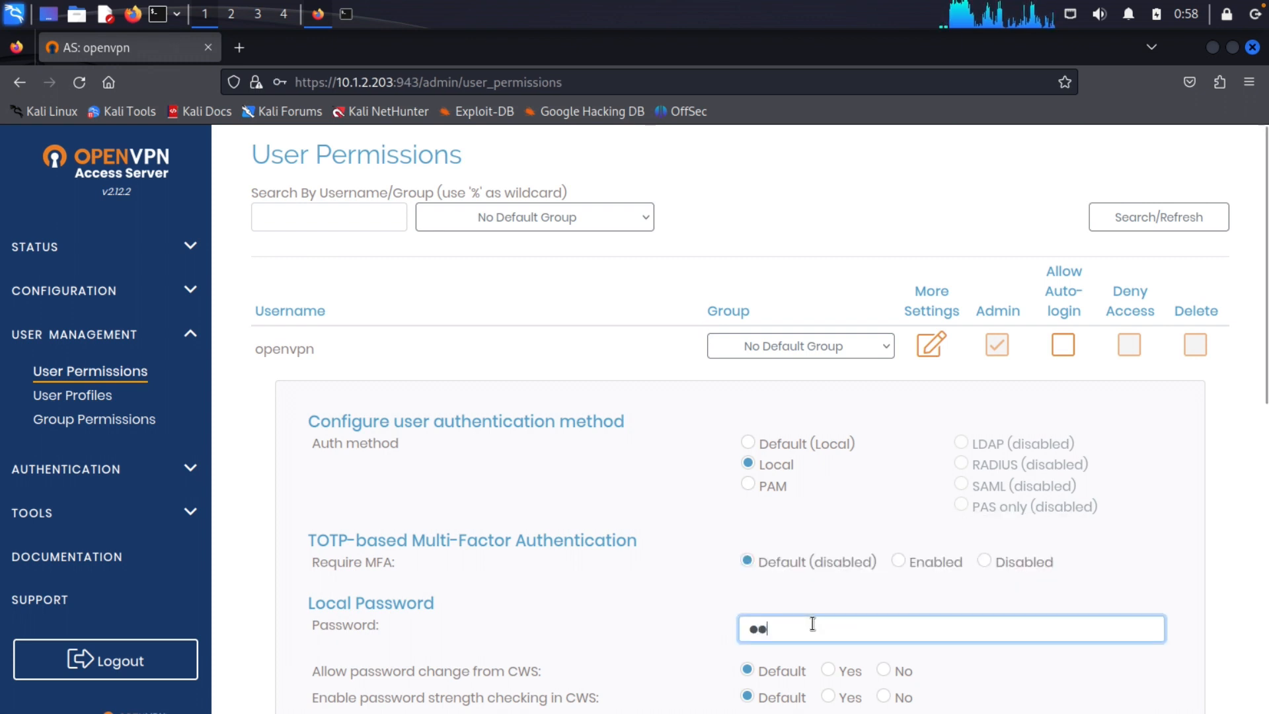
pyautogui.press('BackSpace')
pyautogui.press('BackSpace')
pyautogui.press('BackSpace')
pyautogui.write('p')
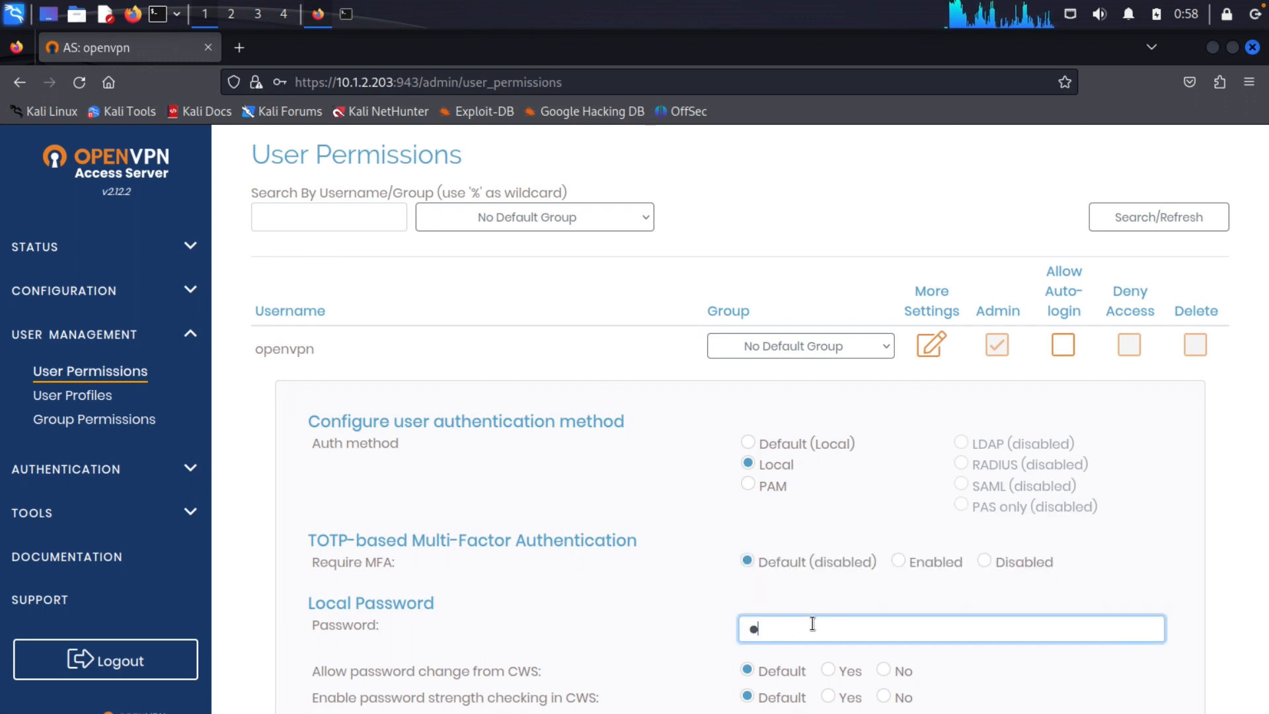
pyautogui.scroll(-8, 813, 624)
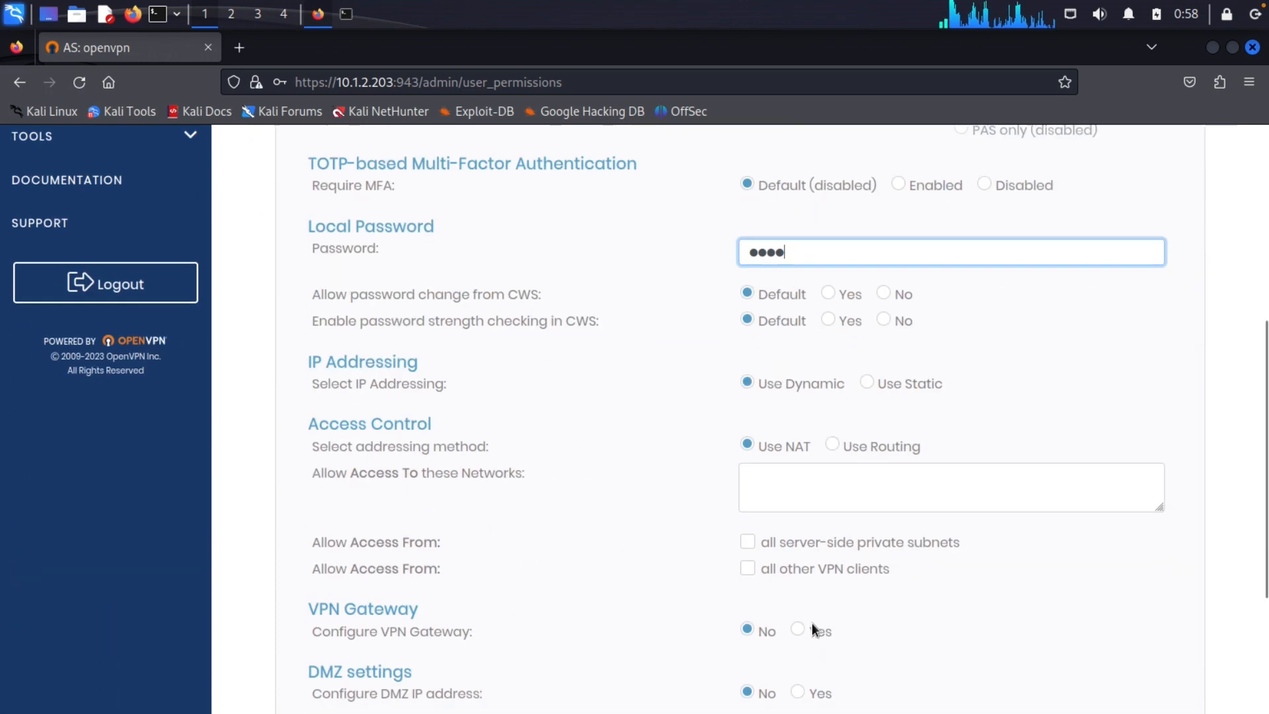
pyautogui.click(744, 664)
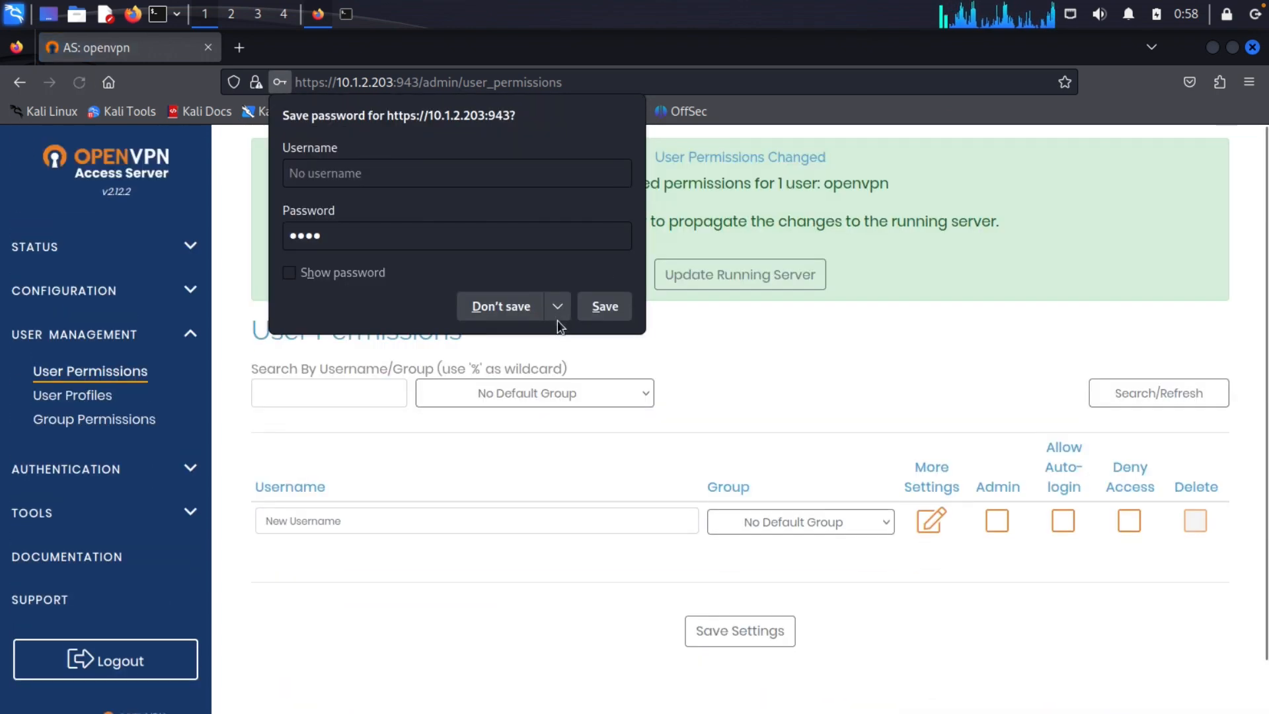
pyautogui.click(557, 319)
pyautogui.click(548, 338)
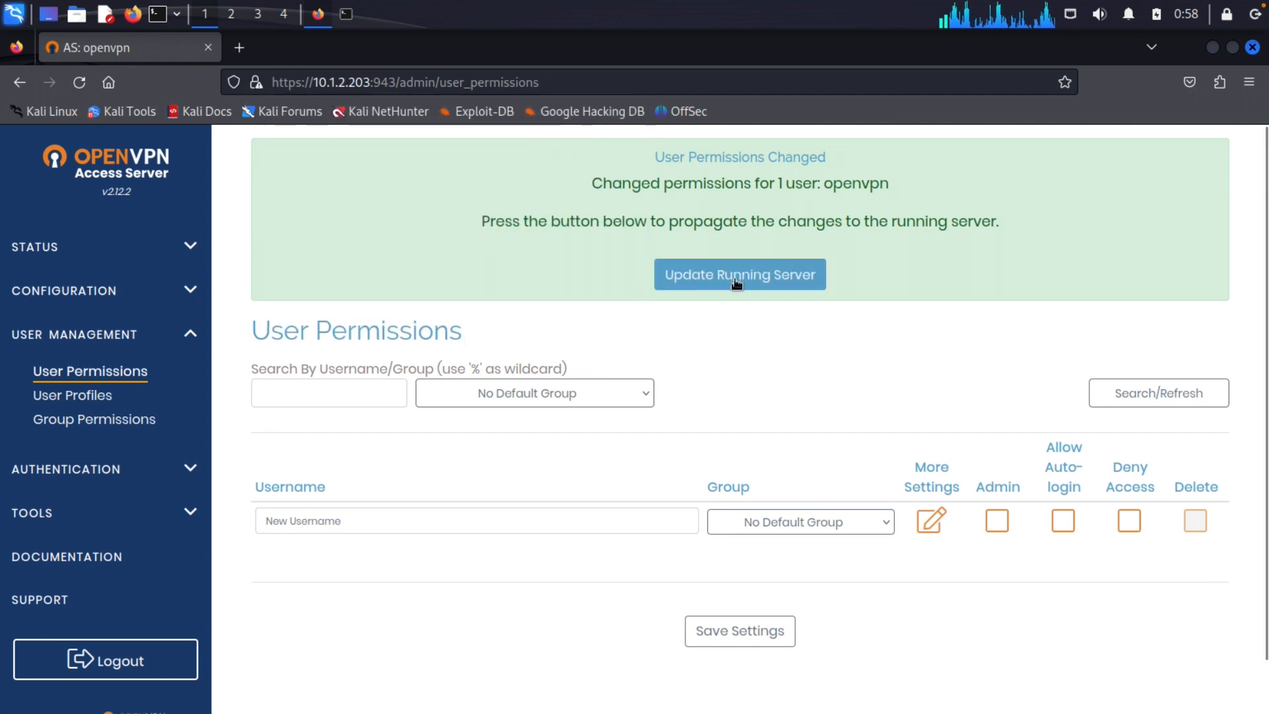
pyautogui.click(737, 283)
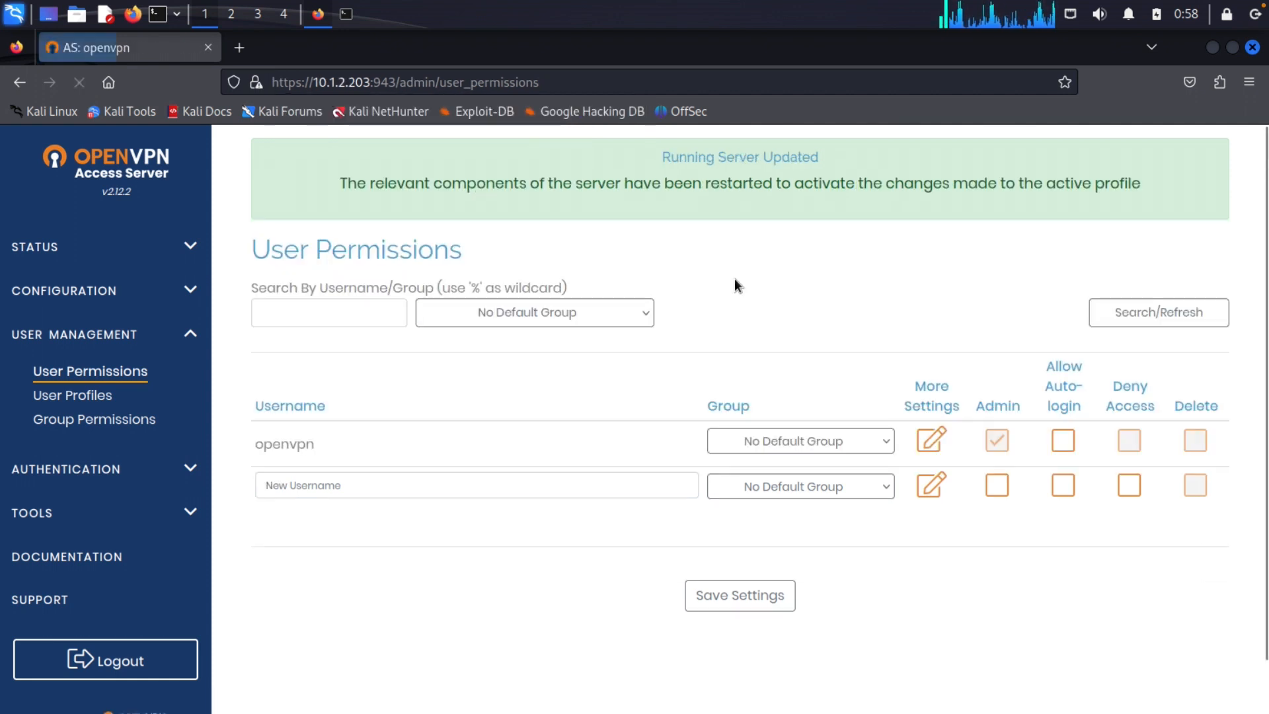
# Create user 'oscp' with Allow Auto-login and a local password, then update the running server
pyautogui.click(426, 483)
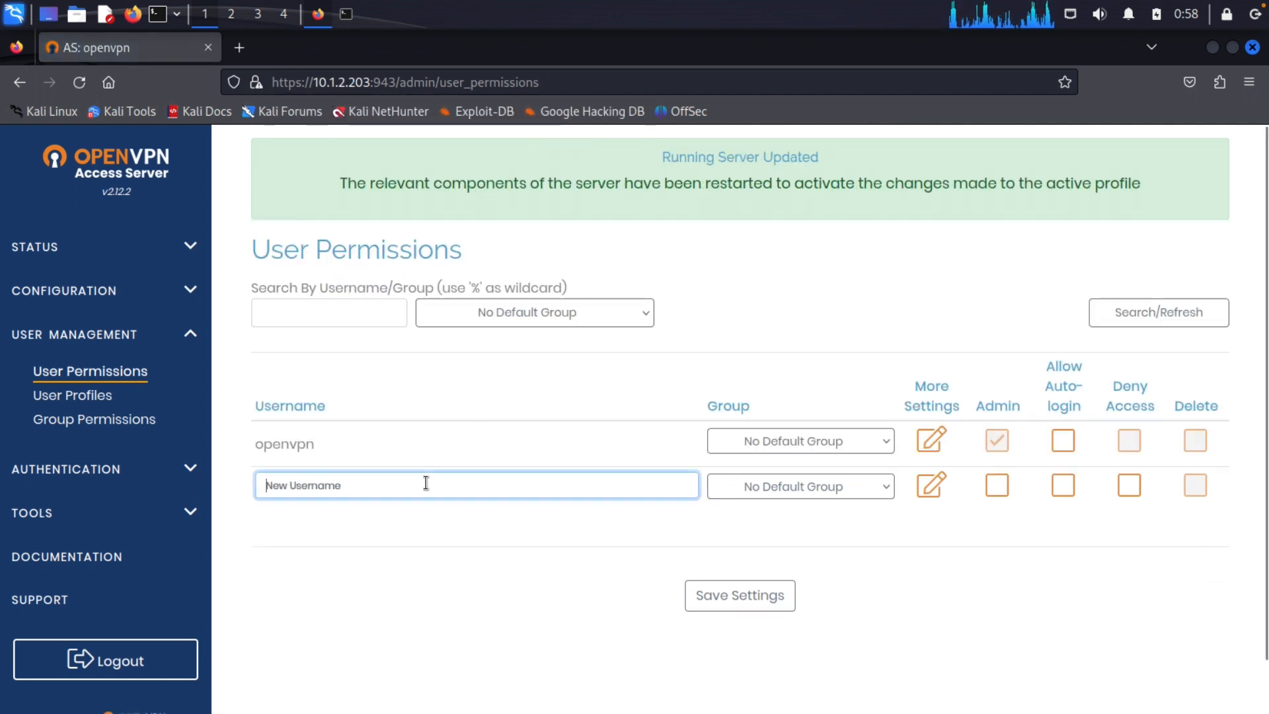
pyautogui.write('oscp')
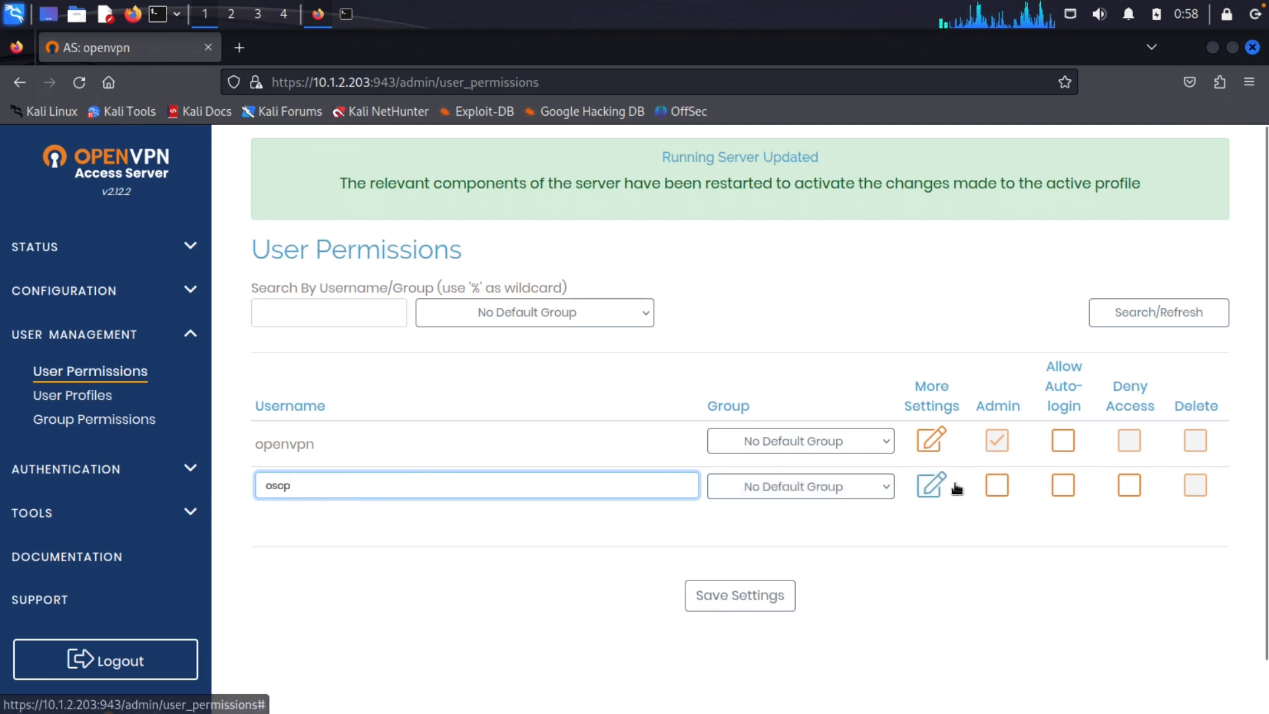
pyautogui.click(1064, 485)
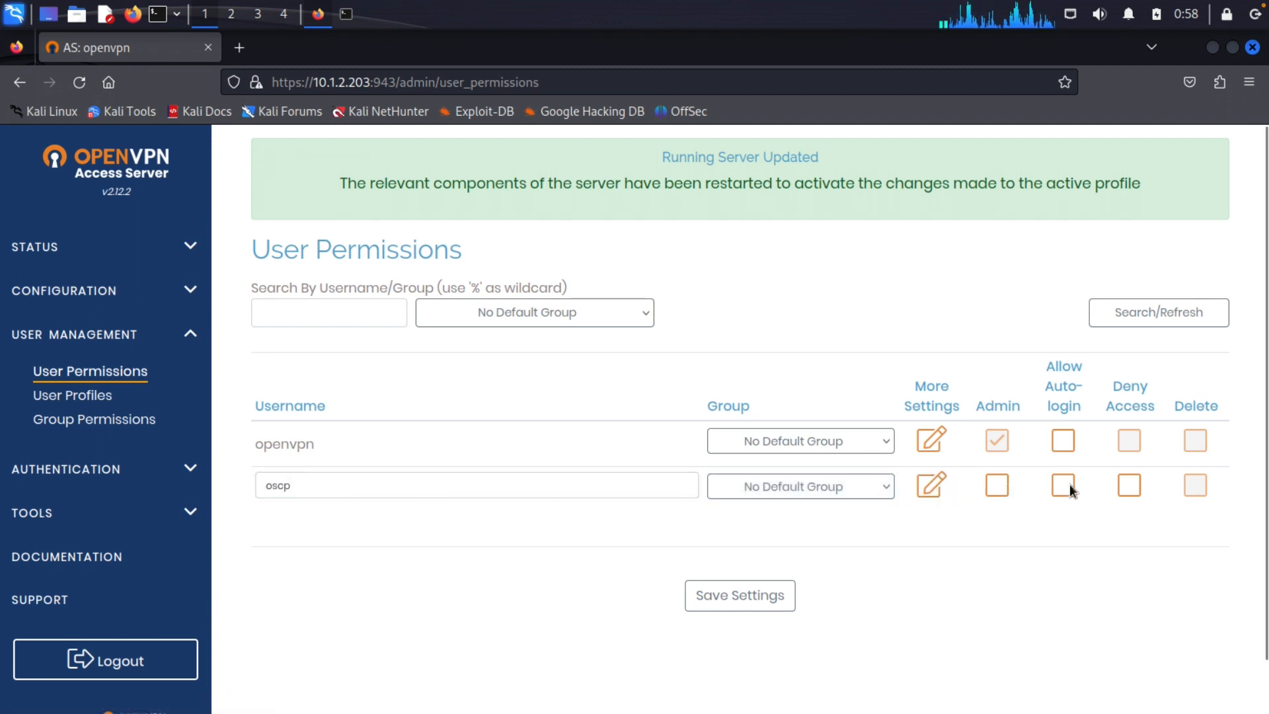
pyautogui.click(933, 487)
pyautogui.scroll(-3, 862, 600)
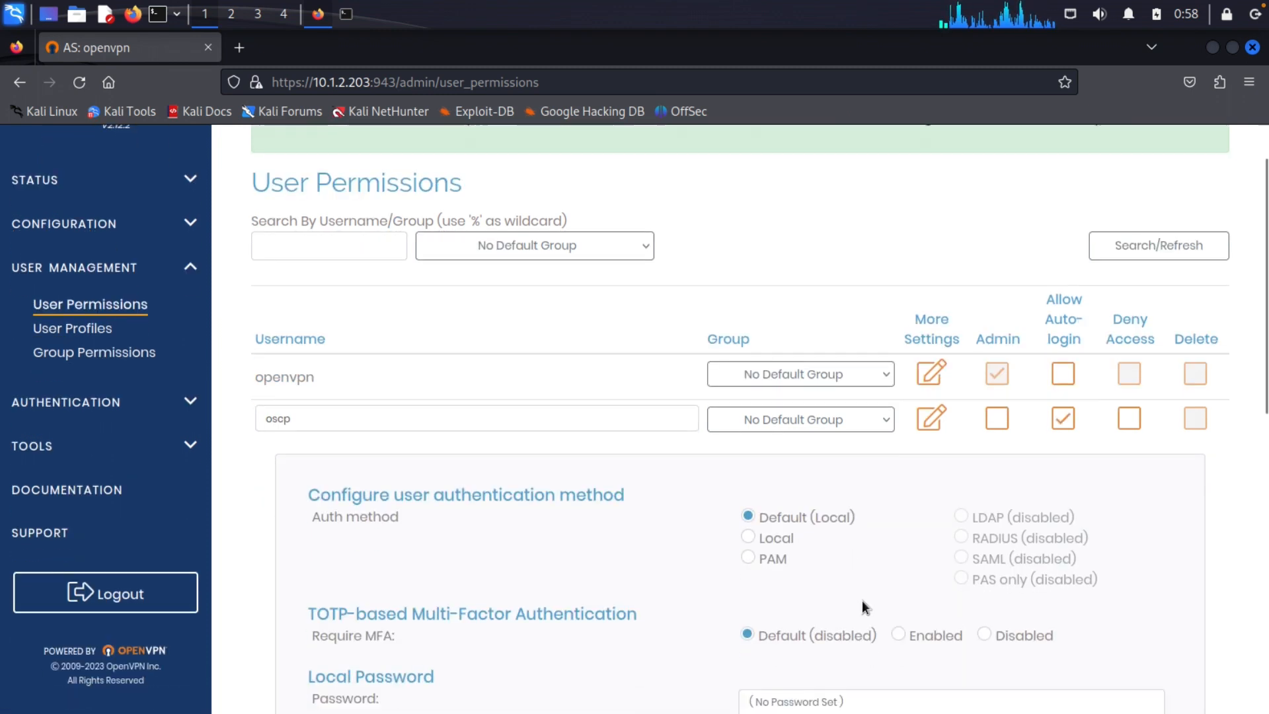
pyautogui.click(814, 669)
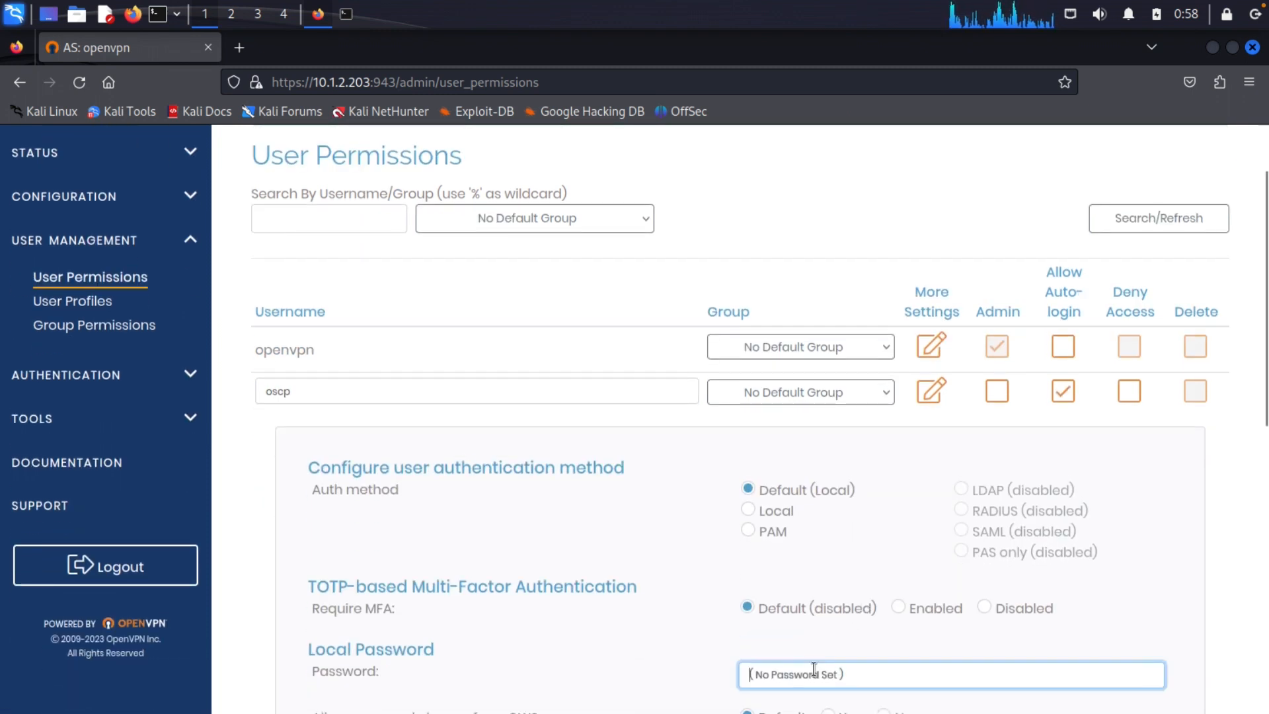
pyautogui.write('oscp')
pyautogui.scroll(-8, 776, 570)
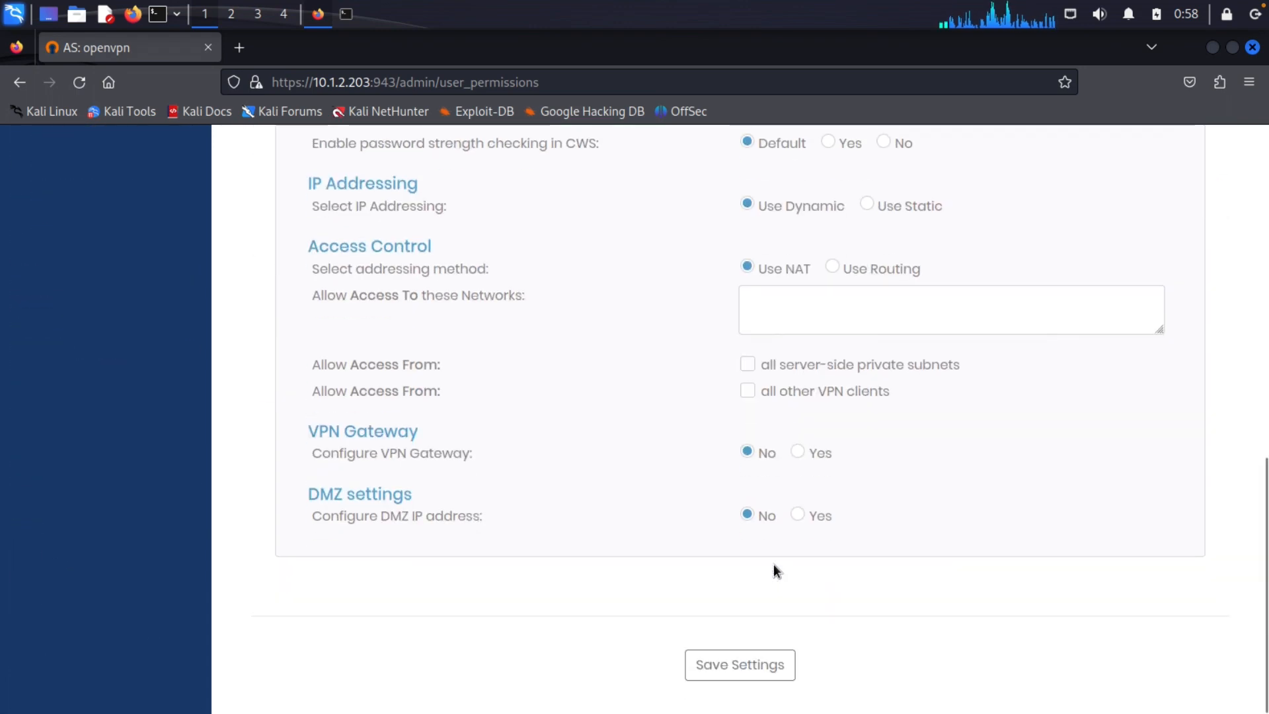
pyautogui.click(749, 676)
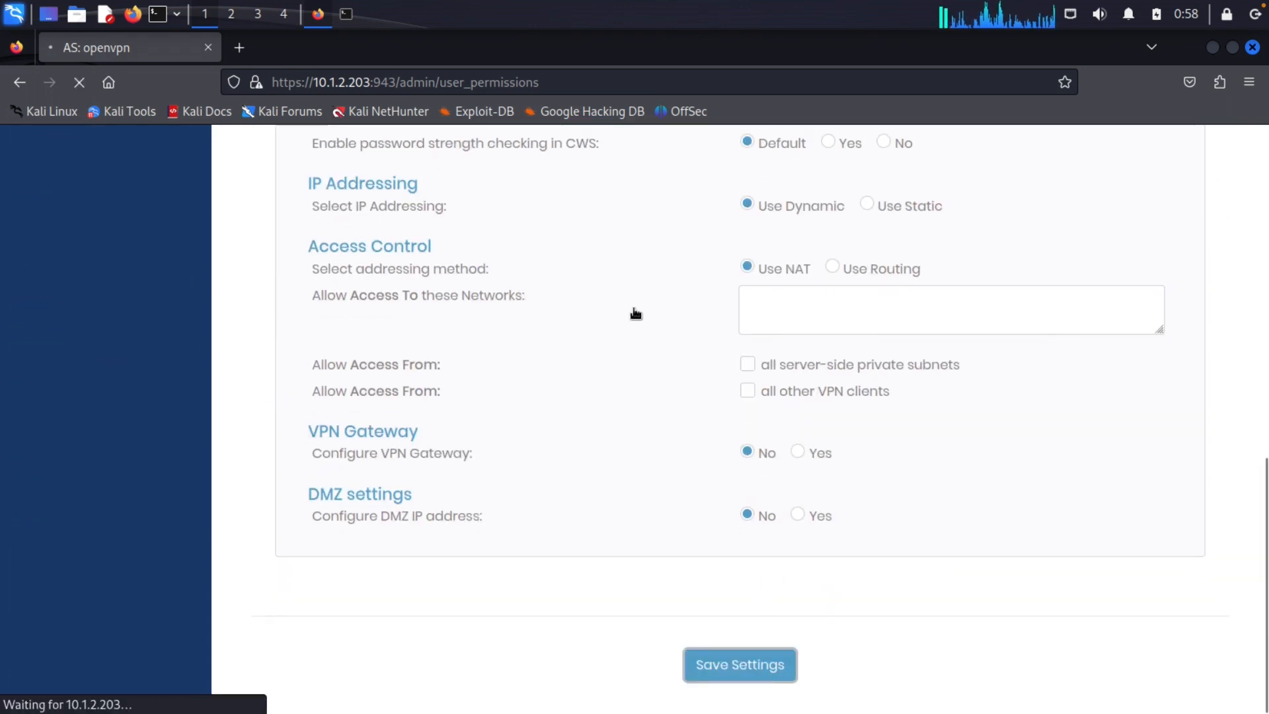
pyautogui.click(712, 280)
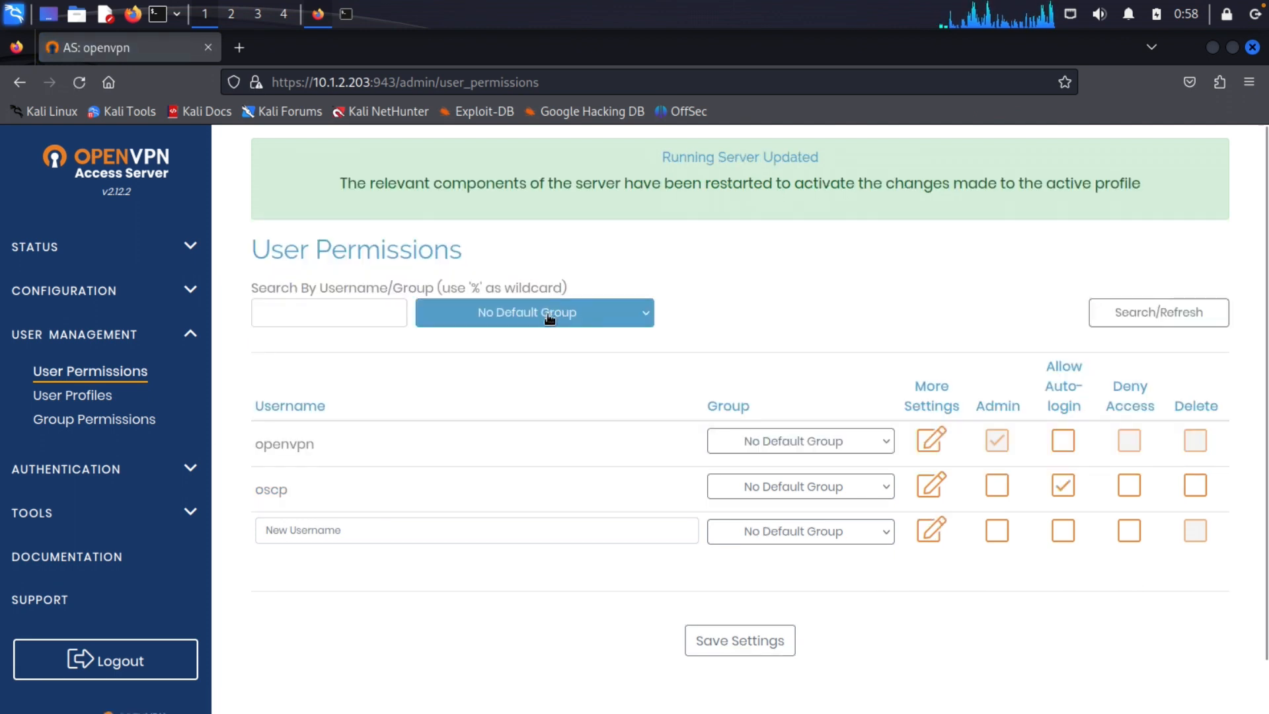
pyautogui.click(92, 290)
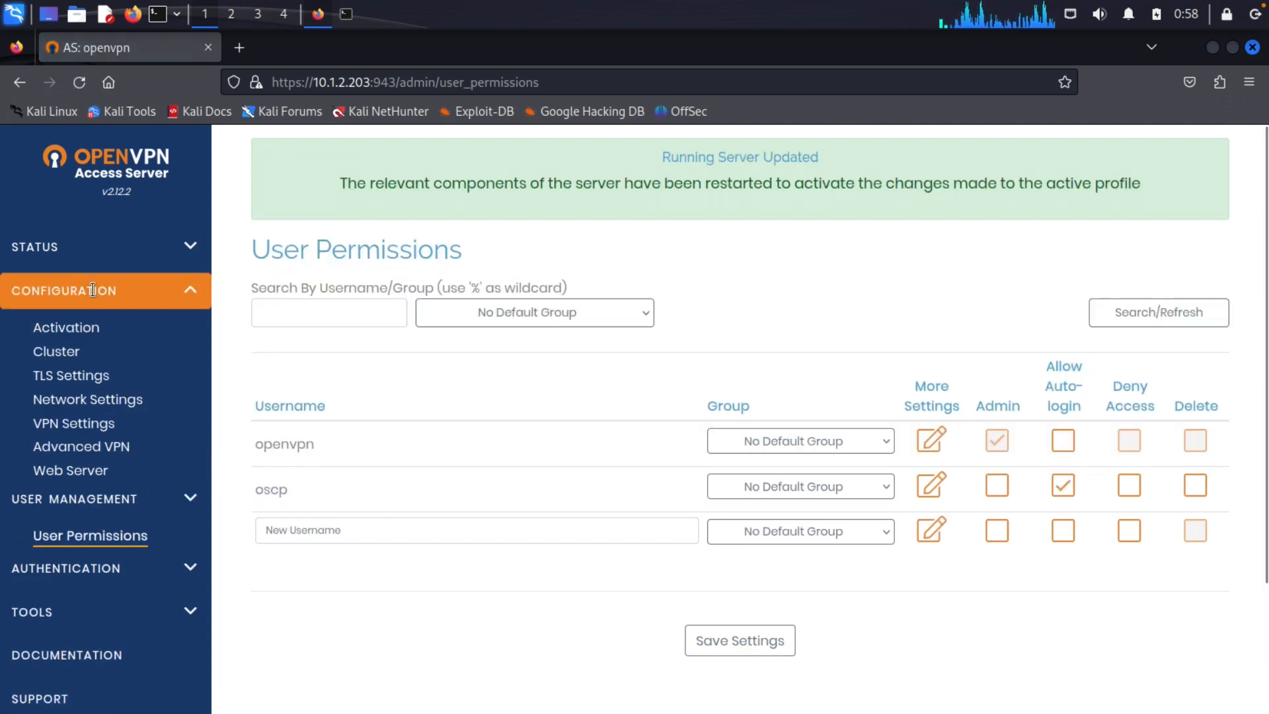
pyautogui.click(101, 423)
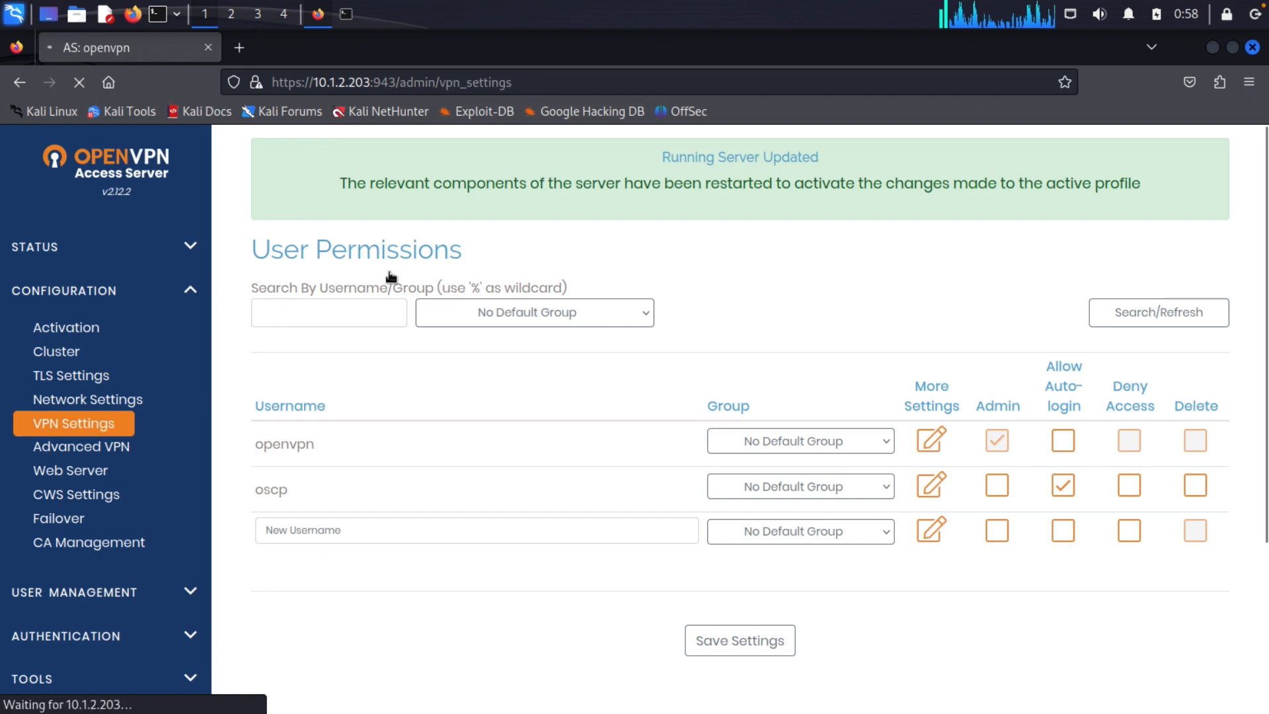
pyautogui.doubleClick(356, 381)
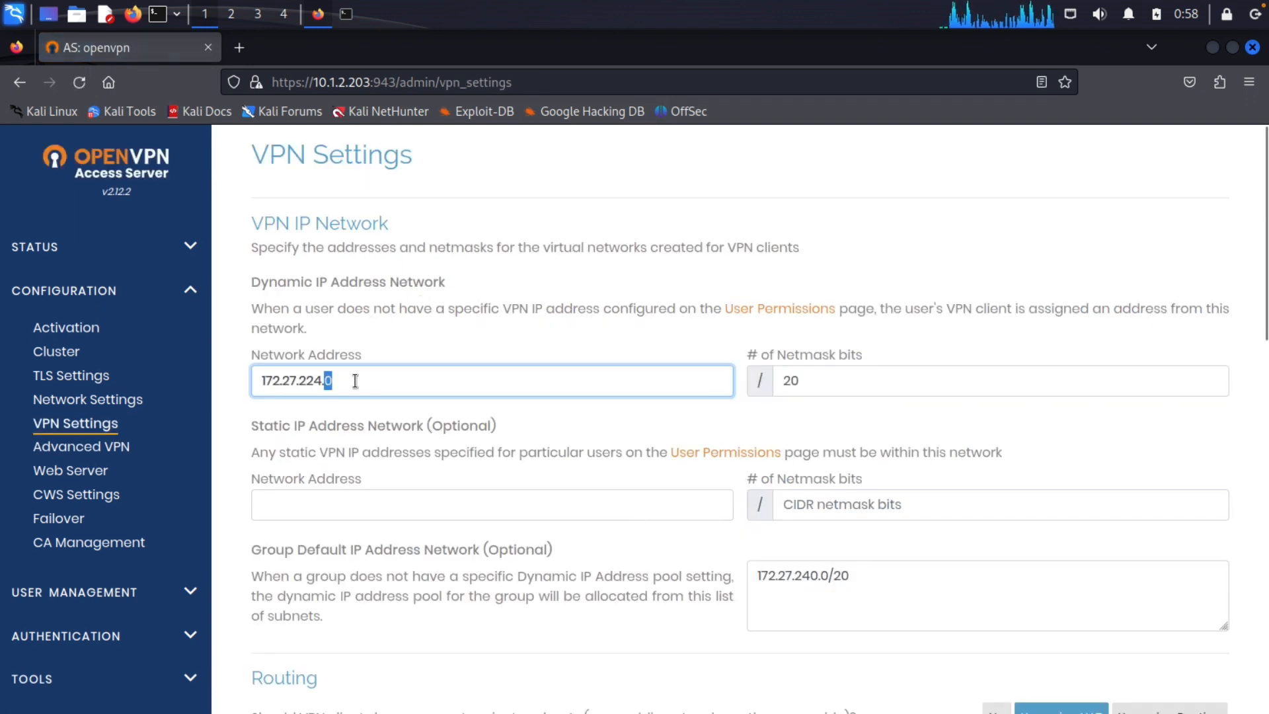
pyautogui.moveTo(365, 380); pyautogui.dragTo(248, 380)
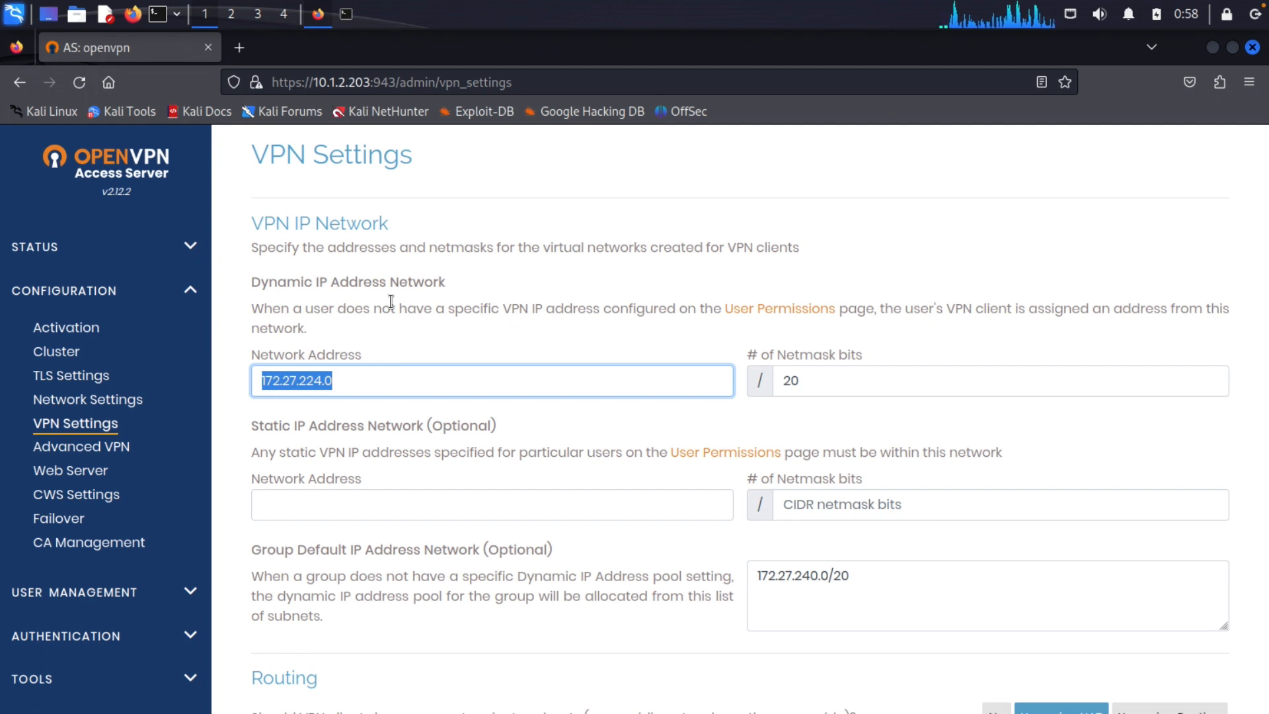
pyautogui.write('172')
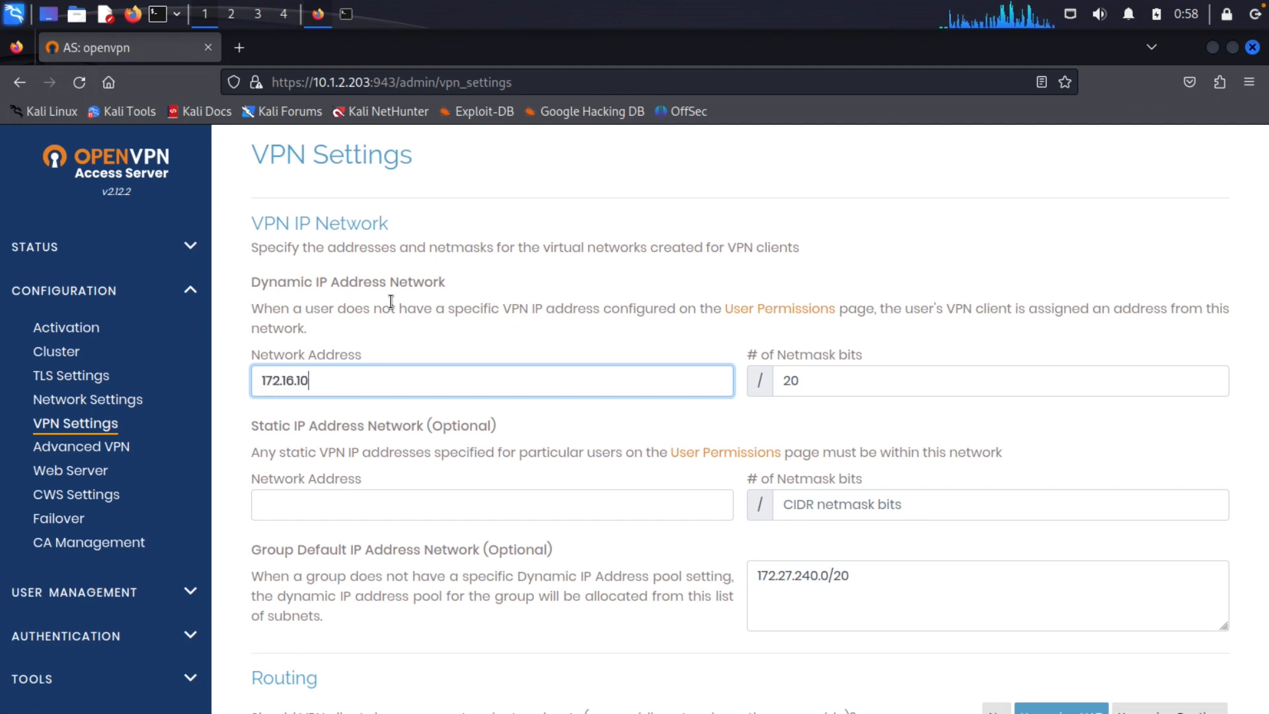
pyautogui.press('Tab')
pyautogui.write('24')
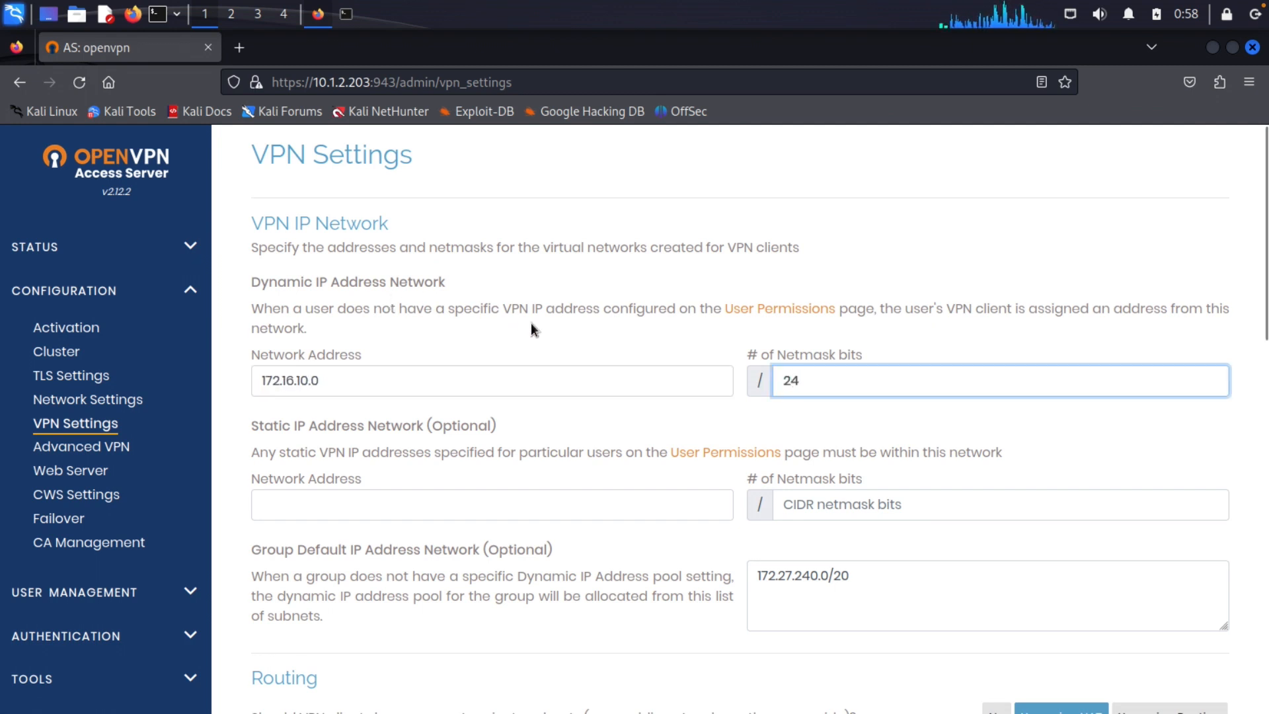
pyautogui.click(345, 504)
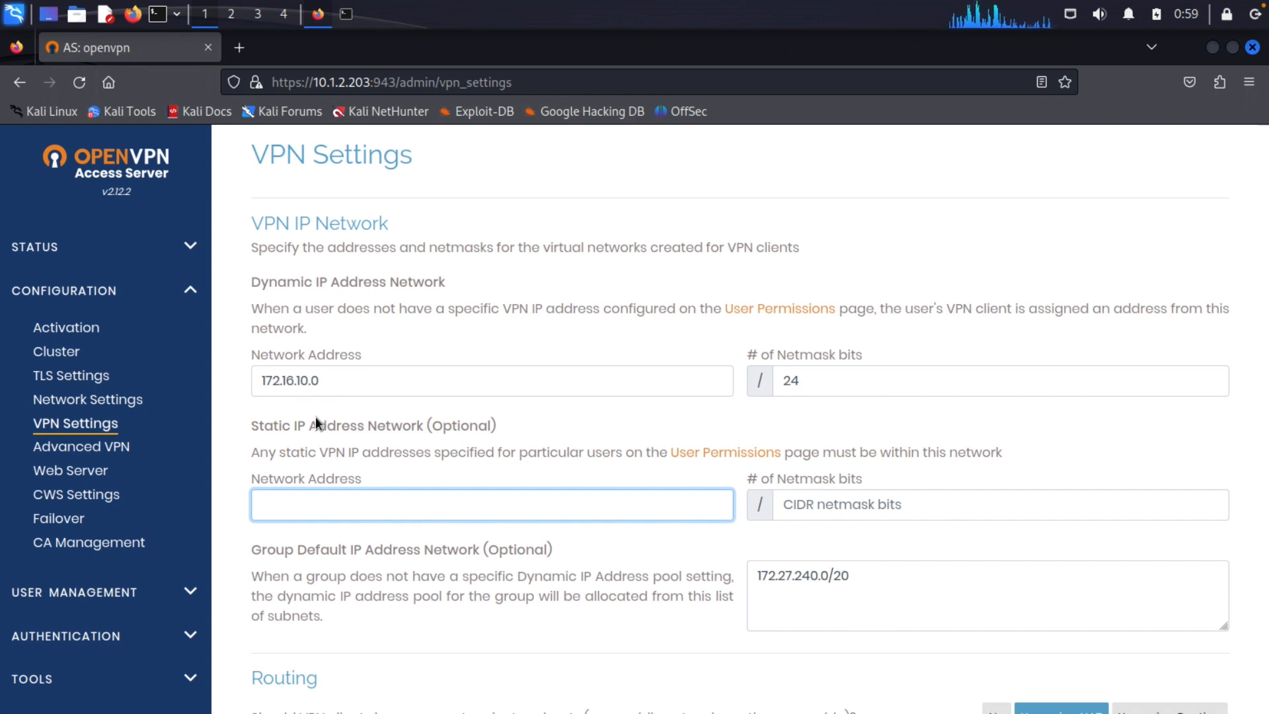
pyautogui.hotkey('ctrl', 'Left')
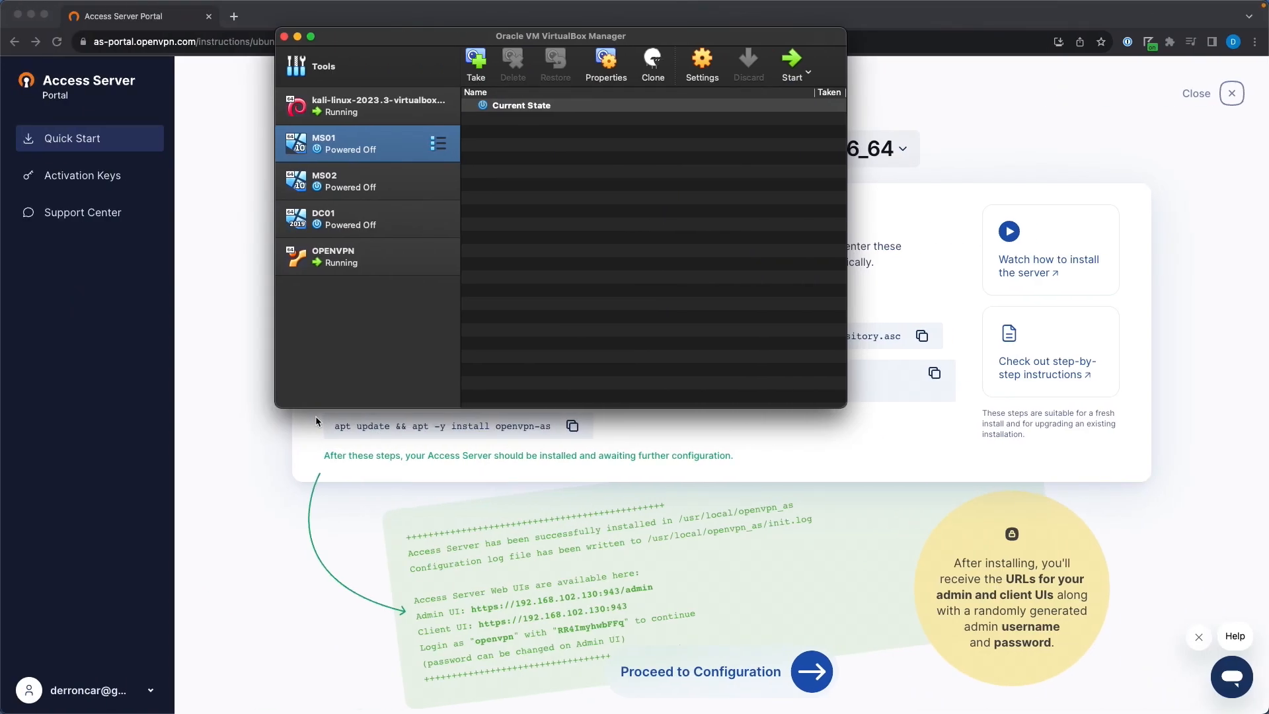
pyautogui.press('super+Tab')
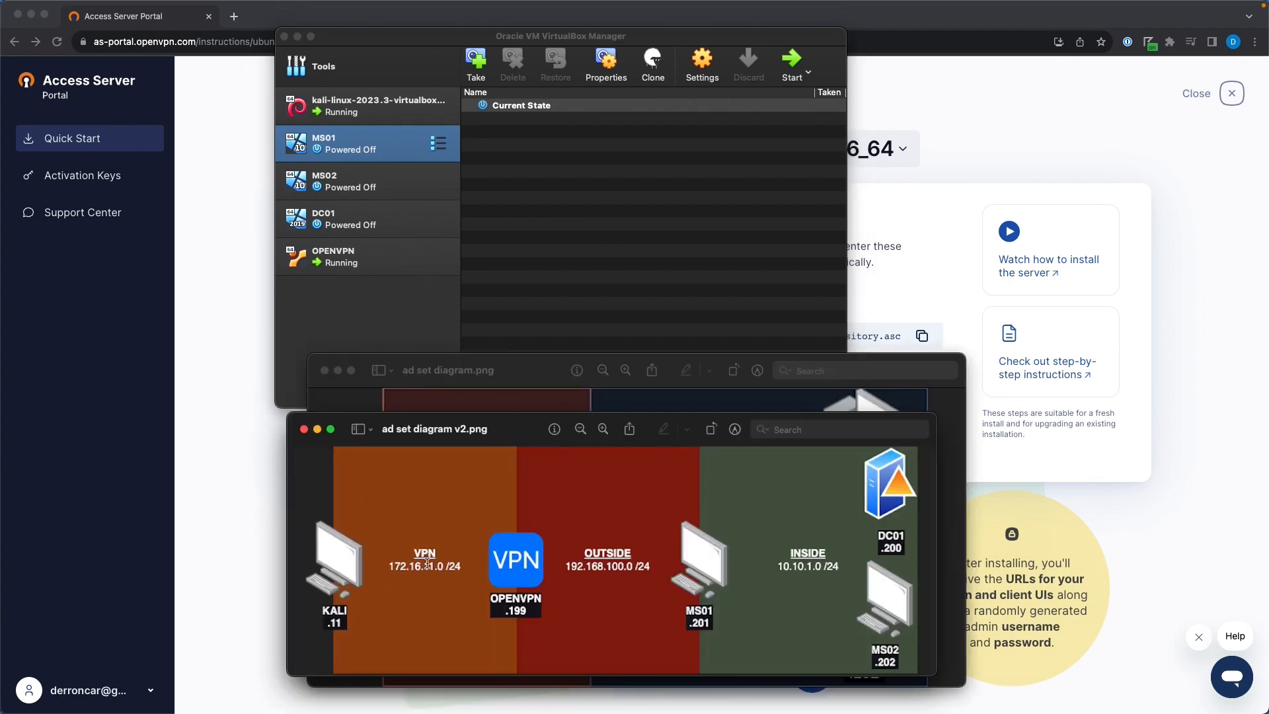
pyautogui.hotkey('ctrl', 'Right')
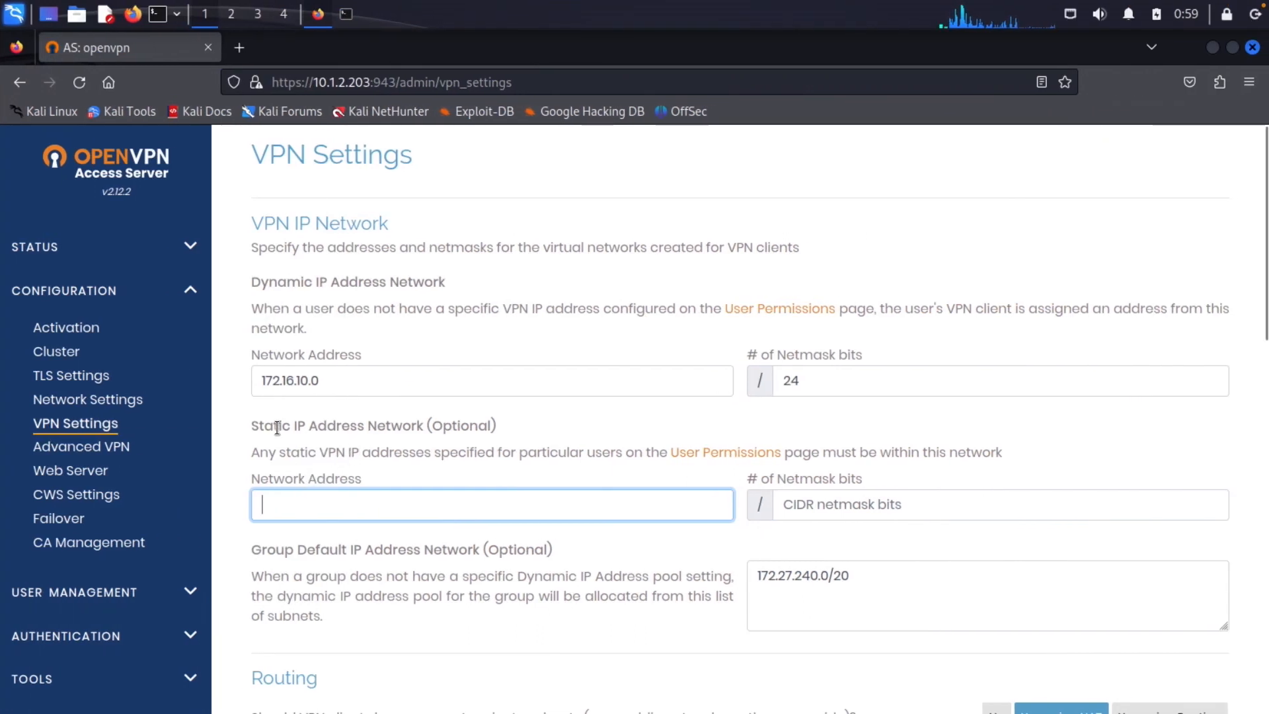
# Enter static IP network 172.16.11.0 /24 and change the group default pool to 172.16.10.0/24
pyautogui.write('172.1')
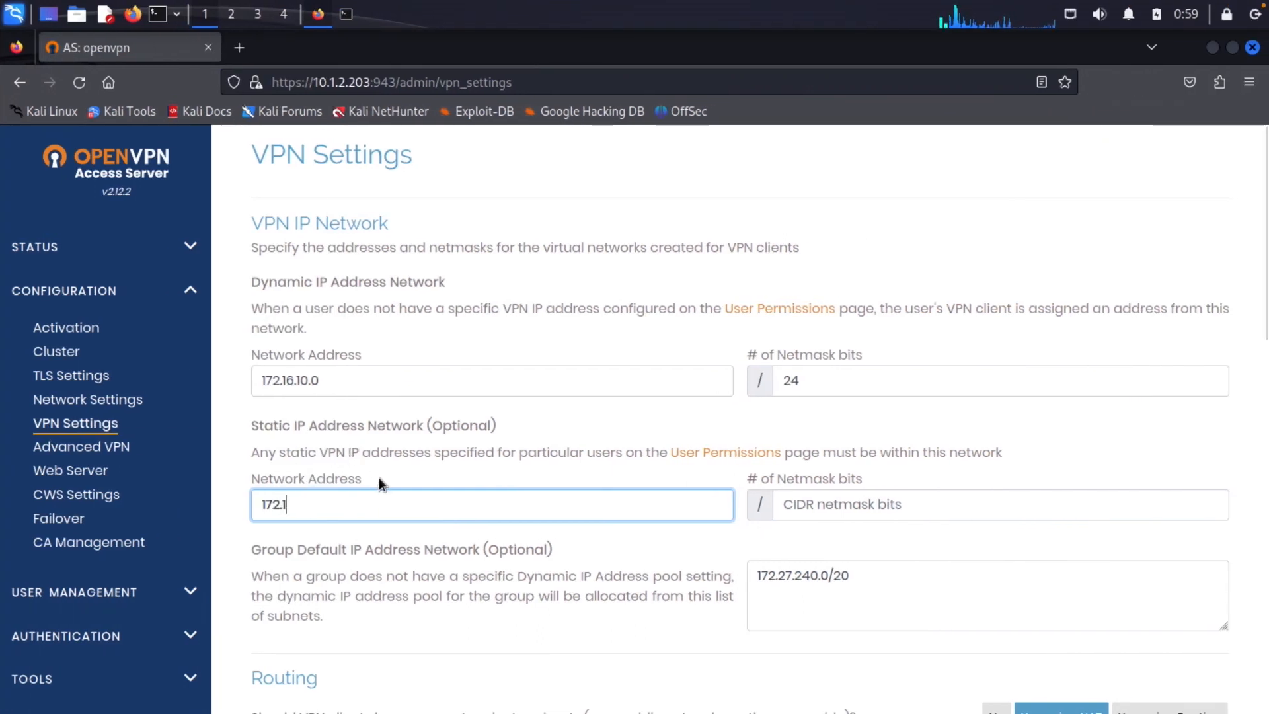
pyautogui.write('6.11.0')
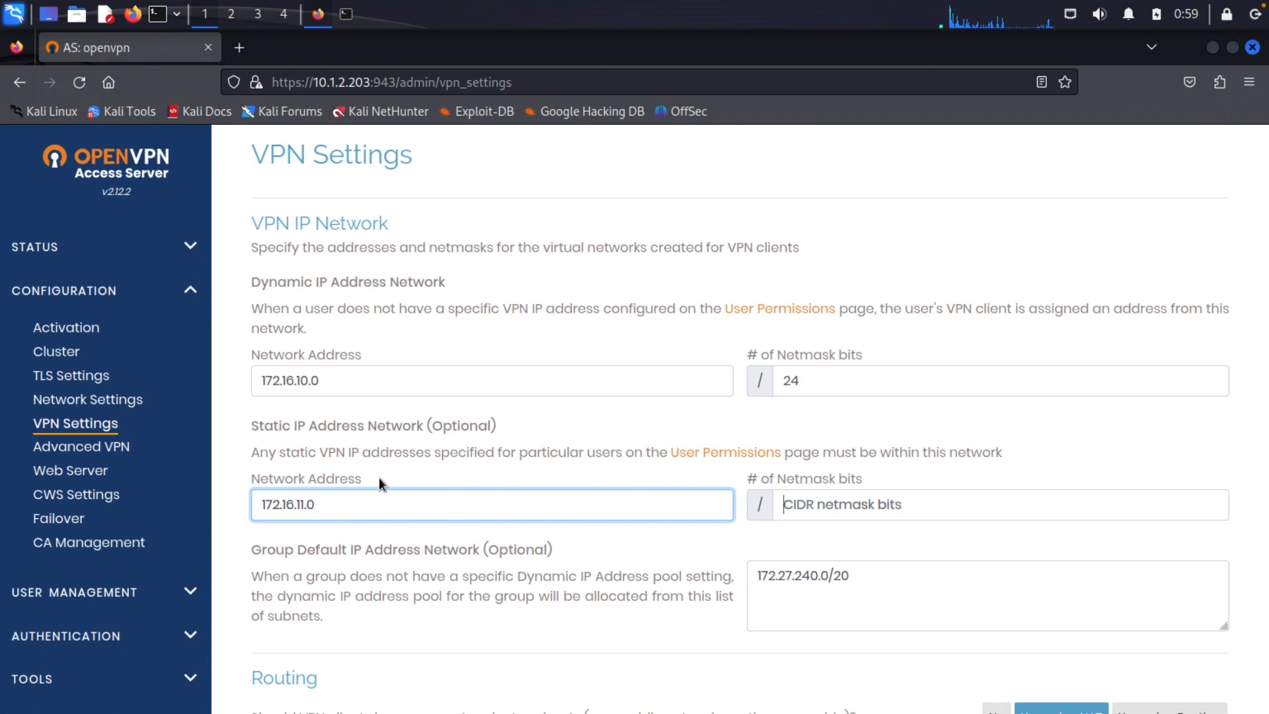
pyautogui.press('Tab')
pyautogui.write('24')
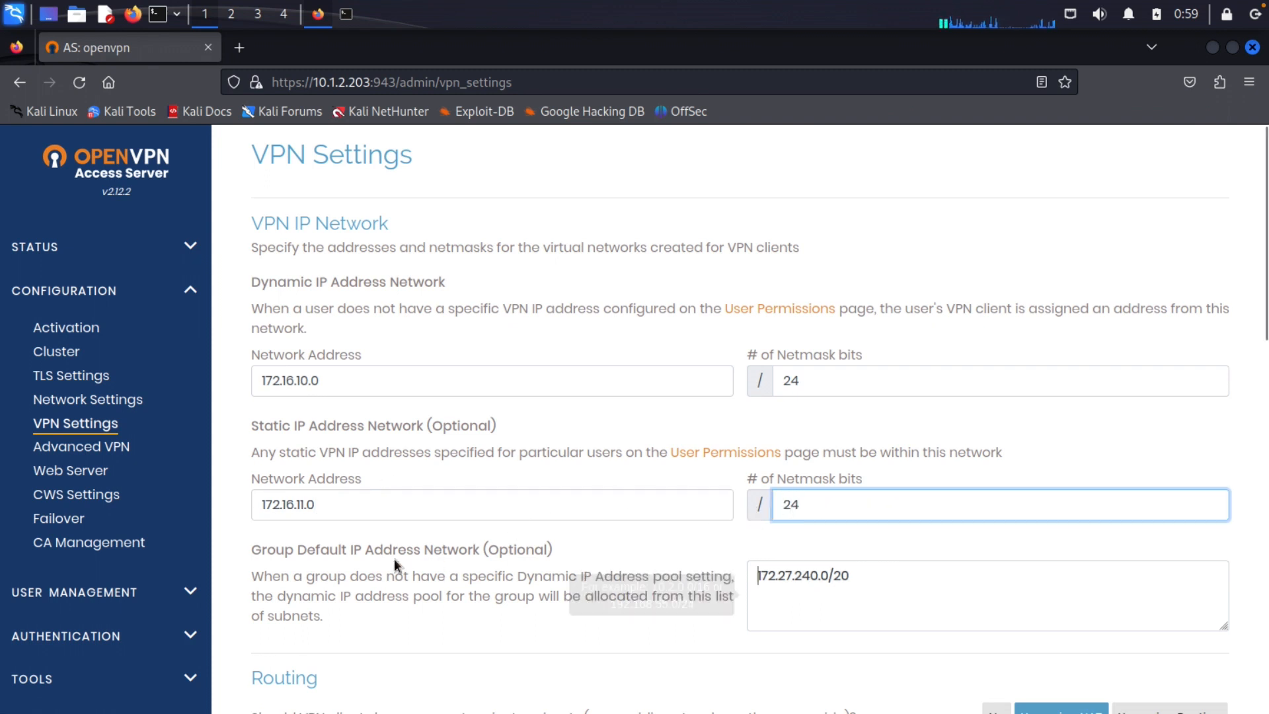
pyautogui.press('Tab')
pyautogui.moveTo(839, 577); pyautogui.dragTo(731, 577)
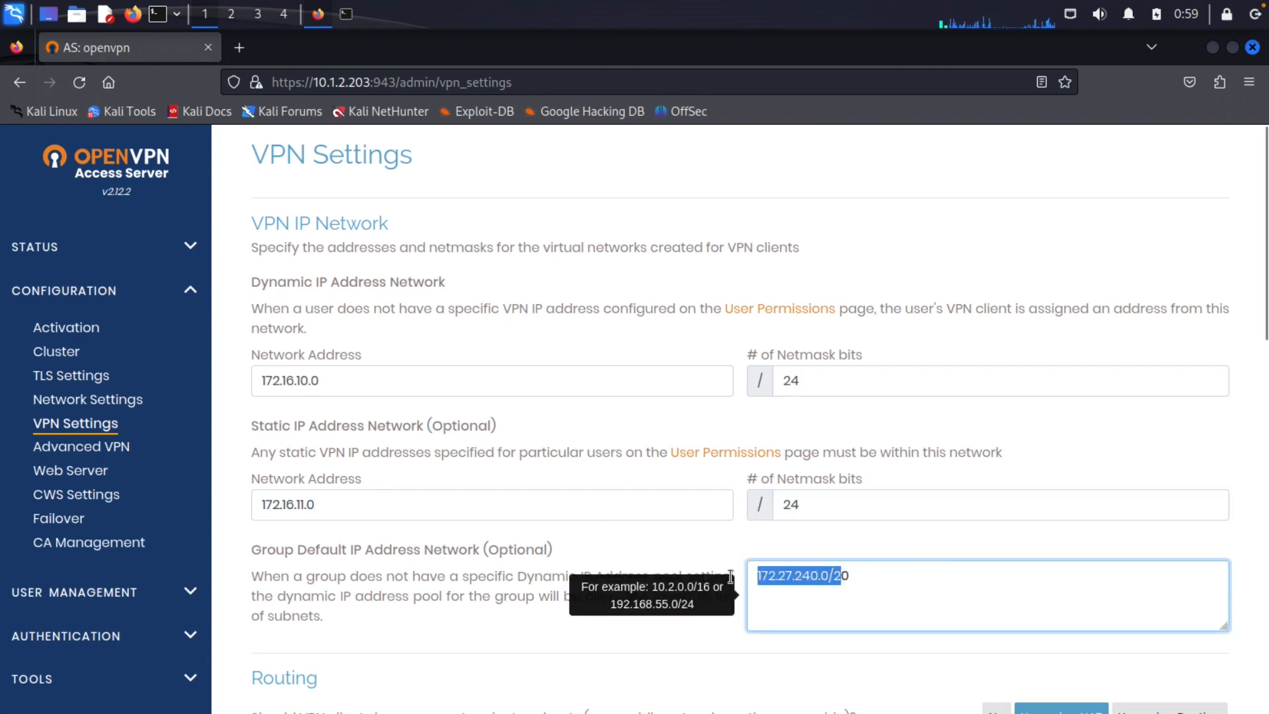
pyautogui.write('172.16.16.1')
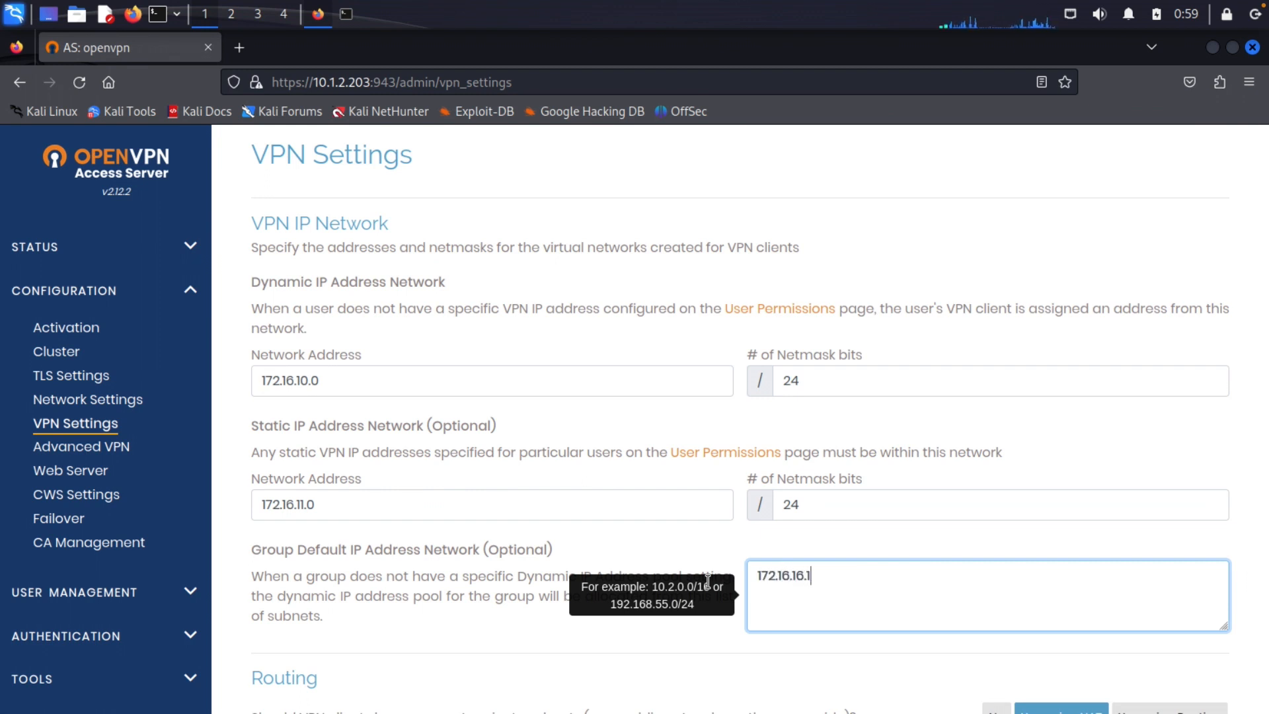
pyautogui.write('0.0/24')
pyautogui.click(812, 577)
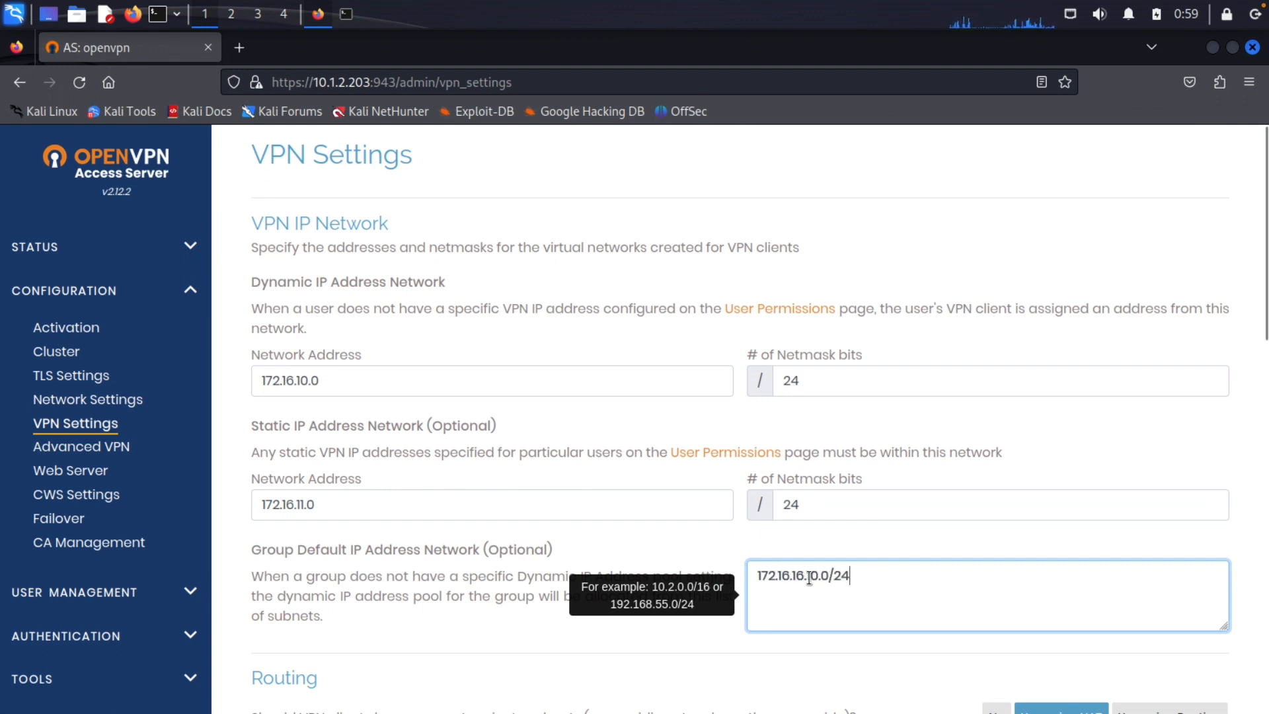
pyautogui.press('BackSpace')
pyautogui.press('BackSpace')
pyautogui.press('BackSpace')
pyautogui.press('BackSpace')
pyautogui.press('BackSpace')
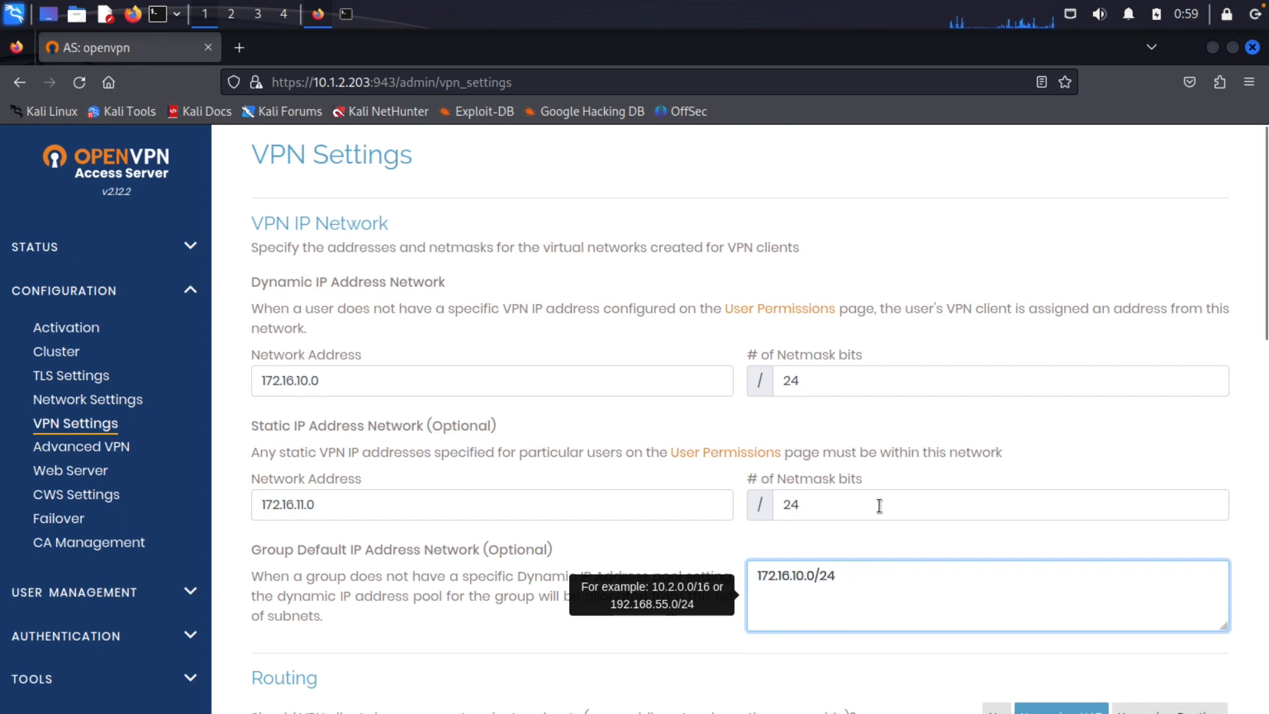
pyautogui.scroll(-2, 880, 506)
pyautogui.scroll(-1, 879, 507)
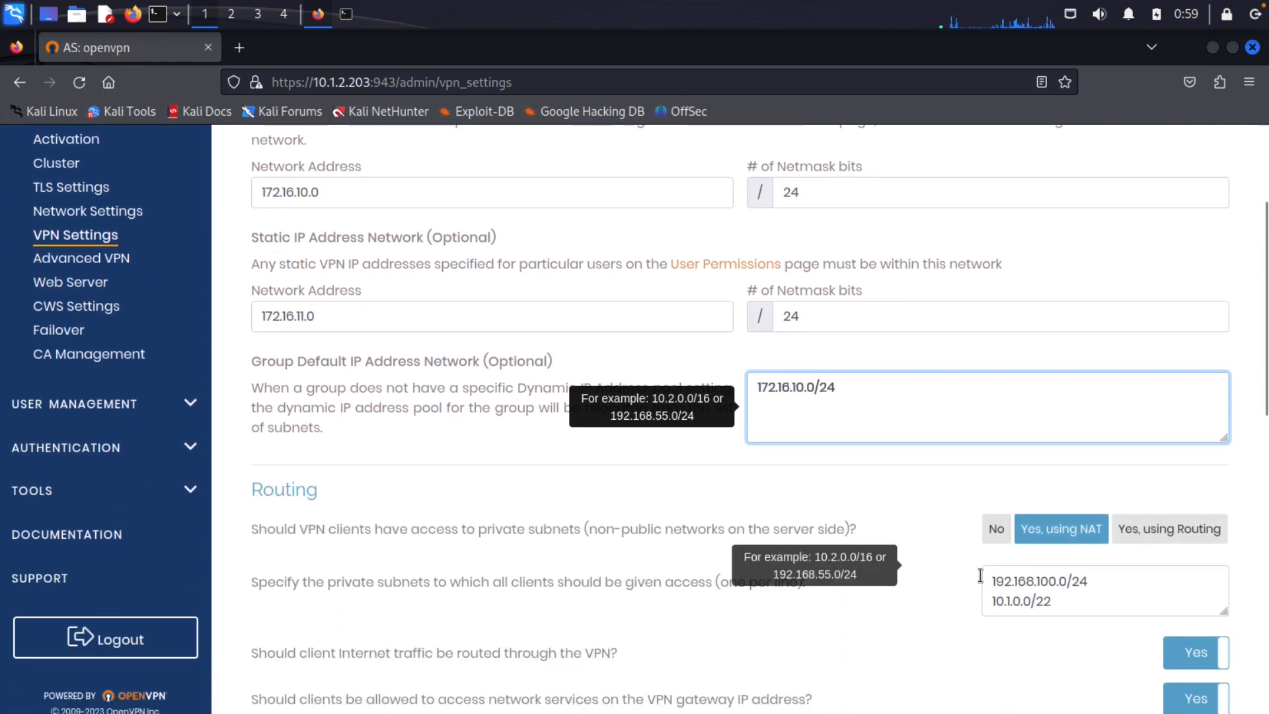
# Choose 'Yes, using Routing' and delete 10.1.0.0/22, leaving only 192.168.100.0/24 as private subnet
pyautogui.click(1132, 537)
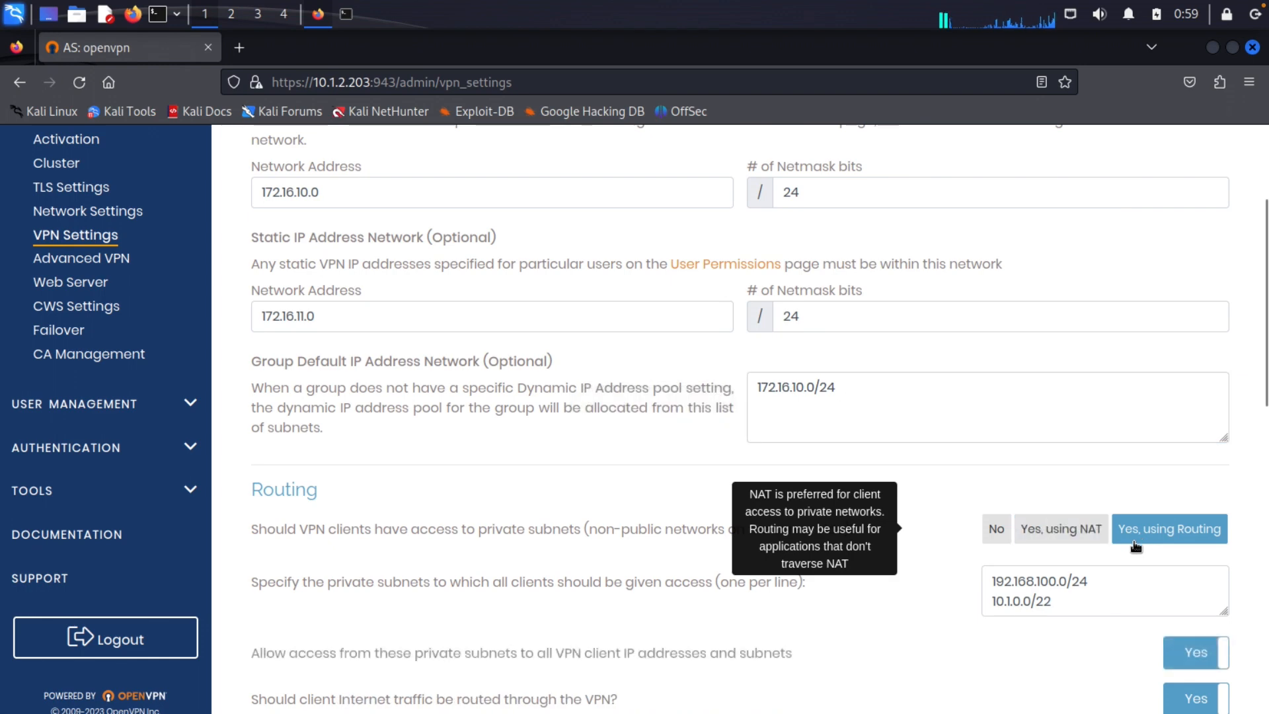
pyautogui.scroll(-1, 1132, 546)
pyautogui.click(1069, 495)
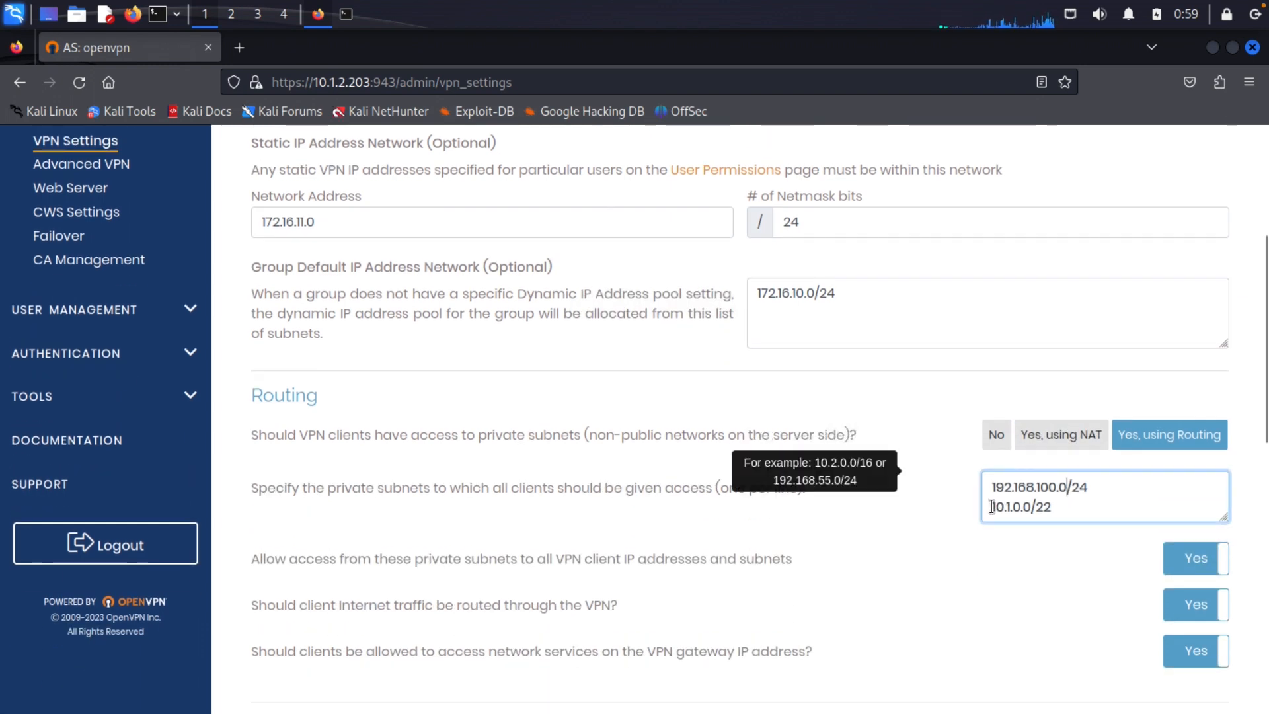
pyautogui.moveTo(992, 506); pyautogui.dragTo(1126, 547)
pyautogui.press('BackSpace')
pyautogui.press('BackSpace')
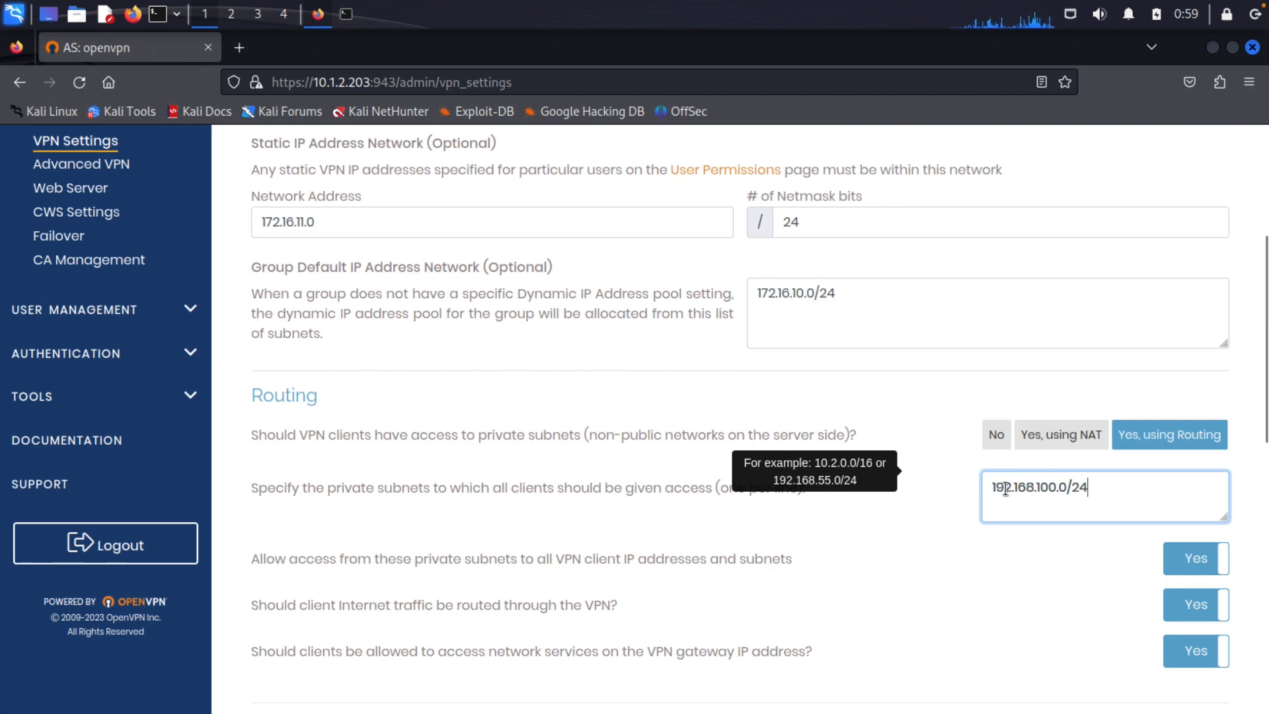
pyautogui.hotkey('ctrl', 'Left')
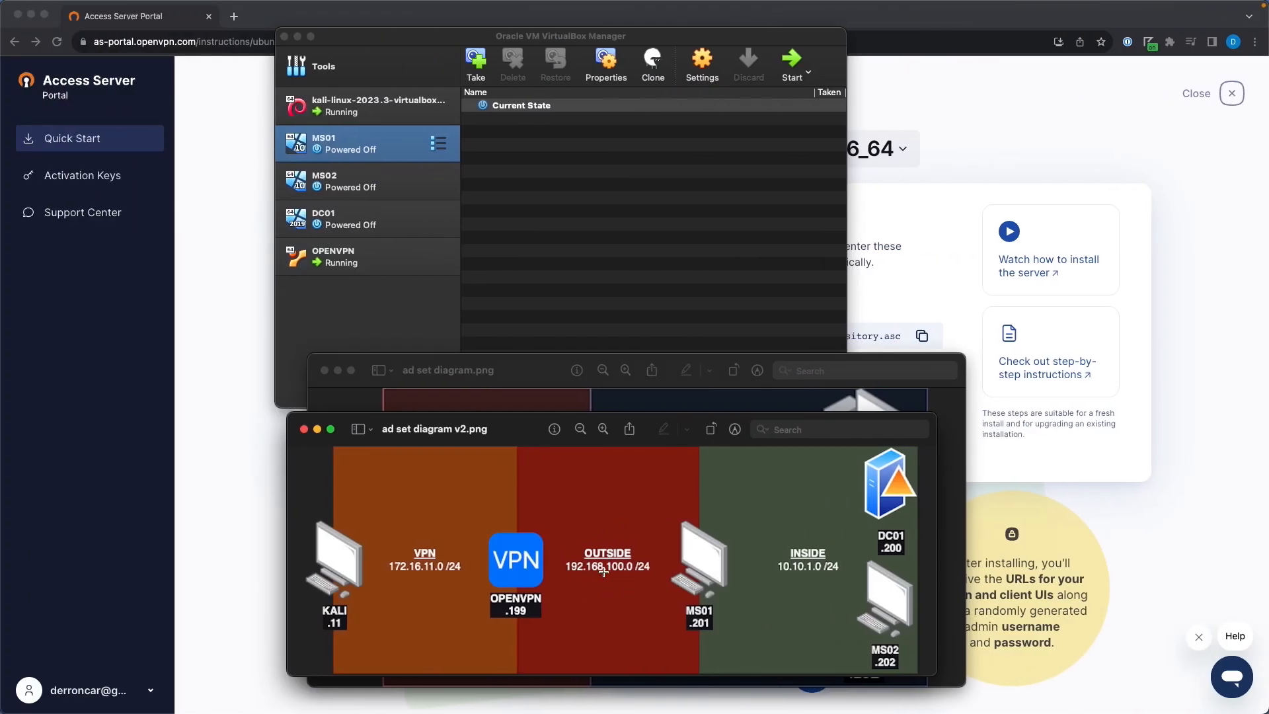
pyautogui.hotkey('ctrl', 'Right')
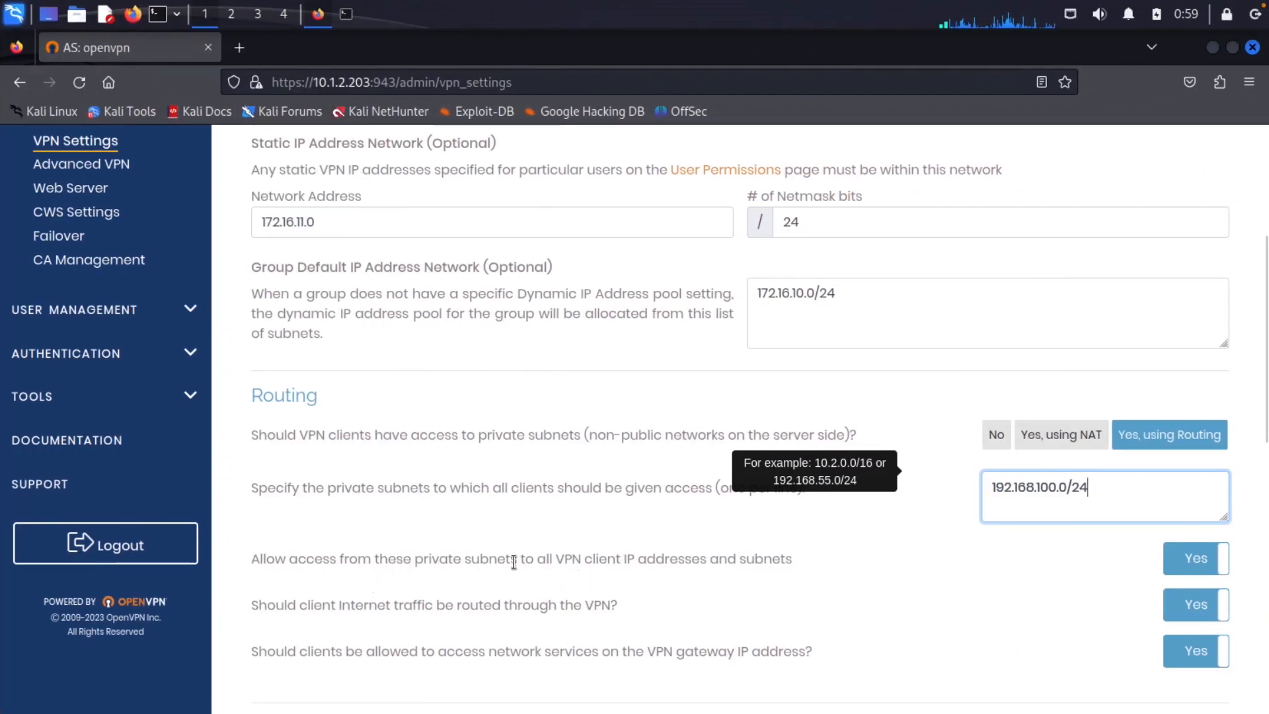
pyautogui.scroll(-3, 479, 561)
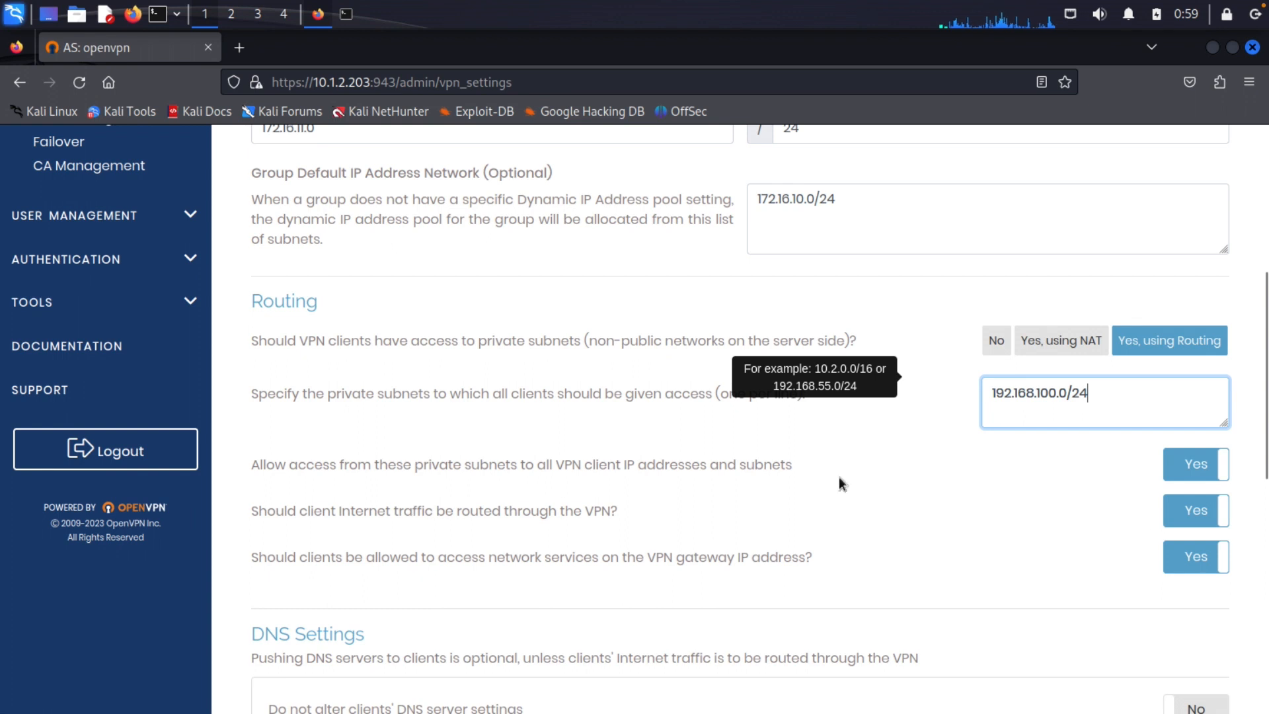
# Set client Internet traffic through the VPN to No and 'Do not alter clients' DNS' to Yes
pyautogui.click(1173, 519)
pyautogui.scroll(-3, 792, 534)
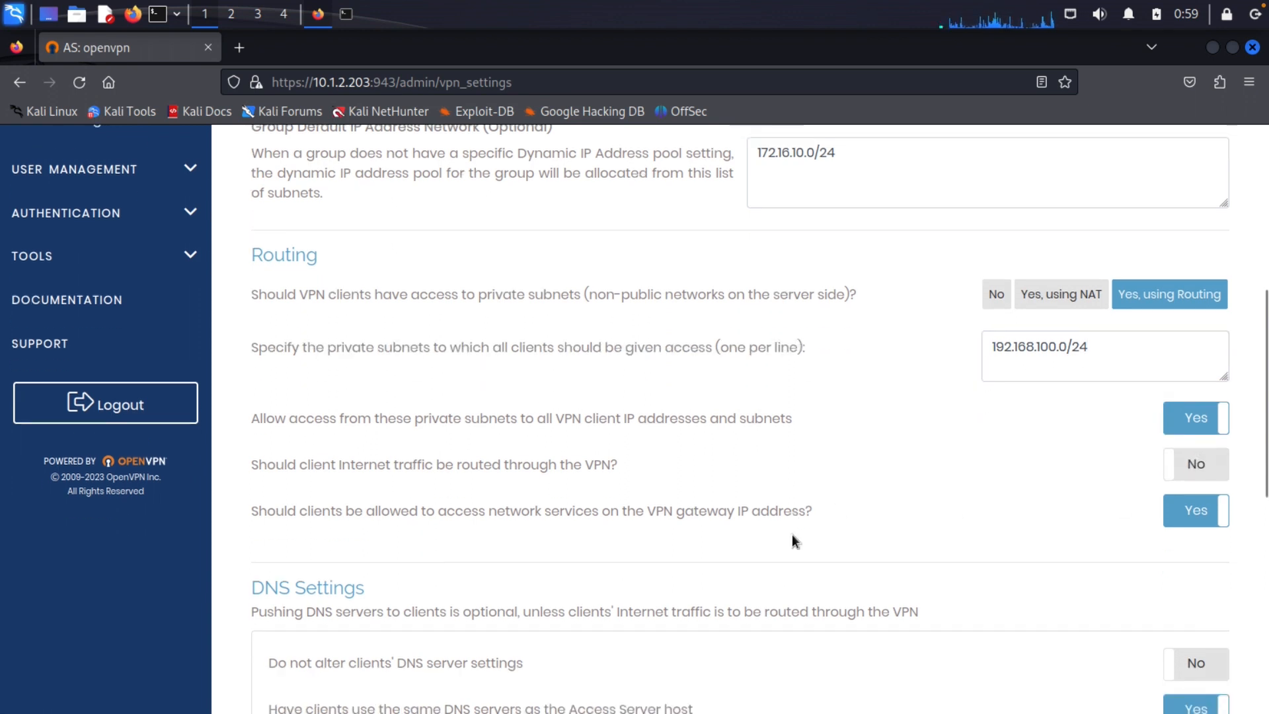
pyautogui.scroll(-3, 792, 534)
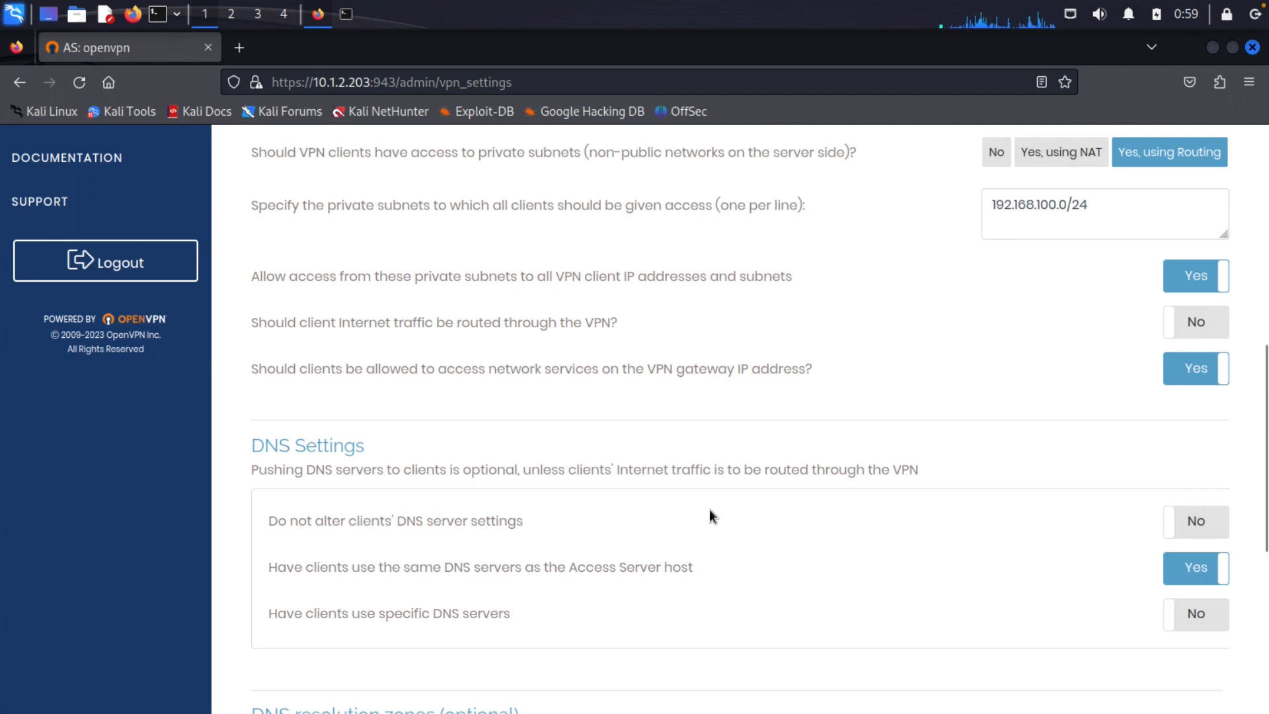
pyautogui.click(1207, 521)
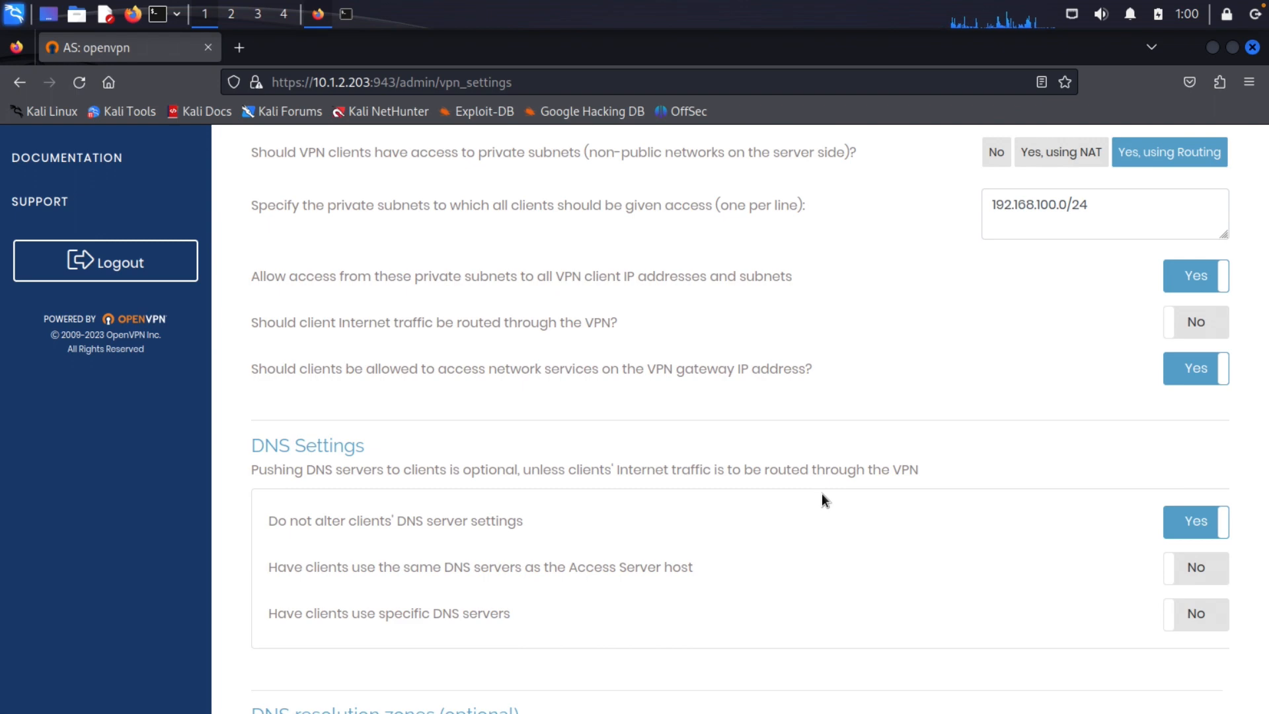
pyautogui.scroll(-6, 822, 493)
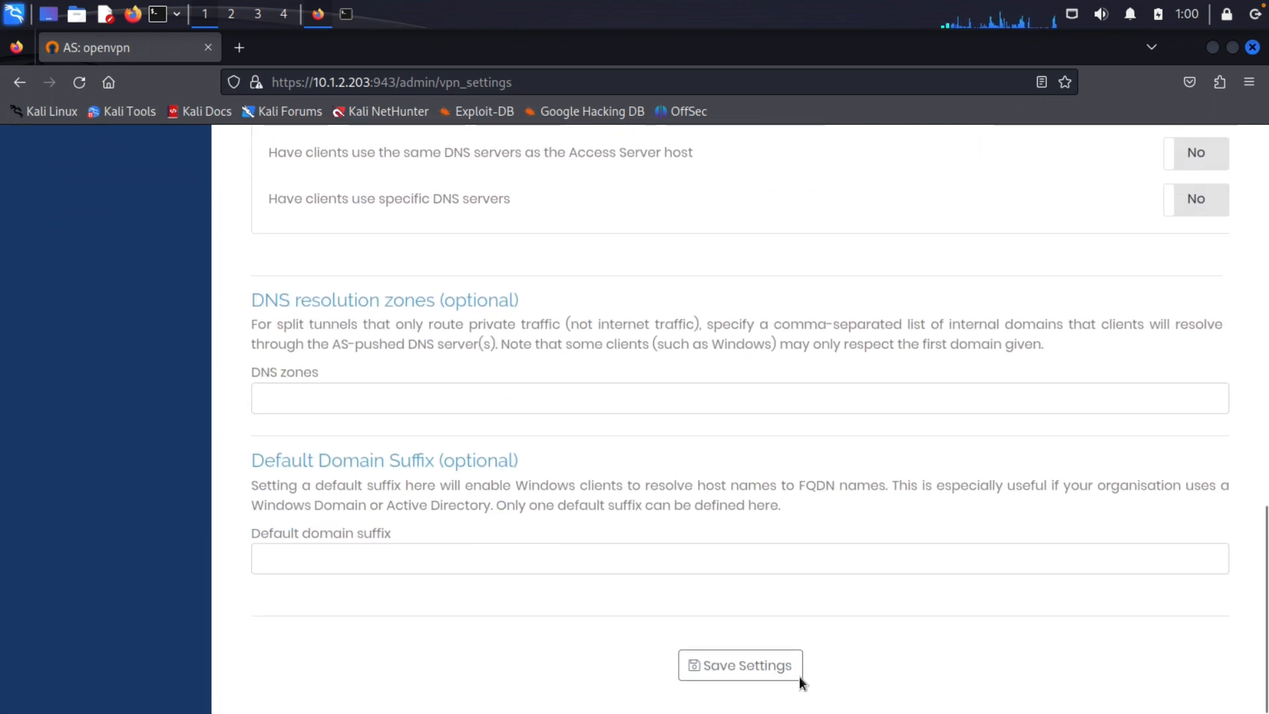
# Save the routing and DNS changes and push them to the running server
pyautogui.click(798, 674)
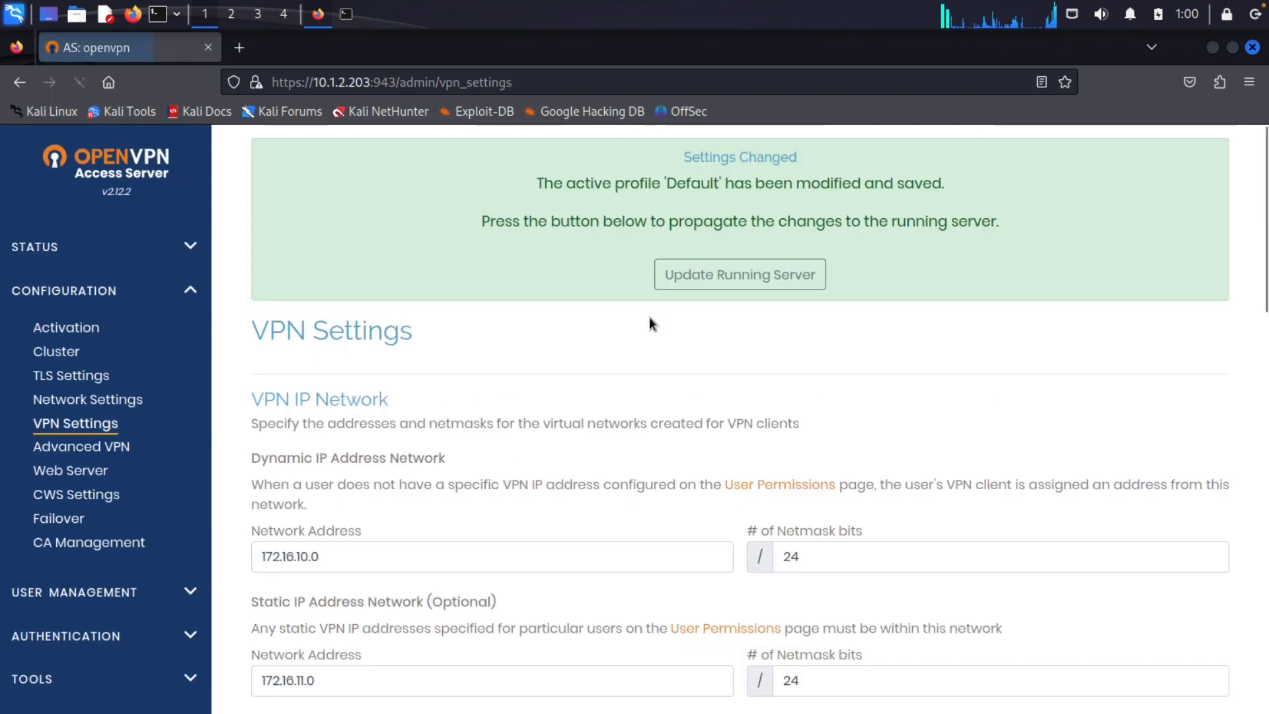
pyautogui.click(705, 275)
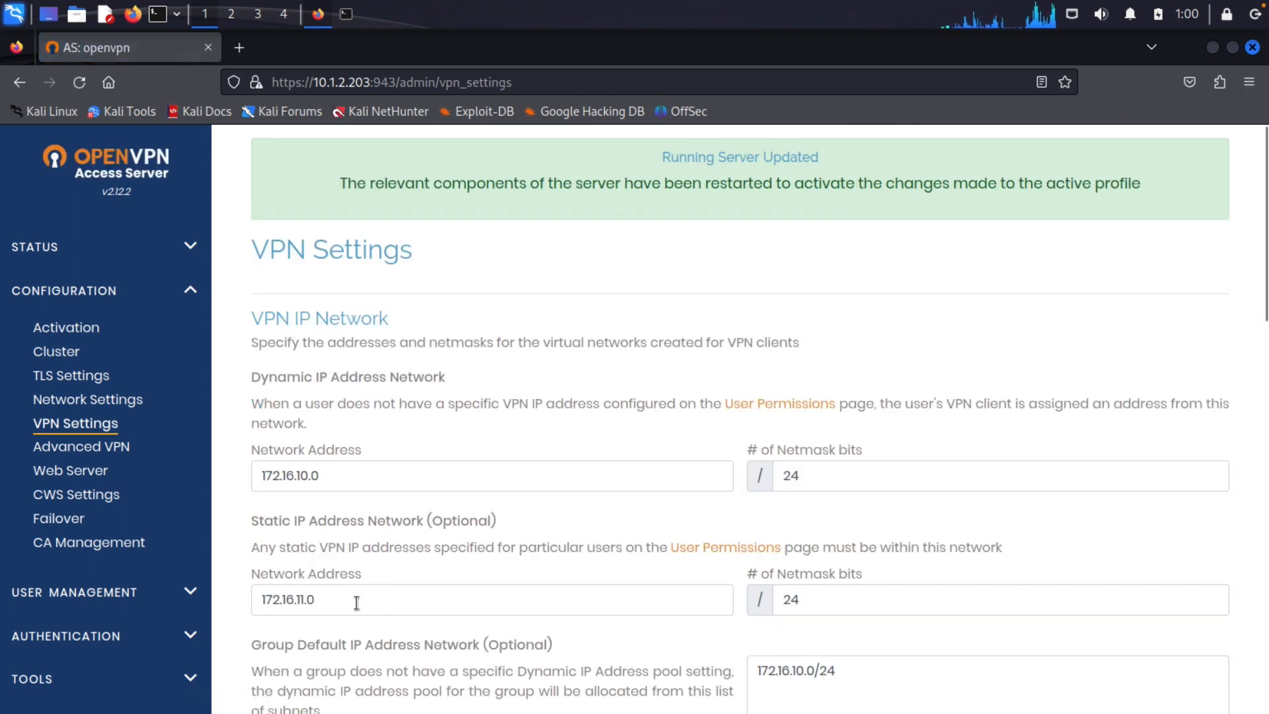
pyautogui.moveTo(356, 603); pyautogui.dragTo(238, 603)
pyautogui.hotkey('ctrl', 'c')
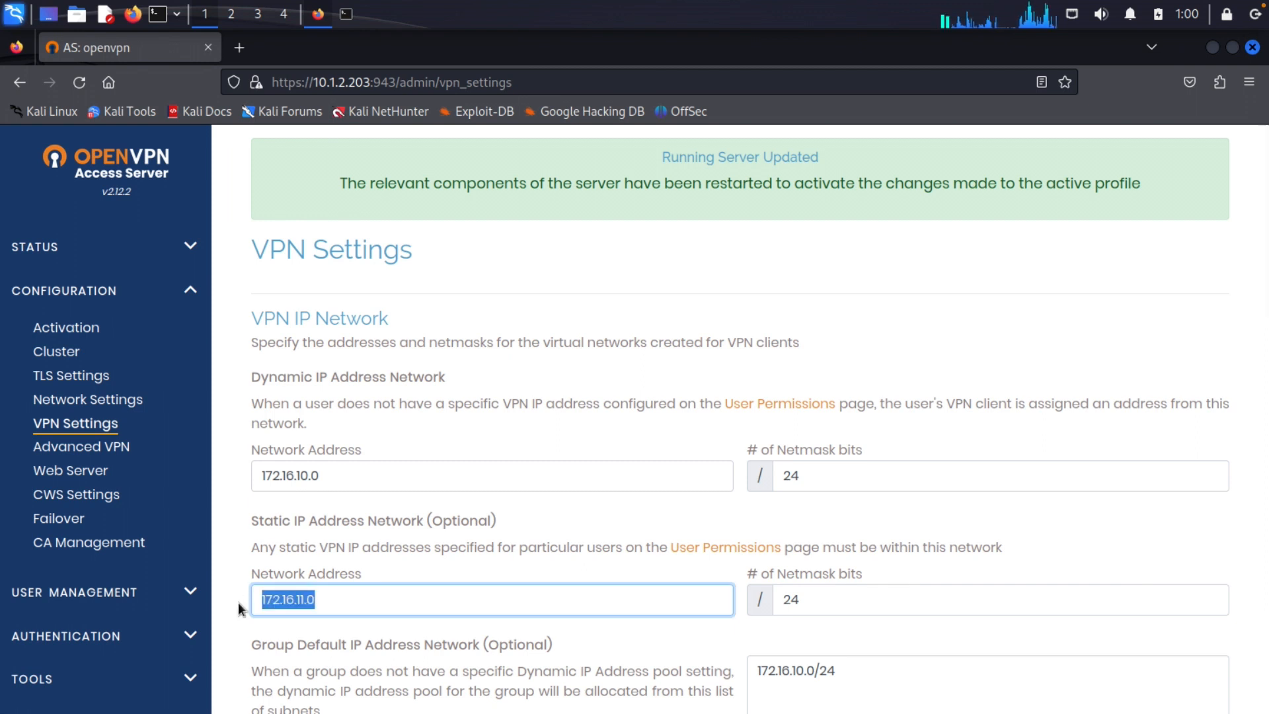
pyautogui.click(103, 589)
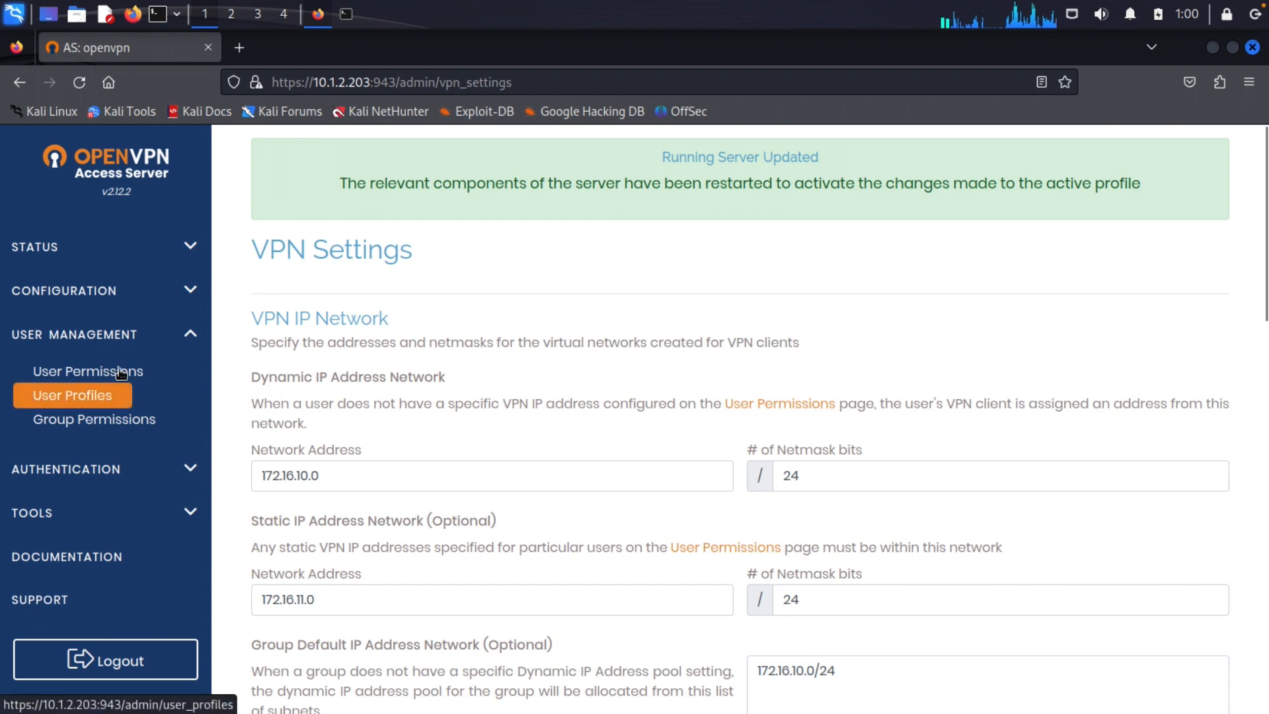
# Switch oscp to static address 172.16.11.11, save, and update the running server
pyautogui.click(117, 372)
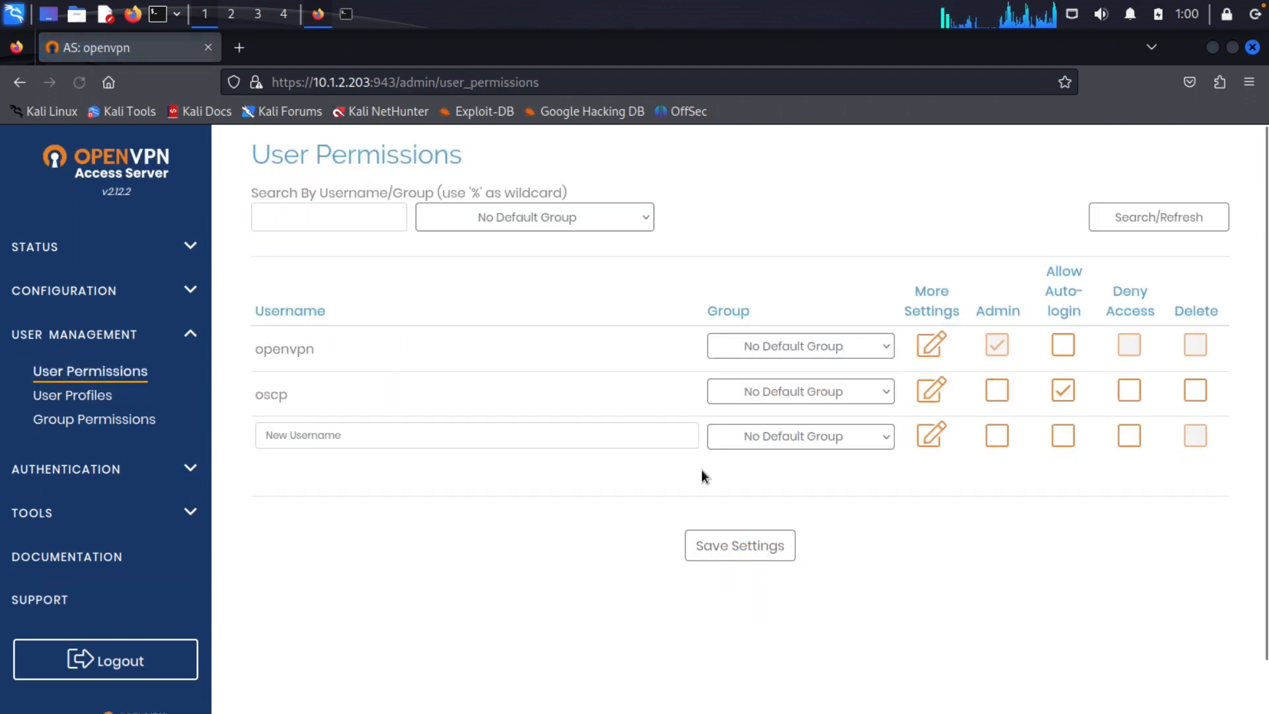
pyautogui.click(933, 390)
pyautogui.scroll(-3, 681, 522)
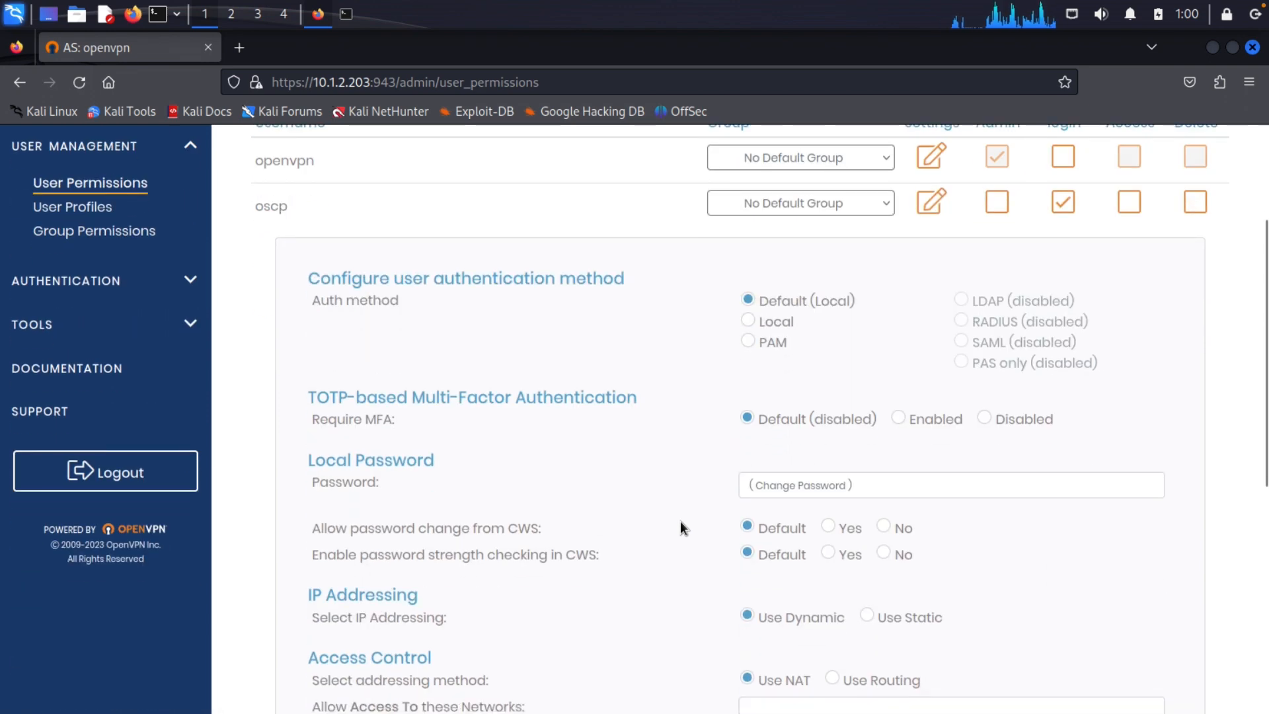
pyautogui.scroll(-3, 681, 527)
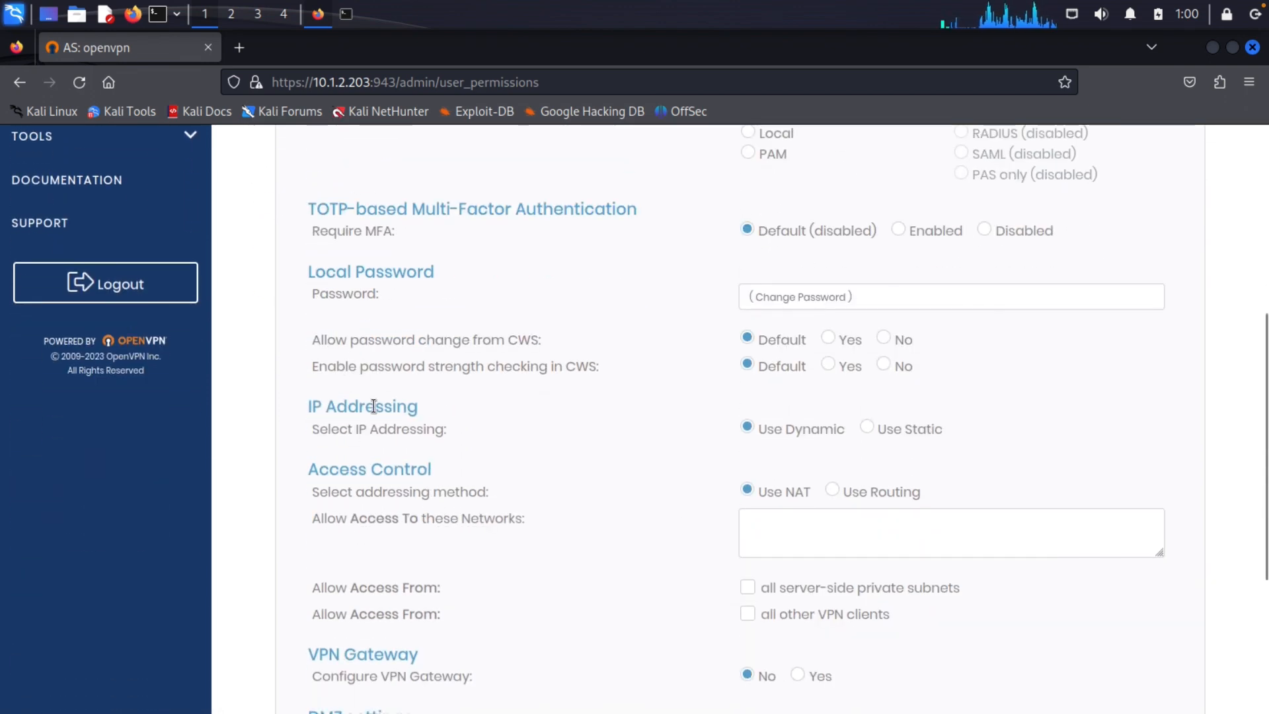
pyautogui.click(875, 428)
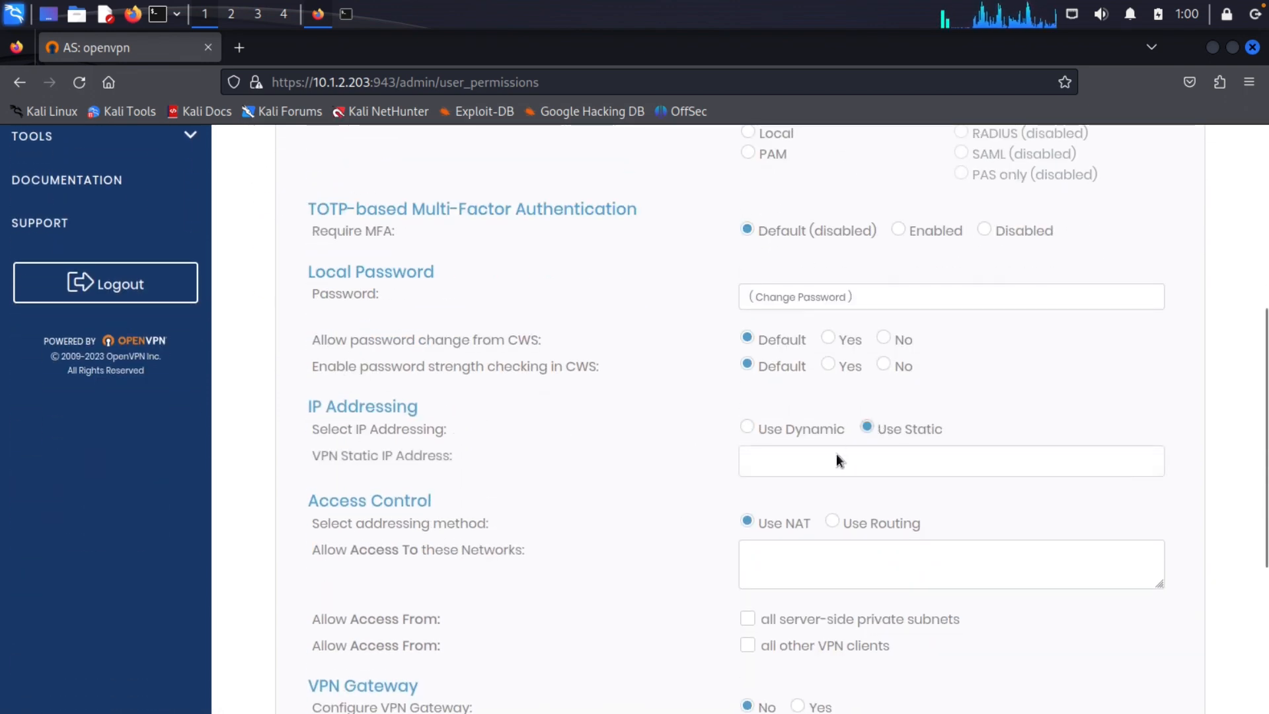
pyautogui.click(828, 463)
pyautogui.hotkey('ctrl', 'v')
pyautogui.press('BackSpace')
pyautogui.write('11')
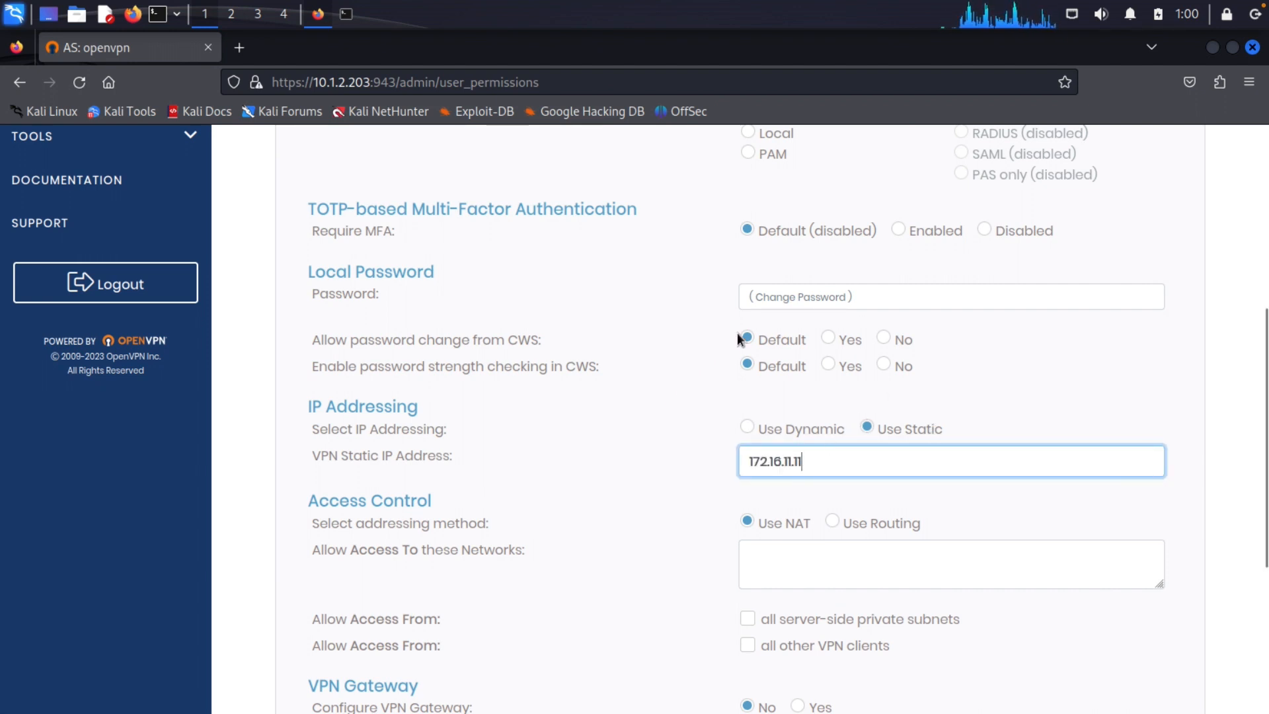
pyautogui.scroll(-5, 721, 537)
pyautogui.click(741, 668)
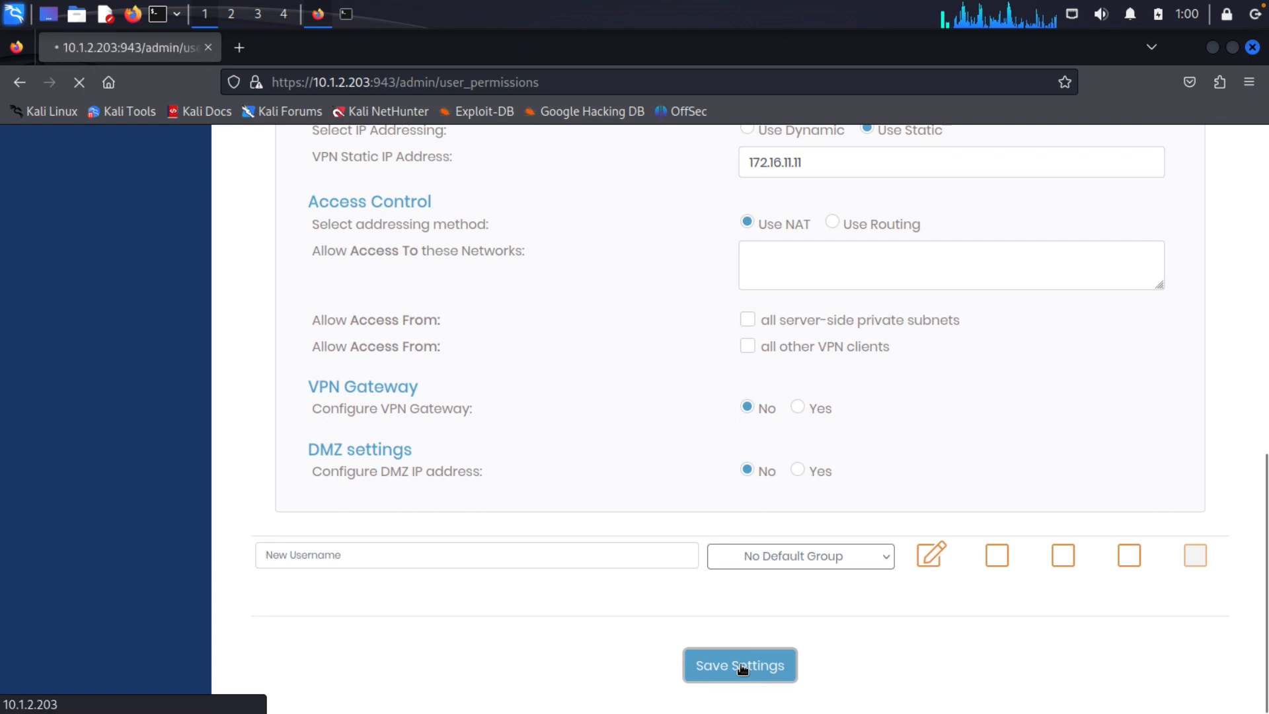
pyautogui.click(739, 281)
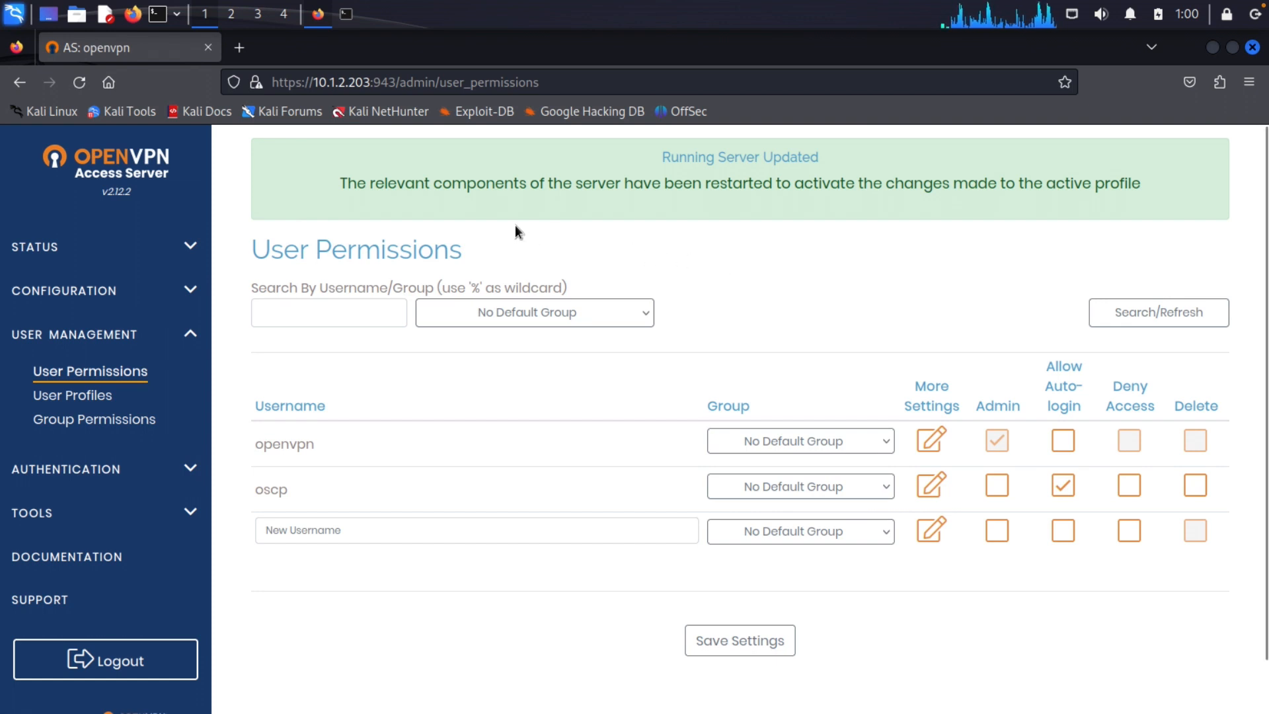
# Open the Client UI URL printed in QTerminal in the browser
pyautogui.click(348, 18)
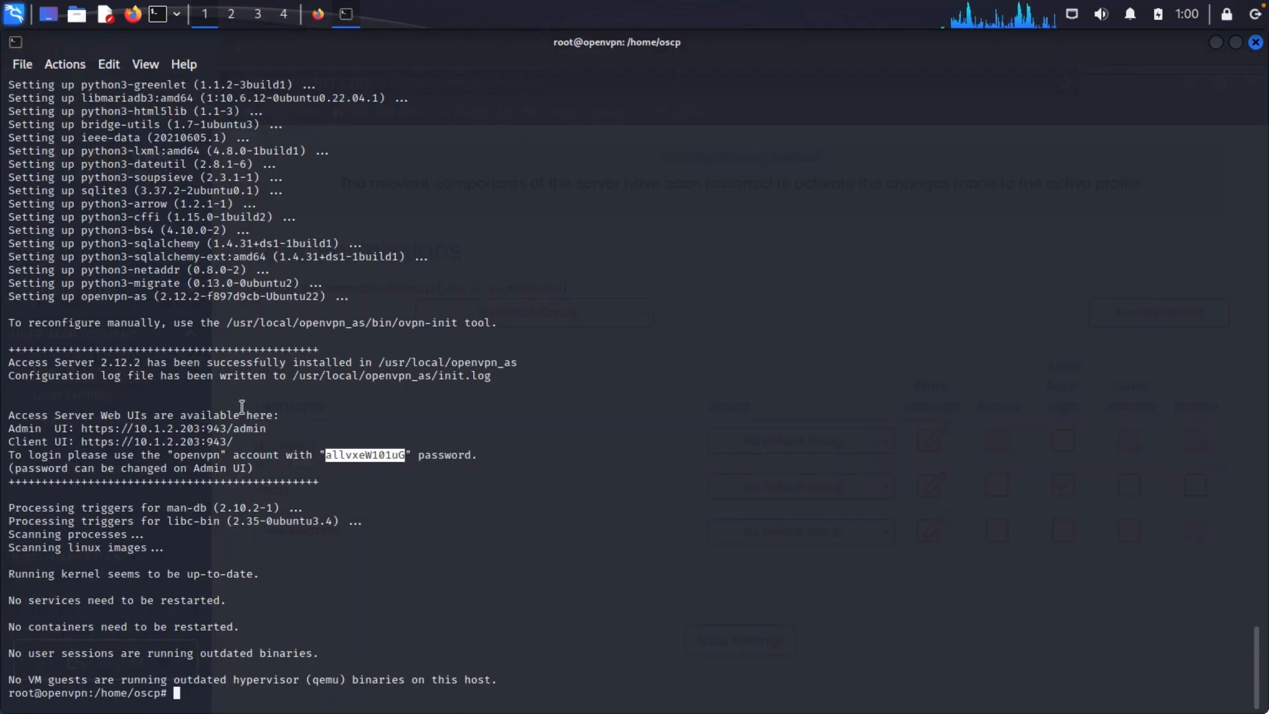
pyautogui.rightClick(189, 446)
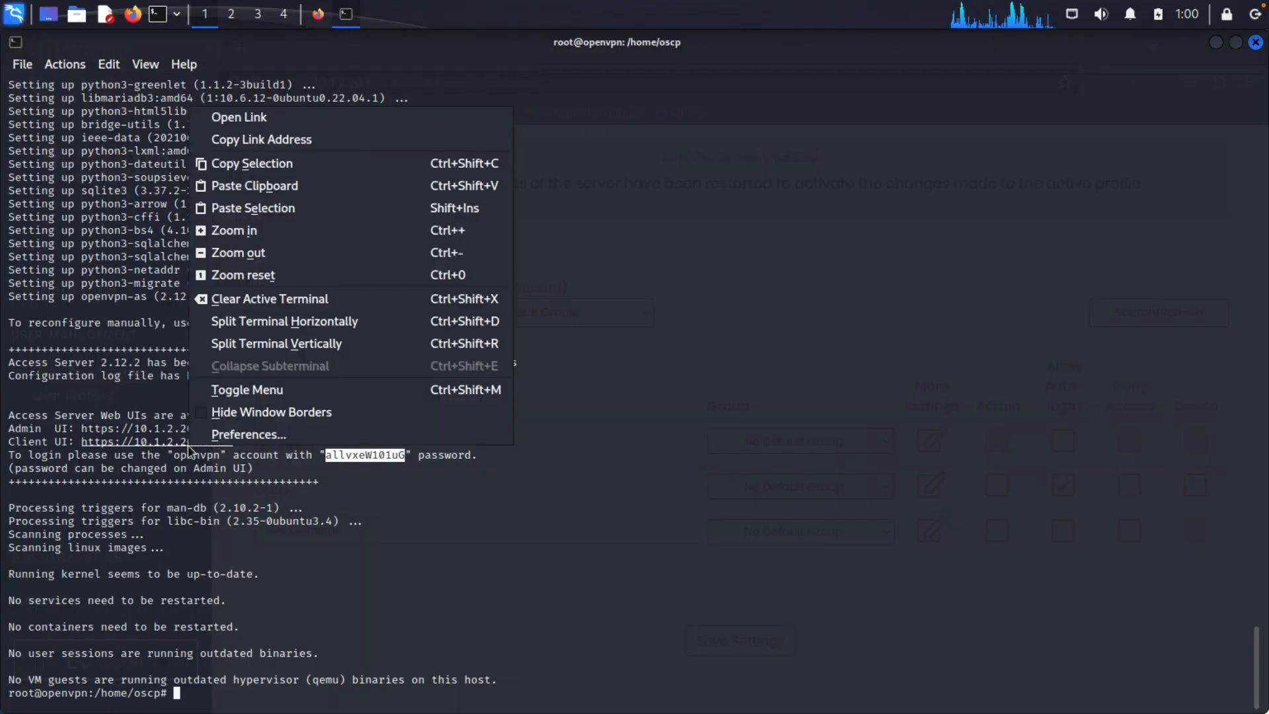
pyautogui.click(267, 117)
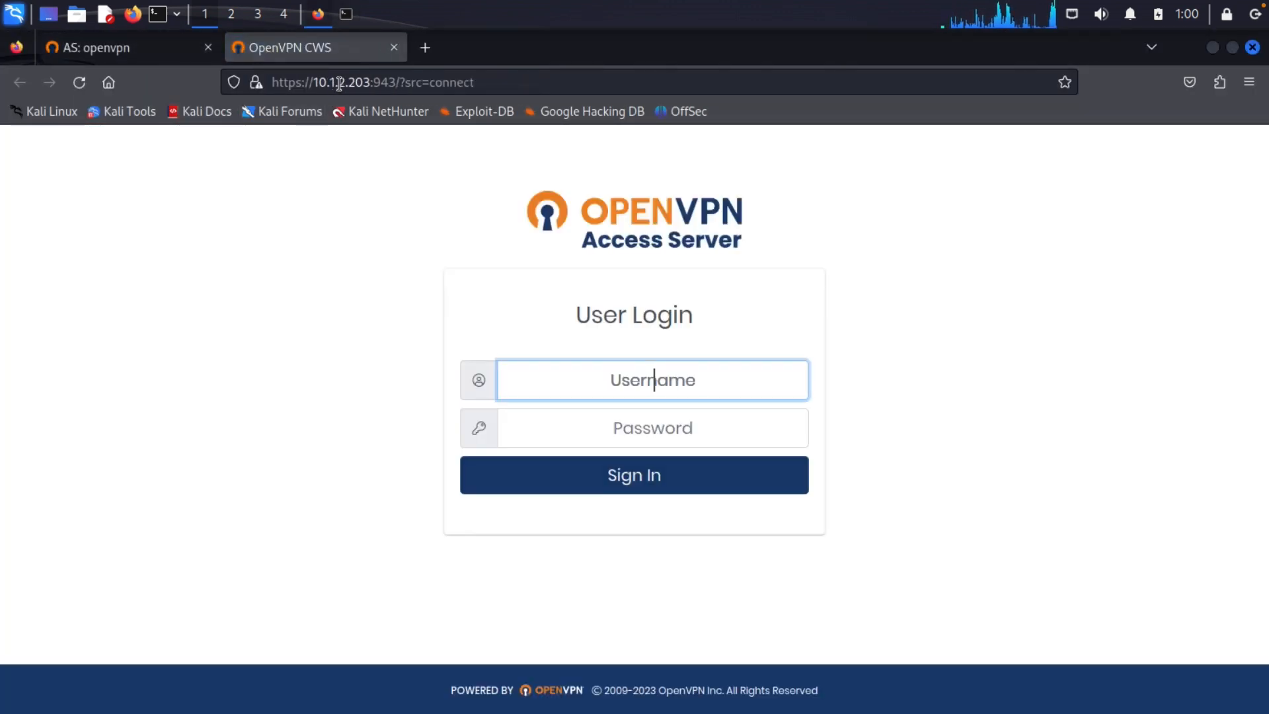
# Strip the query string from the client login URL and reload the portal's base address
pyautogui.click(182, 50)
pyautogui.click(369, 57)
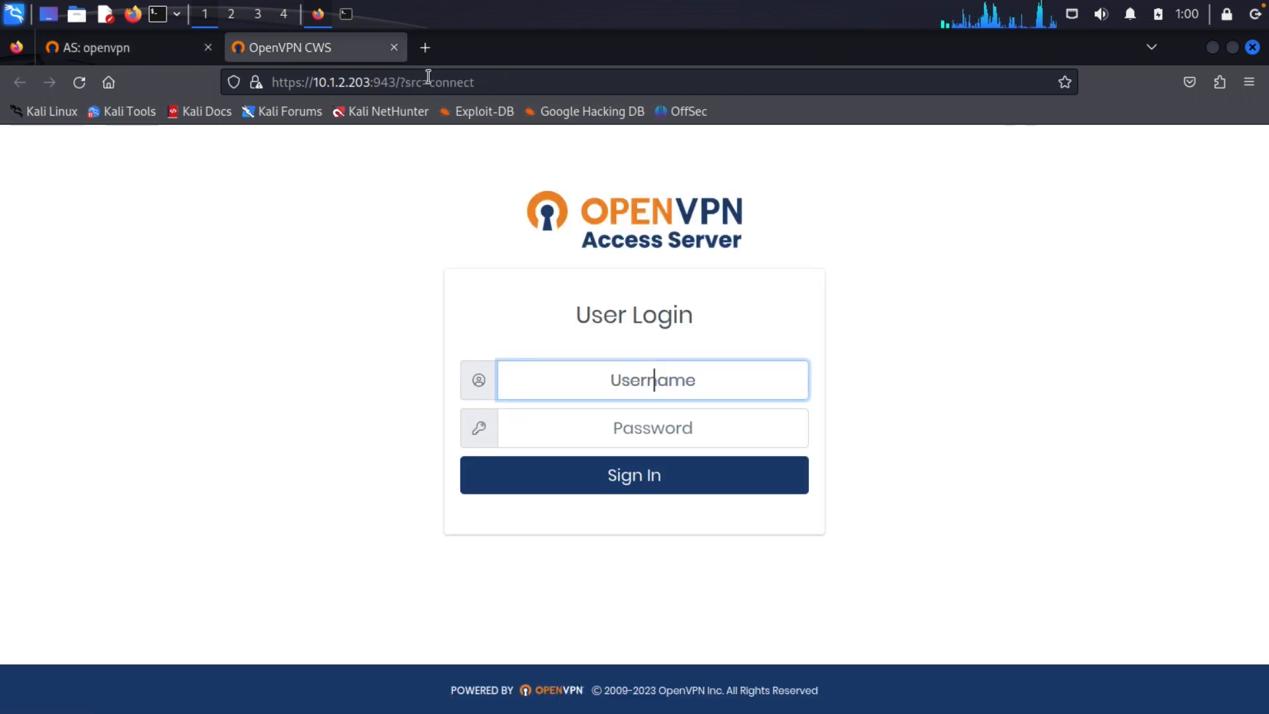
pyautogui.click(402, 82)
pyautogui.hotkey('shift', 'End')
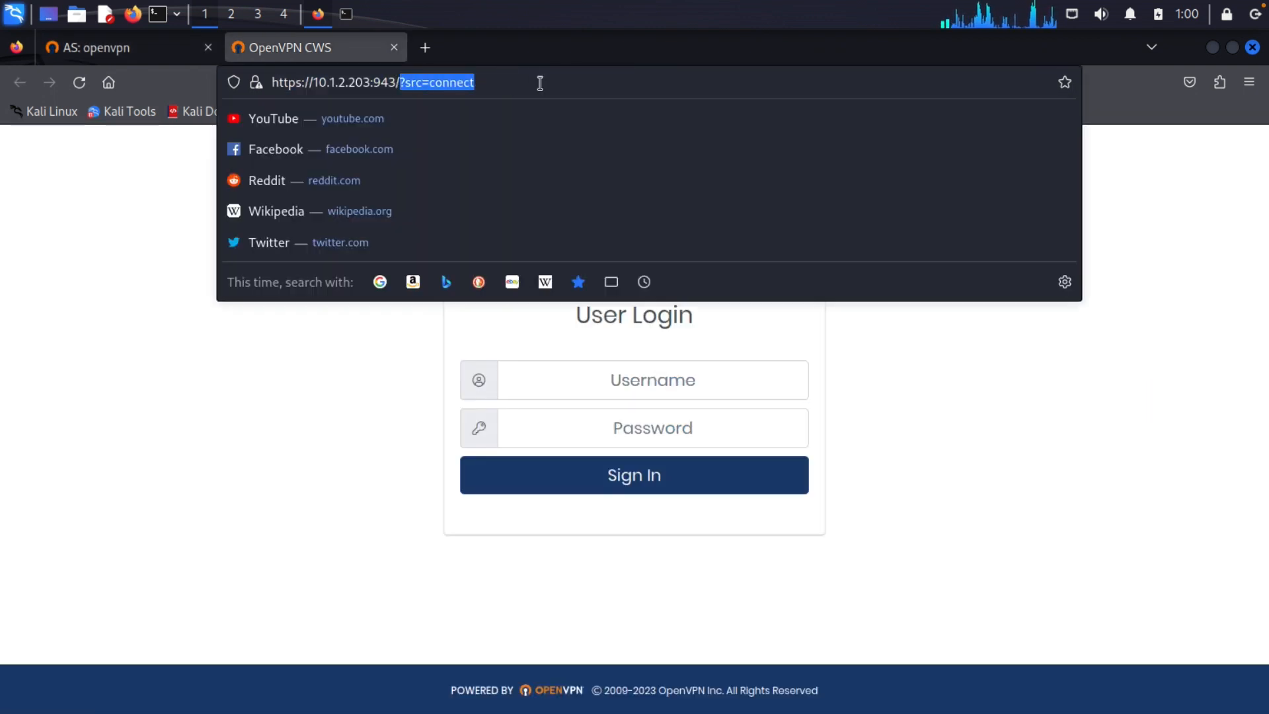
pyautogui.press('BackSpace')
pyautogui.press('Return')
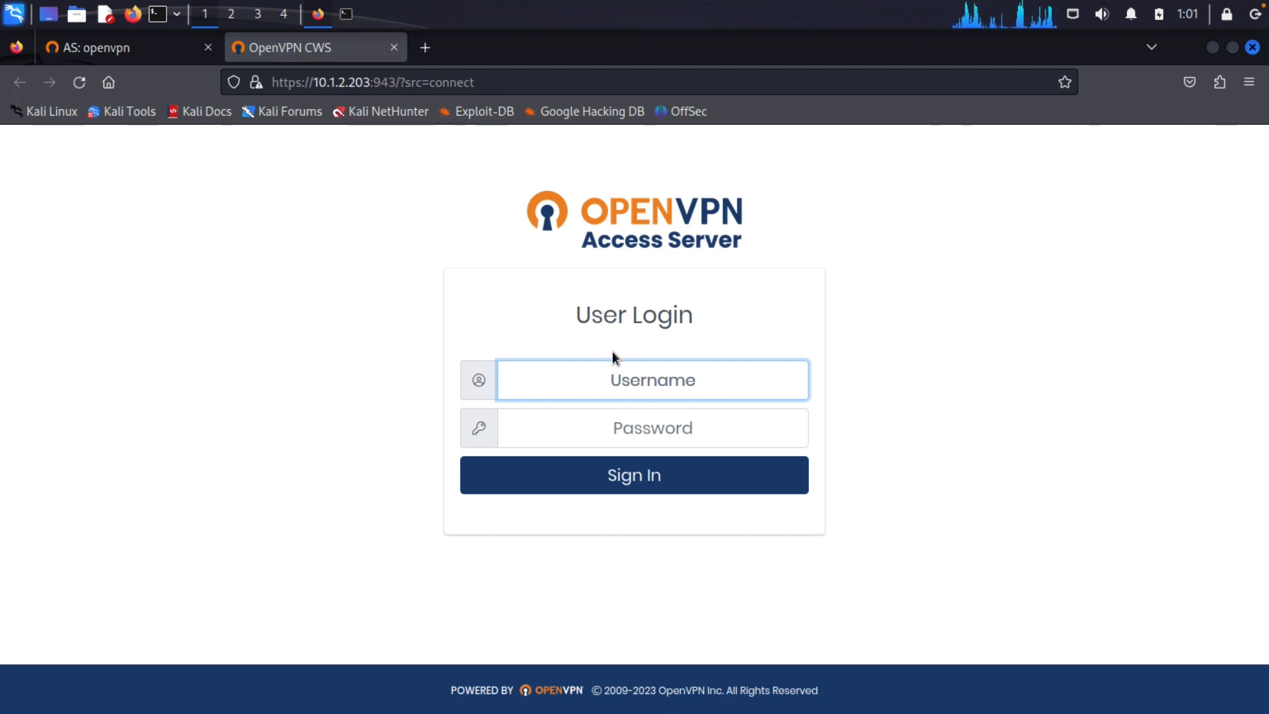
# Log in as oscp with its password and download the 'Yourself (autologin profile)' .ovpn file
pyautogui.write('oscp')
pyautogui.press('Tab')
pyautogui.write('oscp')
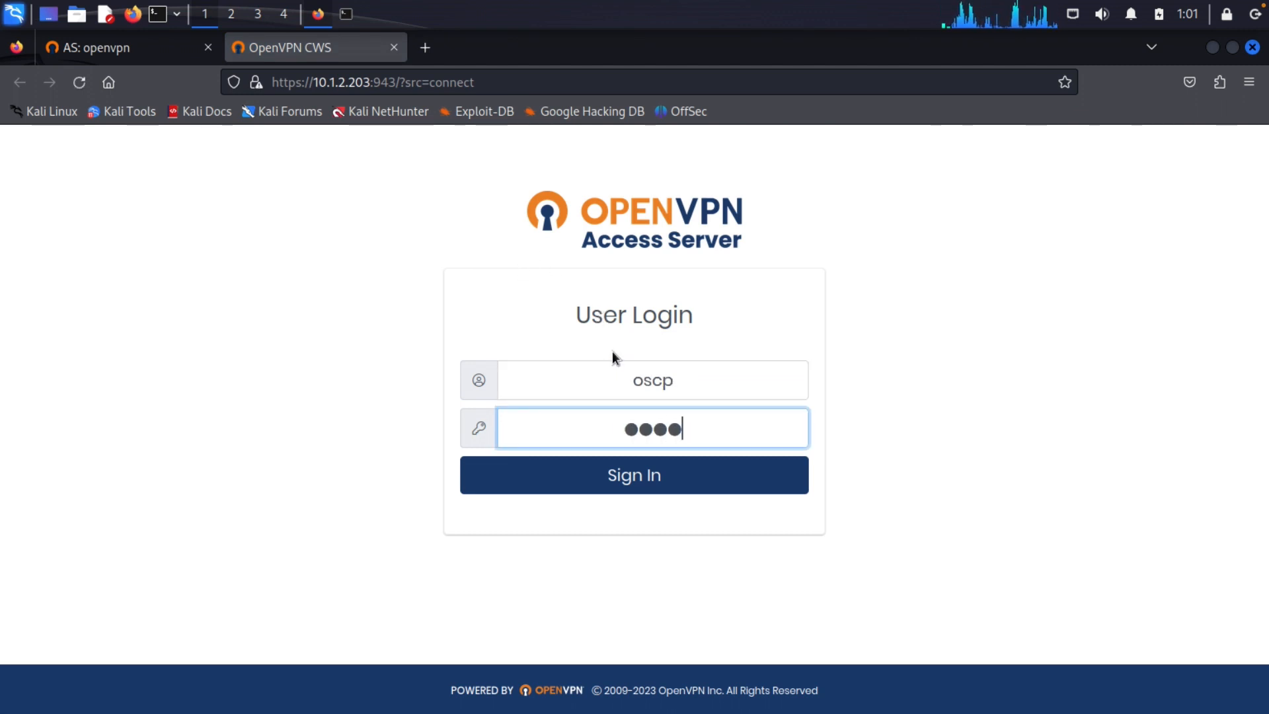
pyautogui.click(626, 473)
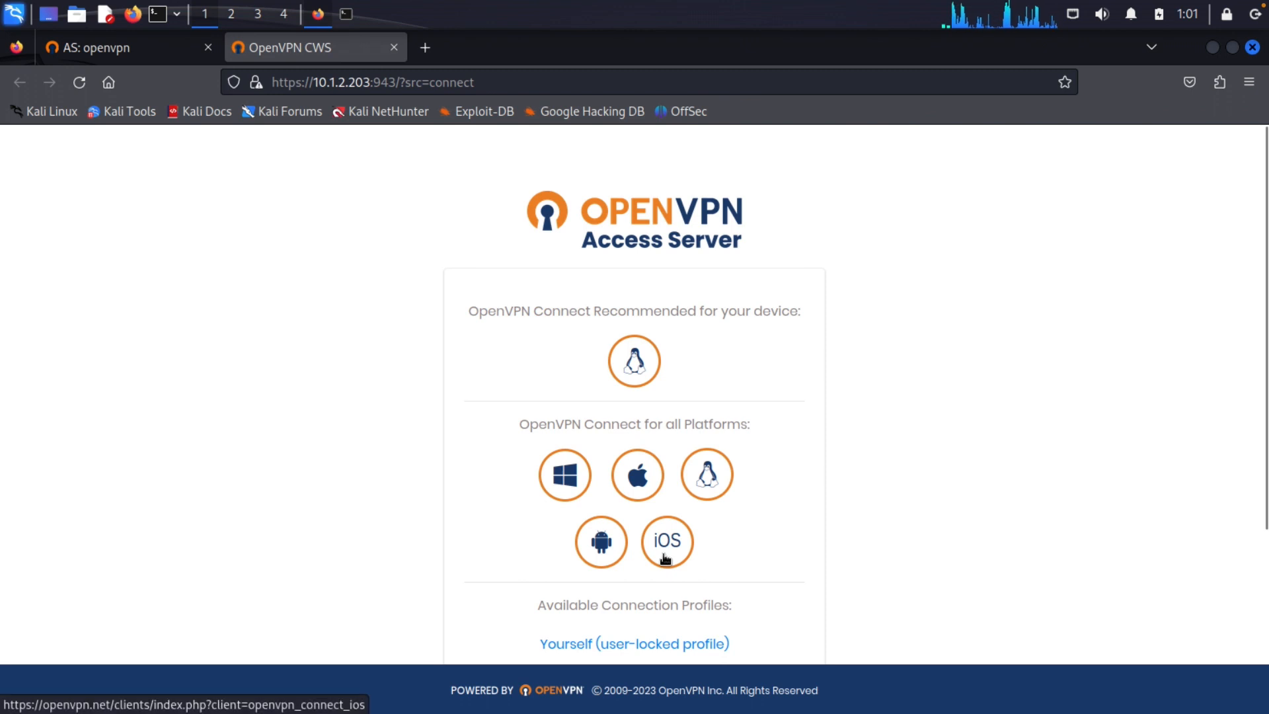
pyautogui.scroll(-3, 666, 559)
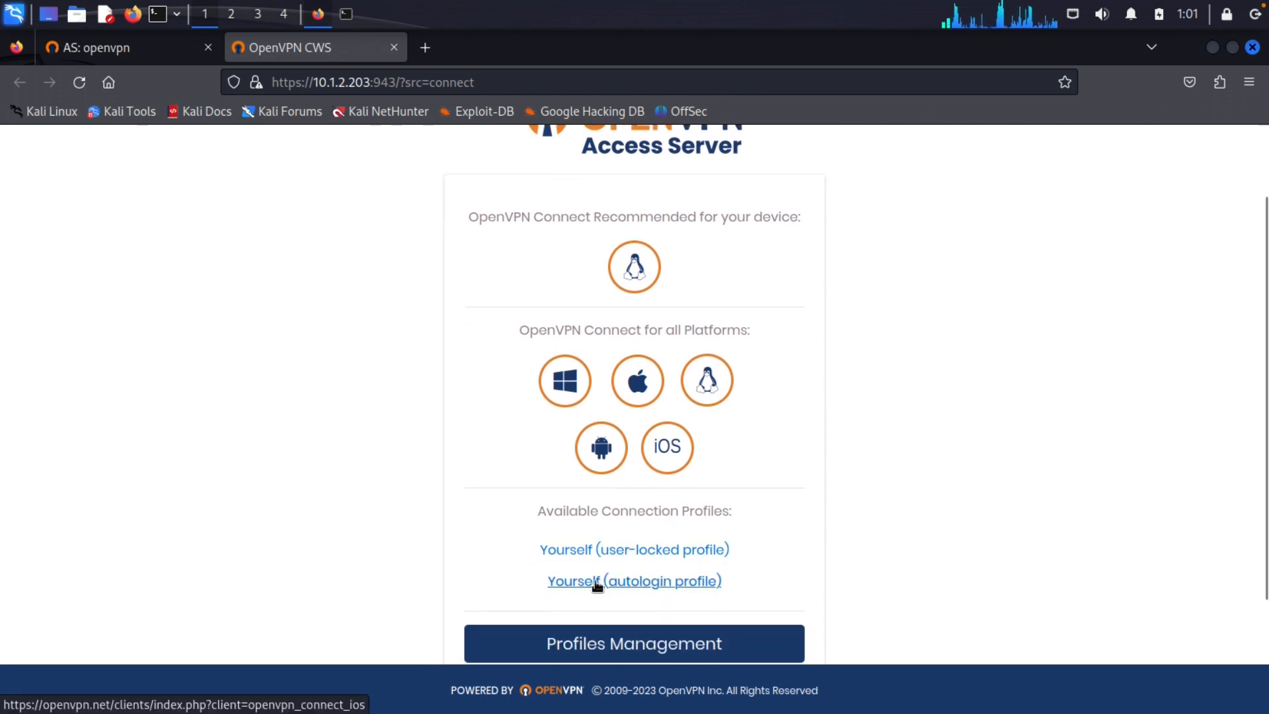
pyautogui.click(646, 585)
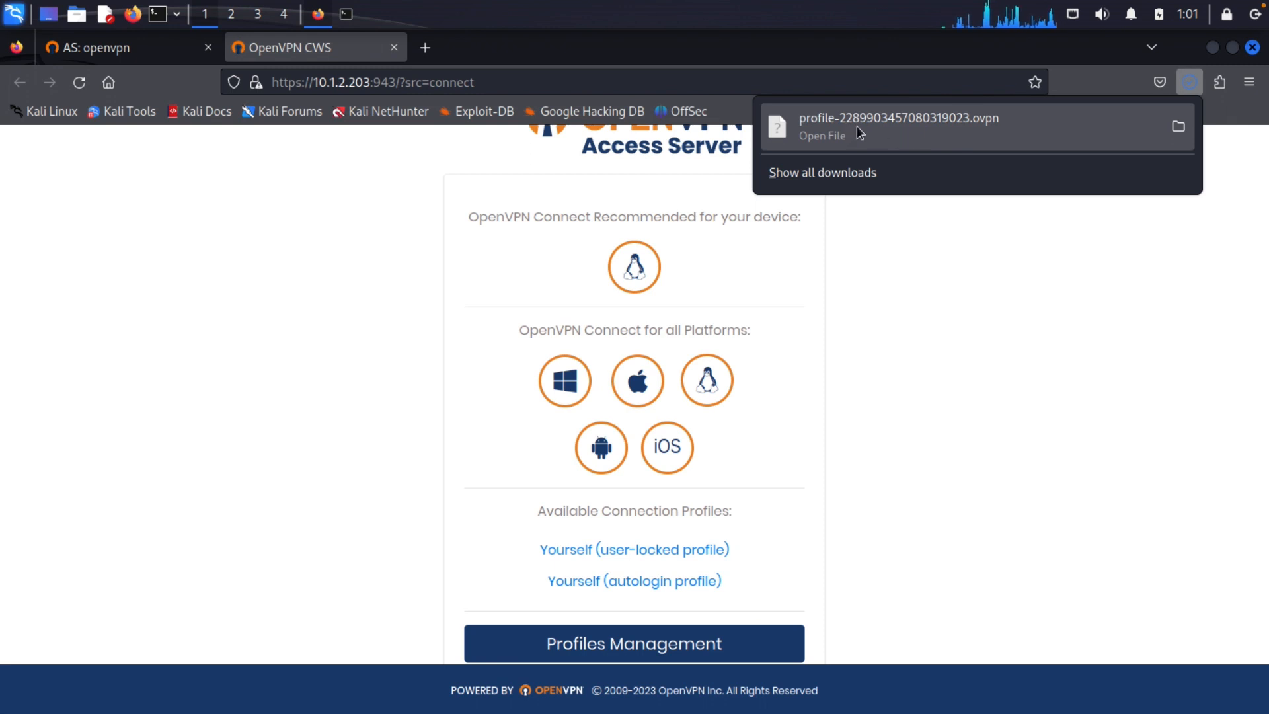
pyautogui.click(347, 14)
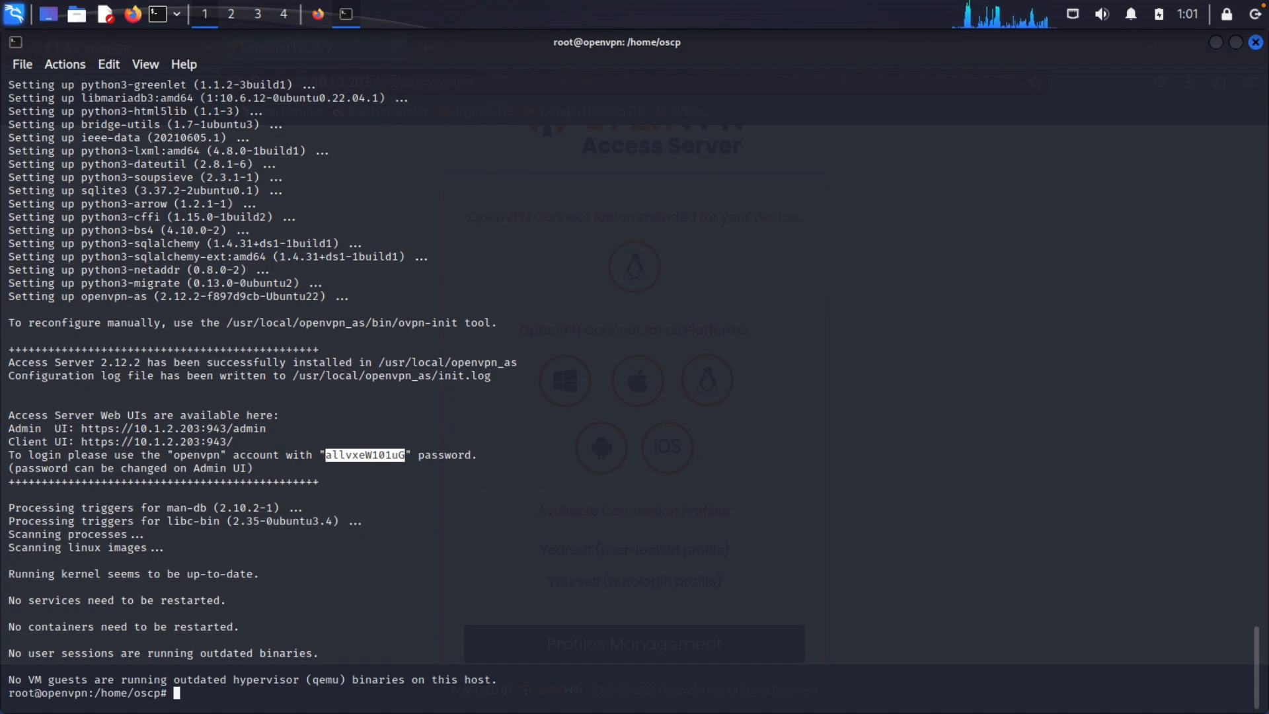
# Clear the output highlight and split QTerminal into side-by-side panes, widening the new right pane
pyautogui.click(487, 620)
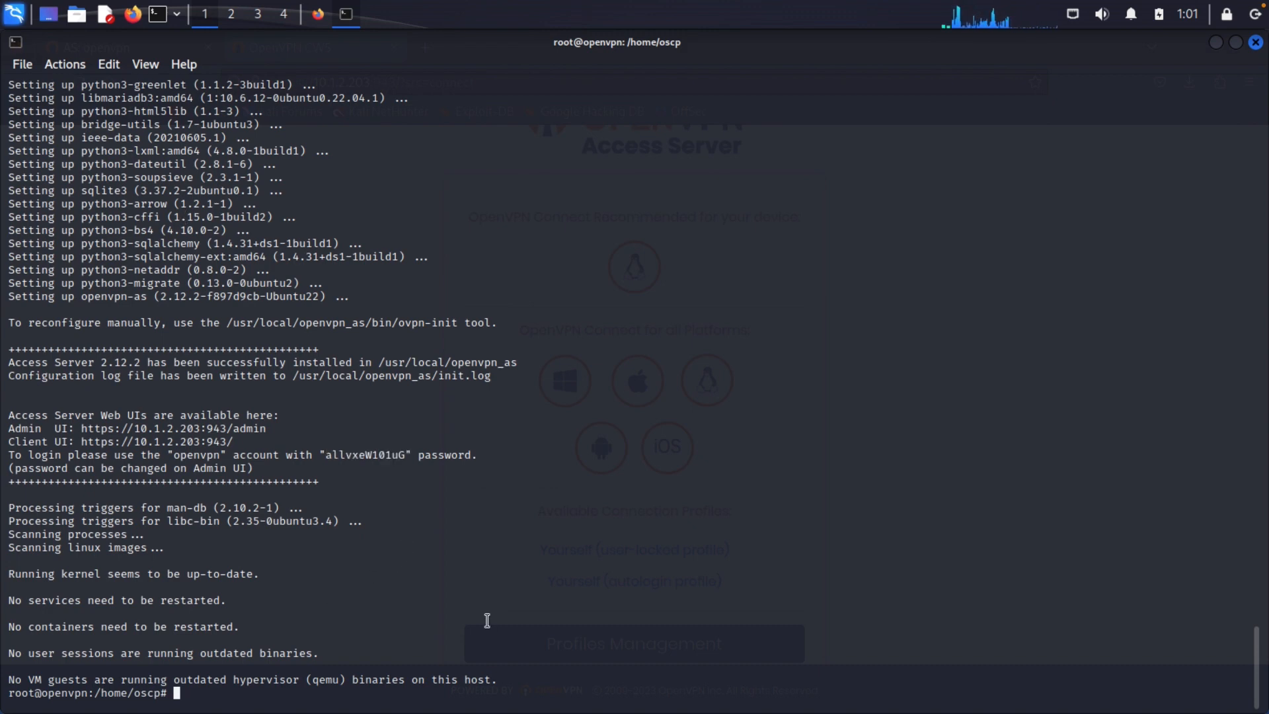
pyautogui.press('Return')
pyautogui.press('Return')
pyautogui.press('Return')
pyautogui.press('Return')
pyautogui.press('Return')
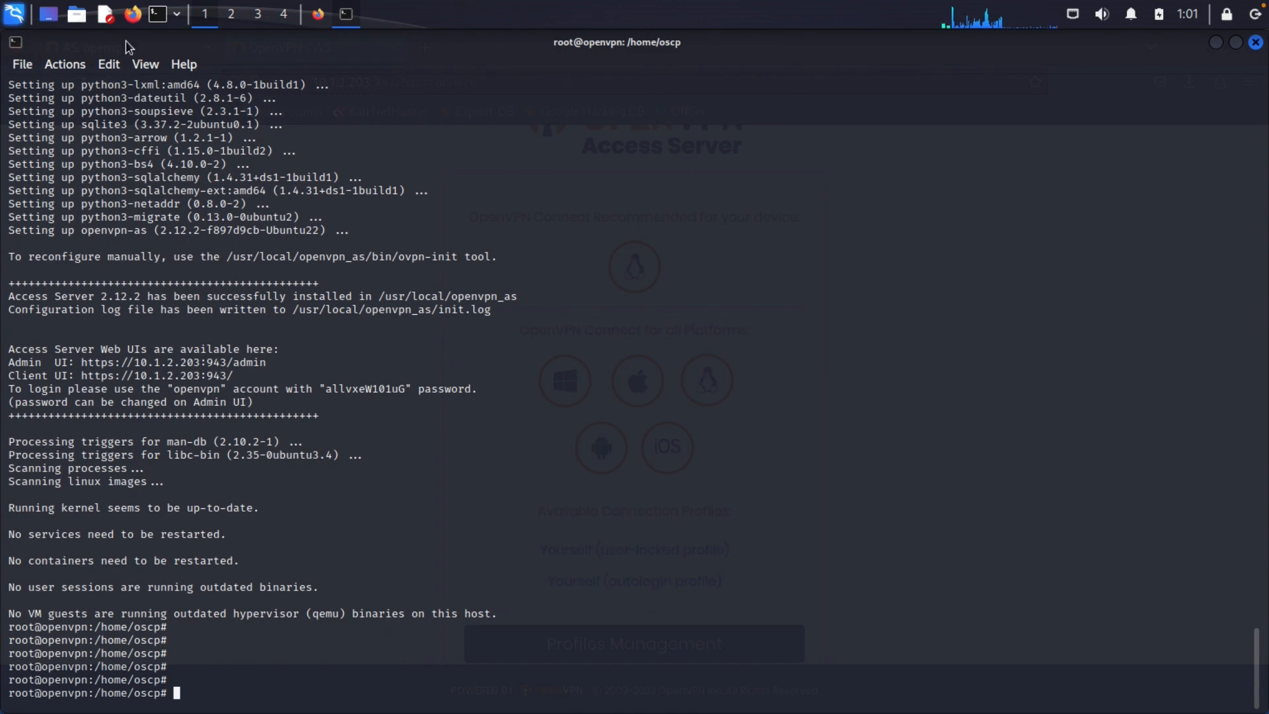
pyautogui.click(80, 66)
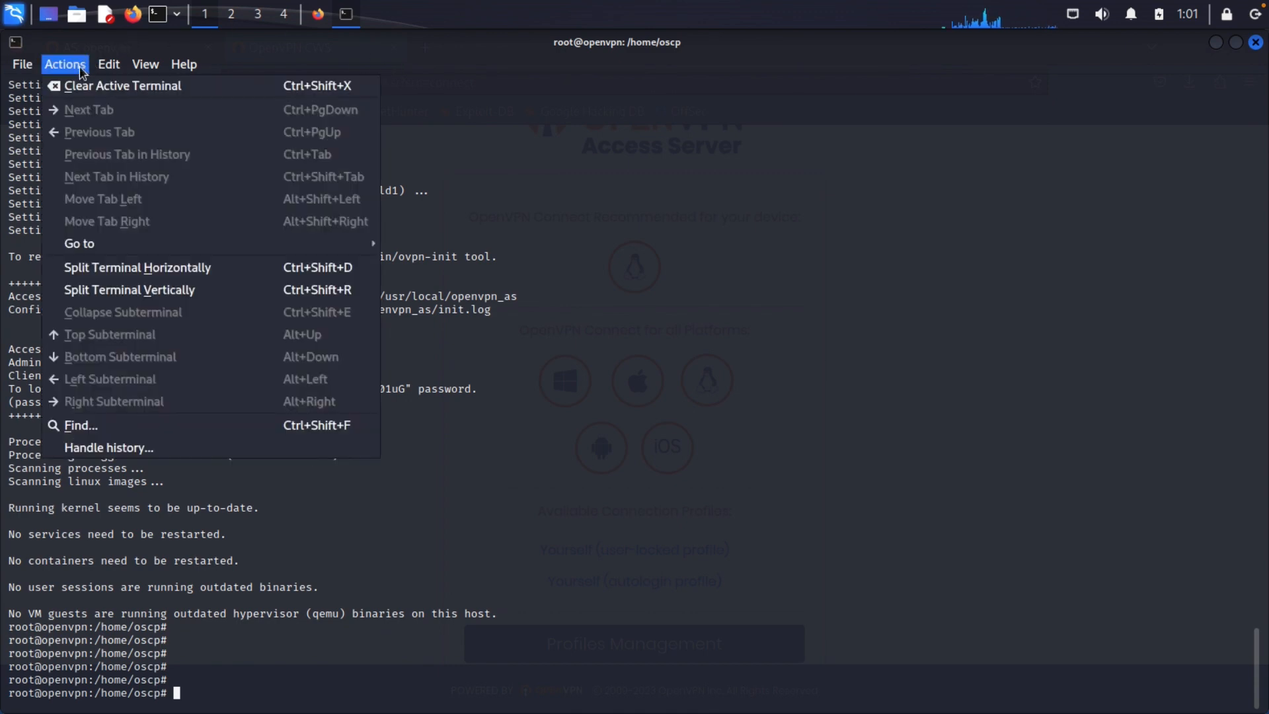
pyautogui.click(177, 292)
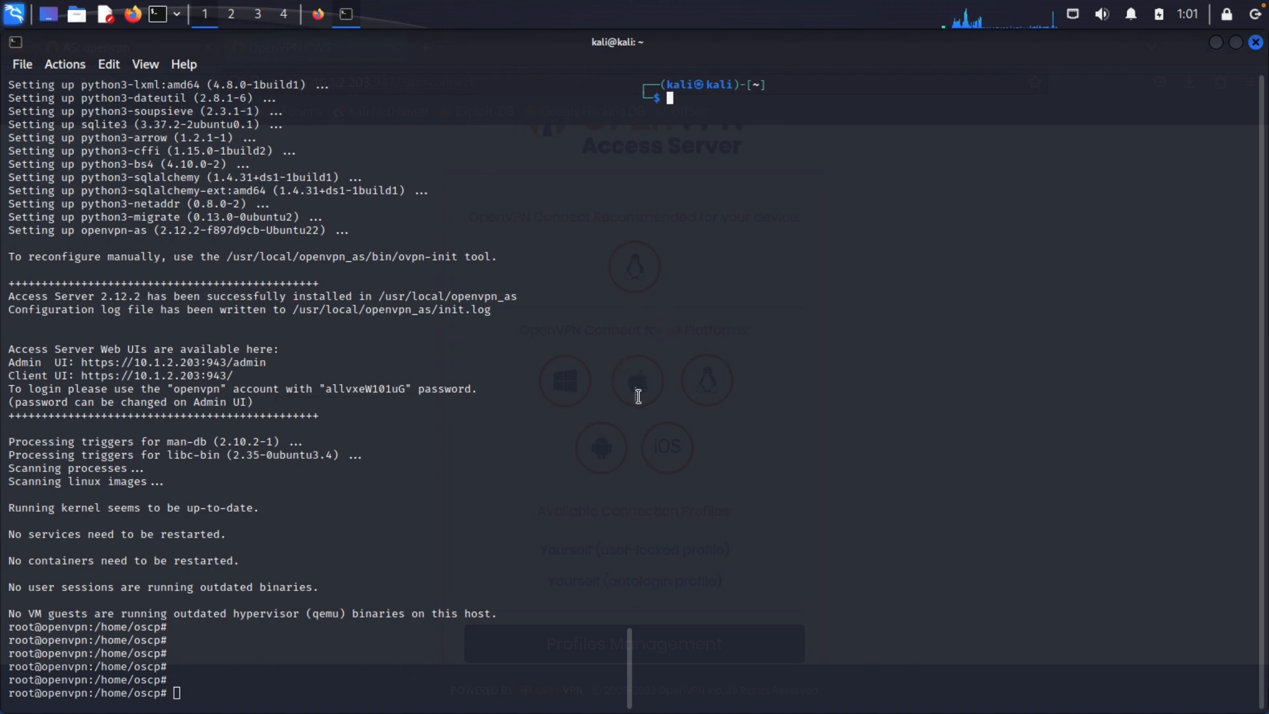
pyautogui.moveTo(632, 397); pyautogui.dragTo(381, 395)
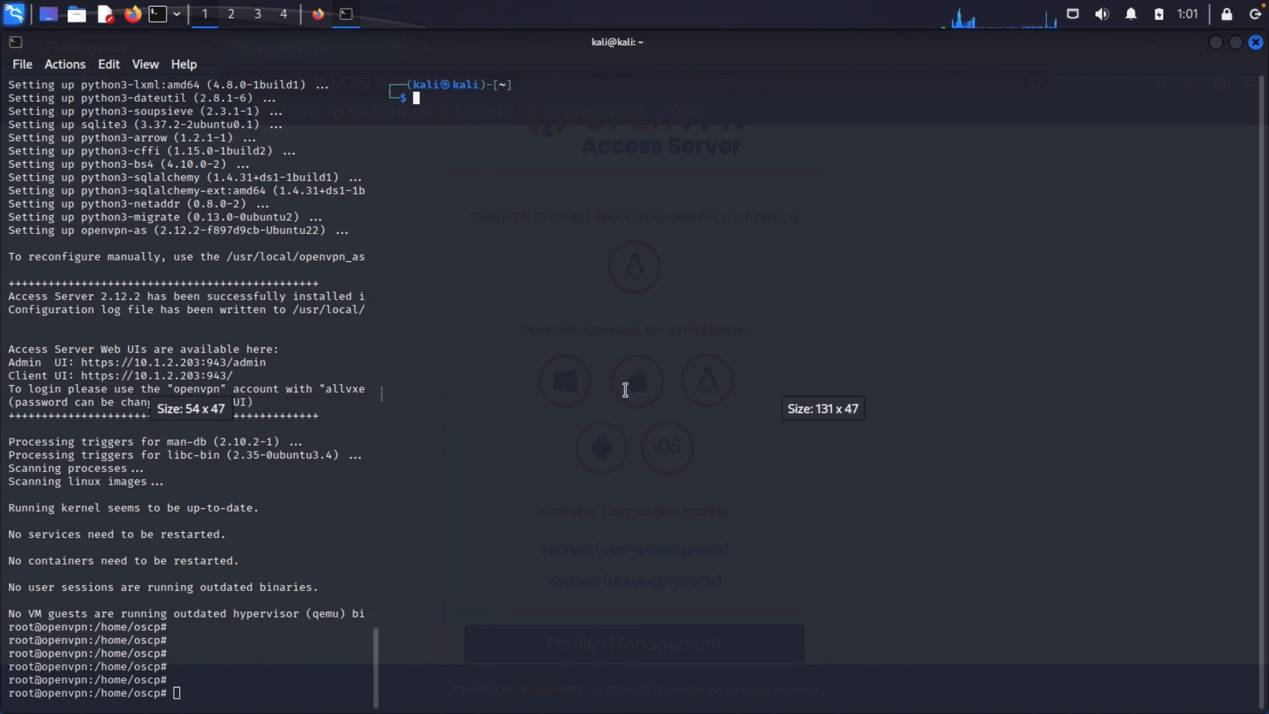
# From ~/Downloads, run sudo openvpn *.ovpn and enter the sudo password
pyautogui.write('cd Downloads/')
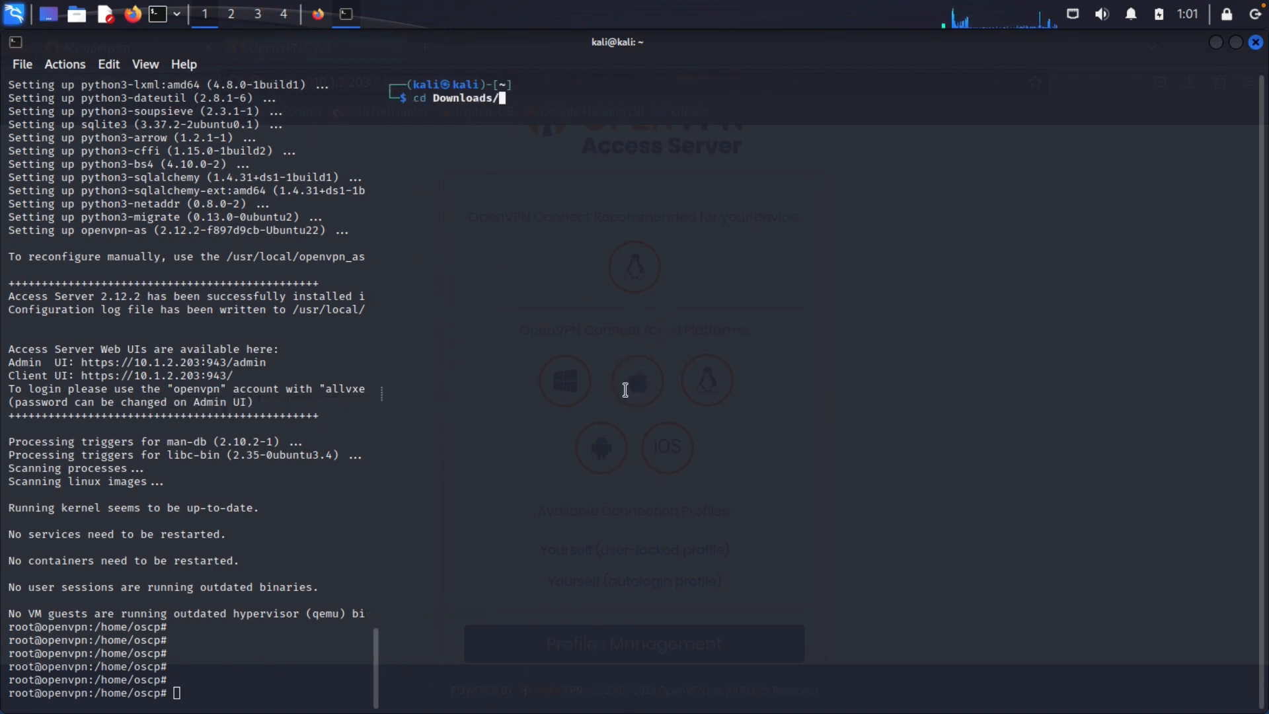
pyautogui.press('Return')
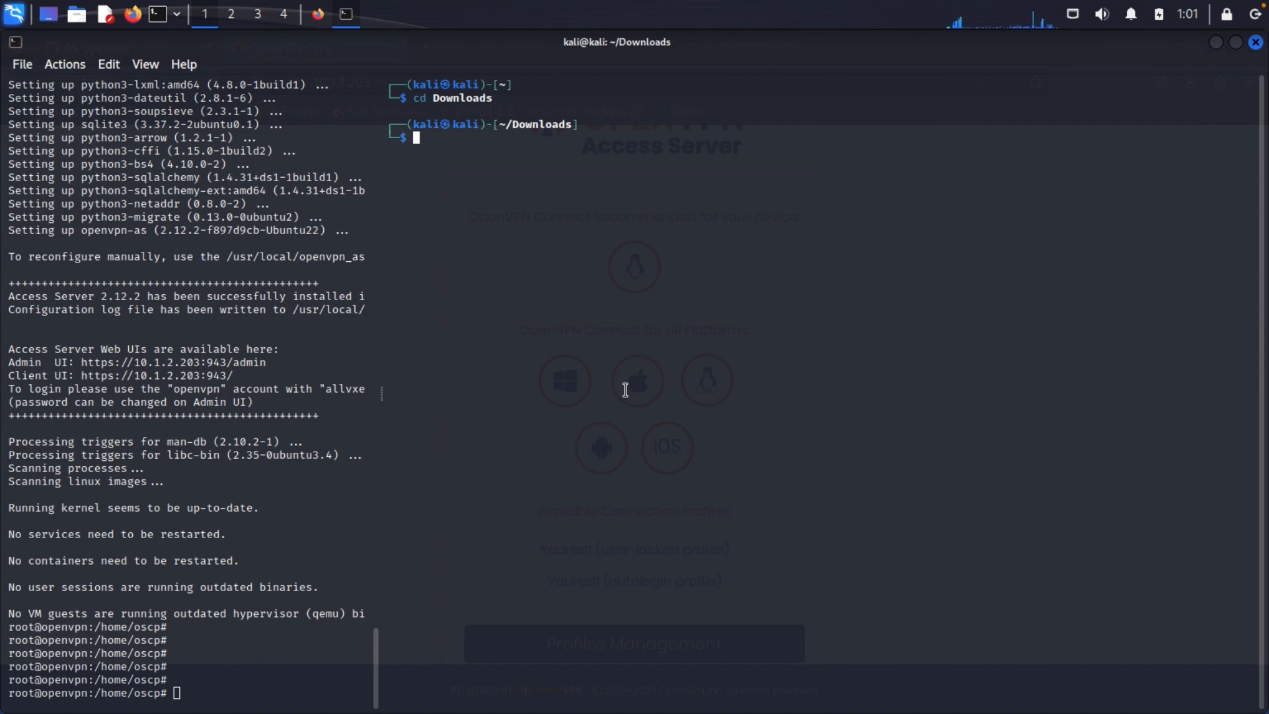
pyautogui.write('sudo openvpn *.ovpn')
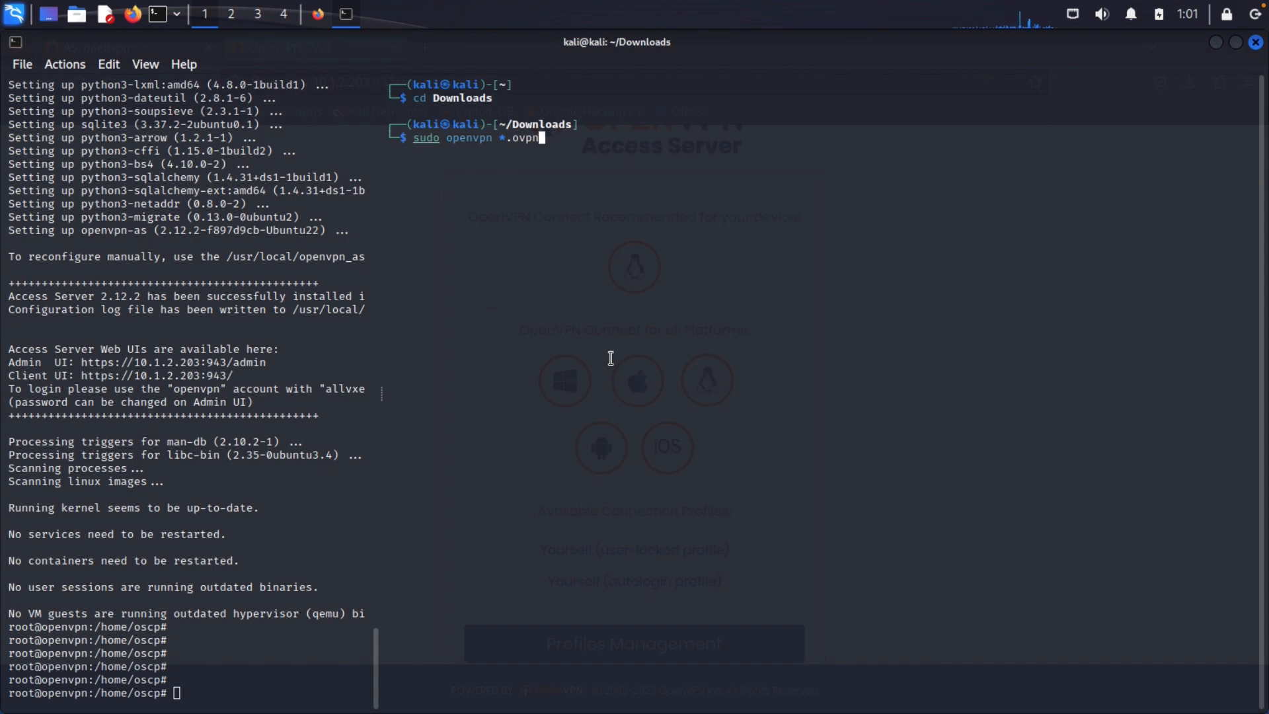
pyautogui.press('Return')
pyautogui.write('kali')
pyautogui.press('Return')
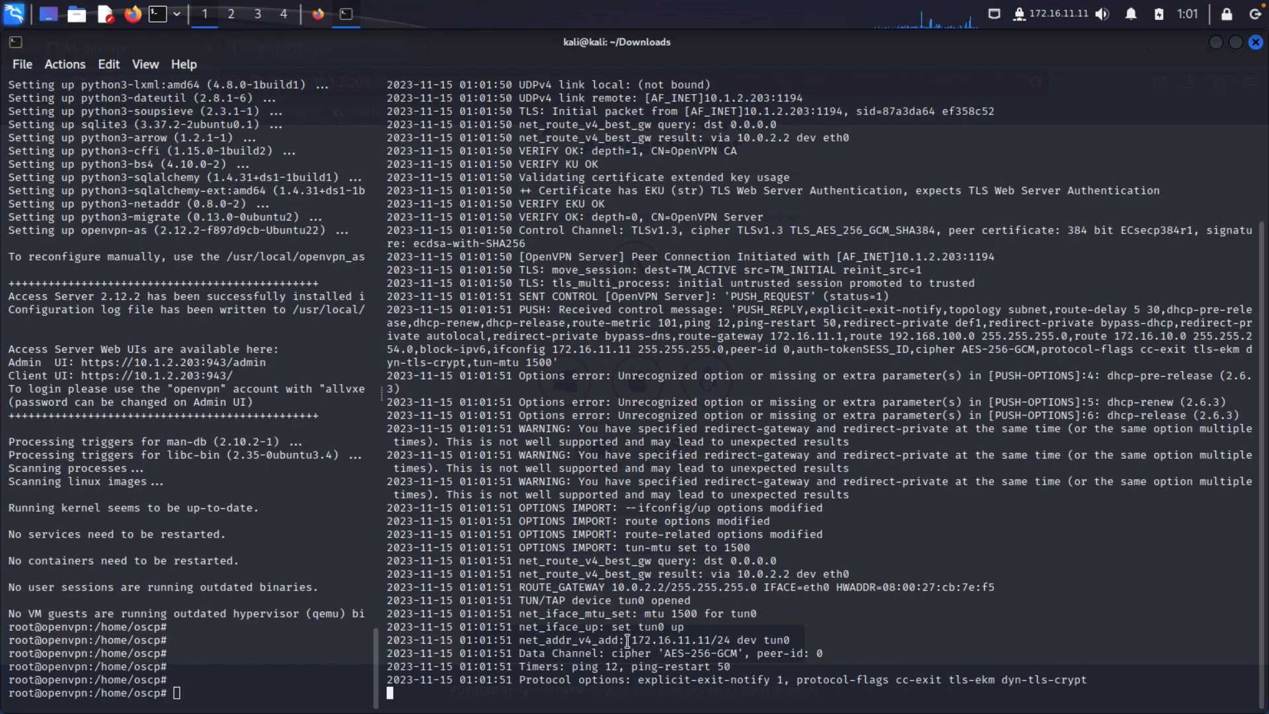
# Highlight the 172.16.11.11 tunnel address and the 192.168.100.0/24 route in the OpenVPN log
pyautogui.moveTo(629, 639); pyautogui.dragTo(712, 573)
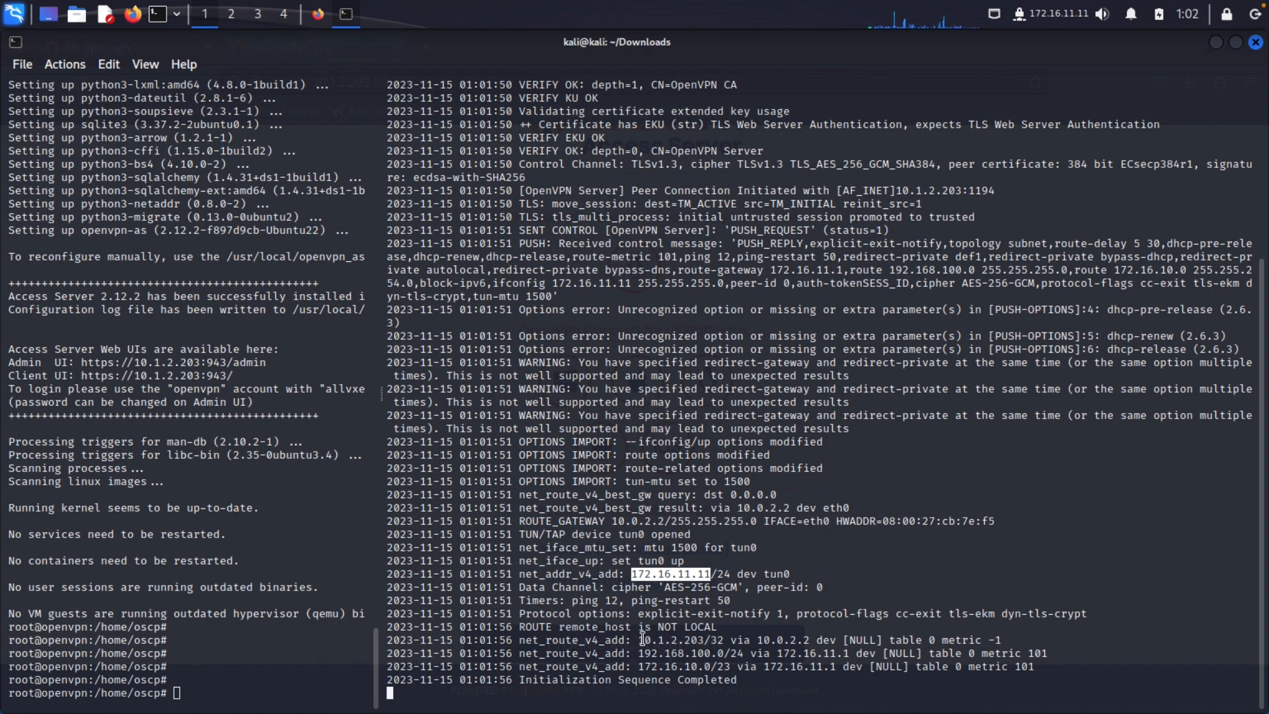
pyautogui.moveTo(639, 653); pyautogui.dragTo(735, 653)
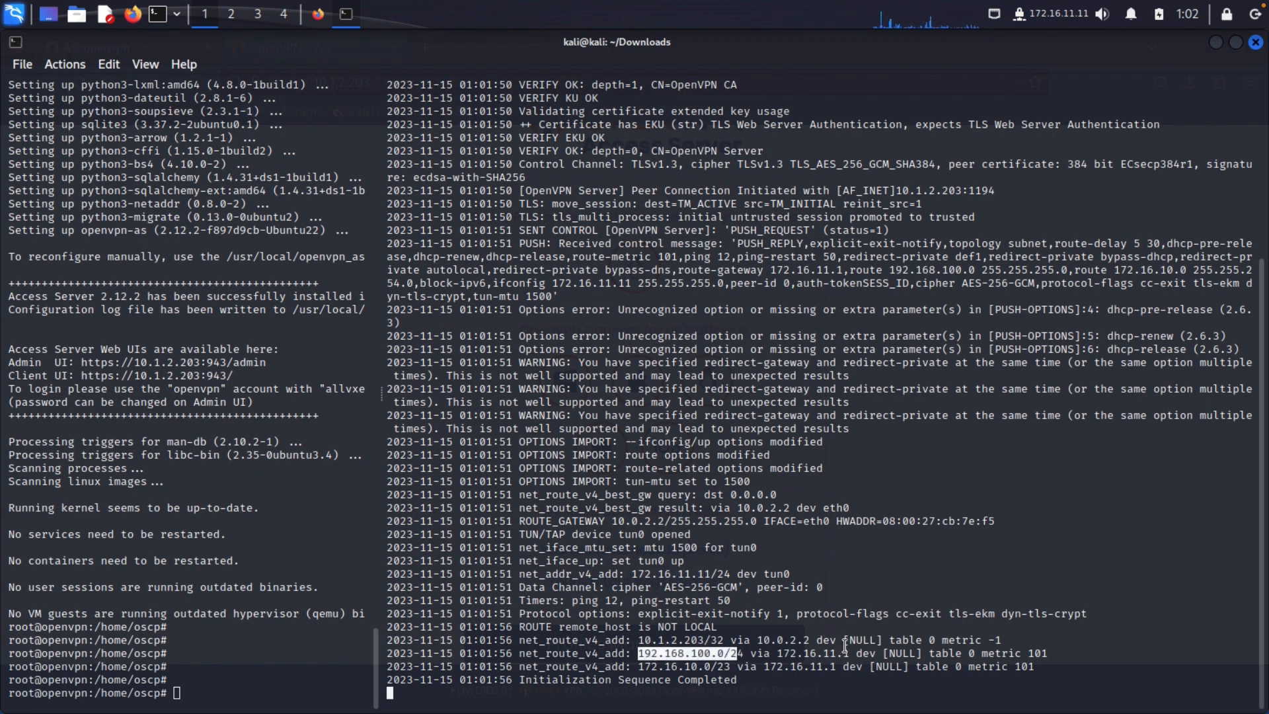
pyautogui.click(772, 364)
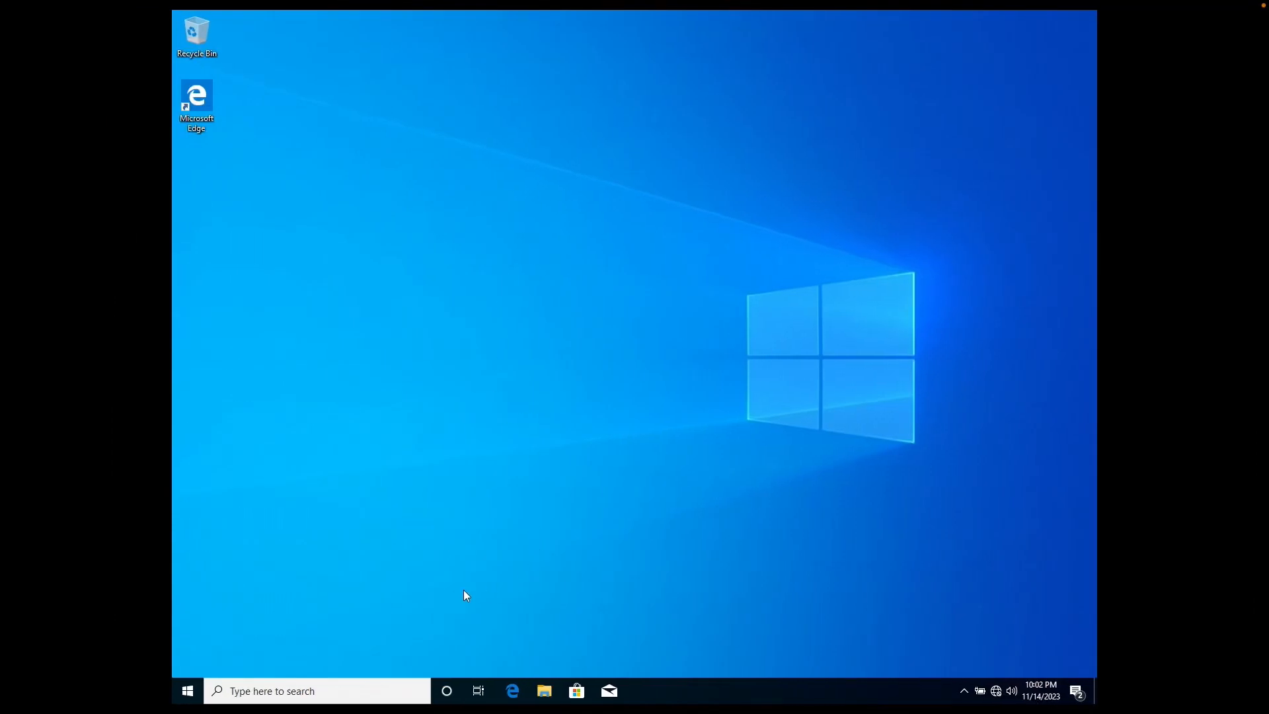
# Launch cmd as administrator from Windows search, approve UAC, and maximize the window
pyautogui.click(395, 693)
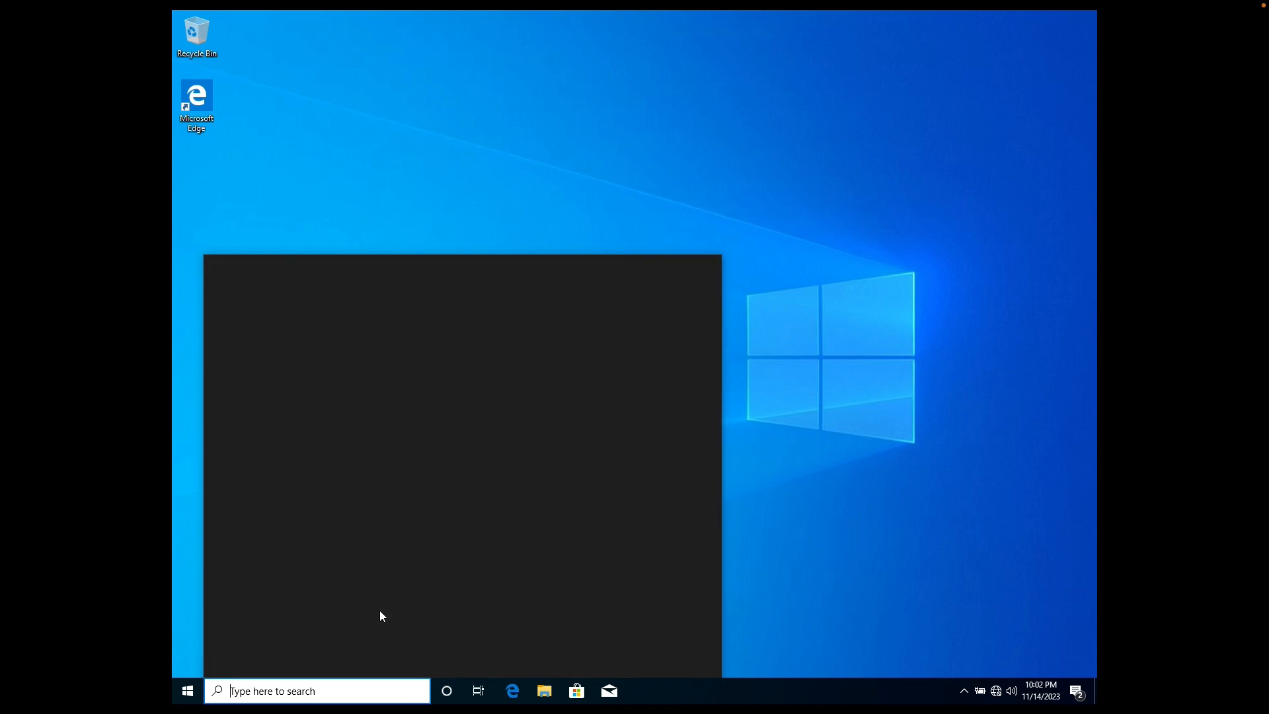
pyautogui.write('cmd')
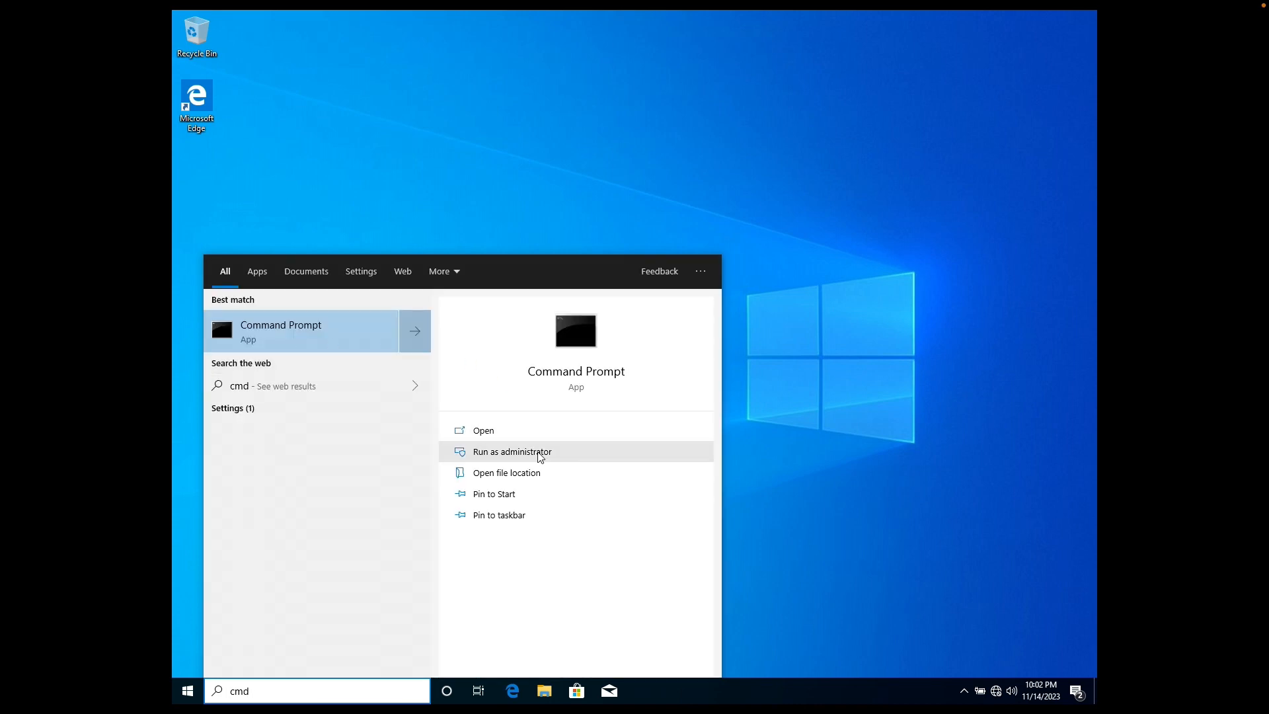
pyautogui.click(527, 452)
pyautogui.click(548, 436)
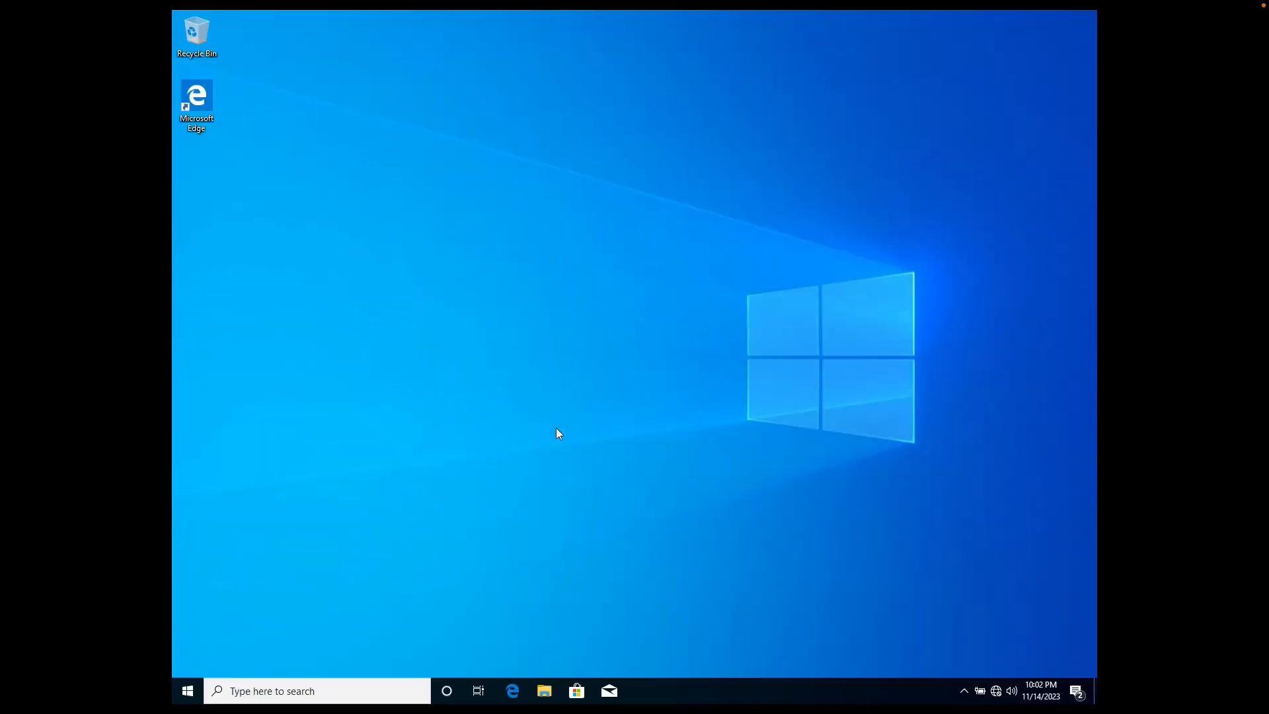
pyautogui.doubleClick(515, 156)
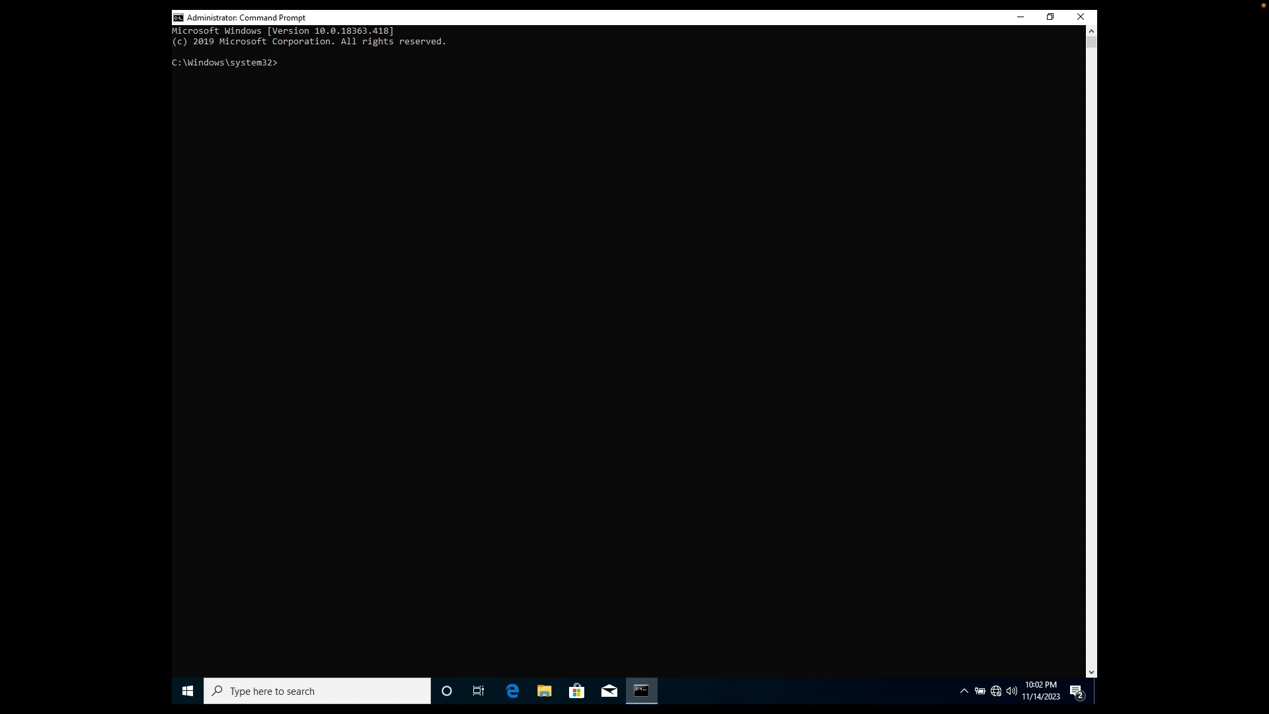
# Print the route table, then add persistent route 172.16.11.0 mask 255.255.255.0 via 192.168.100.199, metric 1
pyautogui.click(450, 322)
pyautogui.write('route print')
pyautogui.press('Return')
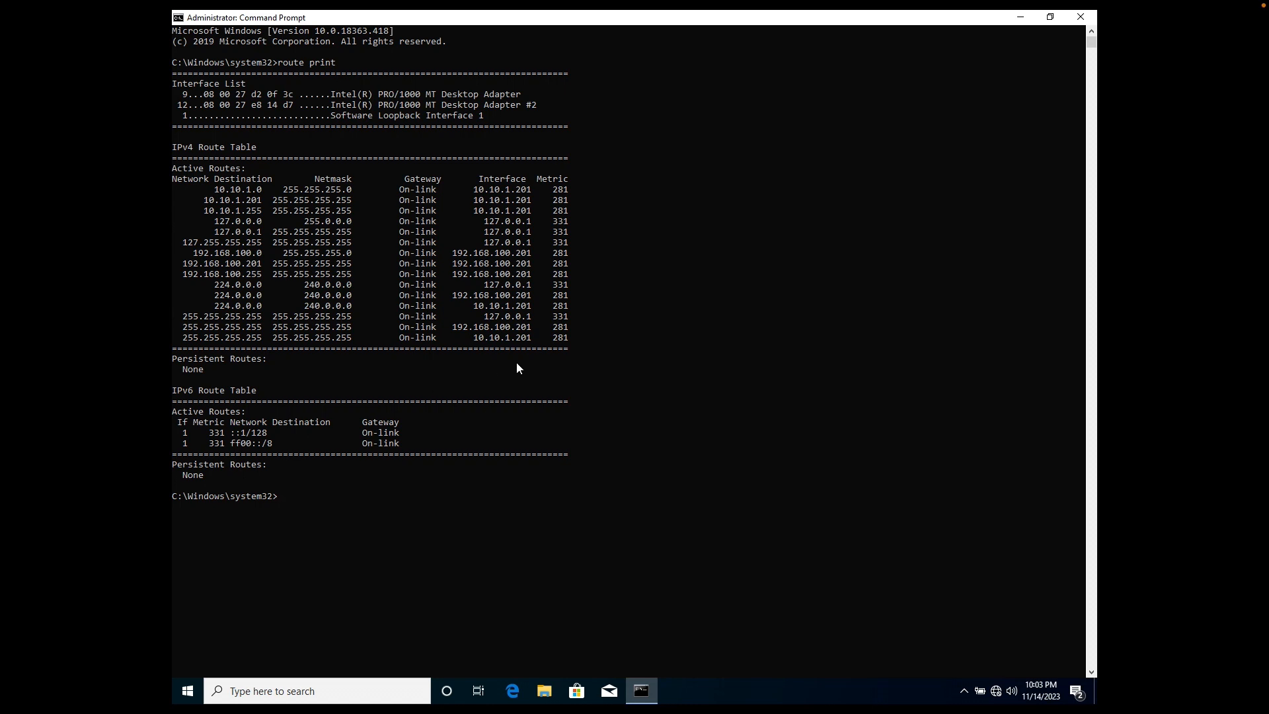
pyautogui.write('route add 172.16.11.0 mask 255.255.25')
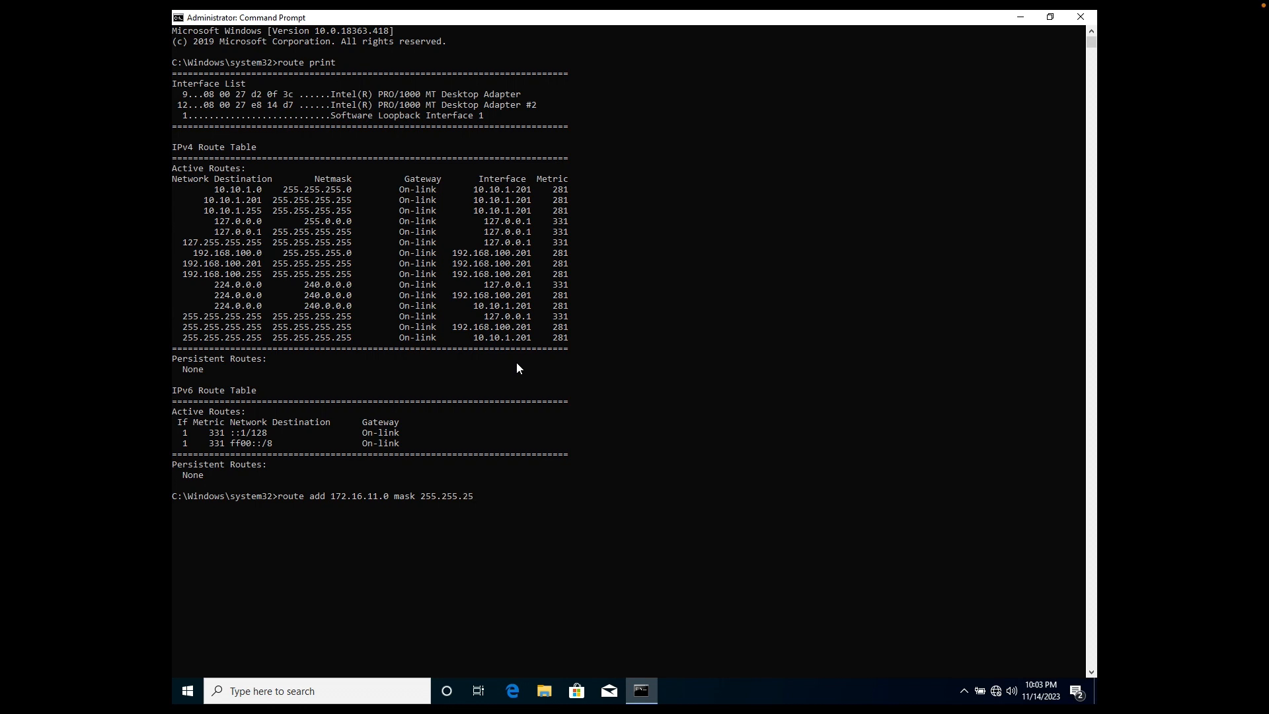
pyautogui.write('5.0 192.168.100.199 metric 1 /p')
pyautogui.press('Return')
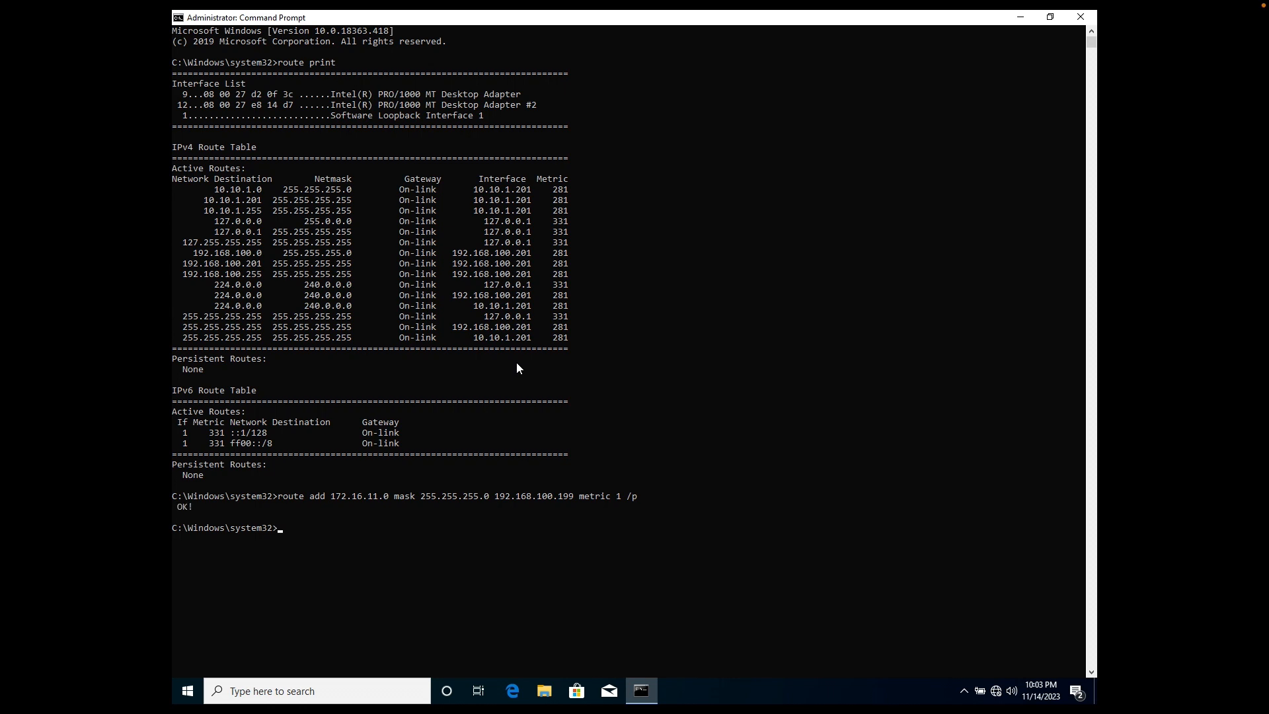
# Reprint the route table to show the new 172.16.11.0 persistent route
pyautogui.write('route print')
pyautogui.press('Return')
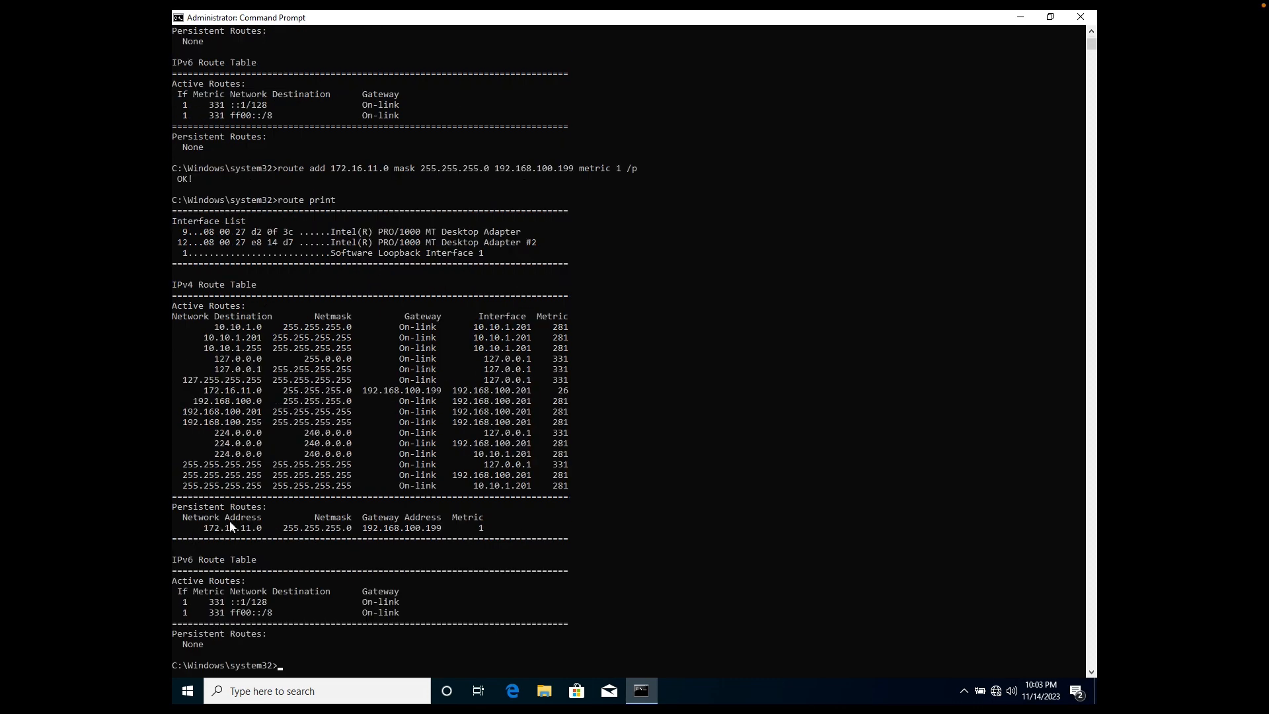
pyautogui.click(208, 521)
# Point out the 172.16.11.0 route entry and its netmask, then clear the console with cls
pyautogui.click(211, 528)
pyautogui.click(291, 485)
pyautogui.press('Escape')
pyautogui.write('cls')
pyautogui.press('Return')
# Ping the OpenVPN server 192.168.100.199 and Kali at 172.16.11.11, then return to the host desktop
pyautogui.write('ping -c')
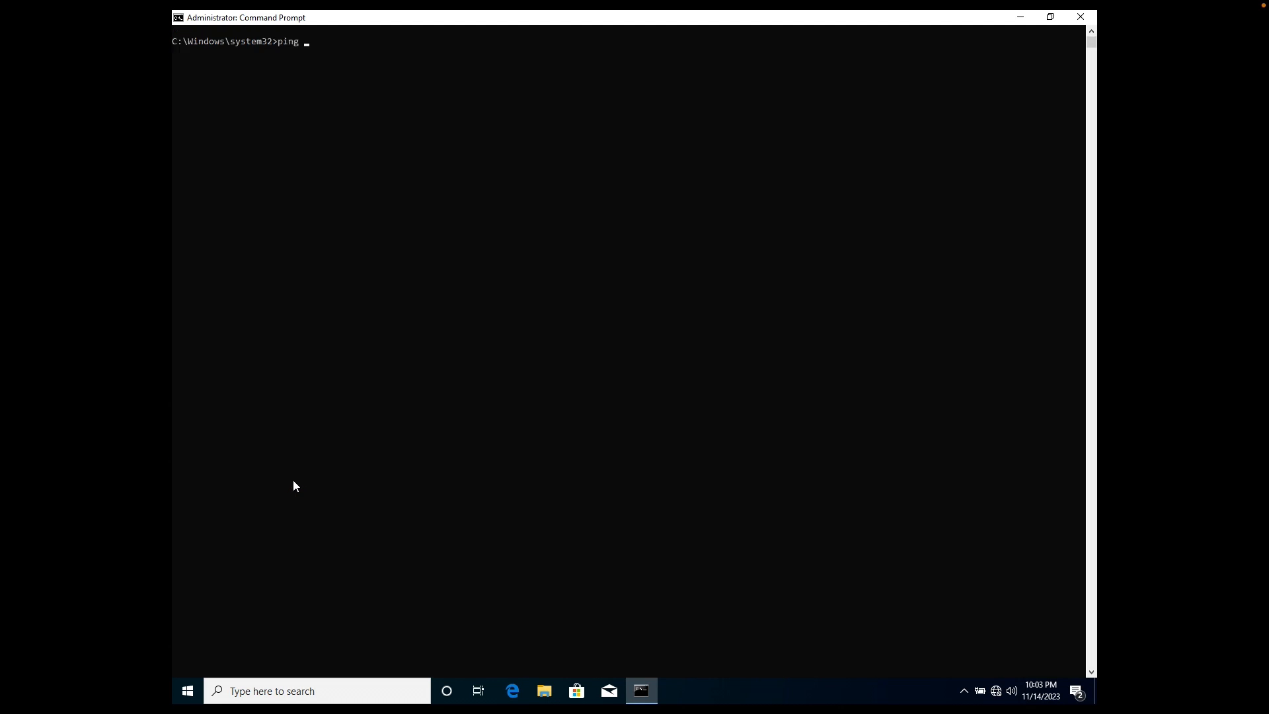
pyautogui.press('BackSpace')
pyautogui.press('BackSpace')
pyautogui.write('192.168.100.199')
pyautogui.press('Return')
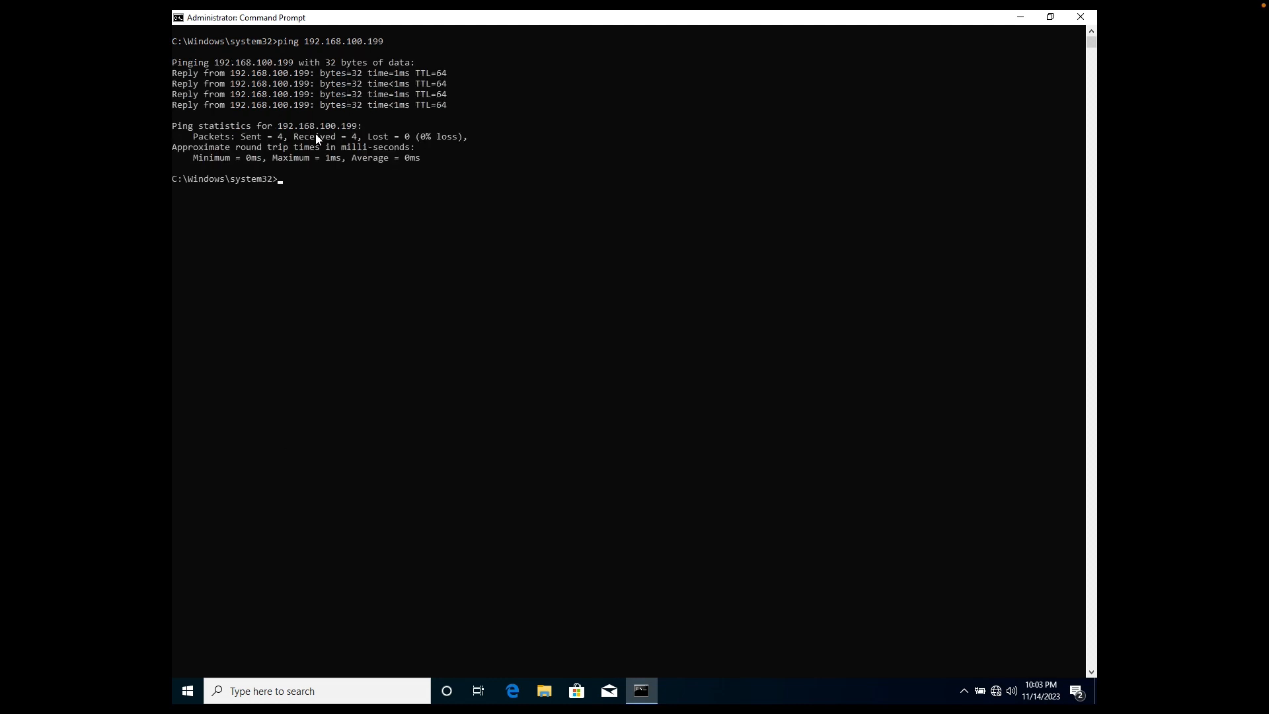
pyautogui.press('Return')
pyautogui.press('Return')
pyautogui.press('Return')
pyautogui.write('pi')
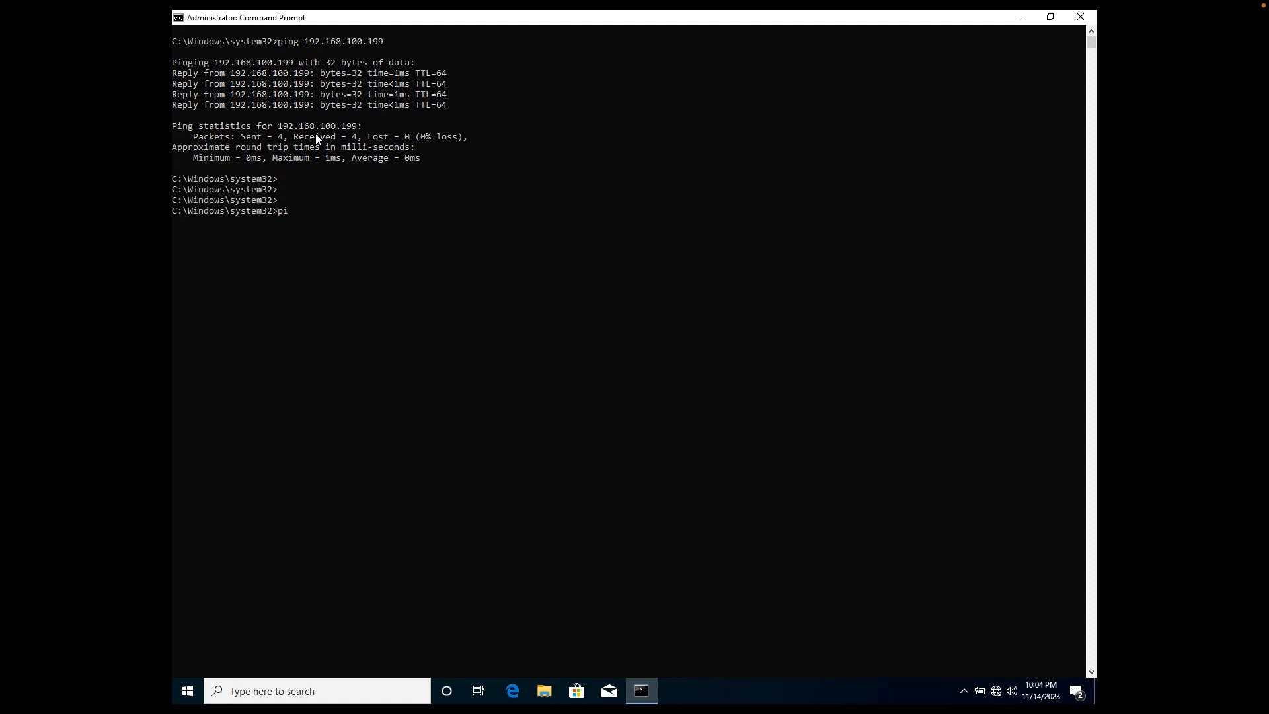
pyautogui.write('ng 172.16.11.11')
pyautogui.press('Return')
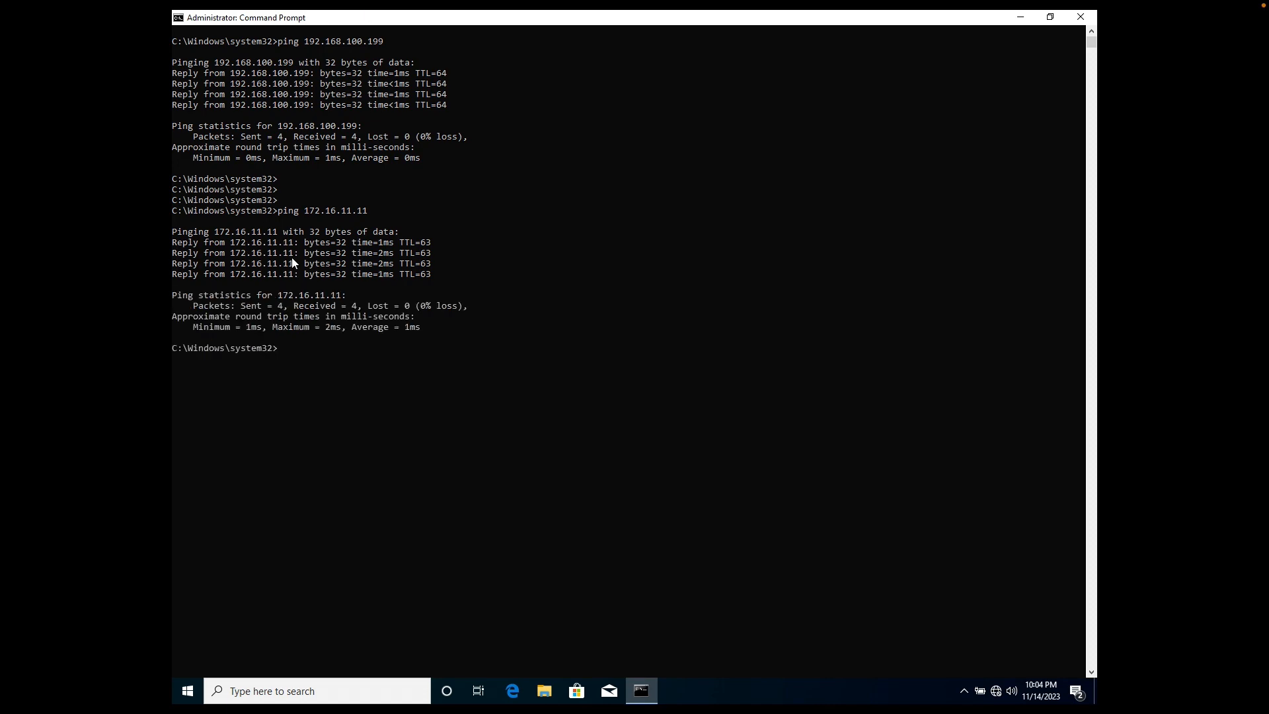
pyautogui.hotkey('ctrl', 'Left')
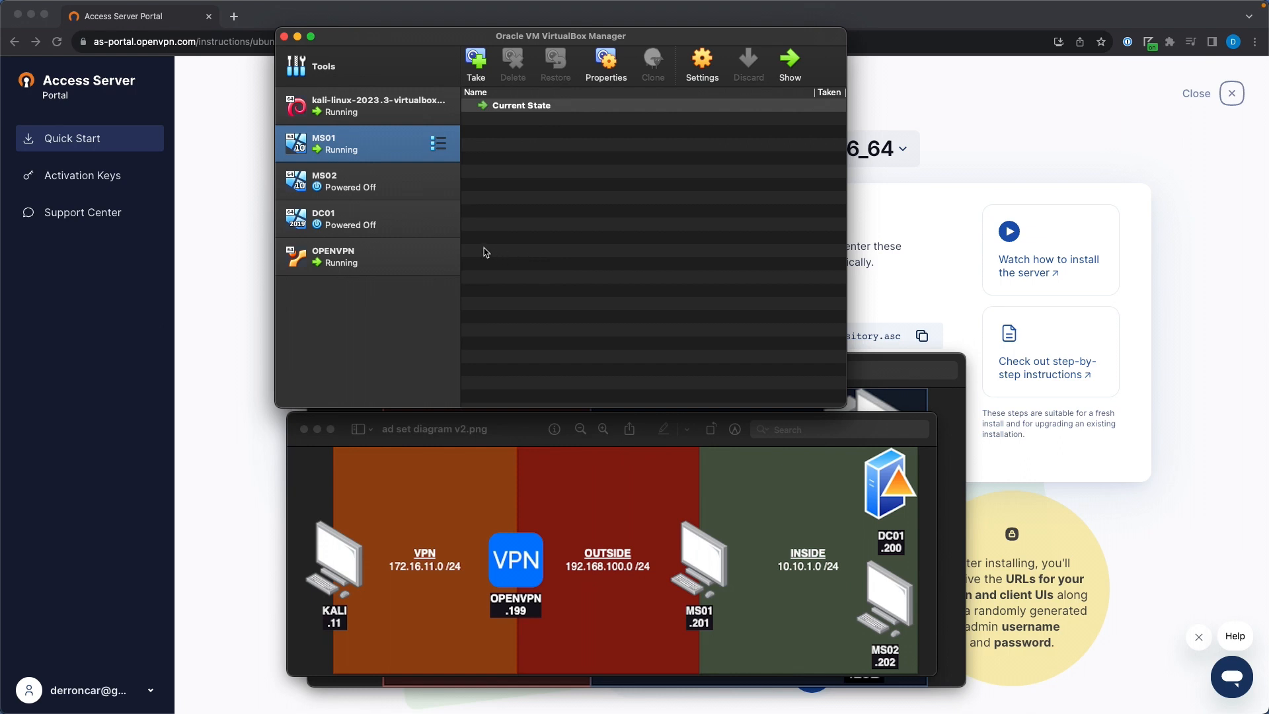
pyautogui.keyDown('shift'); pyautogui.click(347, 196); pyautogui.keyUp('shift')
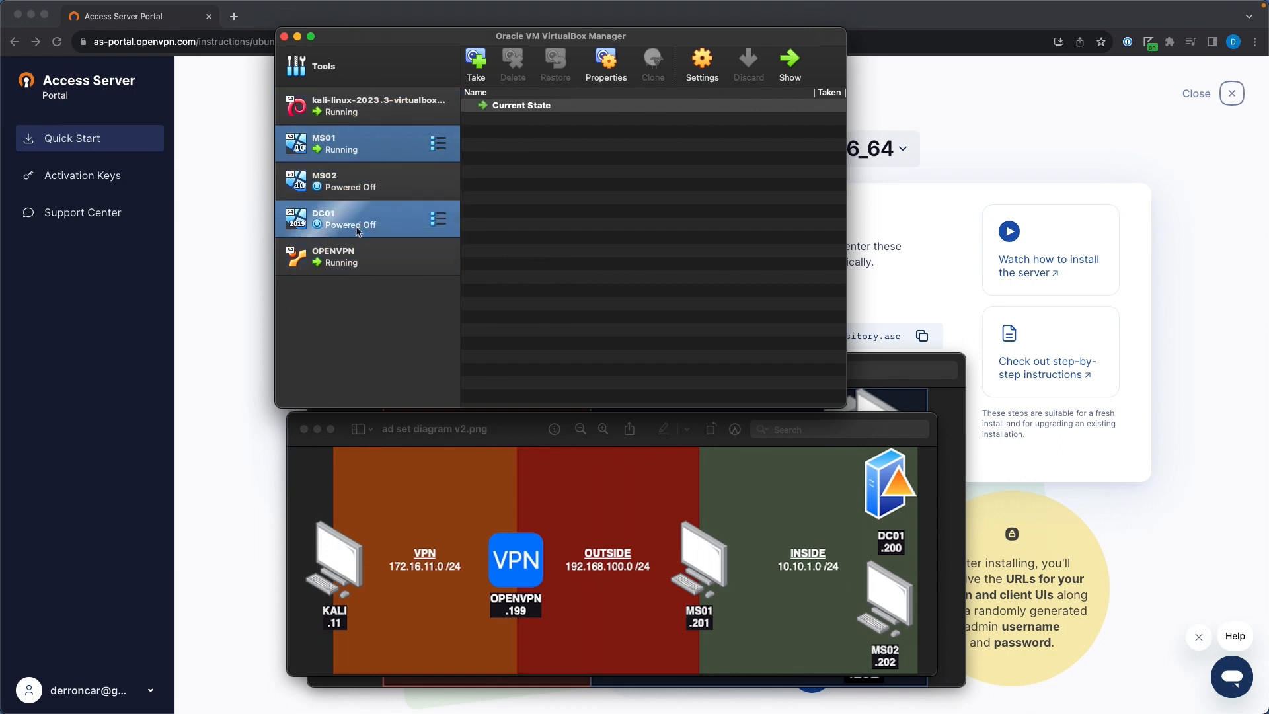
pyautogui.keyDown('super'); pyautogui.click(363, 263); pyautogui.keyUp('super')
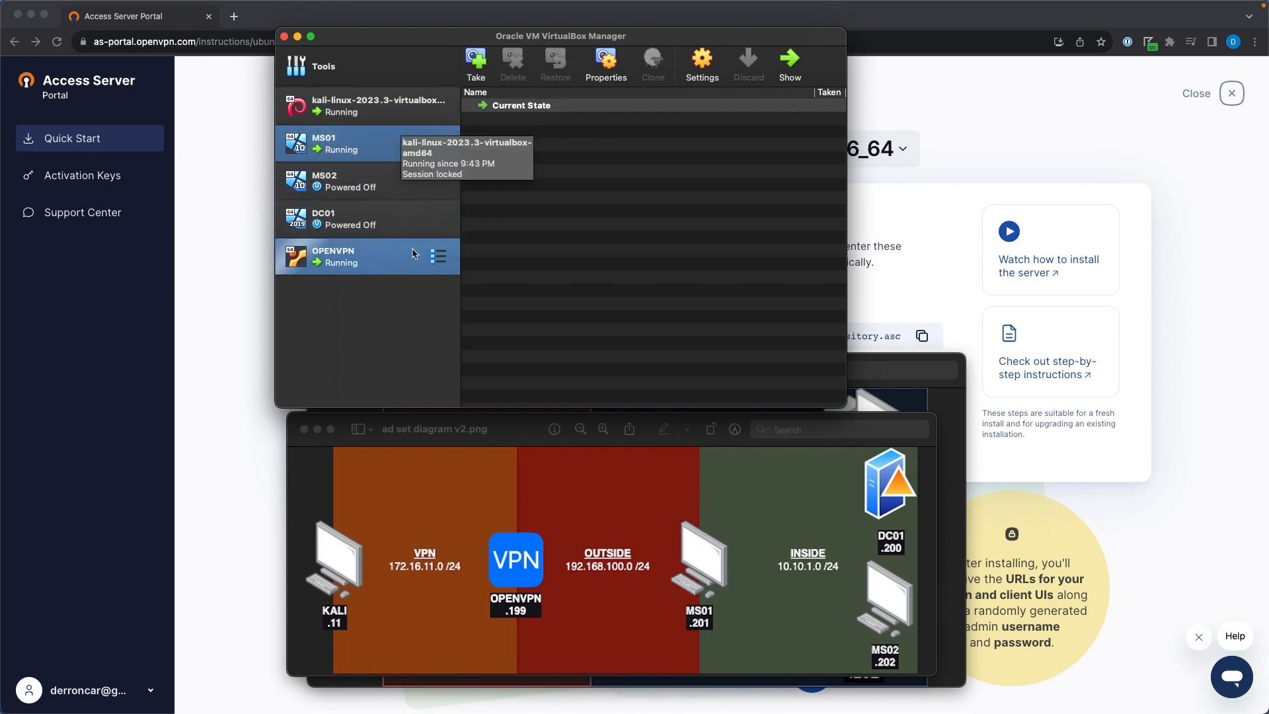
pyautogui.keyDown('super'); pyautogui.click(371, 111); pyautogui.keyUp('super')
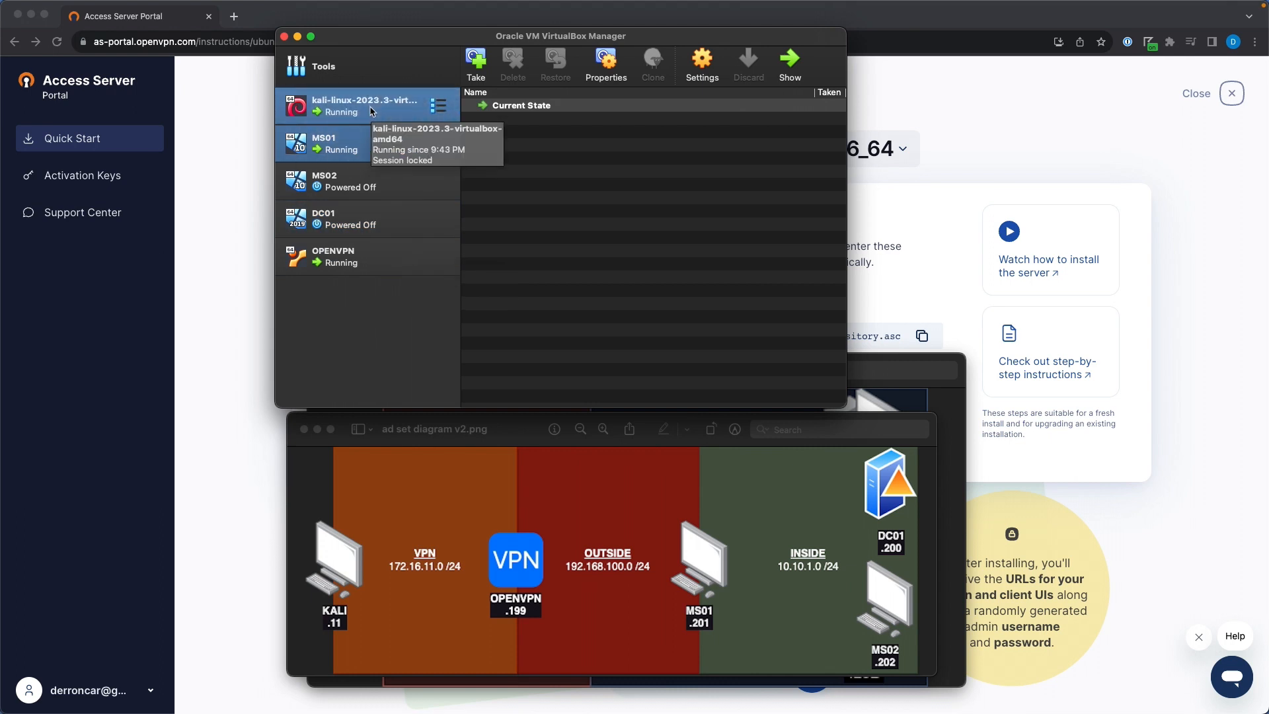
pyautogui.keyDown('super'); pyautogui.click(371, 111); pyautogui.keyUp('super')
pyautogui.keyDown('super'); pyautogui.click(361, 228); pyautogui.keyUp('super')
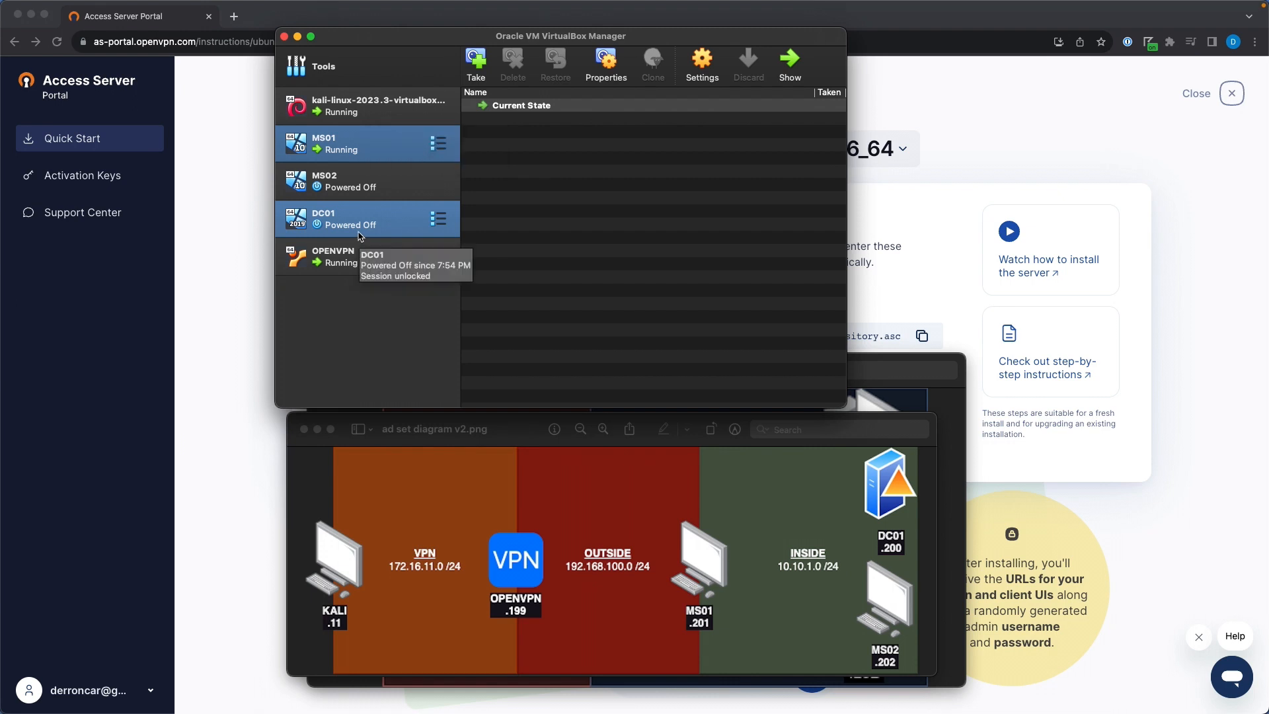
pyautogui.keyDown('super'); pyautogui.click(360, 228); pyautogui.keyUp('super')
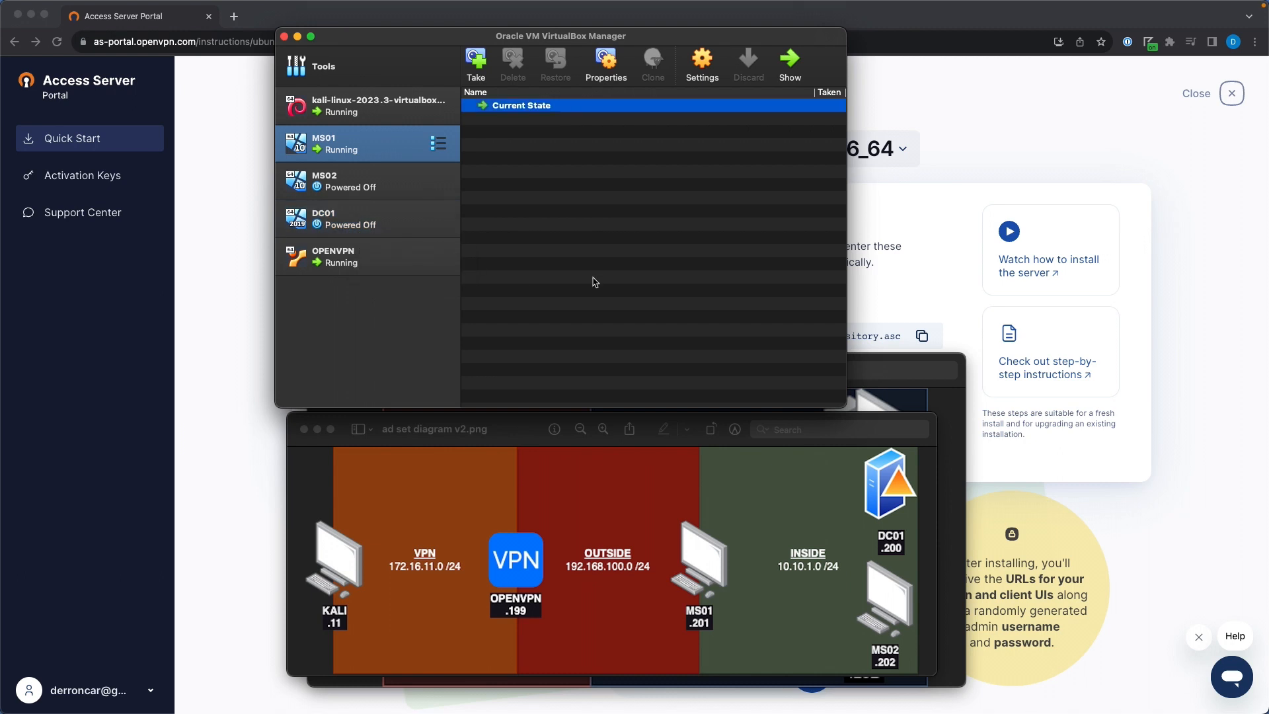